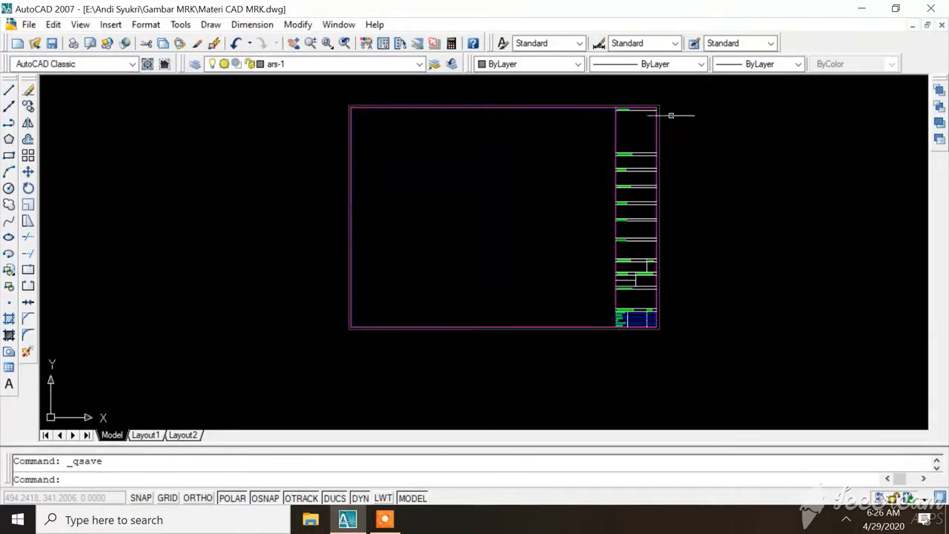
Make "as" the current layer for drawing the axis lines
scroll(701, 112, "up", 2)
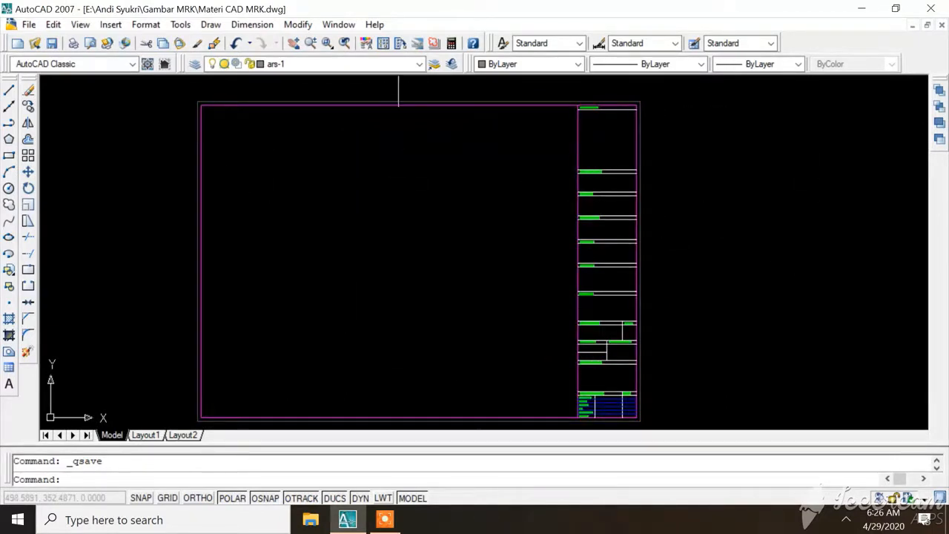
left_click(417, 65)
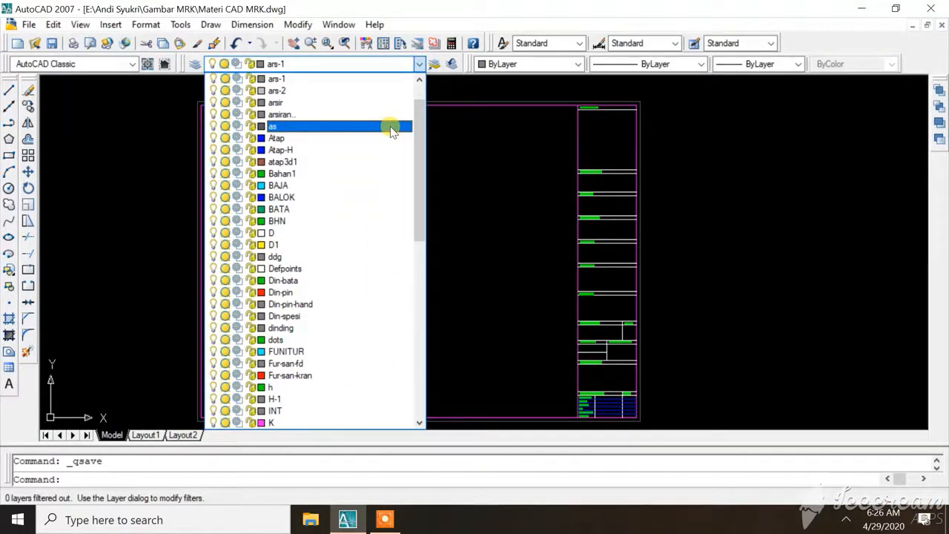
left_click(505, 88)
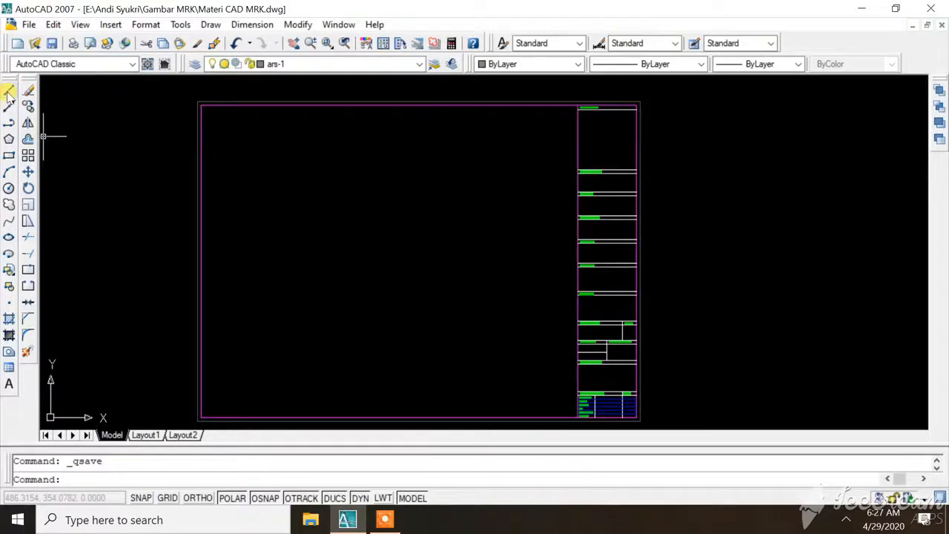
left_click(416, 65)
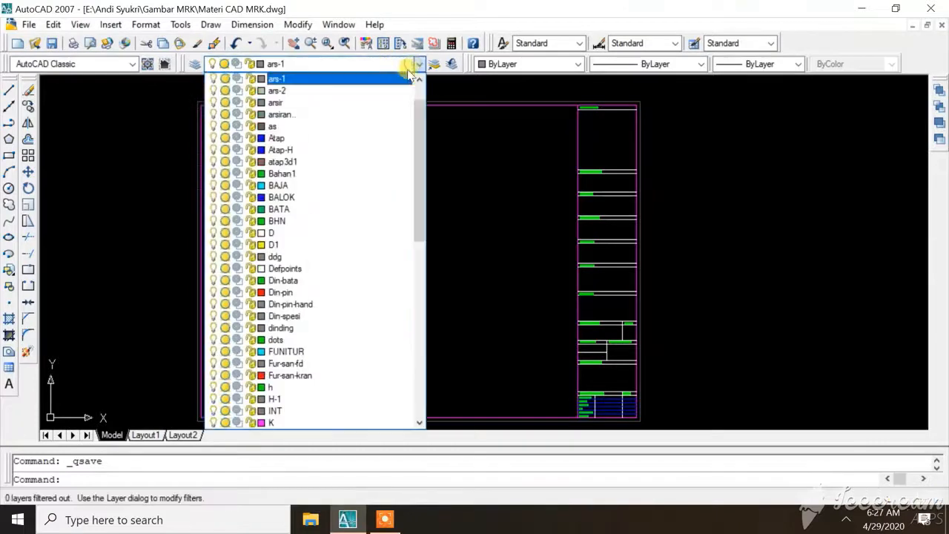
left_click(349, 127)
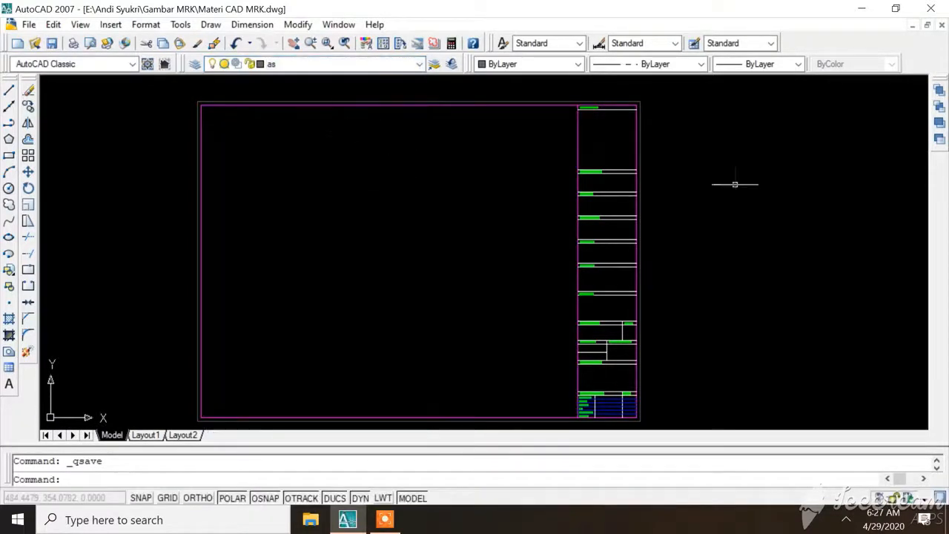
Draw a vertical axis line about 9.5 units long in the left part of the sheet frame
scroll(559, 201, "down", 2)
scroll(559, 201, "up", 3)
scroll(557, 201, "down", 3)
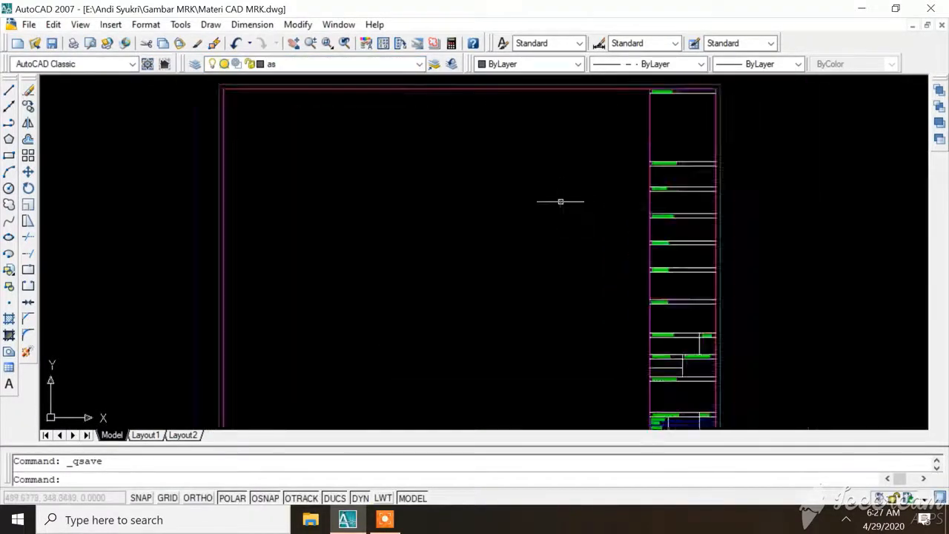
scroll(542, 198, "up", 2)
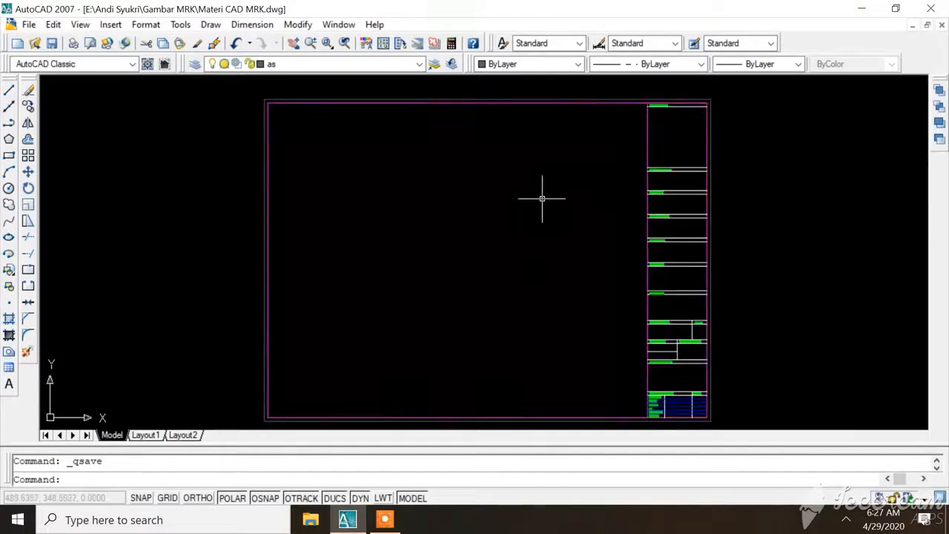
left_click(8, 89)
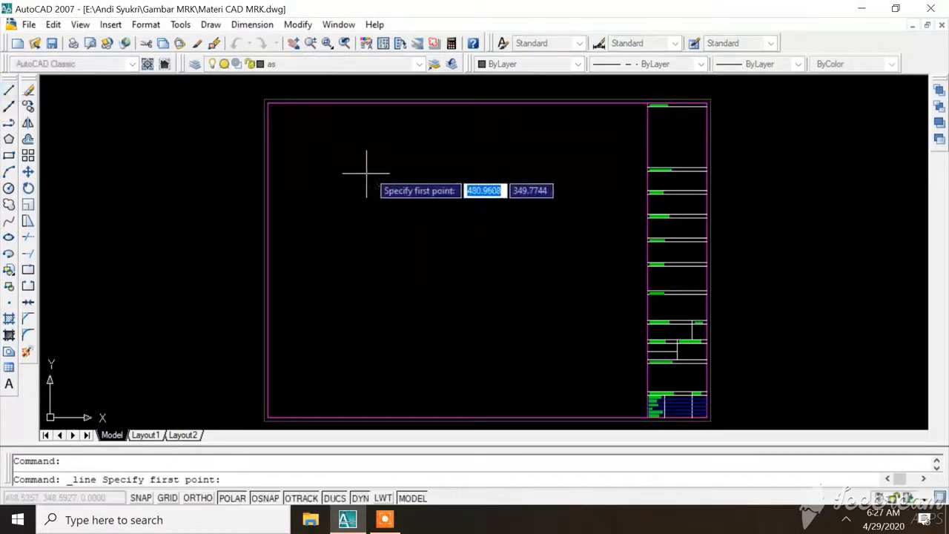
scroll(344, 258, "up", 2)
scroll(344, 255, "down", 2)
scroll(343, 255, "up", 1)
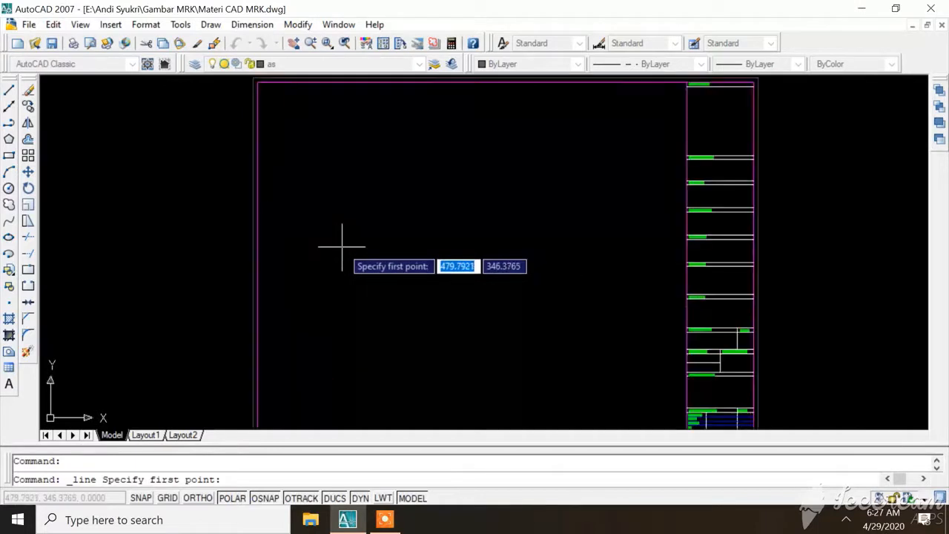
left_click(349, 144)
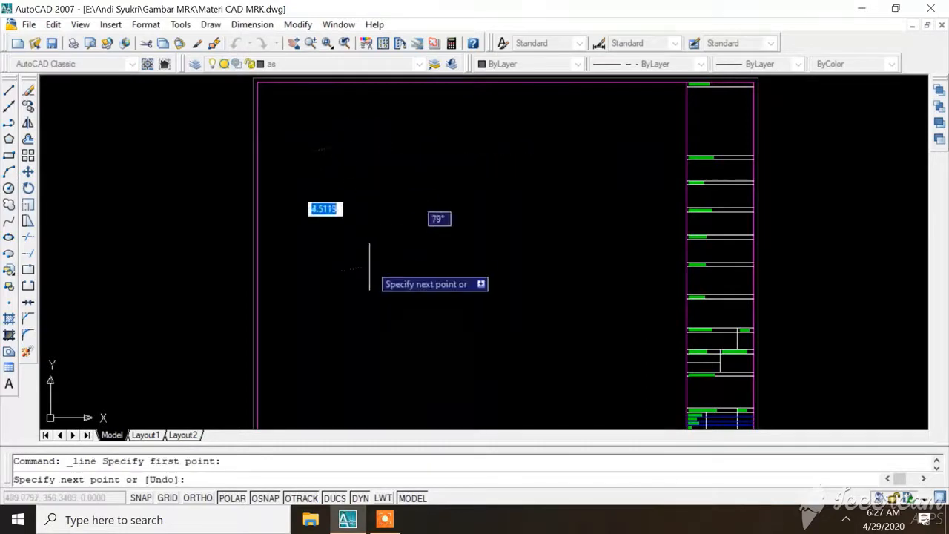
left_click(349, 389)
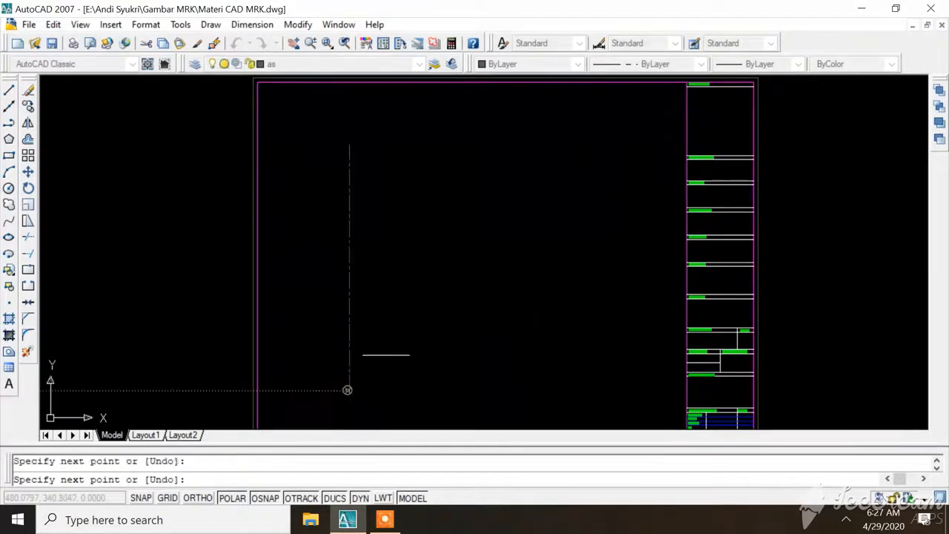
key("Escape")
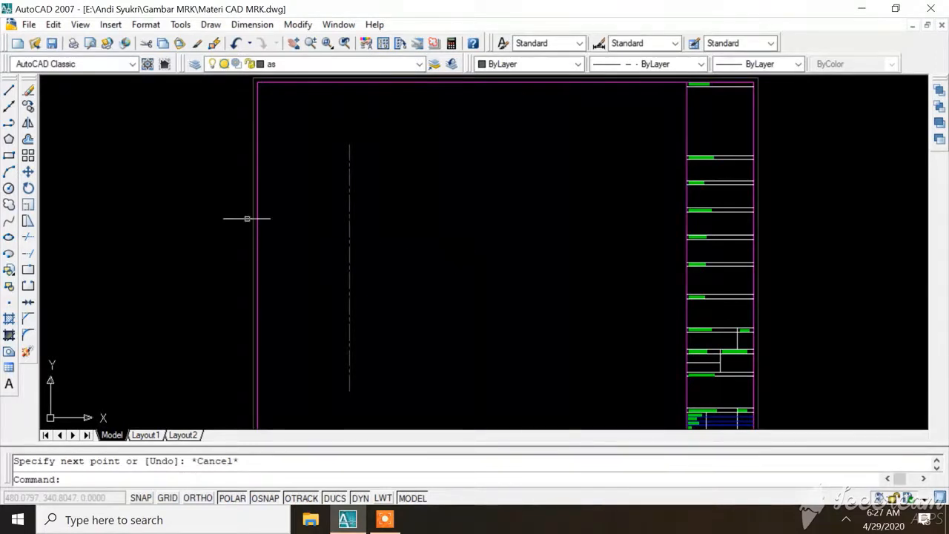
Draw a horizontal axis line about 10.9 units long, crossing the vertical axis near its lower end
left_click(10, 90)
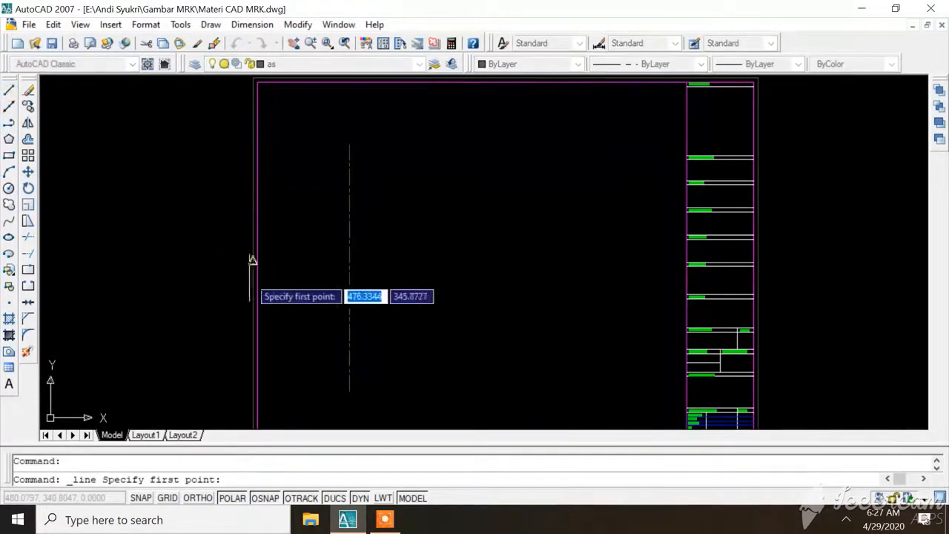
left_click(319, 369)
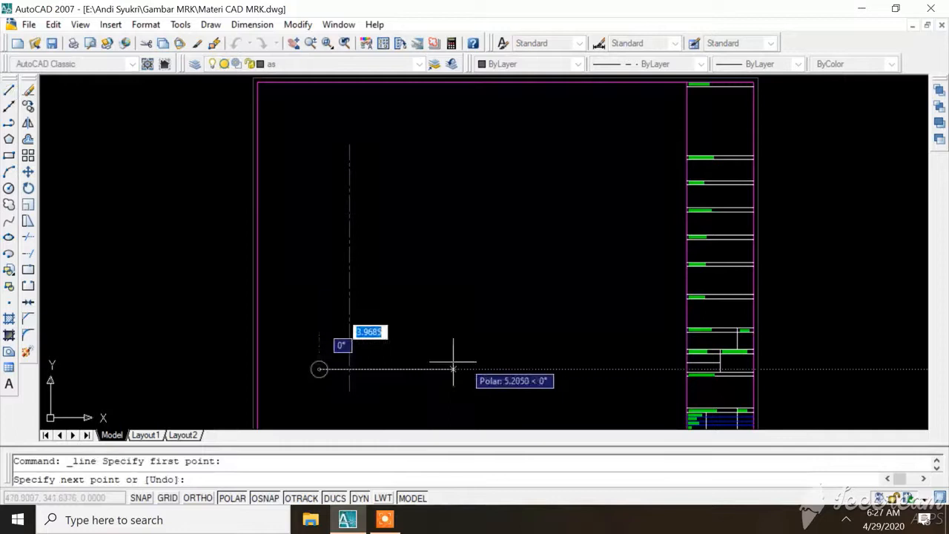
left_click(599, 368)
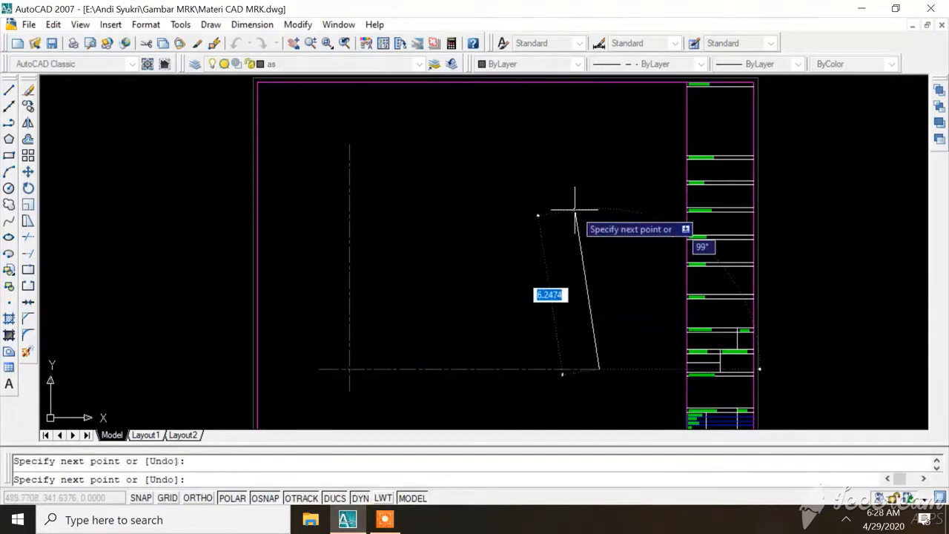
key("Escape")
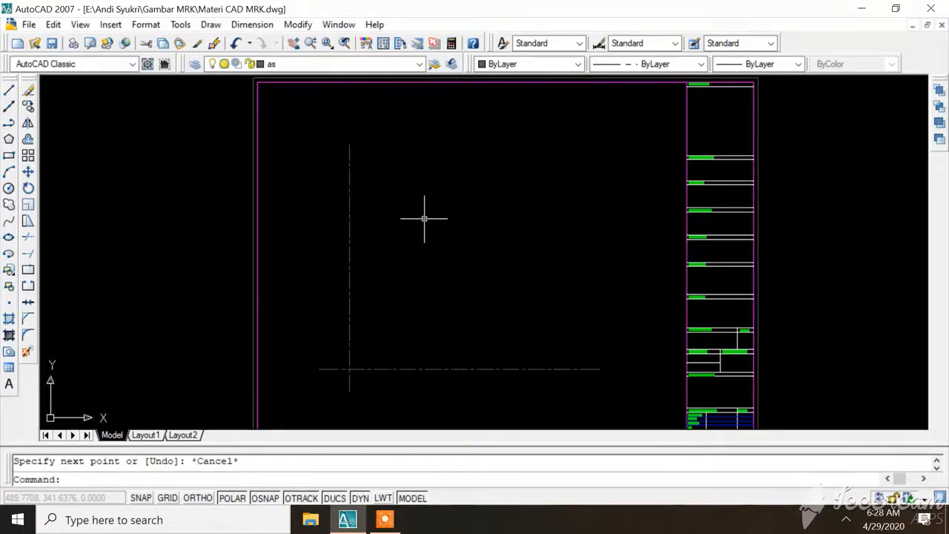
Offset the vertical axis line by 4 units to the right twice in succession, making three evenly spaced vertical axes
type("of")
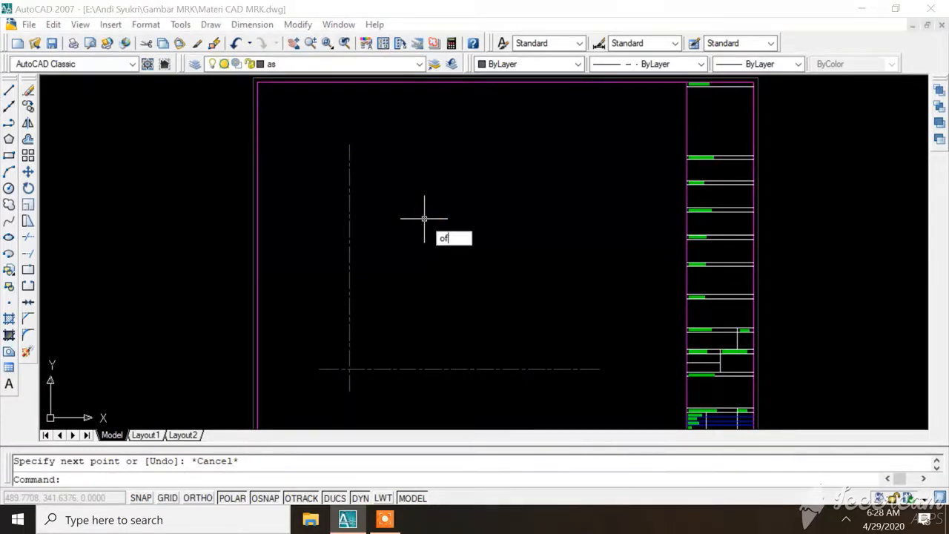
type("fse")
key("BackSpace")
type("fset")
key("Return")
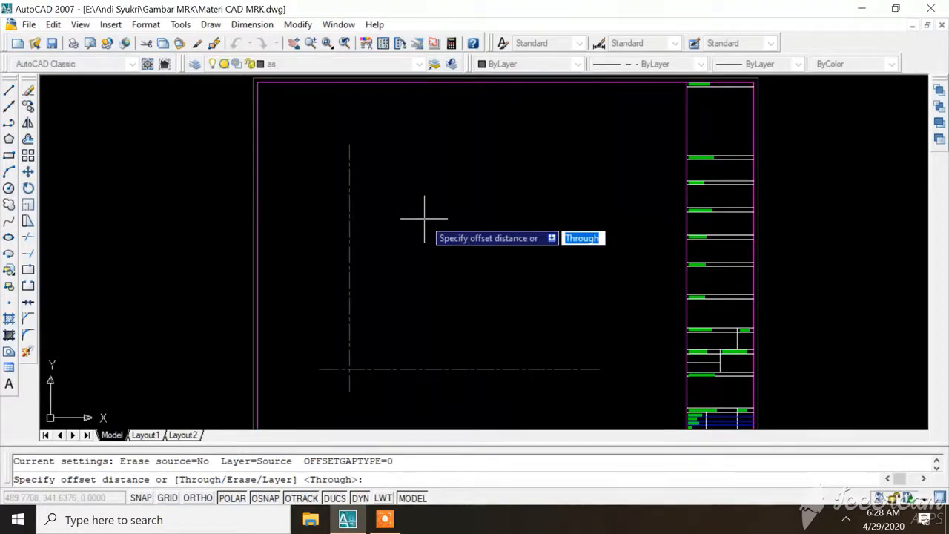
type("4")
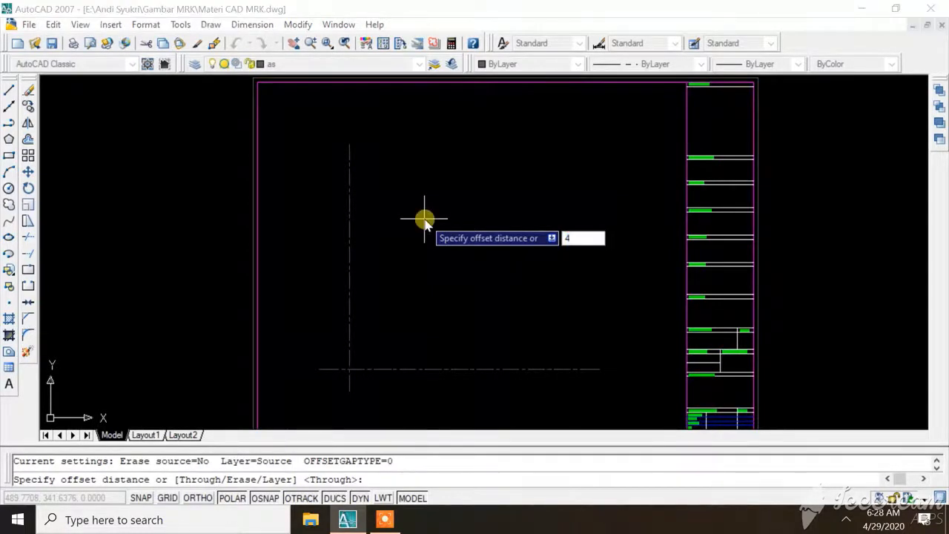
key("Return")
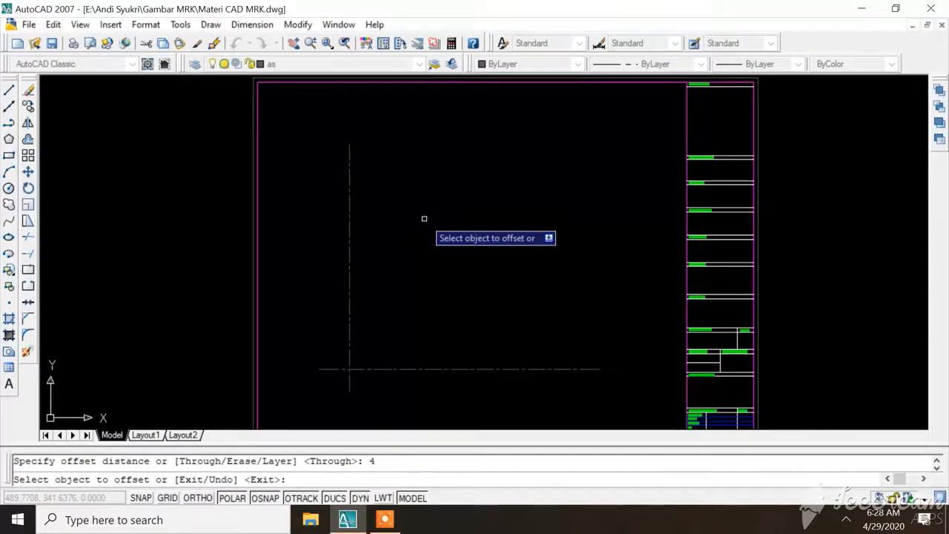
left_click(350, 248)
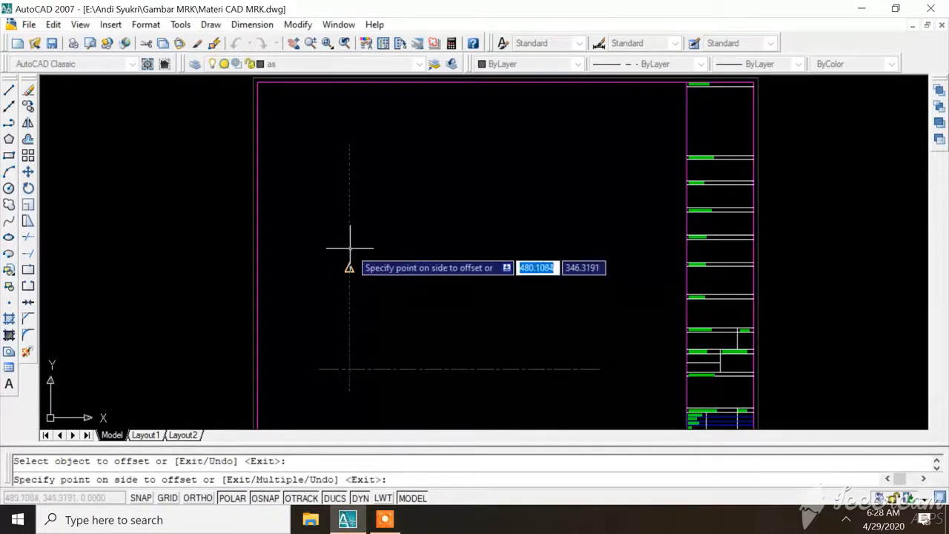
left_click(405, 247)
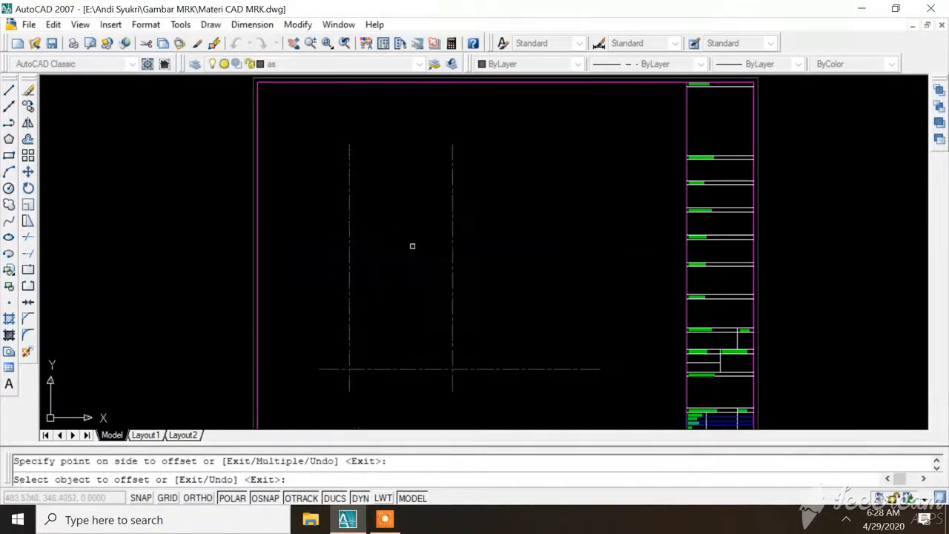
left_click(452, 252)
left_click(510, 247)
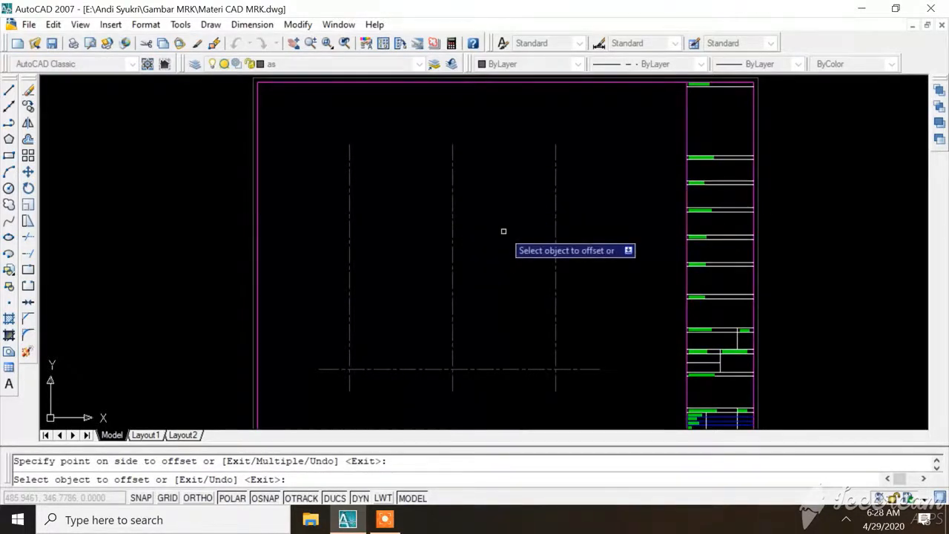
key("Escape")
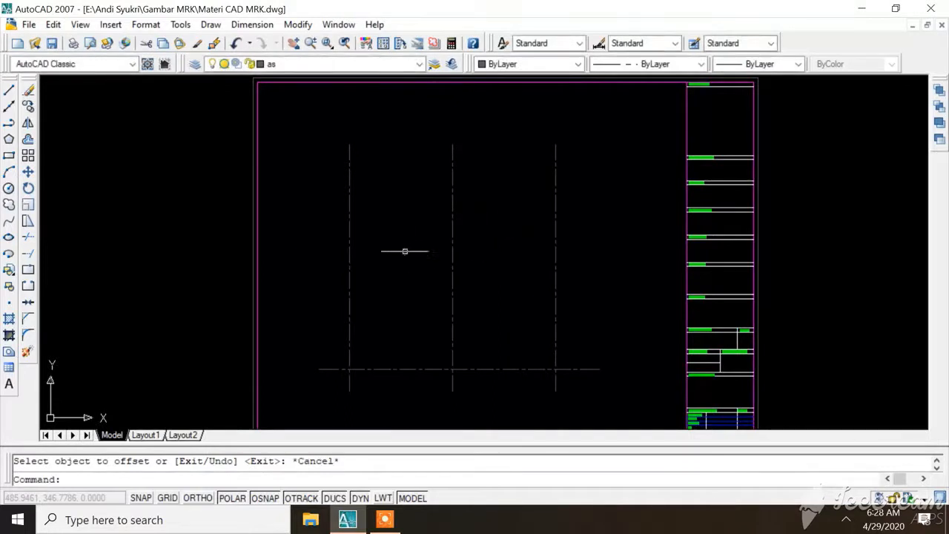
Offset the horizontal axis line 3 units upward
scroll(426, 255, "down", 4)
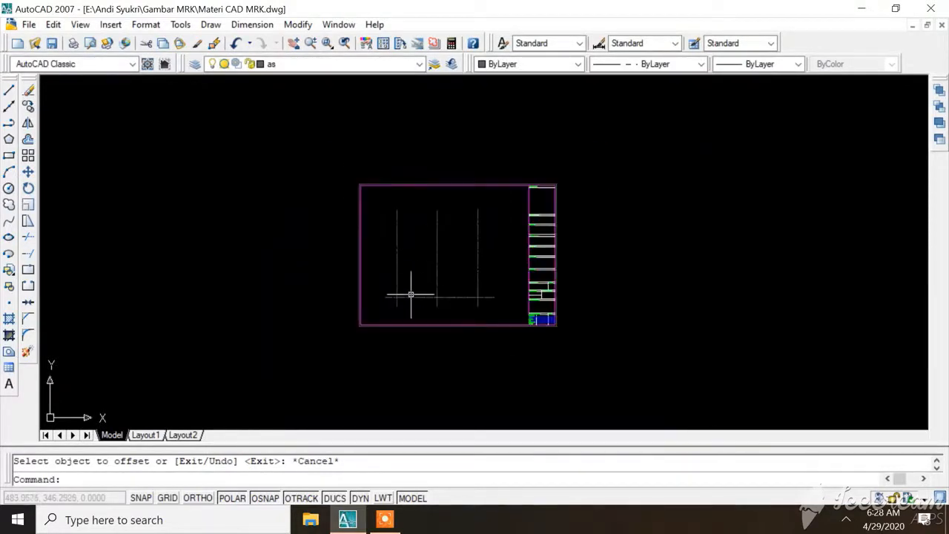
scroll(409, 292, "up", 3)
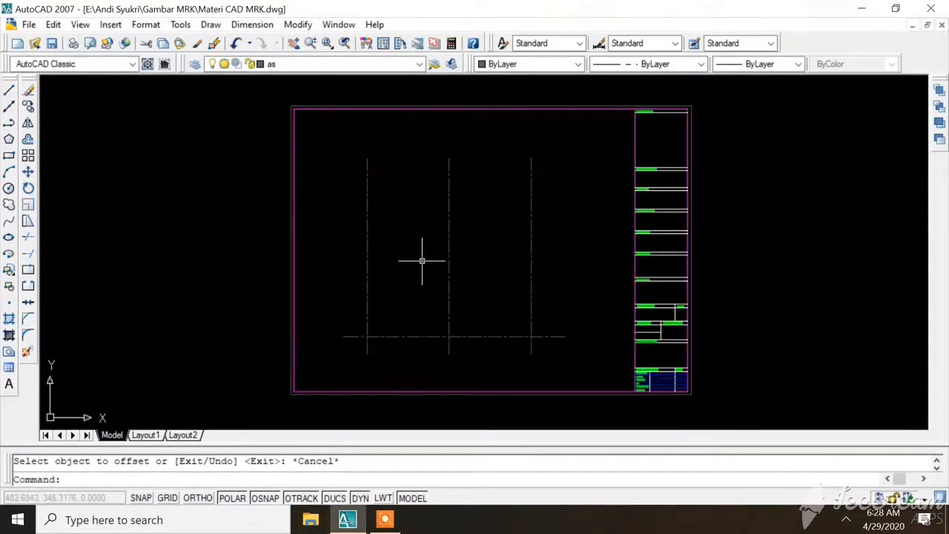
type("of")
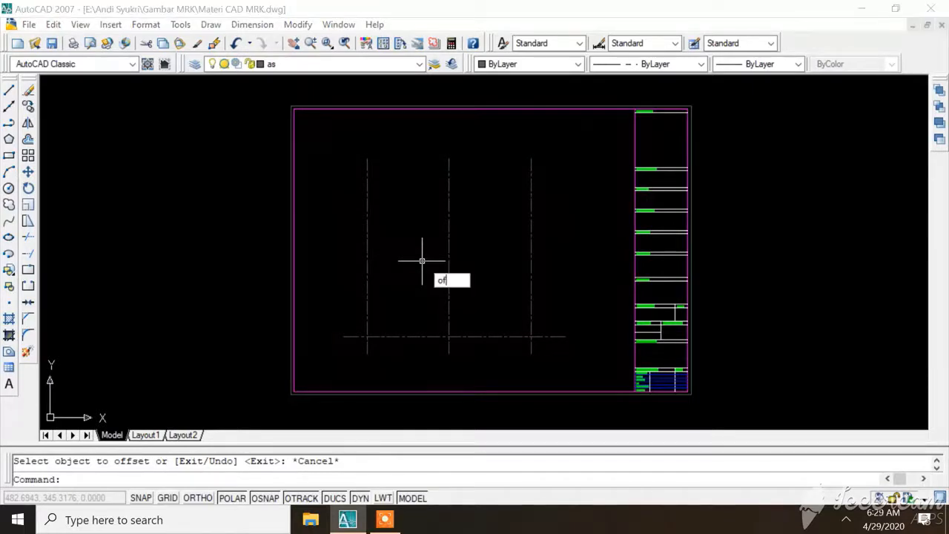
type("fset")
key("Return")
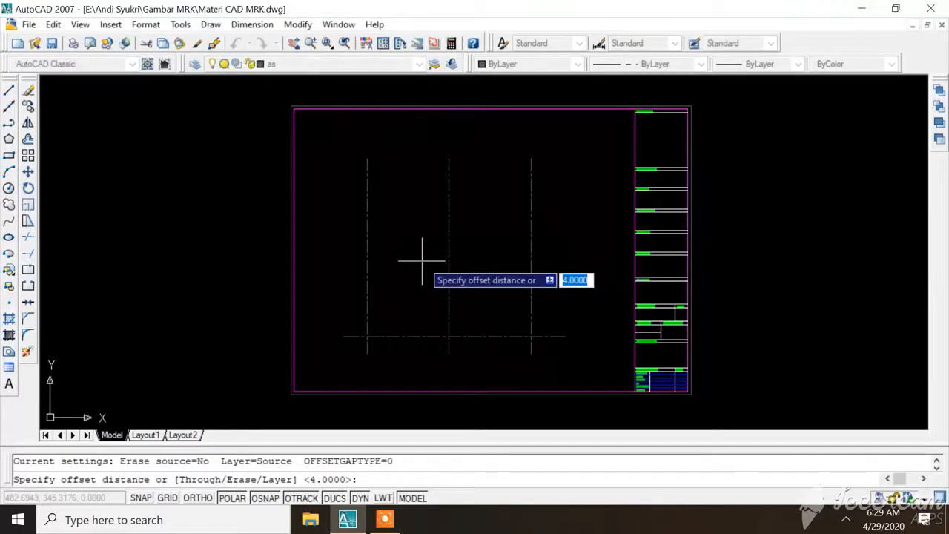
type("3")
key("Return")
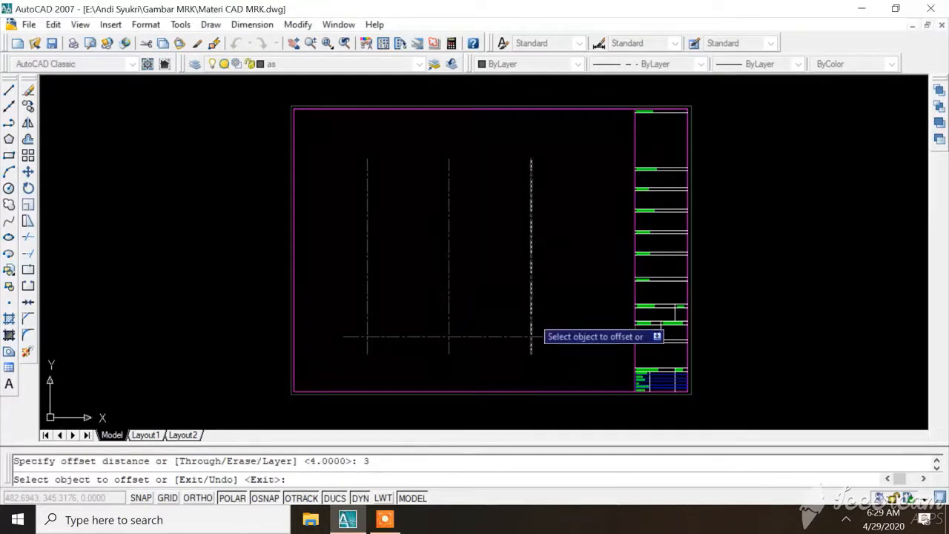
left_click(521, 337)
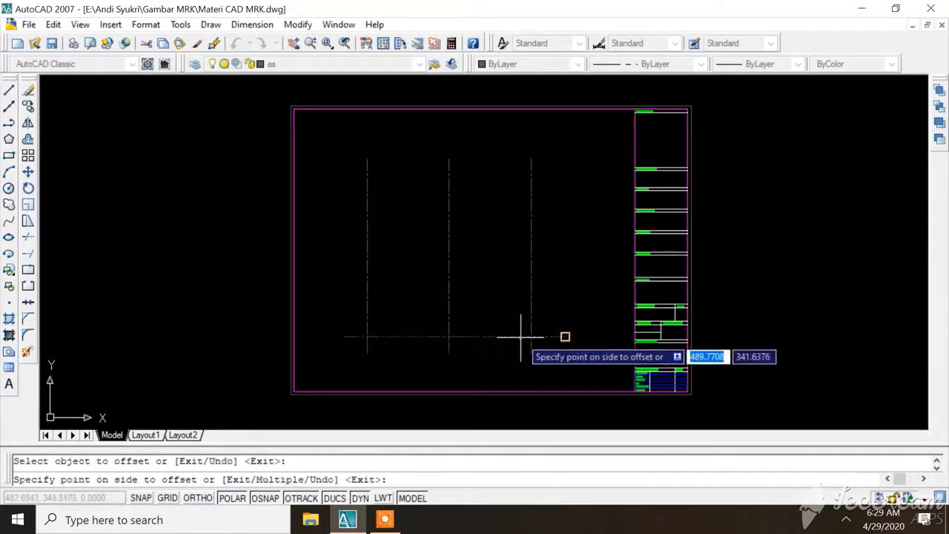
left_click(508, 269)
key("Escape")
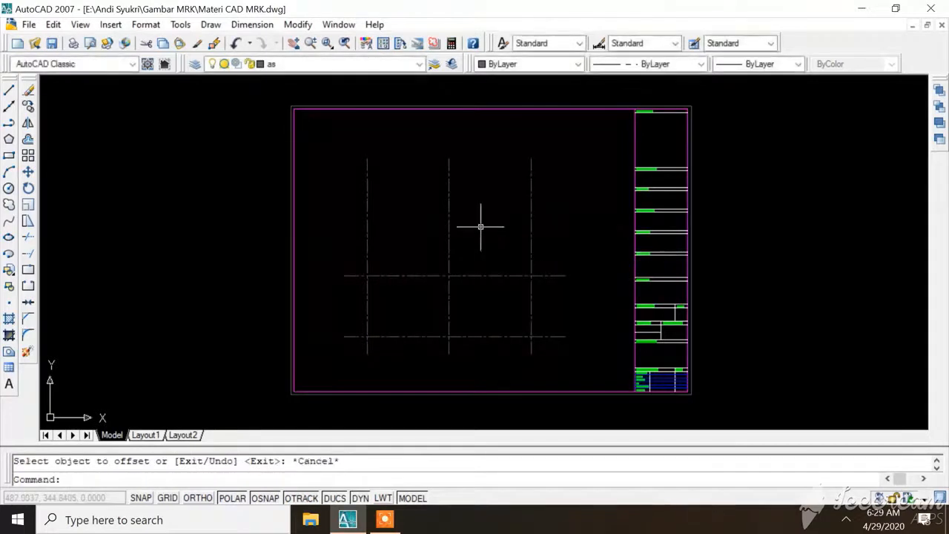
Offset the upper horizontal axis line 4 units upward to add a third horizontal axis
type("of")
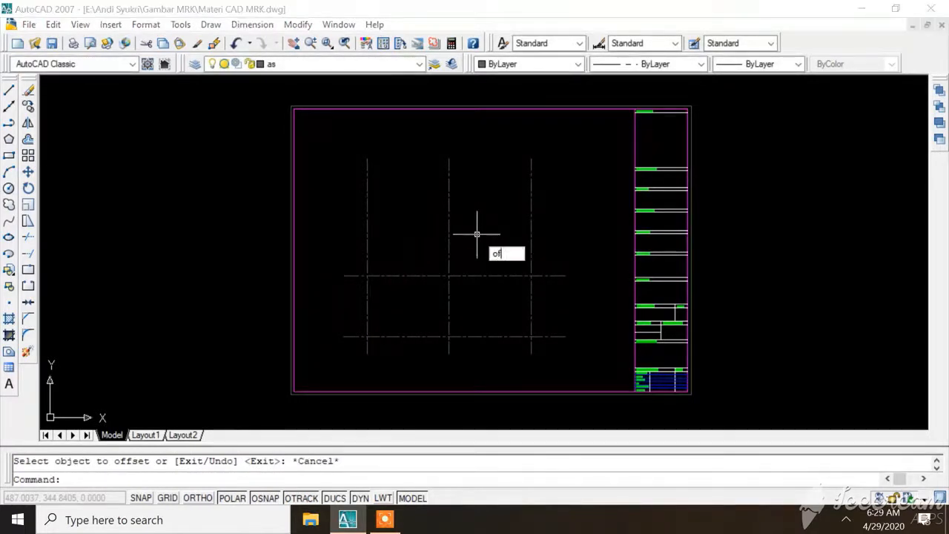
type("sset")
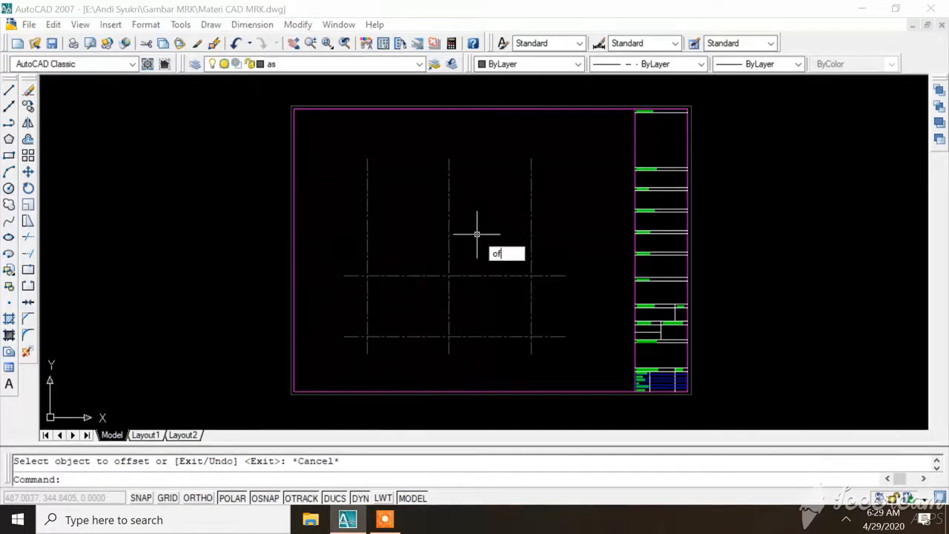
key("Return")
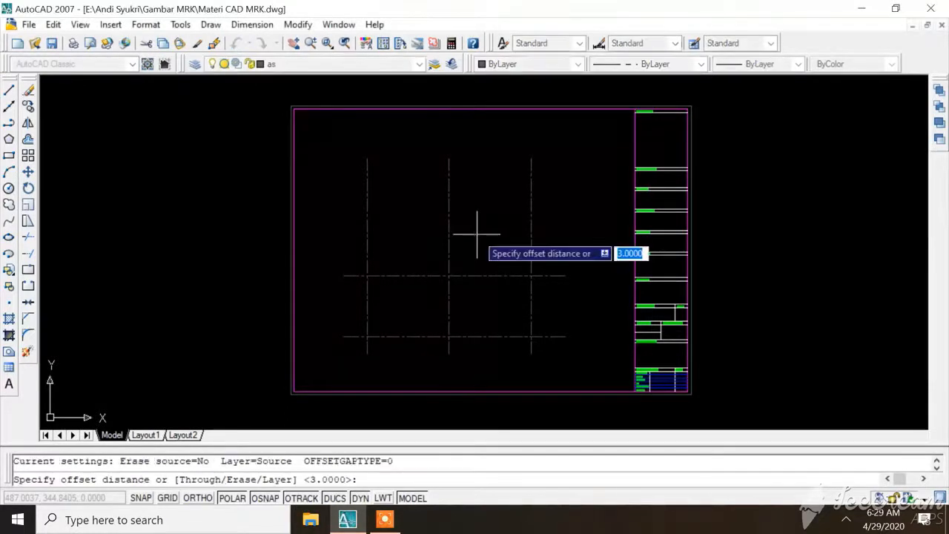
type("4")
key("Return")
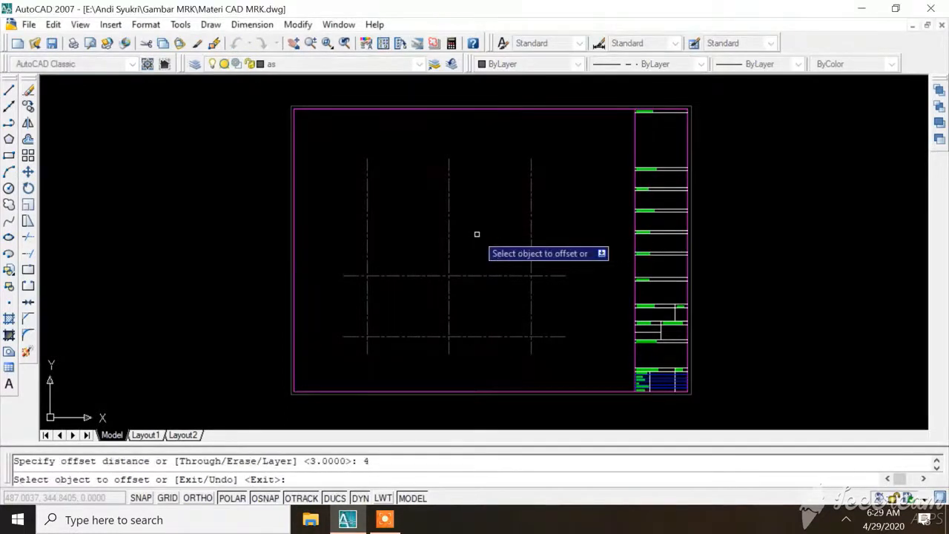
left_click(469, 274)
left_click(484, 228)
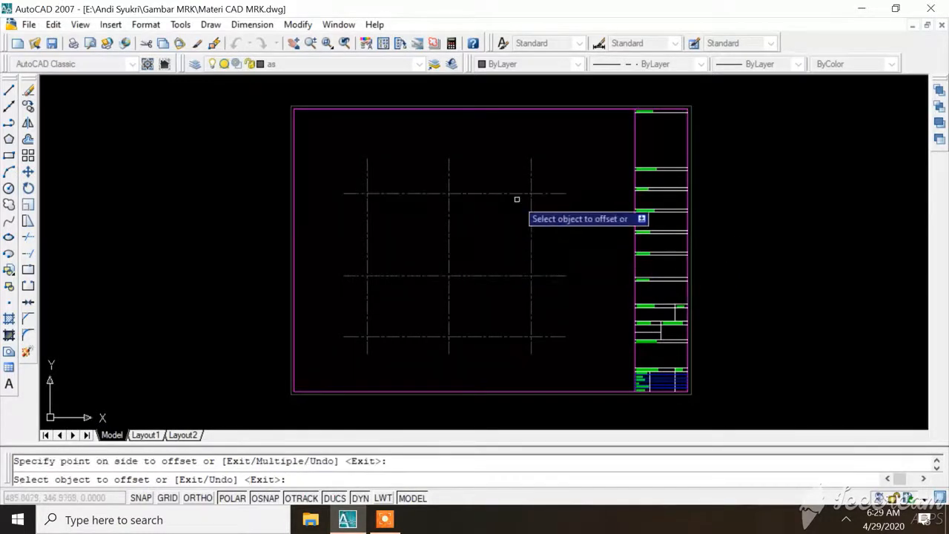
key("Escape")
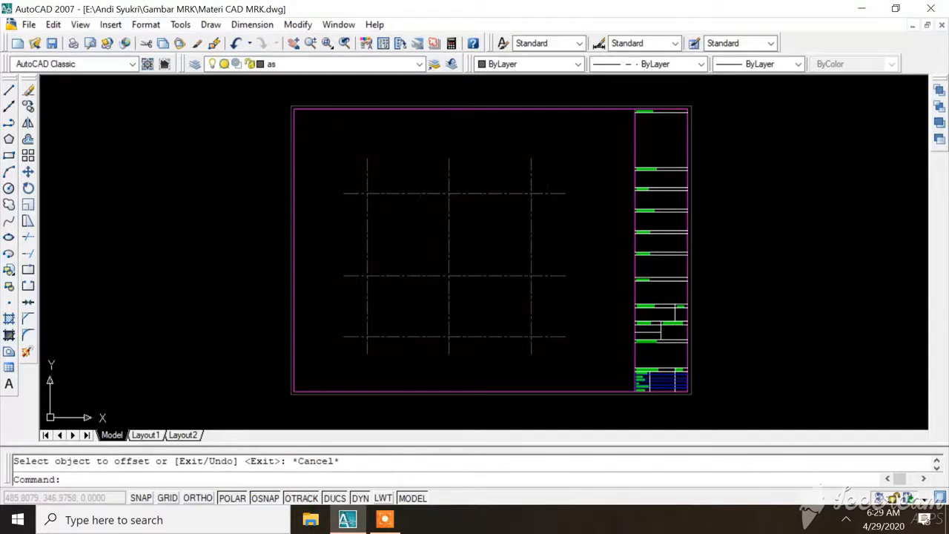
Move all six axis lines together about 1 unit diagonally up and to the right, using the central axis intersection as base point
scroll(349, 335, "up", 2)
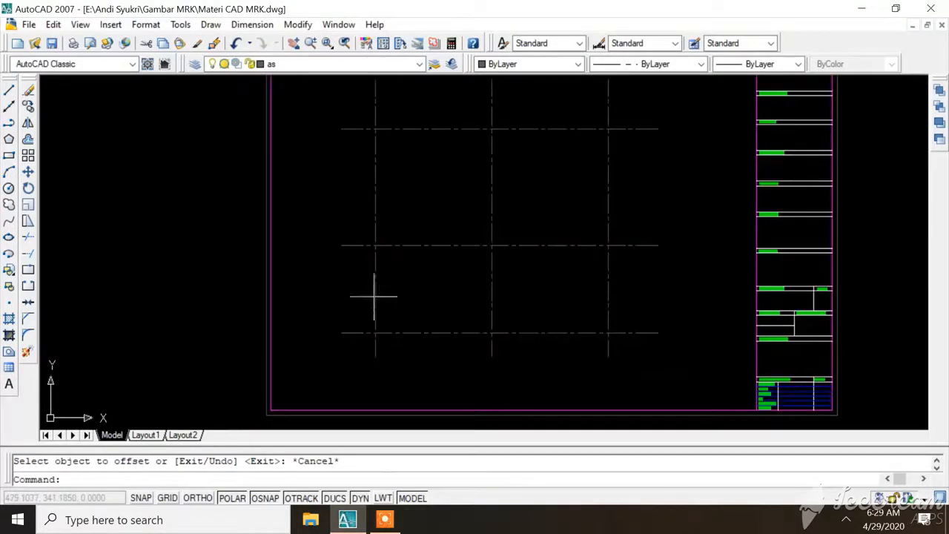
scroll(391, 285, "down", 2)
scroll(391, 285, "up", 2)
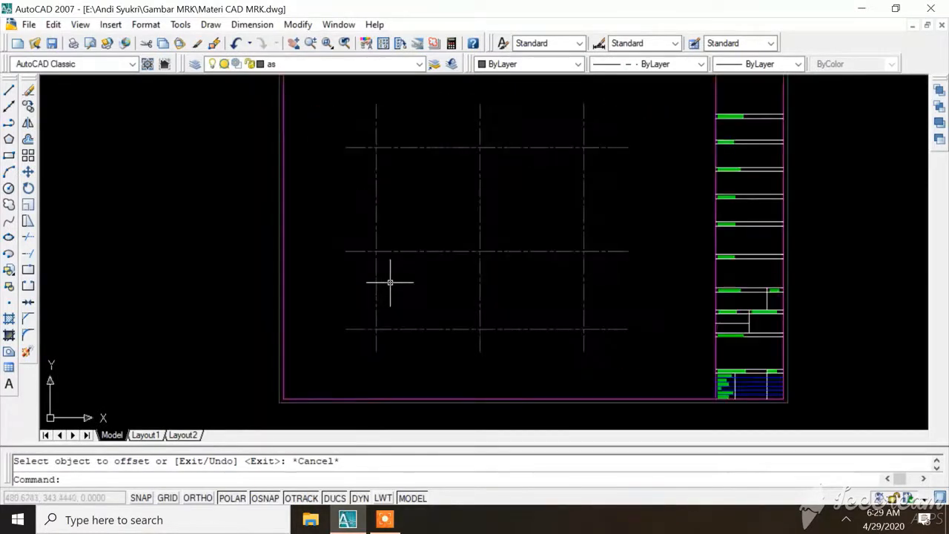
scroll(388, 270, "down", 3)
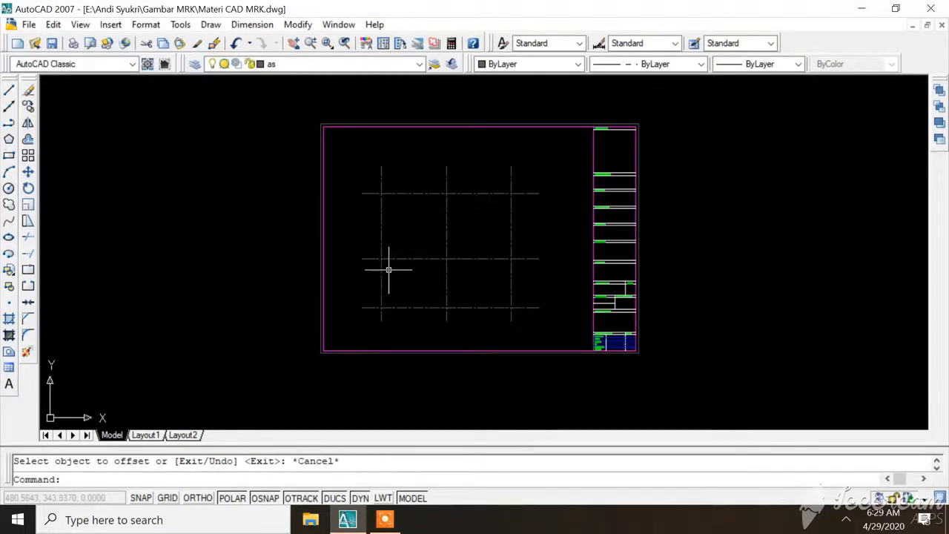
scroll(382, 231, "up", 2)
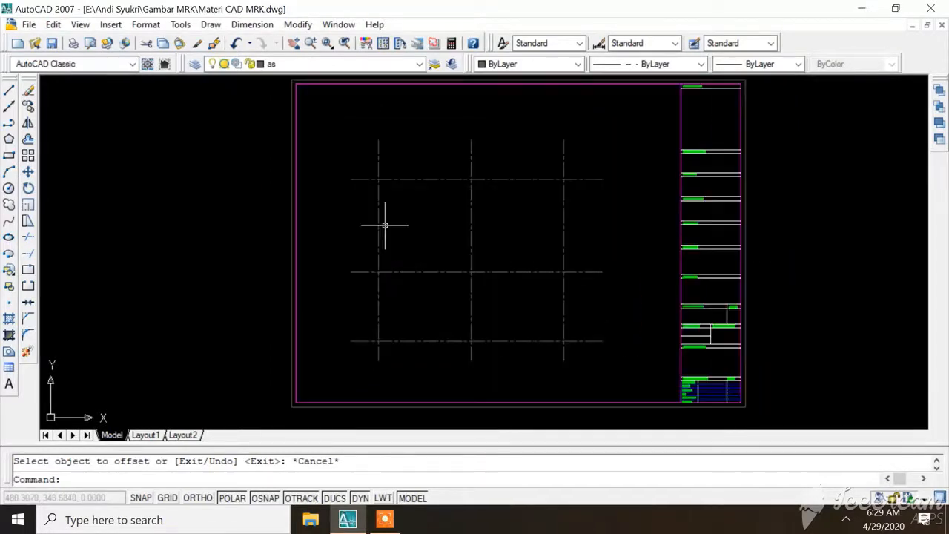
left_click(346, 117)
left_click(621, 376)
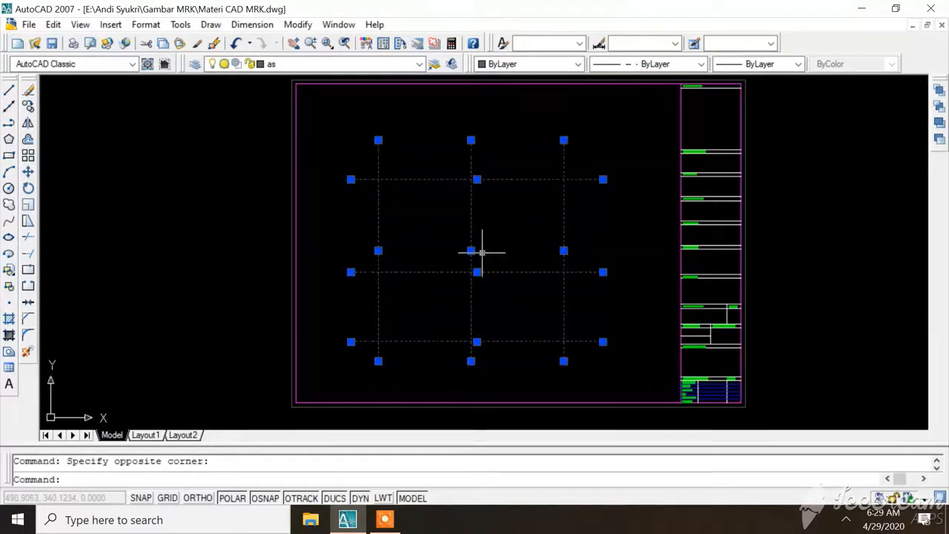
right_click(482, 252)
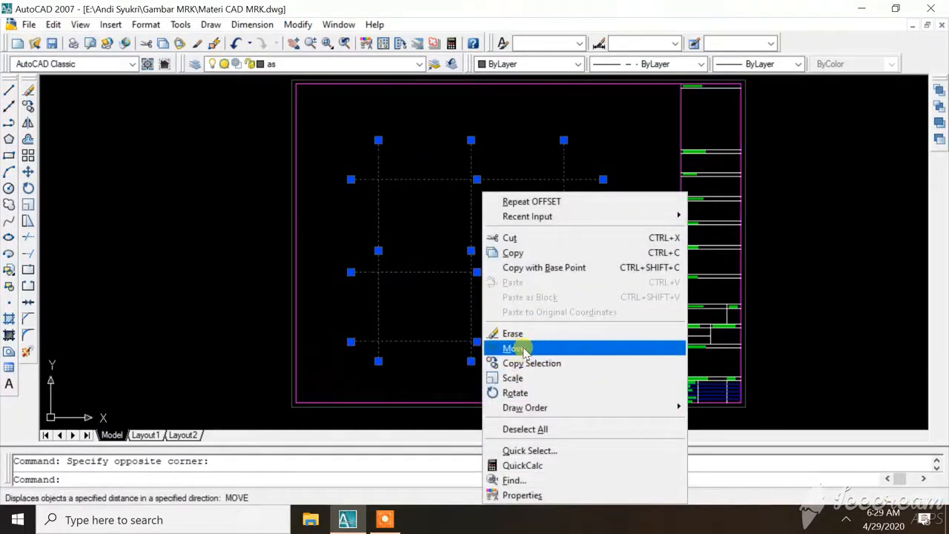
left_click(524, 349)
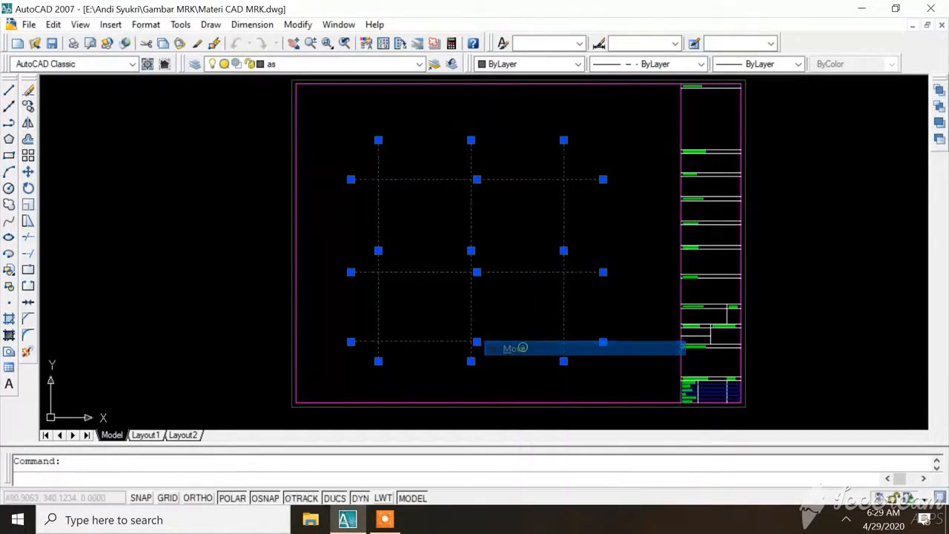
left_click(471, 271)
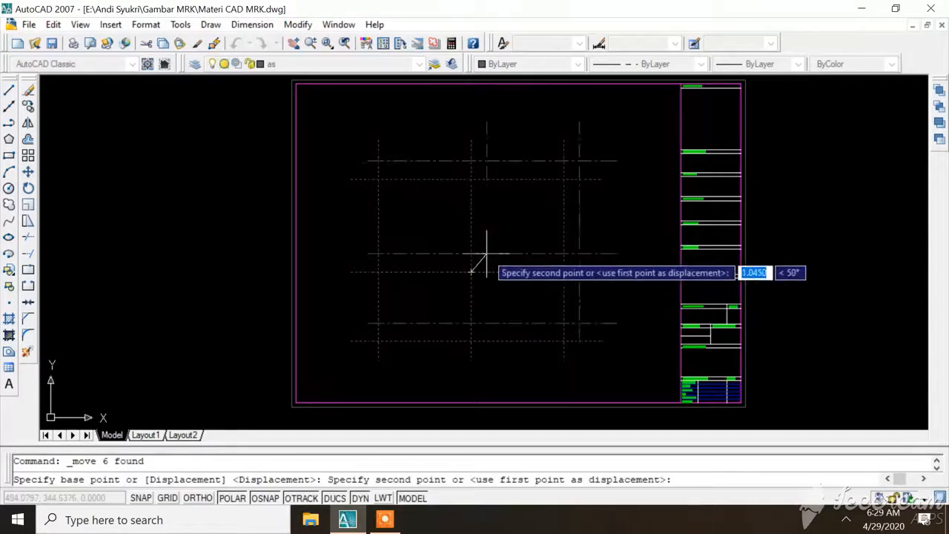
left_click(489, 252)
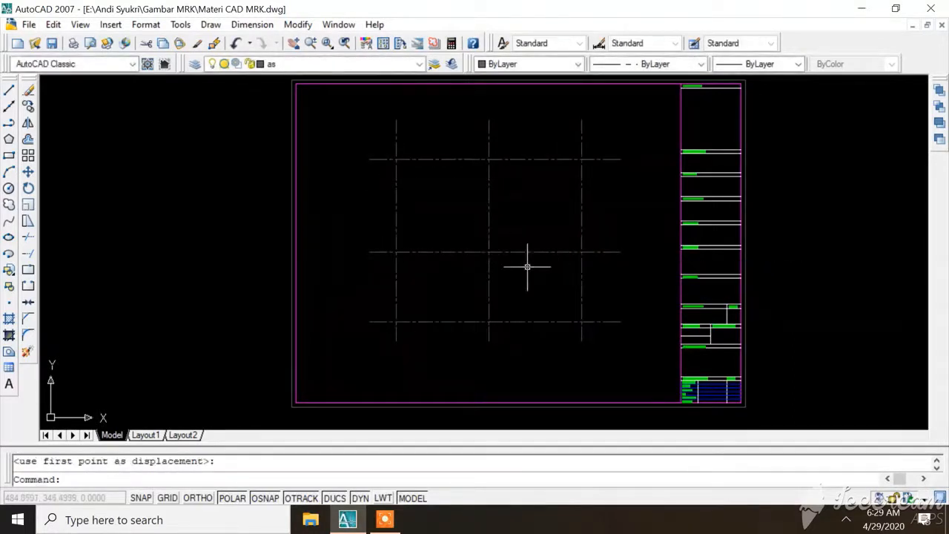
key("Escape")
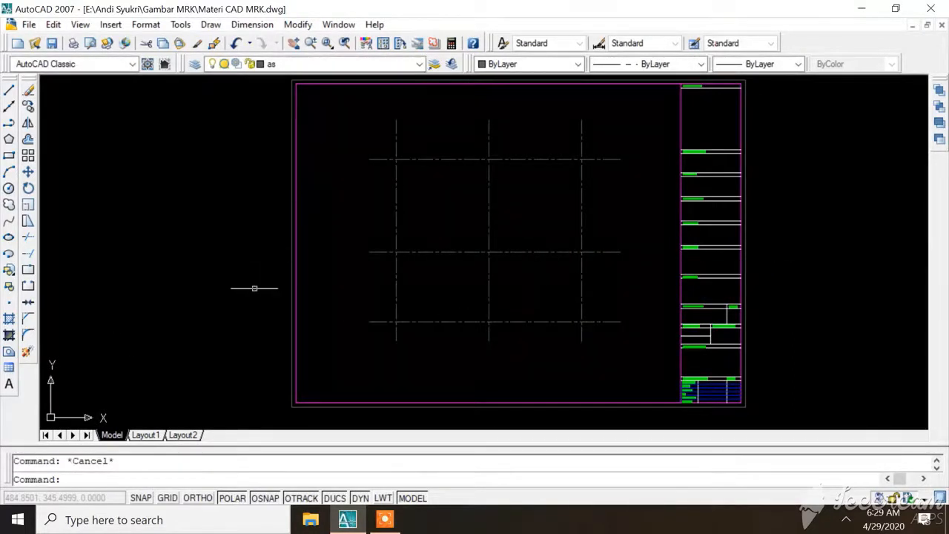
Make the kolom layer the current layer
scroll(552, 319, "up", 3)
scroll(555, 322, "down", 2)
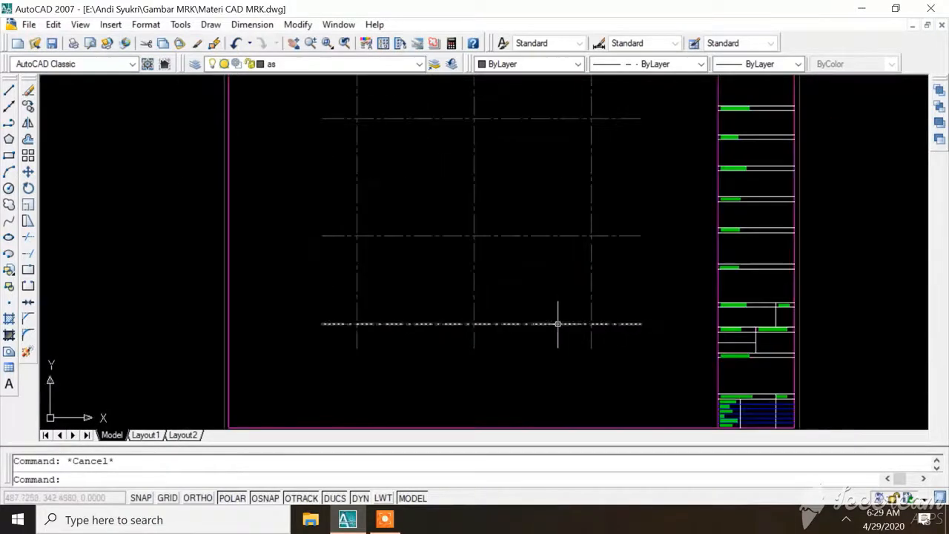
scroll(474, 320, "up", 2)
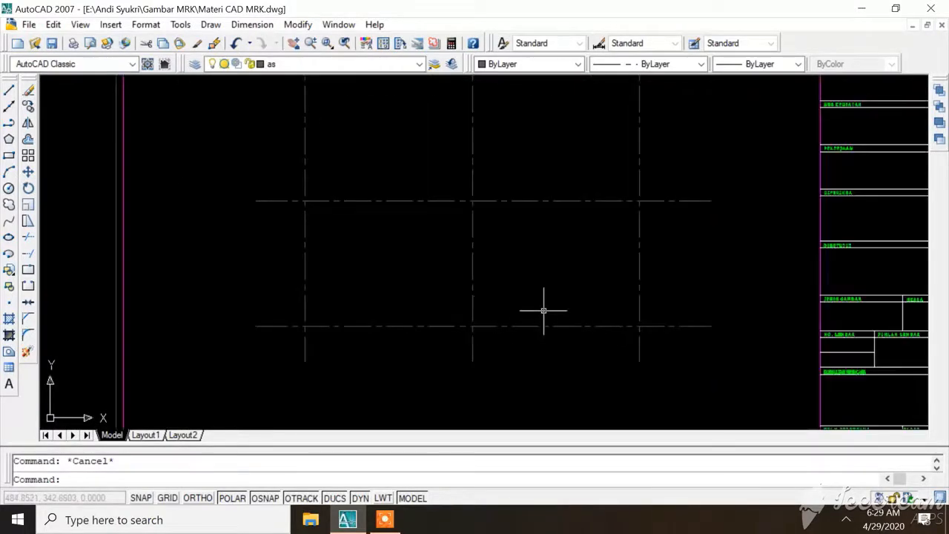
scroll(553, 292, "down", 2)
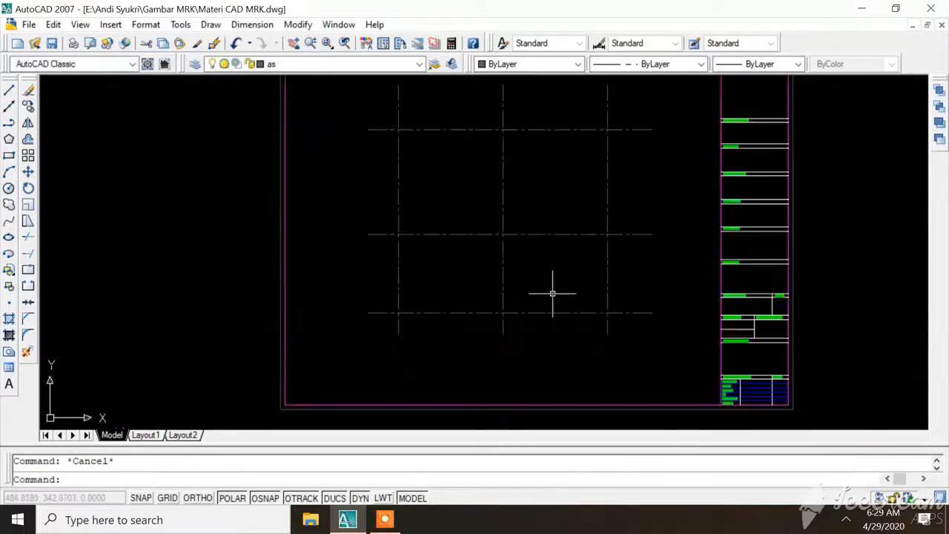
scroll(486, 272, "up", 2)
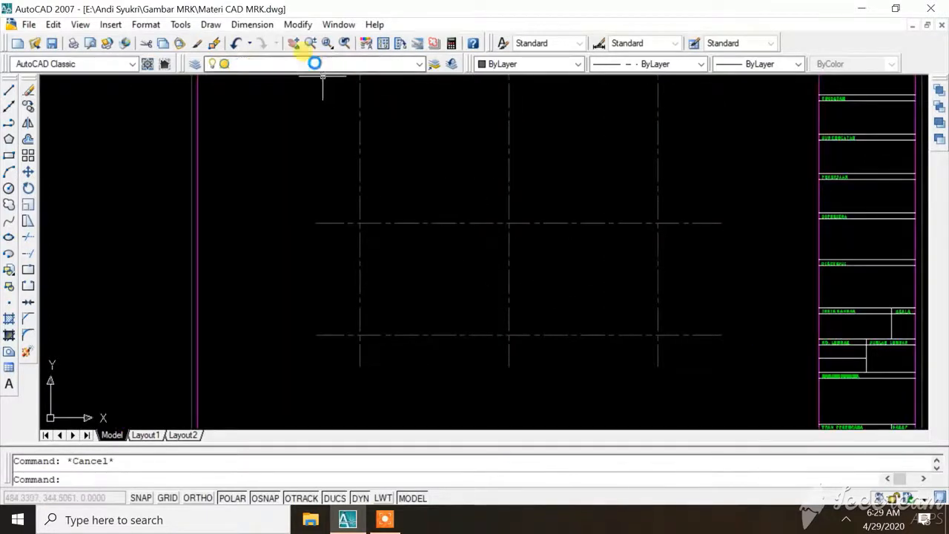
left_click(315, 63)
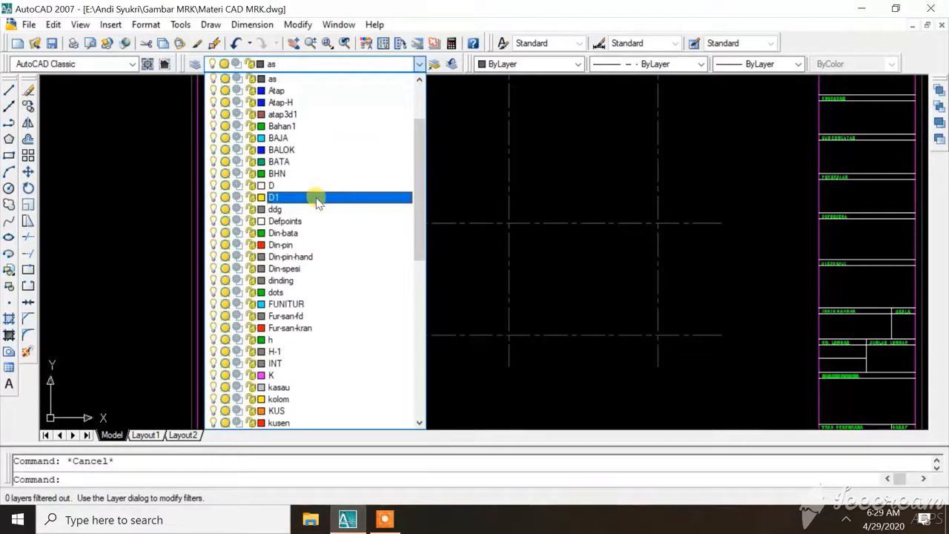
scroll(315, 199, "down", 8)
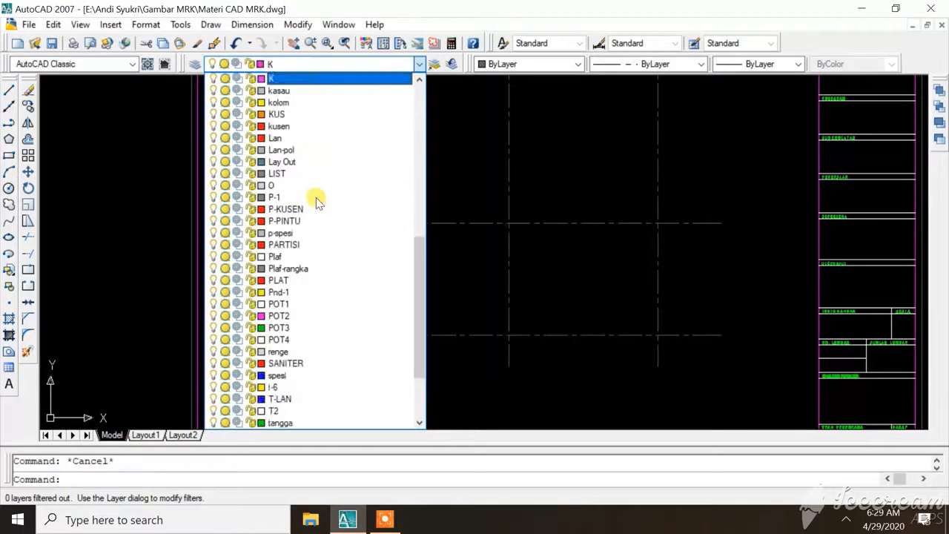
left_click(319, 101)
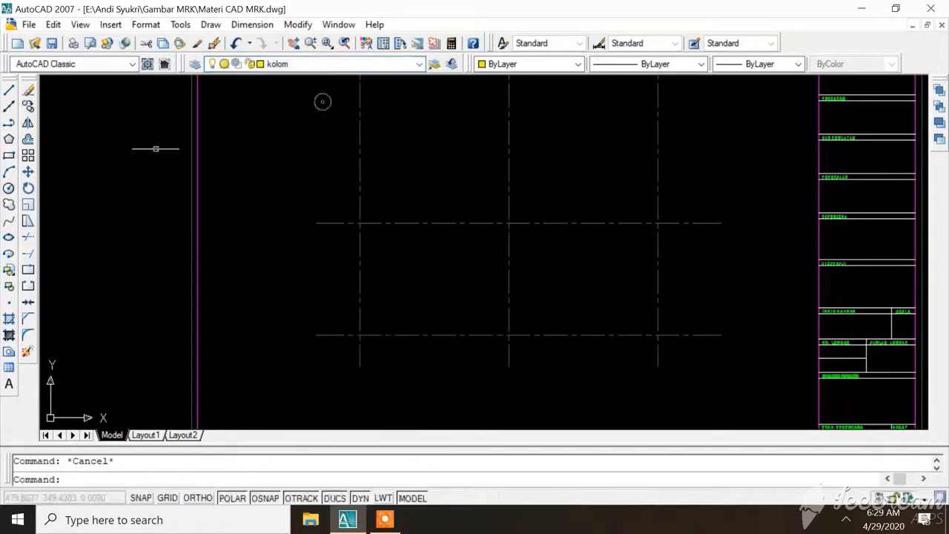
Draw a 30 by 30 unit rectangle starting just above and right of the lower-left axis intersection
left_click(9, 156)
scroll(348, 348, "up", 5)
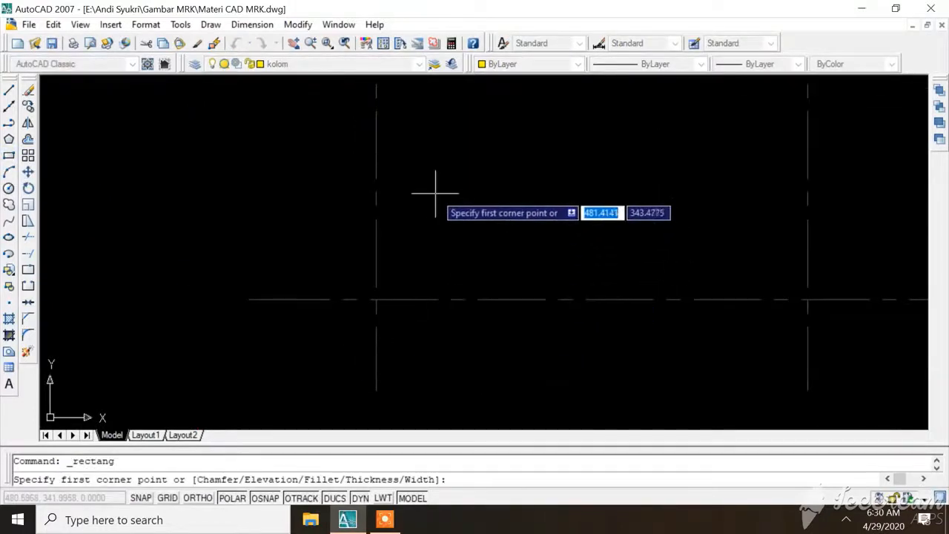
scroll(460, 230, "up", 2)
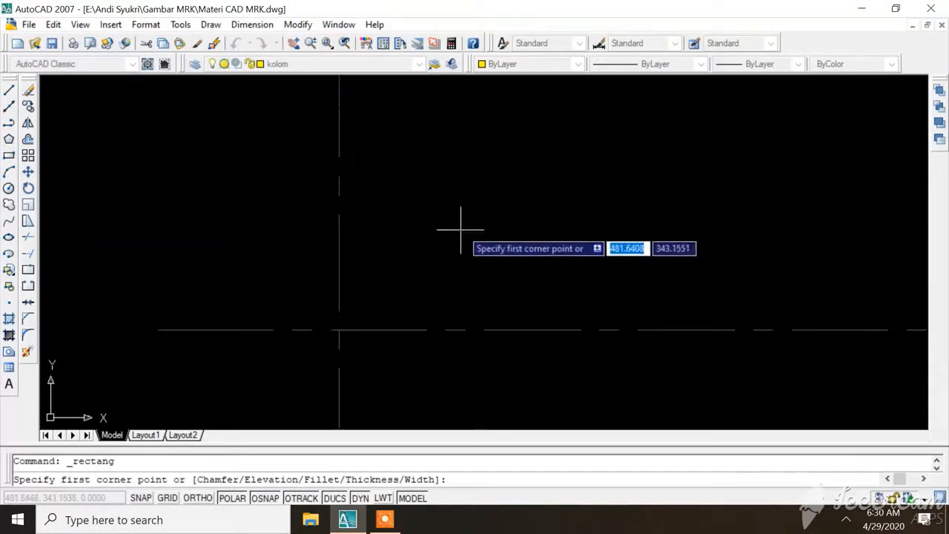
left_click(433, 201)
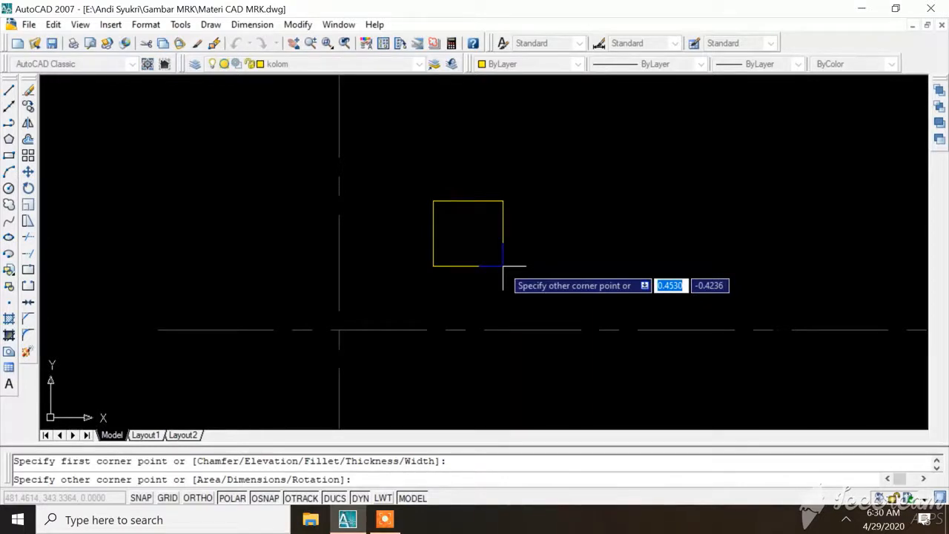
type("30")
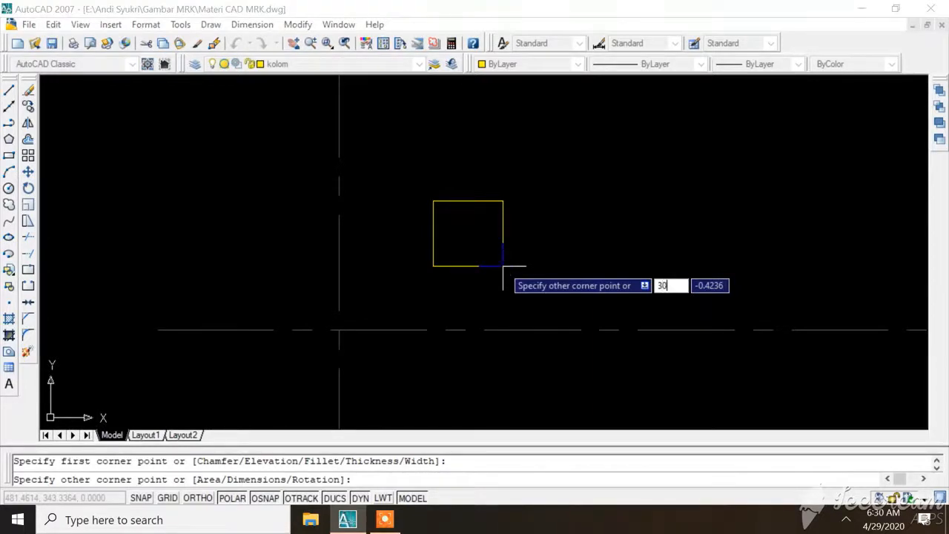
key("Tab")
type("30")
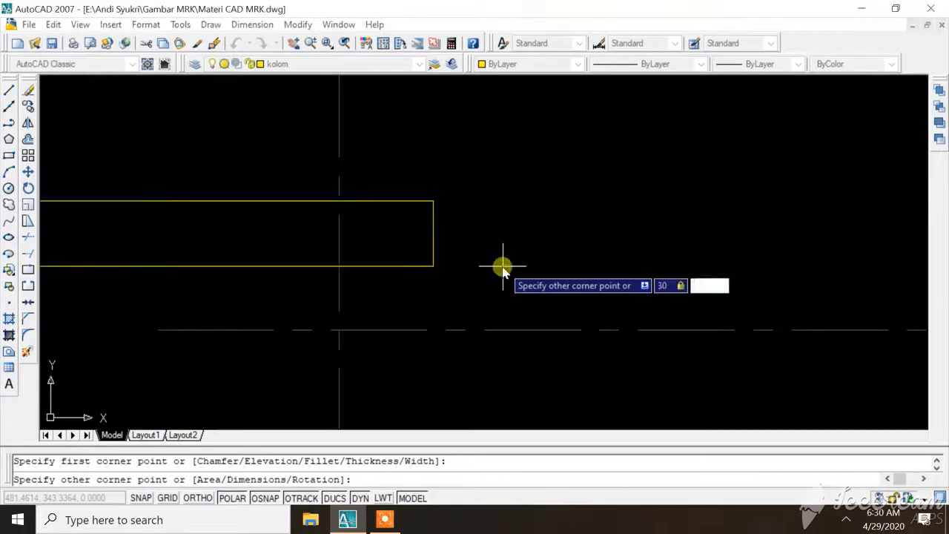
key("Return")
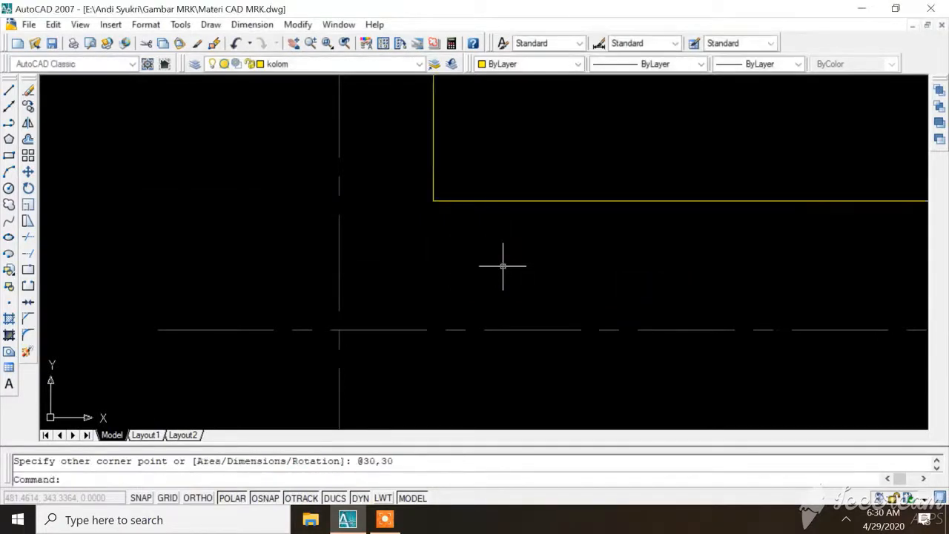
Scale the 30 by 30 unit kolom rectangle by a factor of 0.1, using its lower-left corner as base point
scroll(503, 265, "down", 5)
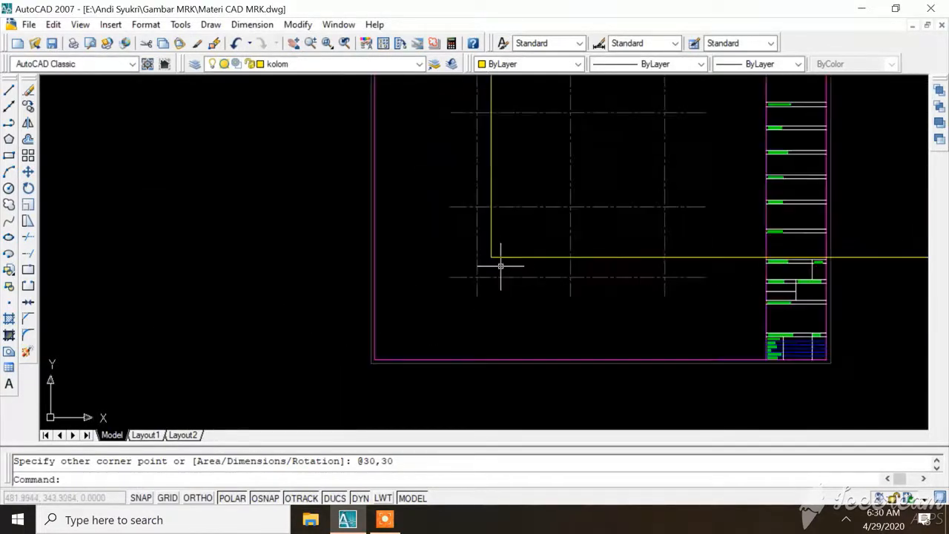
scroll(515, 266, "up", 3)
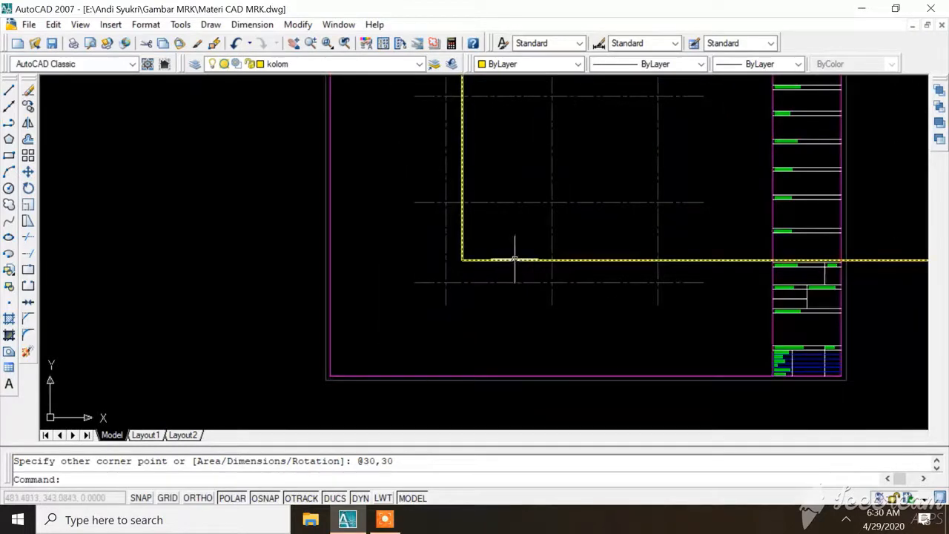
left_click(515, 259)
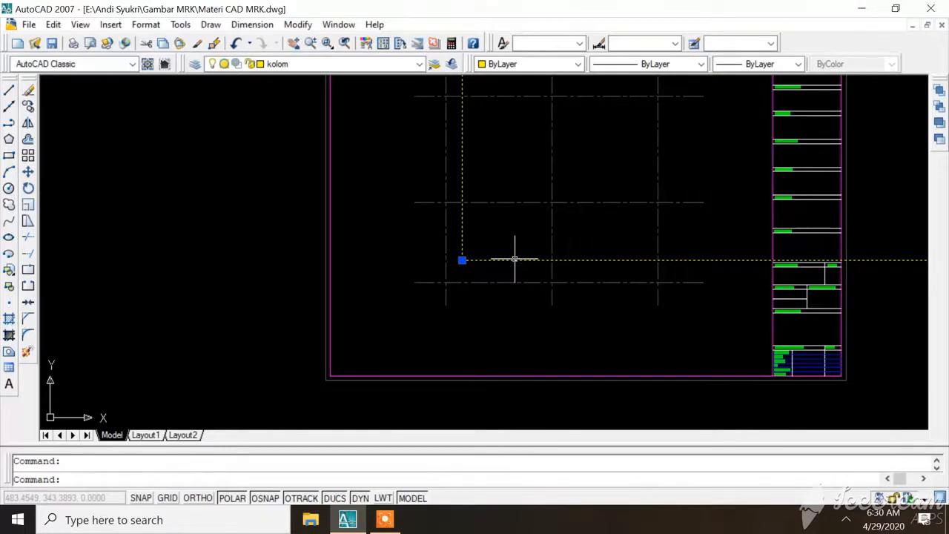
right_click(514, 258)
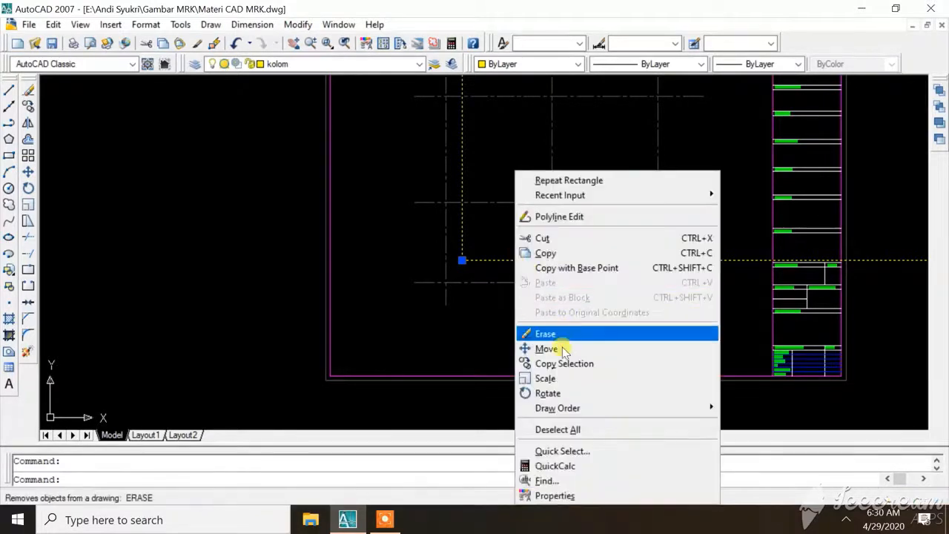
left_click(552, 377)
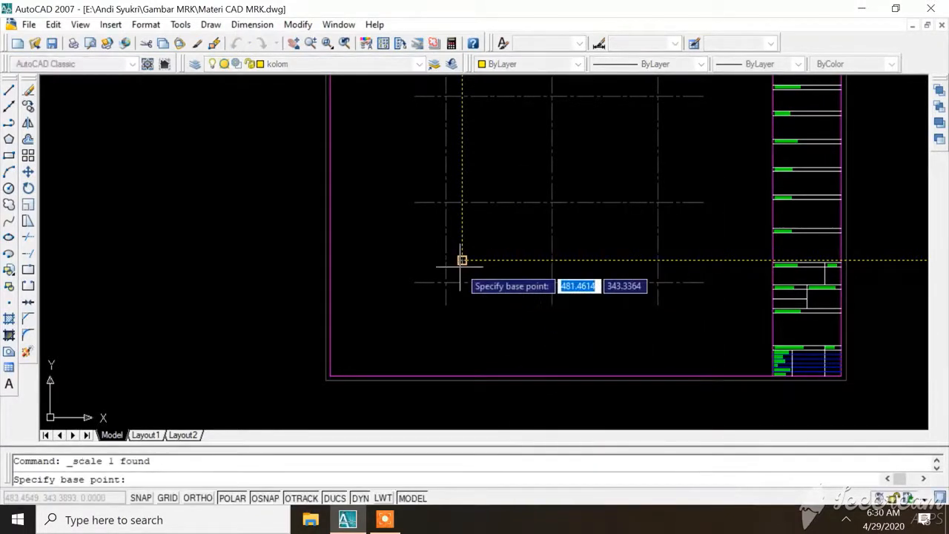
scroll(460, 261, "up", 3)
left_click(399, 268)
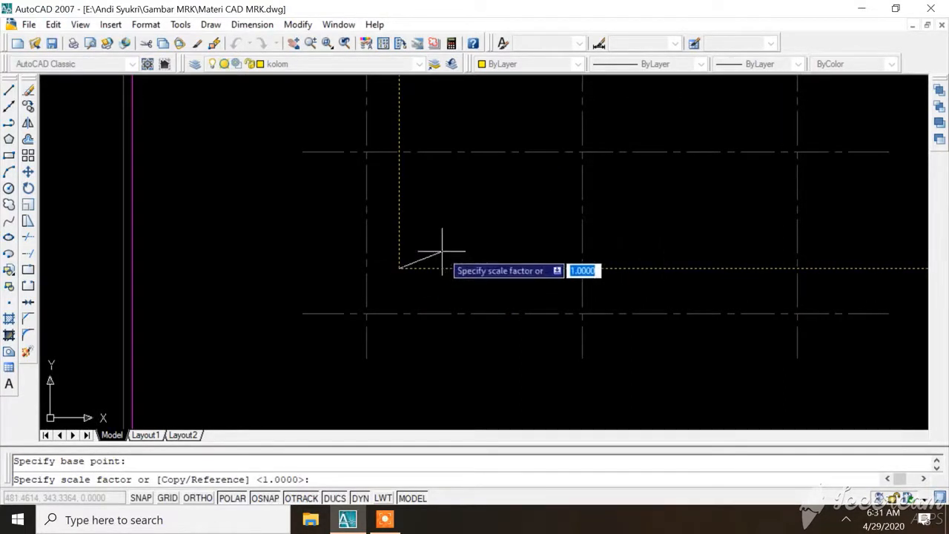
type("0")
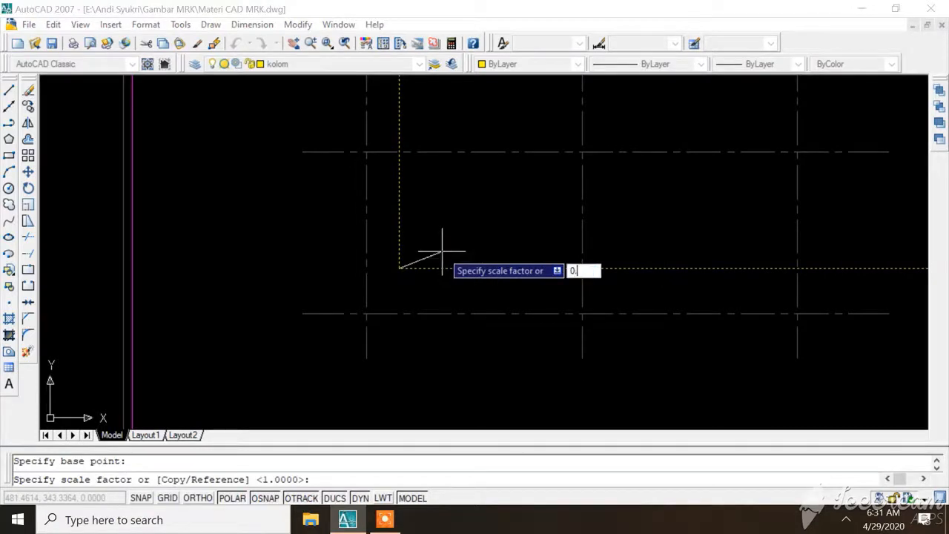
type(".1")
key("Return")
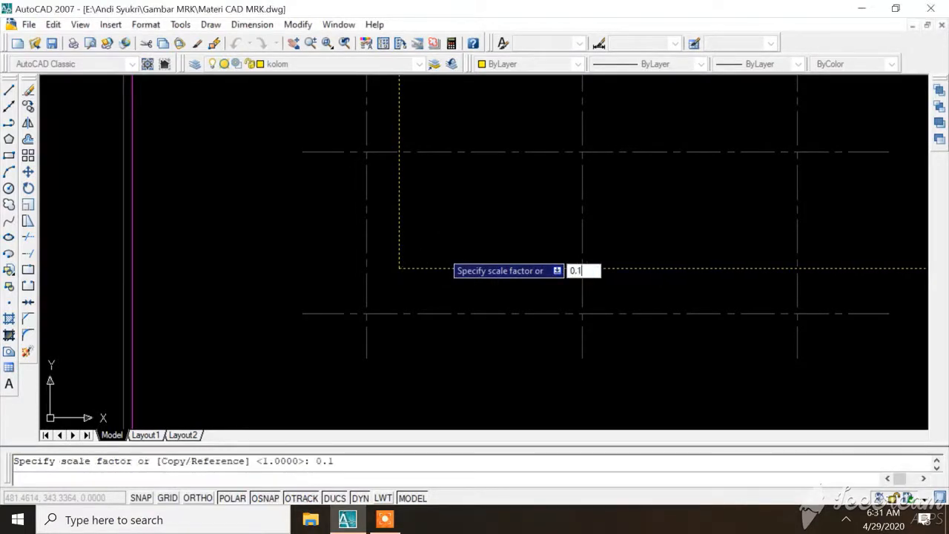
Scale the reduced square by 0.1 once more about the same lower-left corner
left_click(423, 266)
right_click(423, 265)
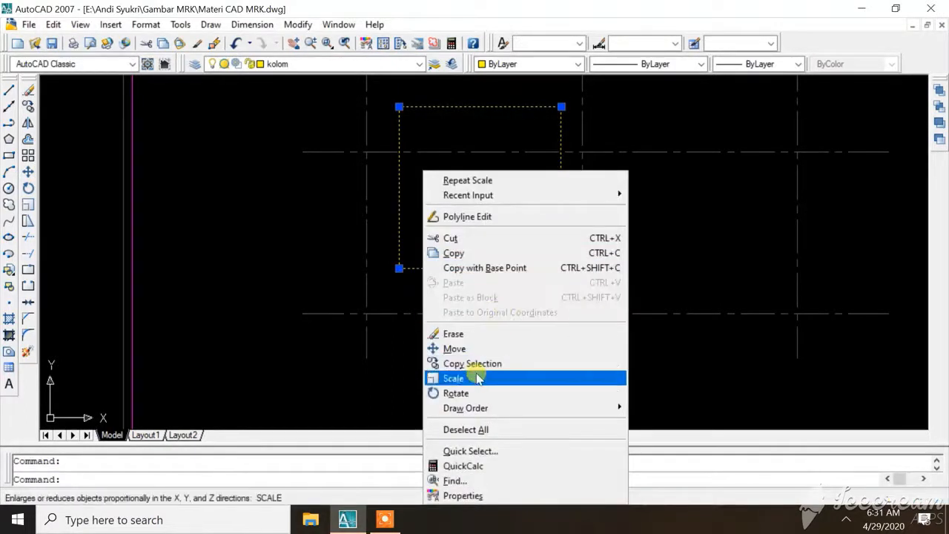
left_click(454, 377)
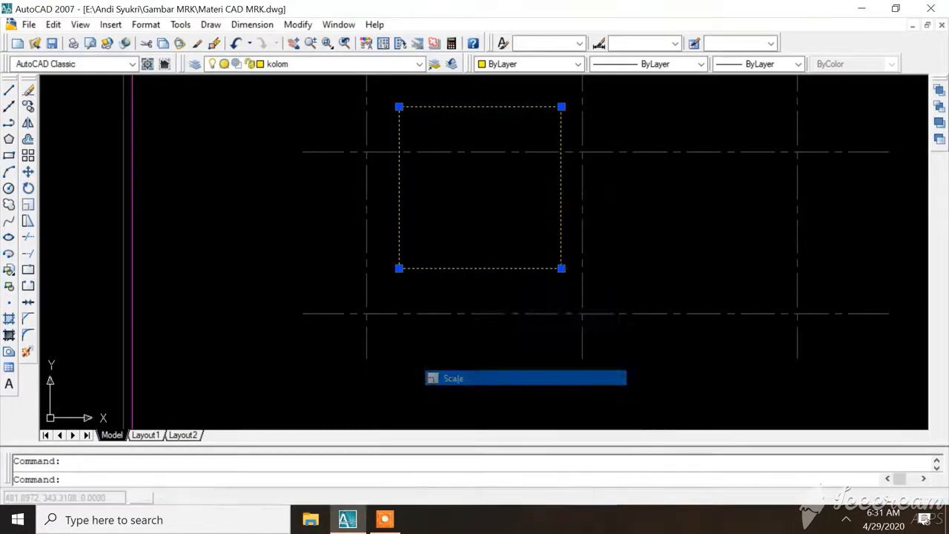
left_click(399, 268)
type("0")
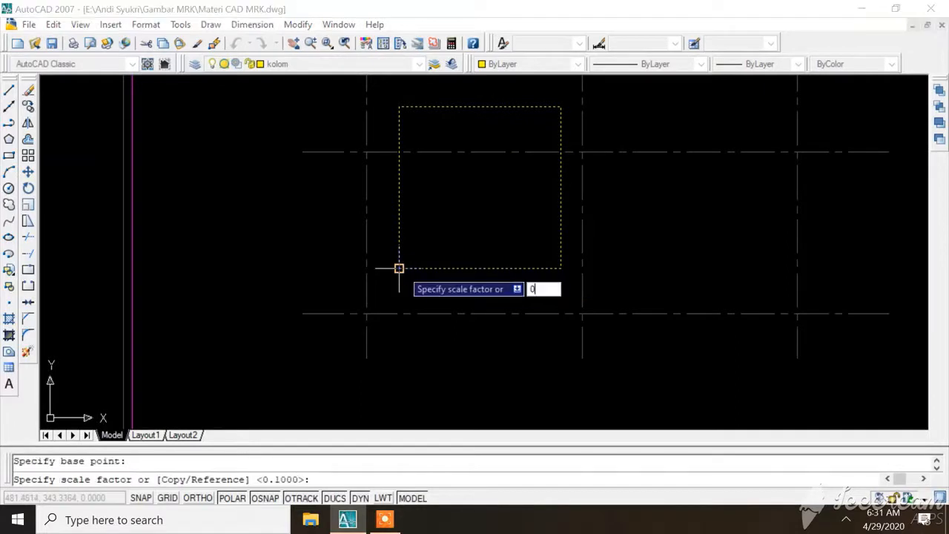
type(".1")
key("Return")
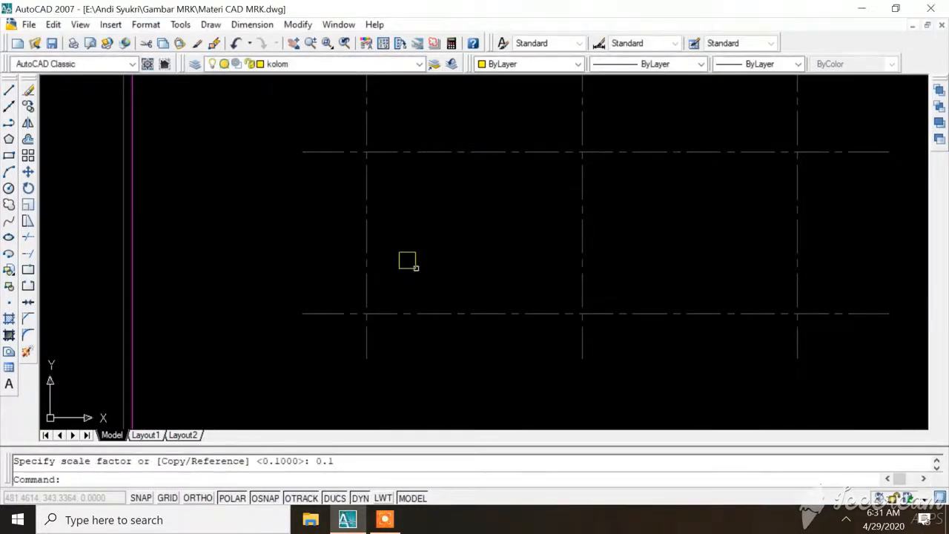
scroll(455, 244, "down", 3)
scroll(469, 250, "up", 2)
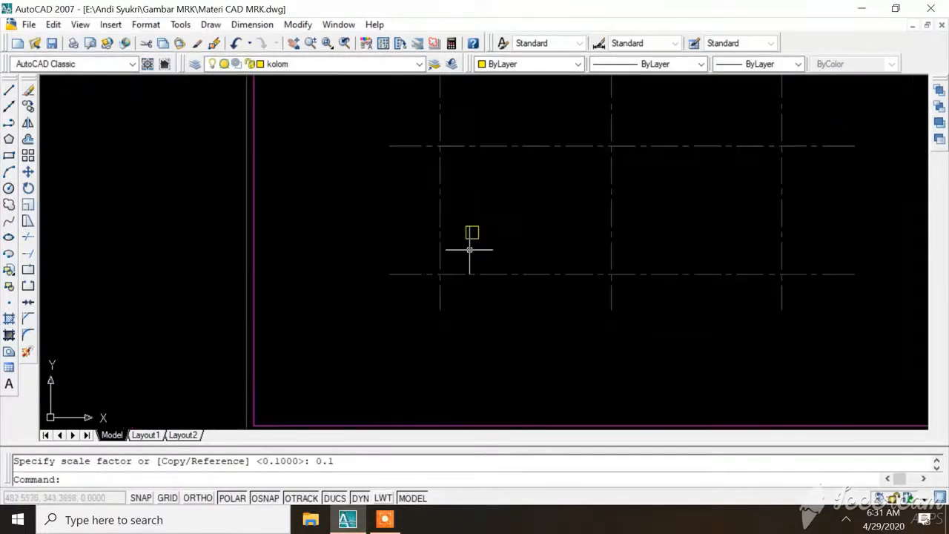
scroll(469, 249, "up", 4)
scroll(470, 247, "up", 2)
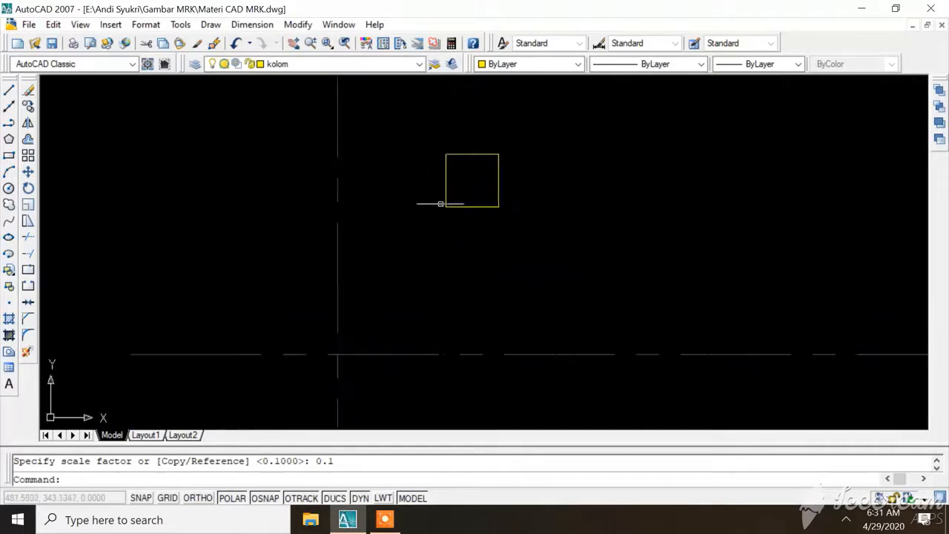
left_click(430, 136)
left_click(555, 222)
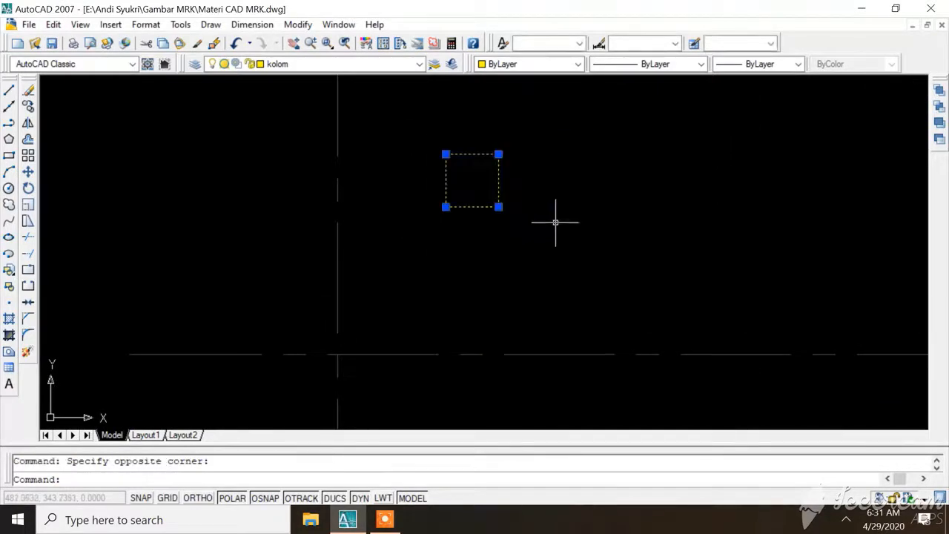
key("Escape")
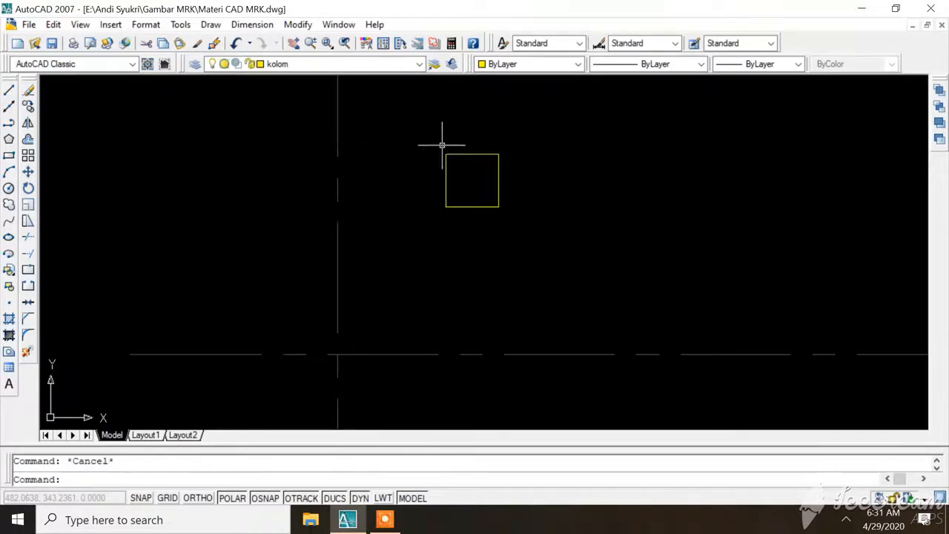
left_click(409, 132)
left_click(539, 239)
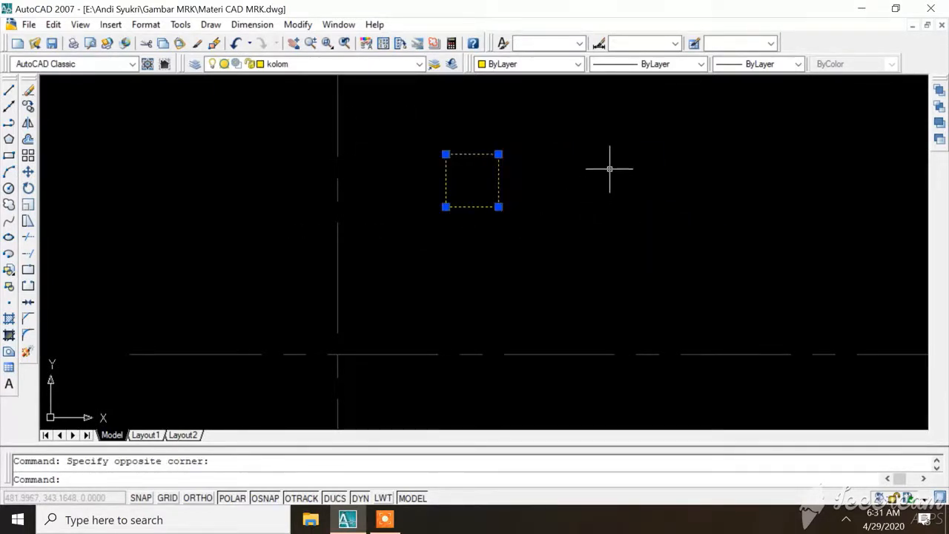
right_click(557, 152)
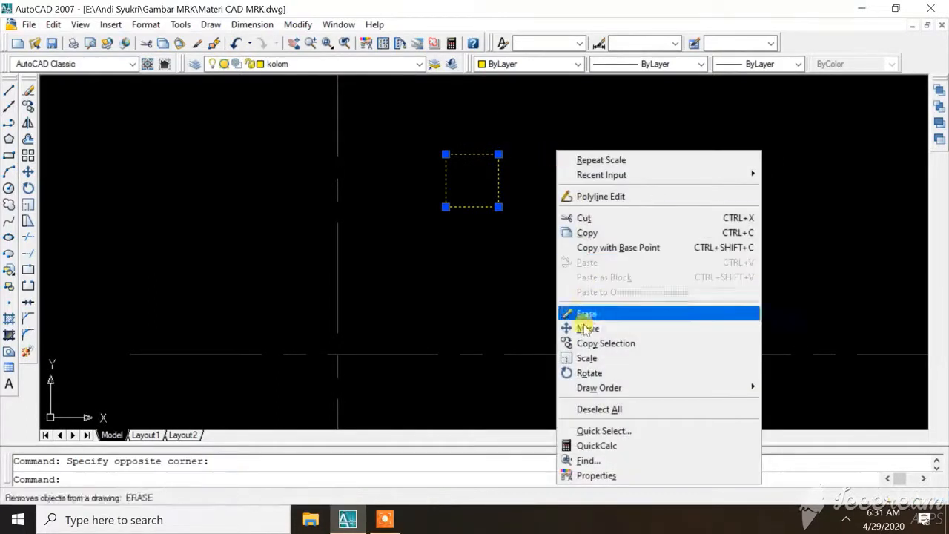
left_click(608, 329)
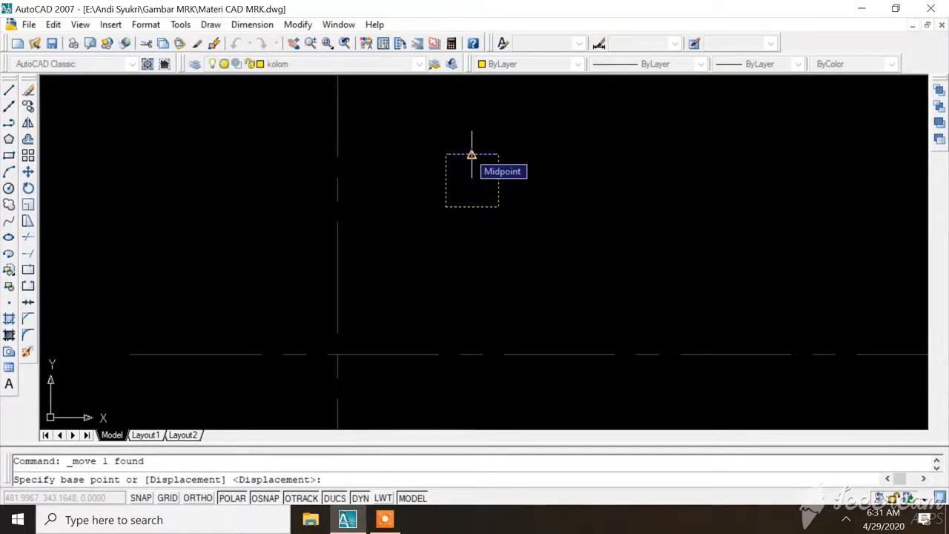
key("Escape")
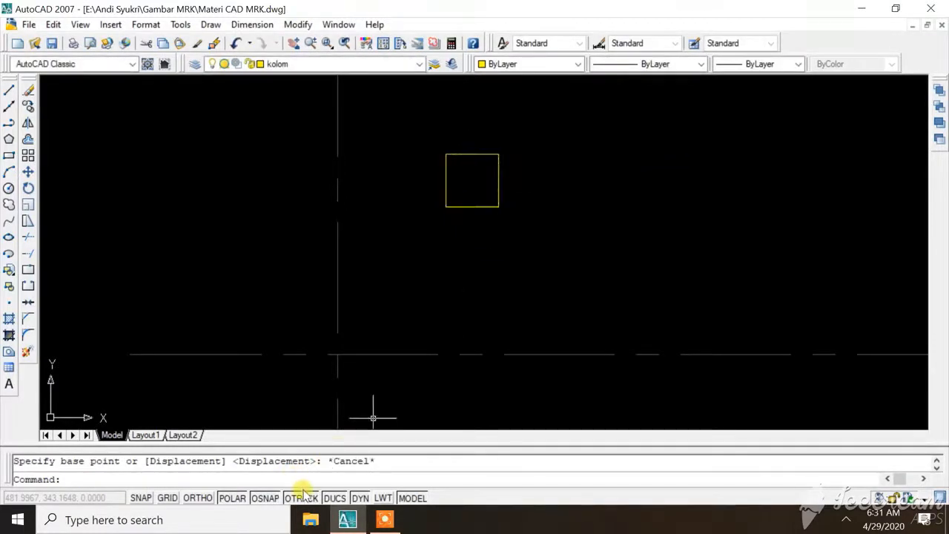
Review which object snap modes and object snap tracking are enabled in the drafting settings
right_click(304, 499)
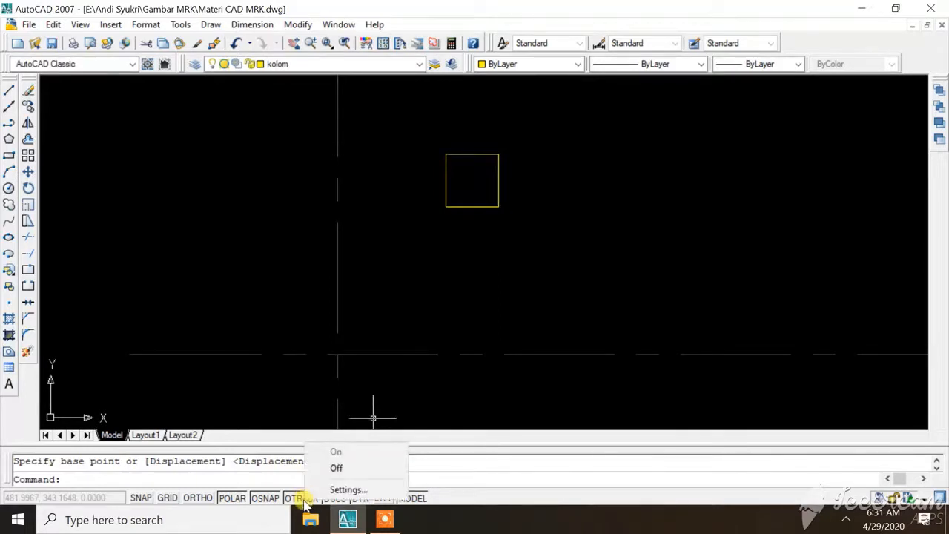
left_click(371, 490)
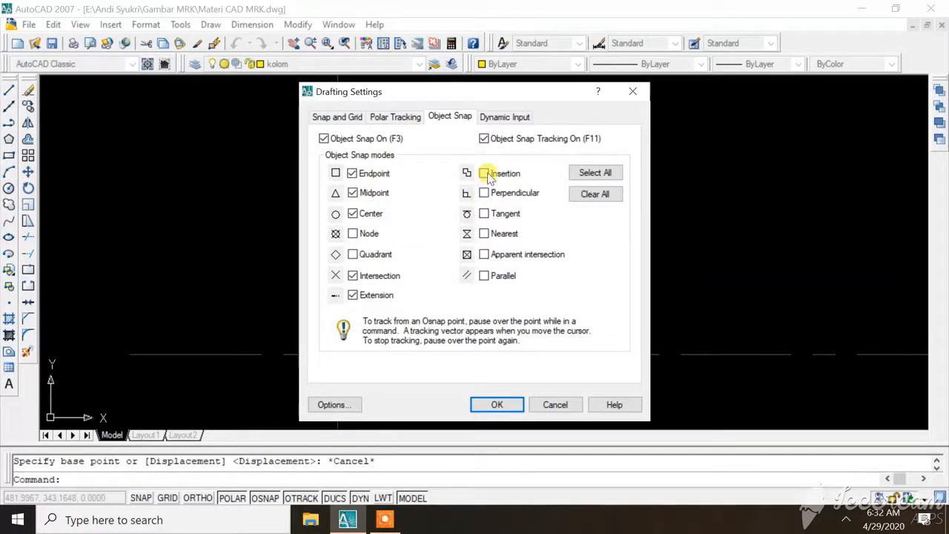
left_click(495, 406)
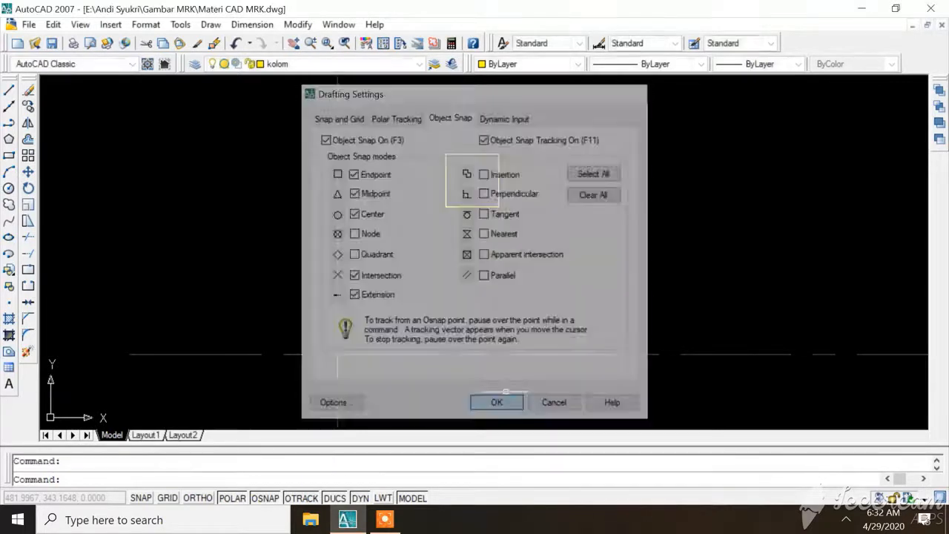
key("Escape")
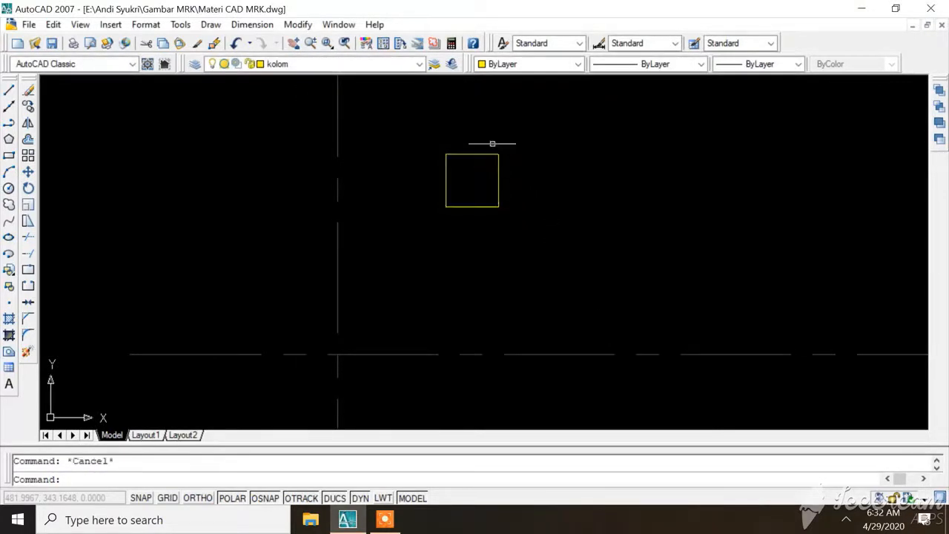
left_click(424, 132)
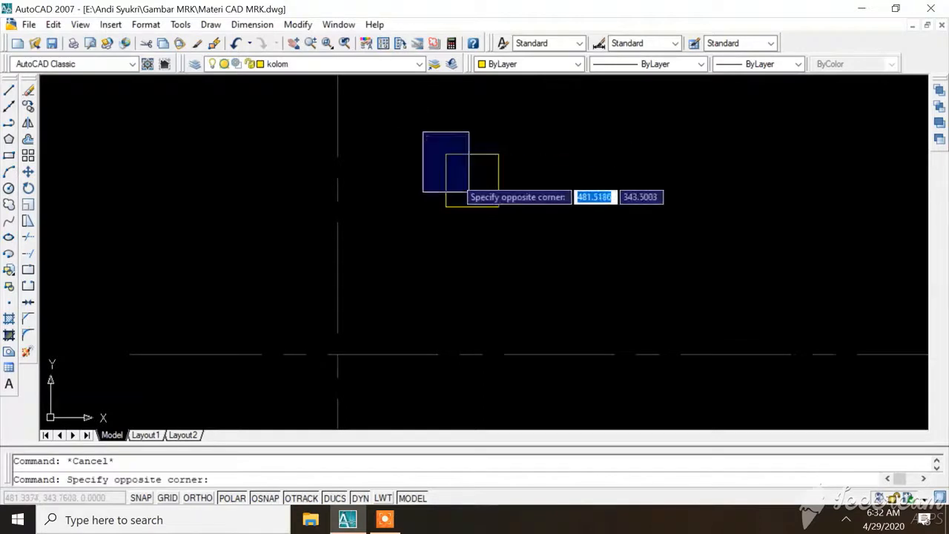
left_click(530, 241)
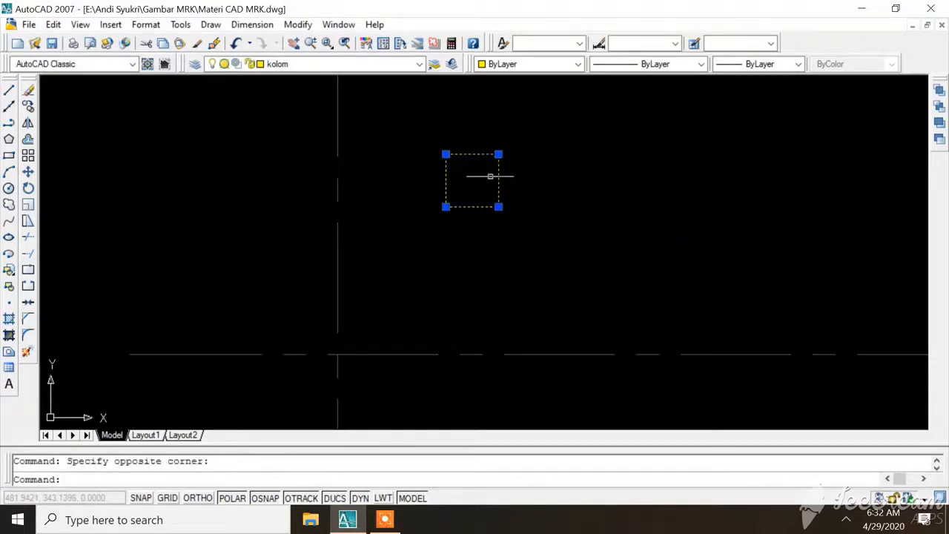
right_click(550, 160)
left_click(581, 339)
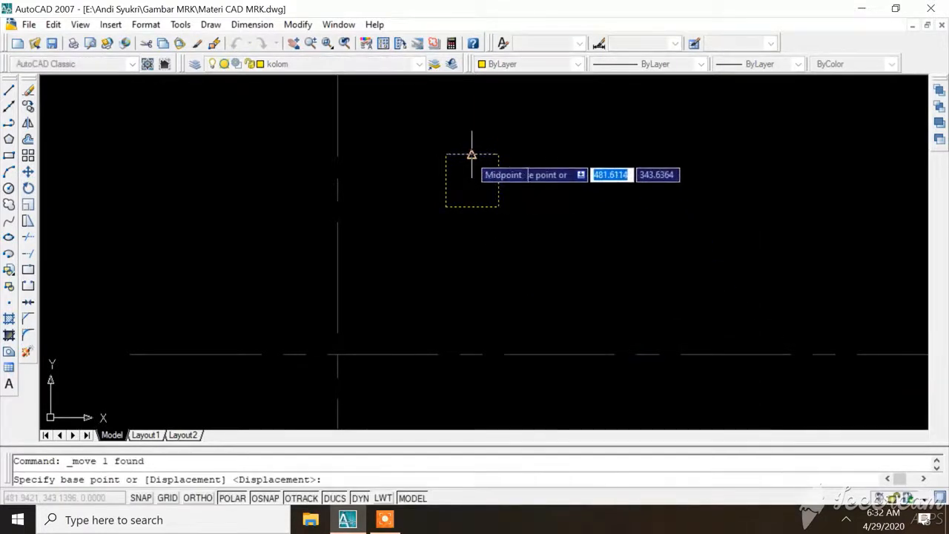
left_click(471, 156)
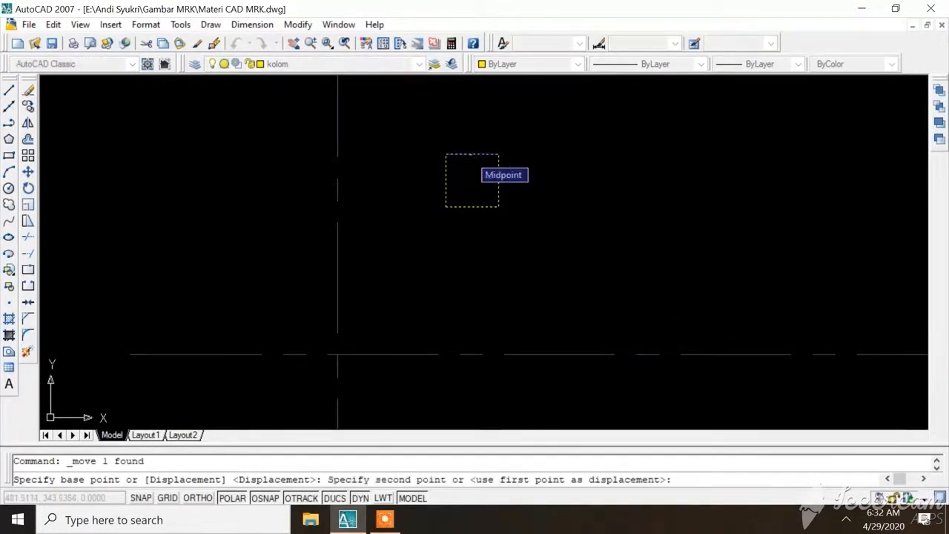
key("Escape")
Move the small column square from its centre, tracked from two side midpoints, onto the lower-left axis intersection
left_click(475, 154)
right_click(477, 154)
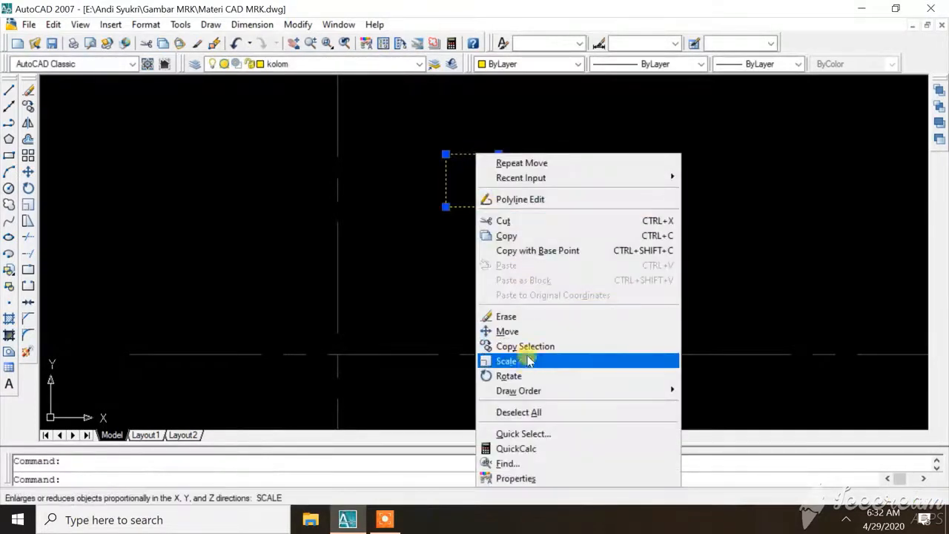
left_click(511, 331)
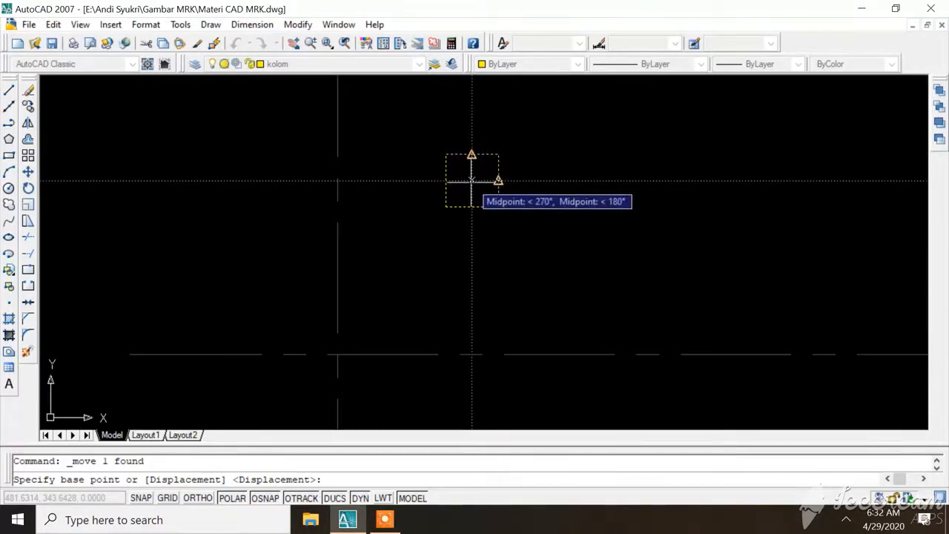
left_click(472, 180)
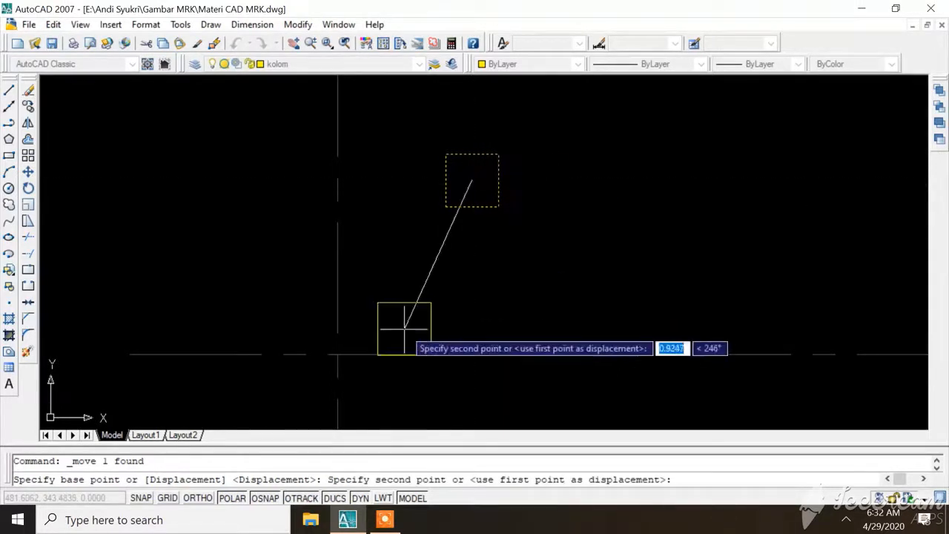
left_click(337, 355)
scroll(405, 263, "down", 5)
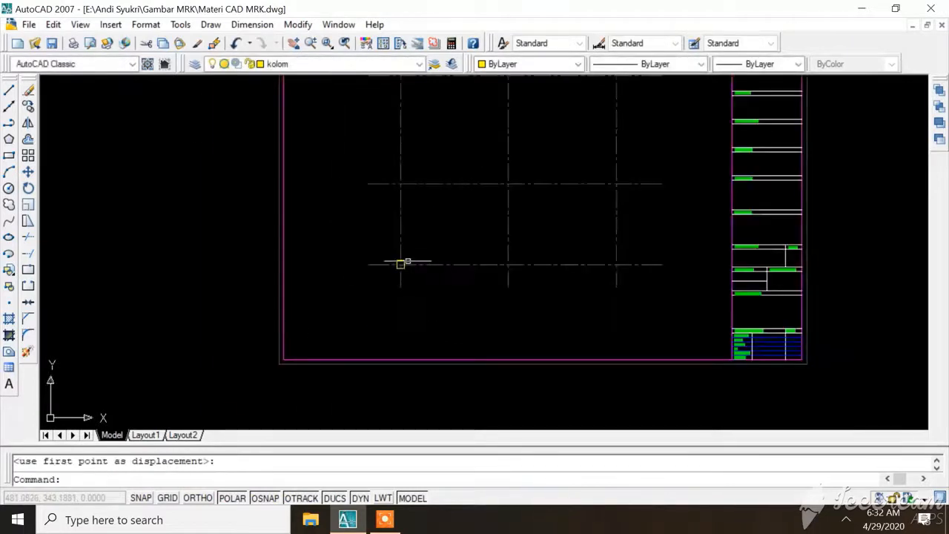
scroll(401, 263, "up", 10)
scroll(371, 281, "down", 4)
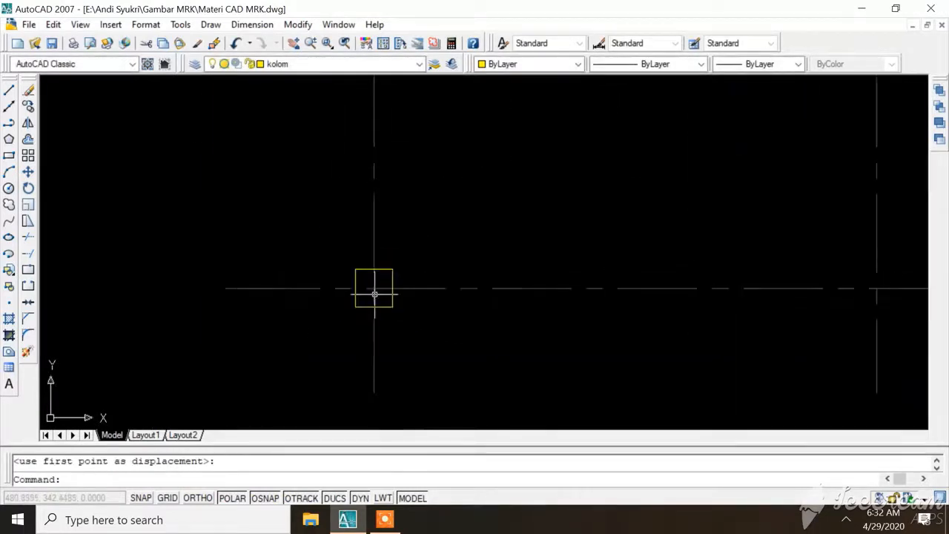
scroll(374, 294, "down", 5)
scroll(424, 319, "up", 4)
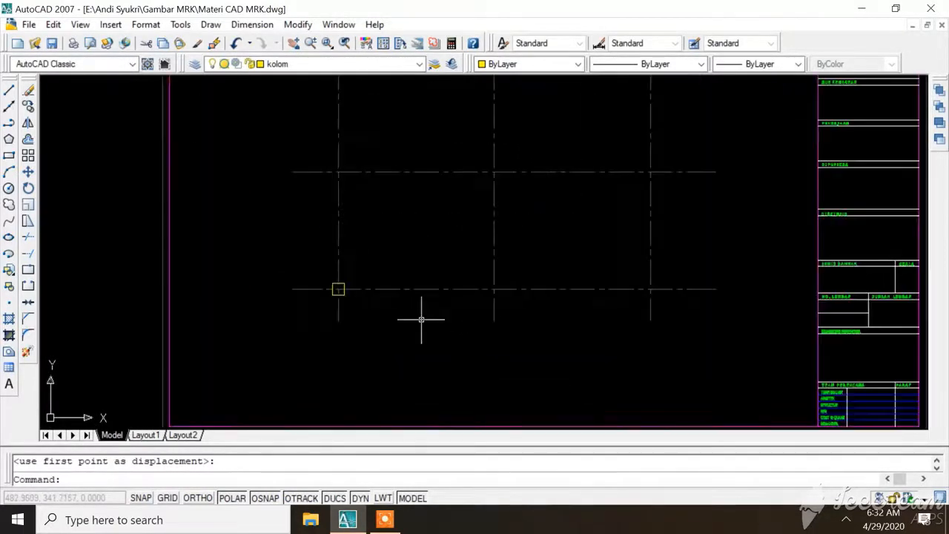
scroll(421, 319, "down", 4)
scroll(419, 290, "up", 3)
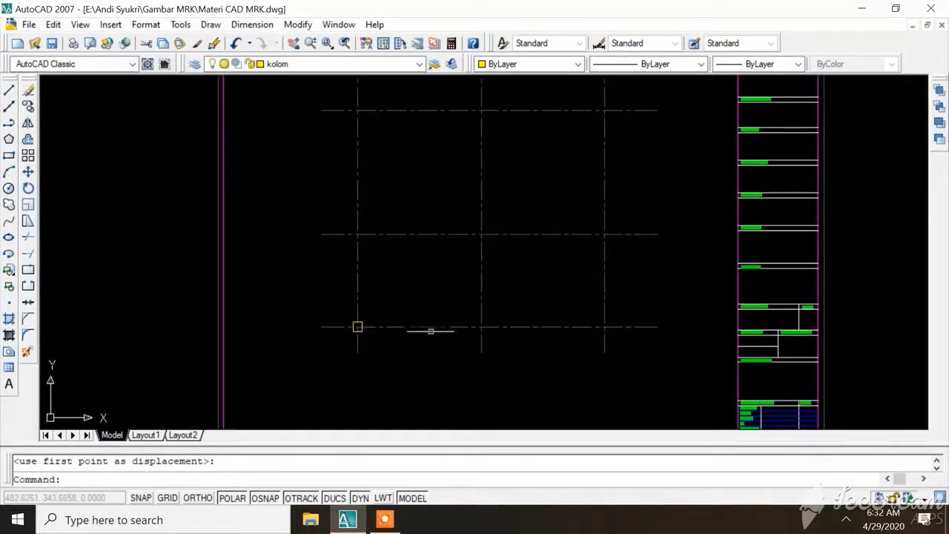
Copy the lower-left column square from its centre onto the other two intersections of the lowest horizontal axis
scroll(320, 345, "up", 2)
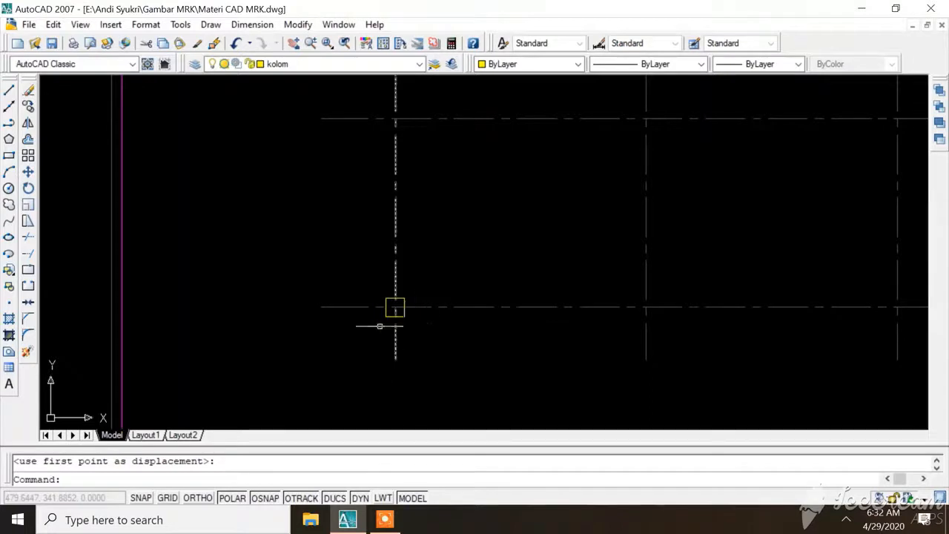
scroll(381, 322, "down", 4)
scroll(378, 326, "up", 1)
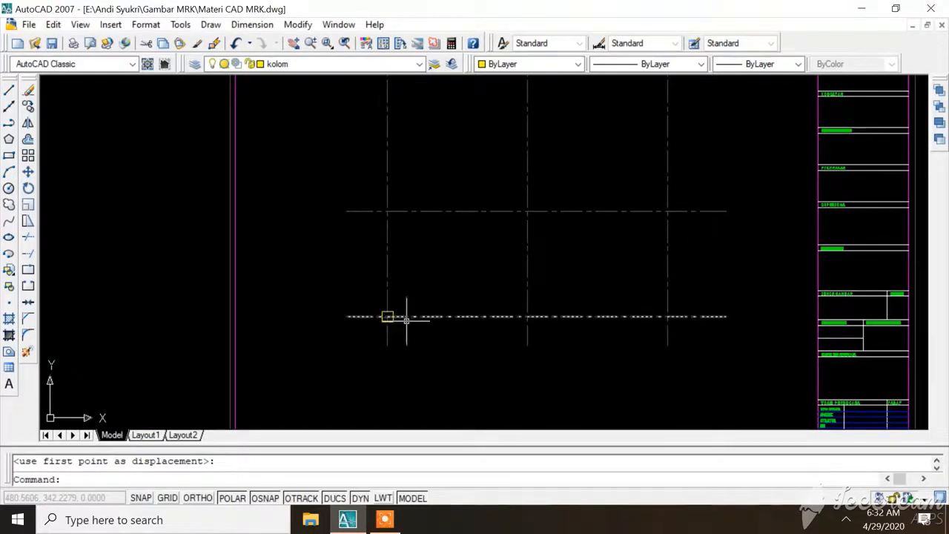
scroll(378, 327, "up", 1)
scroll(382, 327, "up", 3)
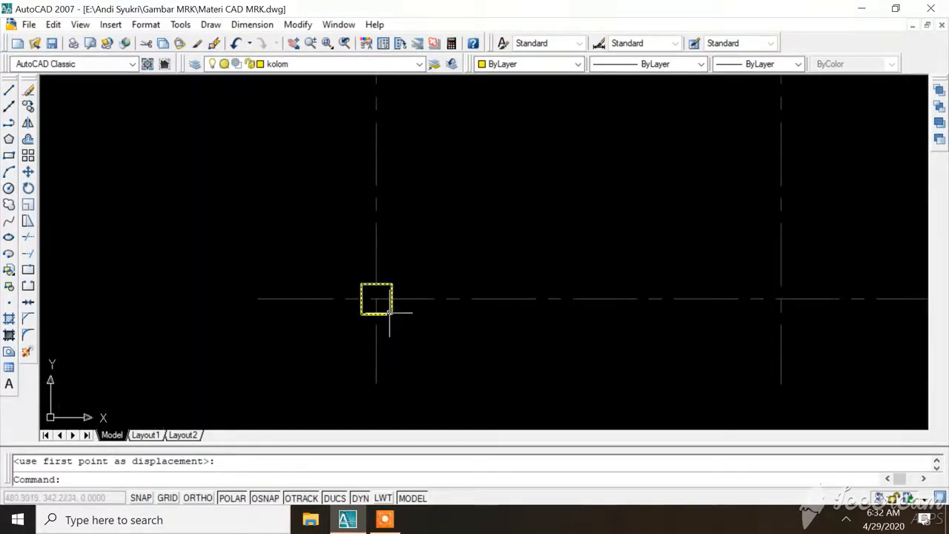
left_click(390, 313)
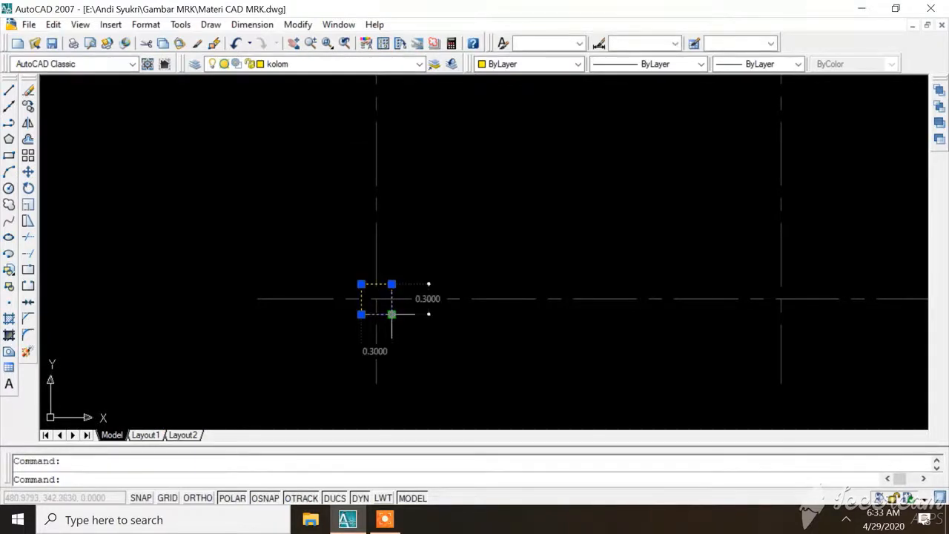
right_click(420, 257)
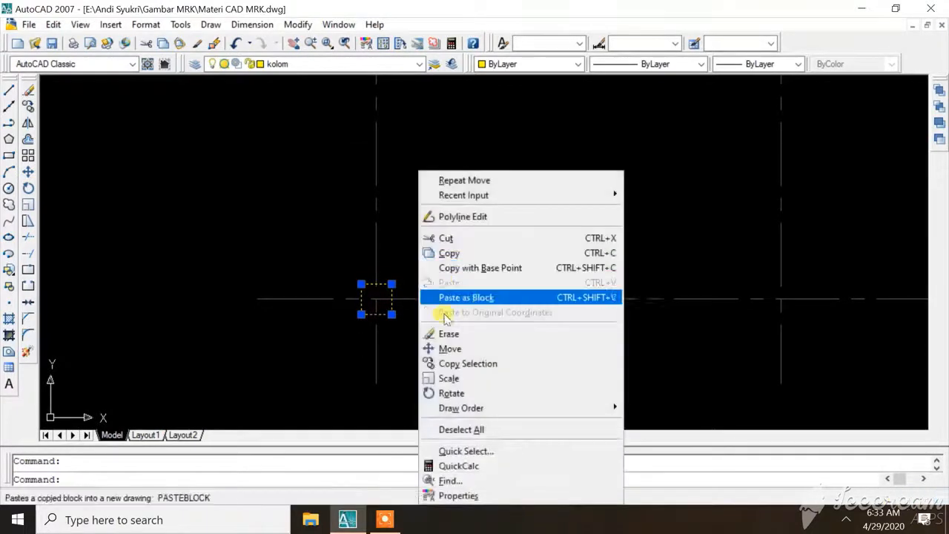
left_click(449, 363)
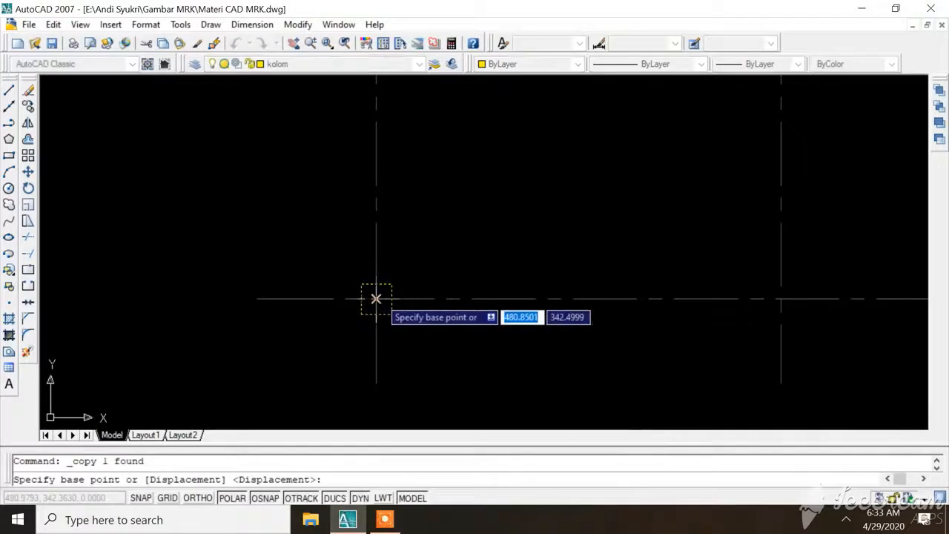
left_click(375, 299)
scroll(360, 329, "down", 3)
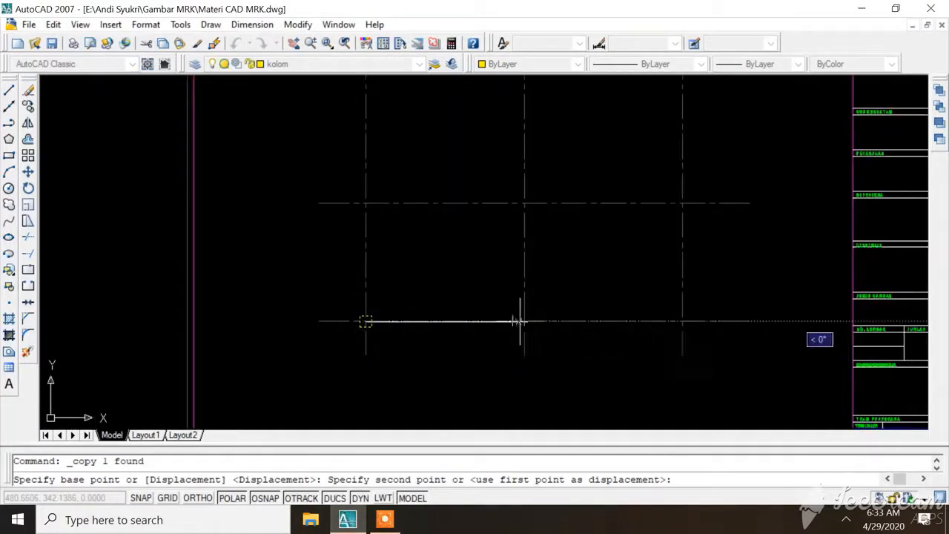
left_click(524, 321)
left_click(682, 321)
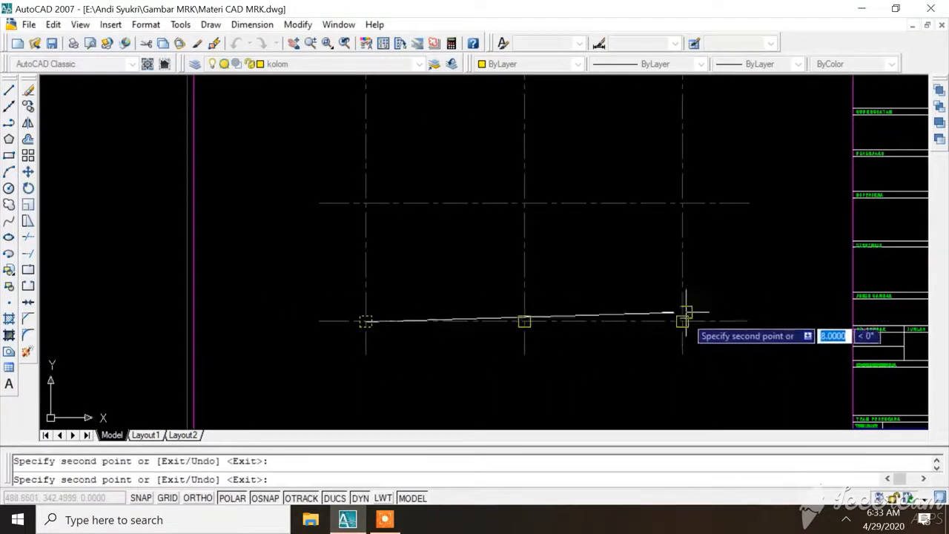
Place further copies of the column on all three intersections of both the middle and the top horizontal axes
left_click(682, 202)
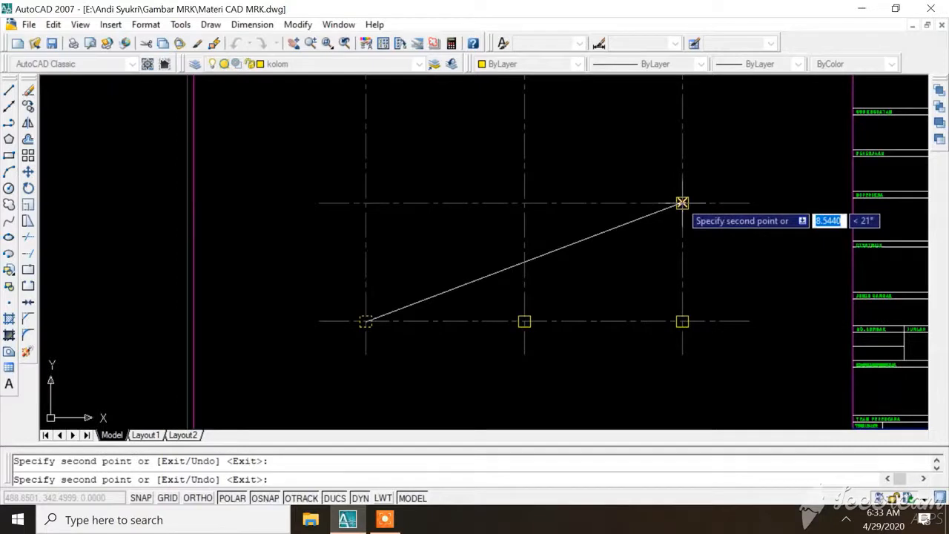
left_click(525, 203)
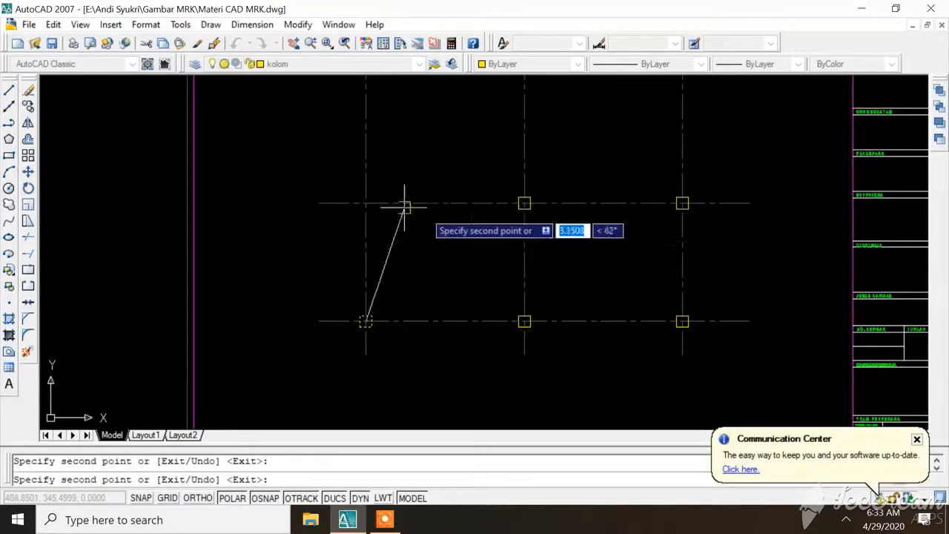
left_click(365, 202)
scroll(529, 352, "down", 2)
scroll(438, 170, "up", 3)
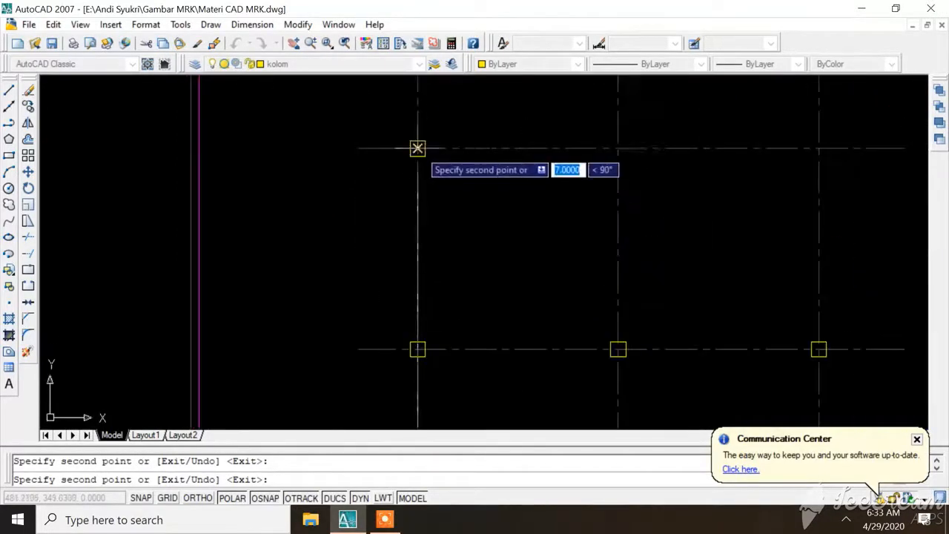
left_click(417, 148)
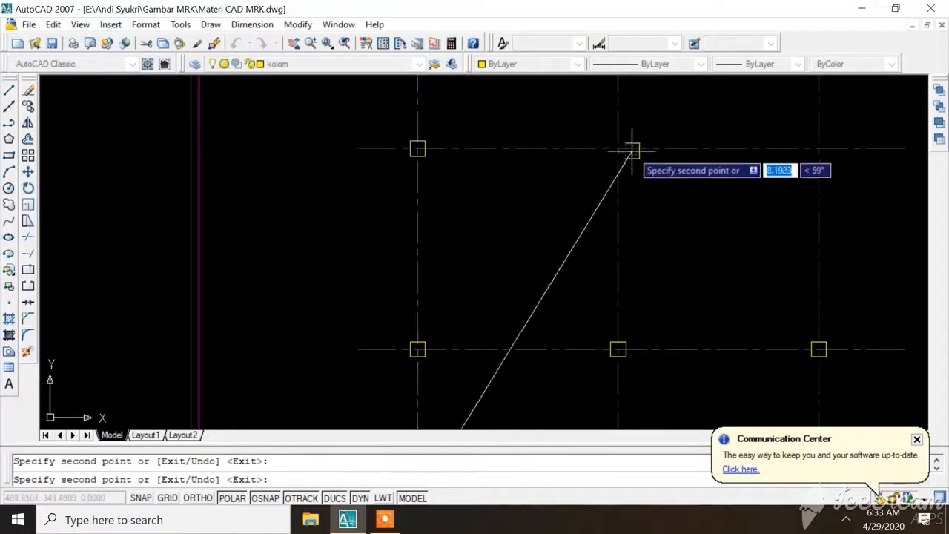
left_click(818, 149)
key("Escape")
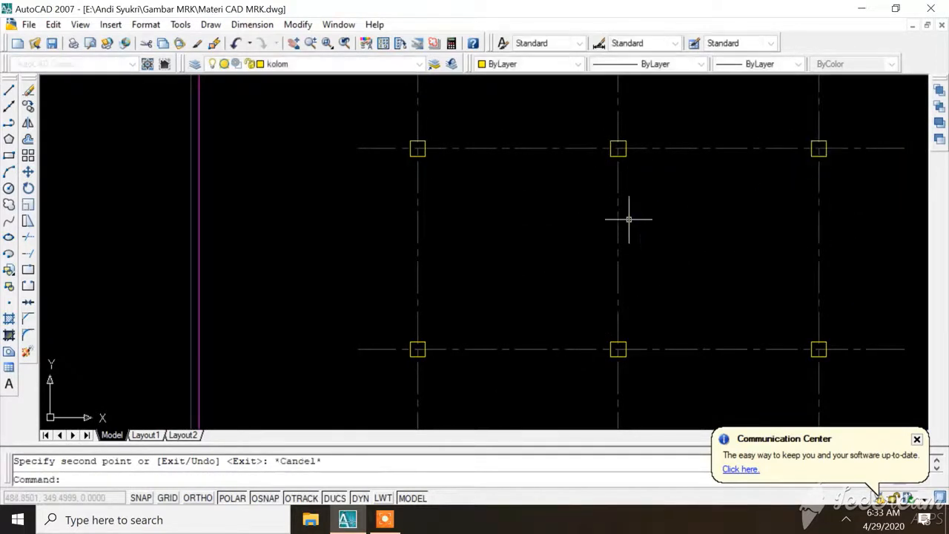
Check the placement of the column squares on the axis intersections across the whole grid
scroll(519, 174, "down", 4)
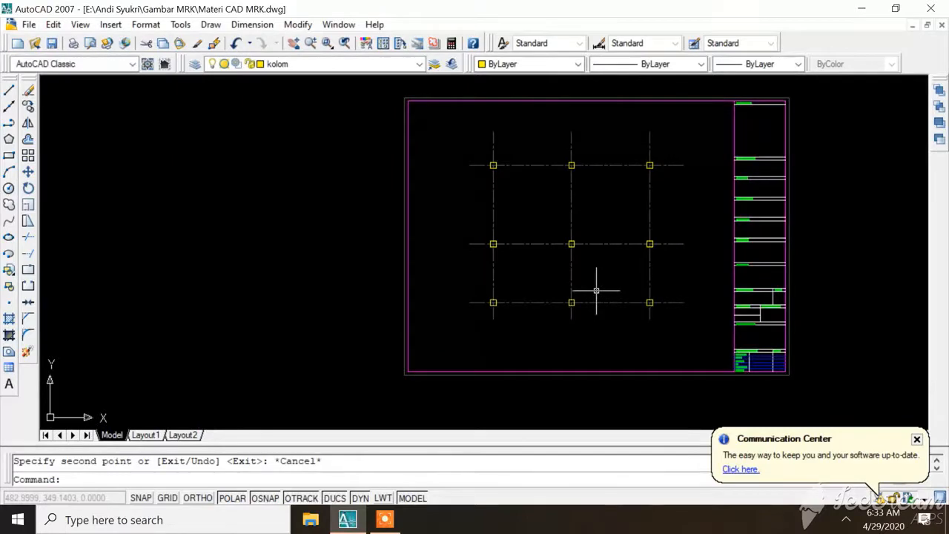
scroll(639, 243, "up", 3)
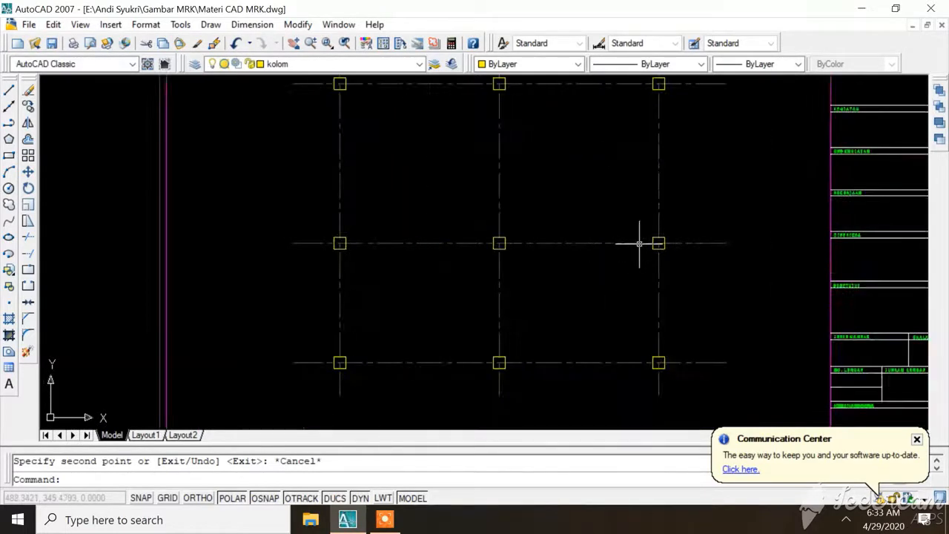
scroll(527, 238, "down", 6)
scroll(526, 236, "up", 6)
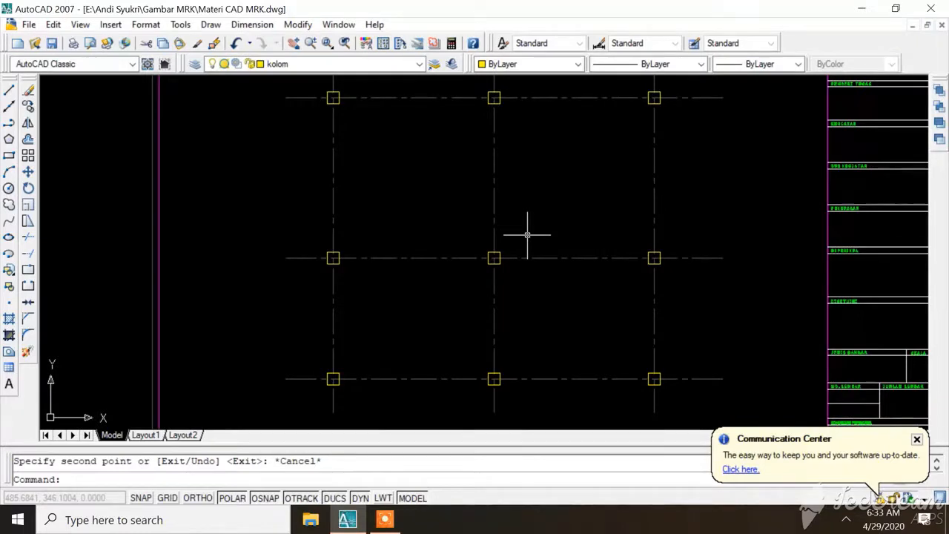
scroll(527, 235, "down", 2)
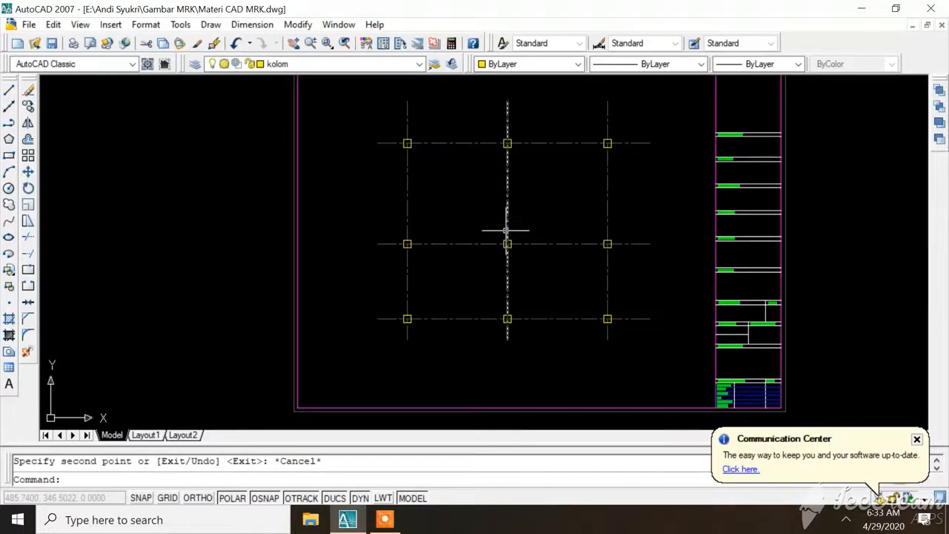
scroll(506, 230, "up", 3)
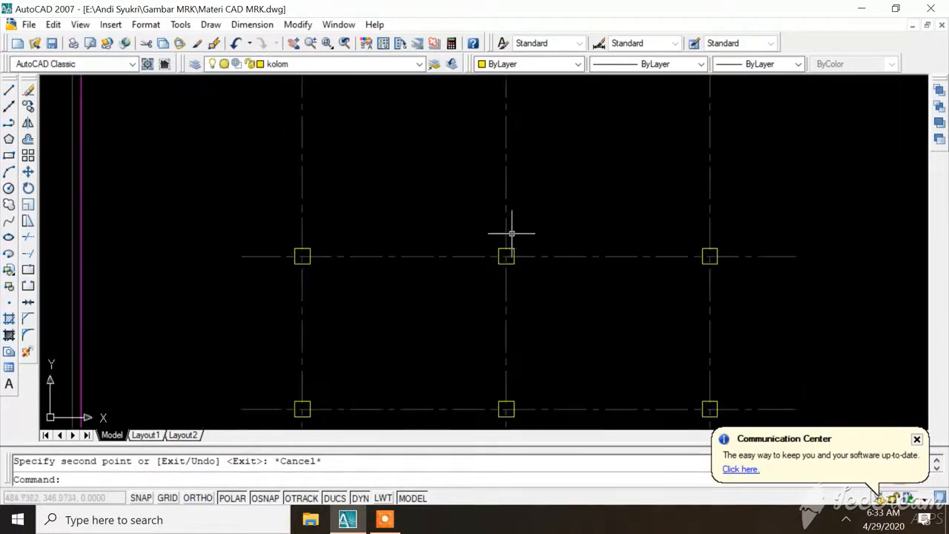
scroll(512, 234, "down", 2)
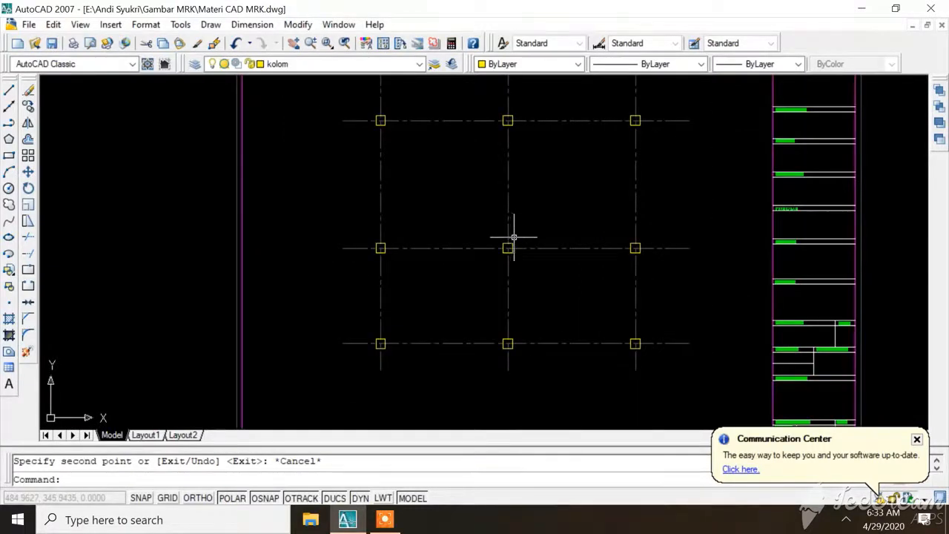
scroll(512, 236, "up", 1)
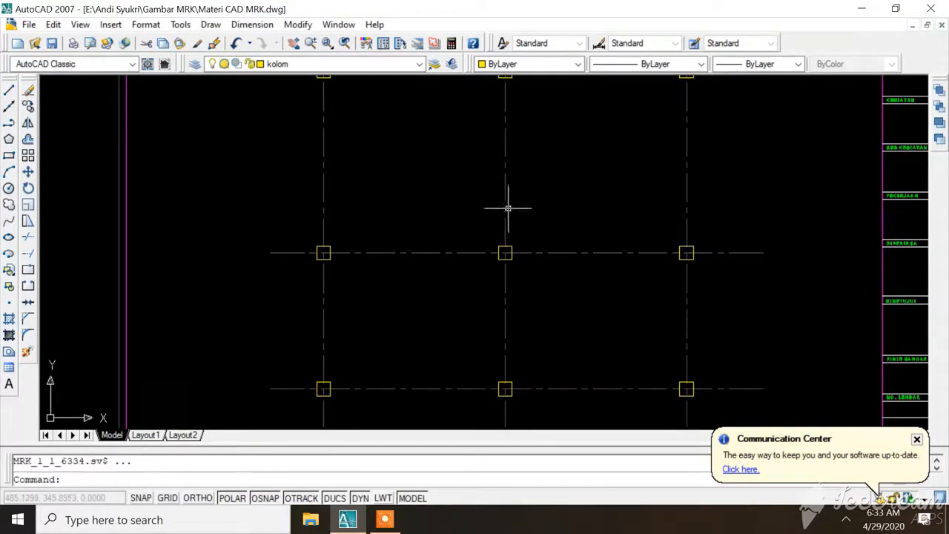
scroll(508, 209, "down", 2)
scroll(482, 107, "up", 3)
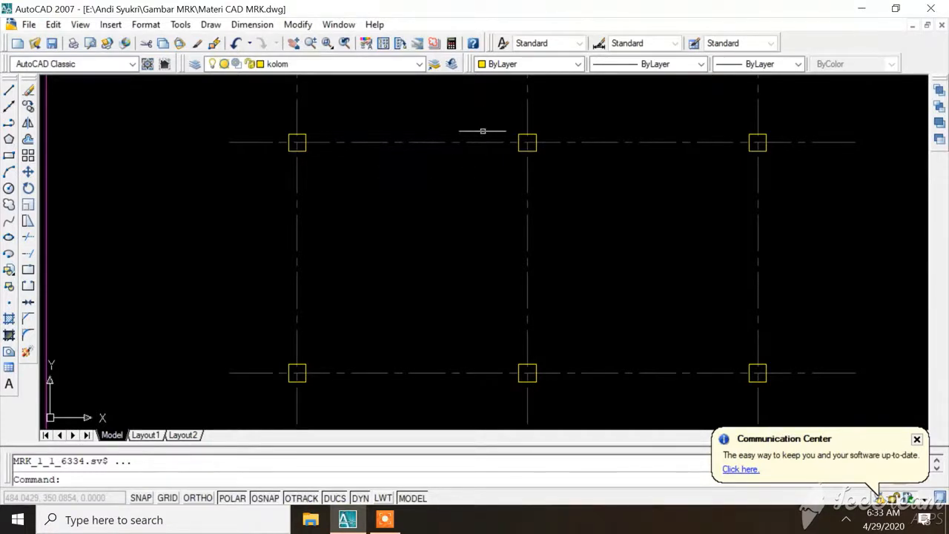
scroll(471, 154, "down", 2)
scroll(471, 154, "up", 3)
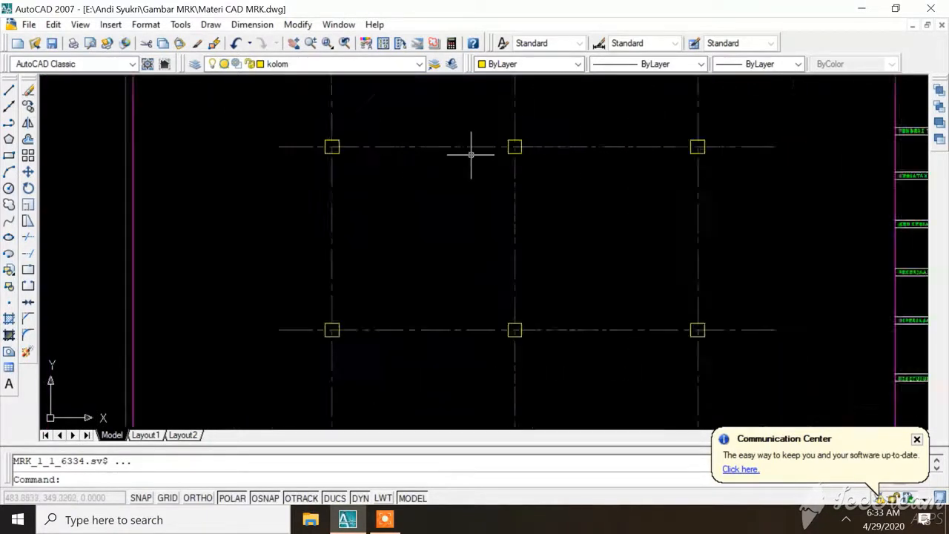
scroll(455, 205, "down", 3)
scroll(456, 210, "up", 4)
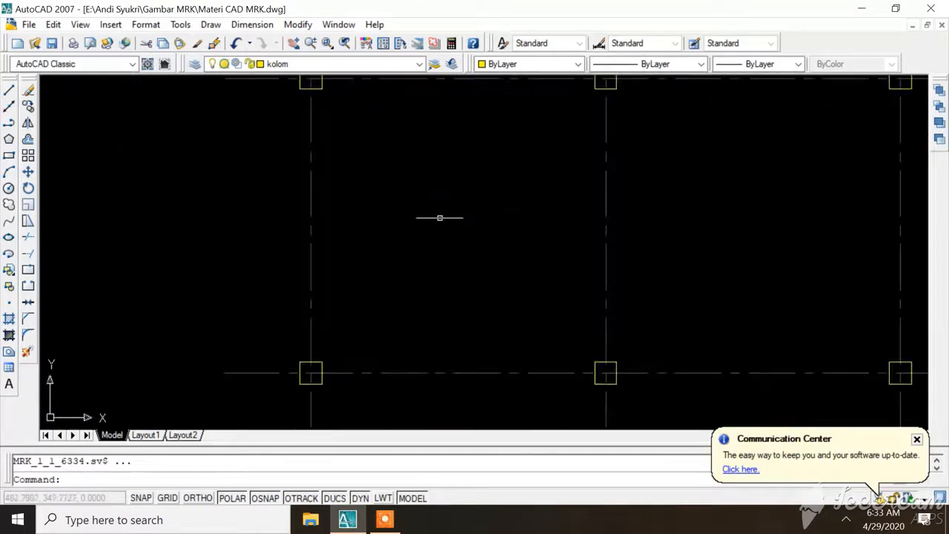
scroll(383, 237, "down", 2)
scroll(383, 237, "up", 3)
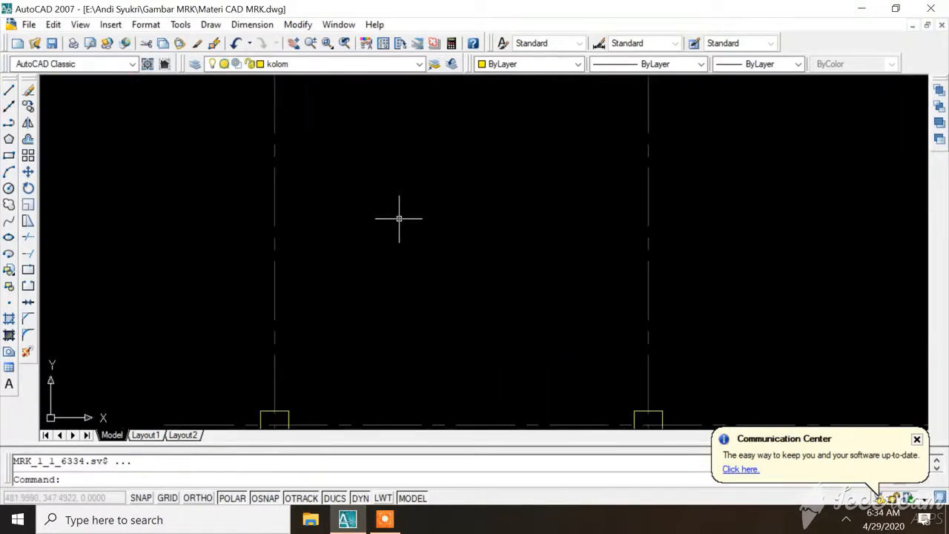
key("Escape")
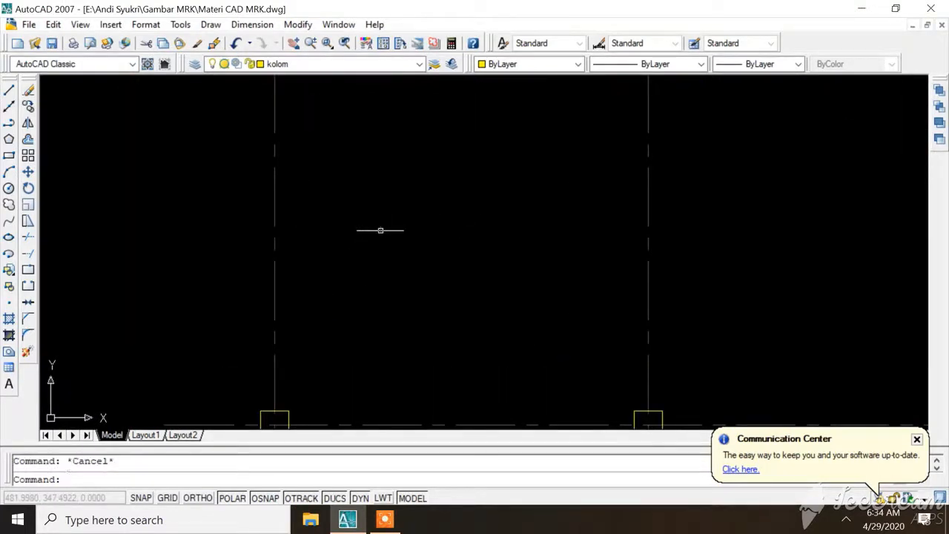
Make P-KUSEN the current layer and draw a 0.5 by 0.15 unit rectangle inside the upper-left bay of the axis grid
left_click(376, 64)
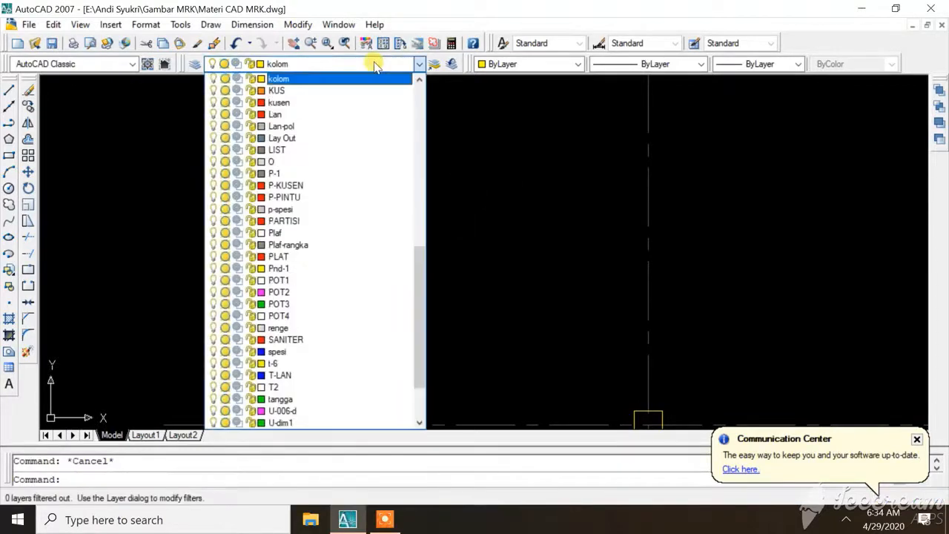
left_click(329, 185)
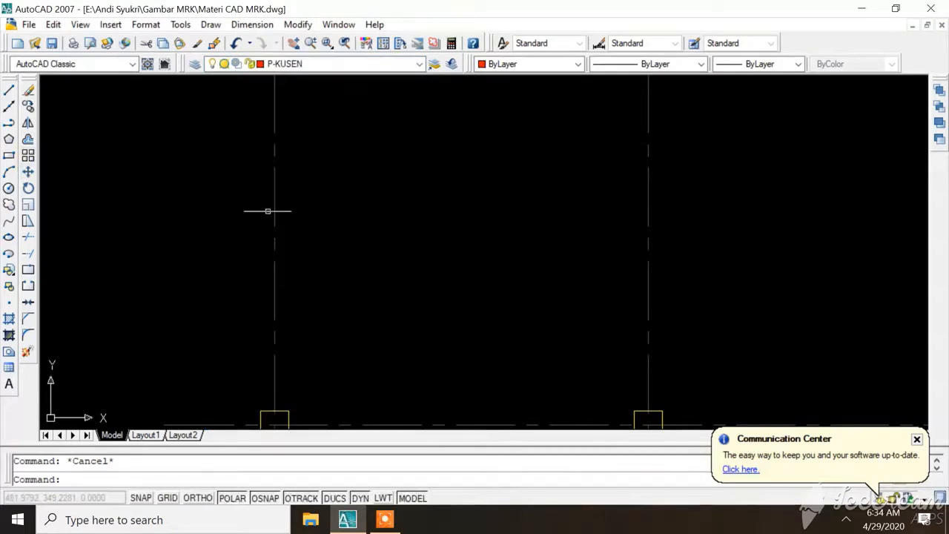
left_click(10, 157)
scroll(352, 245, "up", 6)
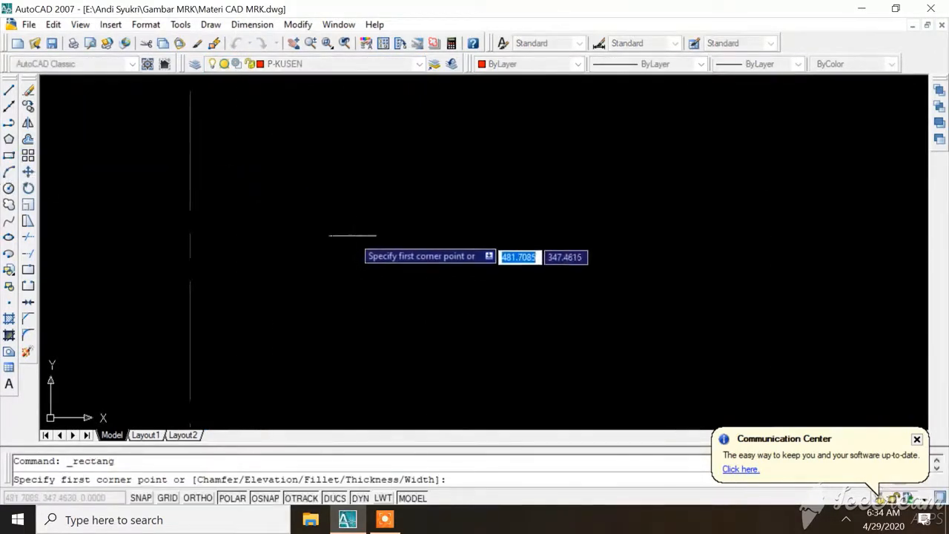
scroll(352, 235, "down", 8)
scroll(349, 240, "up", 3)
scroll(349, 239, "down", 1)
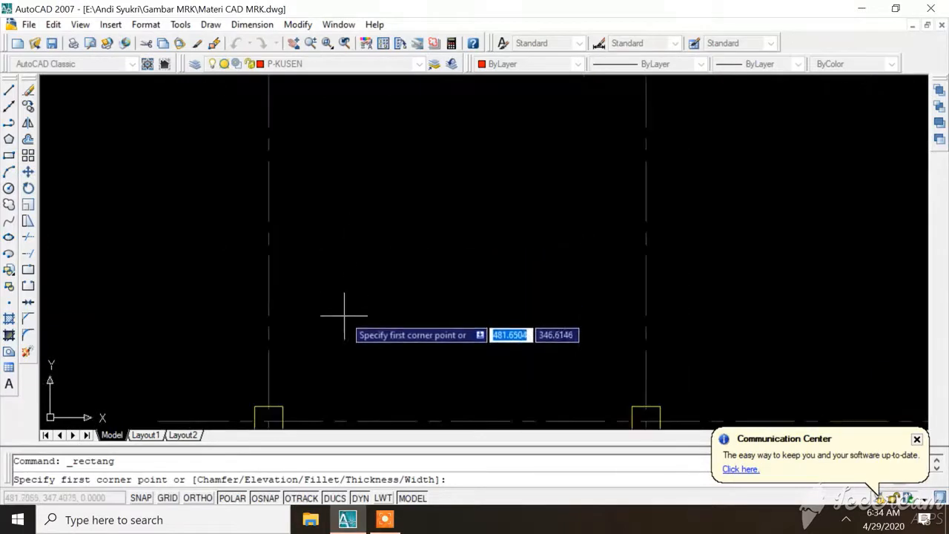
scroll(350, 175, "down", 2)
scroll(348, 269, "up", 3)
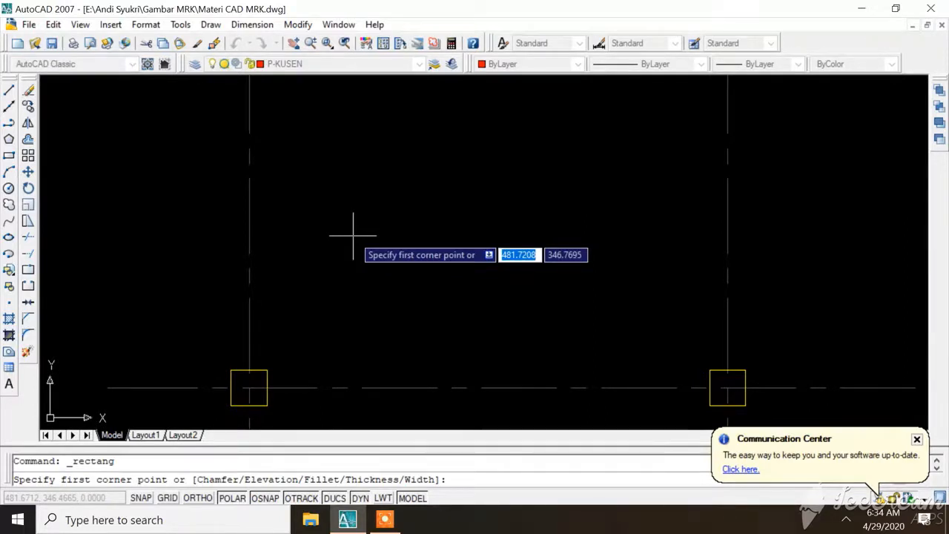
left_click(353, 236)
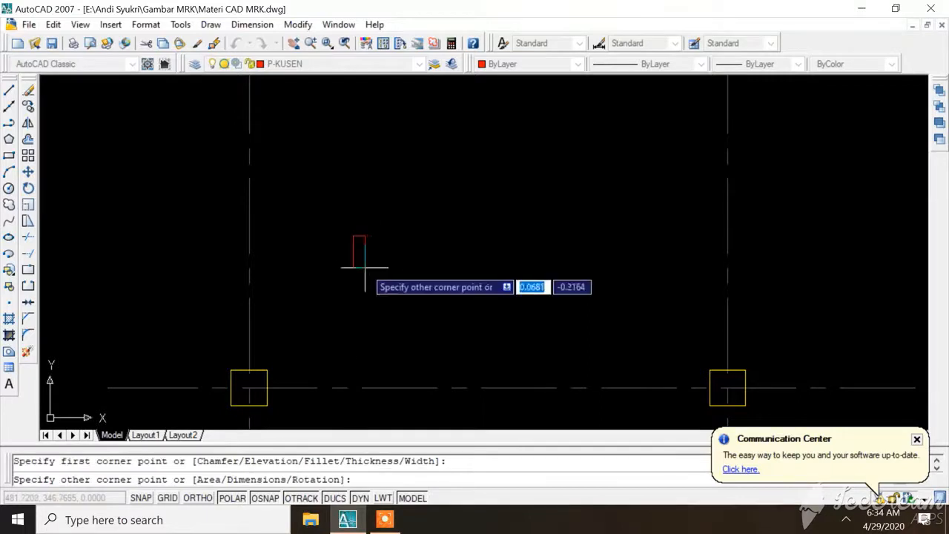
type("0.5")
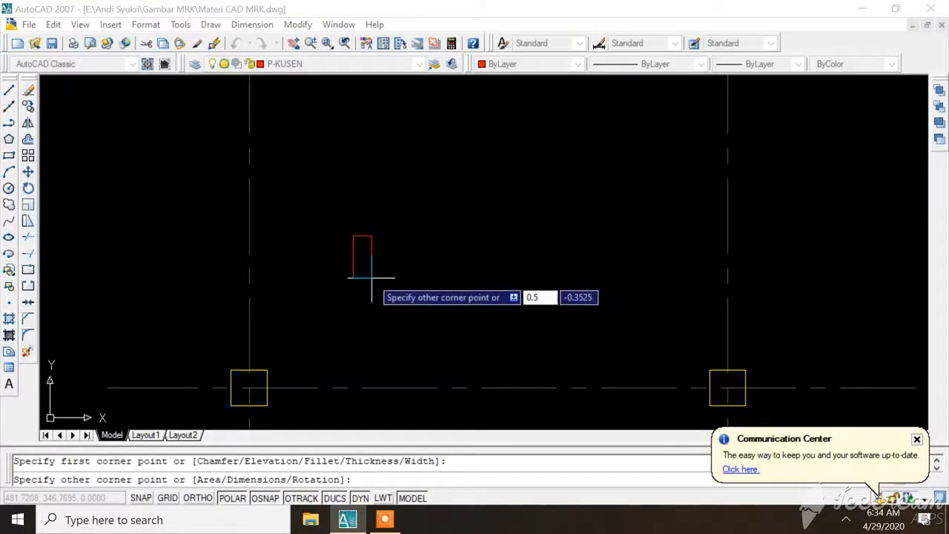
key("Tab")
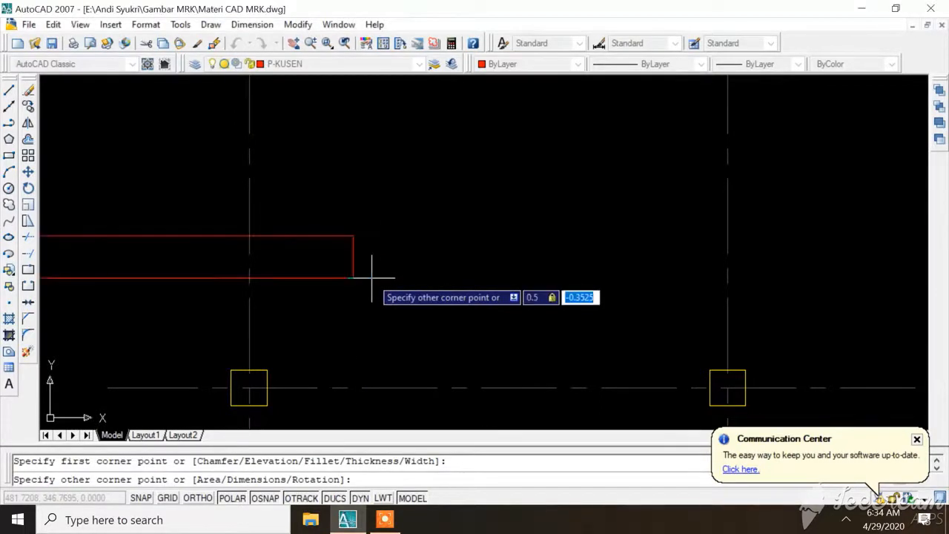
type("0.15")
key("Return")
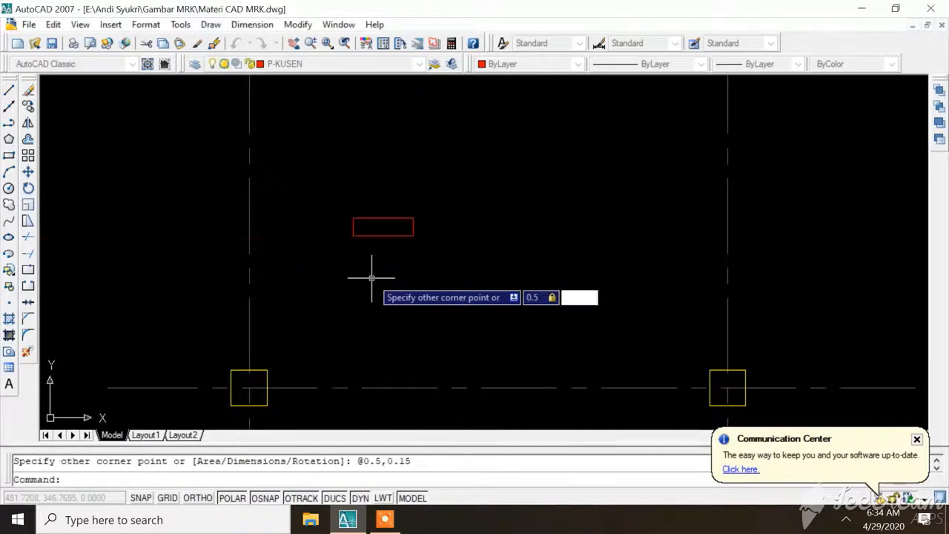
scroll(396, 201, "up", 2)
scroll(434, 215, "down", 3)
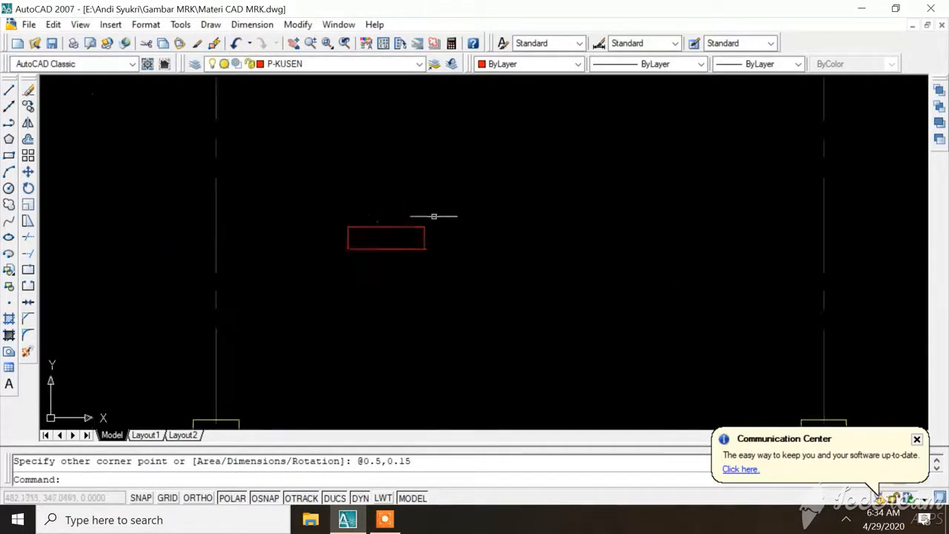
Delete the 0.5 by 0.15 unit P-KUSEN rectangle from the upper-left bay
scroll(421, 237, "up", 2)
scroll(421, 237, "up", 3)
scroll(430, 215, "down", 4)
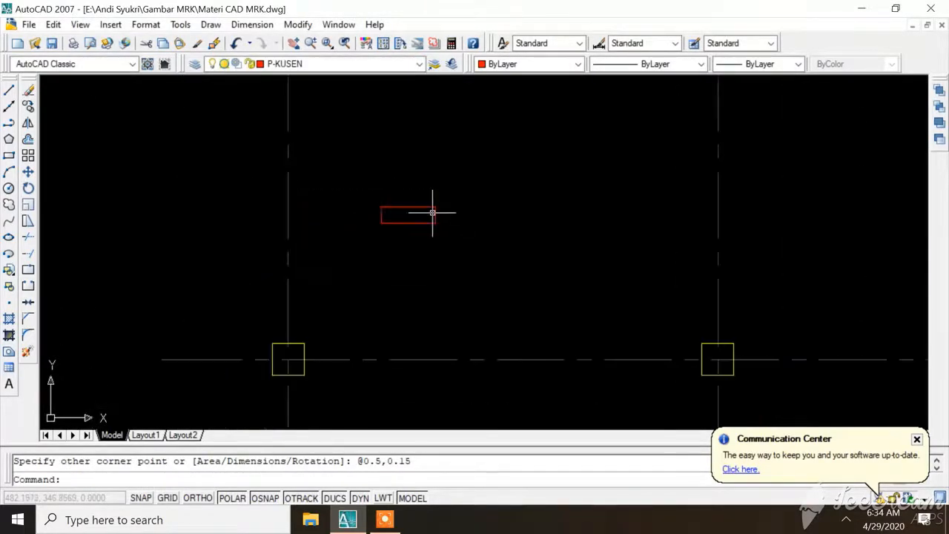
scroll(421, 225, "up", 3)
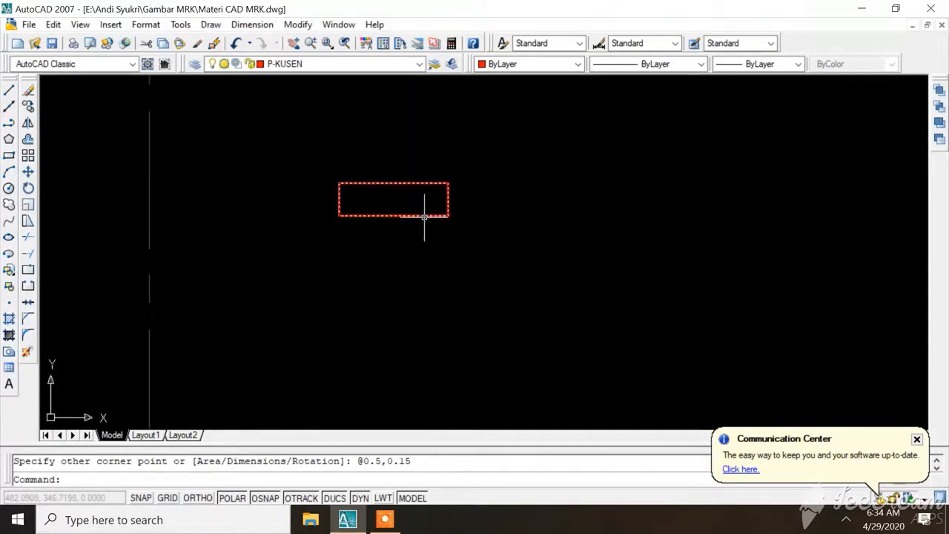
left_click(424, 217)
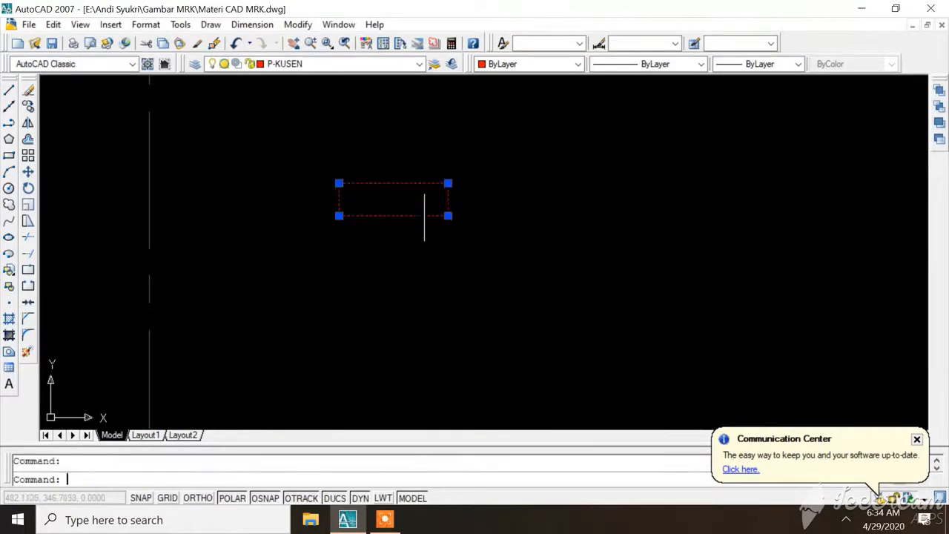
key("Delete")
Draw a rectangle 0.05 units wide and 0.15 units high on the P-KUSEN layer inside the upper-left bay
left_click(9, 155)
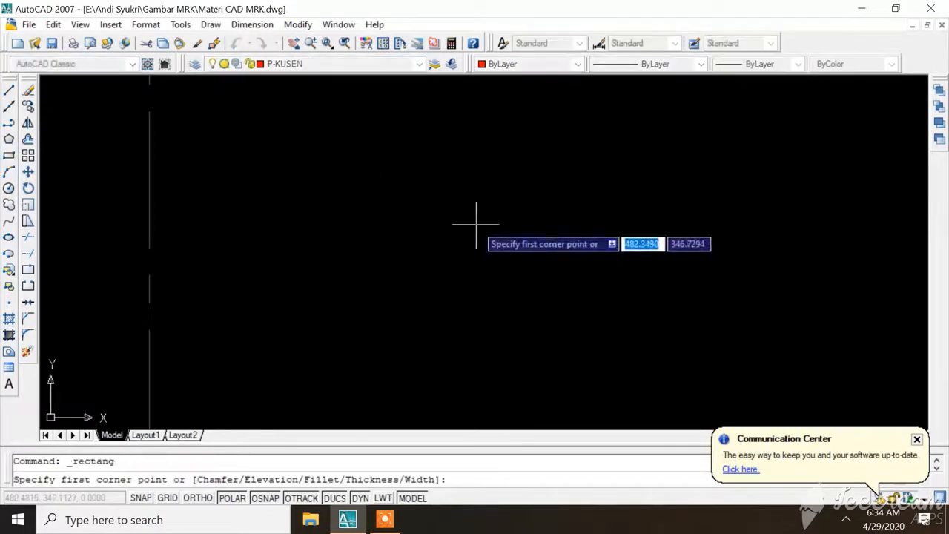
left_click(398, 226)
type("0.05")
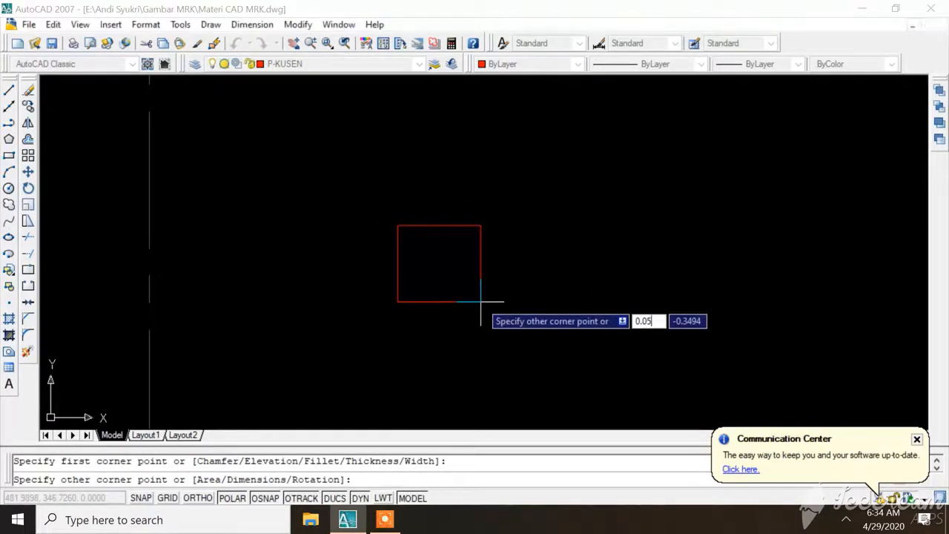
key("Tab")
type("0.1")
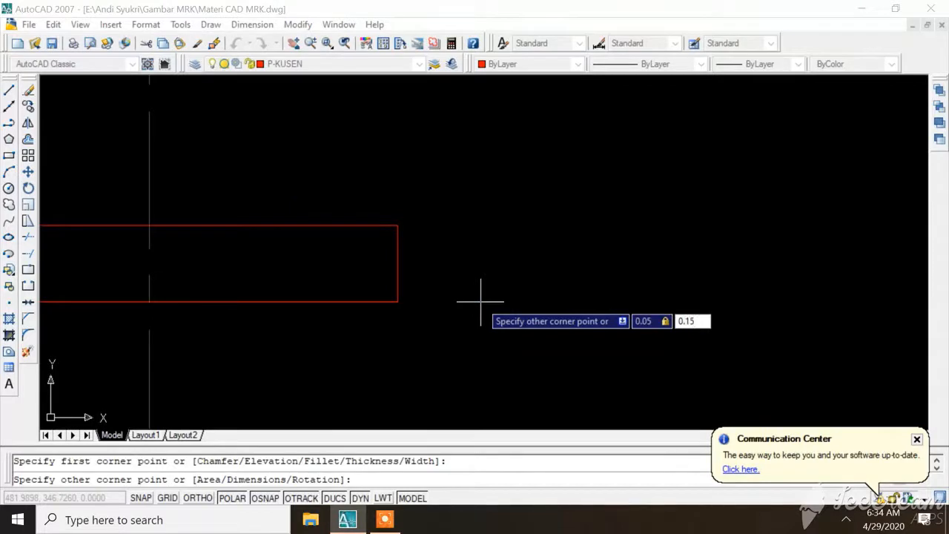
type("5")
key("Return")
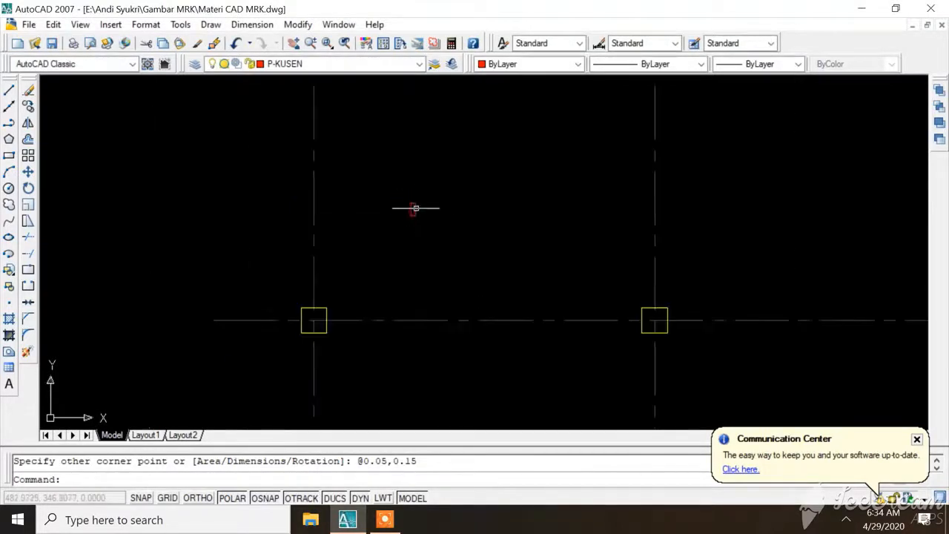
Draw a 0.9 unit horizontal line to the right from the small rectangle's lower-right corner
scroll(413, 210, "up", 4)
scroll(320, 229, "down", 7)
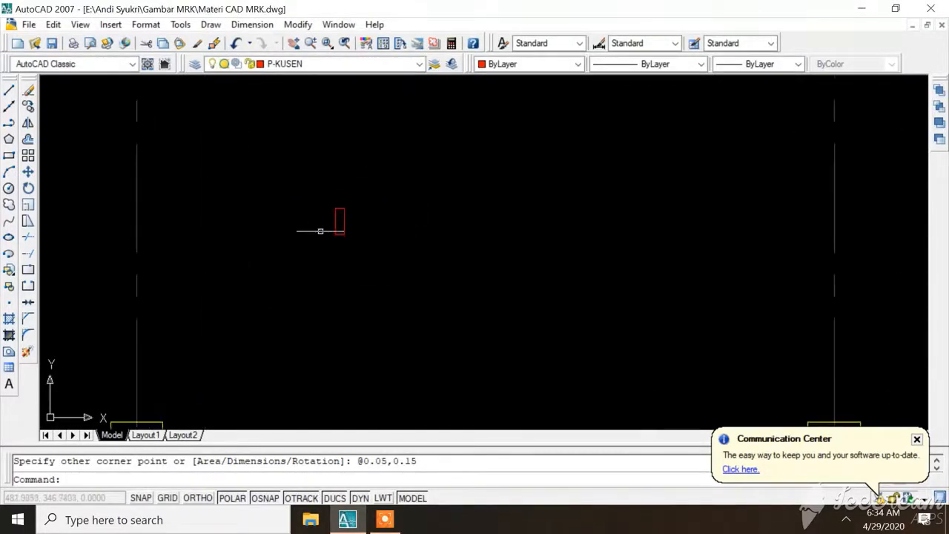
scroll(353, 215, "up", 5)
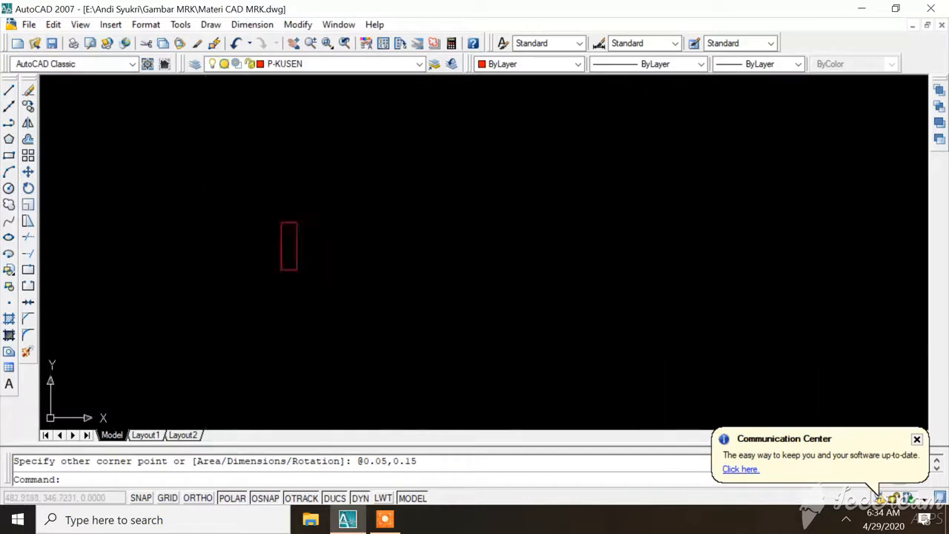
left_click(9, 89)
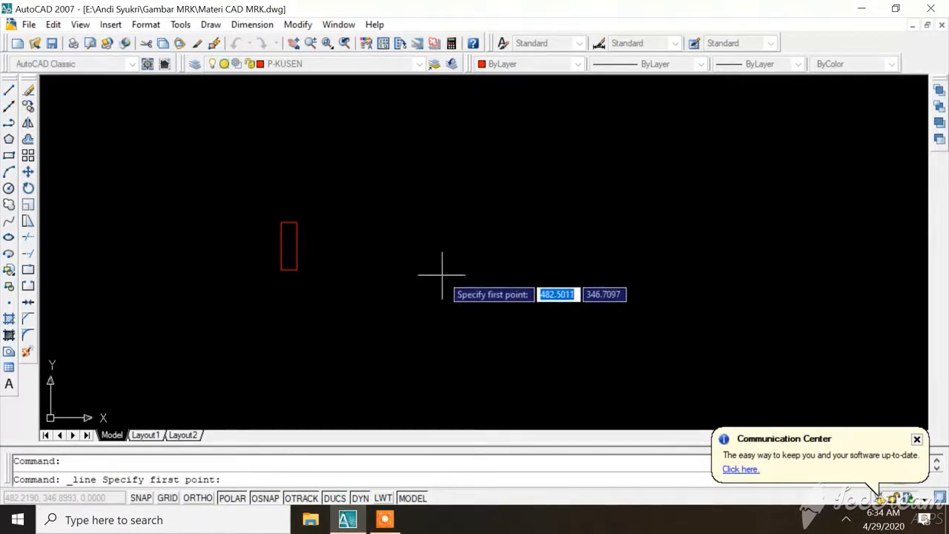
left_click(297, 270)
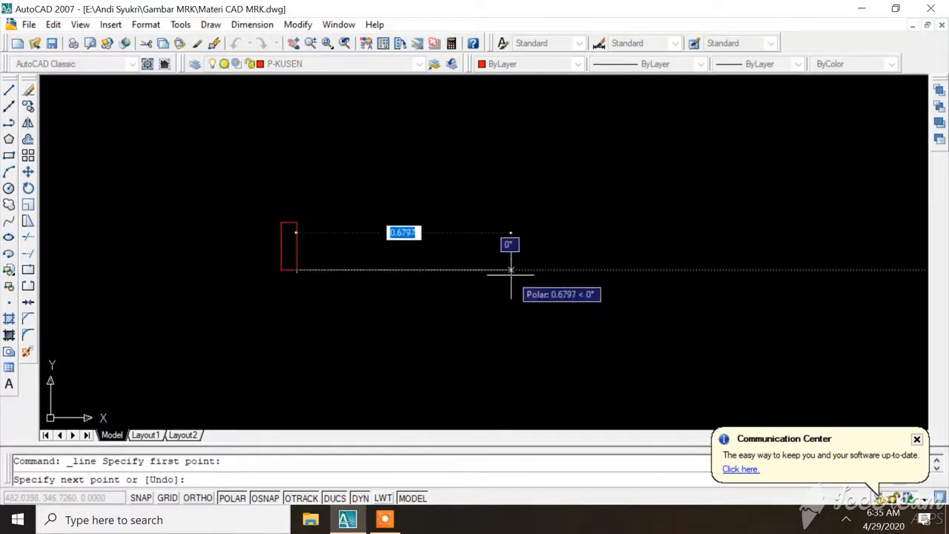
type("0.")
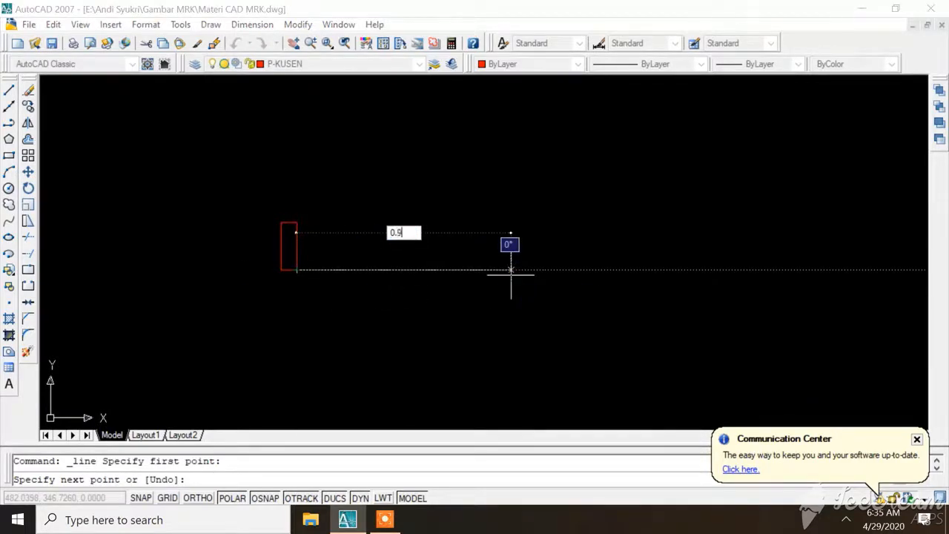
type("9")
key("Return")
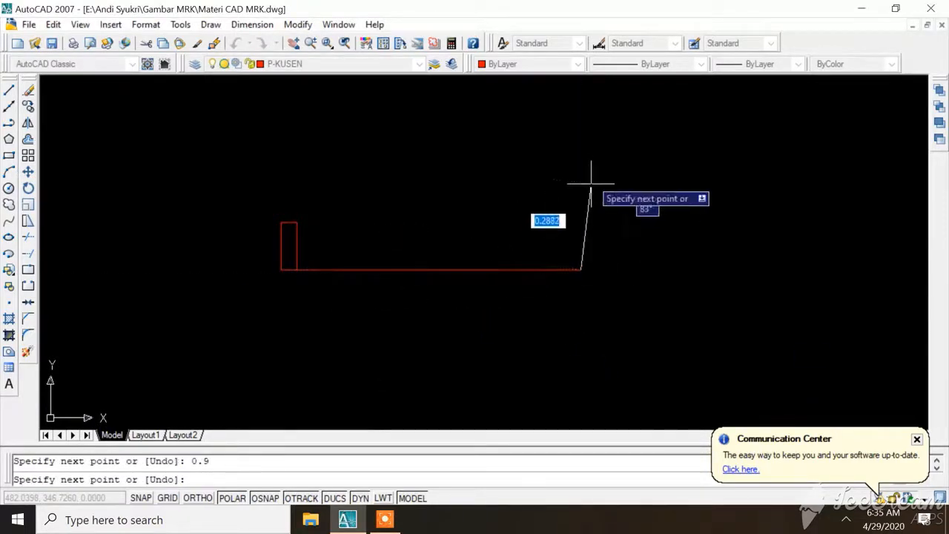
key("Escape")
Copy the small rectangle from its lower-left corner to the right end of the horizontal line
left_click(287, 222)
right_click(286, 223)
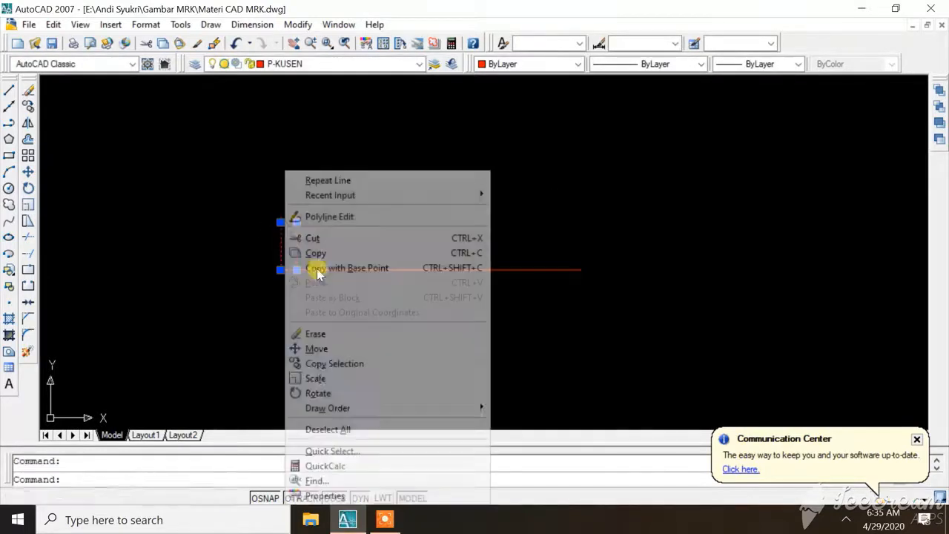
left_click(330, 363)
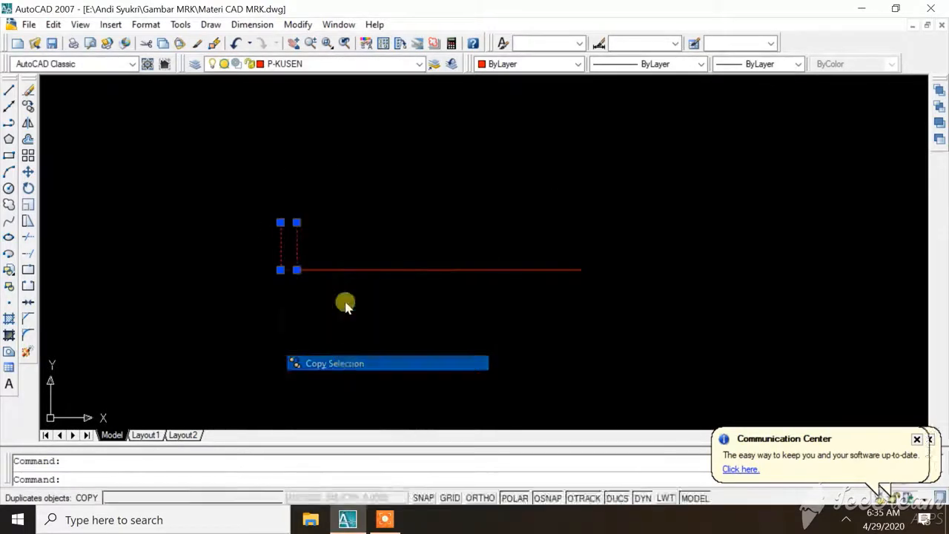
left_click(280, 270)
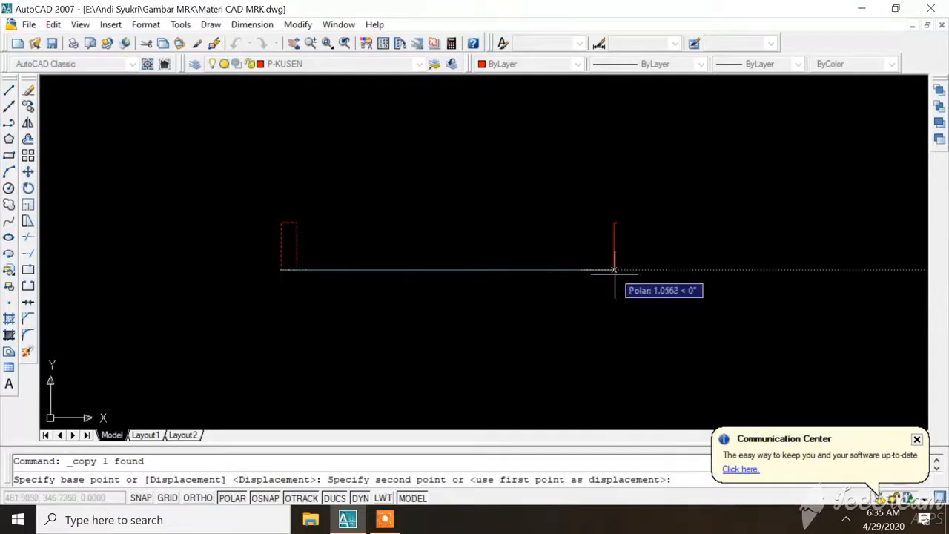
left_click(580, 269)
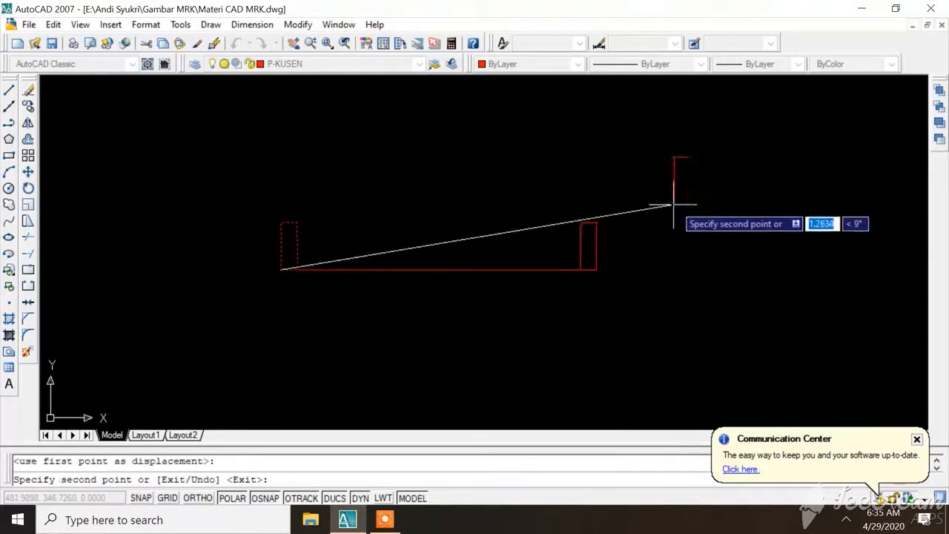
key("Escape")
Erase the horizontal guide line between the two small rectangles
left_click(517, 269)
key("Delete")
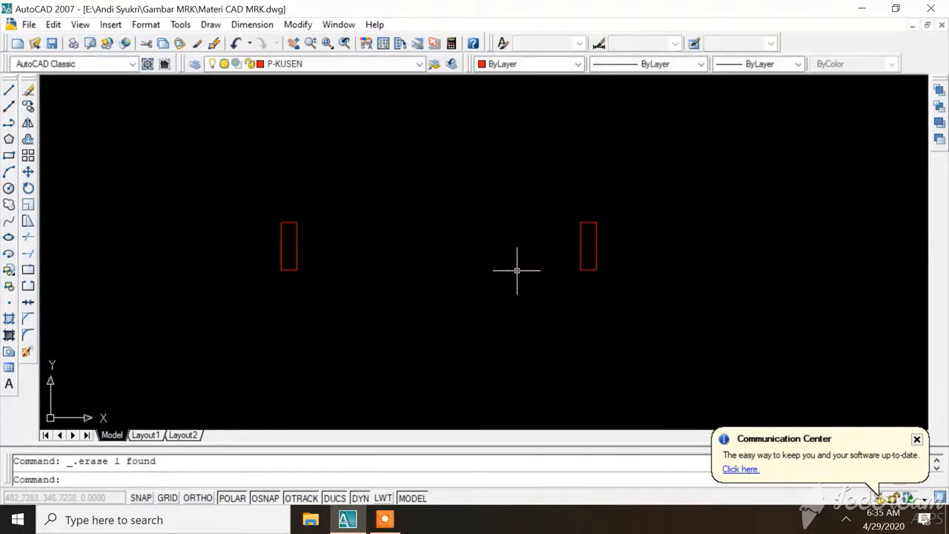
scroll(495, 282, "down", 2)
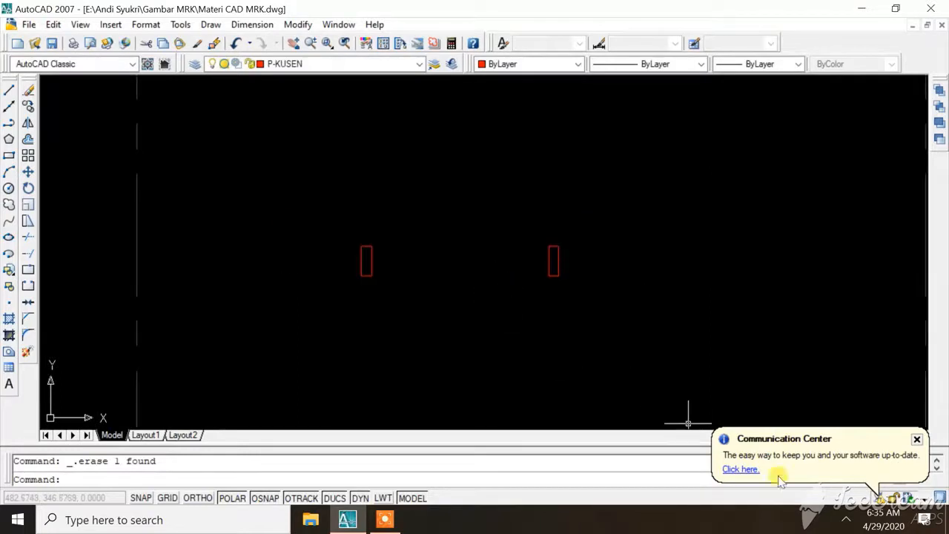
left_click(384, 520)
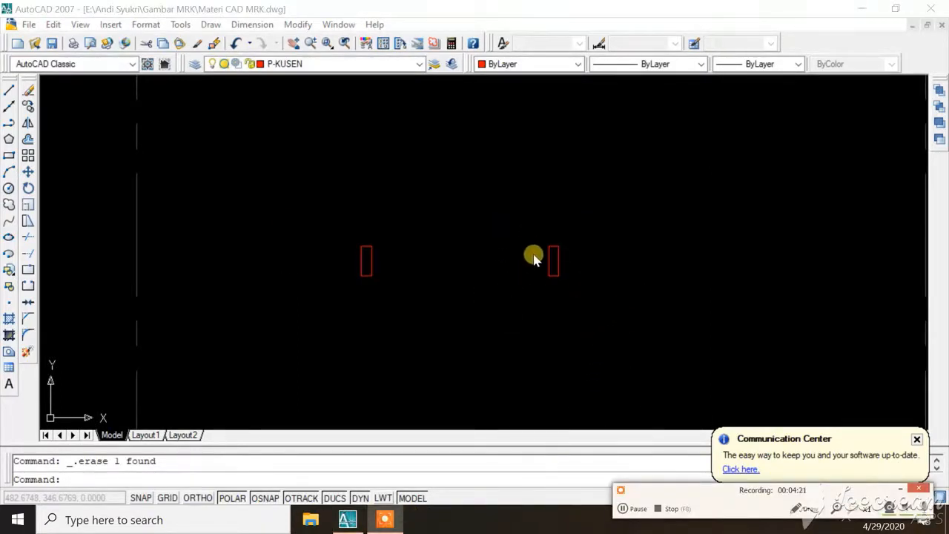
scroll(419, 214, "up", 3)
scroll(422, 252, "down", 3)
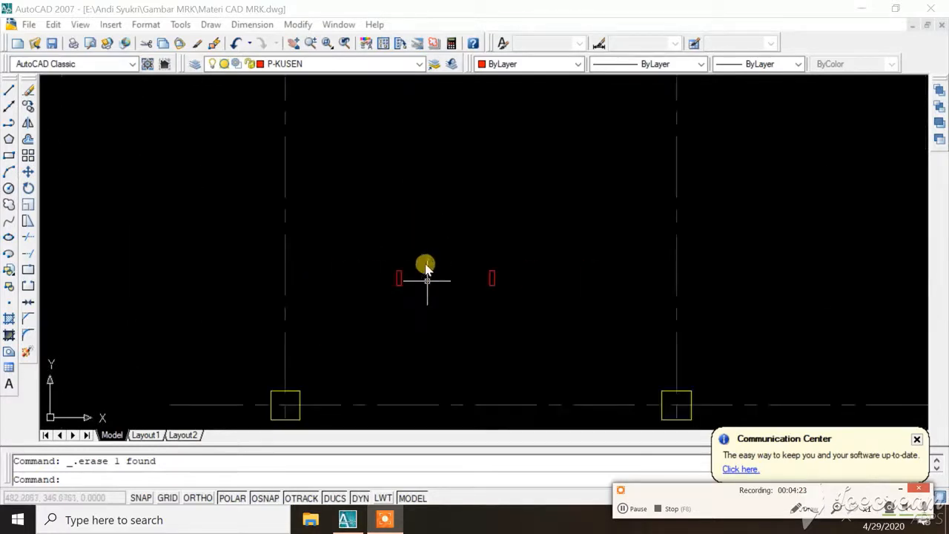
scroll(420, 240, "up", 2)
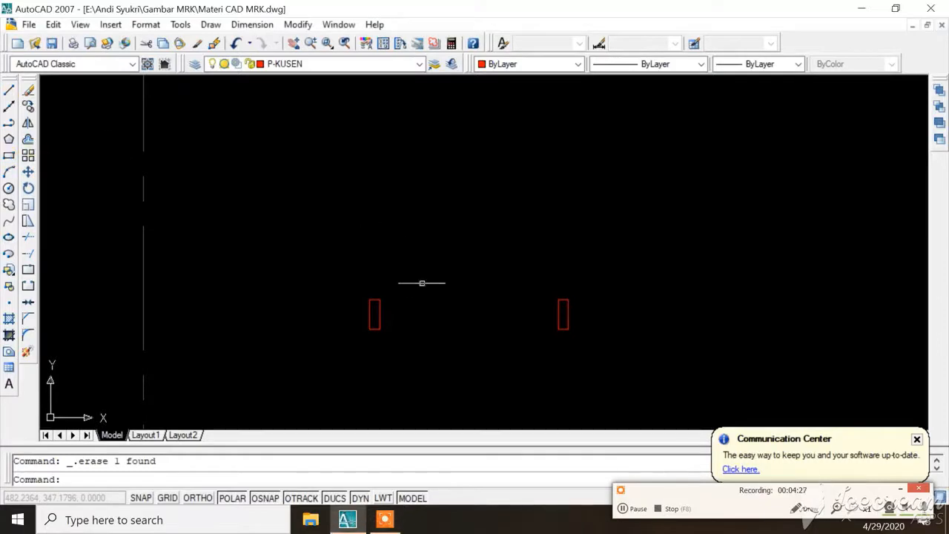
scroll(406, 296, "up", 3)
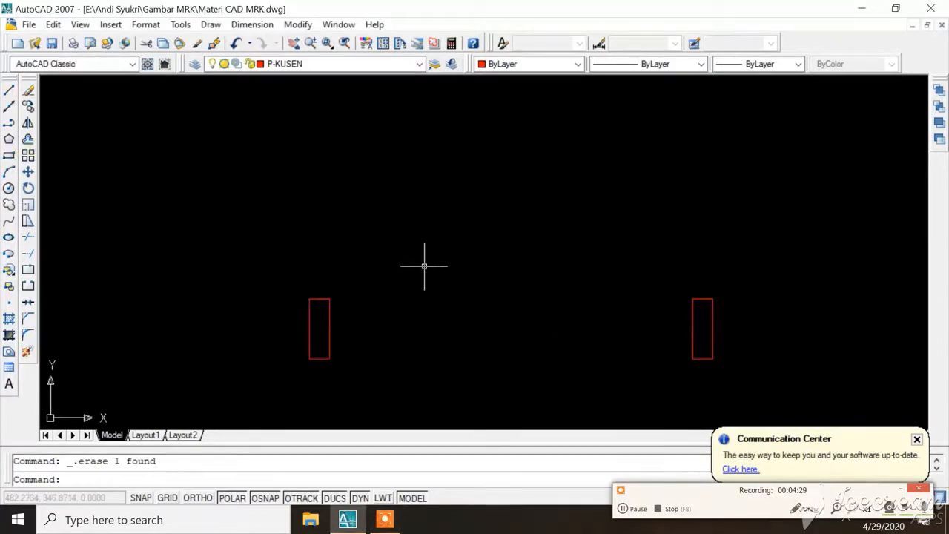
scroll(479, 282, "down", 2)
Explode the left small rectangle into separate lines
scroll(398, 313, "up", 3)
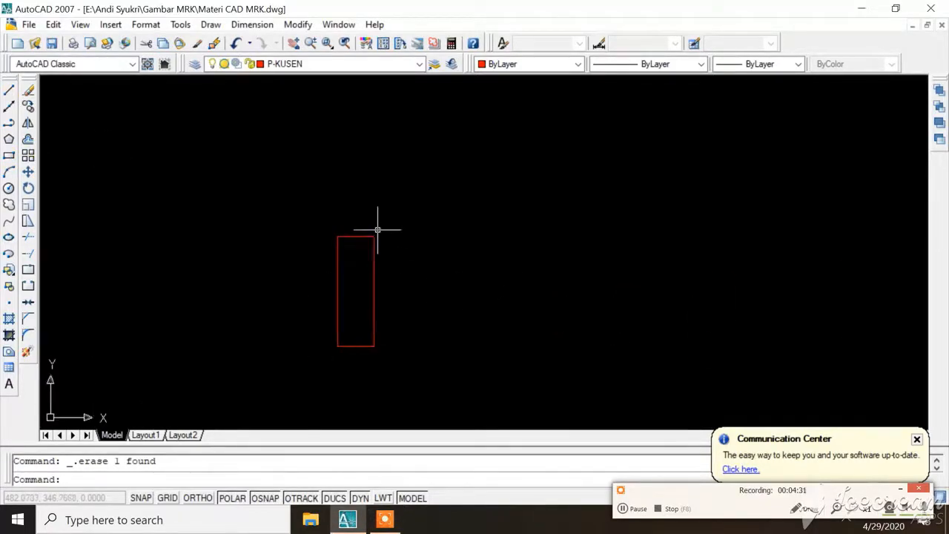
key("Escape")
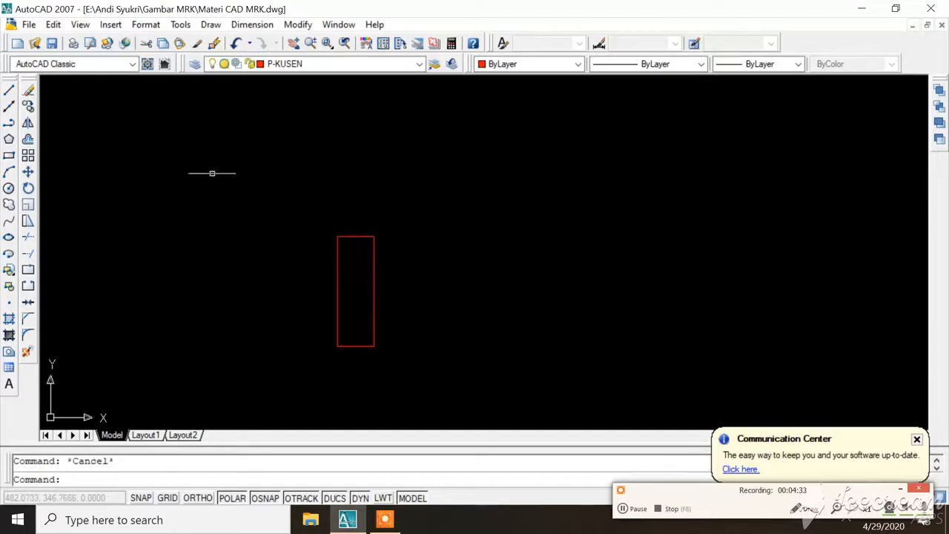
left_click(280, 208)
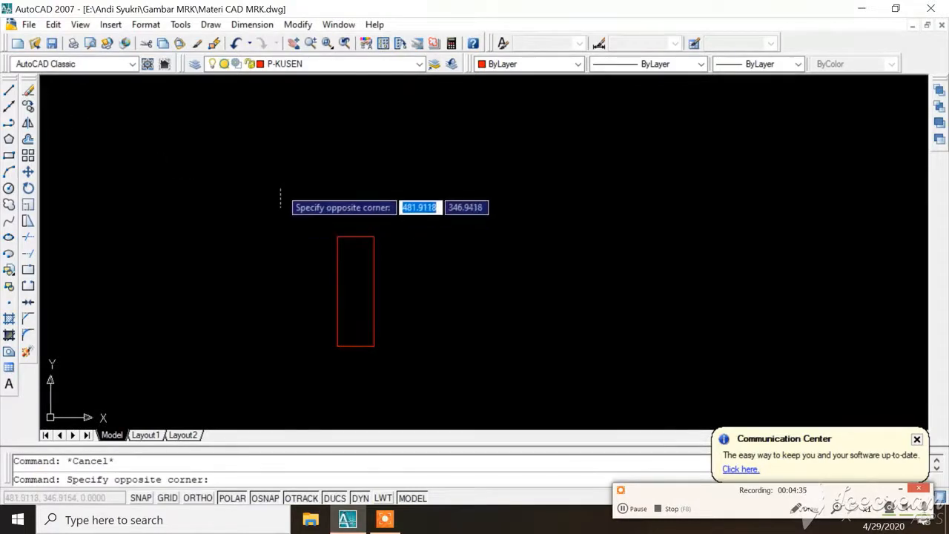
key("Escape")
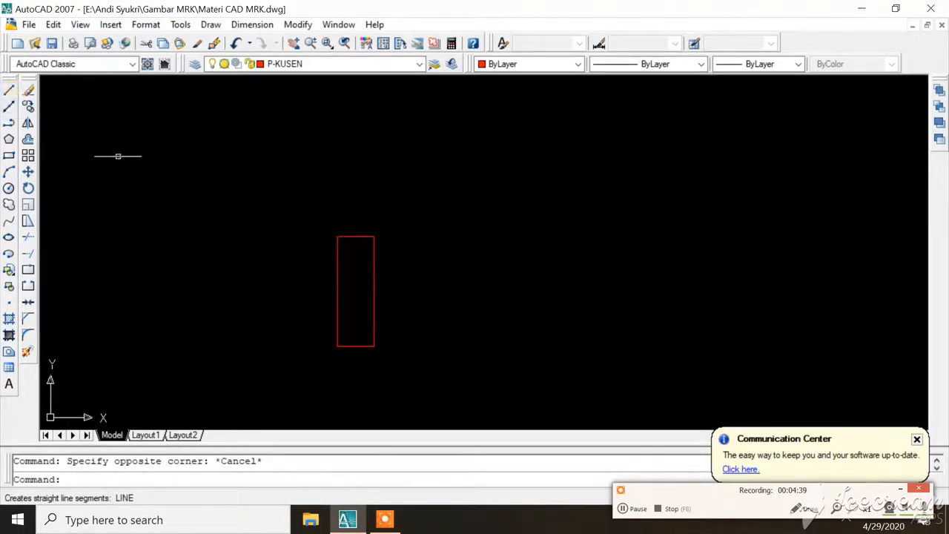
left_click(303, 199)
left_click(419, 390)
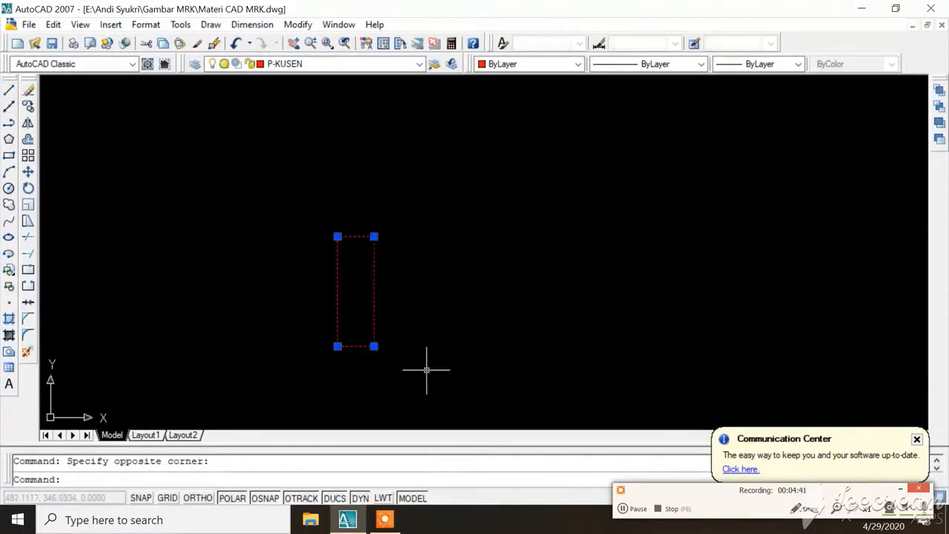
left_click(27, 352)
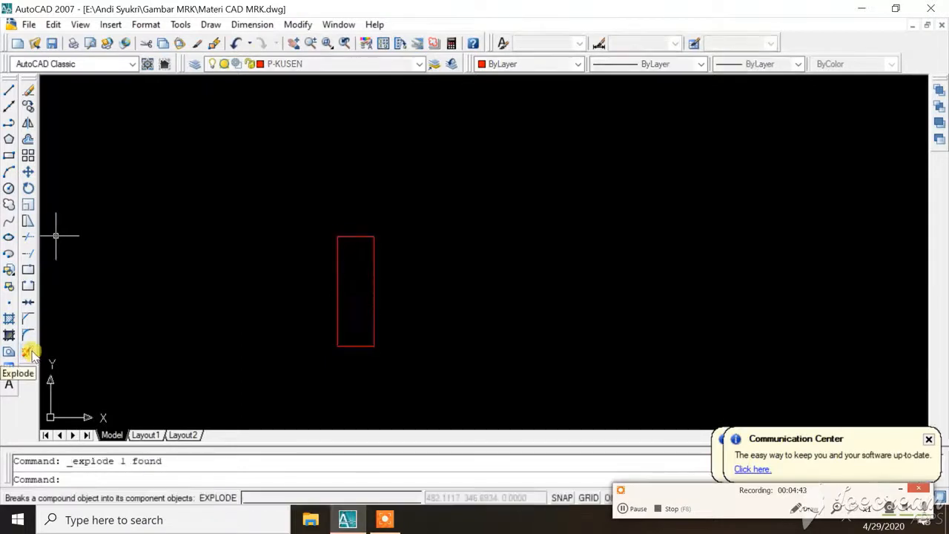
left_click(355, 237)
key("Escape")
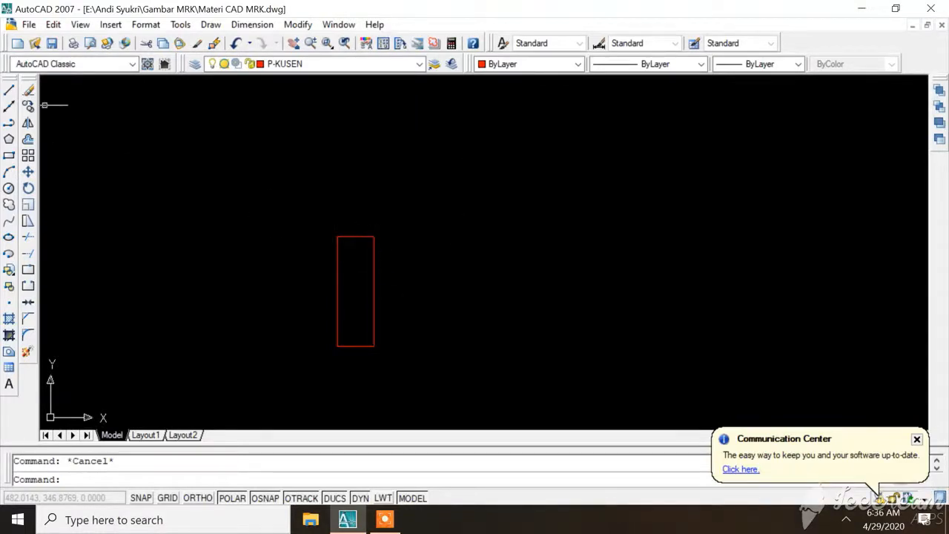
Offset the right and top edges of the exploded left rectangle inward by 0.02 units
type("o")
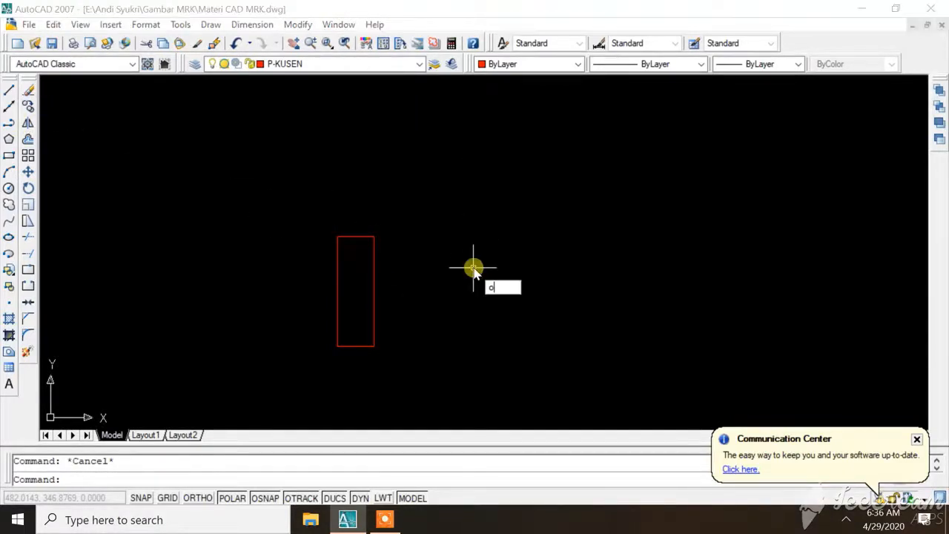
key("Return")
type("0.0")
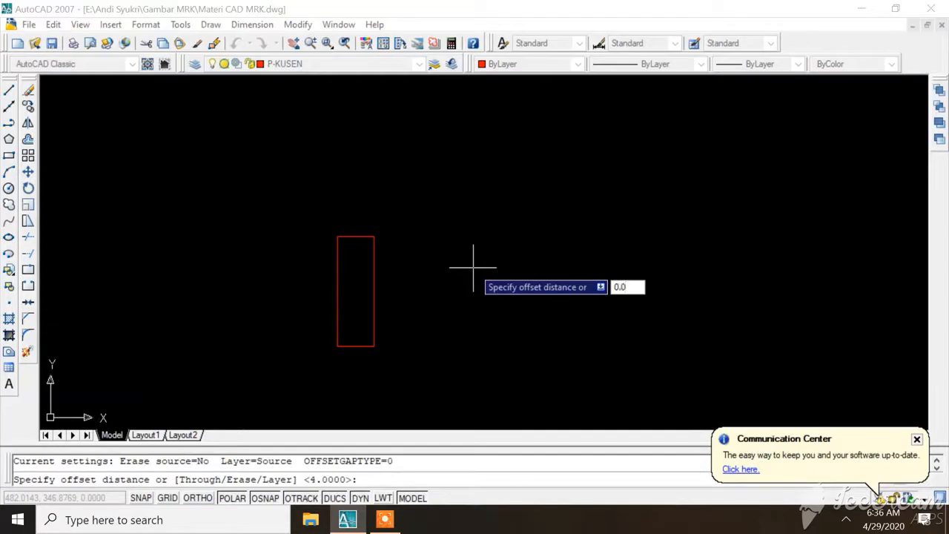
type("2")
key("Return")
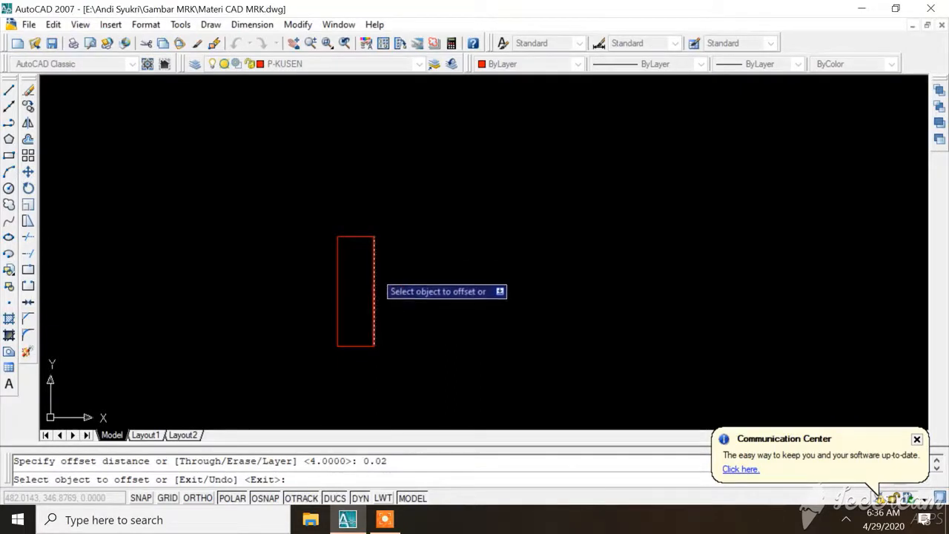
left_click(375, 267)
left_click(364, 256)
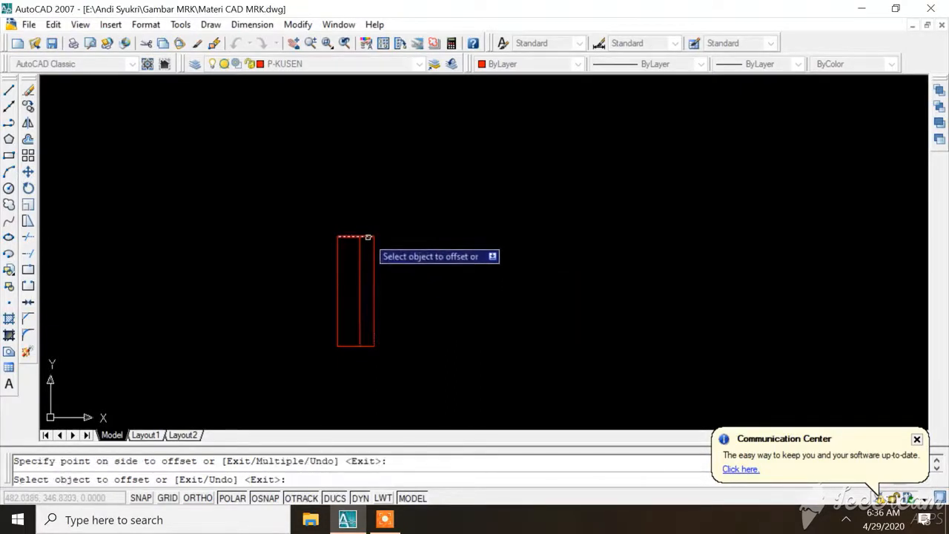
left_click(368, 237)
left_click(362, 279)
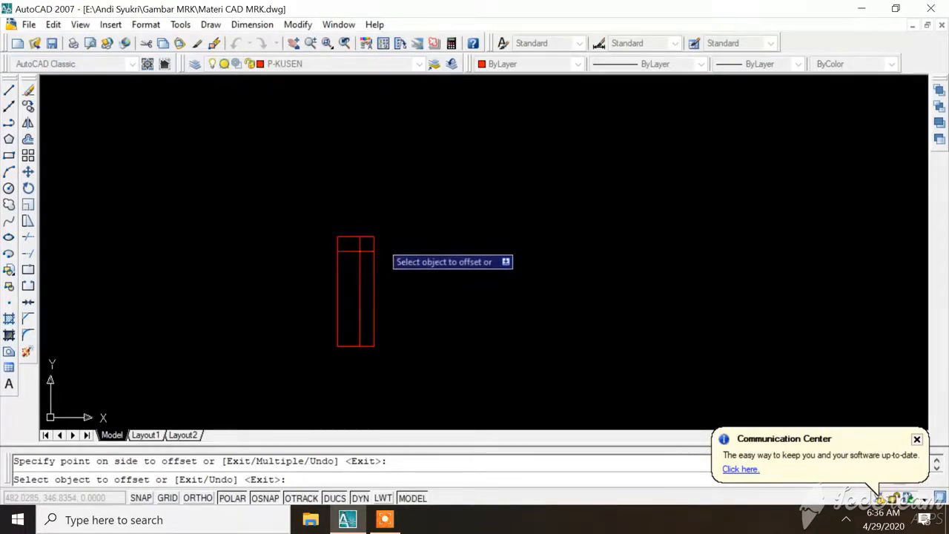
key("Escape")
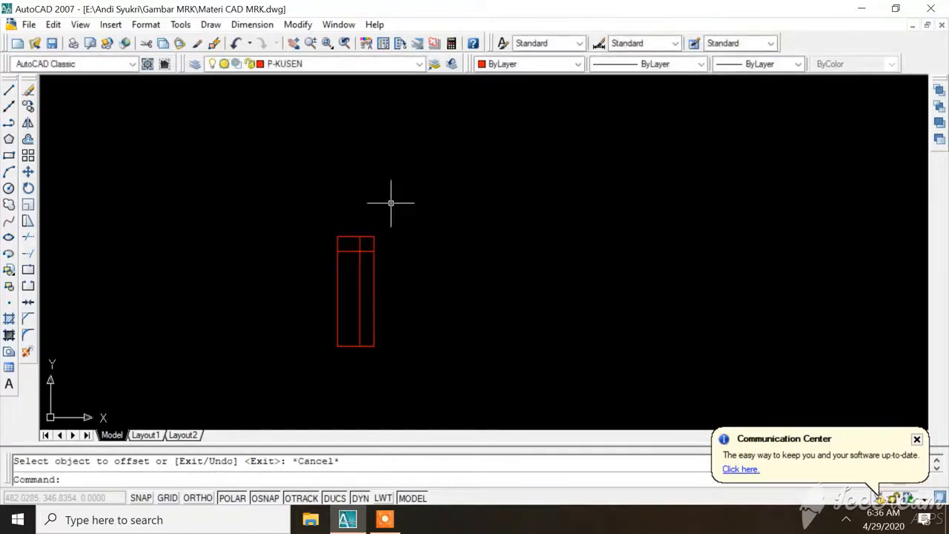
scroll(378, 237, "up", 2)
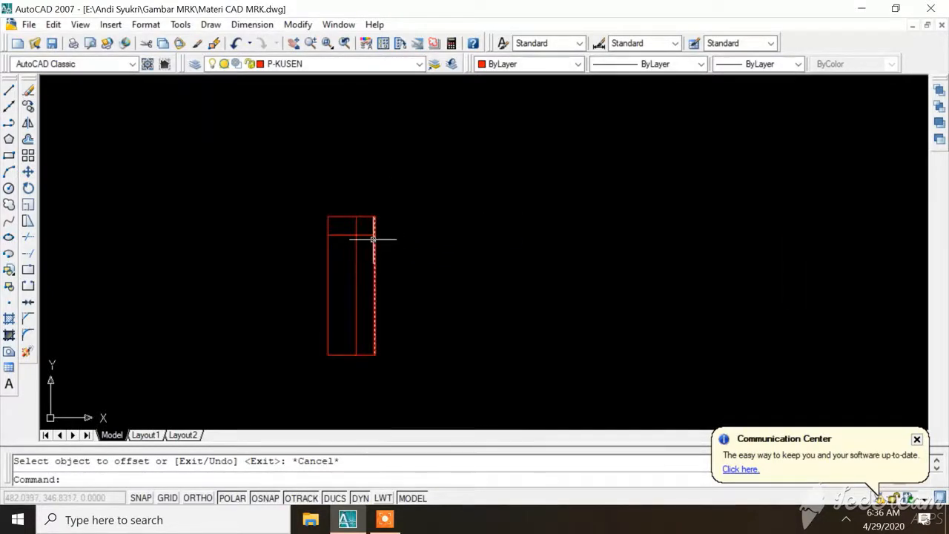
scroll(374, 239, "down", 3)
scroll(553, 238, "up", 3)
scroll(719, 245, "down", 2)
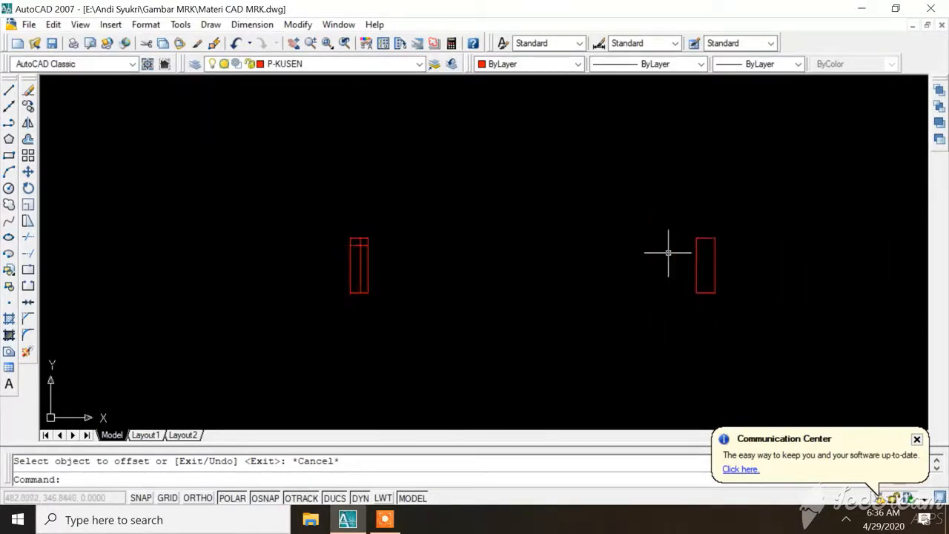
scroll(205, 239, "up", 5)
scroll(275, 227, "up", 2)
scroll(349, 232, "up", 2)
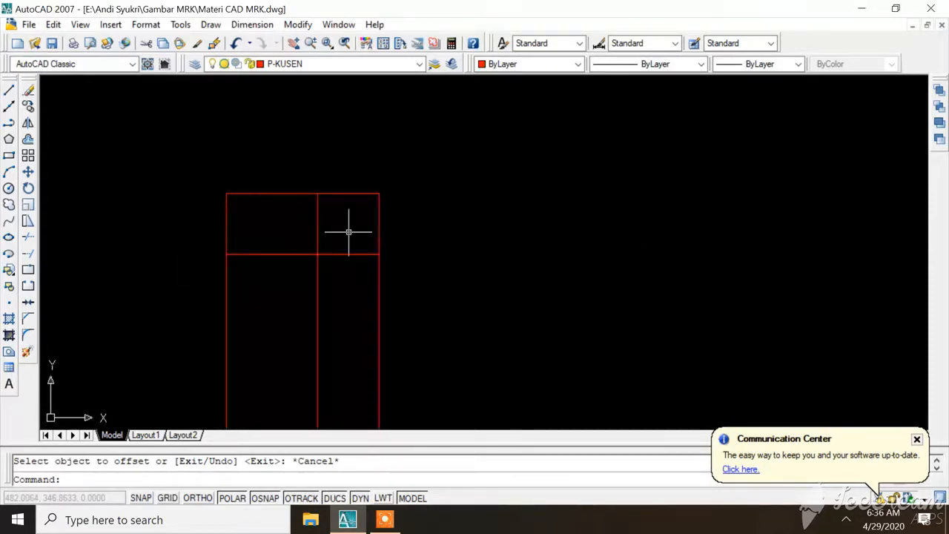
scroll(348, 222, "down", 1)
scroll(341, 231, "down", 4)
scroll(333, 227, "up", 3)
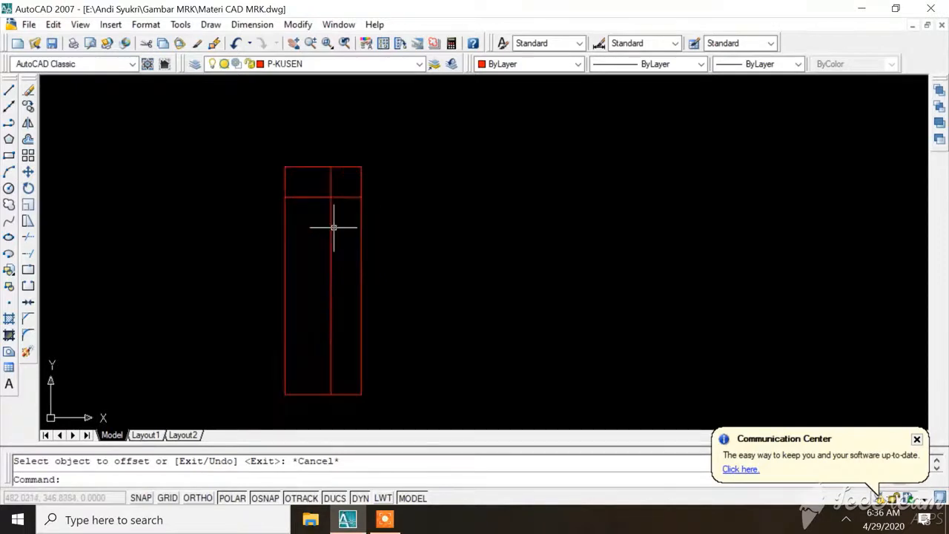
key("Escape")
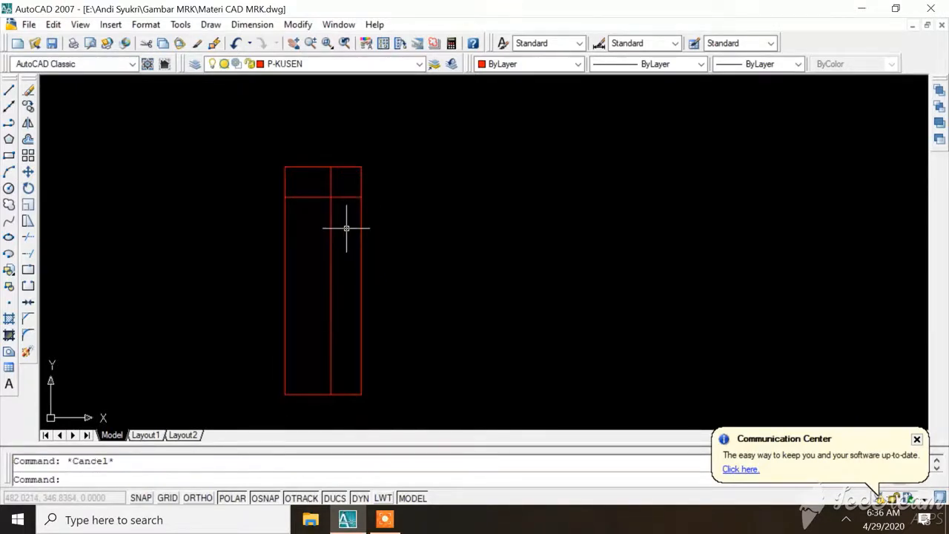
Try to offset the left jamb's inner vertical line by 0.1 units to the right, and undo that offset
type("o")
key("Return")
type("0")
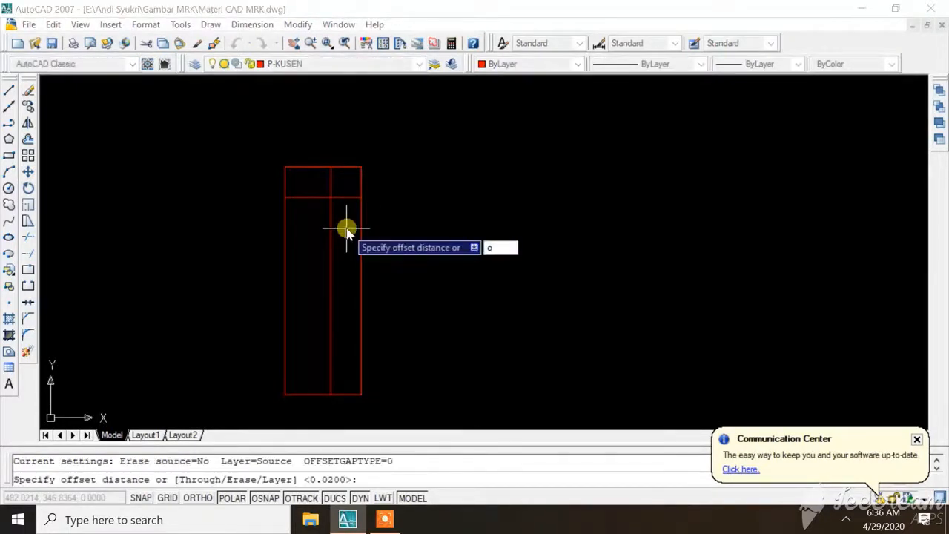
type(".1")
key("Return")
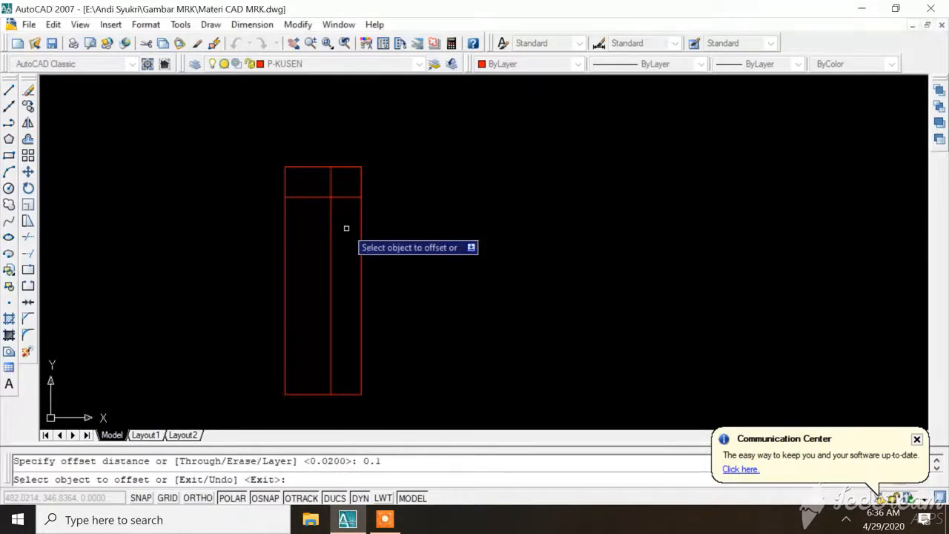
left_click(332, 232)
left_click(350, 230)
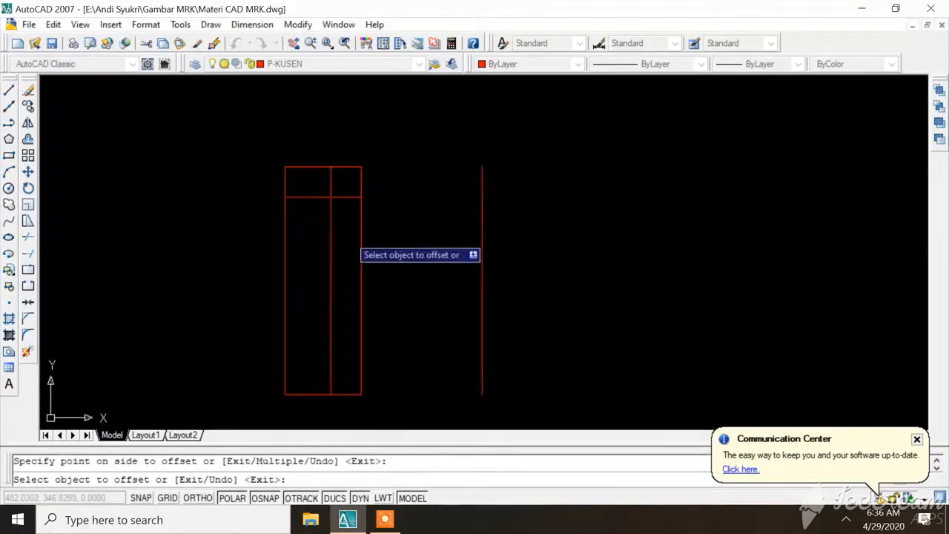
key("ctrl+z")
type("o")
right_click(396, 236)
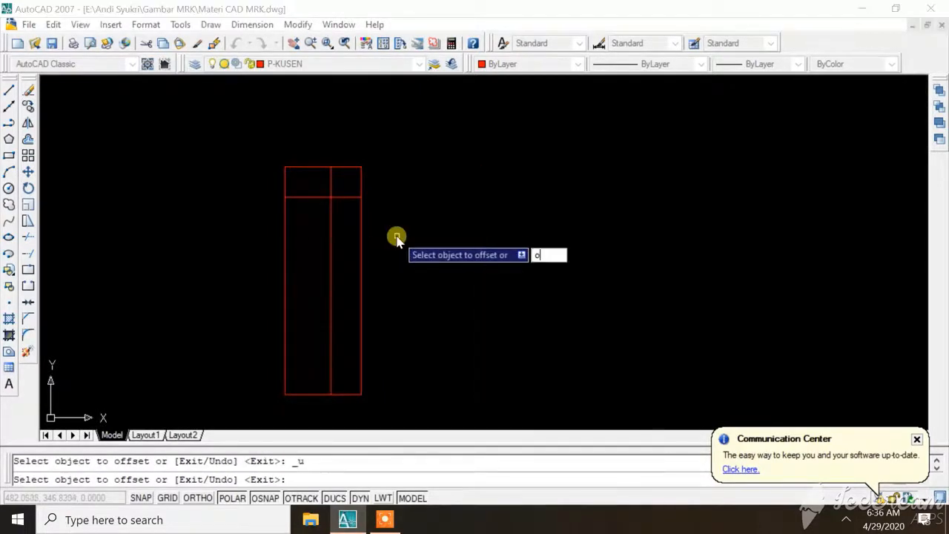
type("0.01")
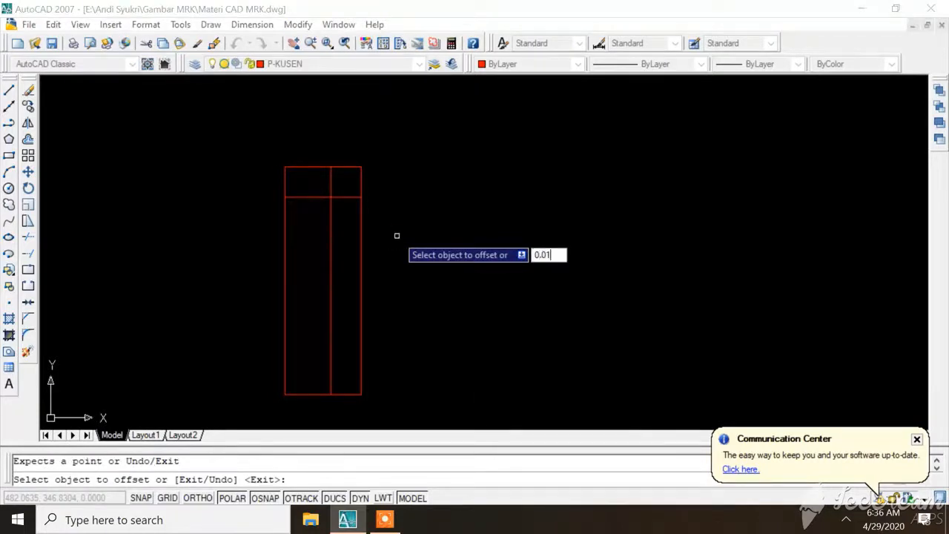
key("Return")
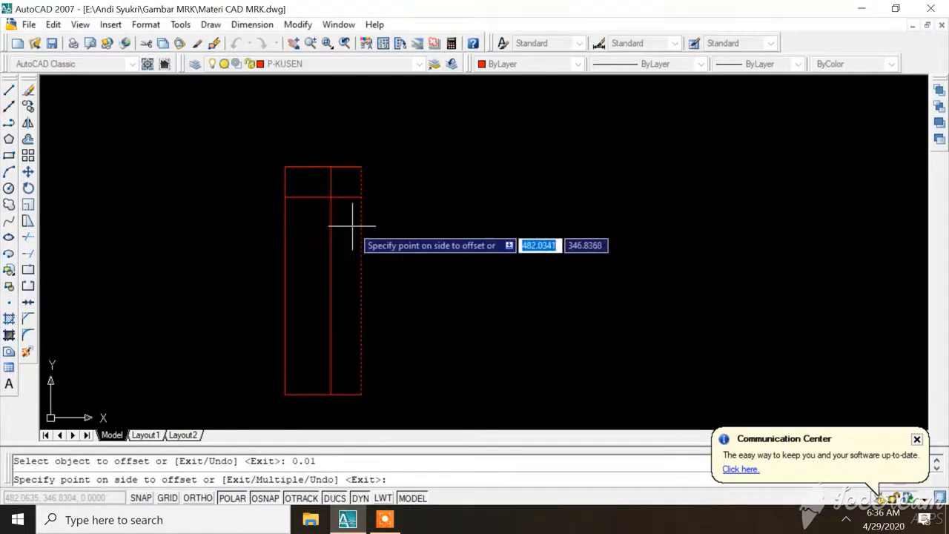
key("Escape")
Offset the left jamb's inner vertical line 0.01 units to the right and erase the line it was offset from
type("o")
key("Return")
type("0.01")
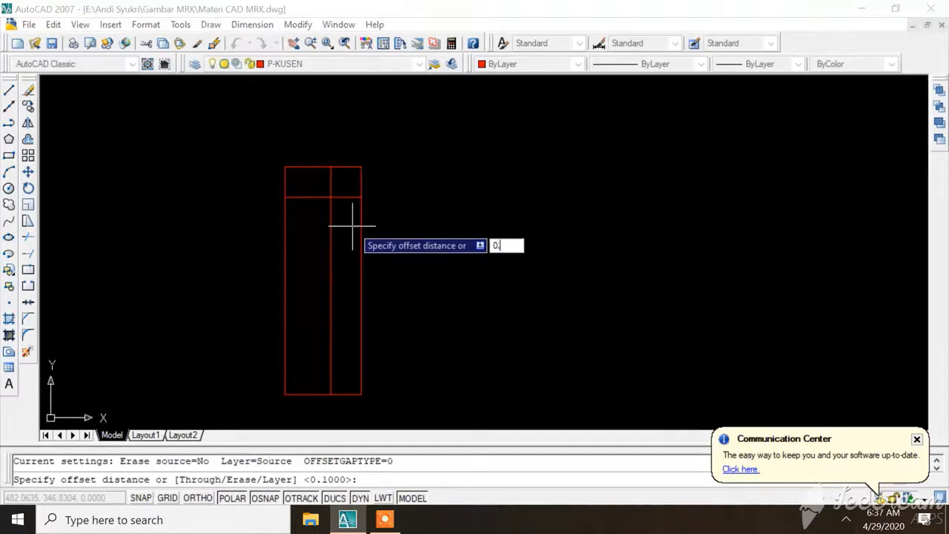
key("Return")
left_click(331, 244)
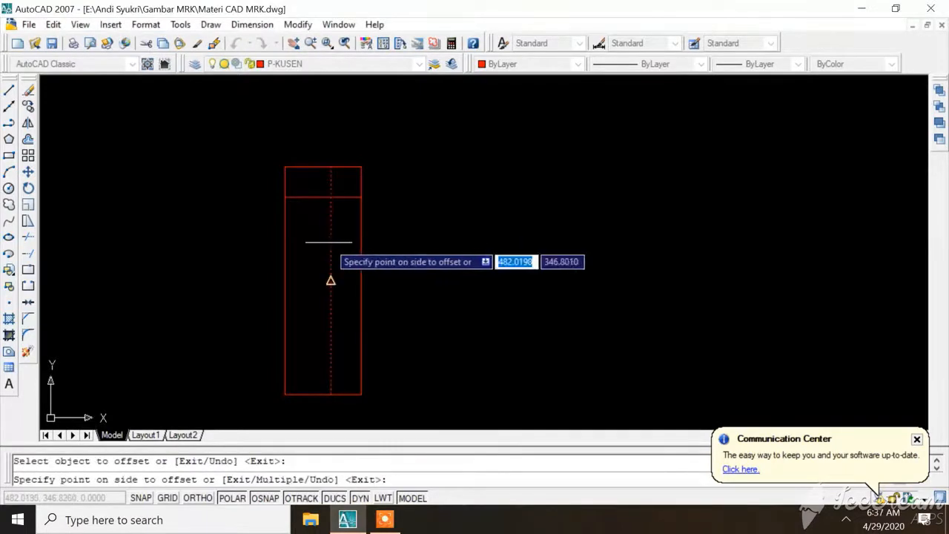
left_click(345, 240)
key("Escape")
left_click(331, 183)
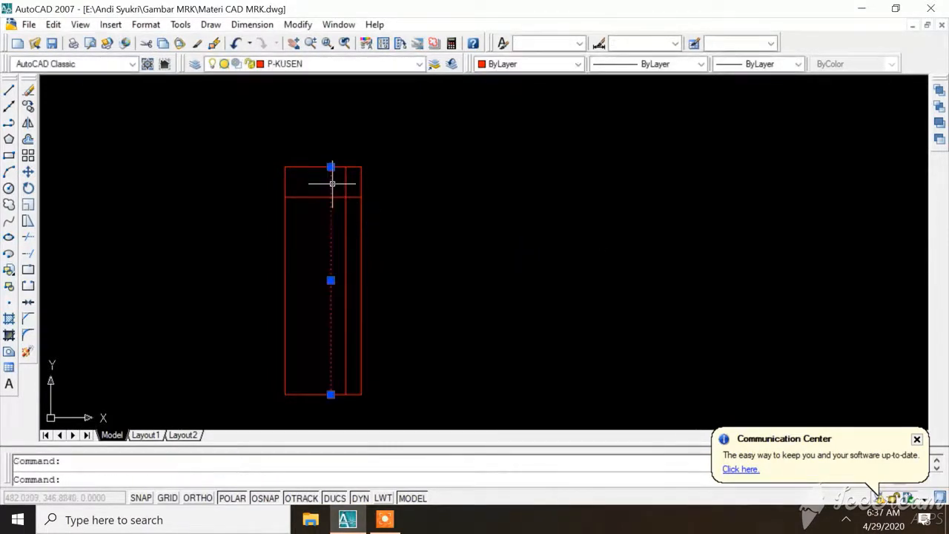
key("Delete")
Trim the offset lines and outer edges of the left jamb to leave a rebate notch in its upper-right corner
left_click(29, 238)
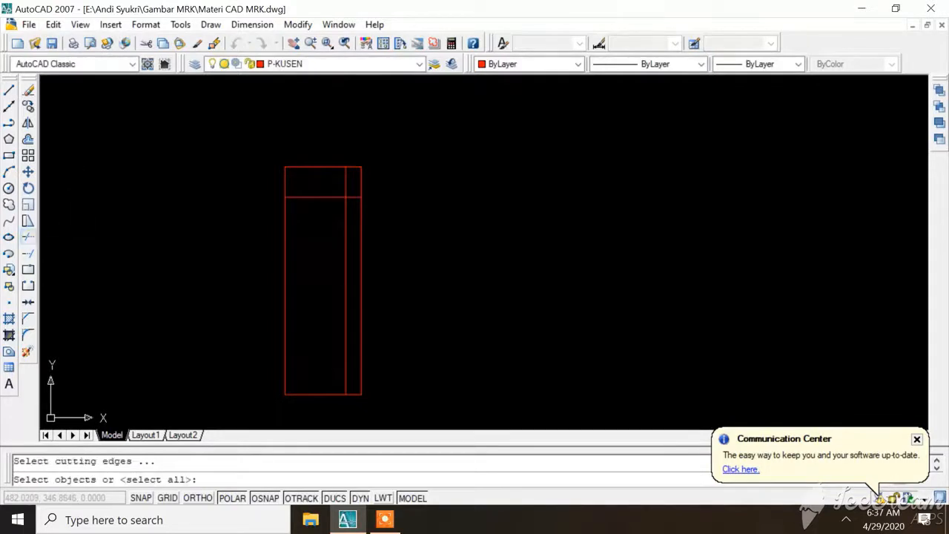
key("Return")
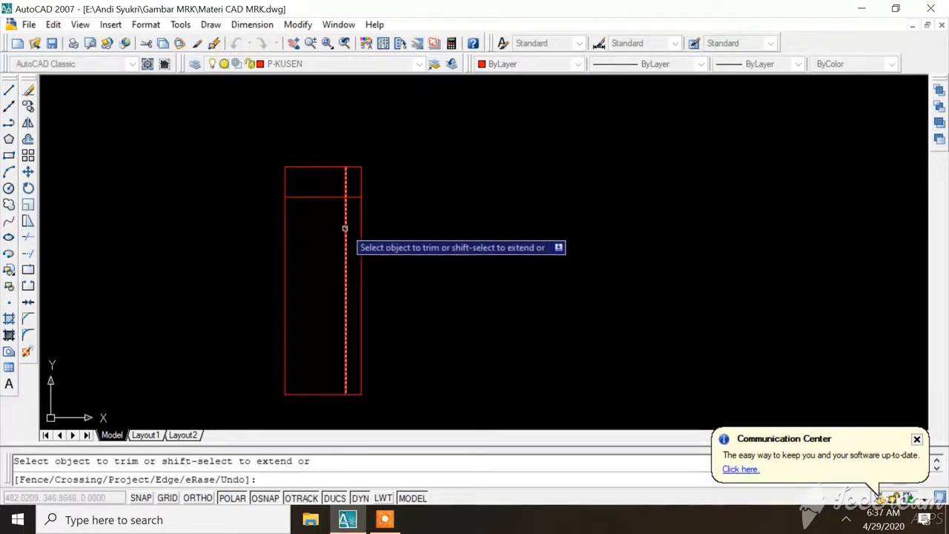
left_click(344, 228)
left_click(323, 197)
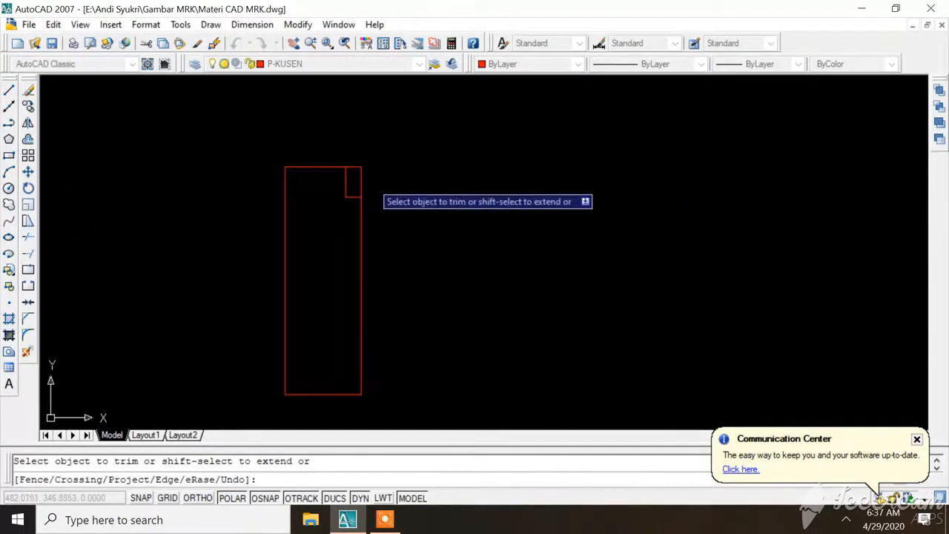
left_click(354, 172)
left_click(364, 183)
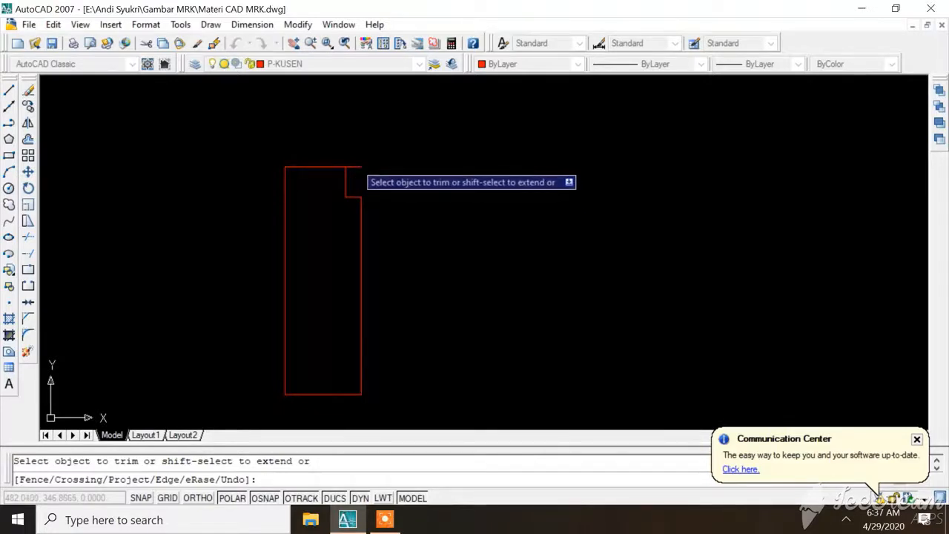
left_click(356, 166)
scroll(371, 182, "down", 6)
scroll(483, 195, "up", 2)
key("Escape")
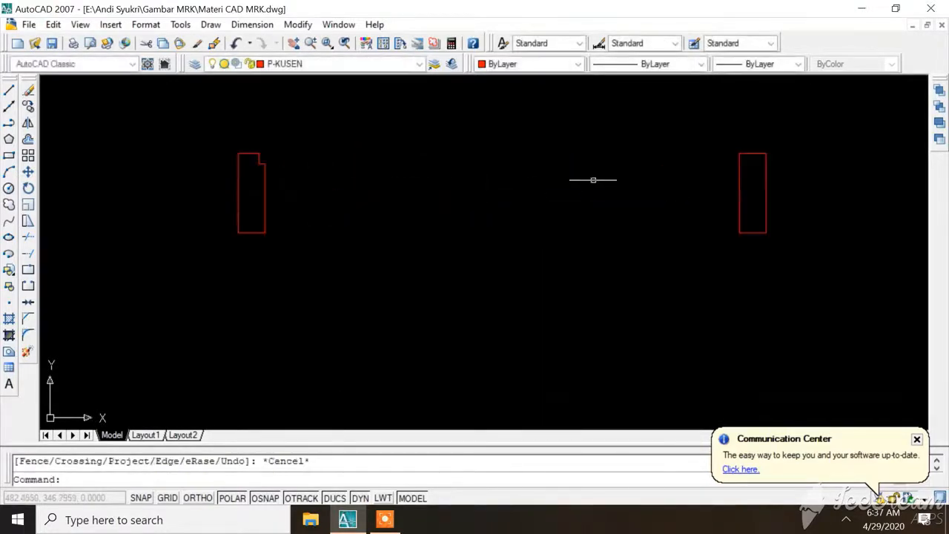
Draw a horizontal guide line from the left jamb's lower-right corner to the right rectangle's lower-left corner
left_click(9, 92)
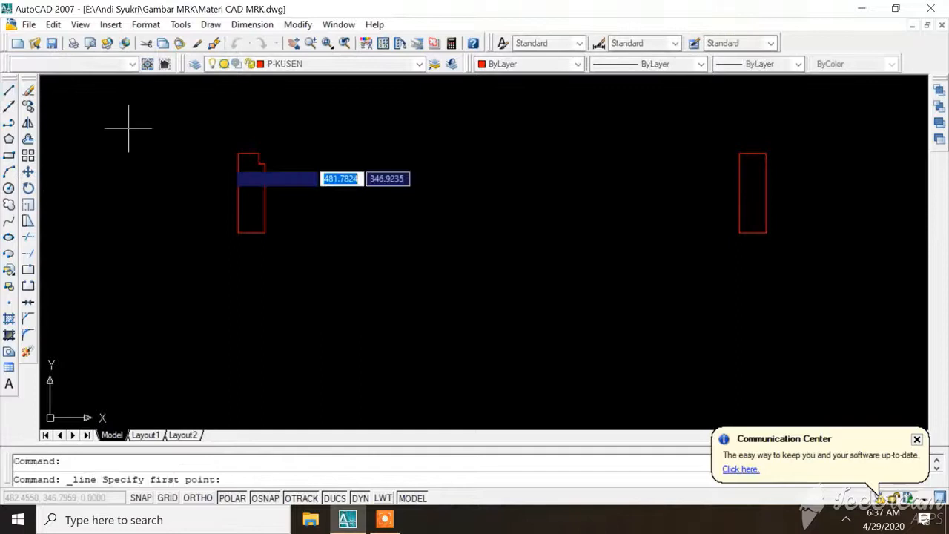
left_click(265, 232)
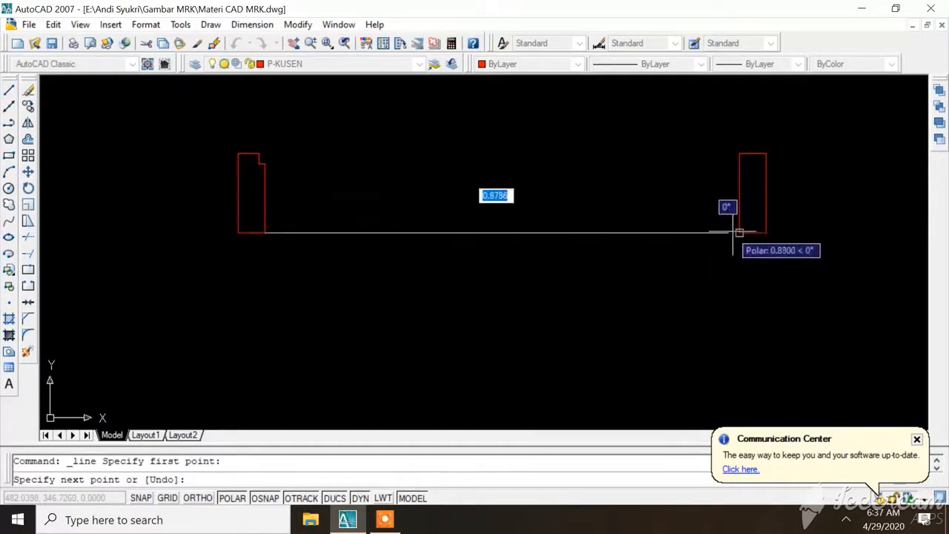
left_click(739, 232)
key("Return")
Erase the plain right-hand rectangle at the end of the guide line
left_click(716, 121)
left_click(799, 262)
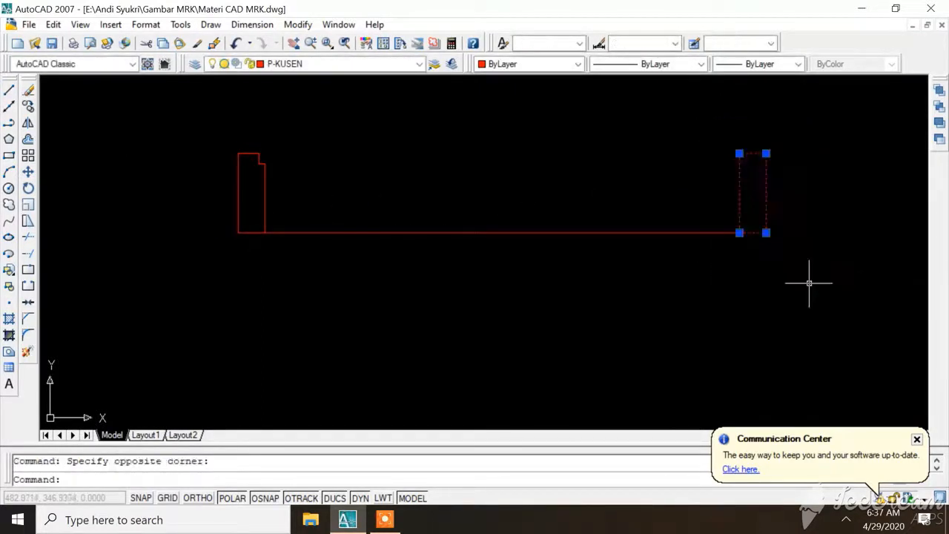
key("Delete")
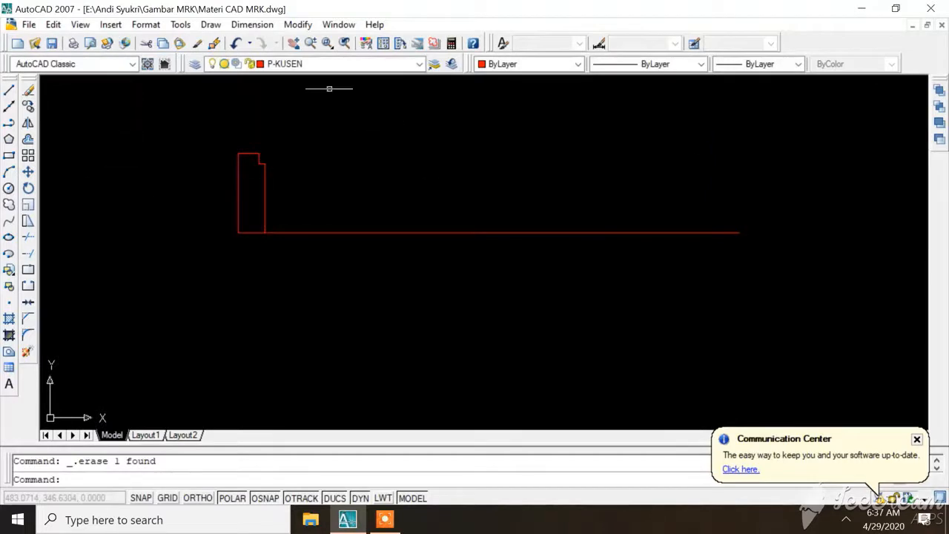
Mirror the notched jamb about a vertical axis through the guide line's midpoint, keeping the original, and erase the guide line
left_click(169, 117)
left_click(311, 256)
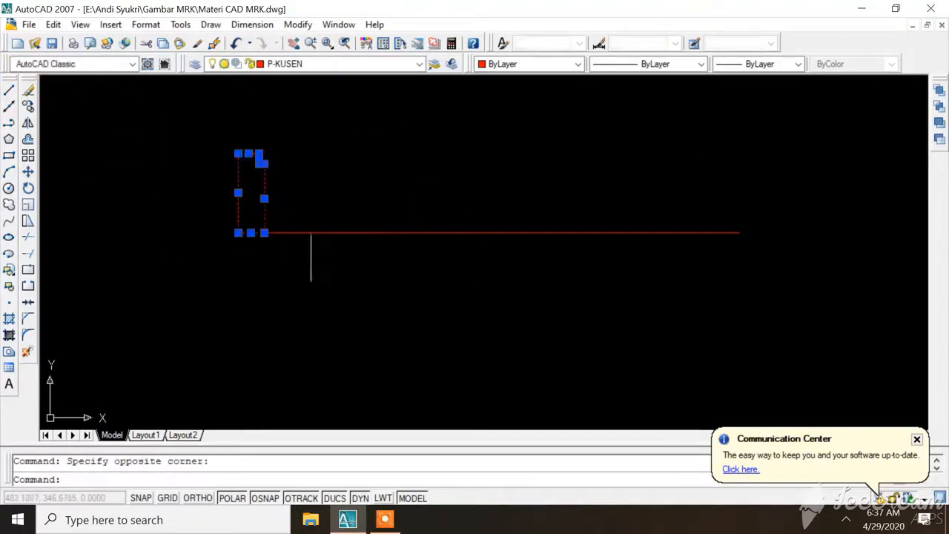
left_click(27, 122)
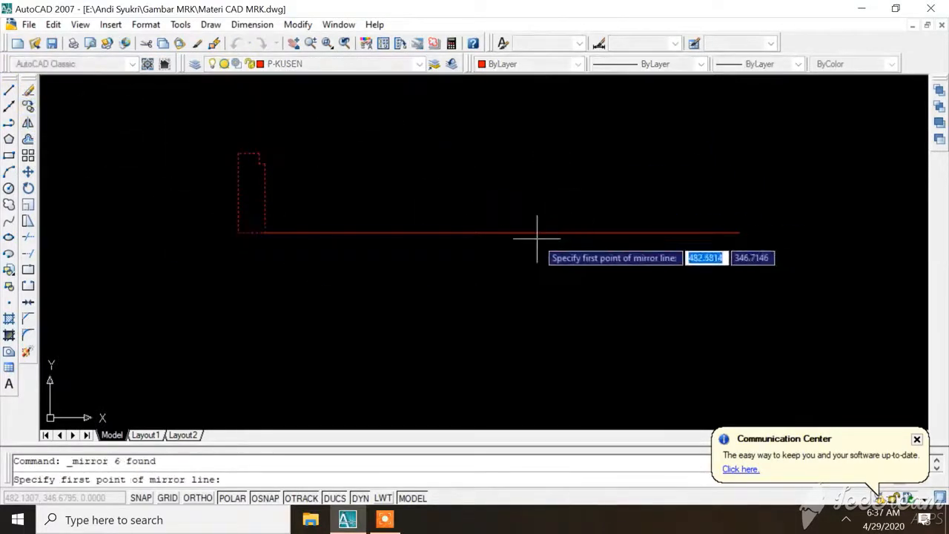
left_click(502, 233)
left_click(501, 193)
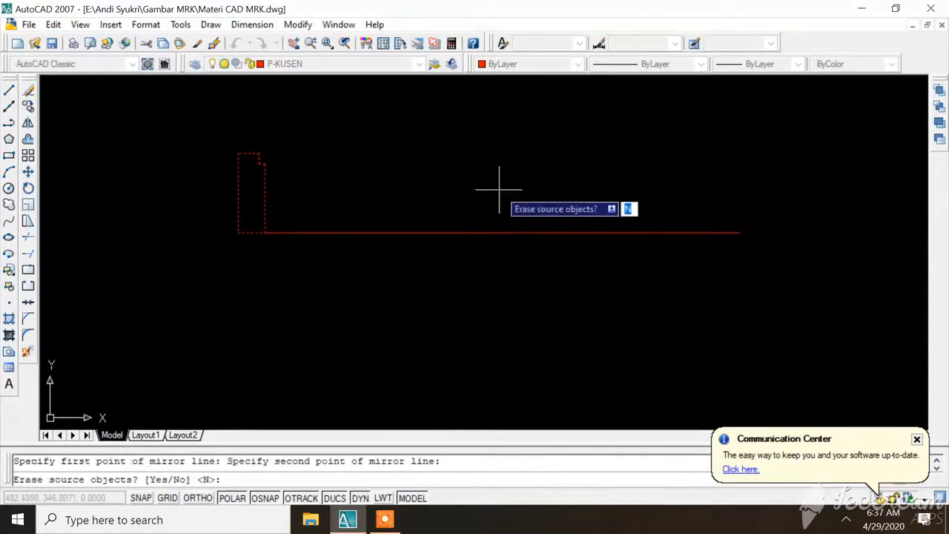
key("Return")
scroll(573, 218, "down", 1)
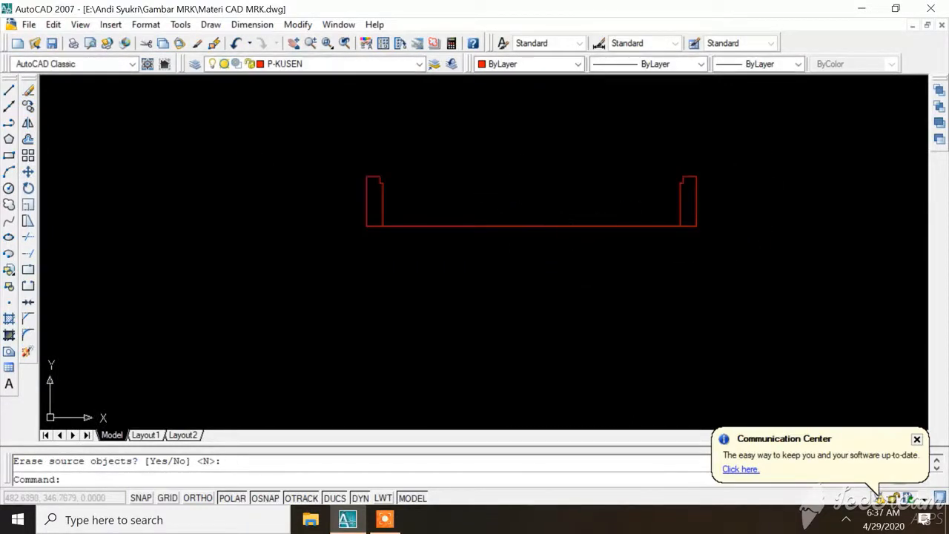
left_click(571, 226)
key("Delete")
Add a linear dimension between the upper rebate corners of the two jambs, placed just above them
scroll(512, 271, "down", 5)
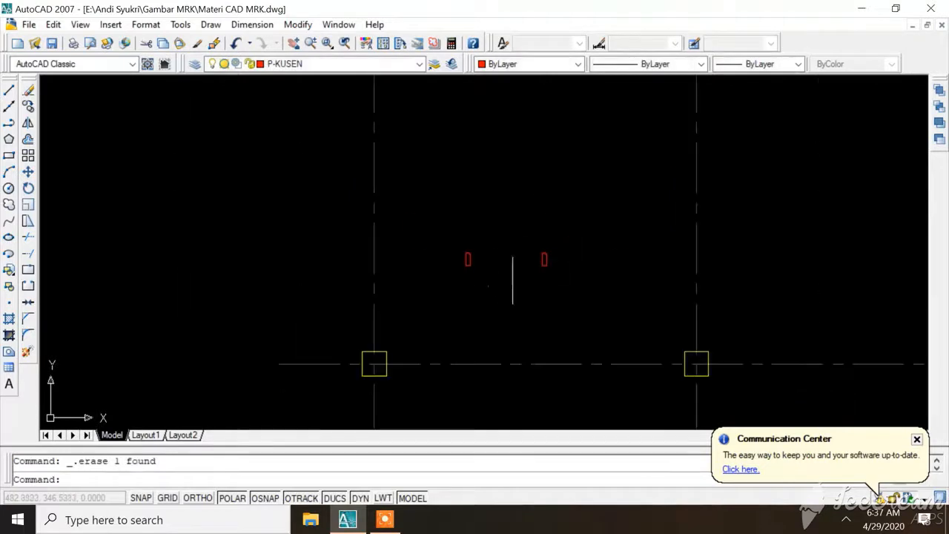
scroll(534, 252, "up", 5)
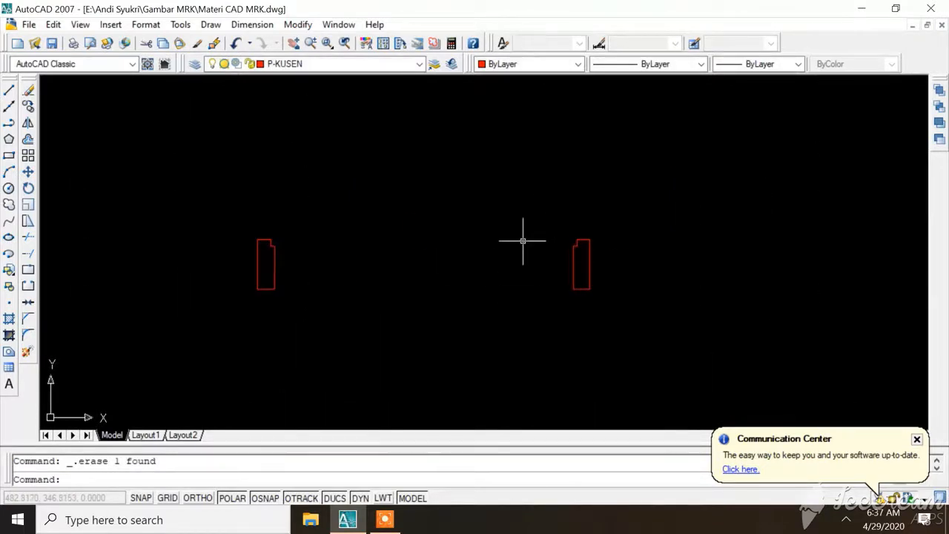
scroll(443, 229, "down", 5)
scroll(444, 229, "up", 7)
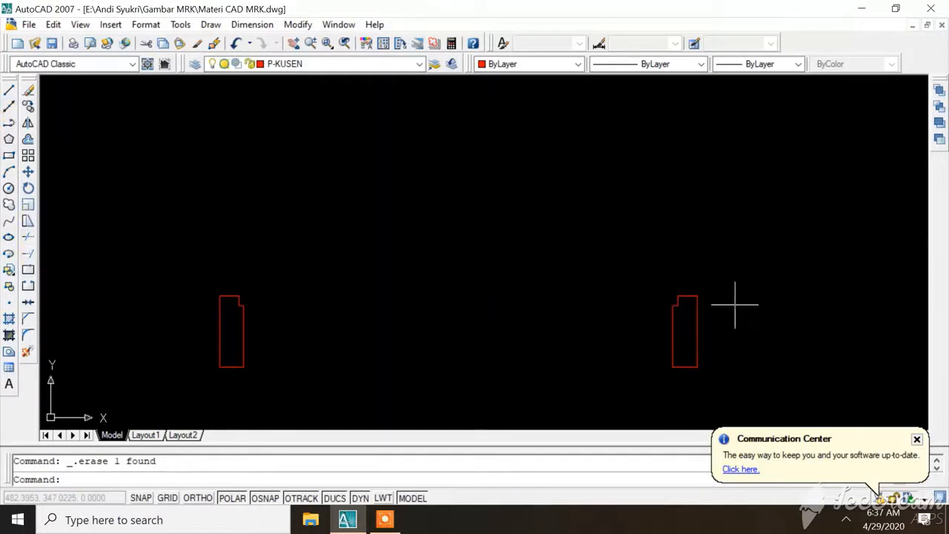
left_click(252, 24)
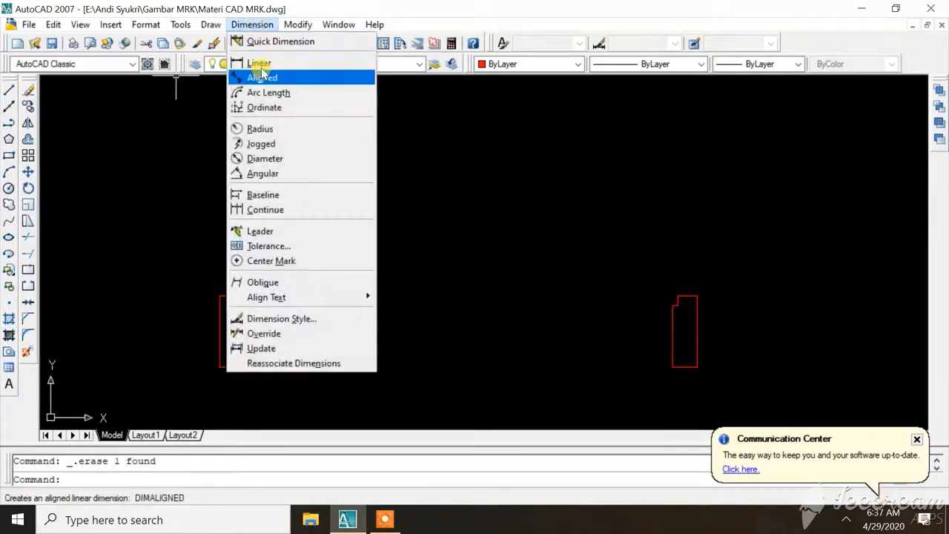
left_click(259, 60)
left_click(238, 296)
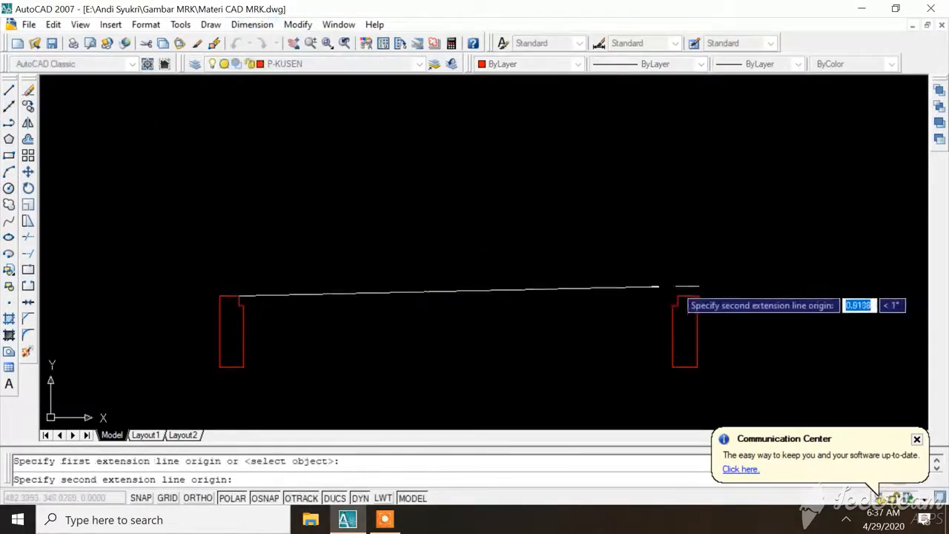
left_click(677, 296)
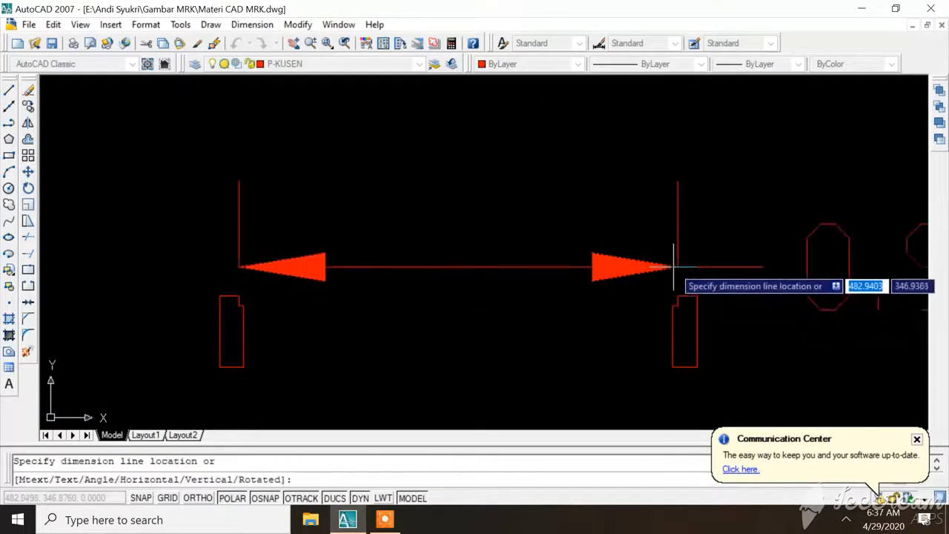
left_click(674, 267)
scroll(537, 239, "down", 2)
scroll(500, 258, "down", 1)
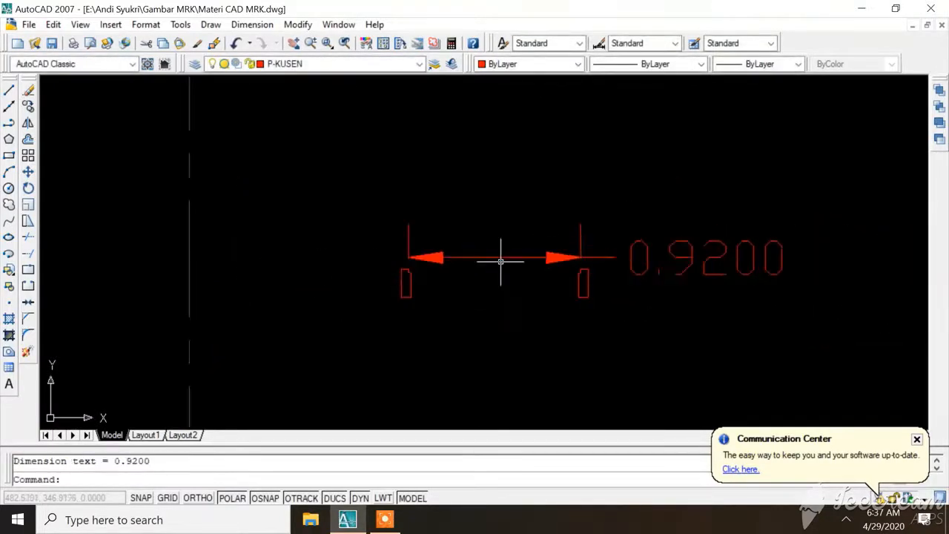
Erase the linear dimension placed above the two door jambs
scroll(504, 259, "up", 2)
left_click(505, 256)
key("Delete")
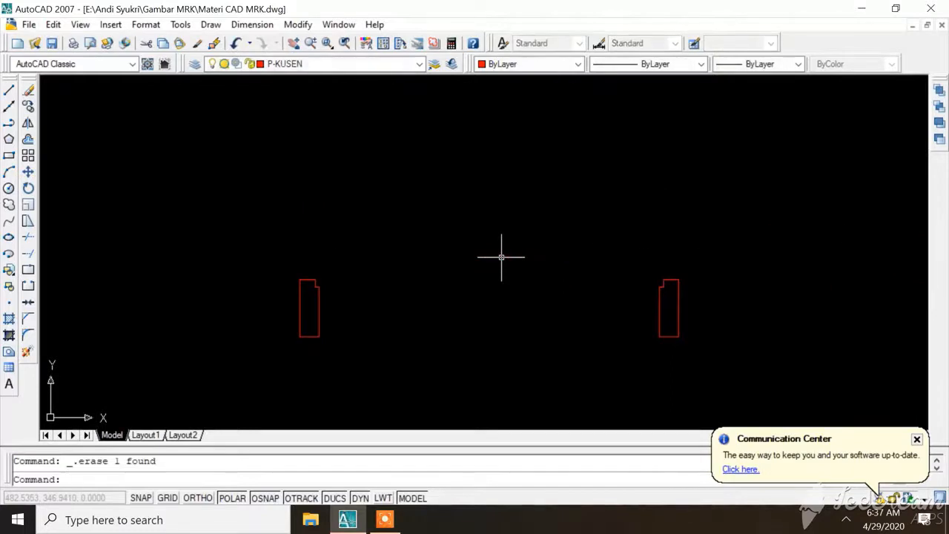
Draw a door leaf rectangle 0.02 wide and 0.92 high, upward from the left jamb's upper rebate corner
left_click(9, 155)
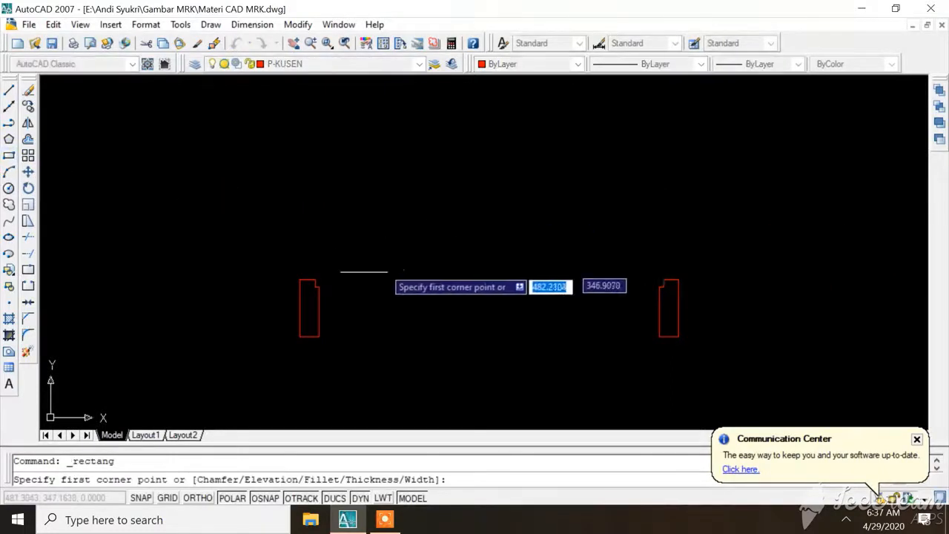
left_click(316, 279)
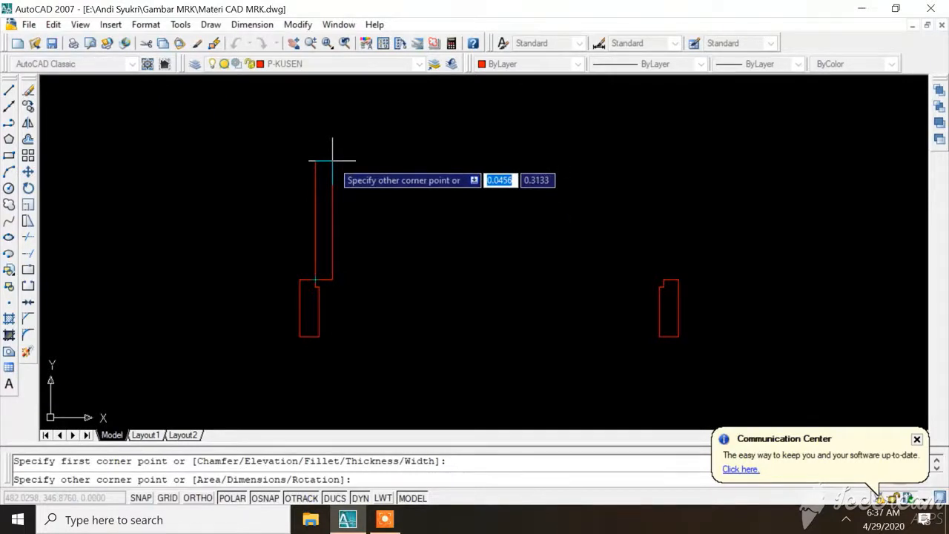
type("0")
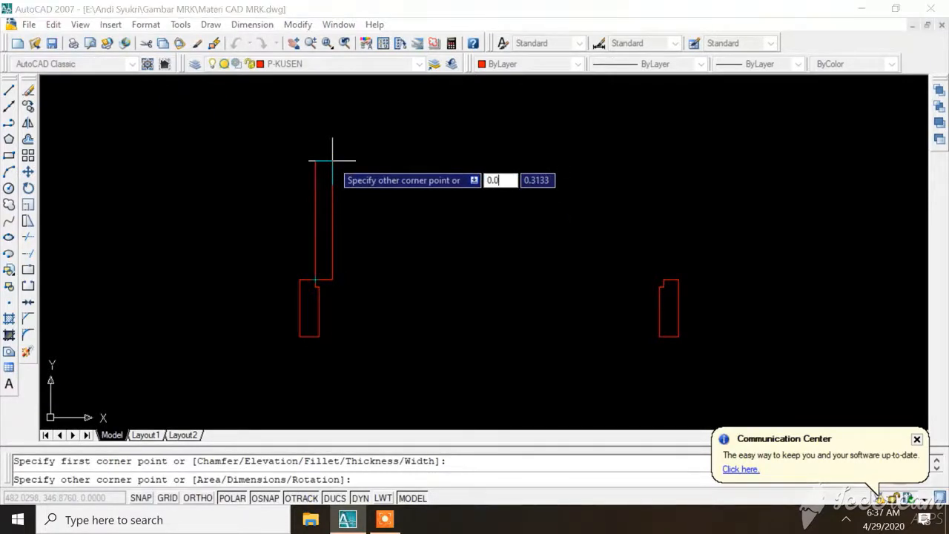
key("Tab")
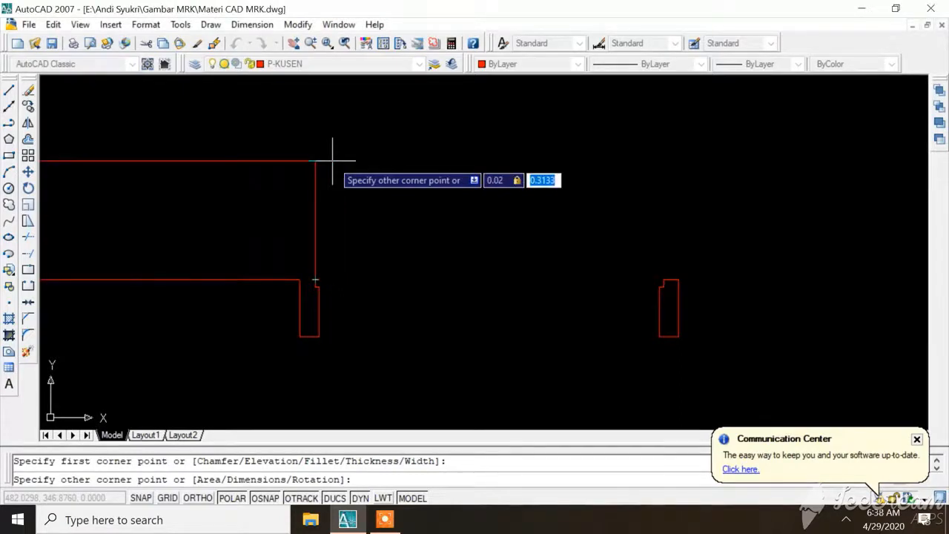
type("0.92")
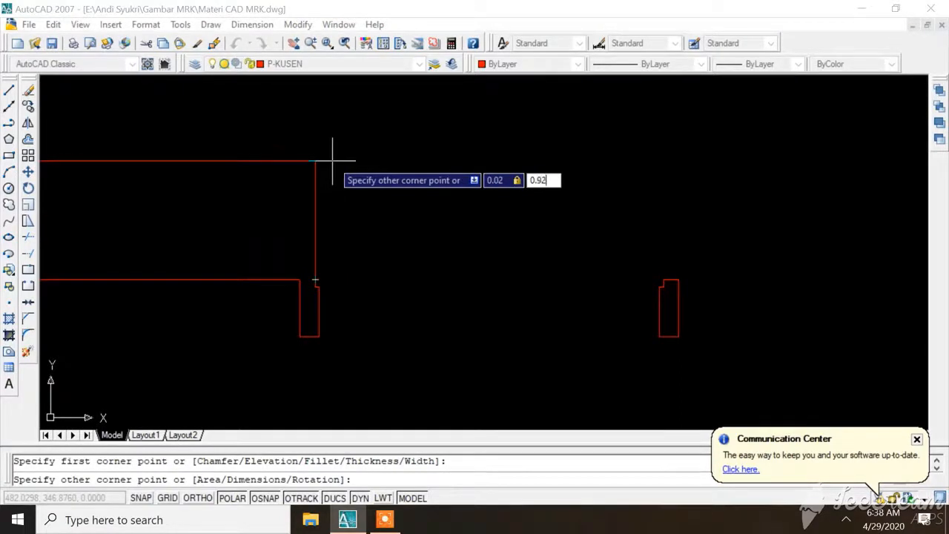
key("Return")
scroll(332, 160, "down", 5)
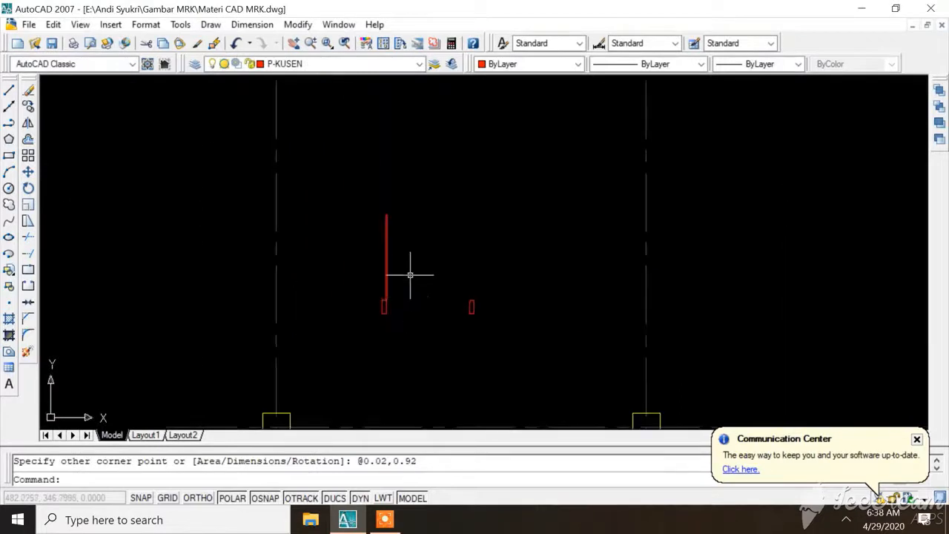
scroll(408, 272, "up", 3)
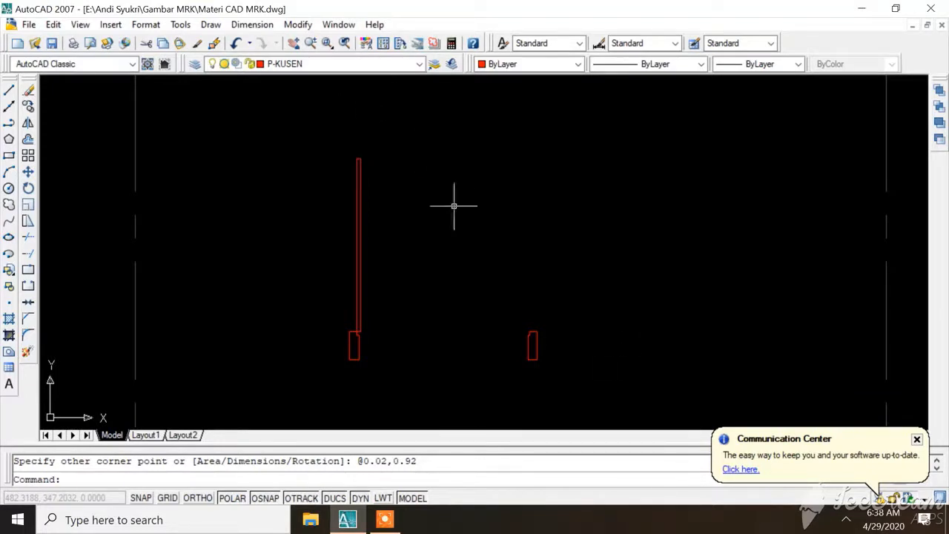
left_click(211, 25)
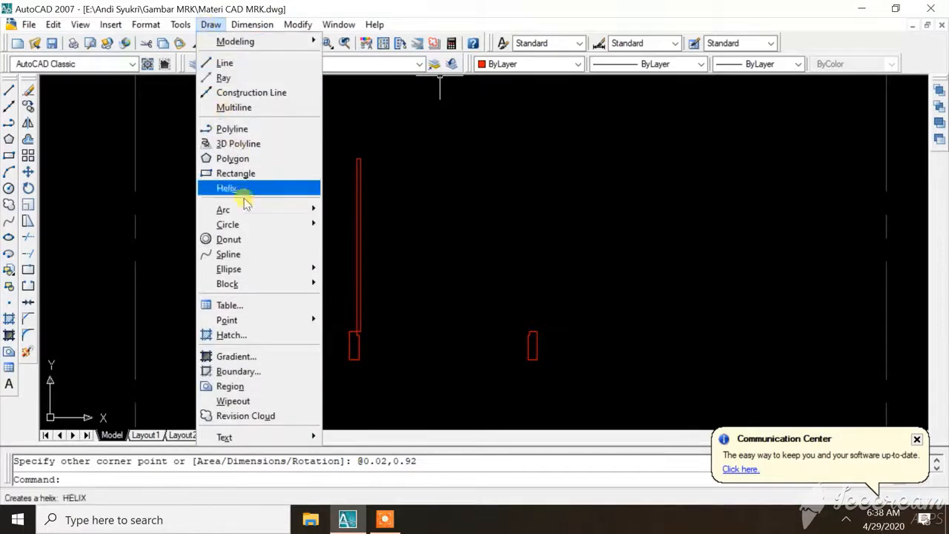
mouse_move(245, 209)
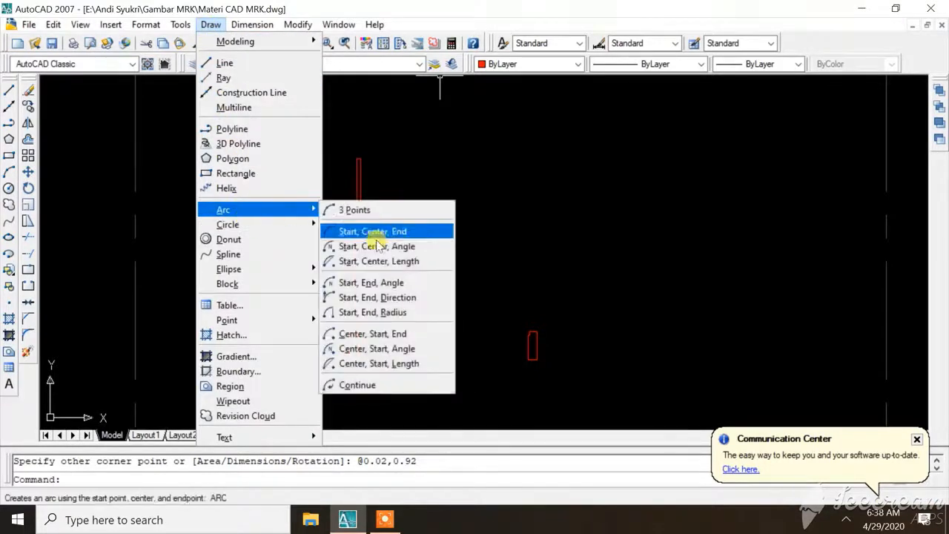
left_click(374, 312)
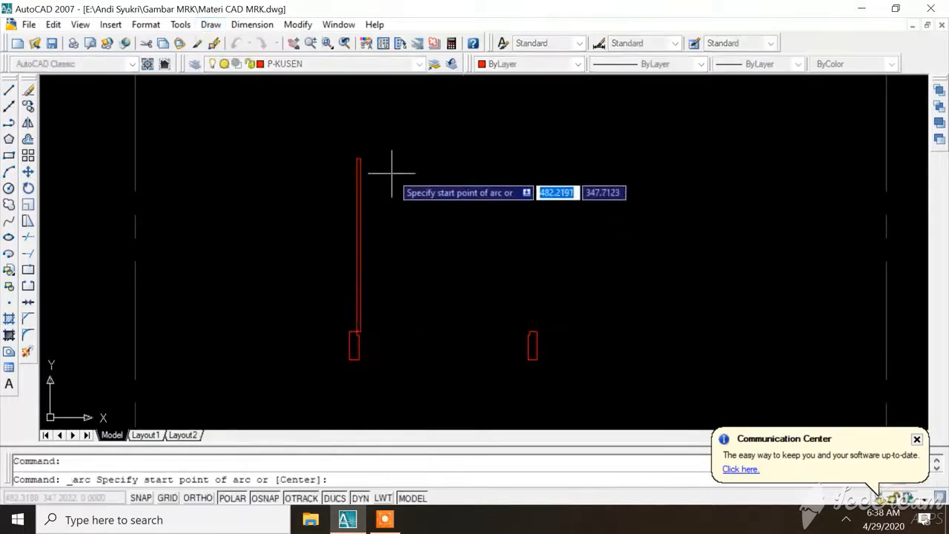
left_click(360, 158)
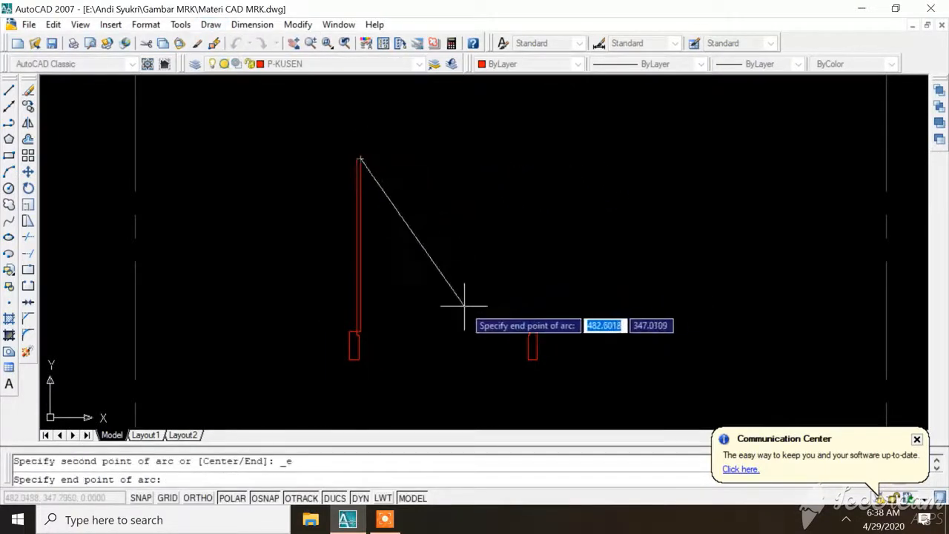
scroll(382, 324, "up", 3)
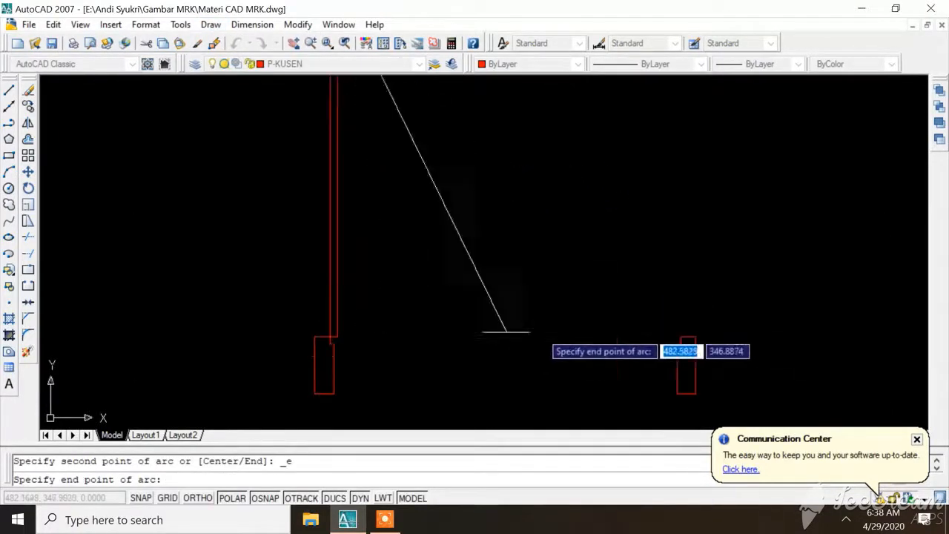
left_click(337, 335)
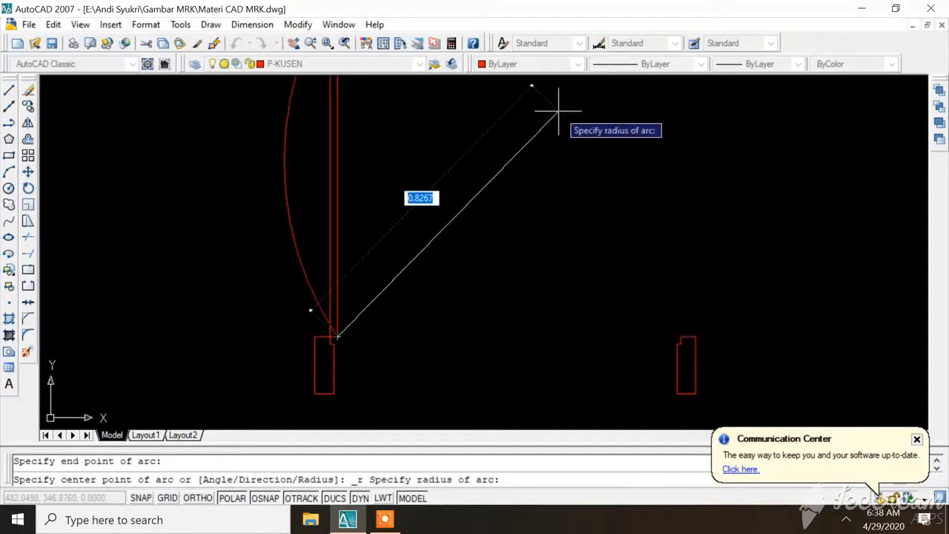
key("Escape")
left_click(334, 86)
Draw a Center, Start, End swing arc centred at the leaf's base, from the right jamb's upper rebate corner to the leaf's upper end
left_click(212, 25)
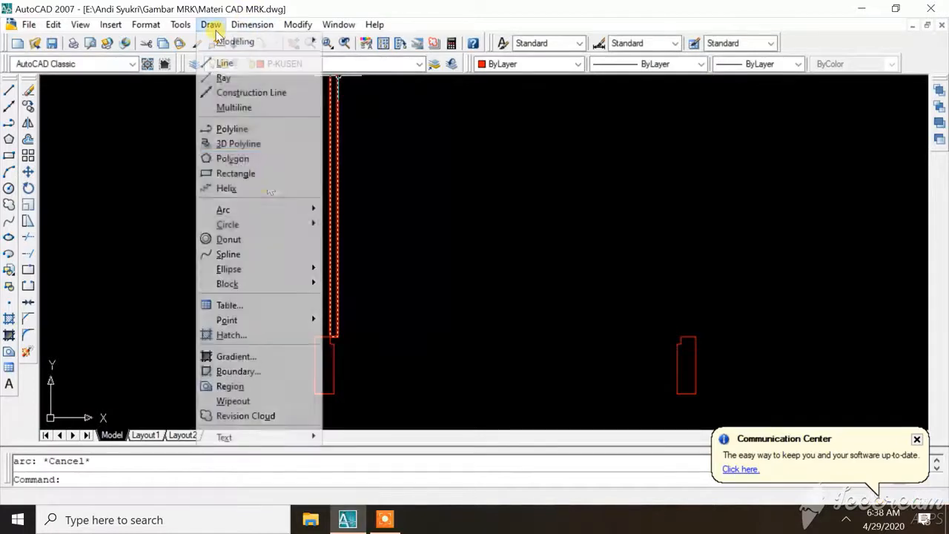
mouse_move(254, 210)
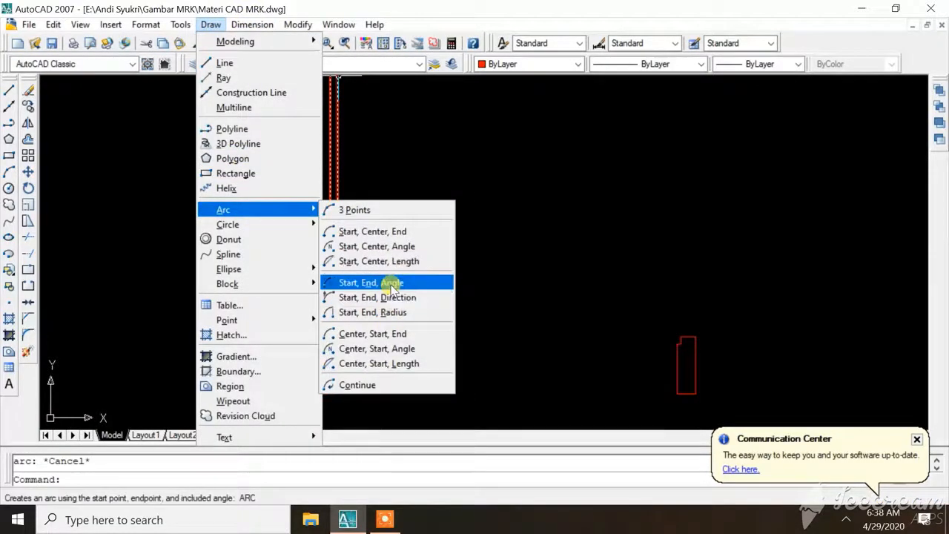
left_click(387, 332)
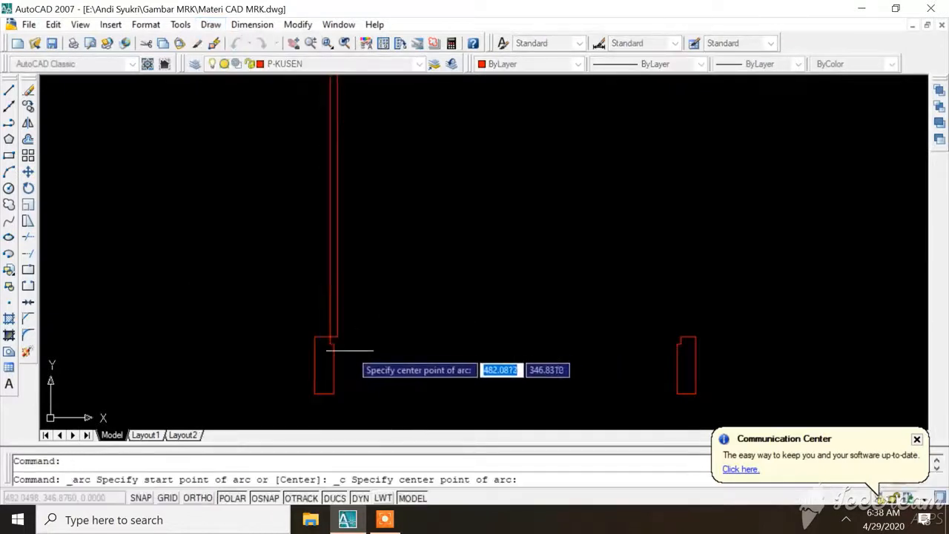
left_click(335, 336)
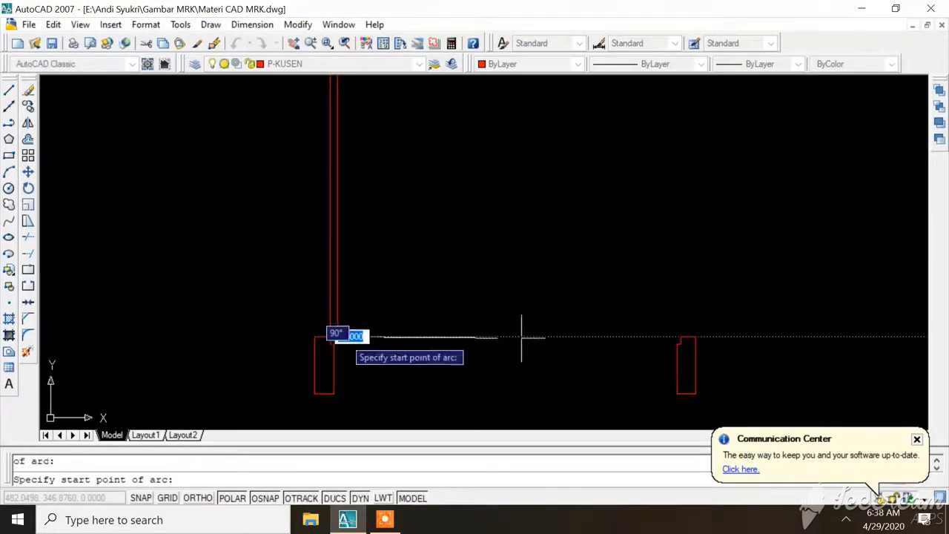
left_click(681, 337)
scroll(485, 103, "down", 4)
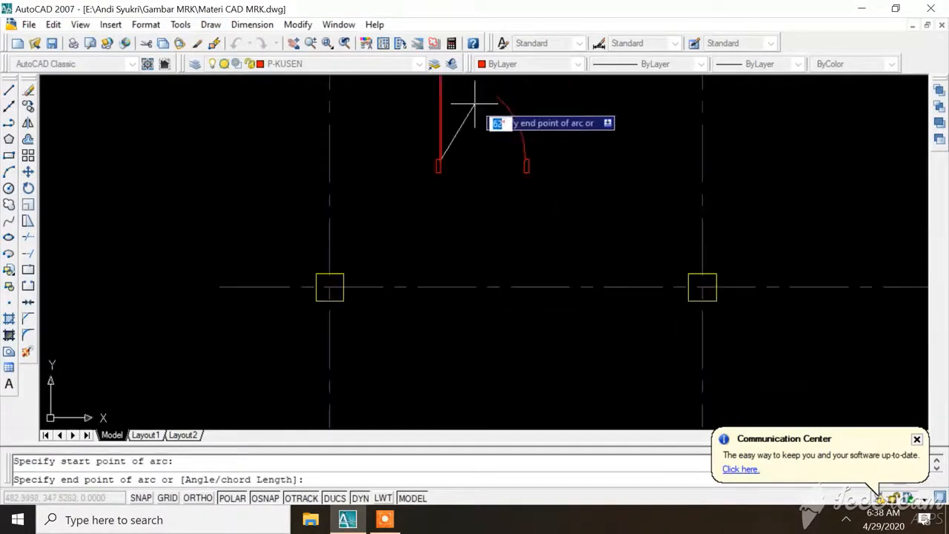
scroll(489, 111, "up", 5)
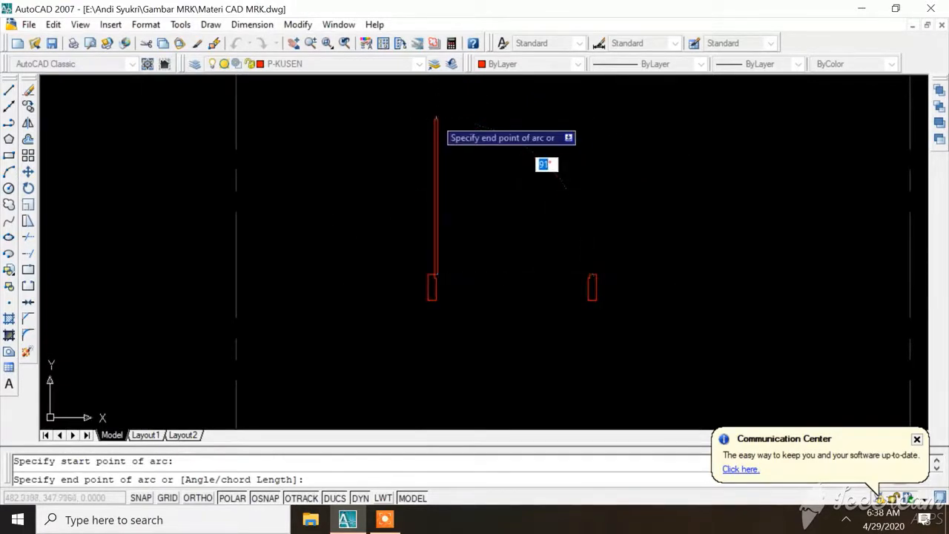
left_click(449, 117)
scroll(452, 116, "up", 5)
scroll(381, 131, "down", 5)
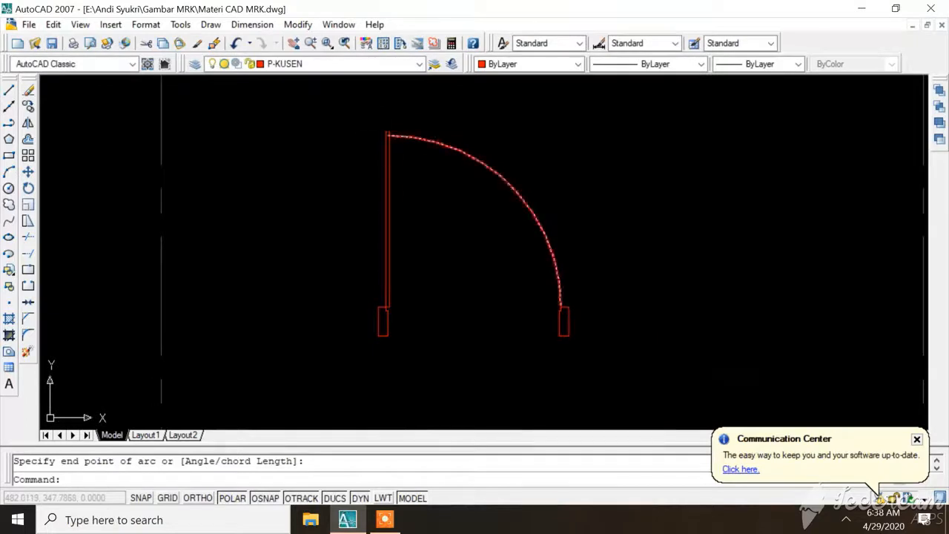
scroll(405, 144, "up", 3)
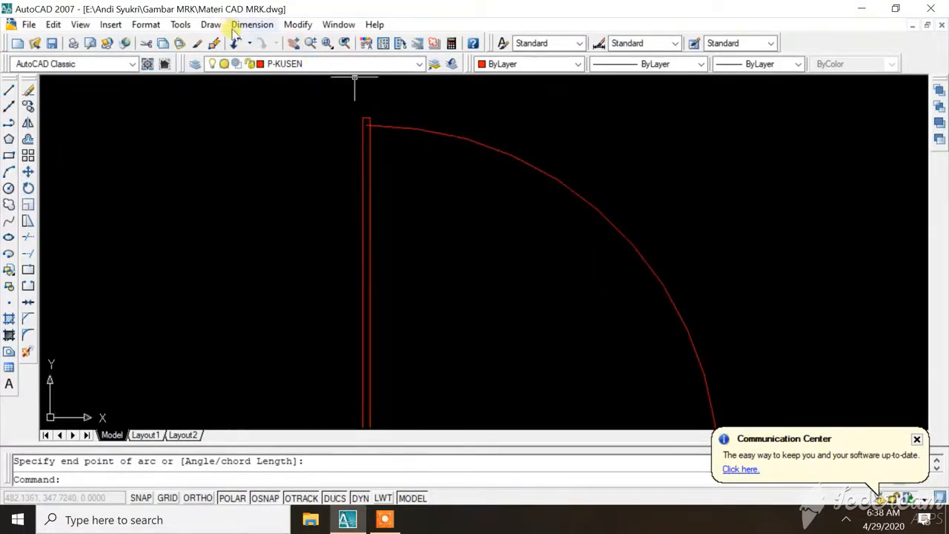
Add a vertical linear dimension along the door leaf's full height, placed to its left
left_click(252, 24)
left_click(267, 62)
scroll(380, 148, "down", 4)
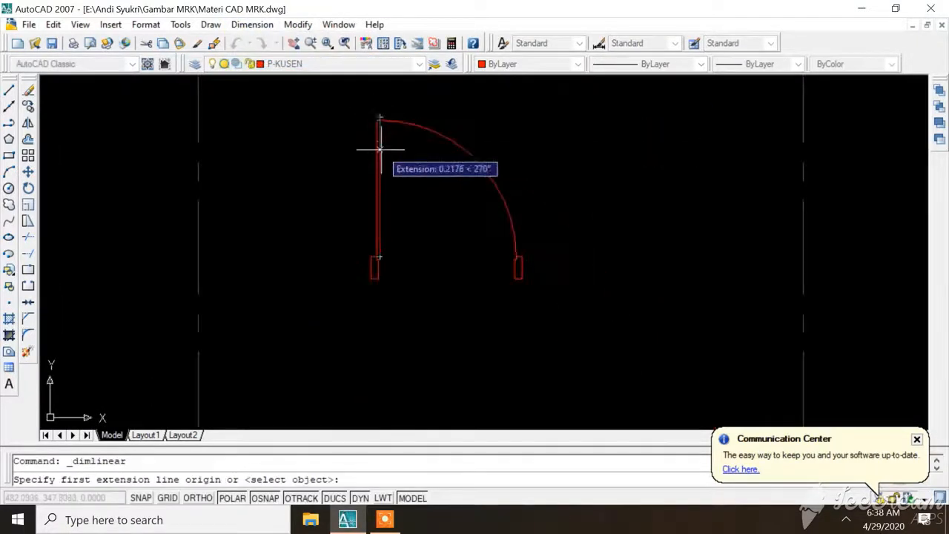
scroll(377, 107, "up", 3)
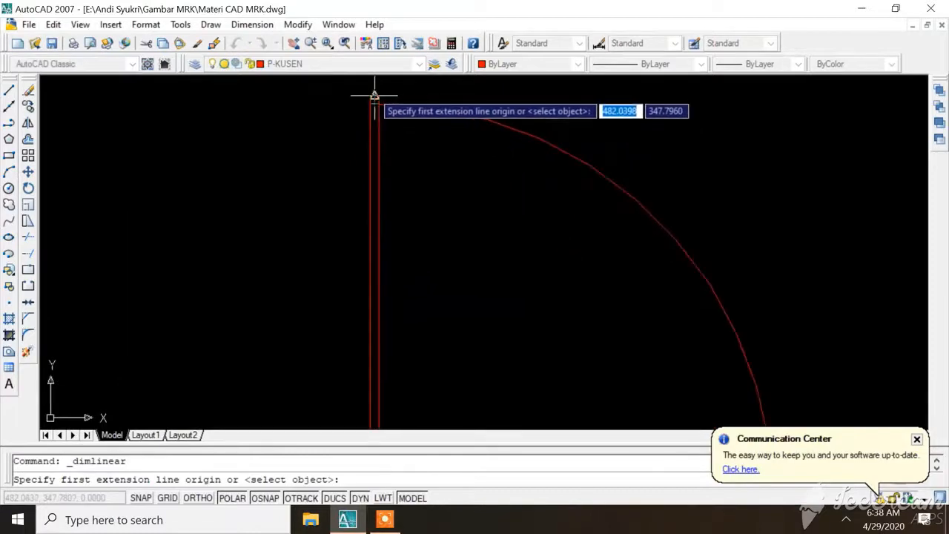
left_click(371, 94)
scroll(396, 90, "down", 3)
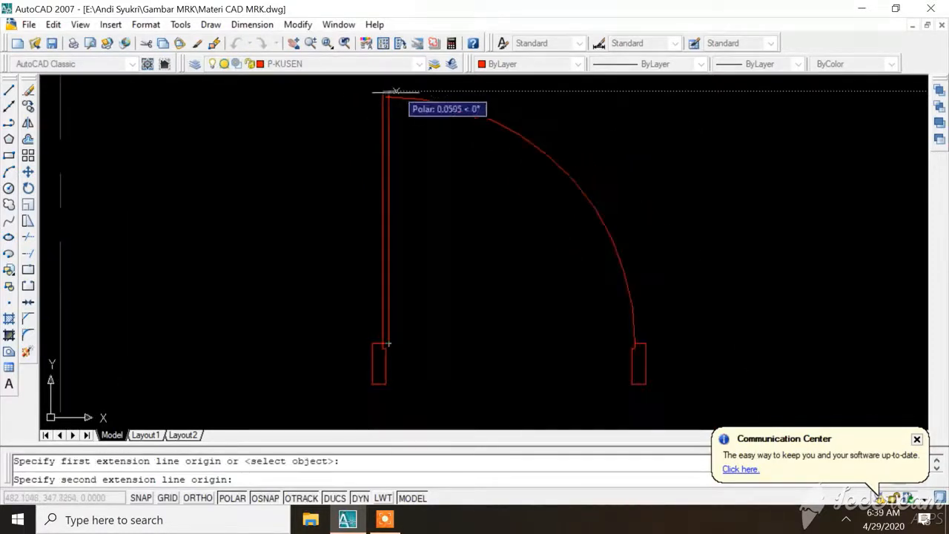
scroll(386, 297, "up", 3)
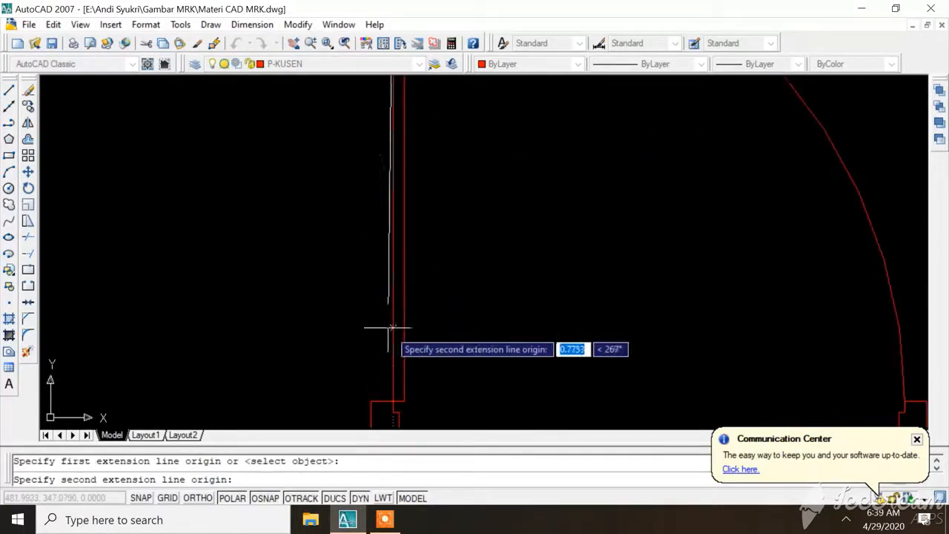
left_click(393, 401)
left_click(252, 367)
scroll(333, 333, "down", 3)
scroll(333, 333, "up", 2)
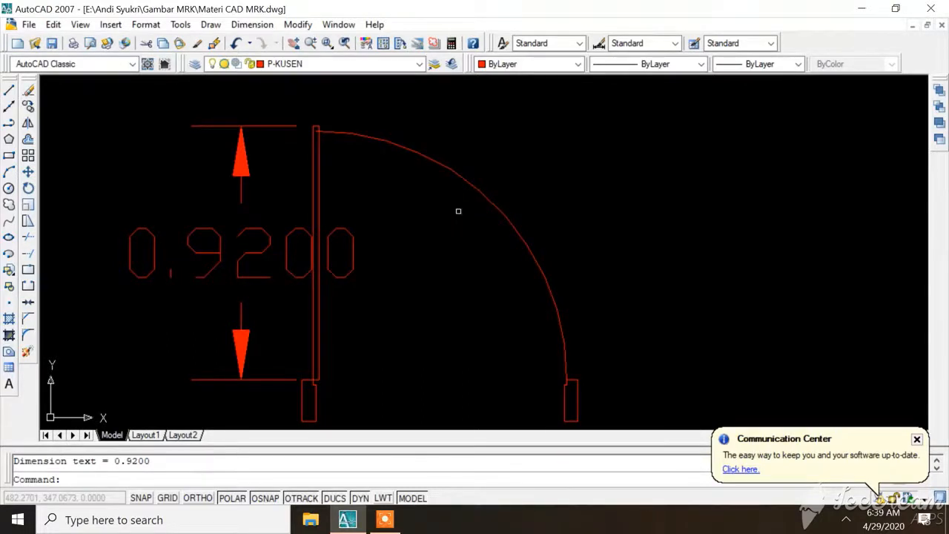
Undo the door leaf's height dimension and erase the door swing arc
key("ctrl+z")
key("ctrl+z")
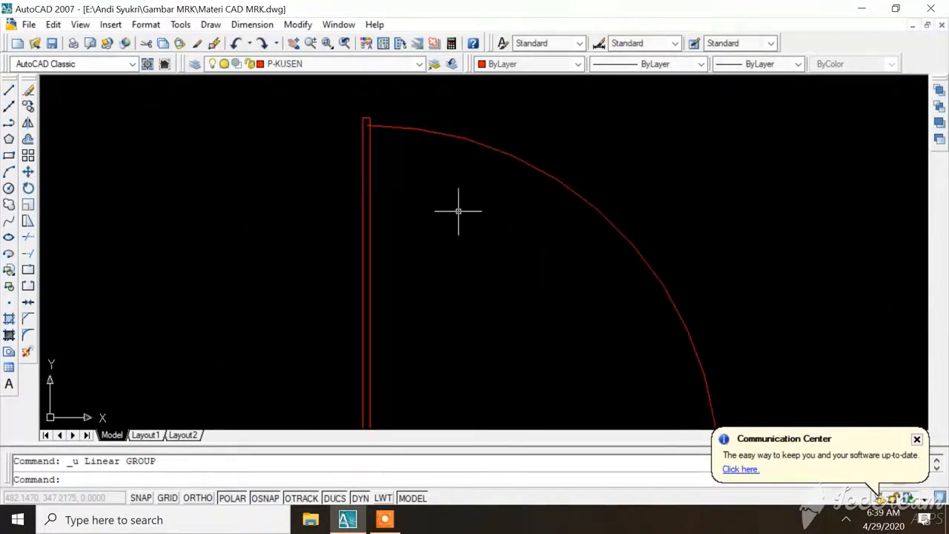
left_click(507, 157)
key("Delete")
scroll(445, 141, "down", 3)
scroll(424, 252, "up", 1)
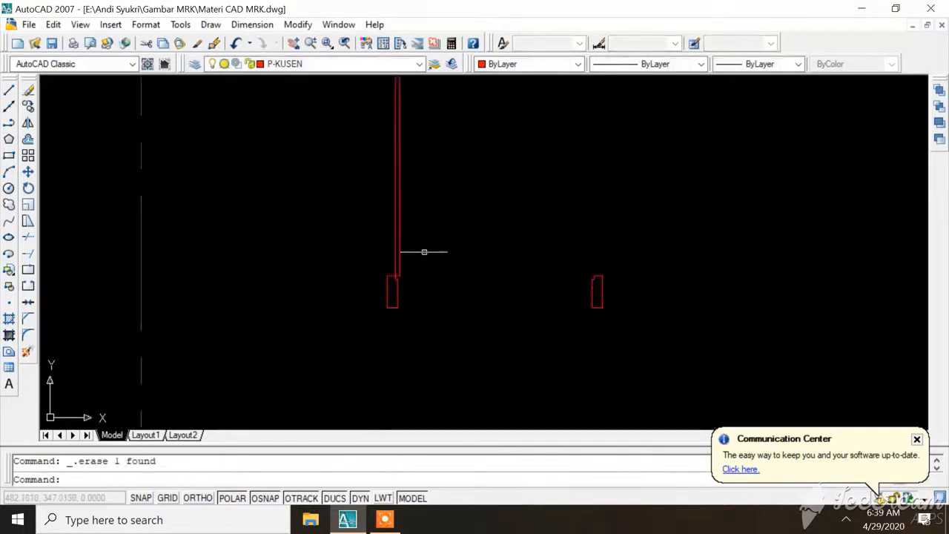
Draw a Center, Start, End swing arc centred at the leaf's lower-left corner, from the right jamb's upper rebate corner to the leaf's upper-left corner
left_click(219, 25)
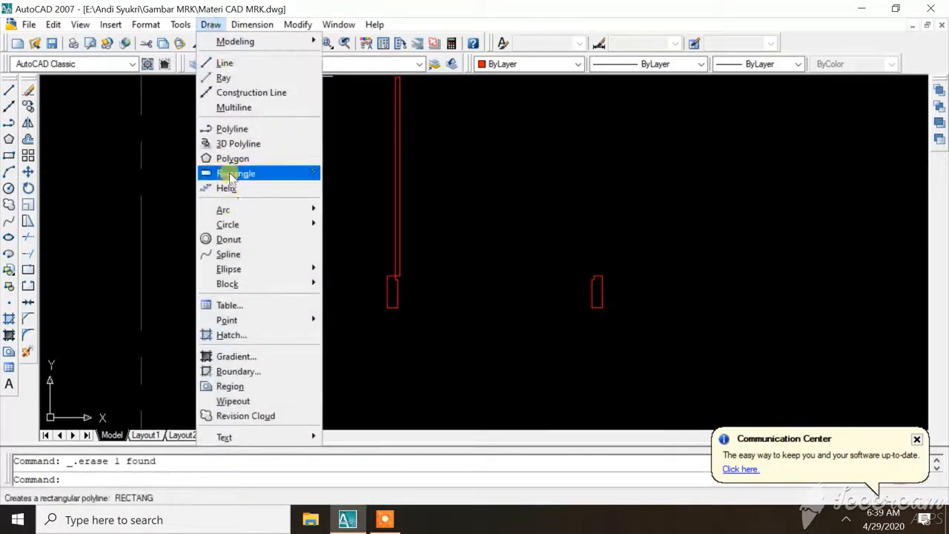
mouse_move(235, 211)
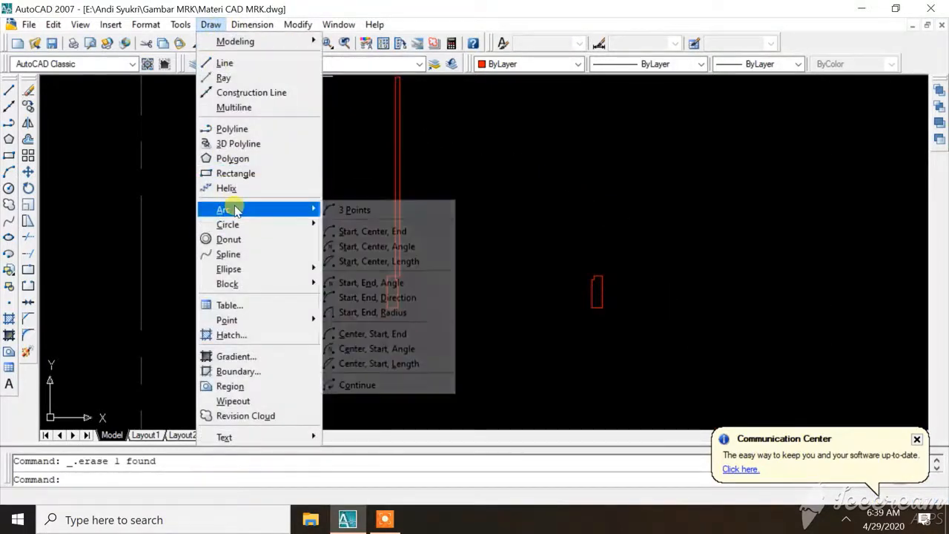
left_click(371, 334)
scroll(400, 271, "up", 5)
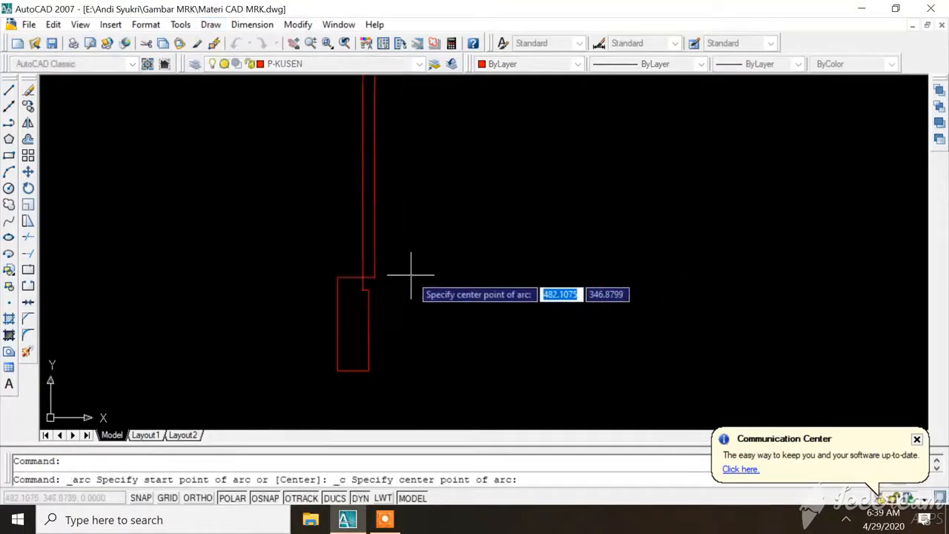
scroll(372, 283, "up", 3)
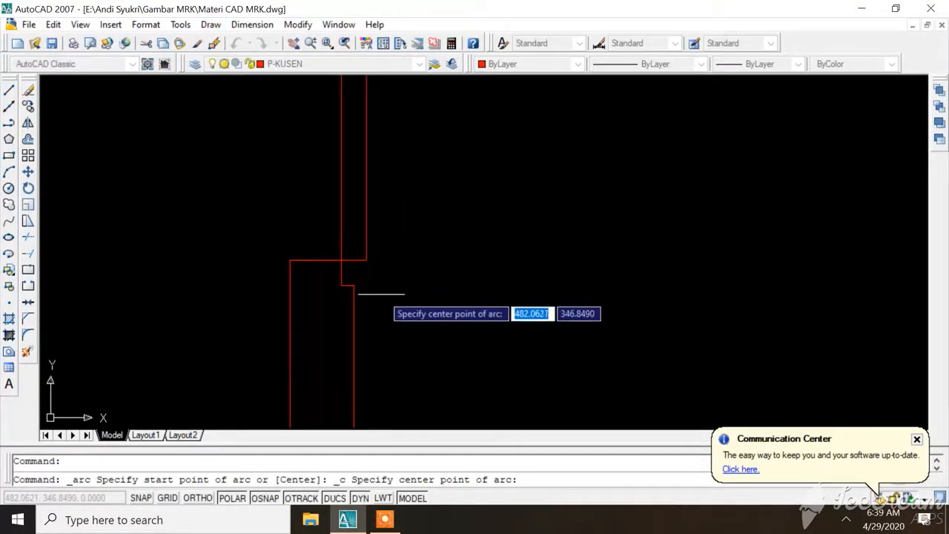
left_click(341, 259)
scroll(216, 268, "down", 2)
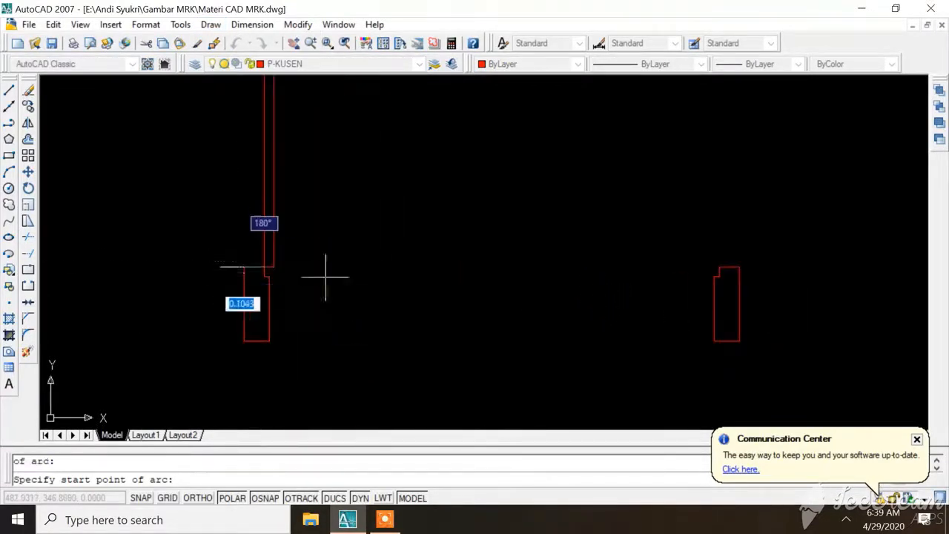
left_click(719, 266)
scroll(719, 270, "down", 6)
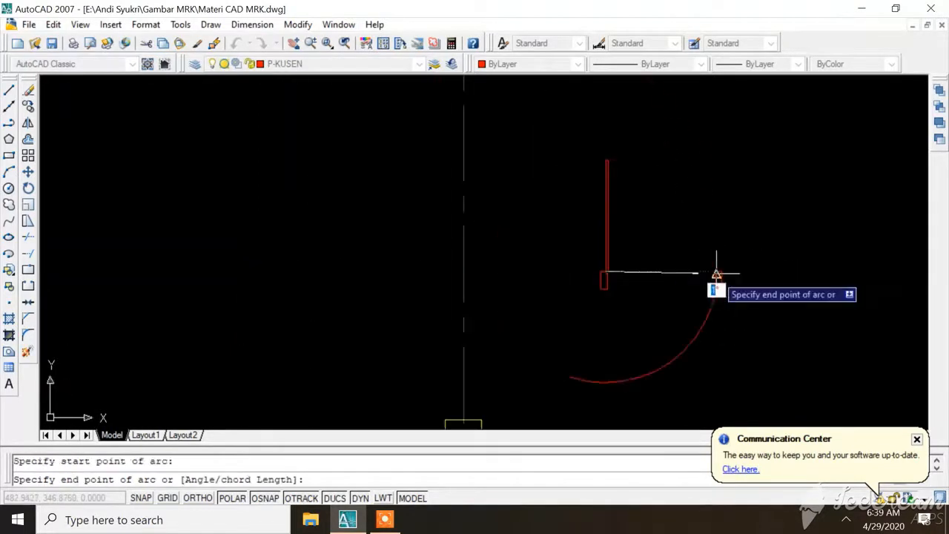
scroll(623, 160, "up", 3)
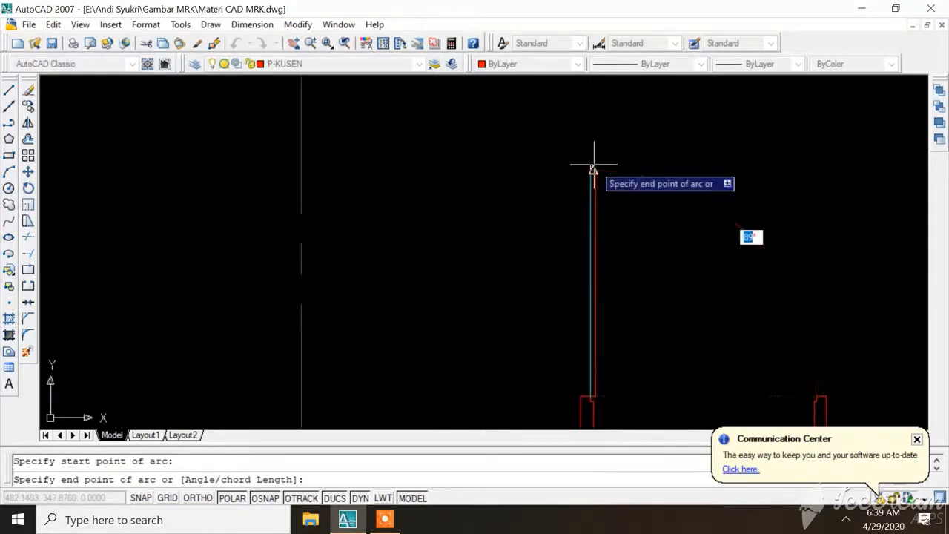
scroll(592, 170, "up", 5)
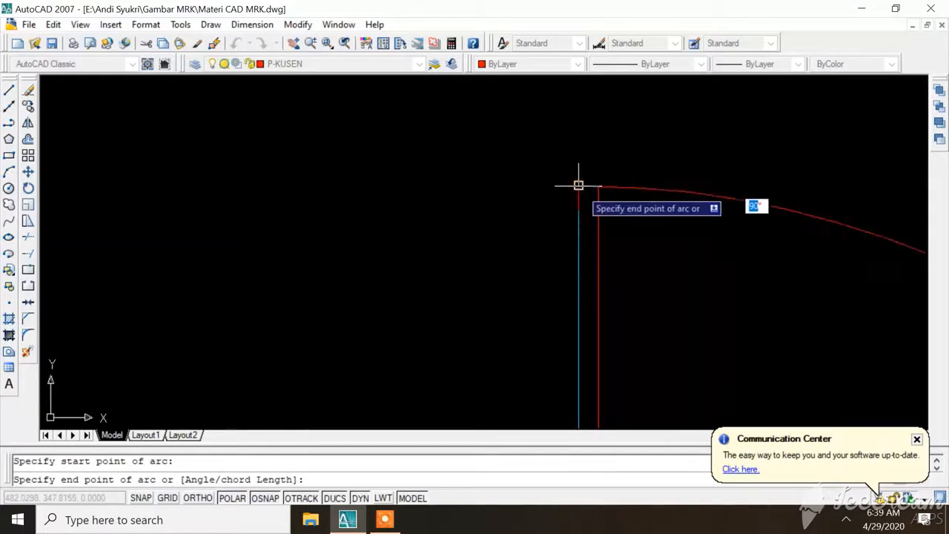
left_click(578, 188)
scroll(401, 173, "down", 5)
key("Escape")
scroll(445, 172, "down", 5)
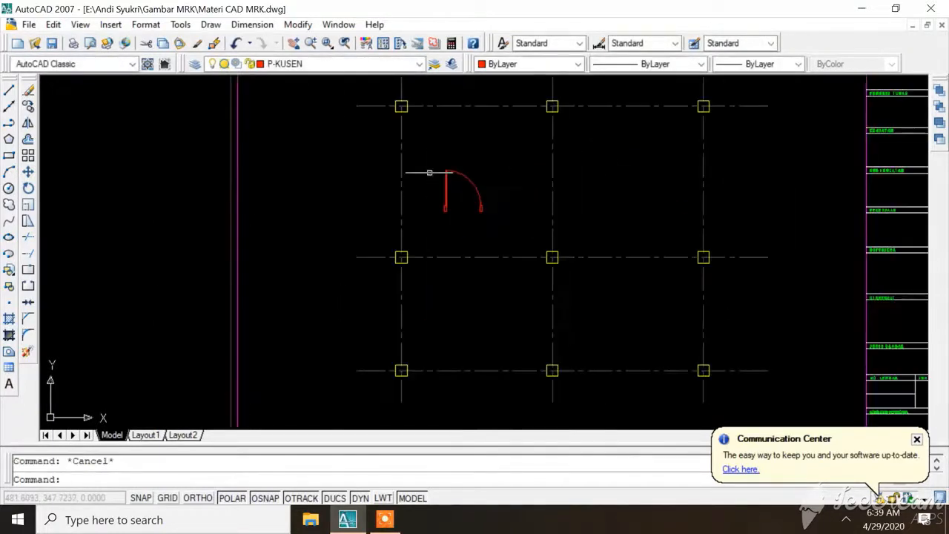
Move the complete door, with its jambs, leaf and swing arc, out of the axis grid to the empty area left of the title-block frame
scroll(455, 173, "up", 3)
scroll(444, 165, "down", 3)
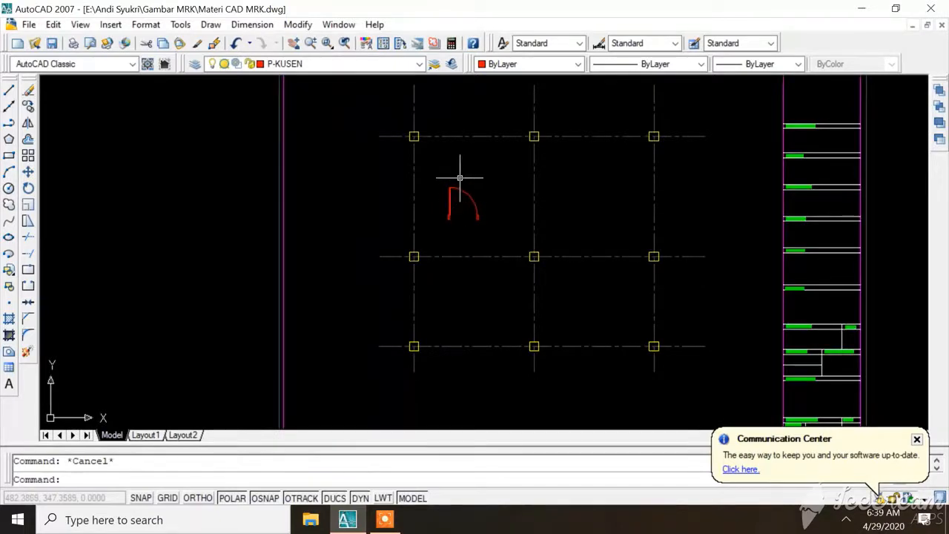
scroll(452, 185, "down", 2)
scroll(445, 197, "up", 4)
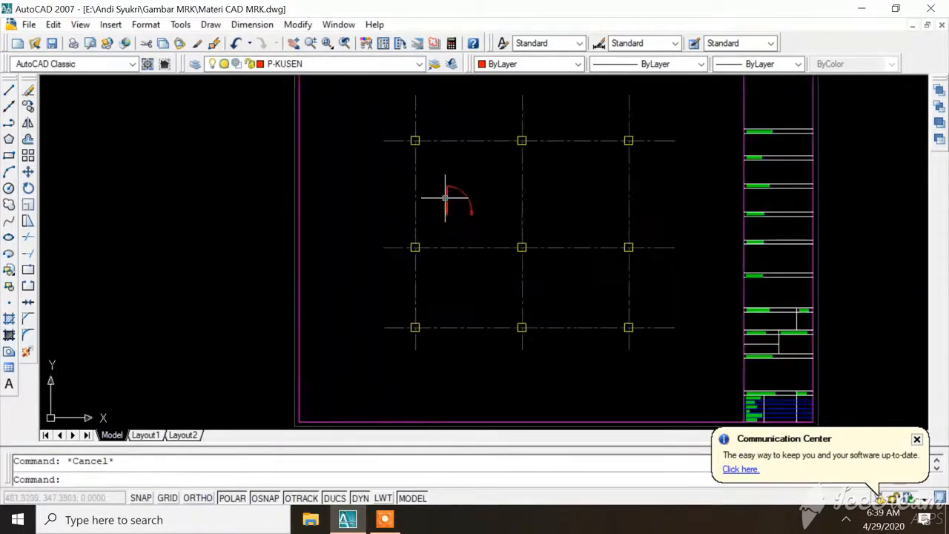
left_click(430, 160)
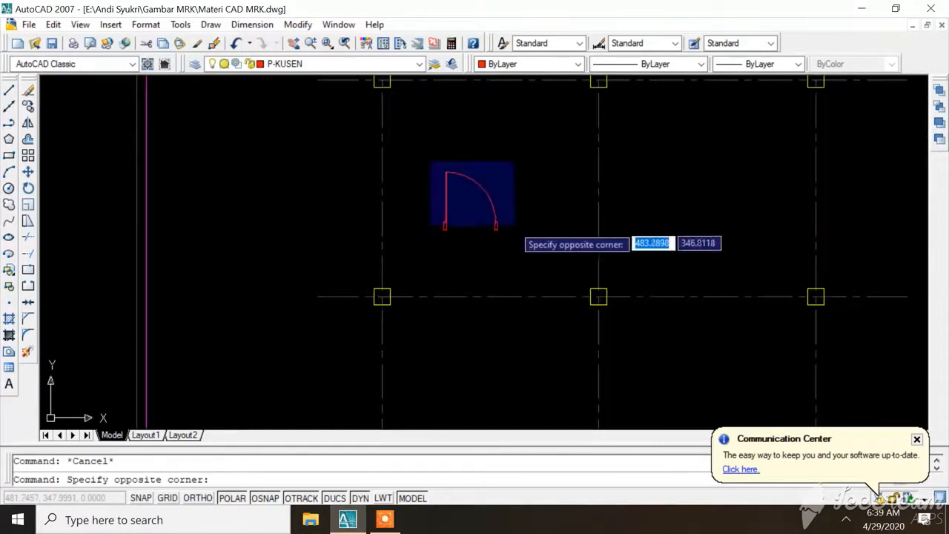
left_click(517, 231)
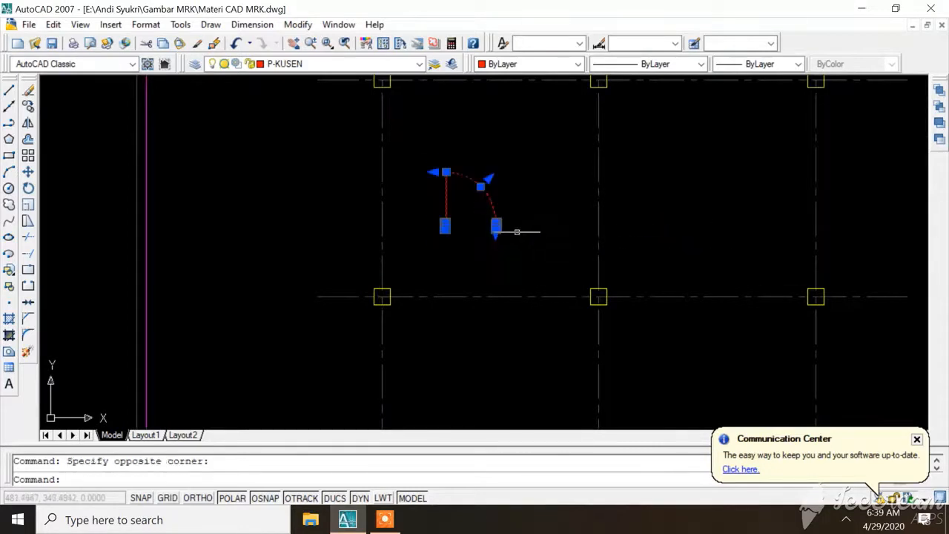
right_click(488, 196)
left_click(520, 348)
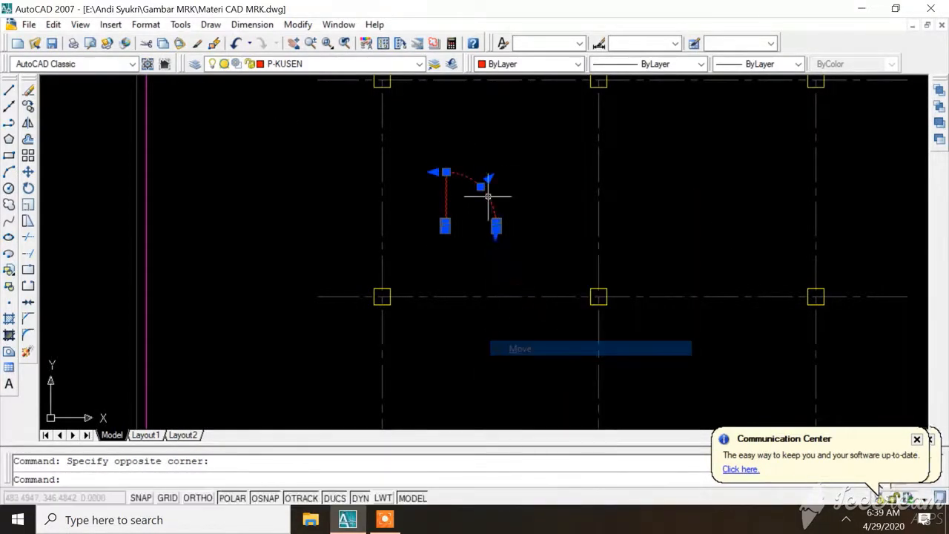
left_click(496, 218)
scroll(519, 223, "down", 5)
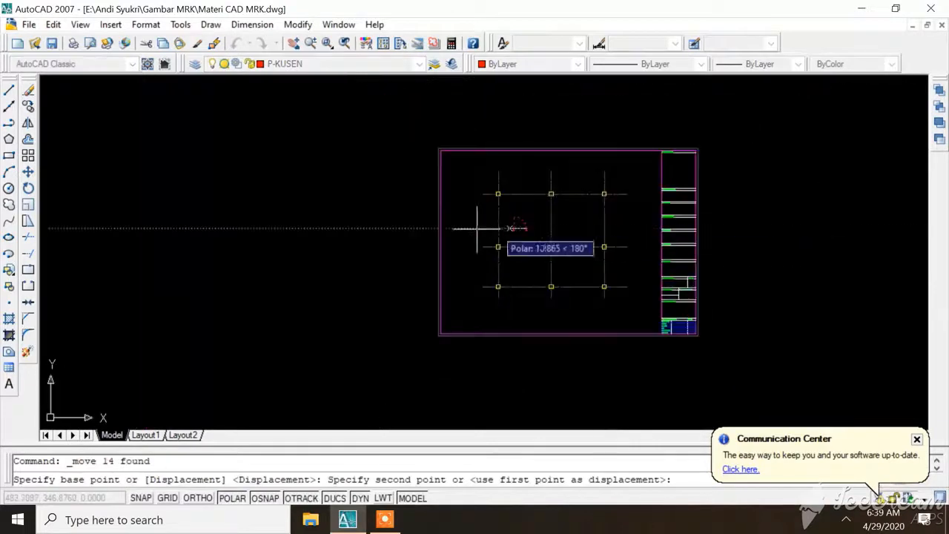
left_click(345, 210)
scroll(326, 204, "up", 5)
key("Escape")
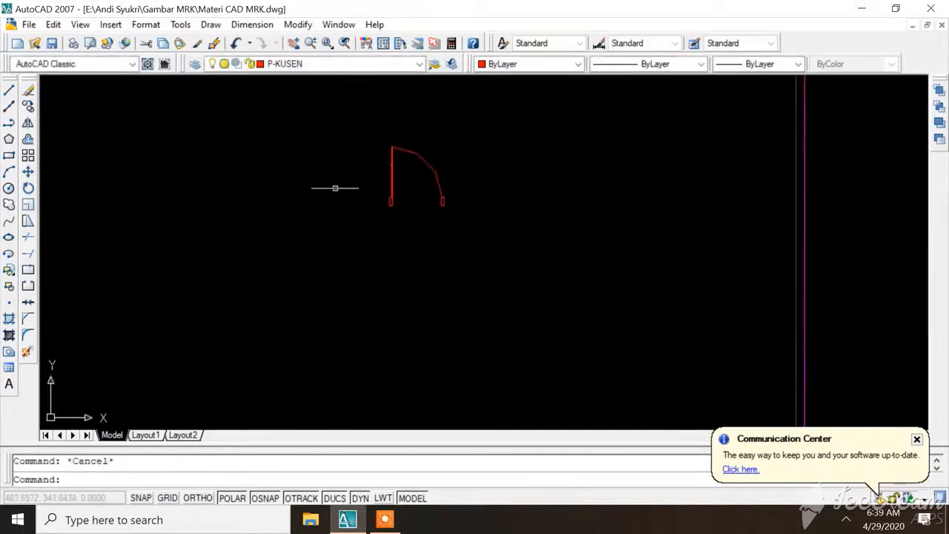
Mirror the door across a vertical line just to its left, keeping the original
left_click(361, 116)
left_click(474, 231)
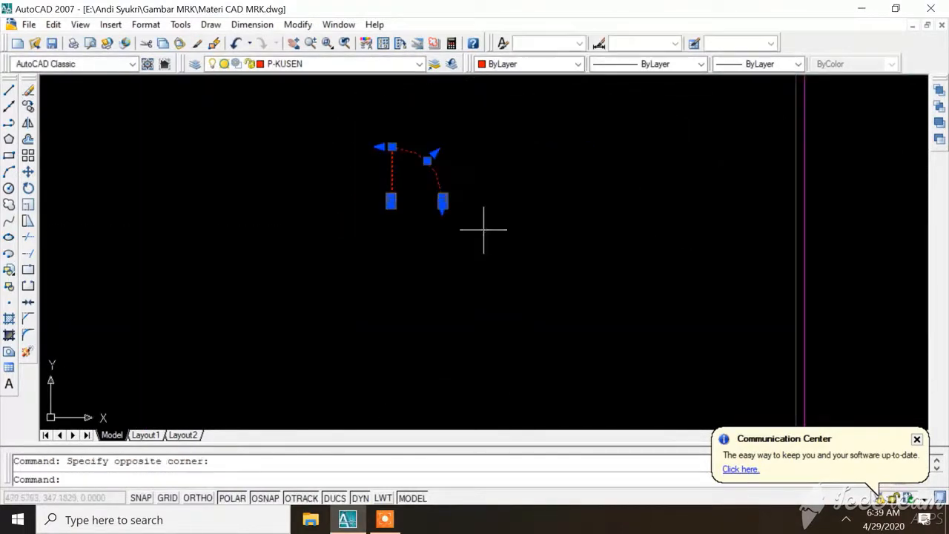
left_click(28, 122)
left_click(362, 123)
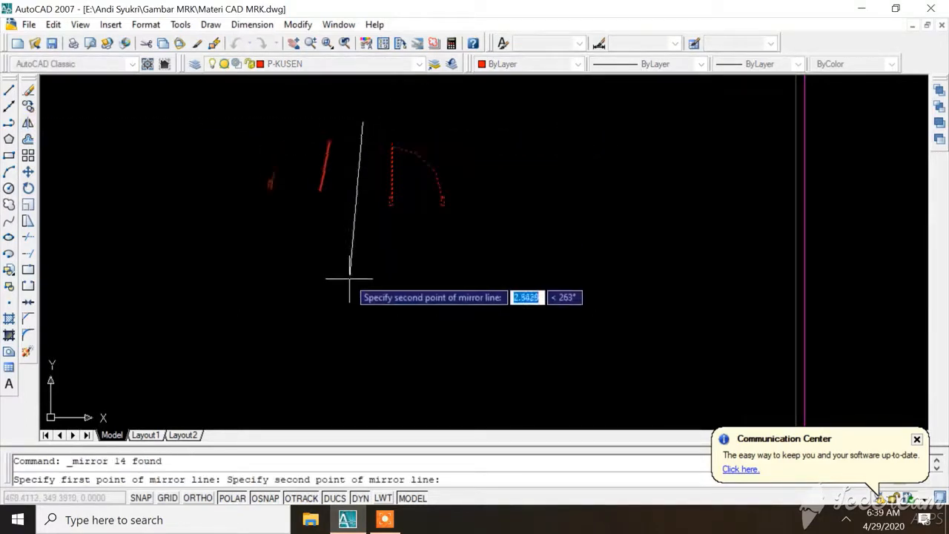
left_click(363, 298)
key("Return")
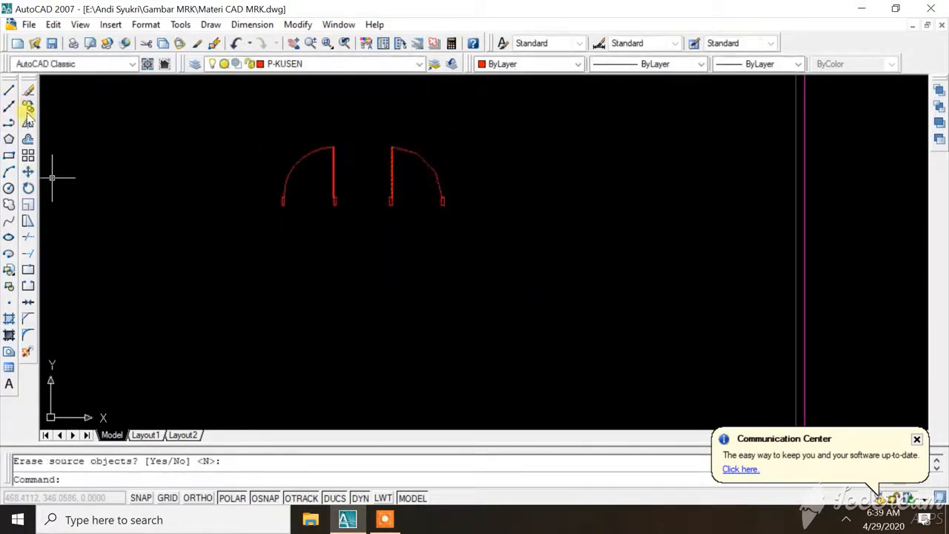
Mirror both doors across a horizontal line just below them, keeping the originals
left_click(258, 127)
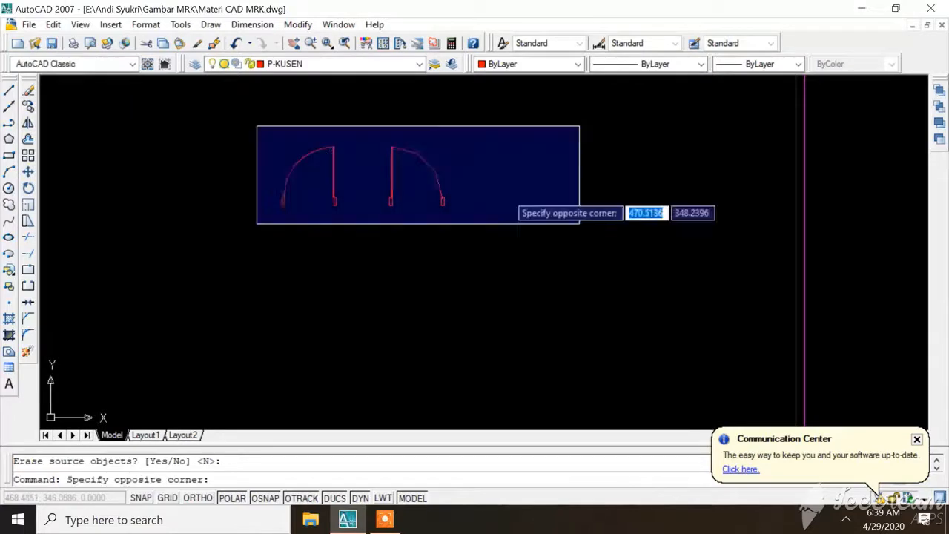
left_click(579, 225)
left_click(27, 122)
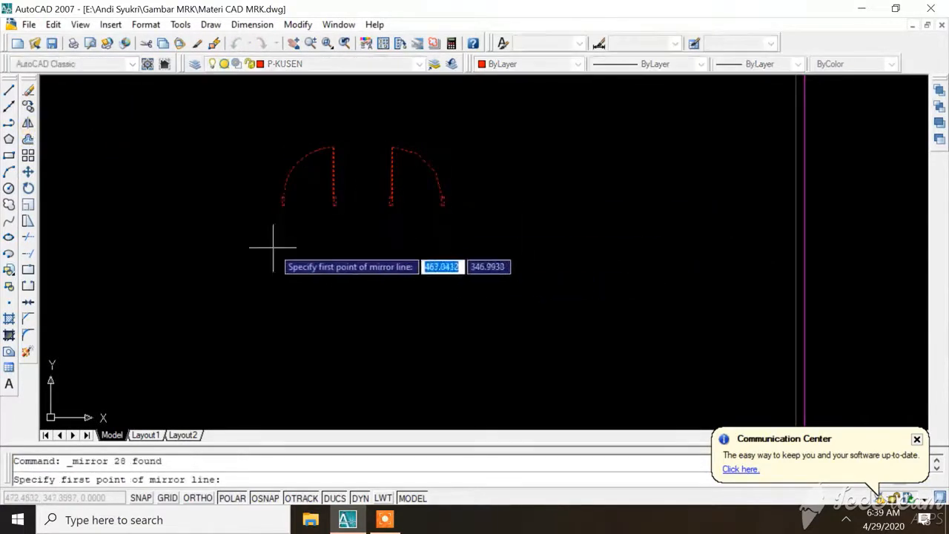
left_click(274, 223)
left_click(507, 225)
key("Return")
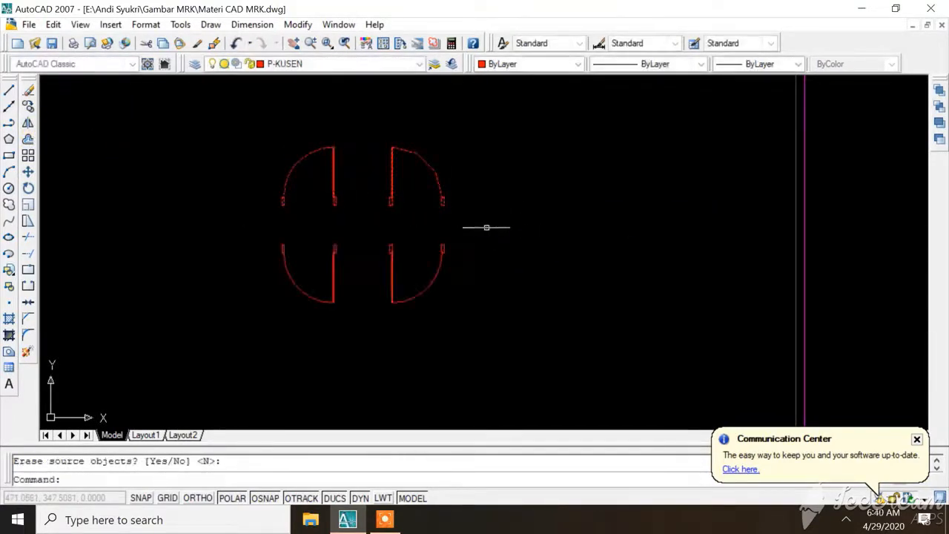
Copy the group of four doors straight down by about 4.64 units
left_click(235, 118)
left_click(554, 335)
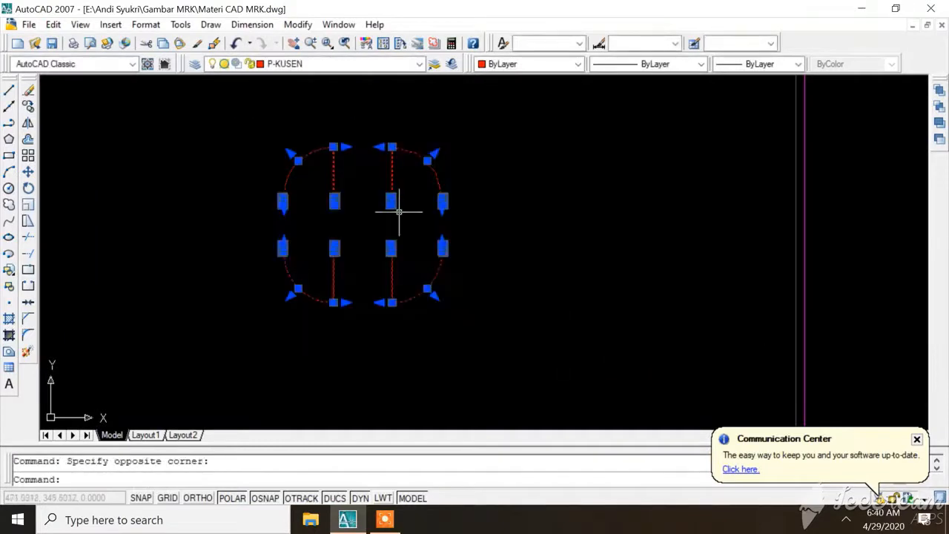
right_click(400, 197)
left_click(454, 363)
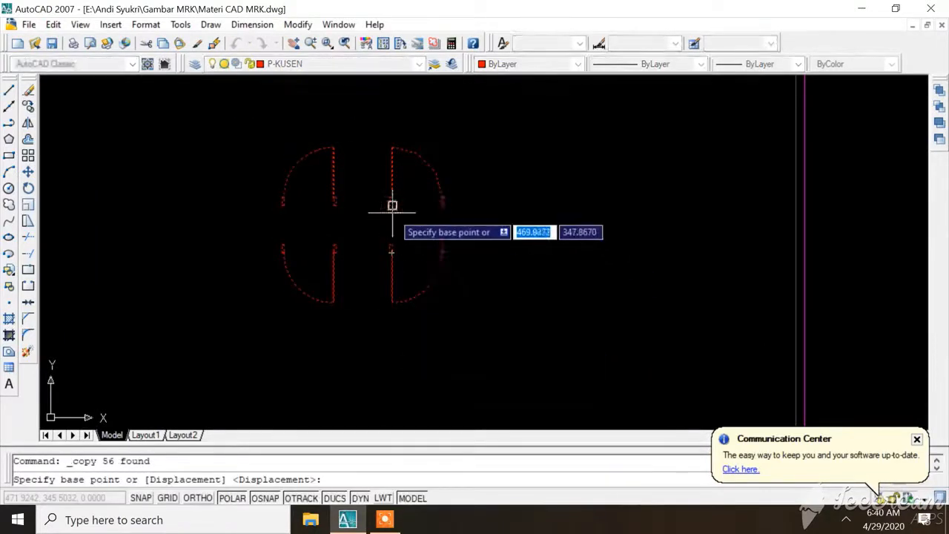
left_click(392, 205)
scroll(393, 200, "down", 4)
left_click(393, 304)
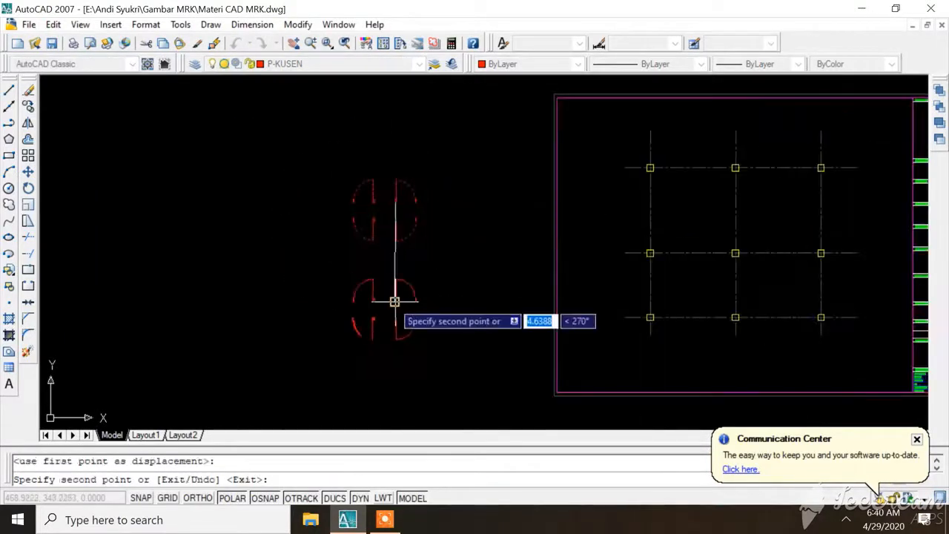
key("Escape")
Rotate the lower group of four doors a quarter turn clockwise about a point near its centre
left_click(331, 272)
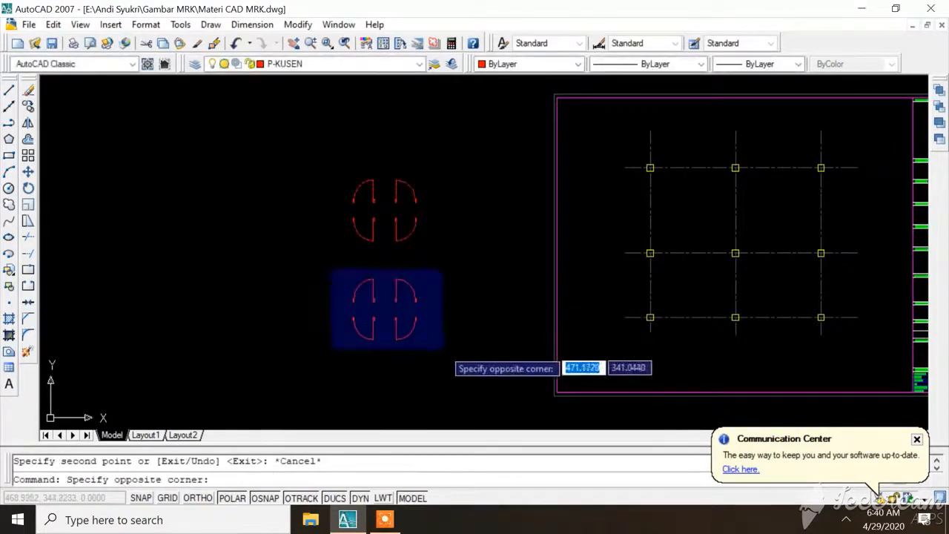
left_click(442, 348)
right_click(401, 315)
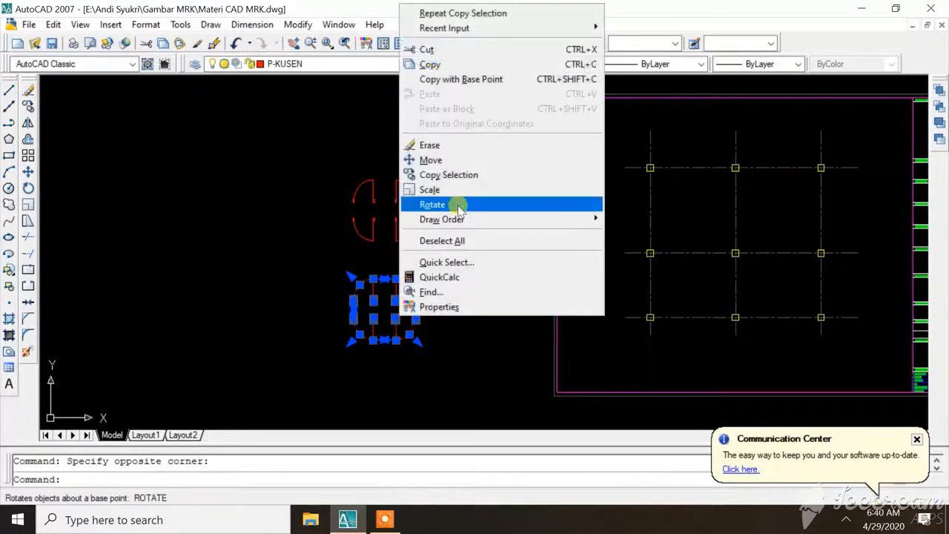
left_click(457, 204)
left_click(385, 302)
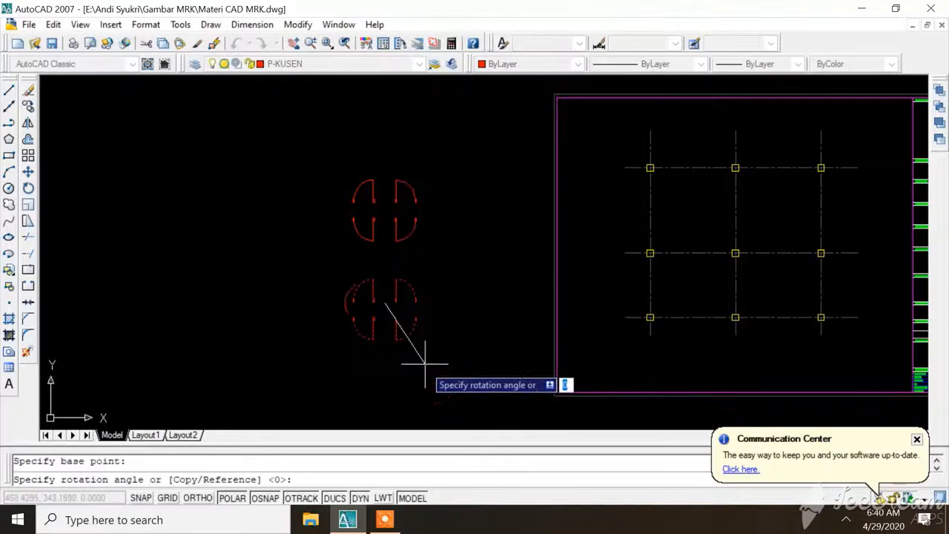
left_click(385, 387)
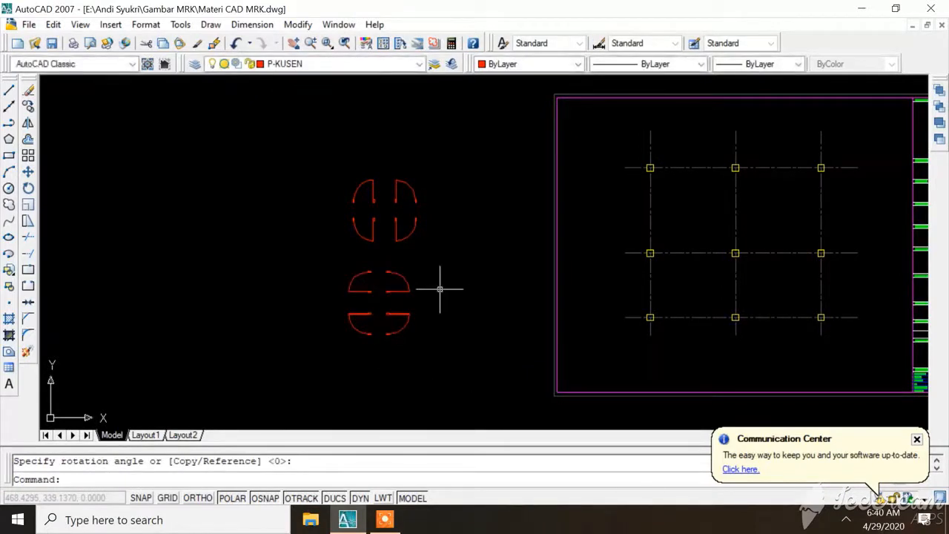
key("Escape")
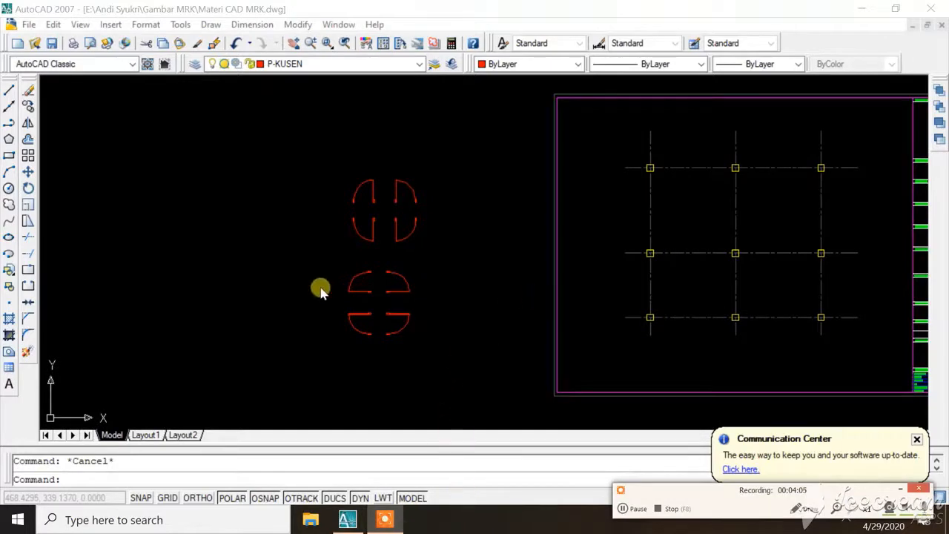
scroll(318, 287, "down", 1)
scroll(488, 274, "up", 2)
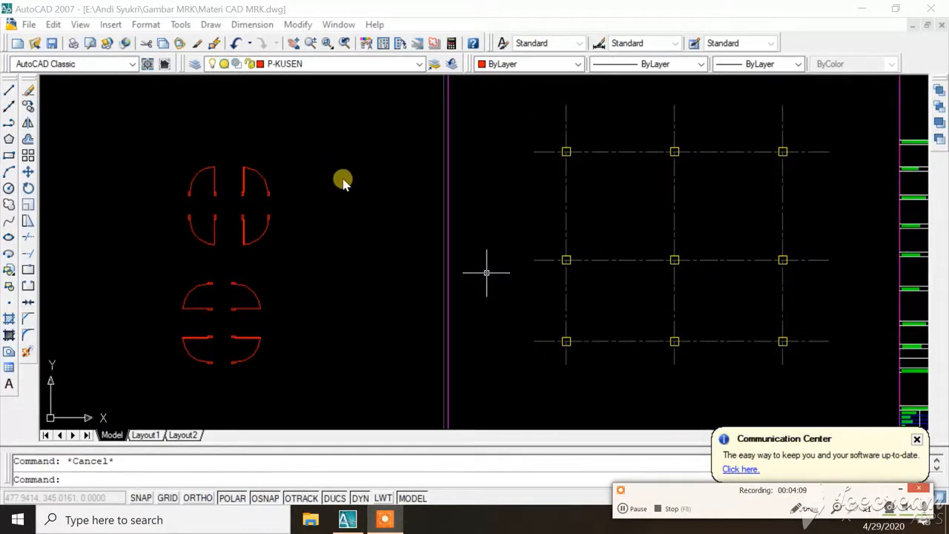
left_click(361, 200)
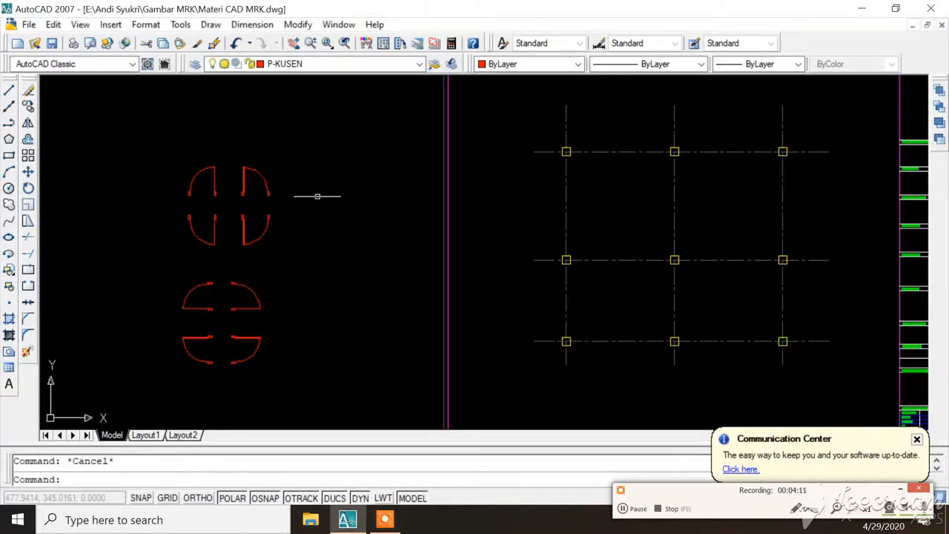
scroll(409, 204, "down", 1)
scroll(504, 170, "up", 2)
scroll(511, 176, "down", 2)
scroll(570, 244, "up", 2)
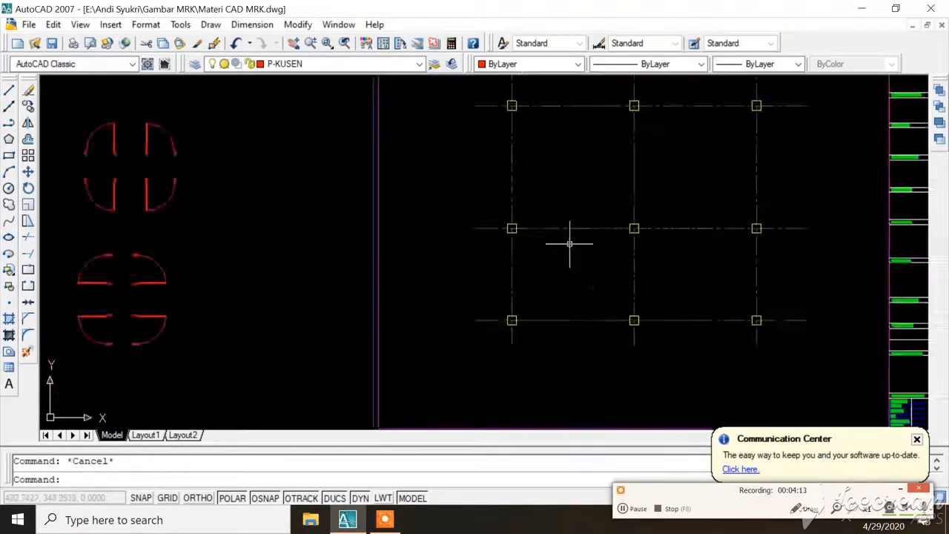
scroll(568, 248, "down", 1)
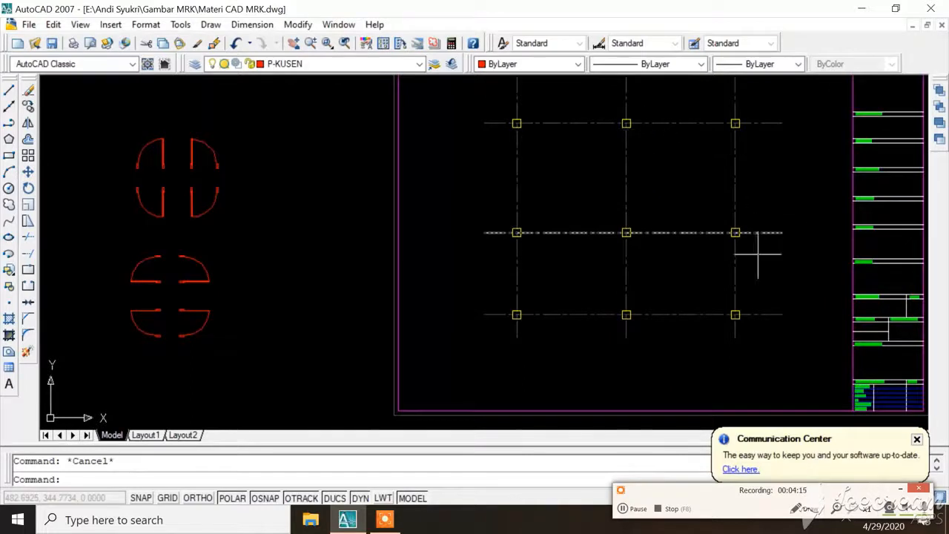
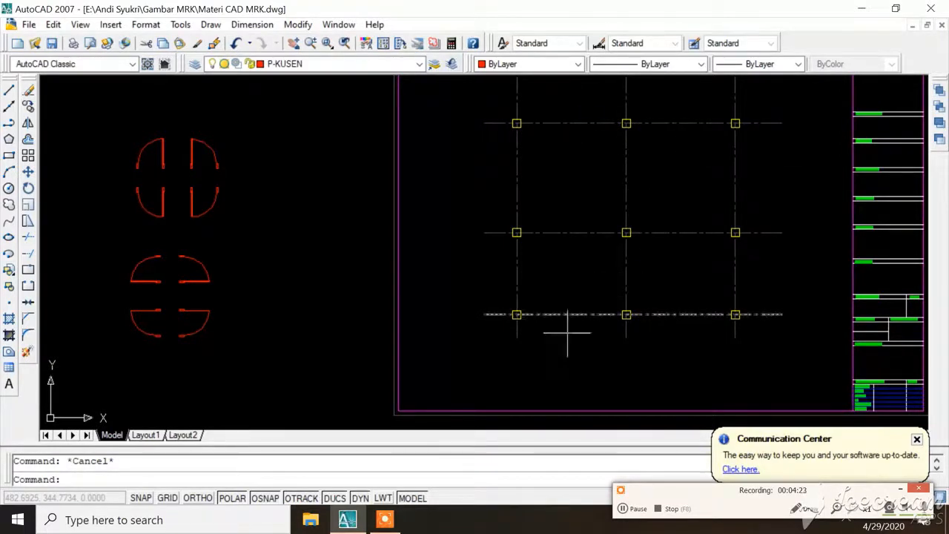
scroll(164, 209, "up", 2)
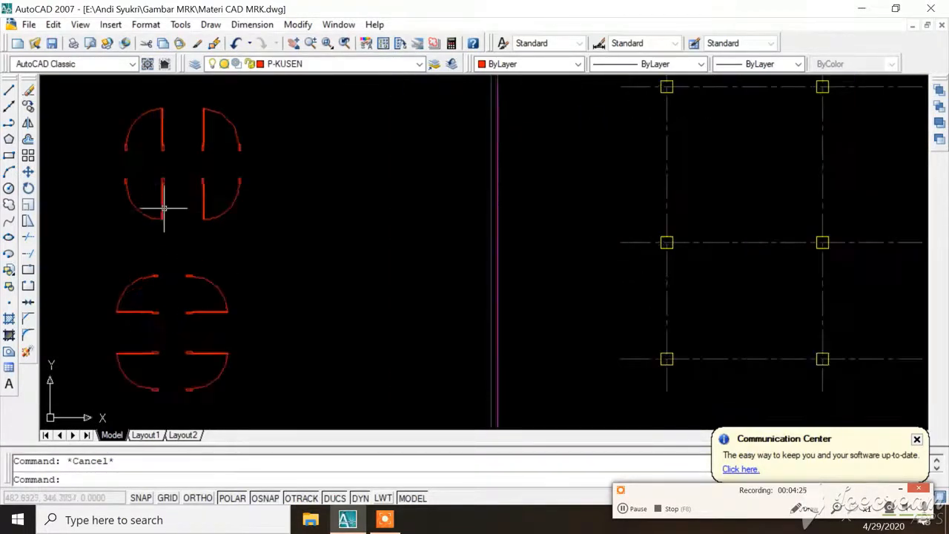
left_click(100, 171)
left_click(190, 236)
right_click(156, 191)
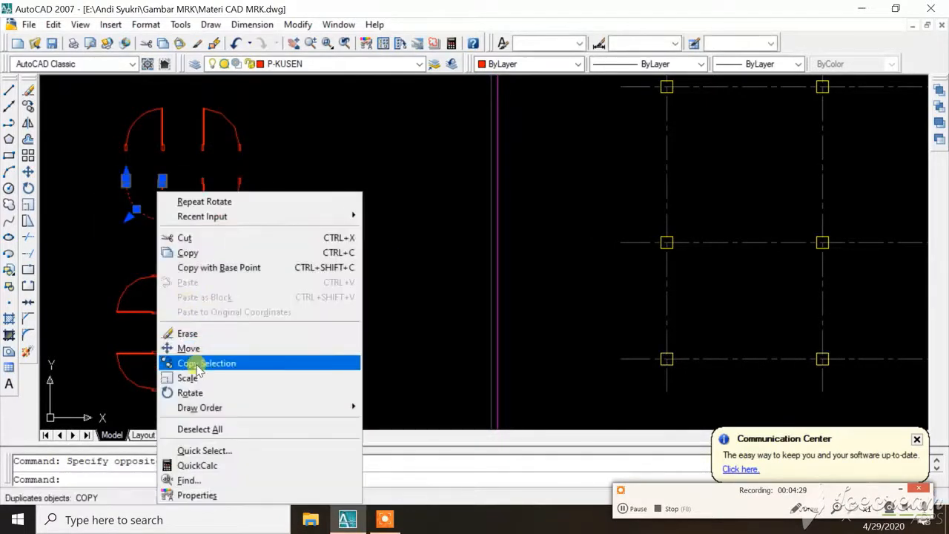
left_click(190, 348)
key("Escape")
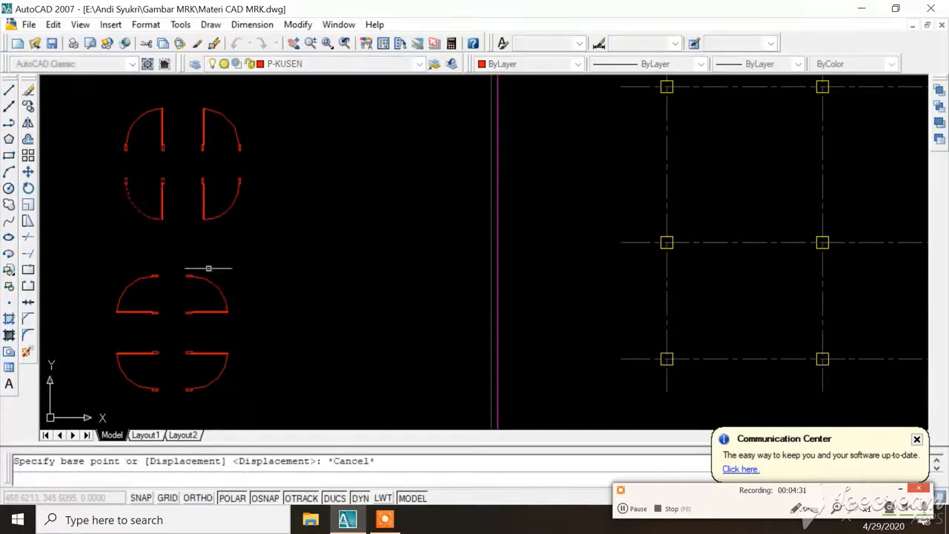
Copy the lower-left door of the upper group by its hinge jamb's right midpoint onto the left edge midpoint of the top-row middle column
left_click(108, 169)
left_click(163, 221)
right_click(152, 194)
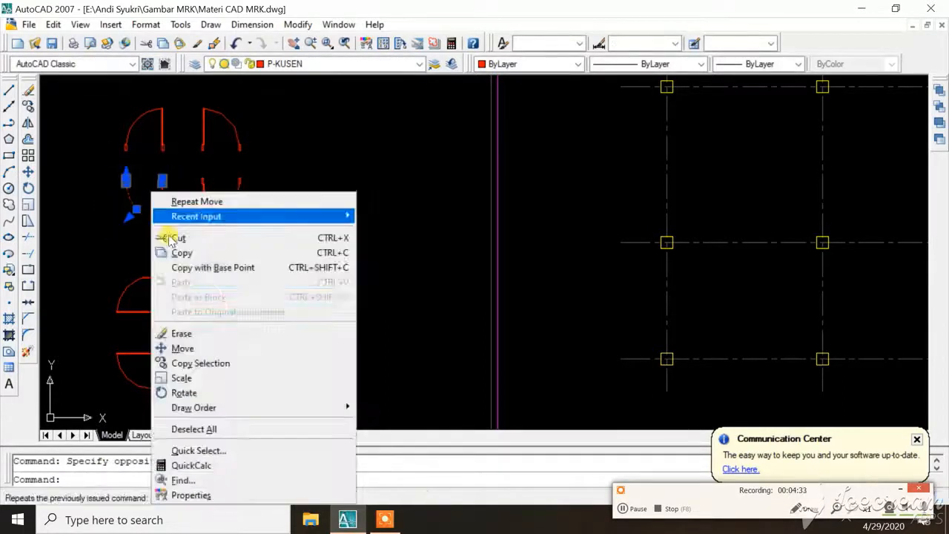
left_click(182, 363)
scroll(156, 175, "up", 5)
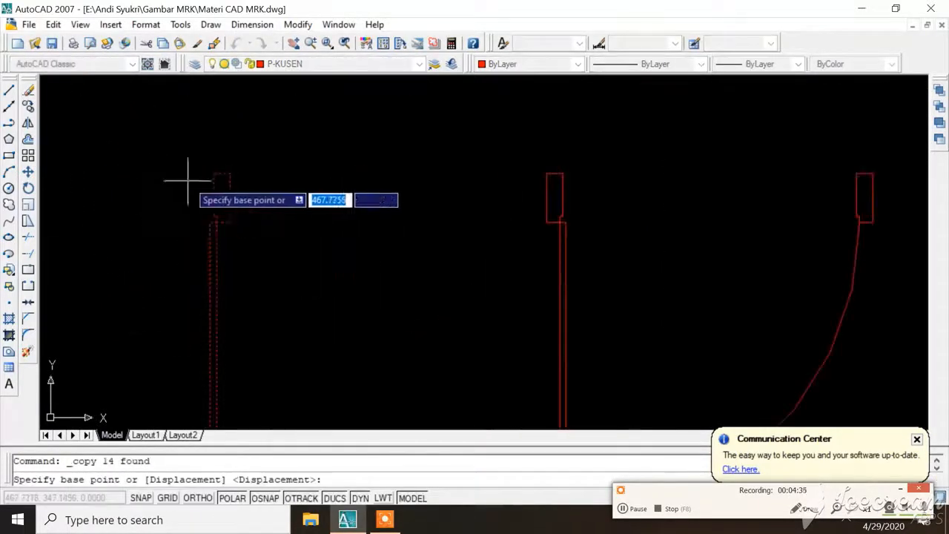
left_click(228, 198)
scroll(129, 187, "down", 12)
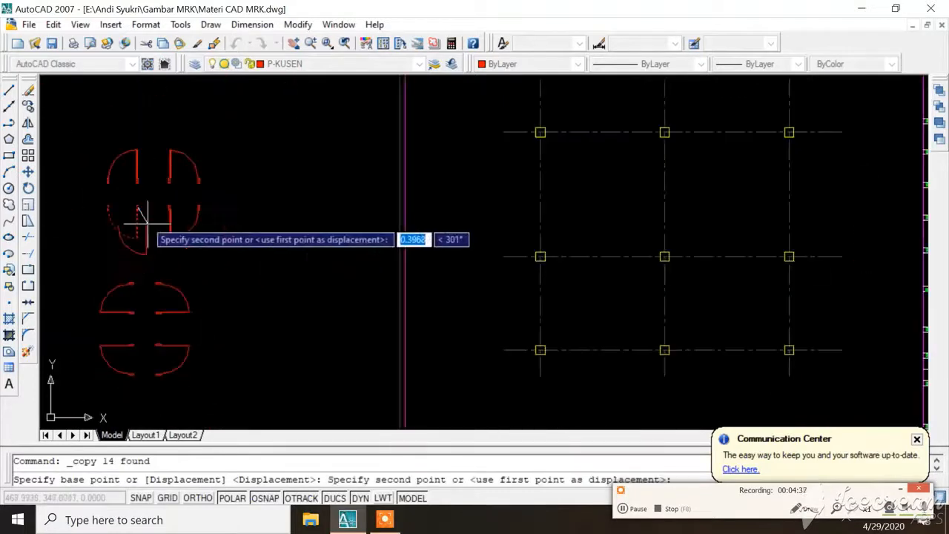
scroll(286, 207, "up", 3)
scroll(527, 185, "up", 5)
scroll(339, 180, "down", 3)
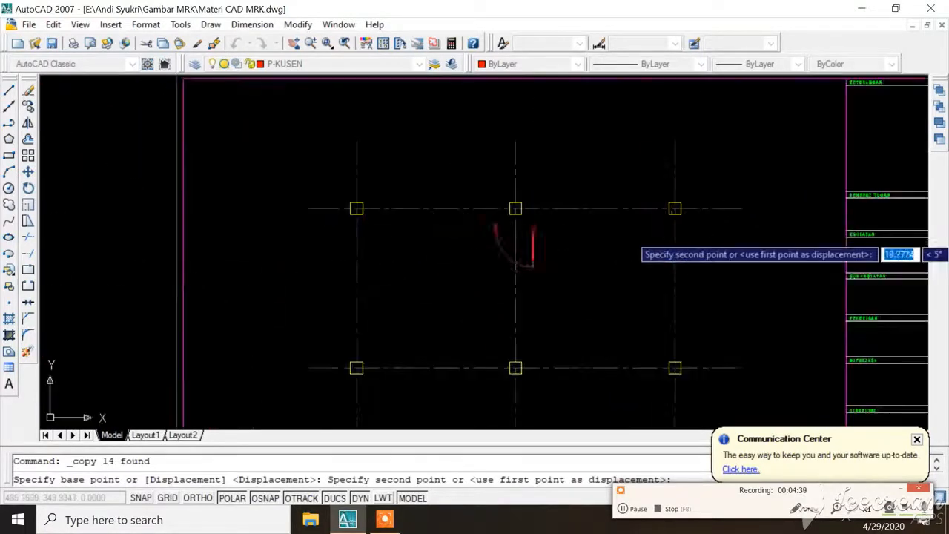
scroll(519, 223, "up", 5)
scroll(403, 231, "up", 3)
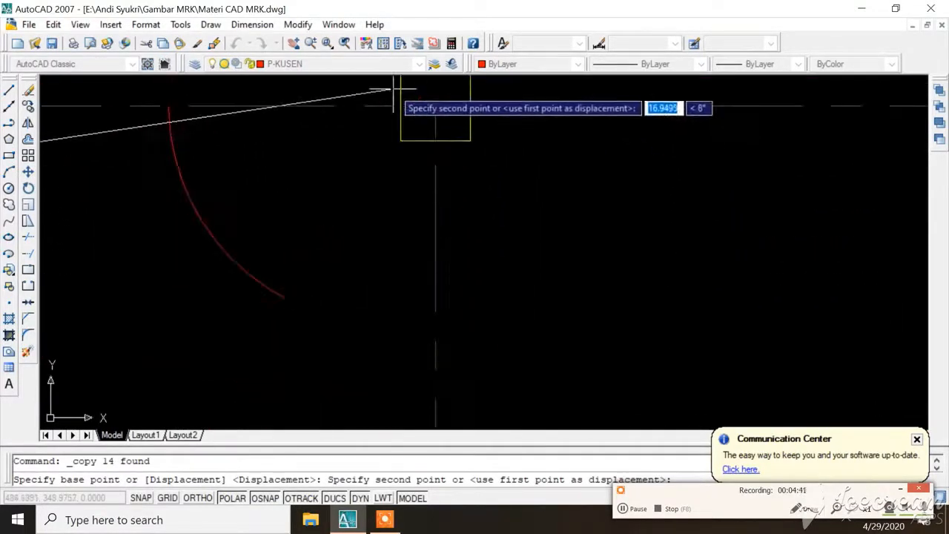
left_click(400, 106)
scroll(534, 149, "down", 6)
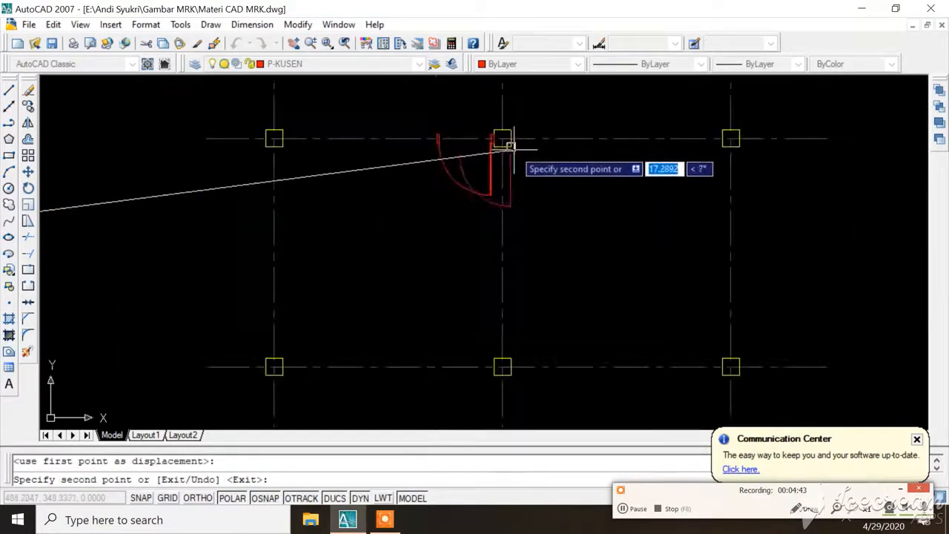
key("Escape")
Copy the upper-right door of the lower group by its hinge jamb's bottom midpoint onto the top edge midpoint of the grid's centre column
scroll(502, 180, "up", 2)
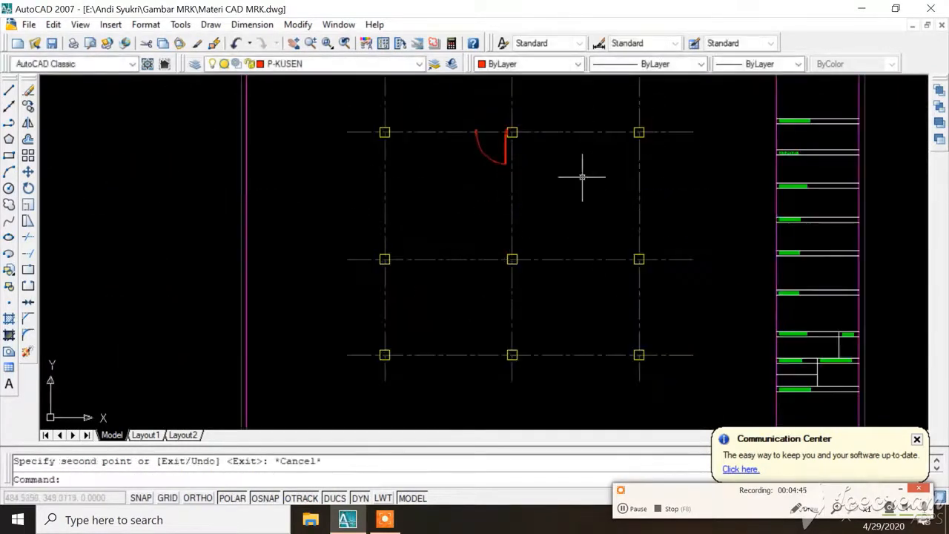
scroll(582, 177, "down", 5)
scroll(568, 185, "up", 4)
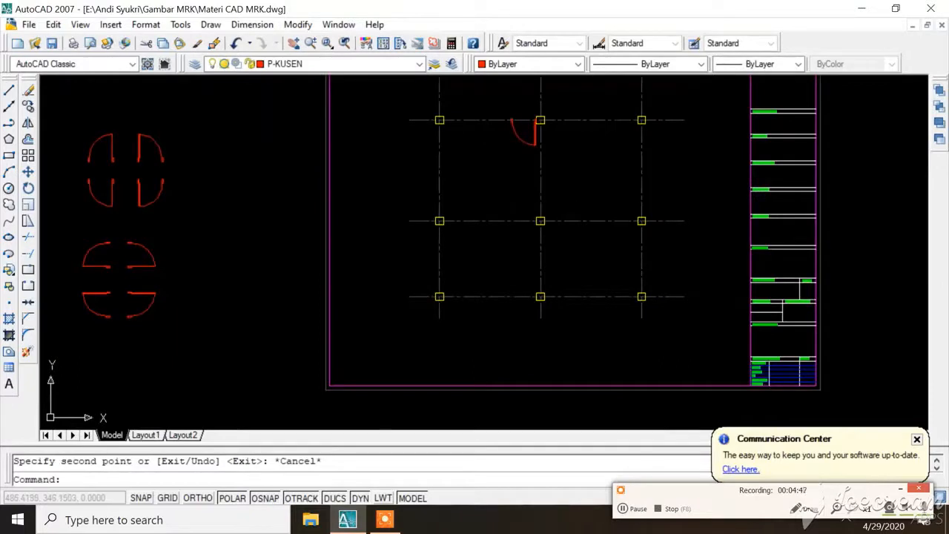
left_click(127, 237)
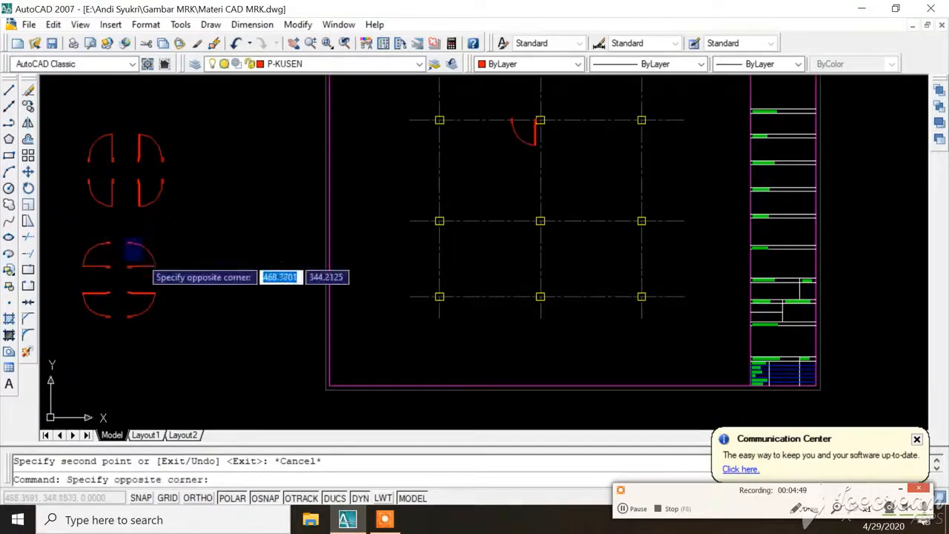
left_click(184, 283)
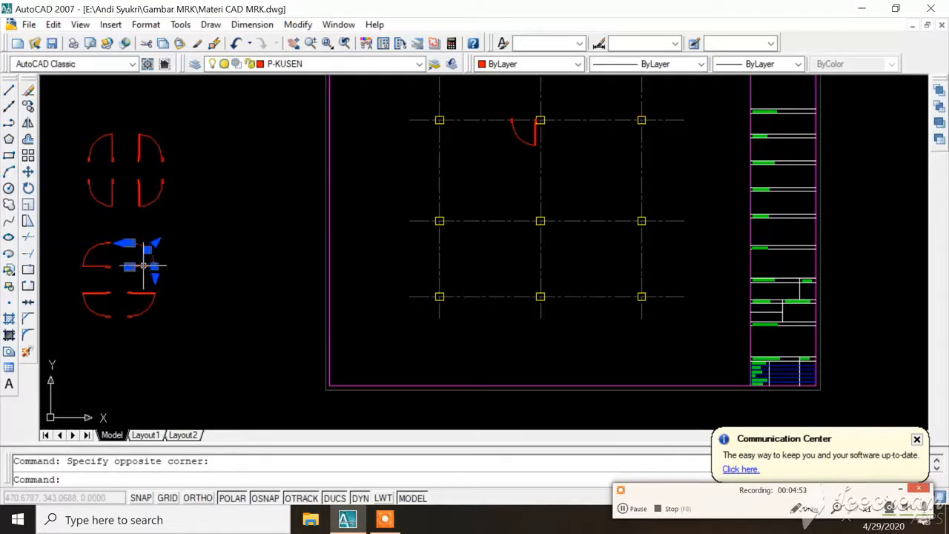
right_click(143, 265)
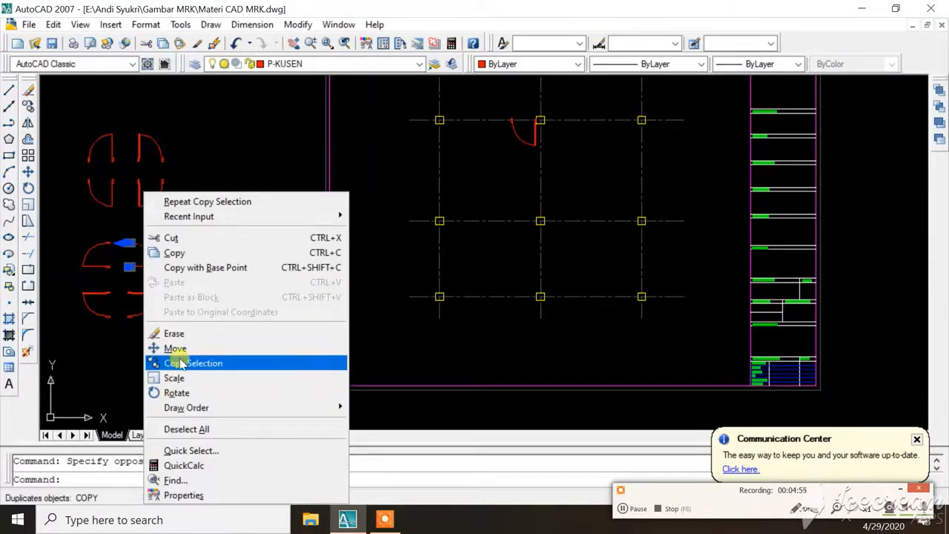
left_click(180, 363)
scroll(115, 270, "up", 5)
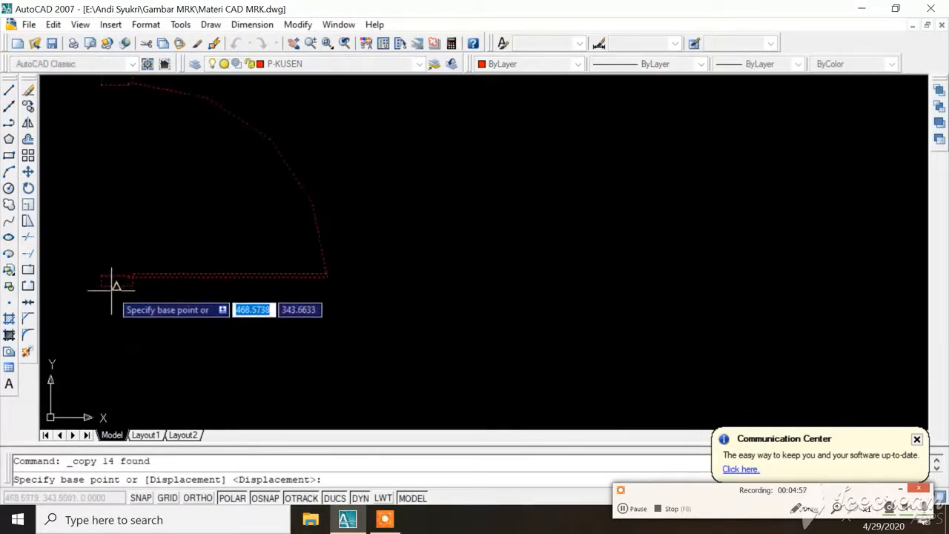
left_click(111, 289)
scroll(122, 289, "down", 8)
scroll(481, 258, "up", 3)
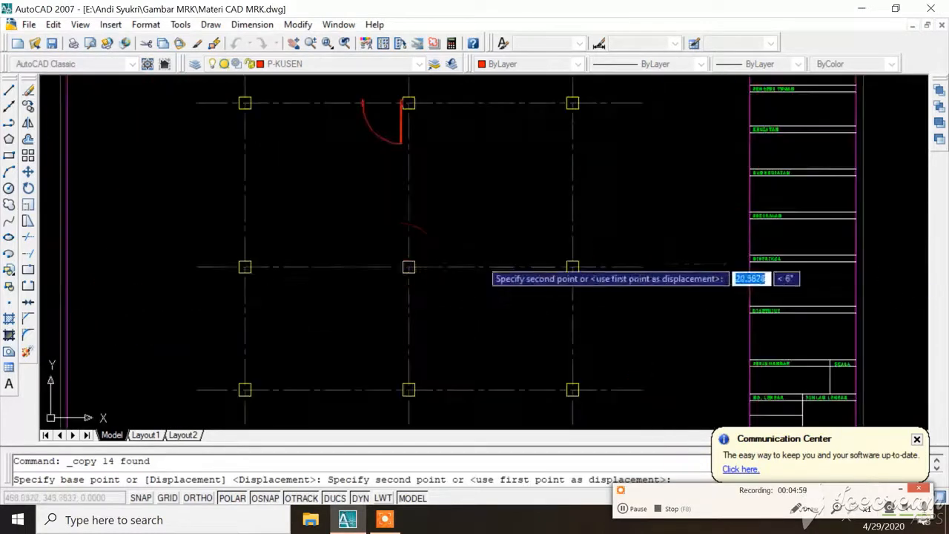
scroll(404, 263, "up", 5)
scroll(413, 256, "down", 5)
left_click(527, 254)
key("Escape")
scroll(527, 229, "up", 5)
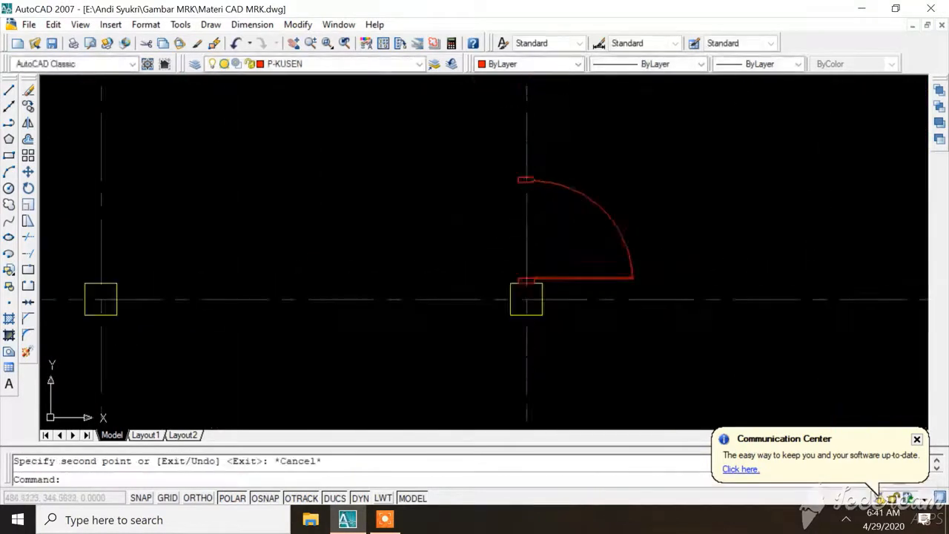
scroll(541, 195, "down", 5)
scroll(534, 258, "up", 3)
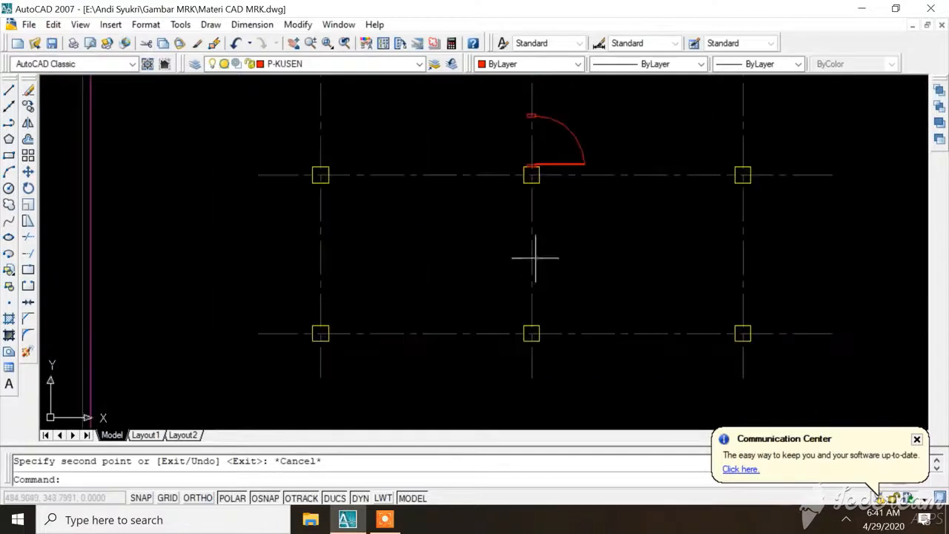
scroll(542, 230, "down", 2)
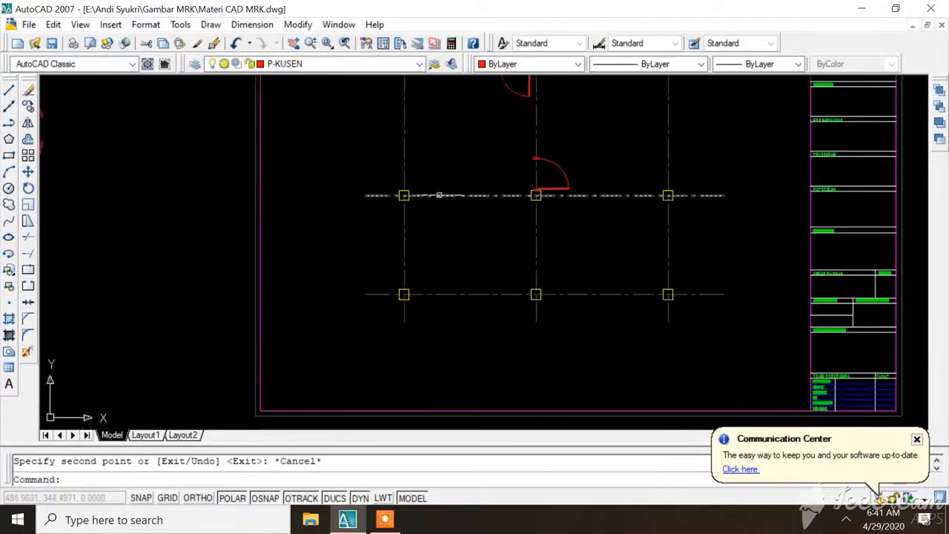
scroll(519, 185, "up", 2)
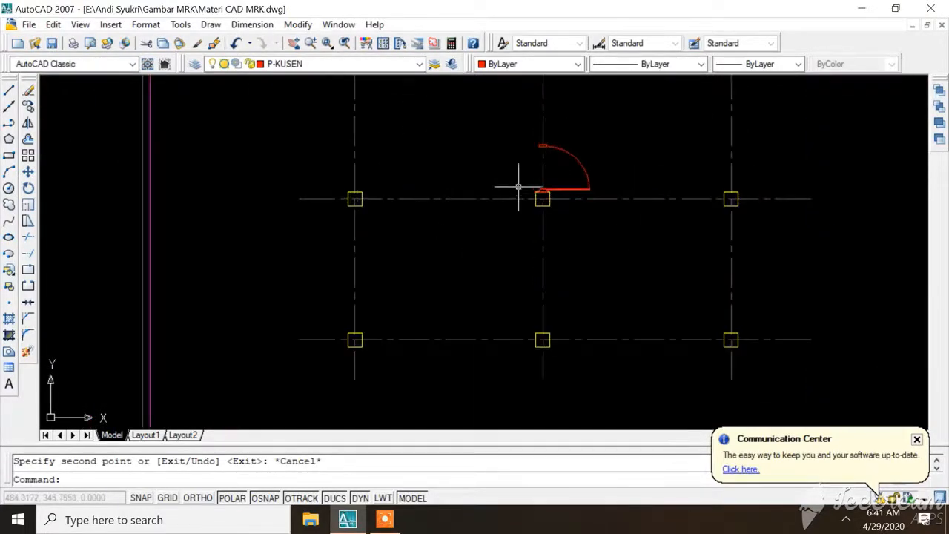
scroll(494, 235, "down", 2)
scroll(467, 227, "up", 3)
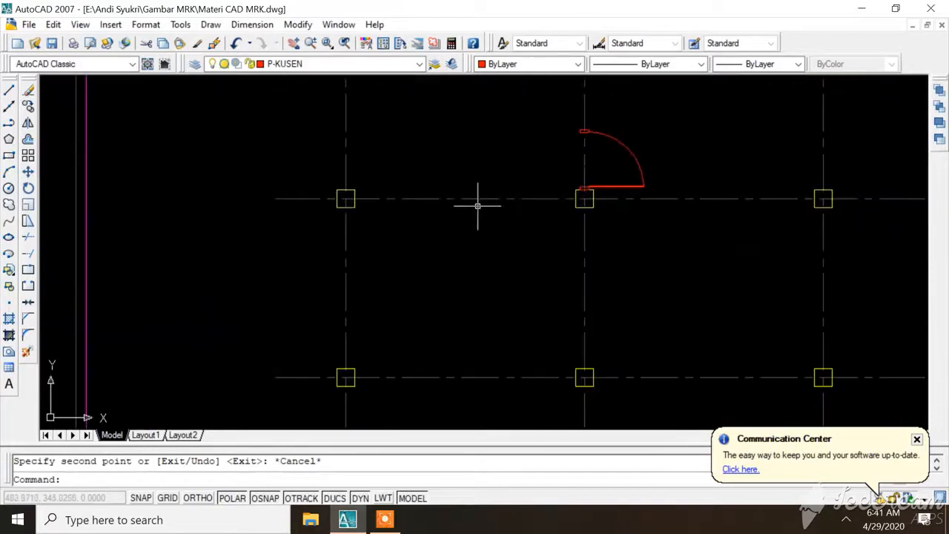
scroll(477, 206, "down", 4)
scroll(489, 223, "up", 3)
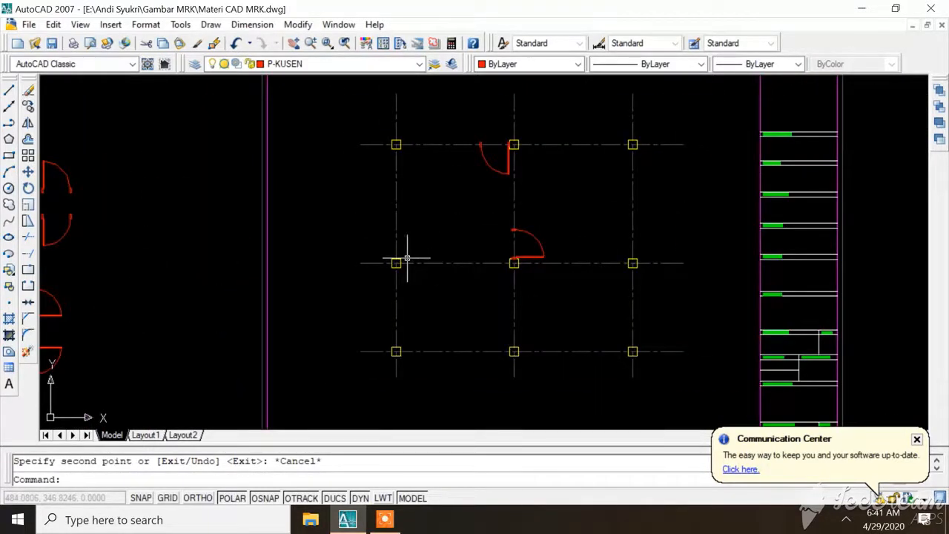
Copy the lower-right door of the upper group by its hinge jamb's left midpoint onto the right edge midpoint of the middle row's left column
scroll(454, 256, "down", 1)
scroll(147, 283, "up", 2)
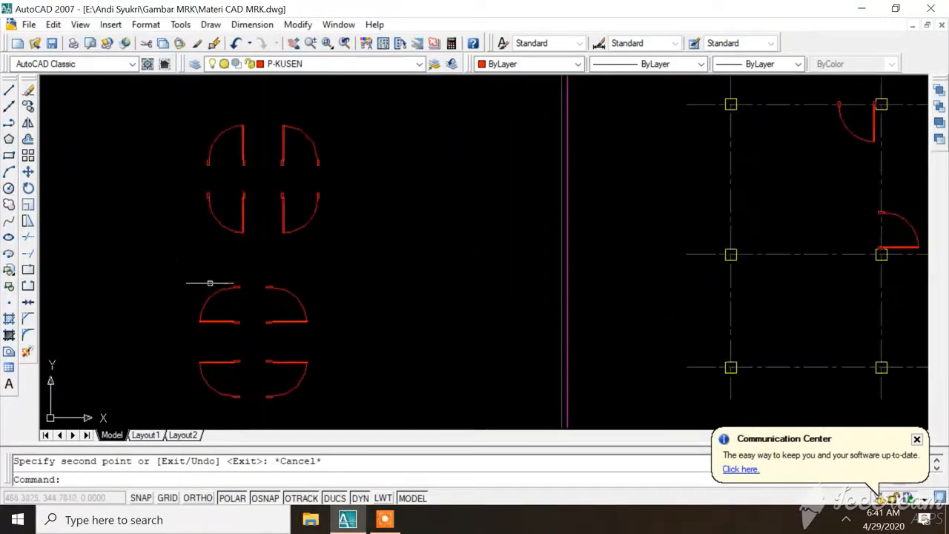
left_click(266, 186)
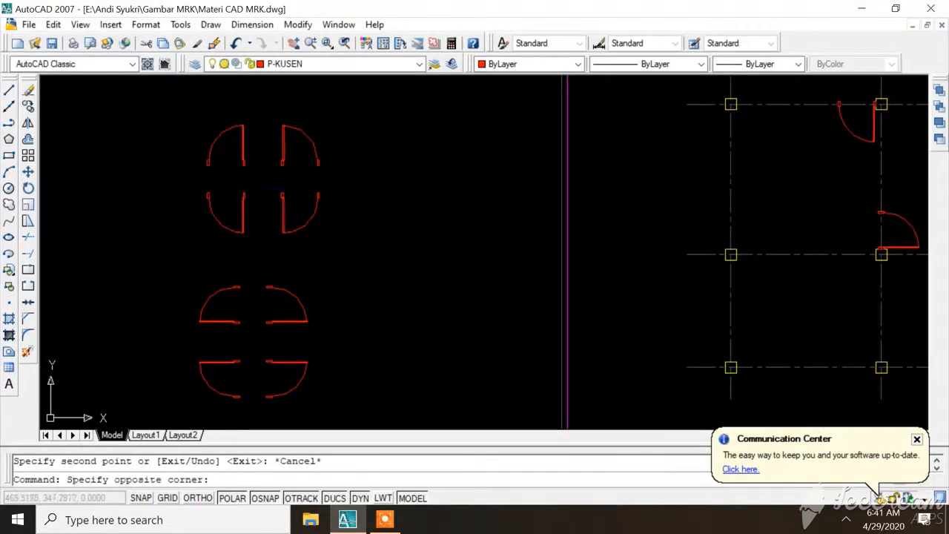
left_click(360, 267)
right_click(282, 192)
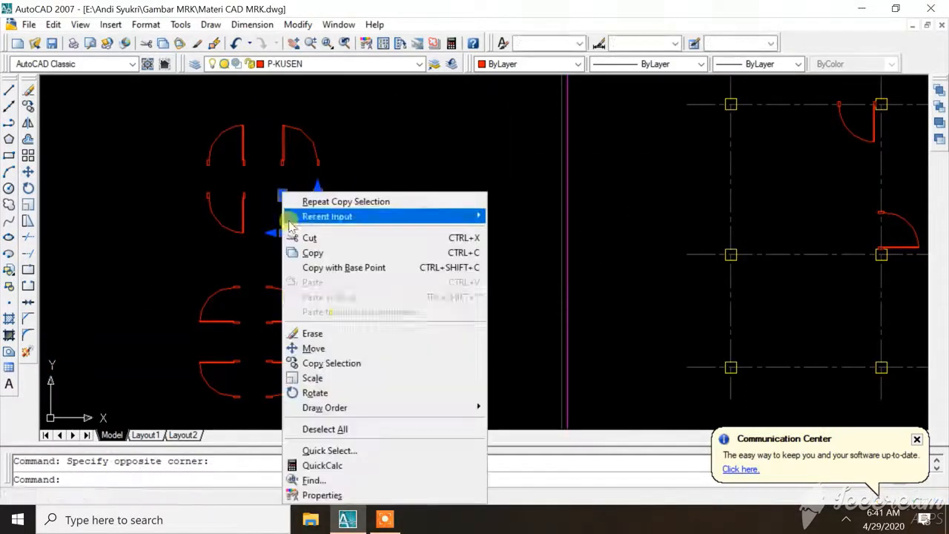
left_click(333, 363)
scroll(274, 196, "up", 3)
left_click(297, 196)
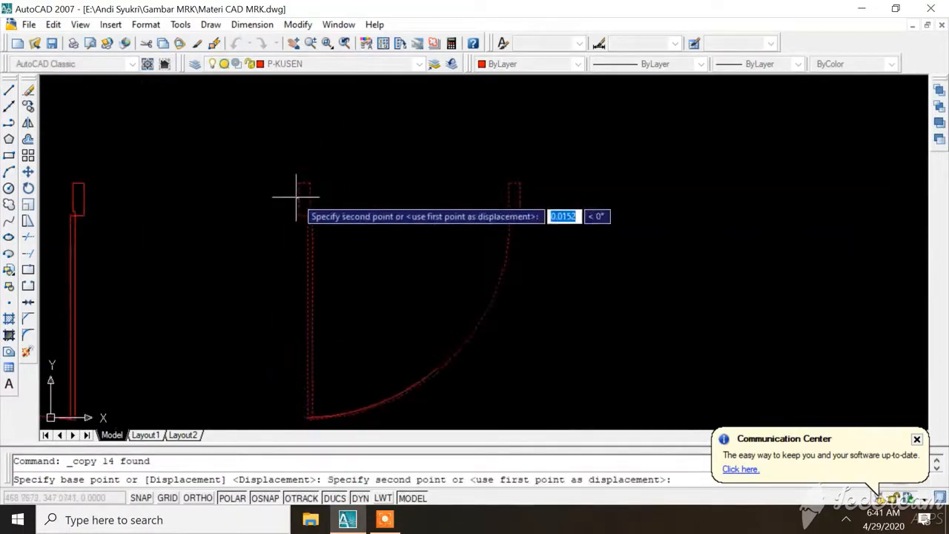
scroll(345, 240, "down", 3)
scroll(602, 272, "up", 4)
scroll(598, 277, "down", 2)
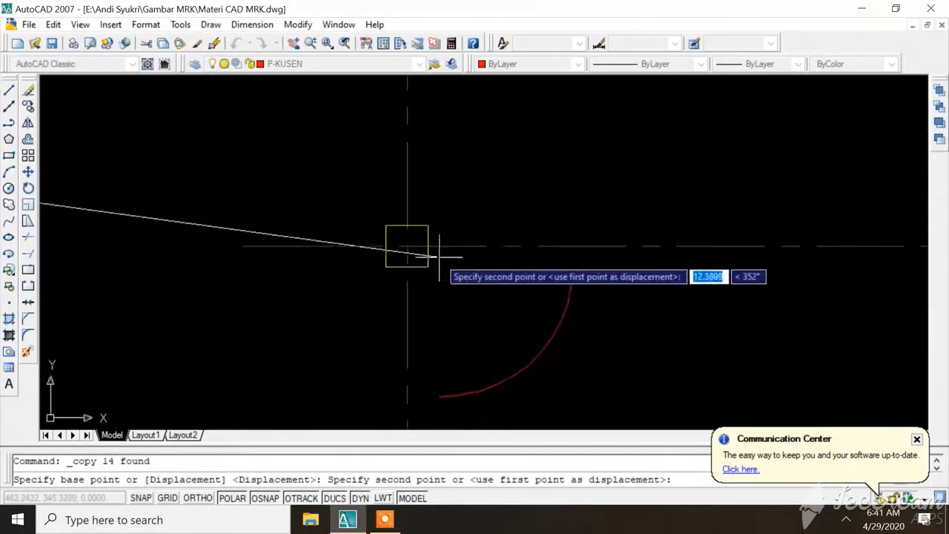
left_click(428, 246)
scroll(530, 208, "down", 3)
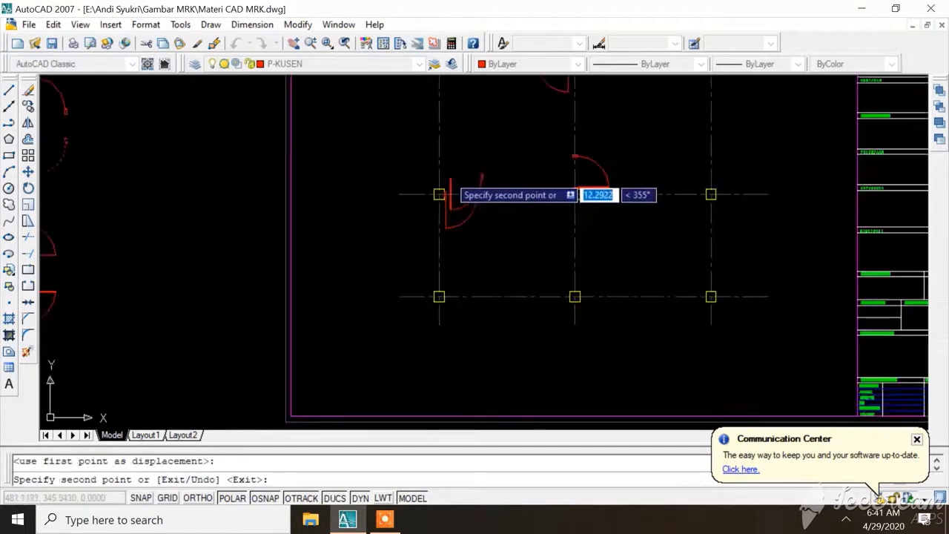
key("Escape")
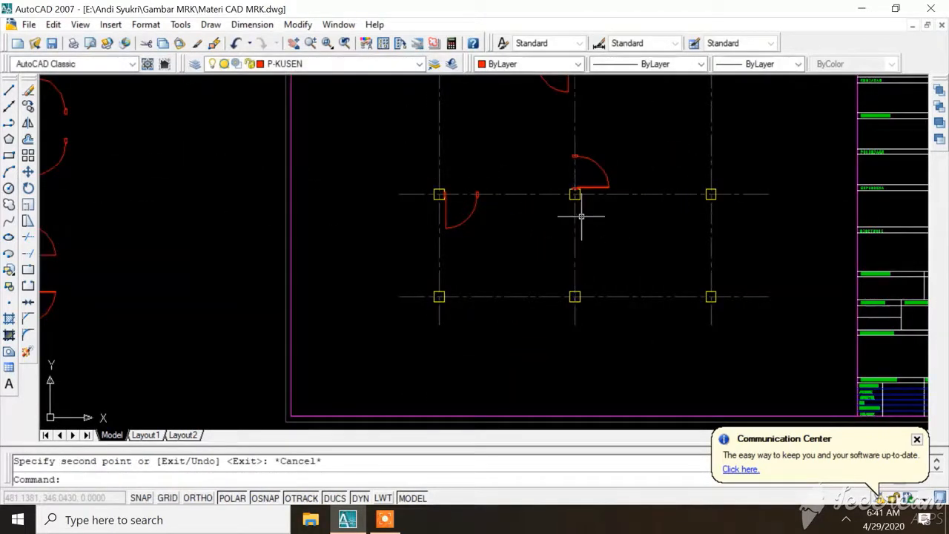
Copy the lower-right door of the lower group by its hinge jamb's top midpoint onto the bottom edge midpoint of the grid's centre column
scroll(666, 212, "down", 2)
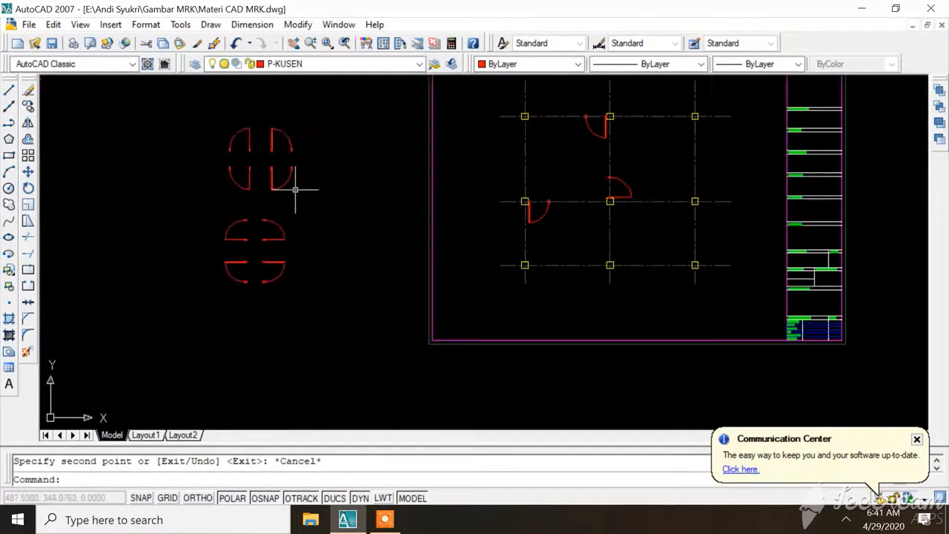
scroll(295, 190, "up", 2)
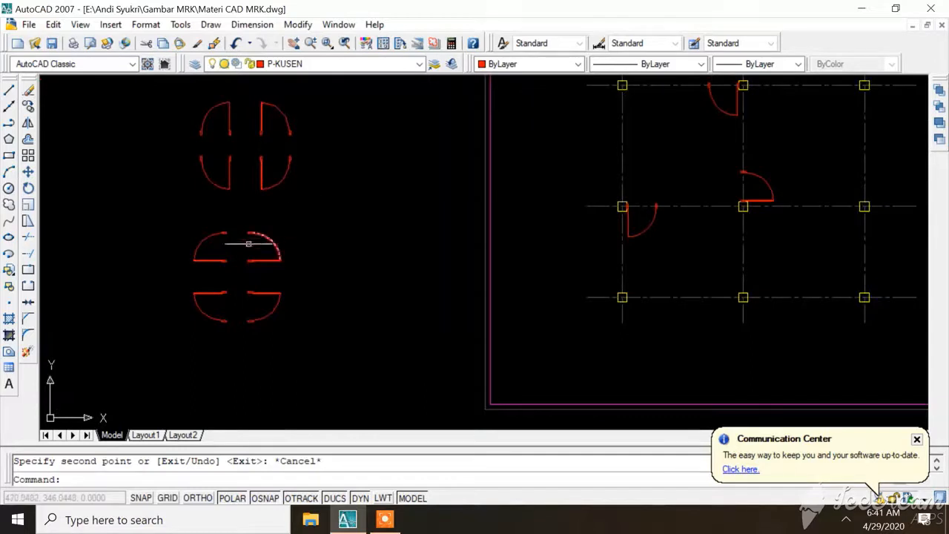
left_click(242, 280)
left_click(343, 356)
right_click(299, 320)
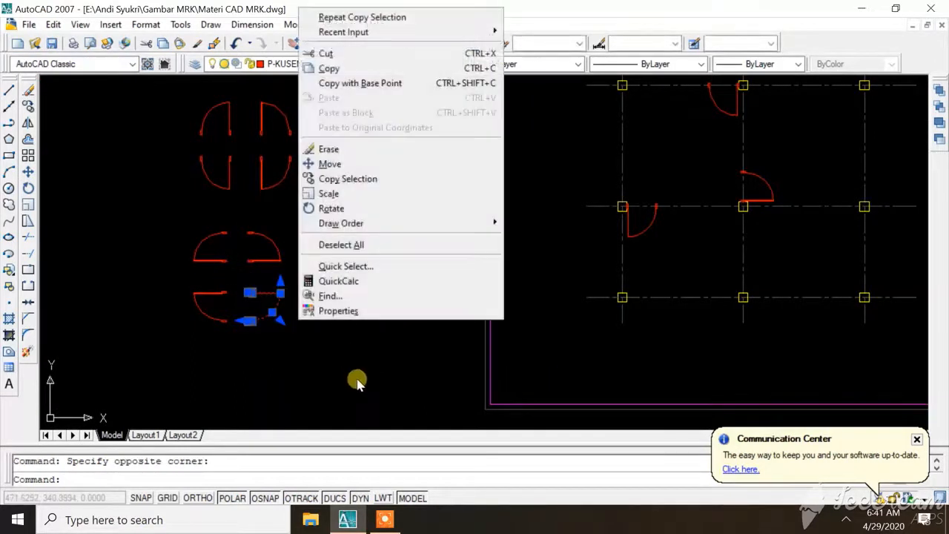
left_click(339, 179)
scroll(248, 289, "up", 4)
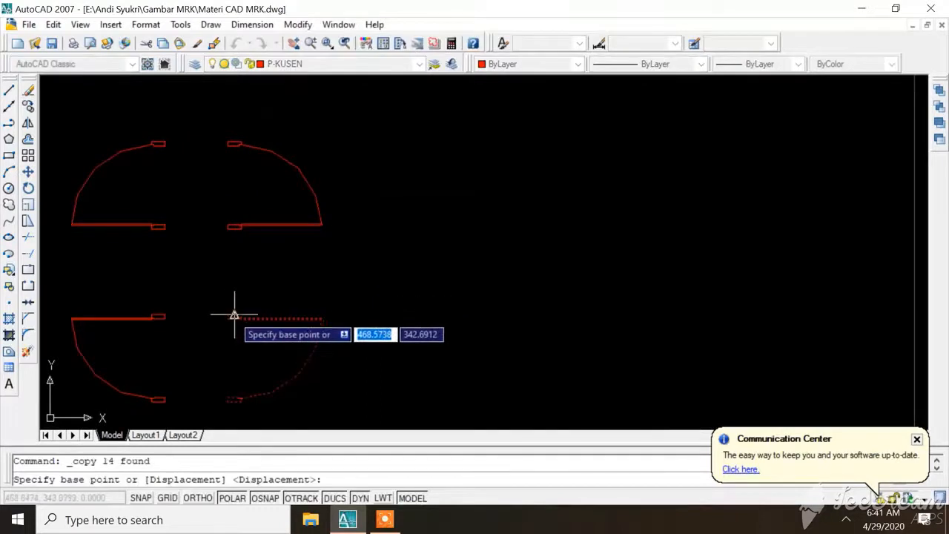
left_click(235, 315)
scroll(205, 271, "down", 4)
scroll(858, 244, "up", 5)
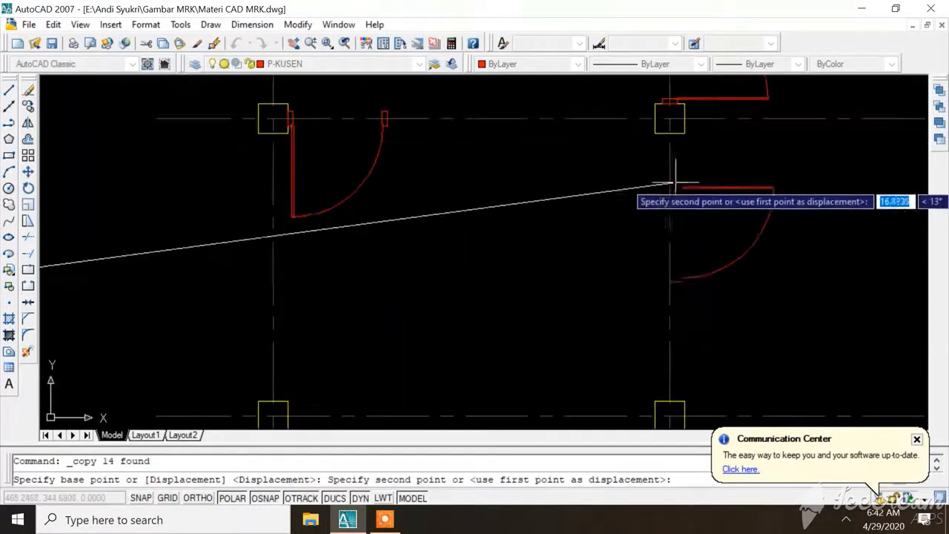
left_click(670, 138)
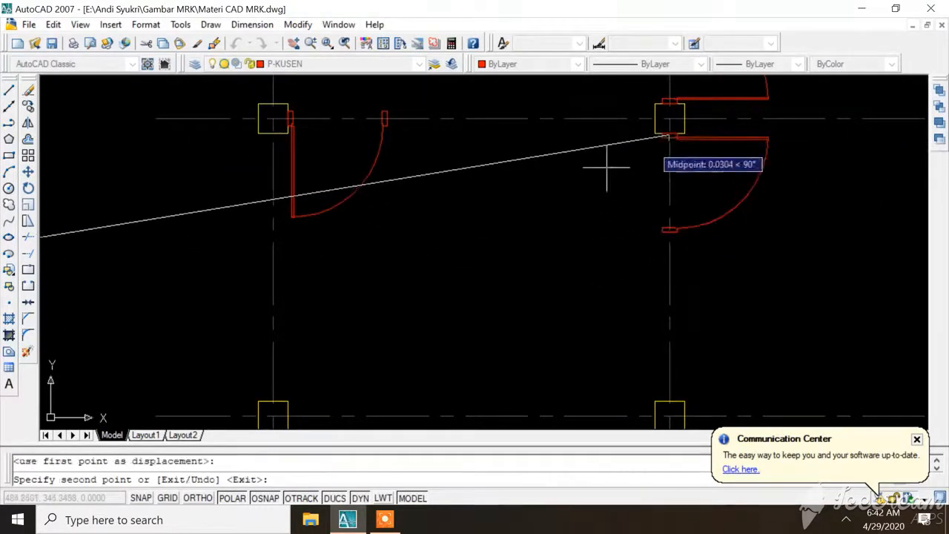
End the Copy command with the doors placed on the grid's columns
scroll(445, 255, "down", 6)
key("Escape")
scroll(474, 196, "up", 5)
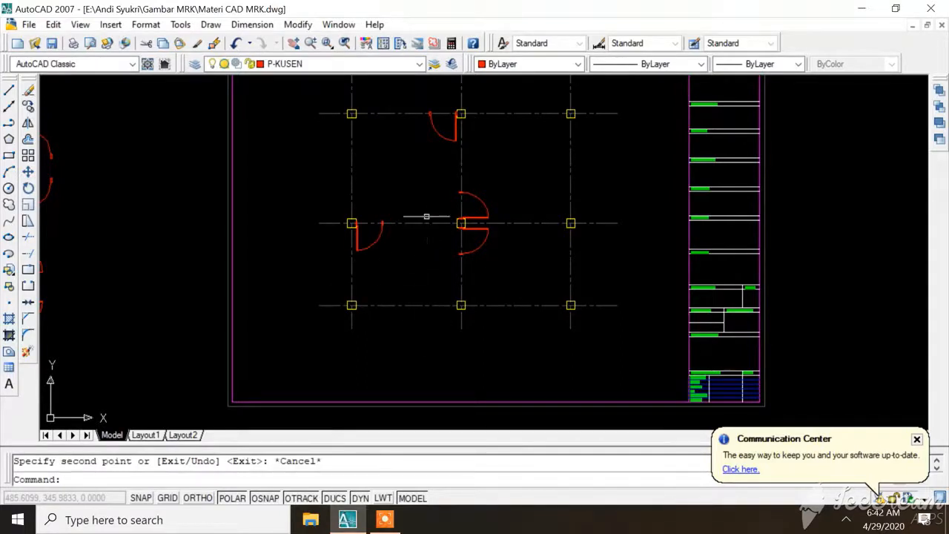
scroll(422, 261, "up", 2)
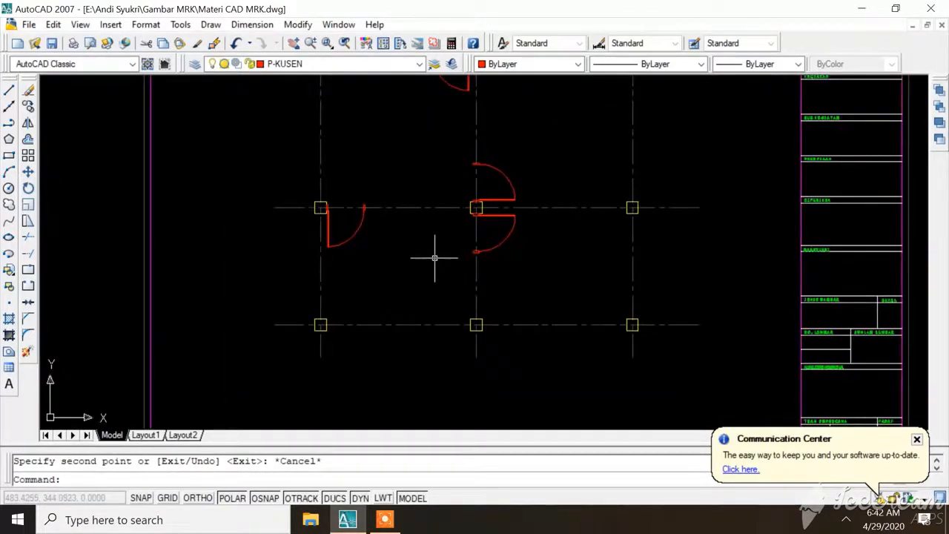
scroll(438, 259, "down", 3)
scroll(422, 261, "up", 2)
key("Escape")
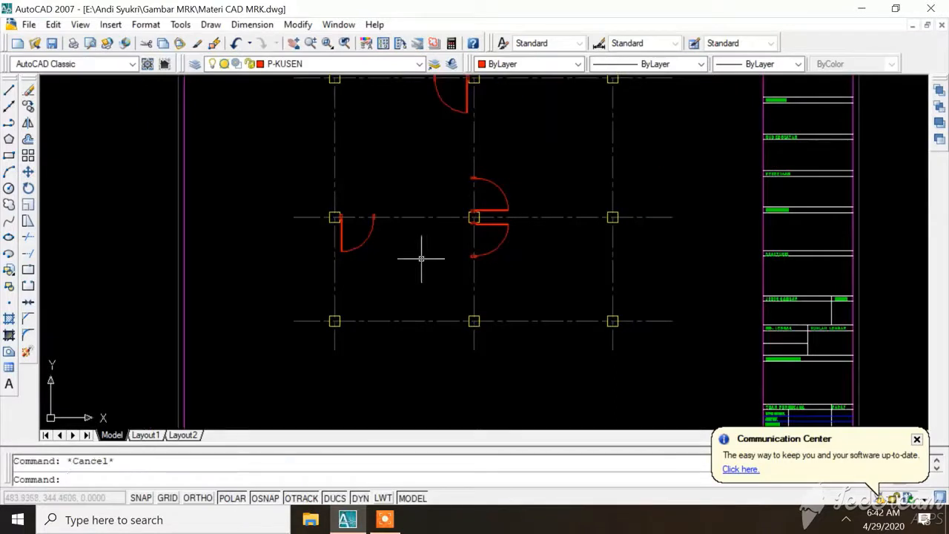
Try to offset the grid's left vertical axis by 2 toward the middle vertical axis
type("offset")
key("Return")
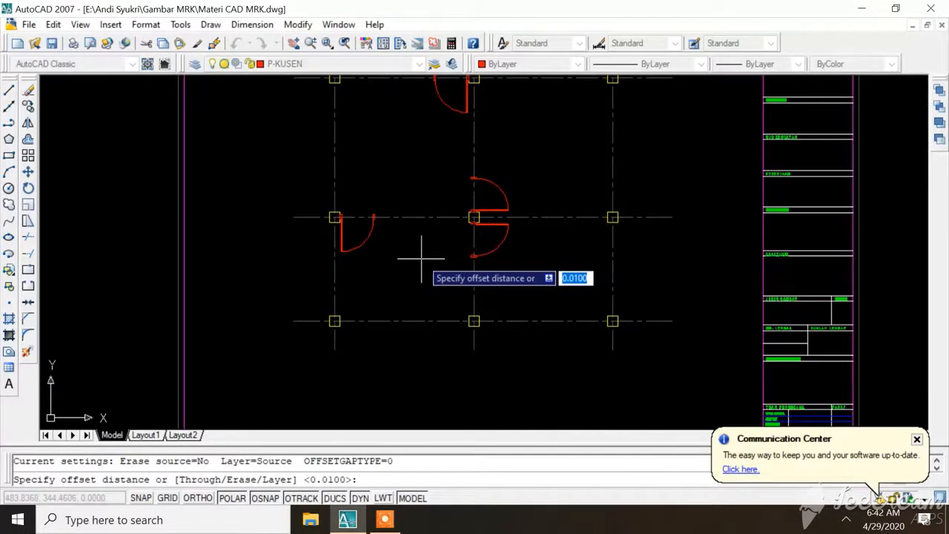
type("2")
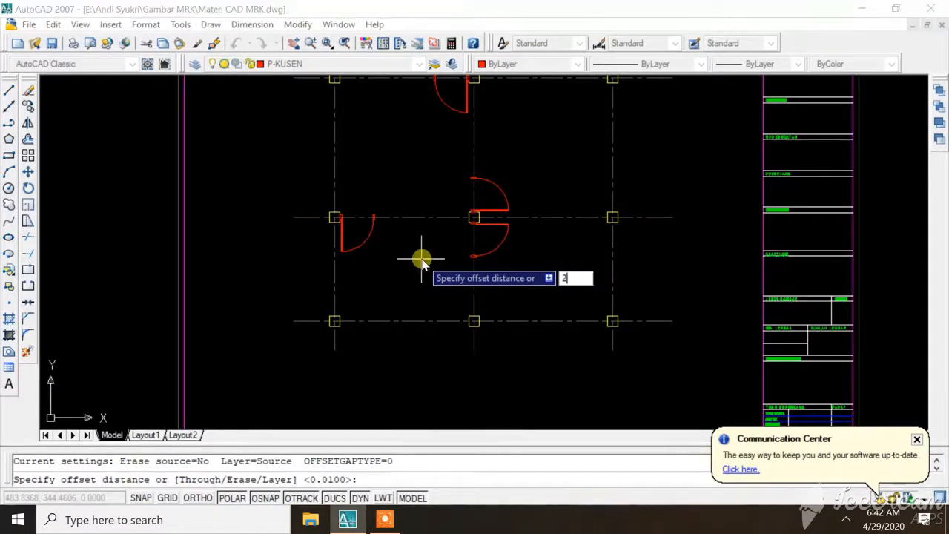
key("Return")
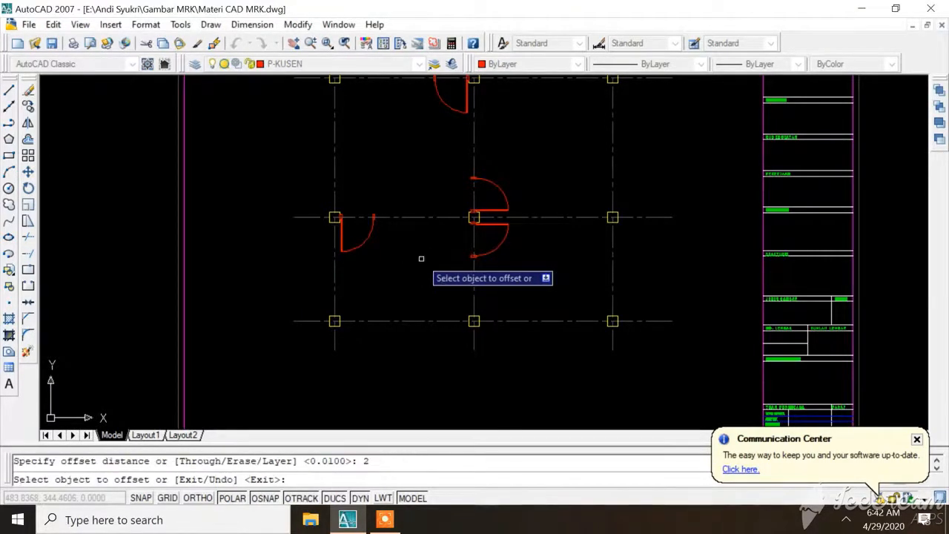
left_click(334, 281)
left_click(418, 280)
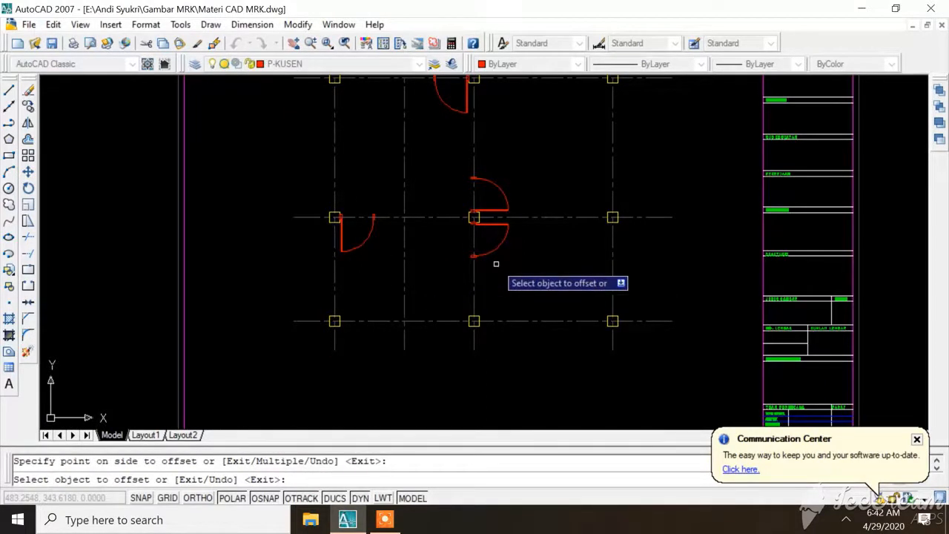
key("Escape")
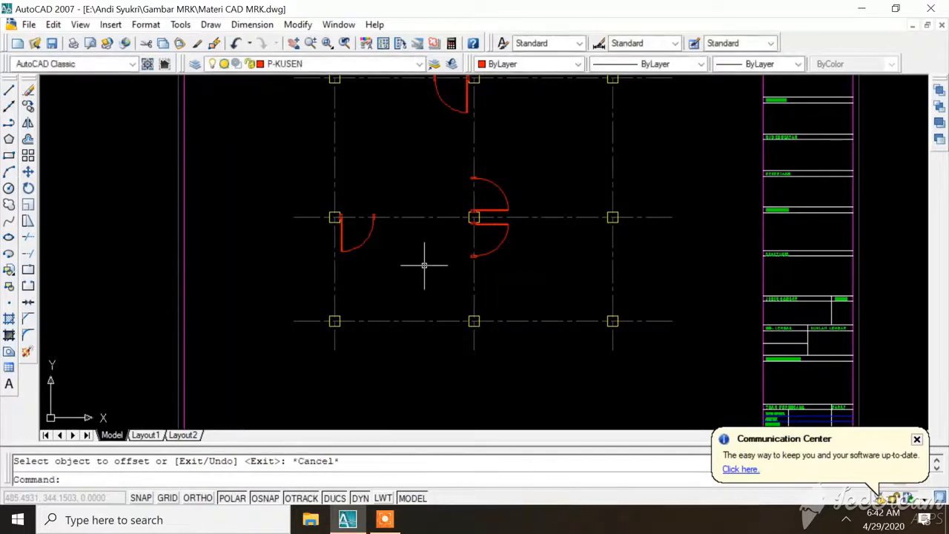
Offset the left vertical axis line inward, keeping the offset distance of 2
type("off")
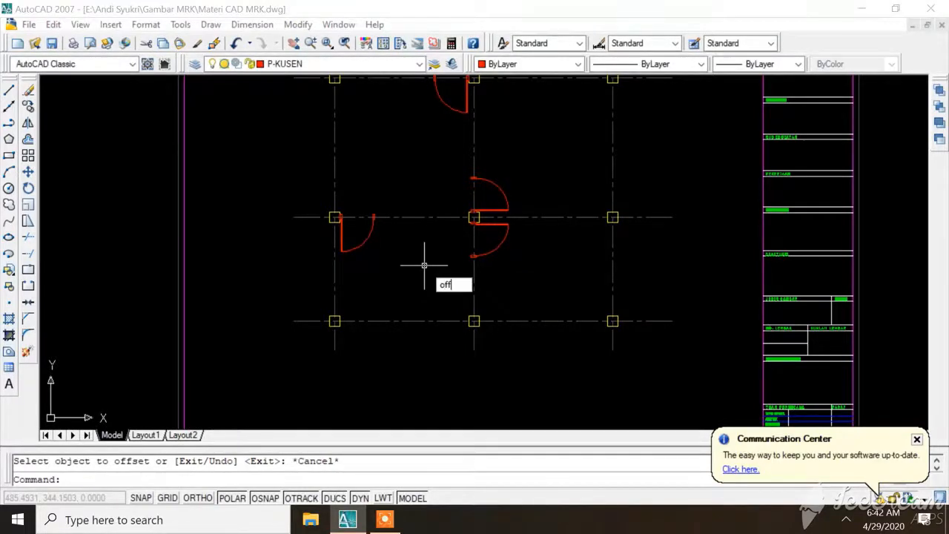
type("set")
key("Return")
key("Return")
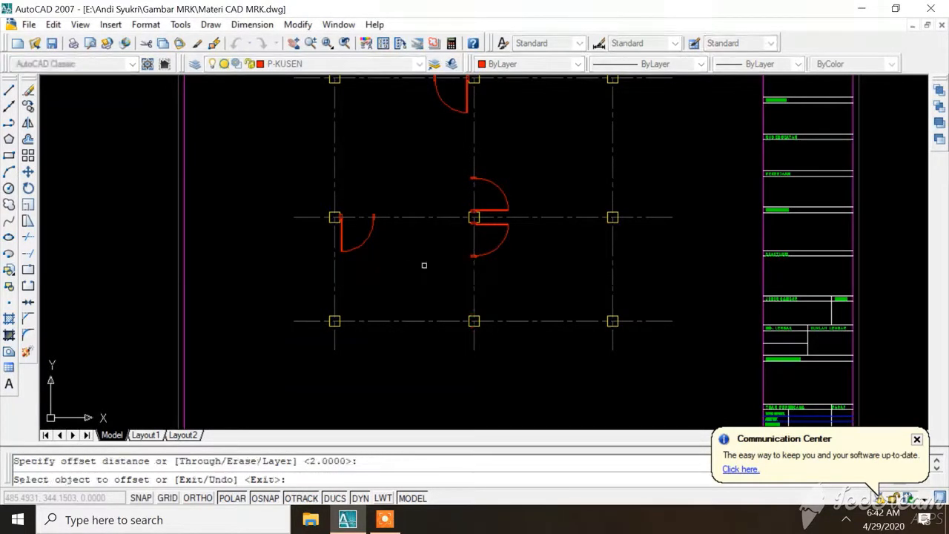
left_click(335, 278)
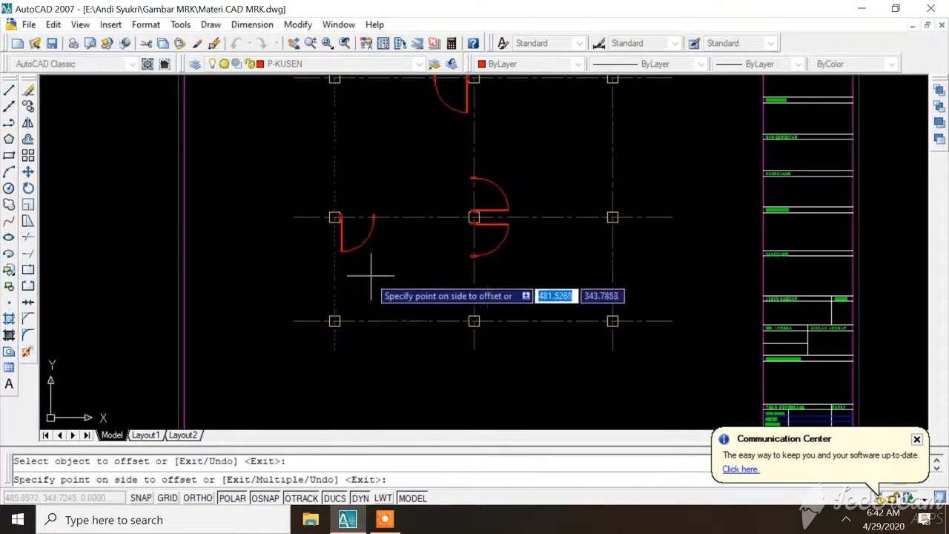
Offset the left vertical grid line 2 units to the right
left_click(377, 275)
key("Escape")
Offset the left vertical grid line 3 units to the right
type("o")
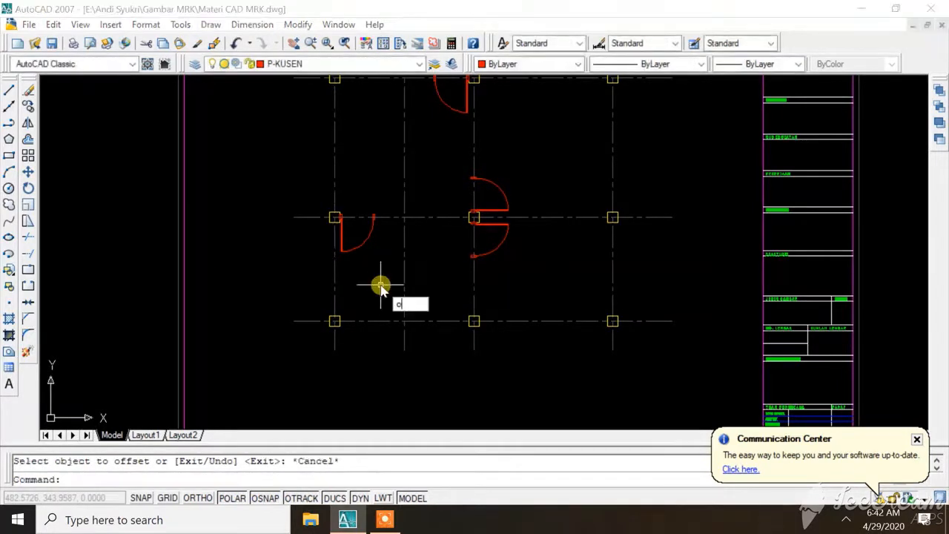
type("ffset")
key("Return")
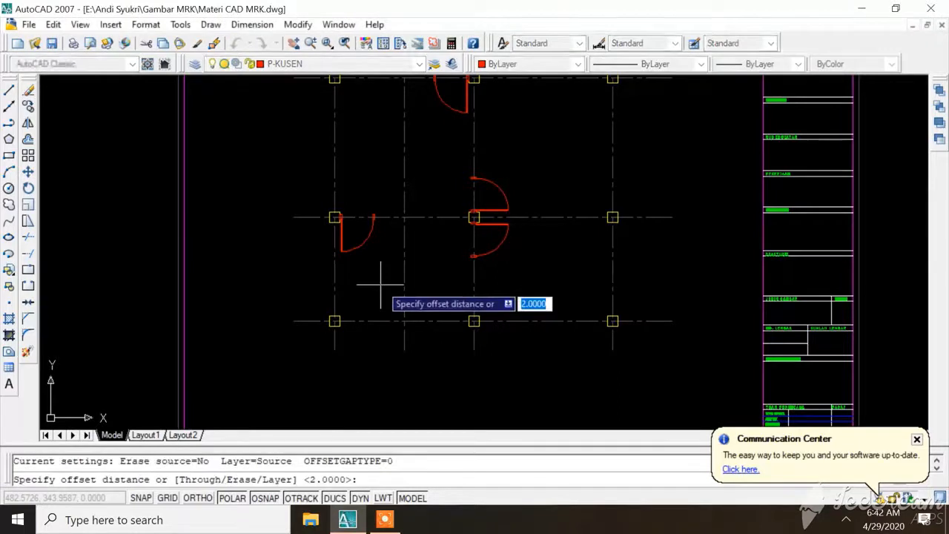
type("3")
key("Return")
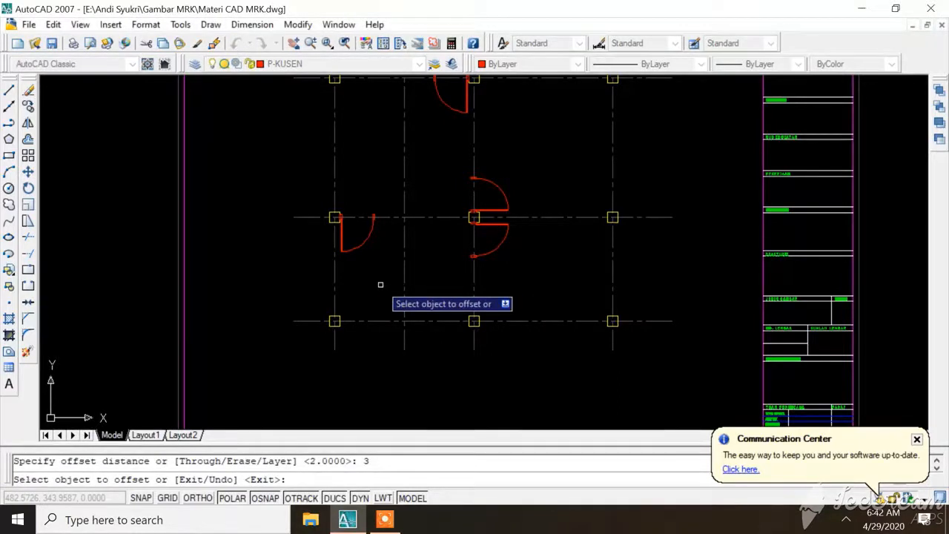
left_click(334, 273)
left_click(435, 270)
key("Escape")
Delete the vertical grid line that lies 2 units right of the left axis
left_click(404, 263)
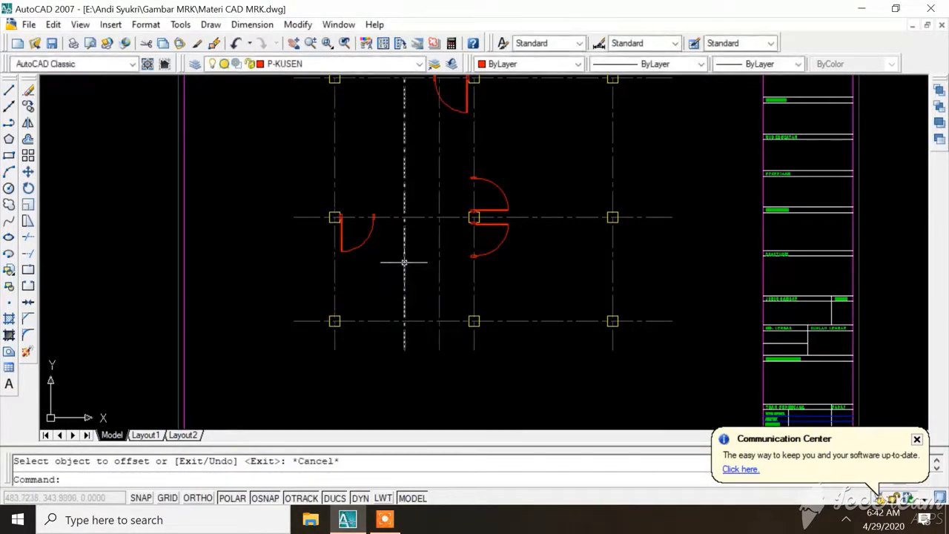
key("Delete")
scroll(466, 312, "down", 5)
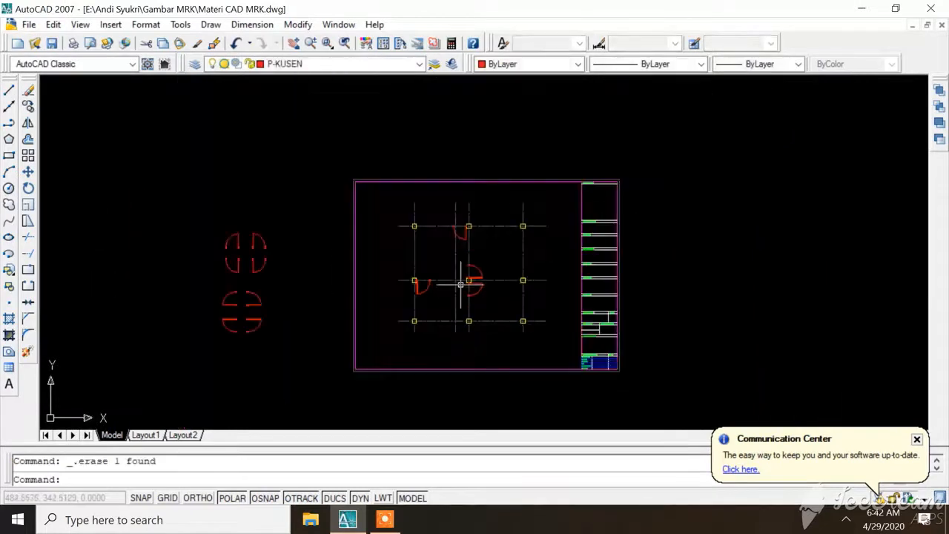
Offset the top horizontal grid line 2 units downward
scroll(435, 180, "up", 4)
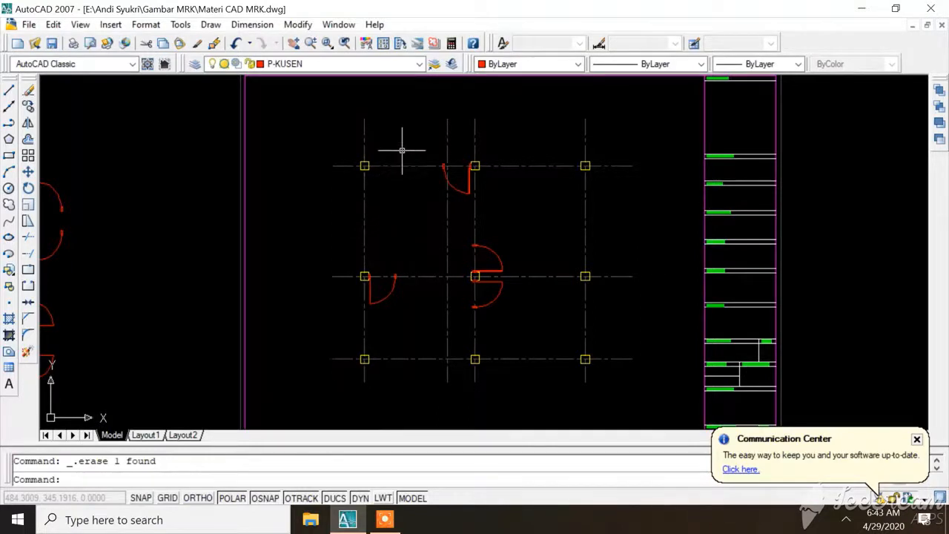
scroll(402, 150, "up", 2)
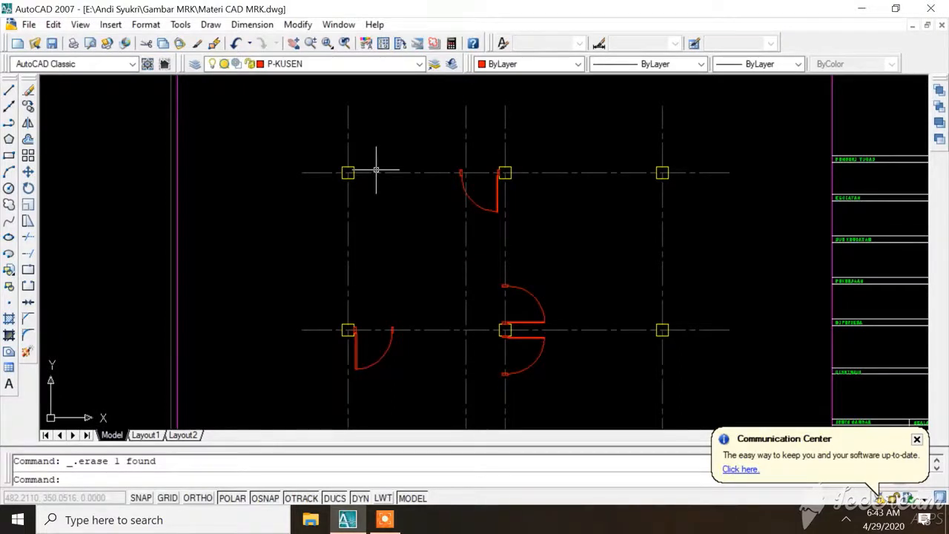
type("of")
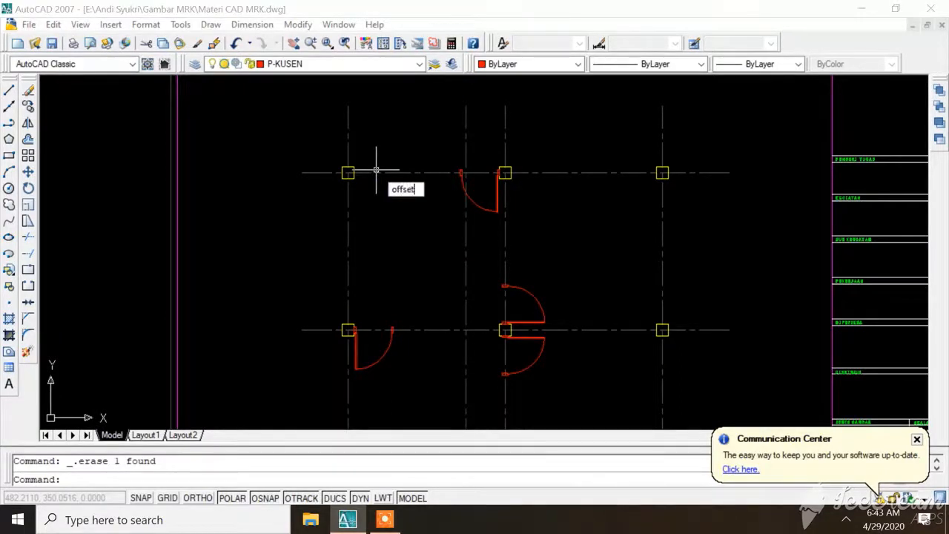
type("fset")
key("Return")
type("2")
key("Return")
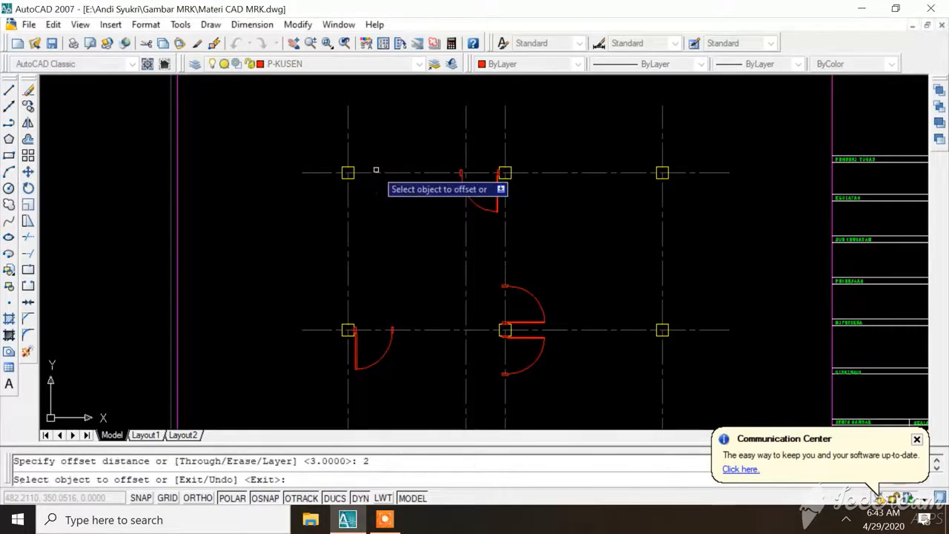
left_click(376, 170)
left_click(383, 207)
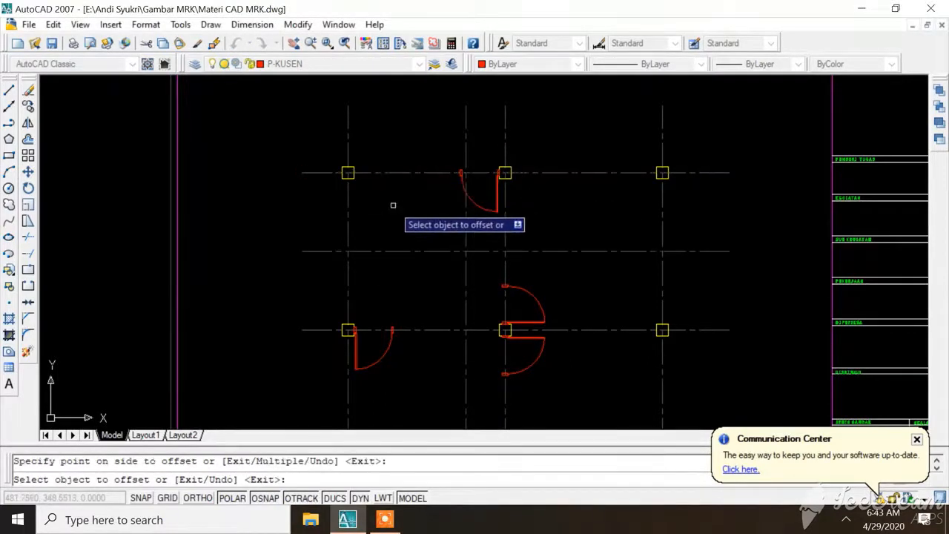
key("Escape")
Examine the door positions on the column grid and the door symbols beside the drawing sheet
scroll(467, 185, "down", 3)
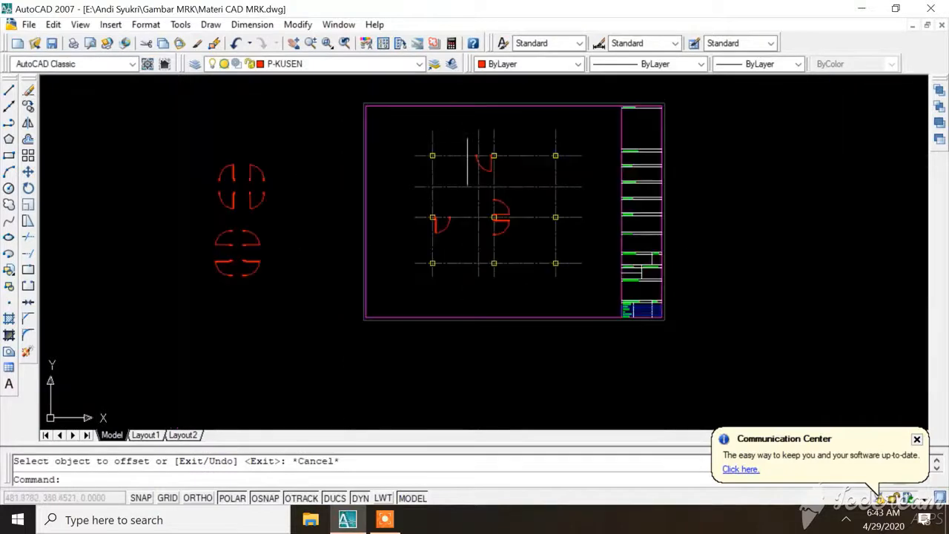
scroll(480, 183, "up", 2)
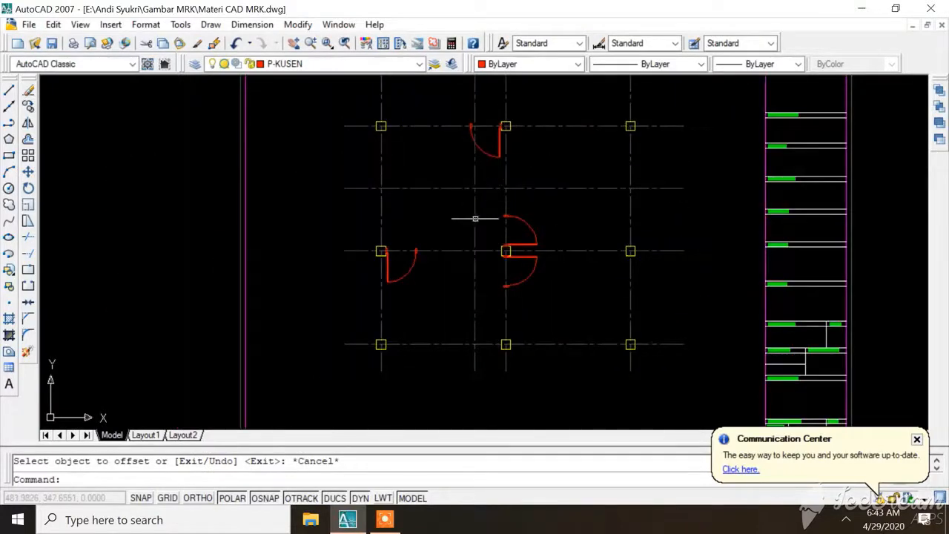
scroll(514, 222, "down", 3)
scroll(372, 227, "up", 3)
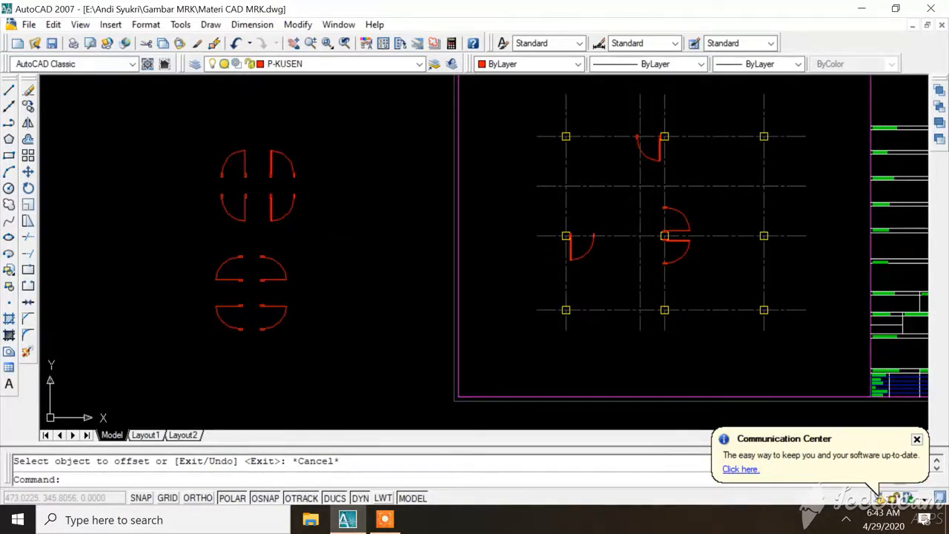
scroll(514, 247, "down", 3)
scroll(542, 254, "up", 5)
scroll(532, 261, "down", 2)
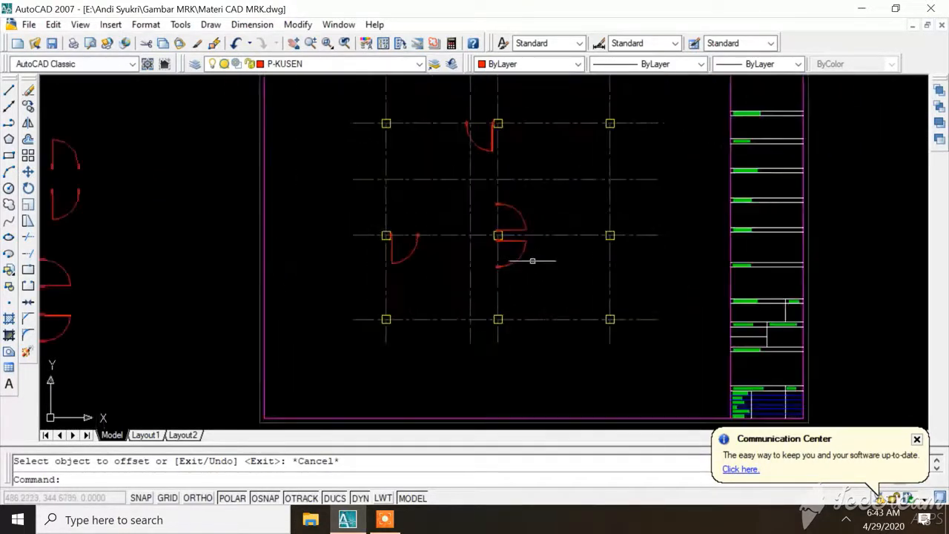
scroll(505, 268, "up", 5)
scroll(552, 246, "down", 5)
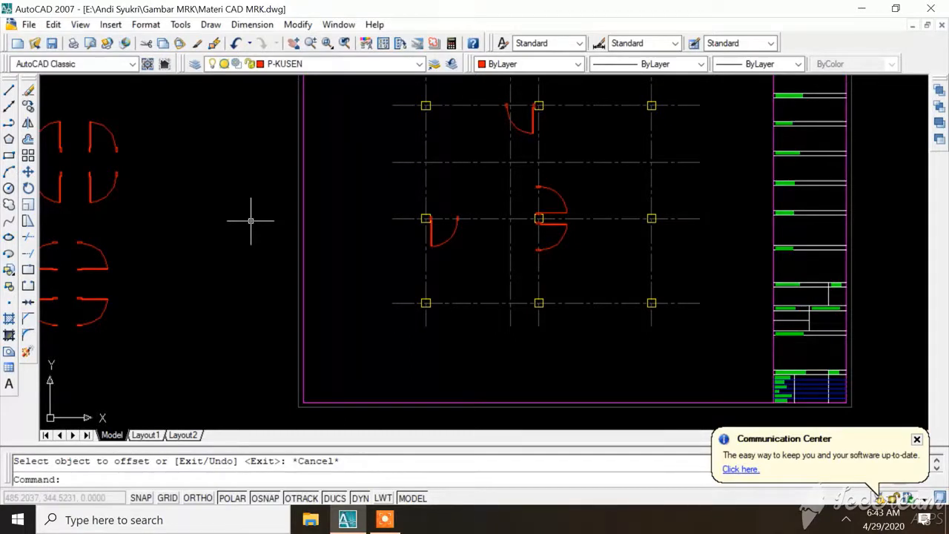
scroll(237, 154, "down", 2)
scroll(248, 206, "up", 3)
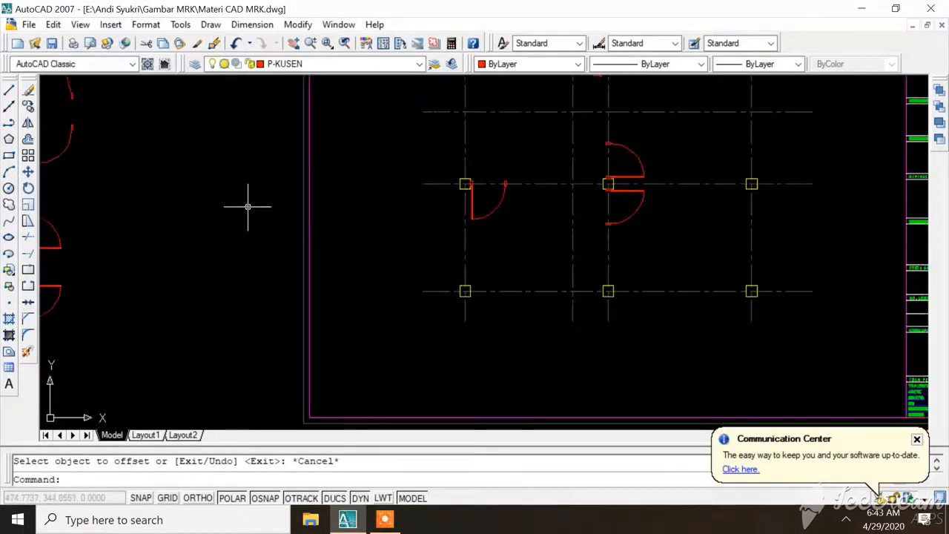
Copy the left jamb profile of the upper-right door symbol about 2.9 units horizontally to the right into empty space
scroll(252, 207, "down", 3)
scroll(164, 152, "up", 5)
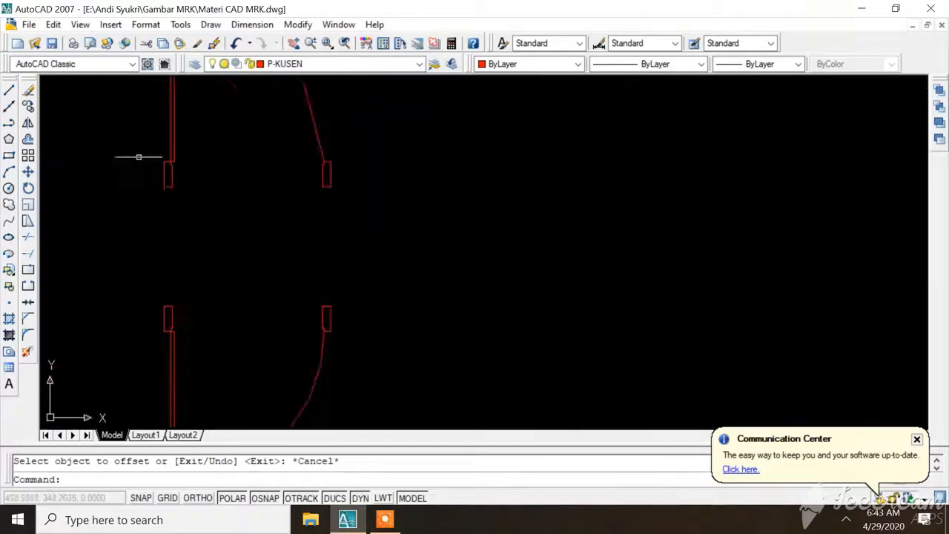
left_click(169, 155)
left_click(274, 250)
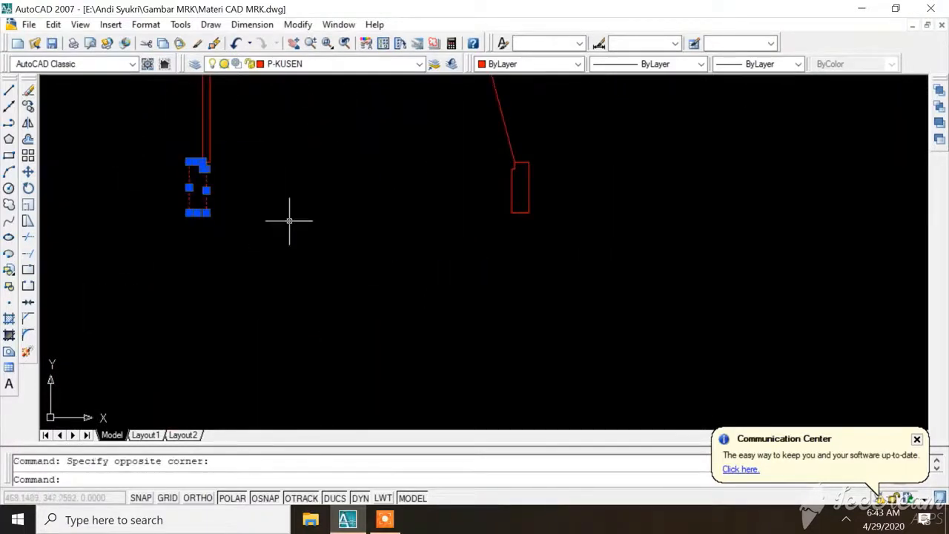
right_click(209, 221)
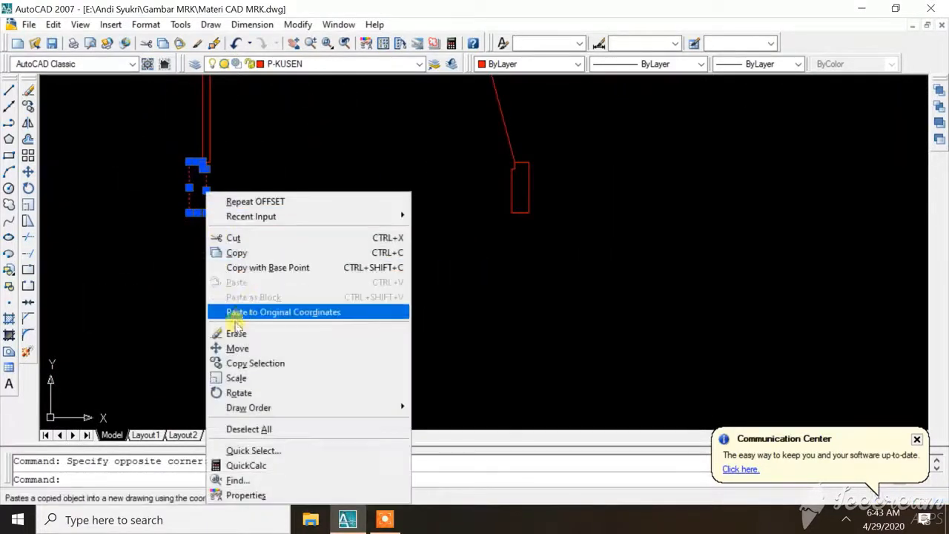
left_click(239, 363)
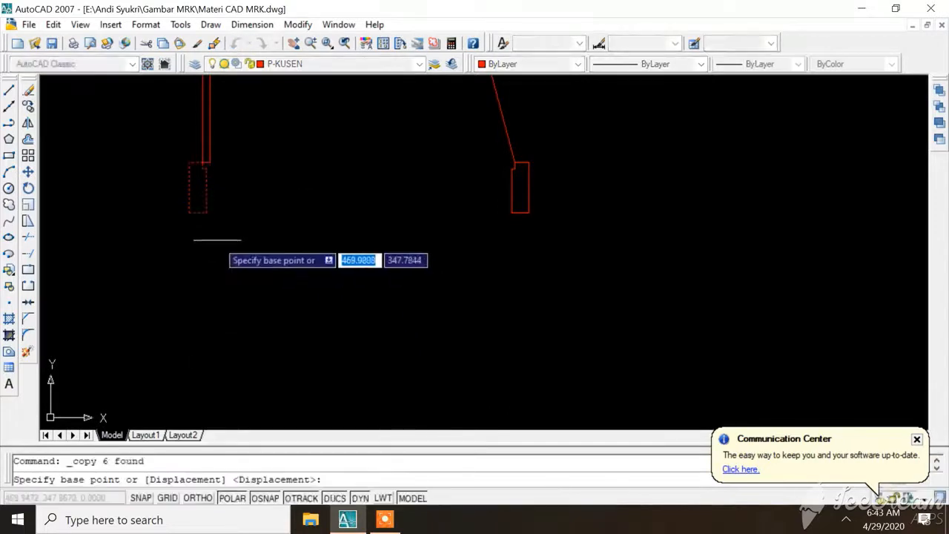
left_click(197, 203)
scroll(170, 199, "down", 3)
scroll(194, 210, "down", 2)
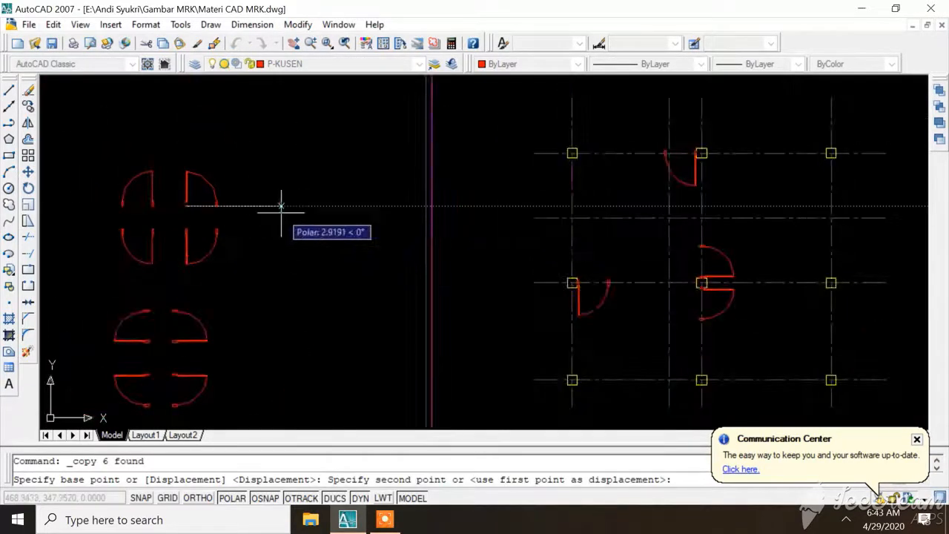
left_click(280, 208)
key("Escape")
Draw a horizontal guide line 0.5 long to the right from the copied jamb's lower-right corner
scroll(270, 194, "up", 3)
scroll(271, 194, "up", 2)
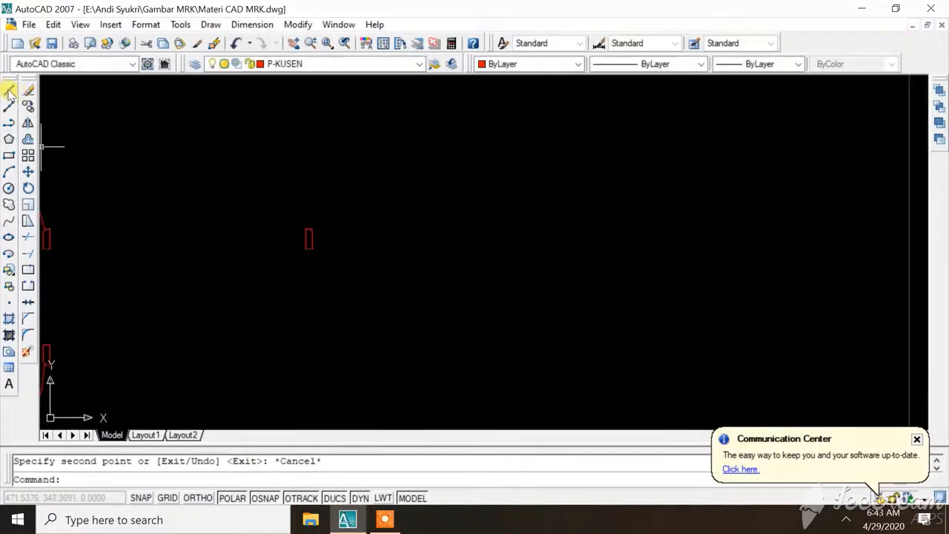
left_click(9, 90)
left_click(311, 248)
scroll(389, 252, "up", 2)
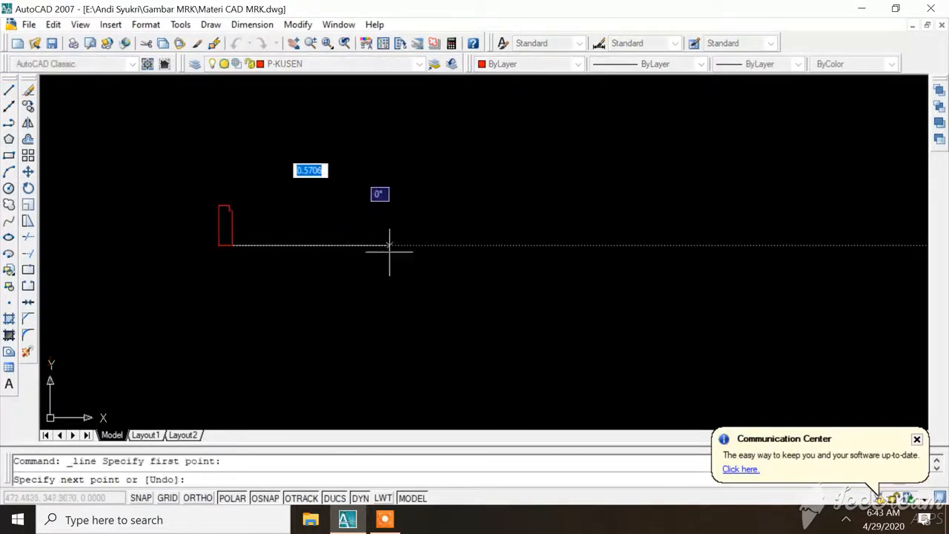
scroll(389, 252, "up", 1)
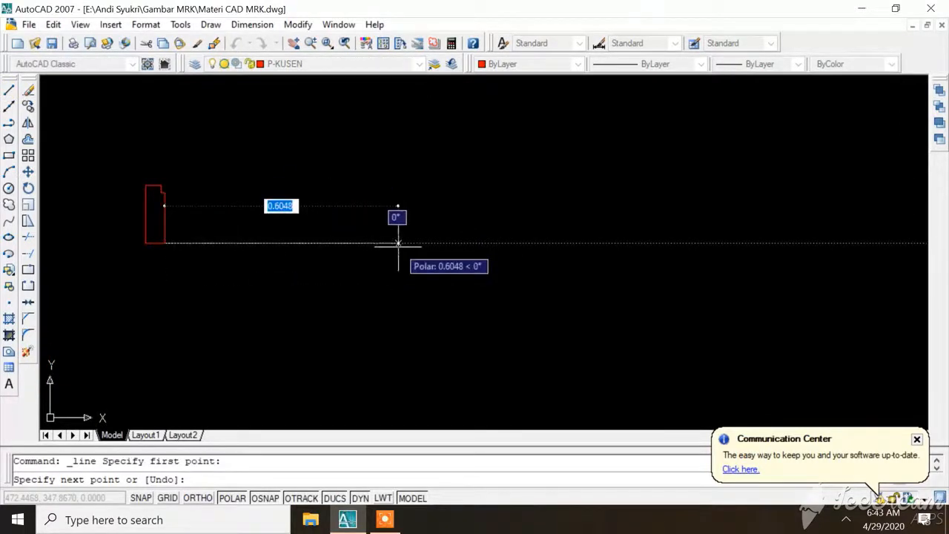
type("0")
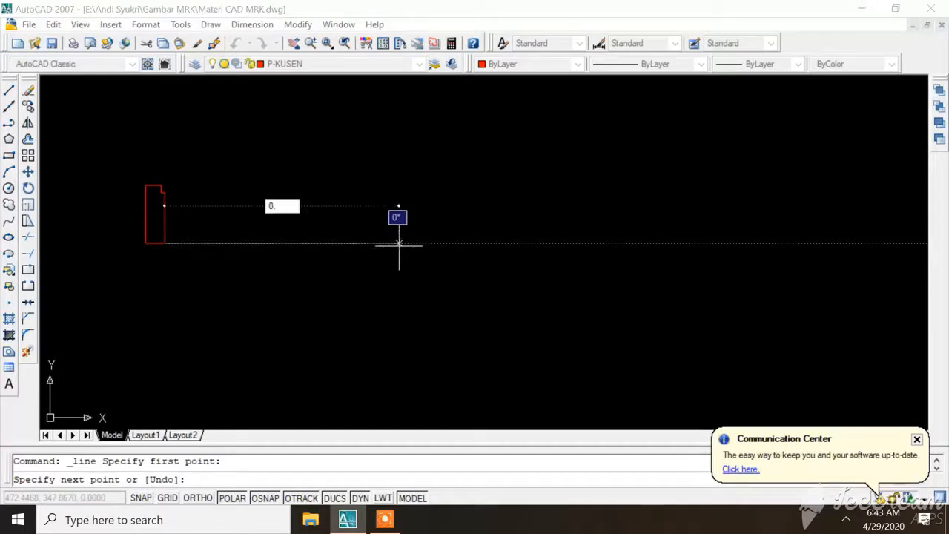
type(".5")
key("Return")
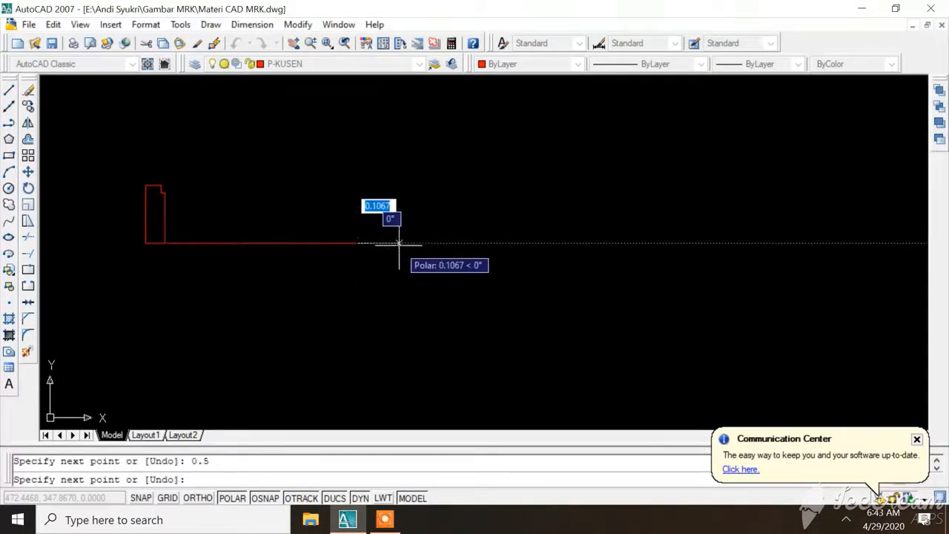
key("Escape")
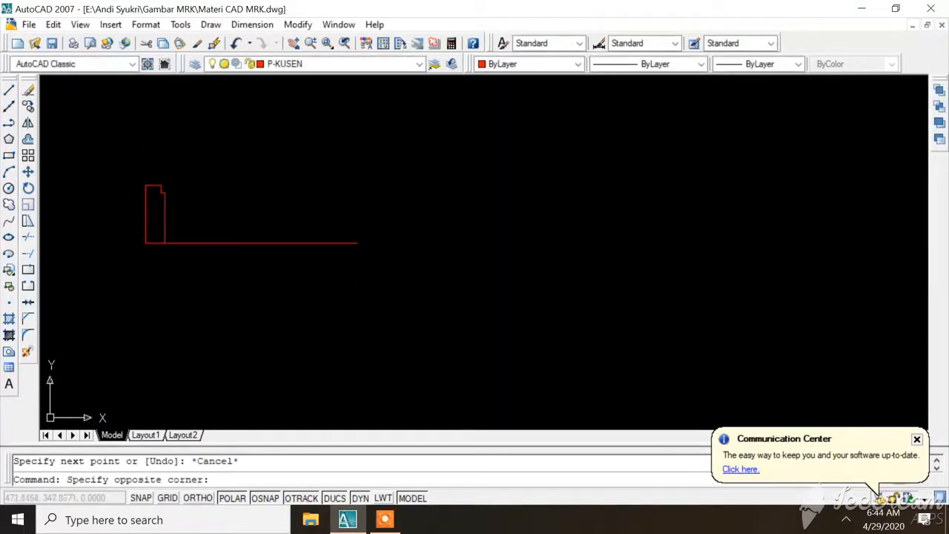
Mirror the copied jamb about a vertical axis through the guide line's midpoint, keeping the original
left_click(198, 264)
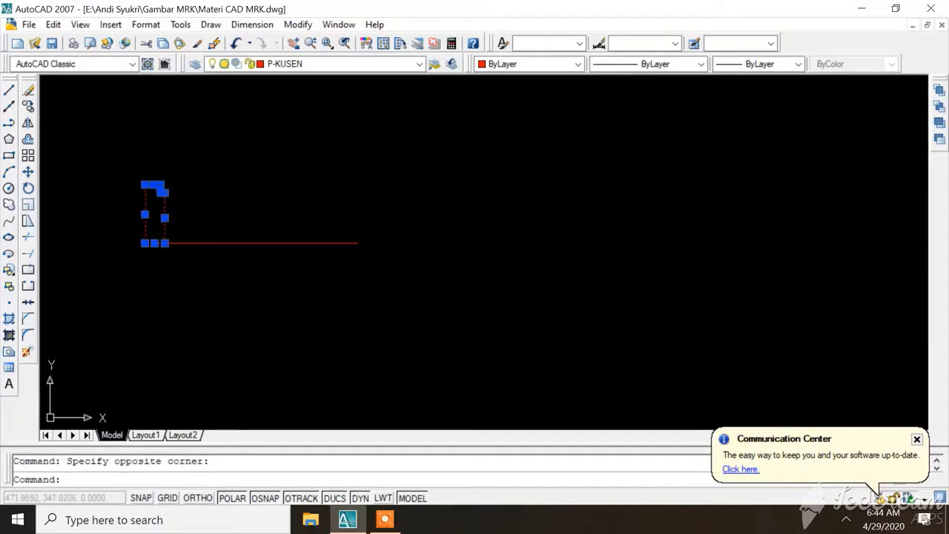
left_click(27, 123)
left_click(261, 243)
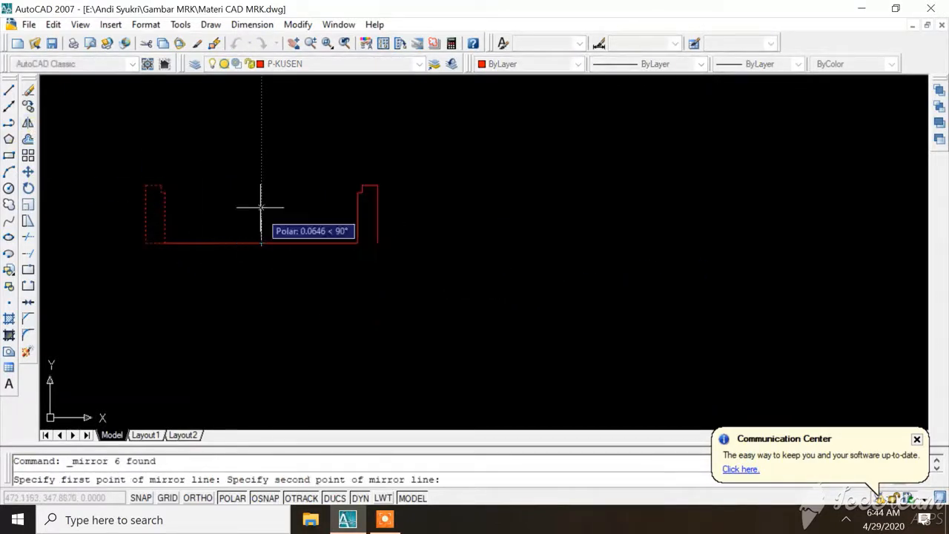
left_click(260, 208)
key("Return")
Delete the horizontal guide line between the two jambs
left_click(272, 242)
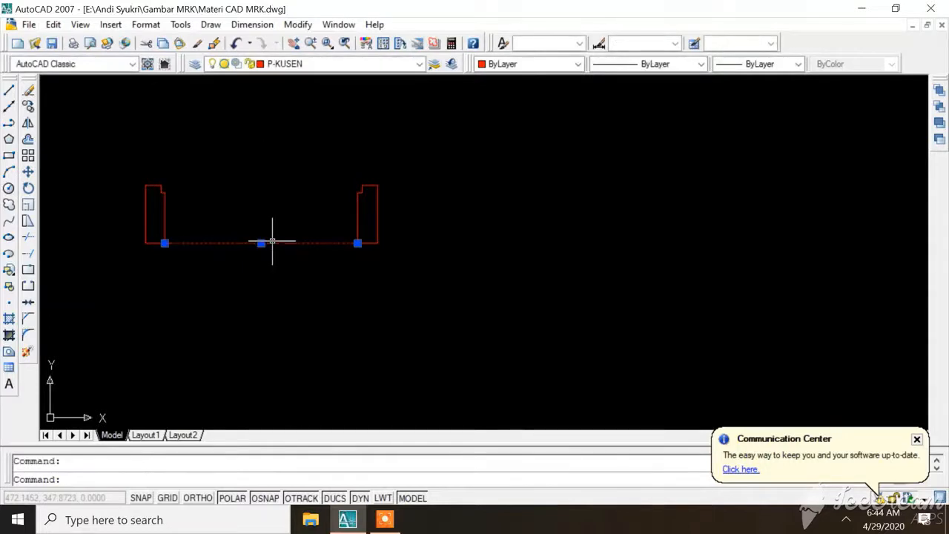
key("Delete")
scroll(318, 258, "down", 3)
Draw a rectangle between the jambs from the left notch's upper corner to the right notch's inner lower corner
scroll(310, 311, "up", 5)
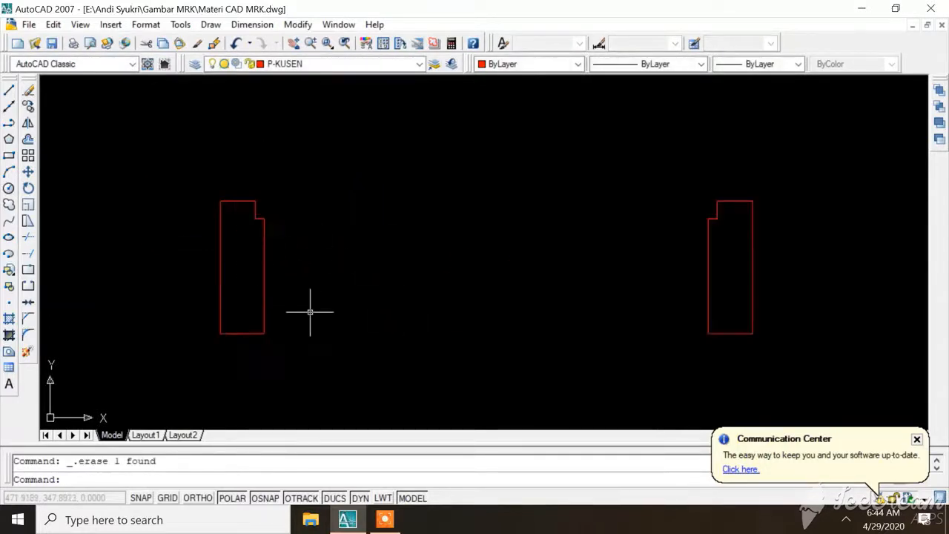
left_click(9, 156)
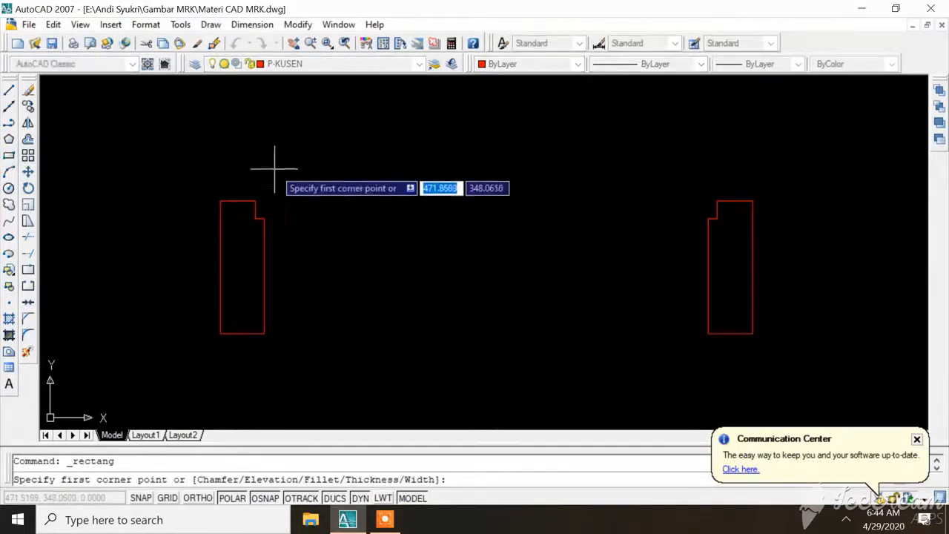
left_click(255, 200)
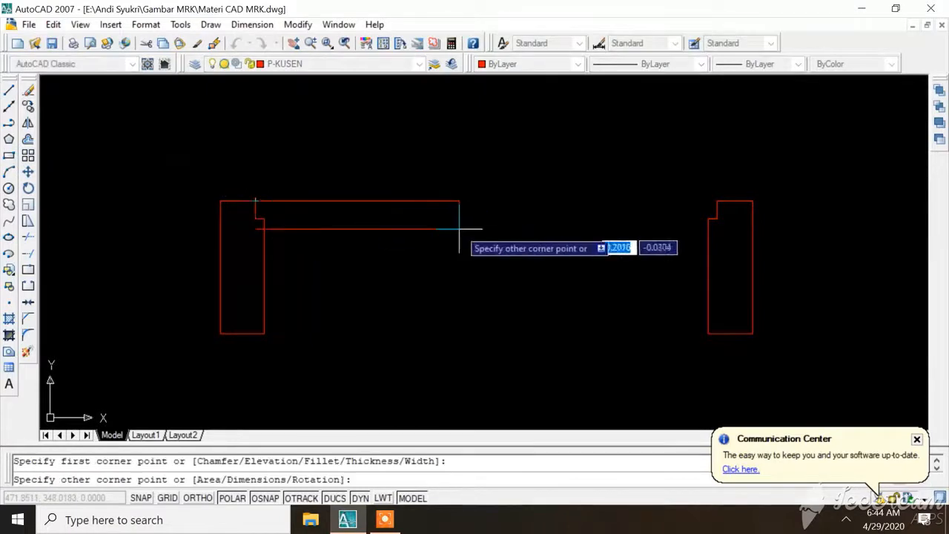
left_click(717, 219)
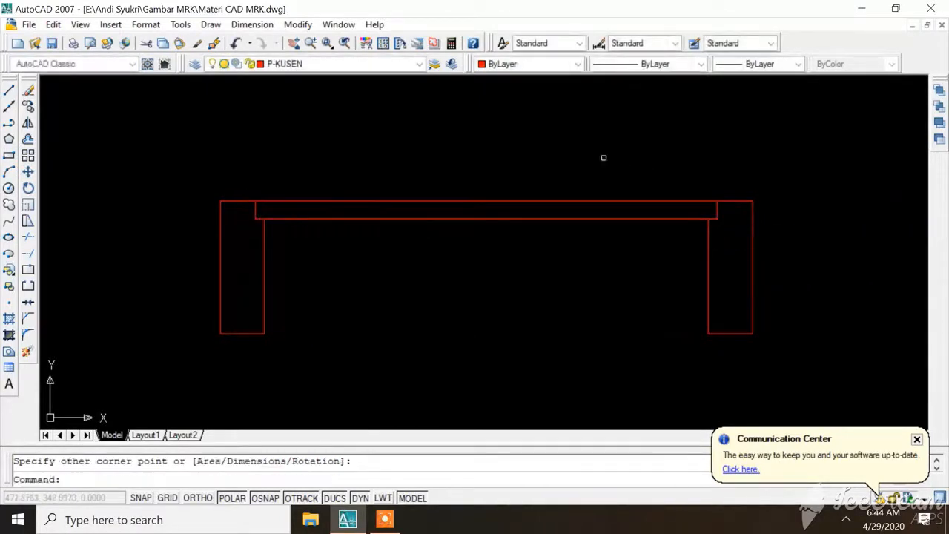
key("Escape")
scroll(403, 212, "up", 5)
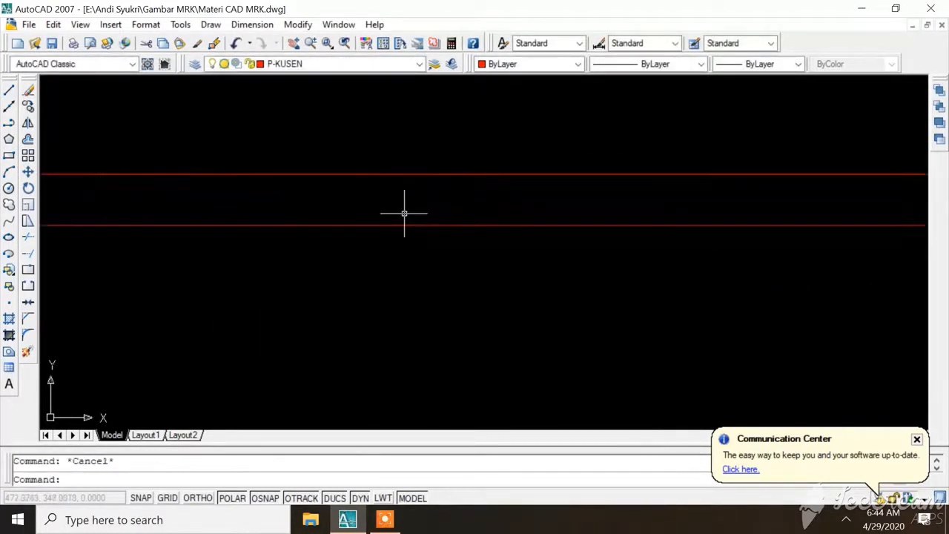
Try to offset the thin rectangle between the jambs inward by 0.02
scroll(381, 167, "down", 6)
scroll(381, 166, "up", 3)
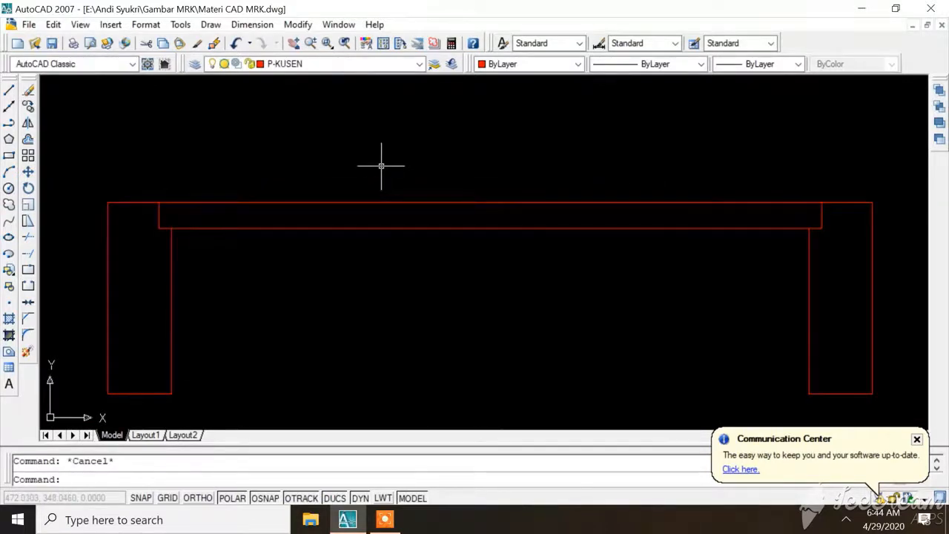
type("of")
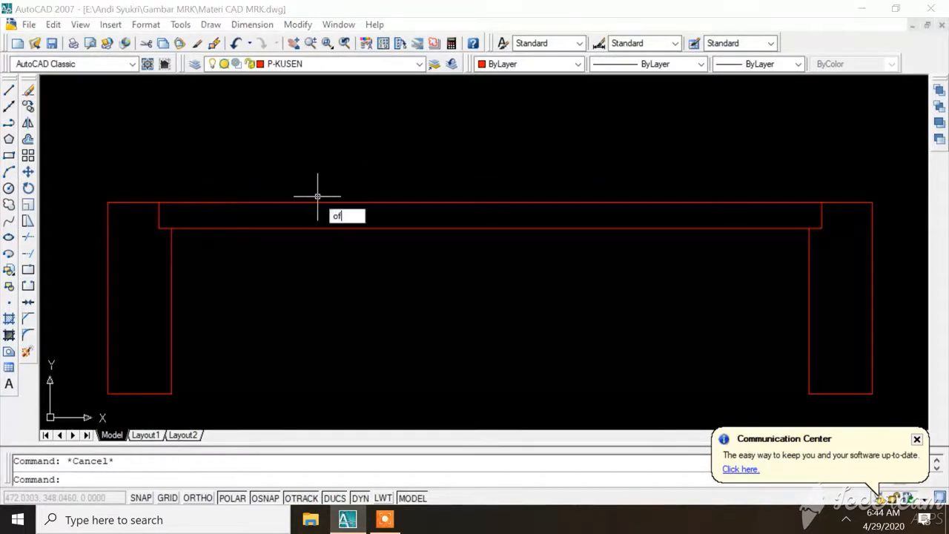
type("fset")
key("Return")
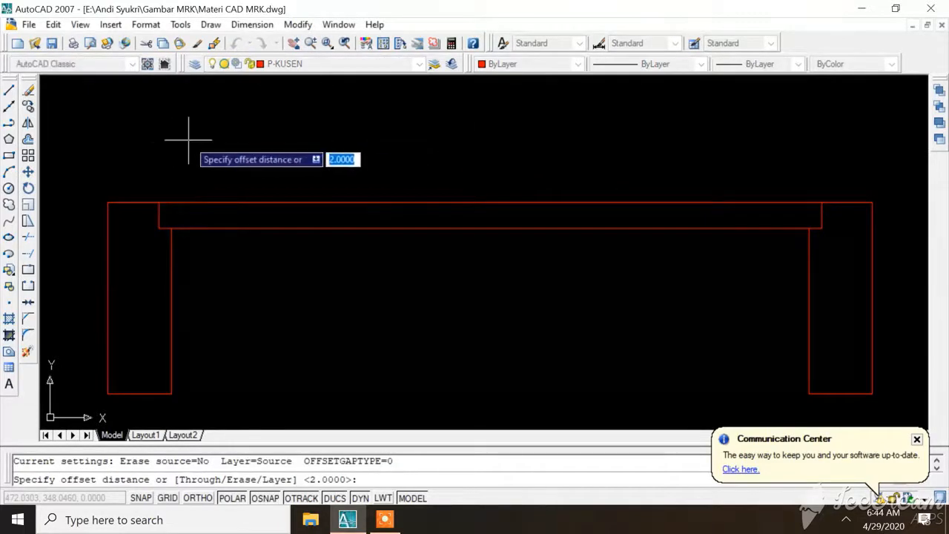
type("0")
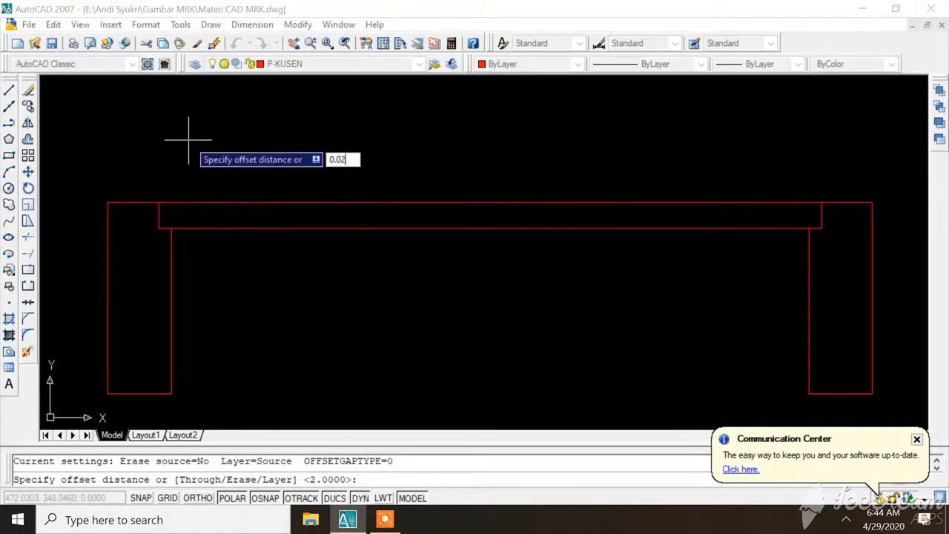
type(".02")
key("Return")
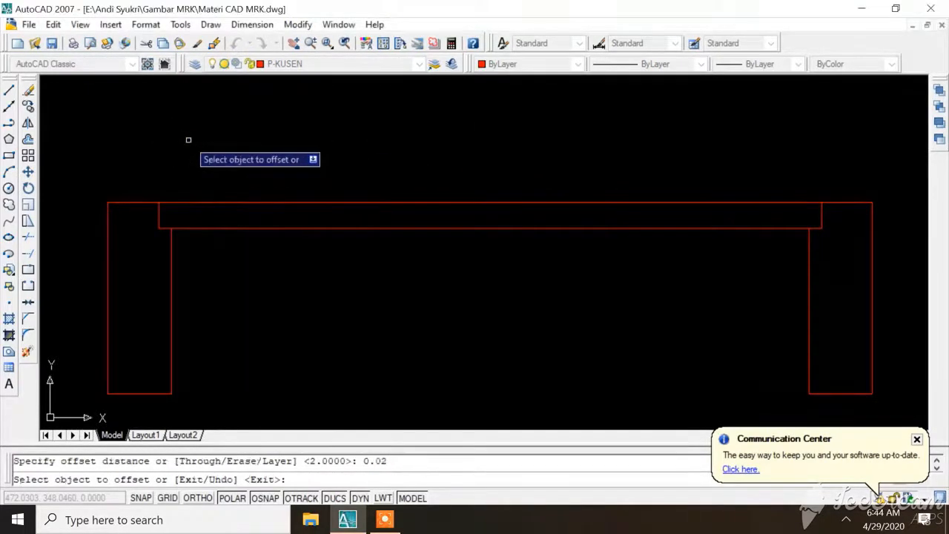
left_click(372, 203)
left_click(376, 215)
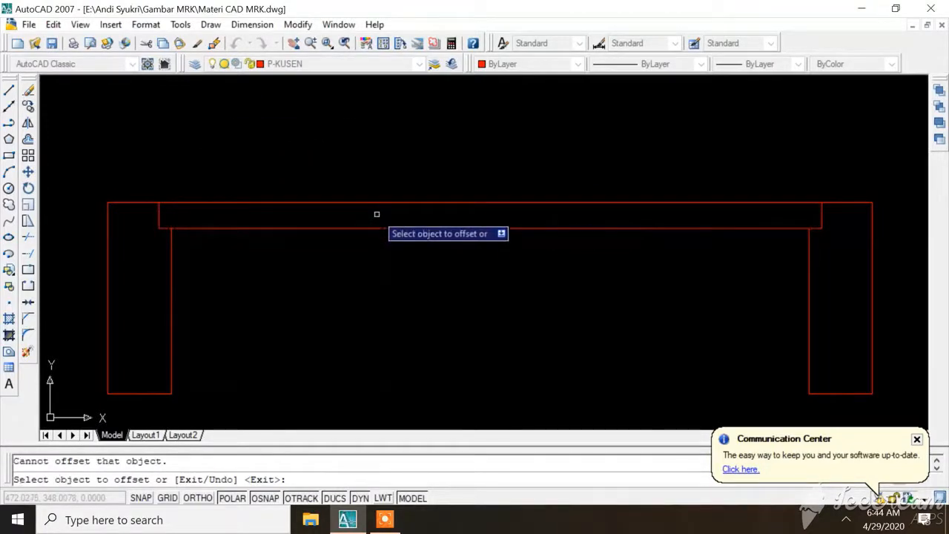
key("Escape")
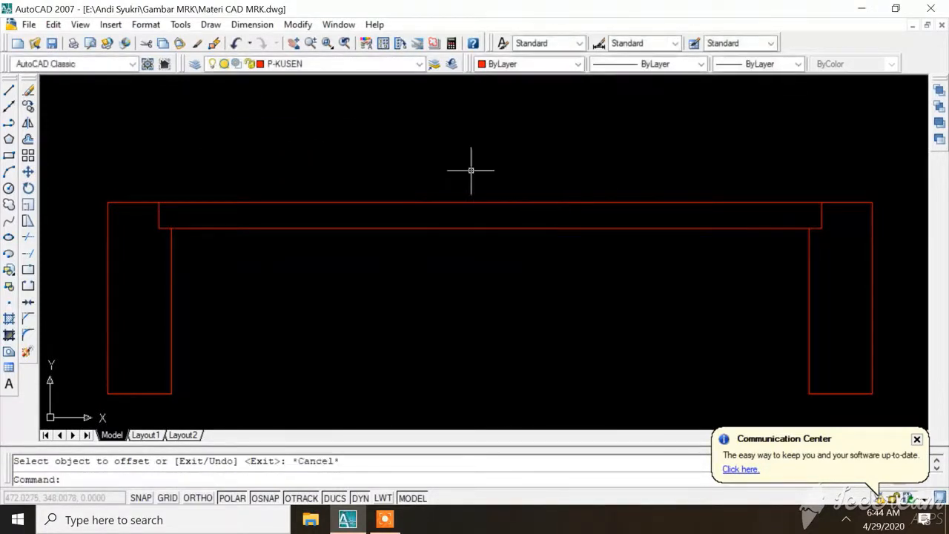
Try to offset the thin rectangle between the two jambs inward by 0.01
type("offs")
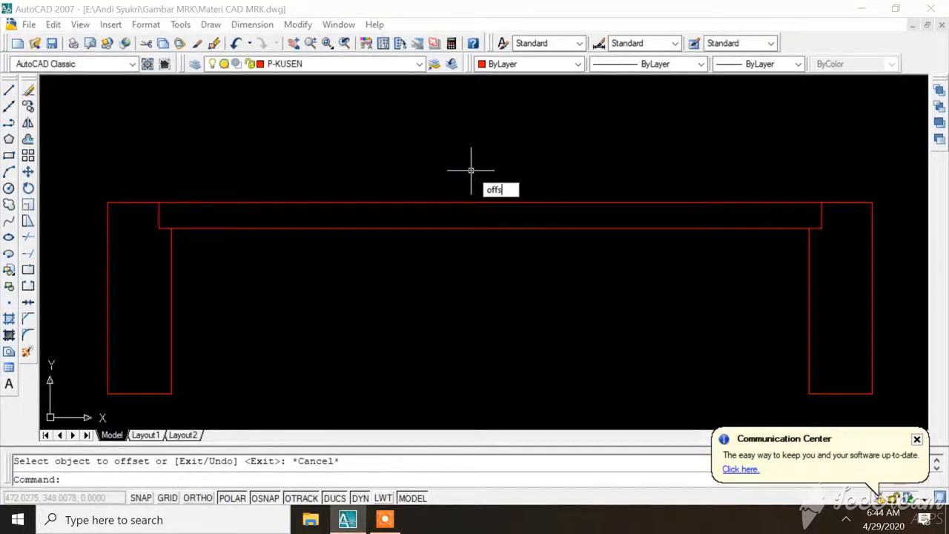
type("et")
key("Return")
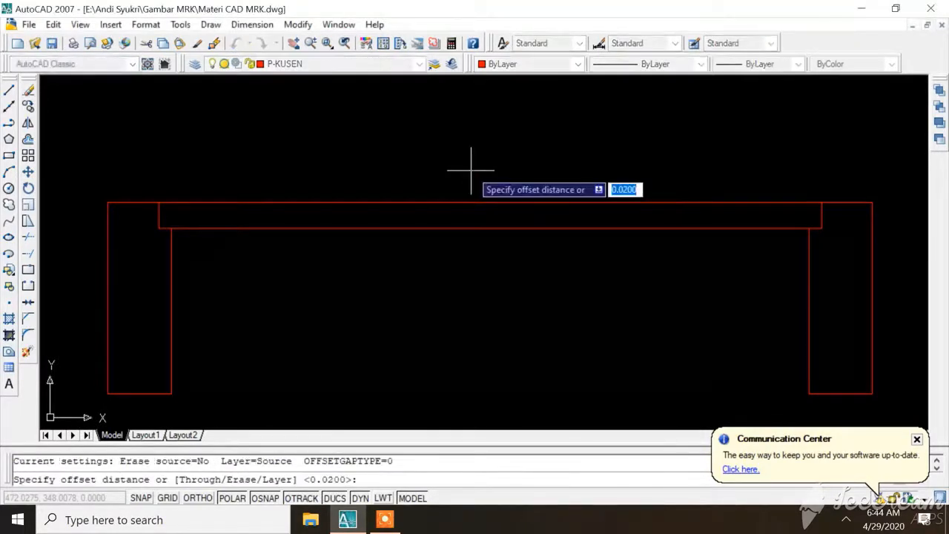
type("0")
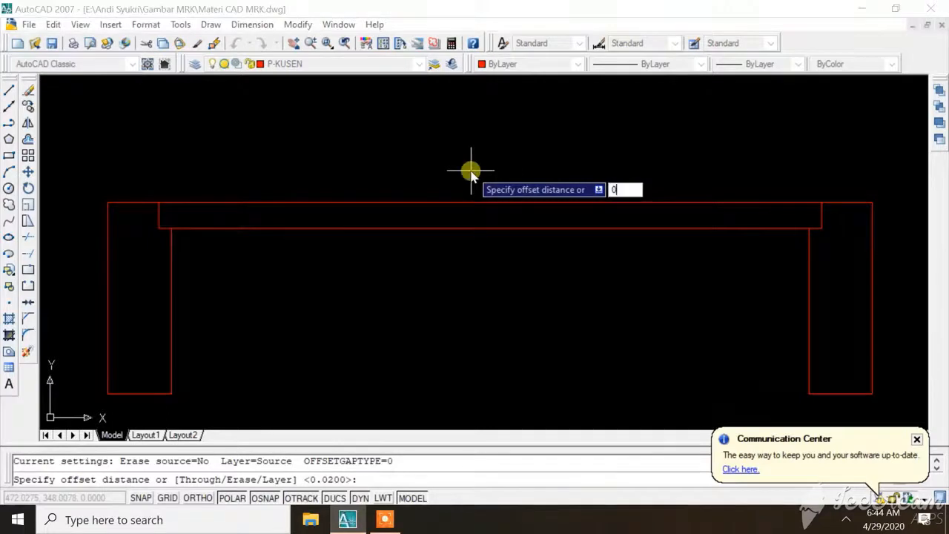
type(".01")
key("Return")
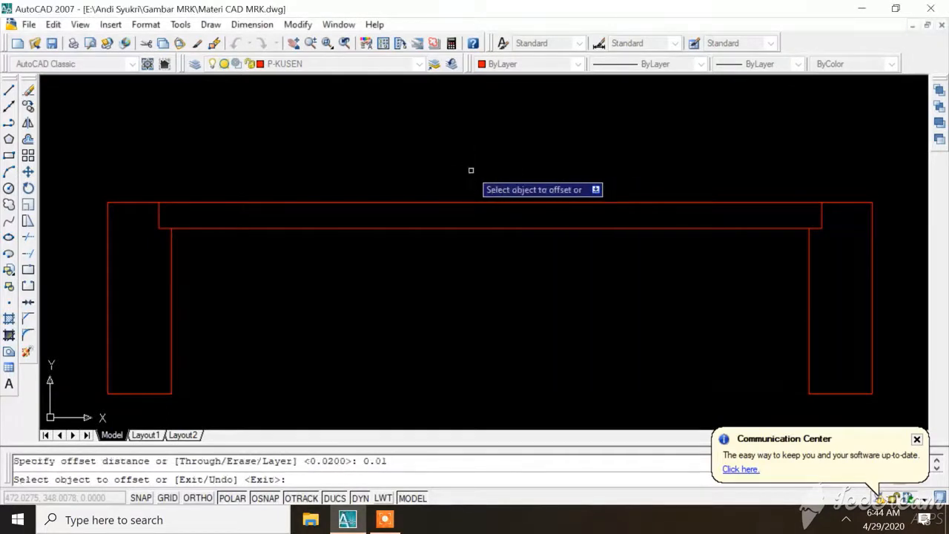
left_click(472, 202)
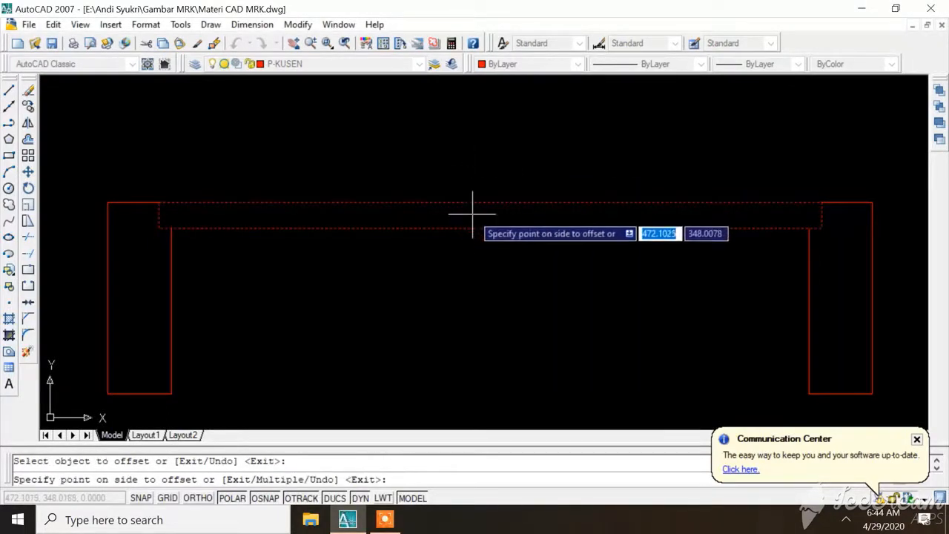
left_click(471, 212)
scroll(478, 202, "down", 6)
scroll(478, 206, "up", 6)
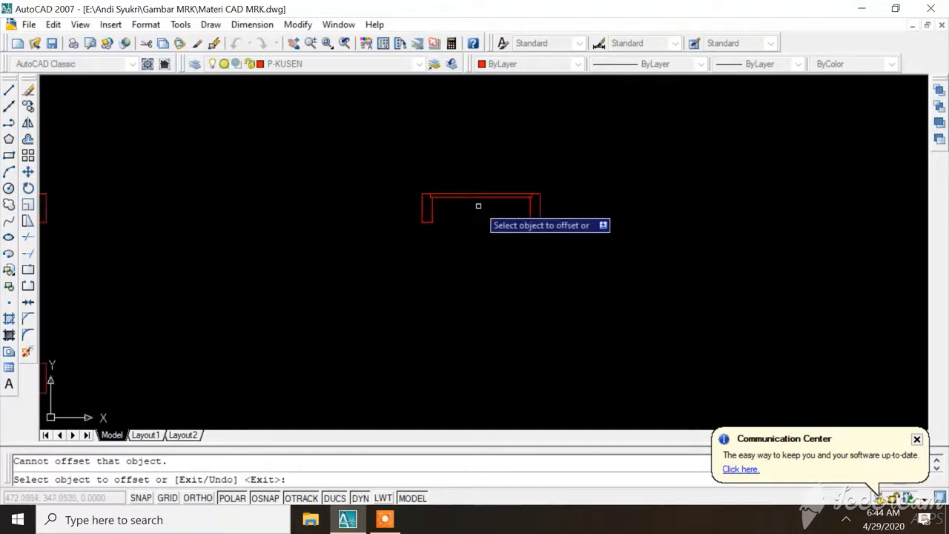
key("Escape")
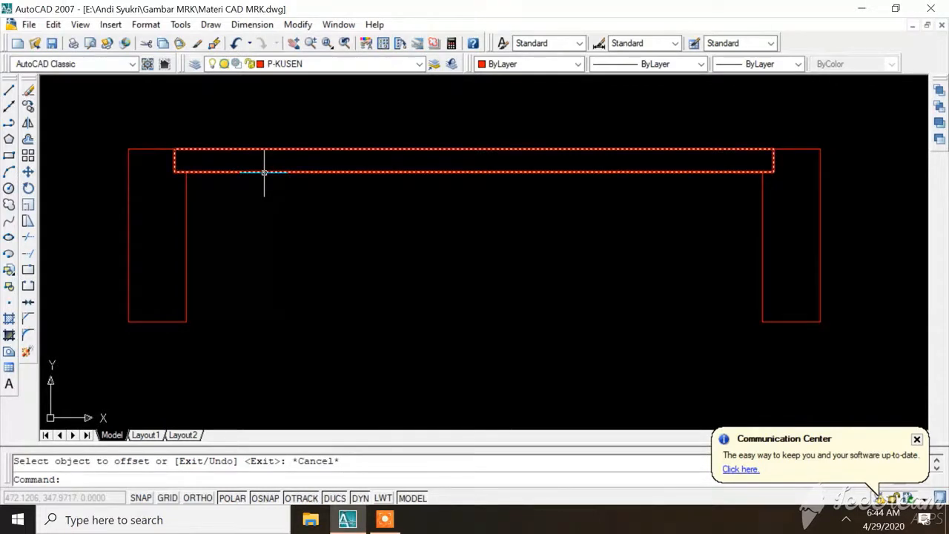
Offset the thin rectangle between the jambs inward by 0.005
type("offset")
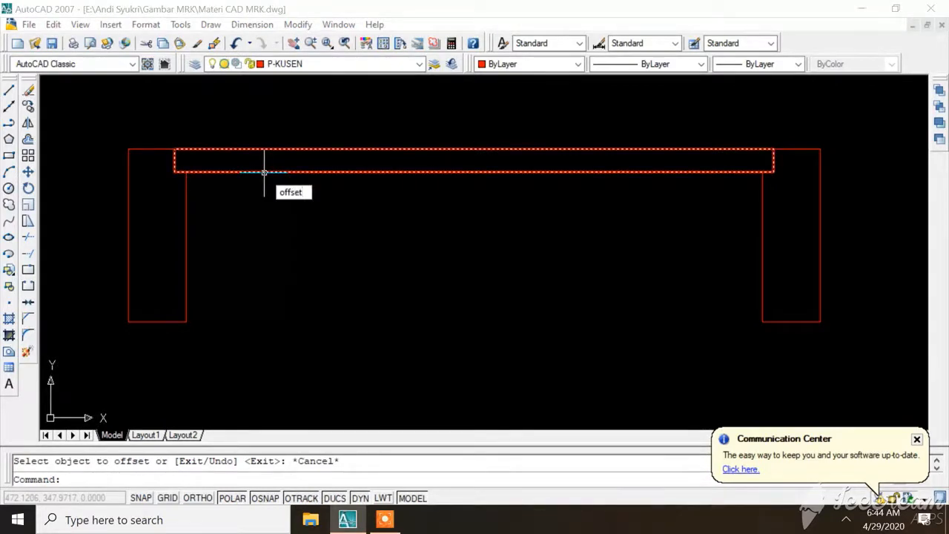
key("Return")
type("0.0")
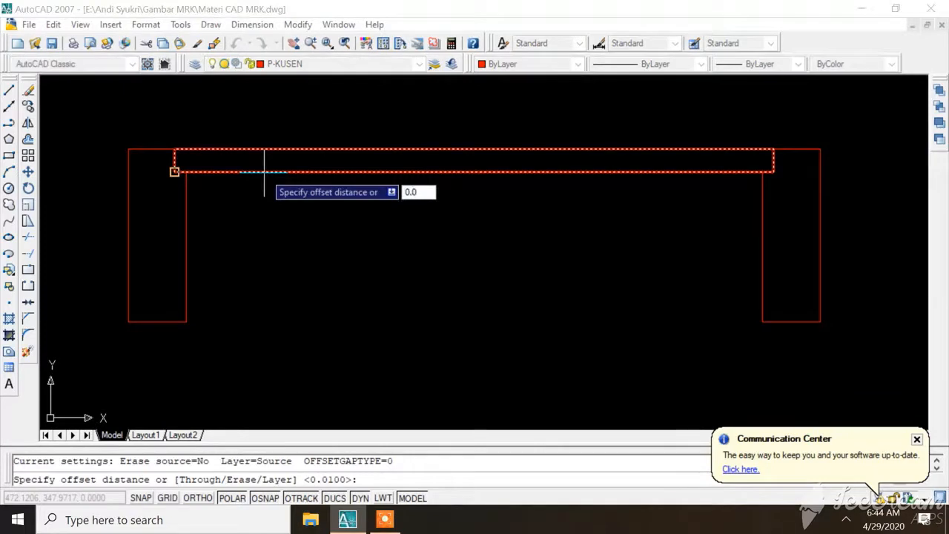
type("05")
key("Return")
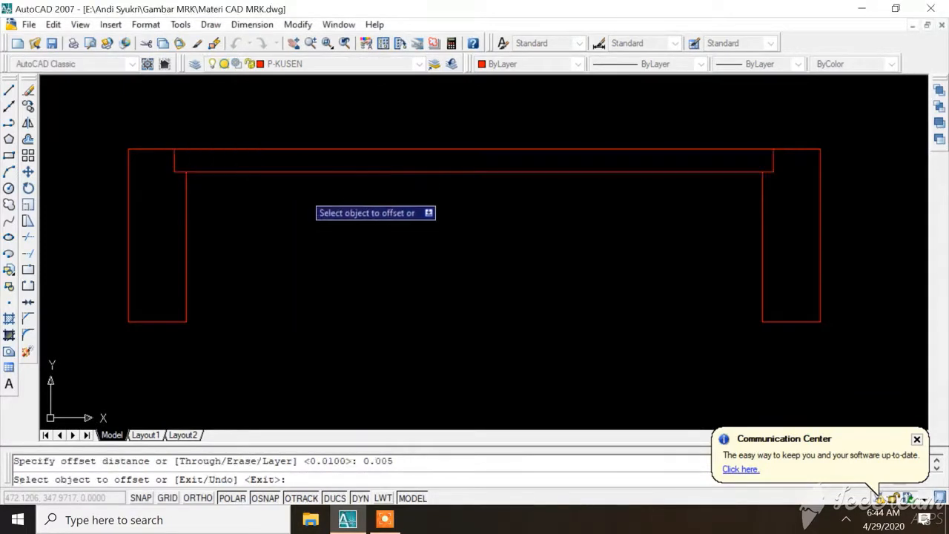
left_click(307, 149)
left_click(307, 158)
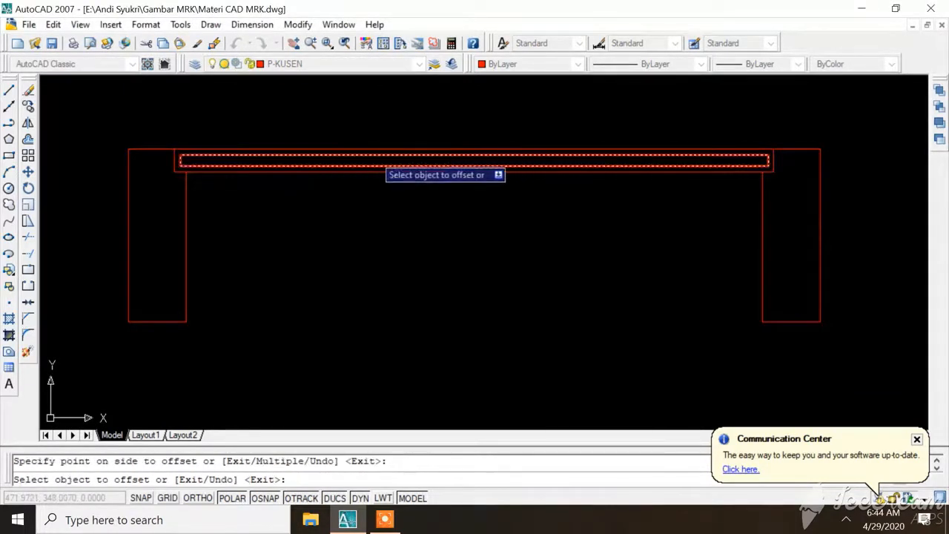
scroll(394, 188, "down", 7)
scroll(425, 155, "up", 5)
scroll(547, 157, "down", 2)
scroll(400, 152, "up", 4)
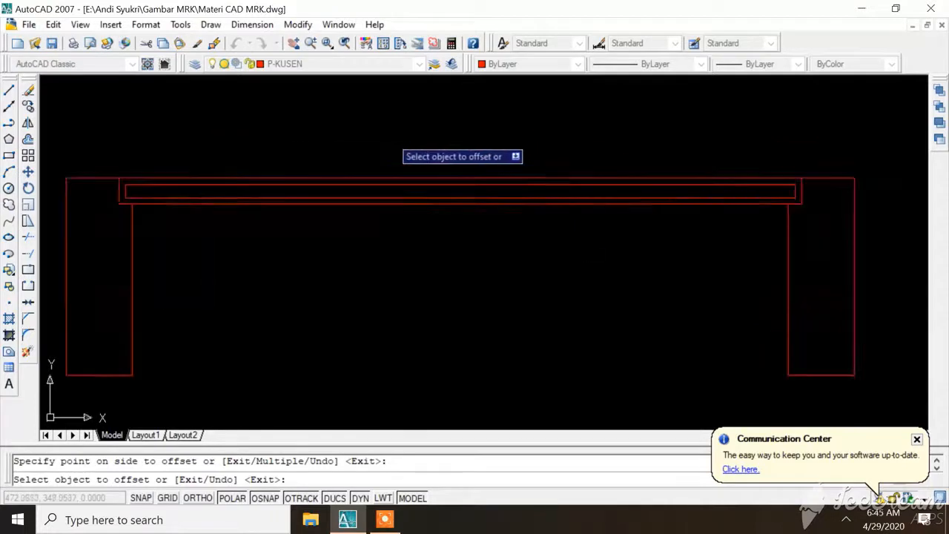
scroll(326, 189, "up", 4)
scroll(326, 189, "down", 3)
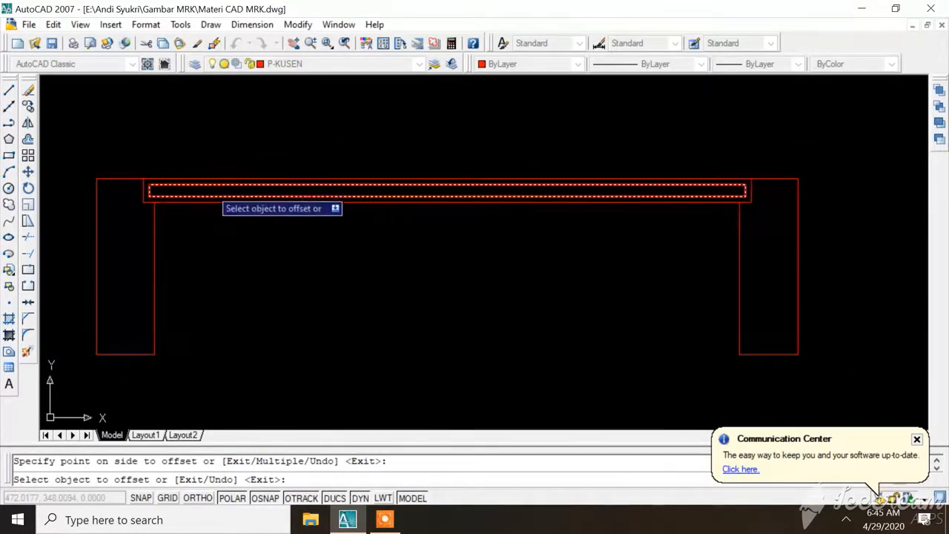
scroll(175, 178, "up", 3)
key("Escape")
Draw a horizontal line joining the inner lower corners of the left and right jambs
scroll(173, 180, "down", 3)
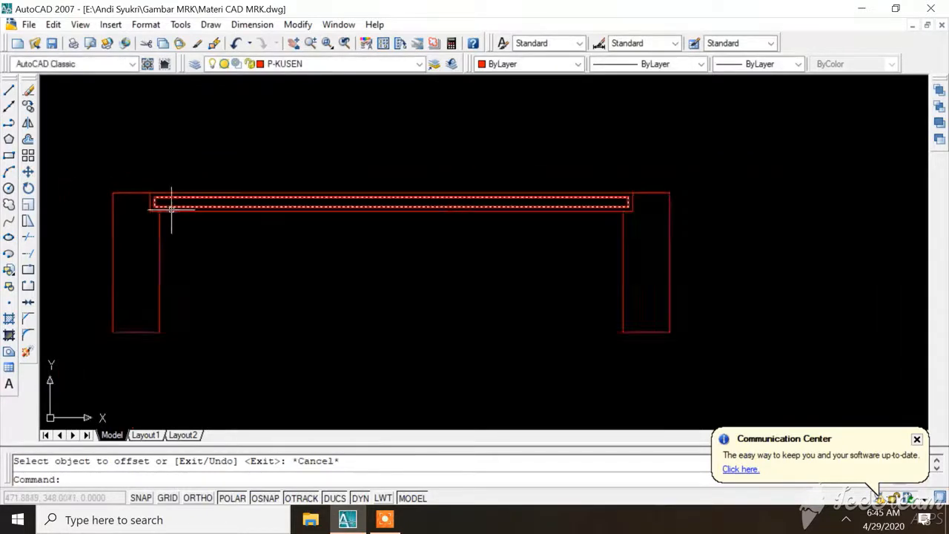
scroll(171, 204, "up", 3)
scroll(126, 177, "down", 3)
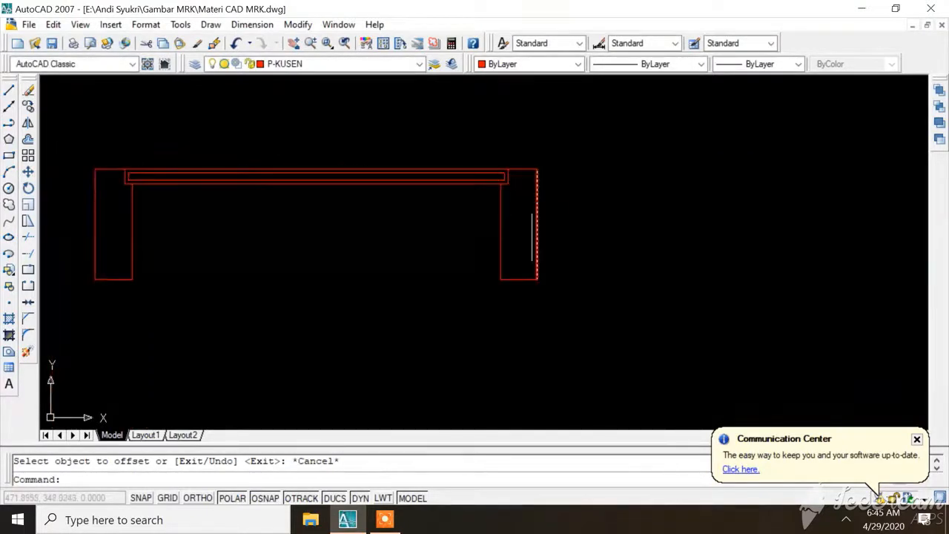
scroll(629, 146, "down", 4)
scroll(492, 159, "up", 3)
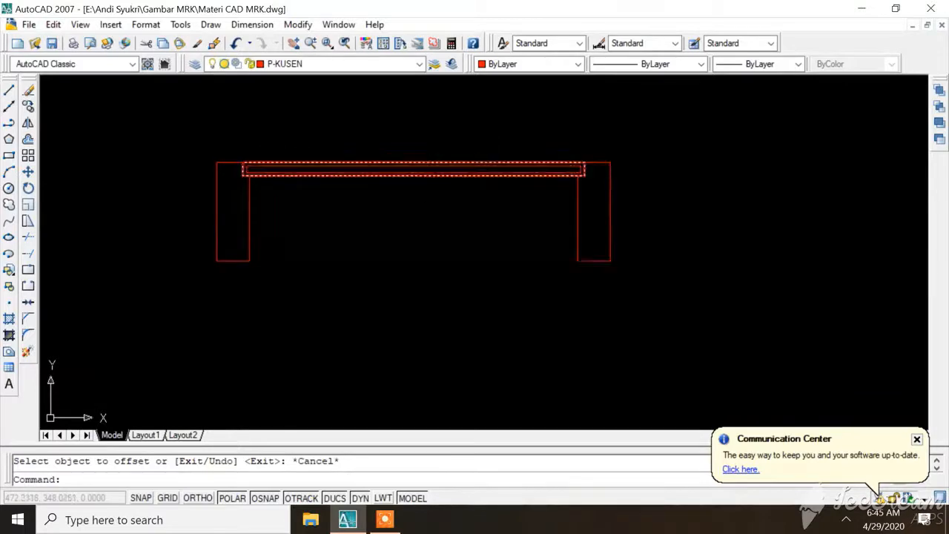
left_click(9, 91)
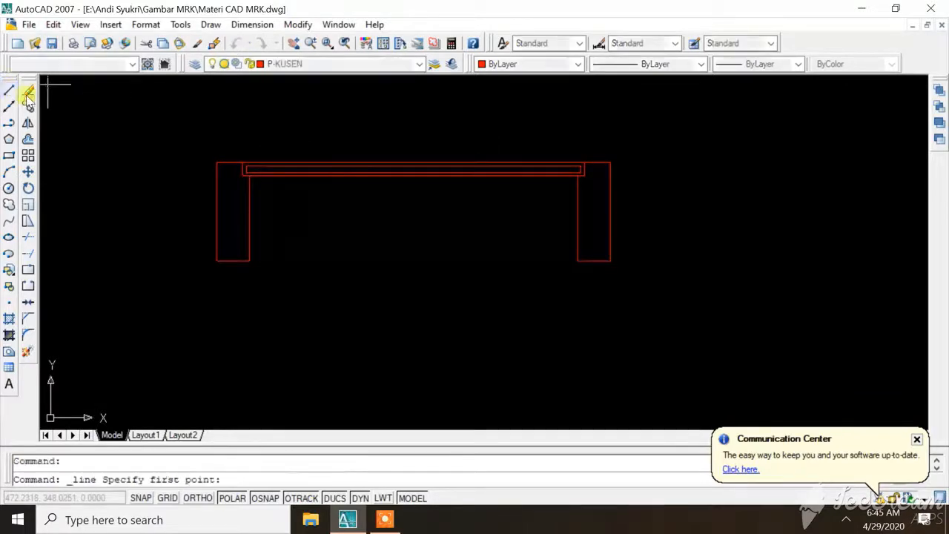
left_click(250, 260)
left_click(578, 260)
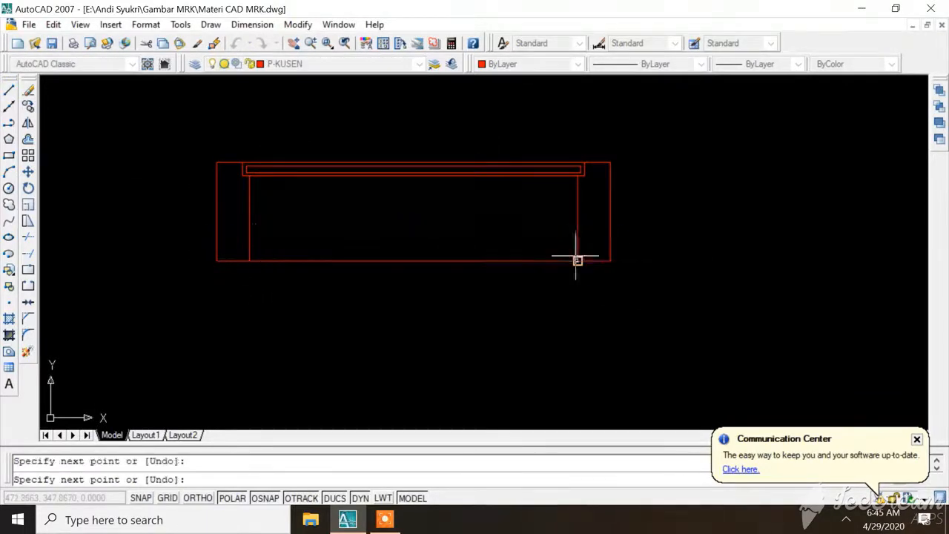
key("Return")
Examine the whole frame symbol and the rectangle's fit in the right jamb's notch
scroll(298, 224, "down", 5)
scroll(361, 206, "up", 4)
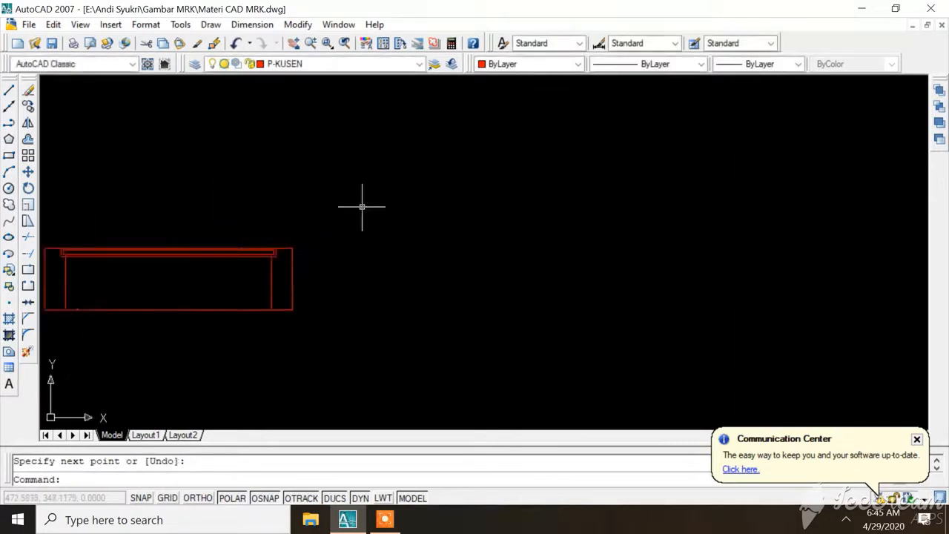
scroll(367, 205, "down", 4)
scroll(328, 215, "up", 2)
scroll(327, 215, "up", 2)
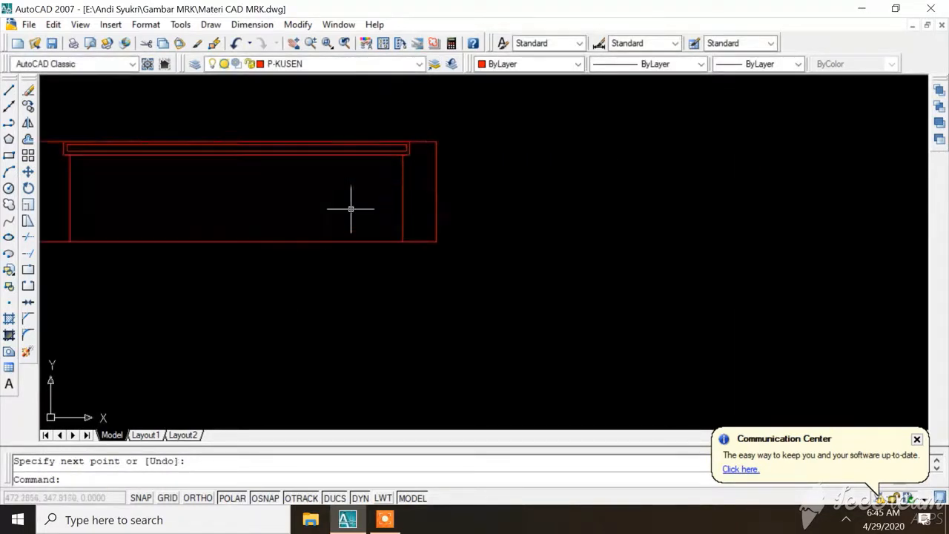
scroll(485, 146, "down", 4)
scroll(485, 146, "up", 5)
scroll(485, 148, "down", 3)
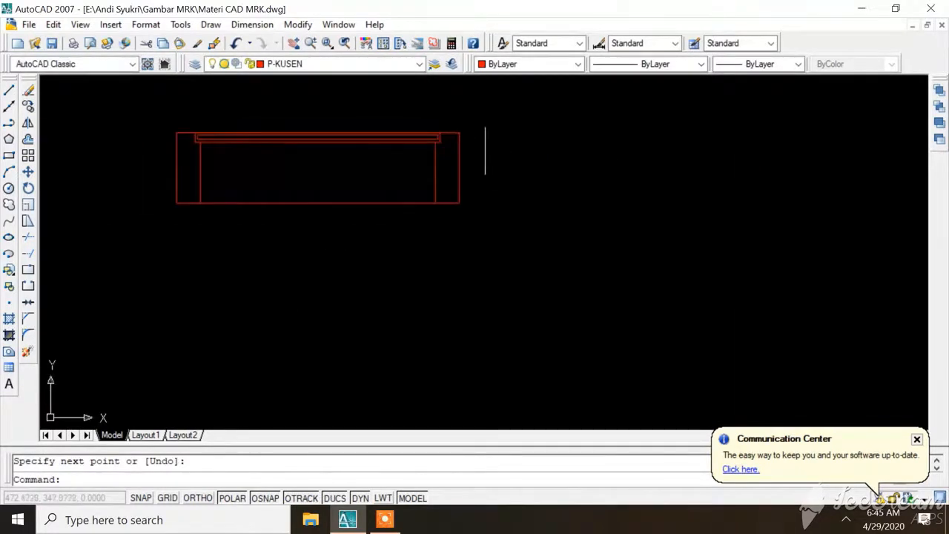
scroll(485, 151, "up", 2)
scroll(448, 132, "up", 2)
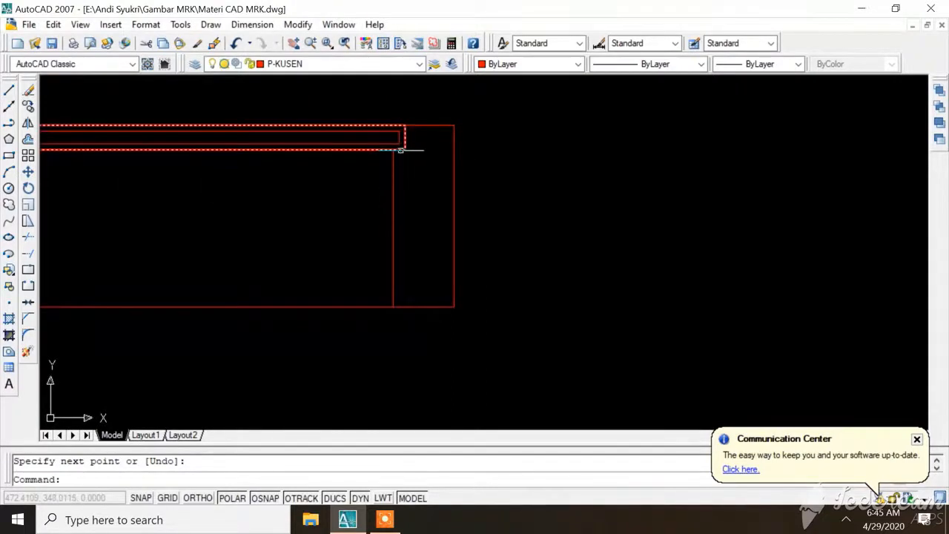
scroll(430, 160, "down", 3)
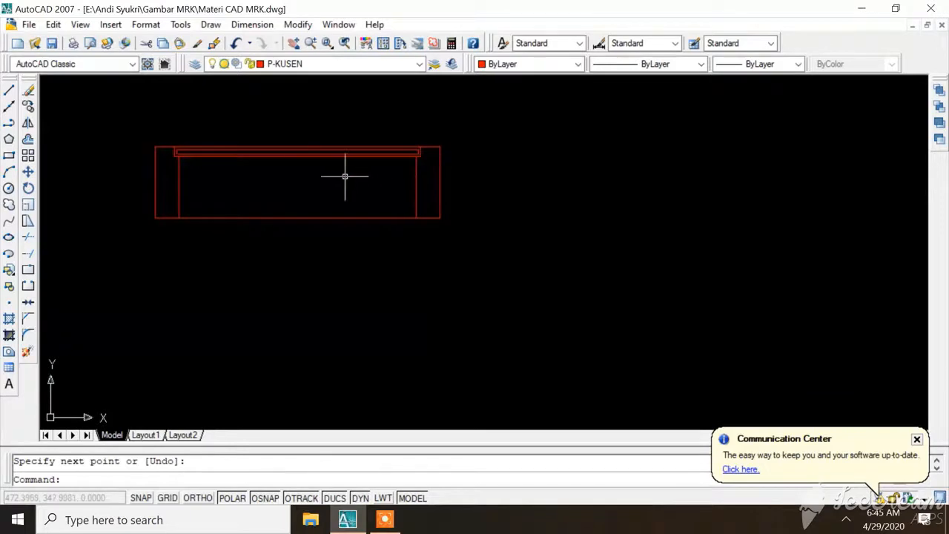
left_click(167, 131)
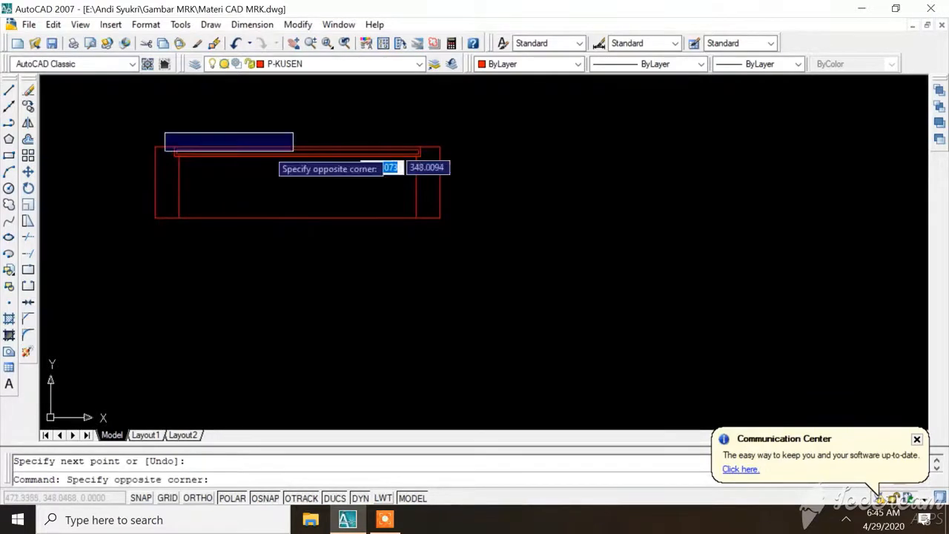
left_click(422, 161)
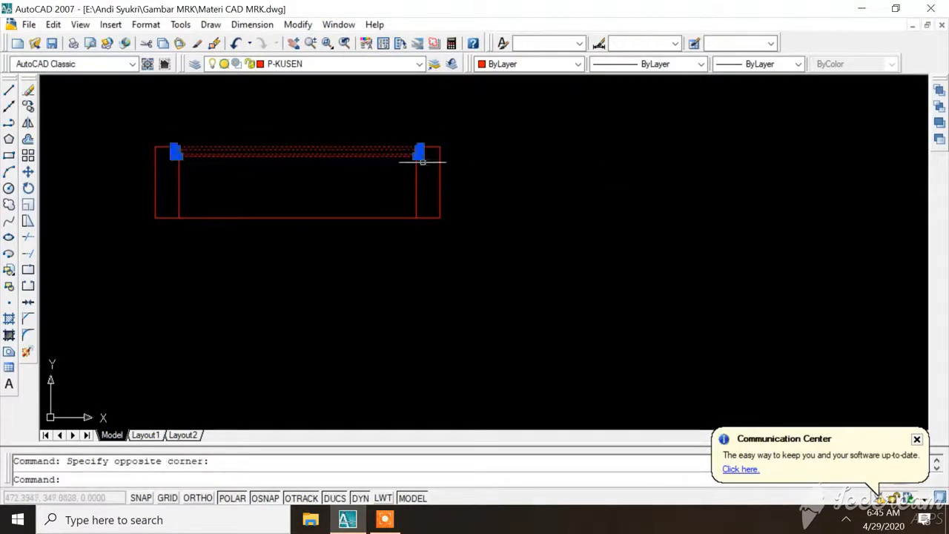
left_click(25, 121)
scroll(402, 127, "up", 2)
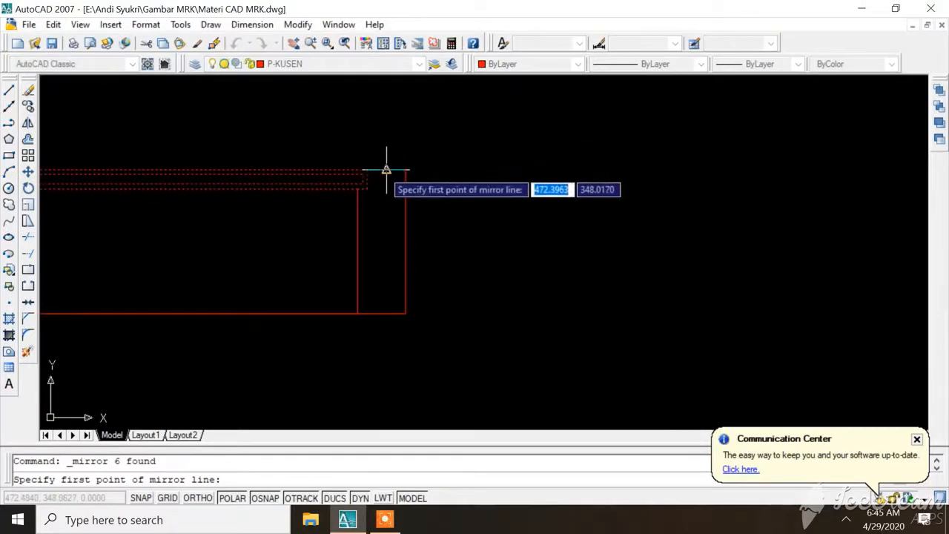
left_click(386, 170)
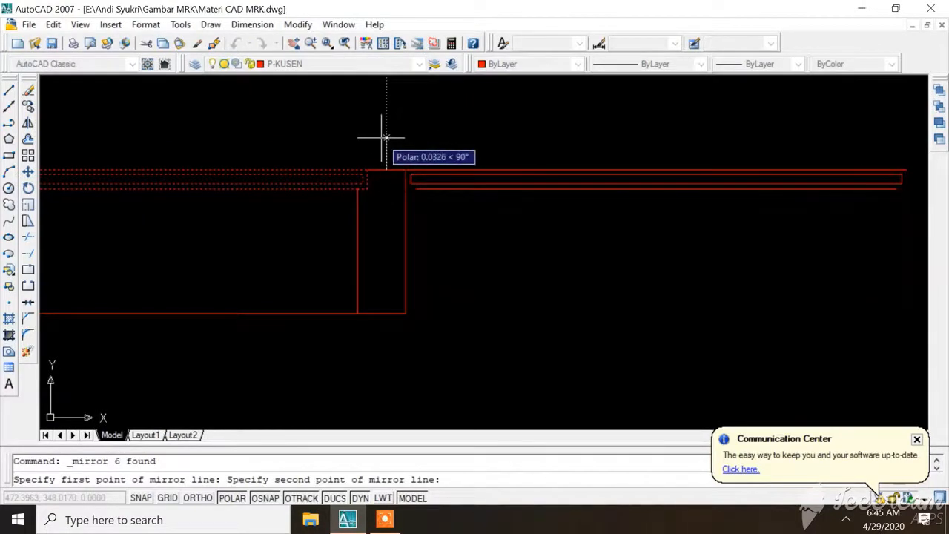
key("Escape")
scroll(401, 137, "down", 2)
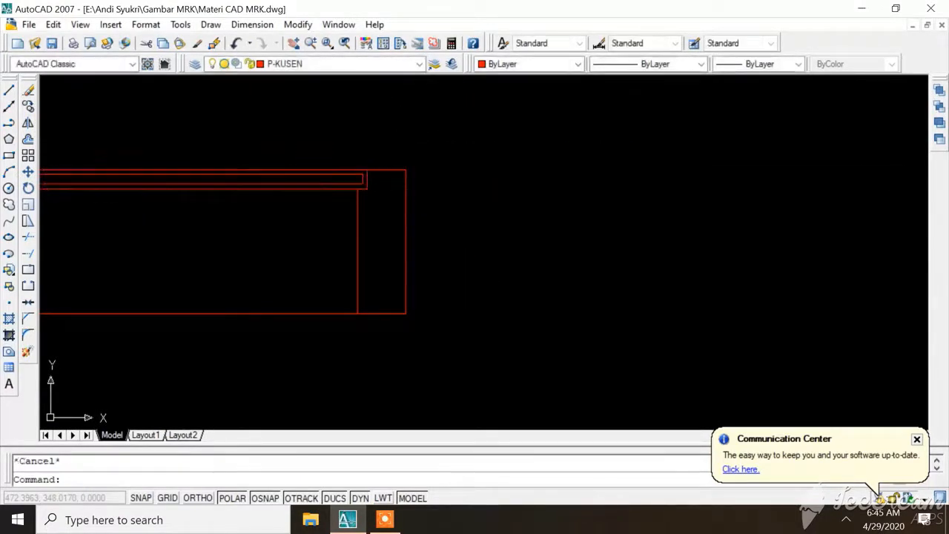
Mirror the double-outlined panel about the right jamb's vertical centreline, keeping the original
scroll(402, 131, "down", 1)
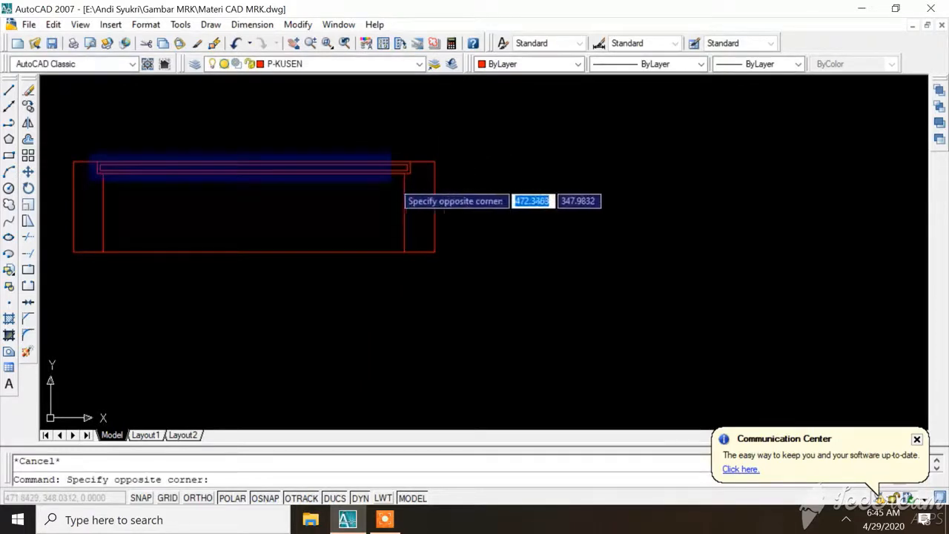
left_click(422, 187)
left_click(27, 121)
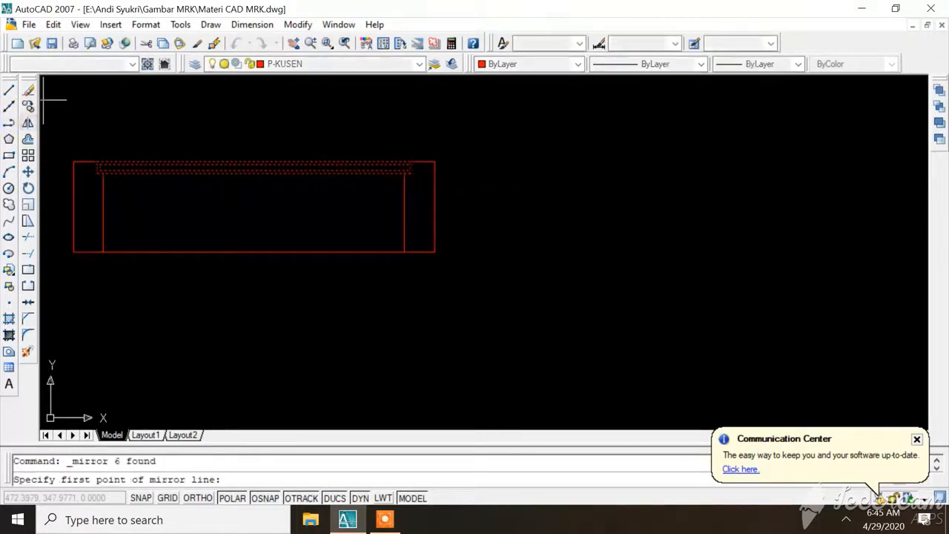
left_click(420, 252)
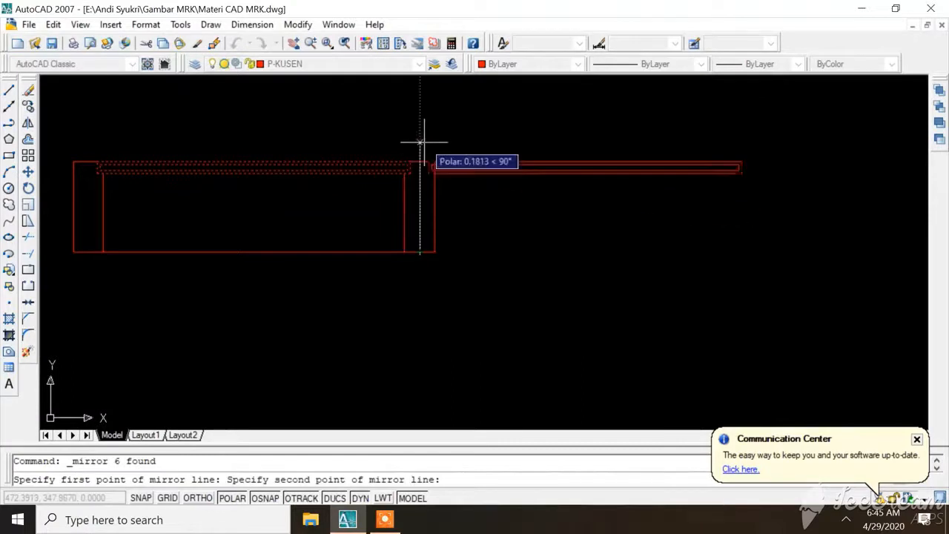
left_click(423, 144)
key("Return")
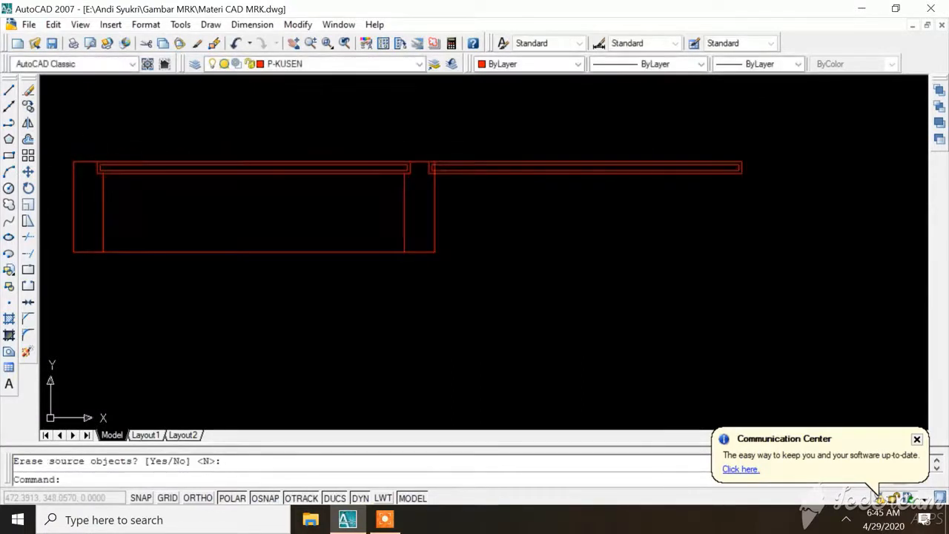
Mirror the left jamb about the middle jamb's vertical centreline to close the second bay, keeping the original
left_click(70, 148)
left_click(165, 279)
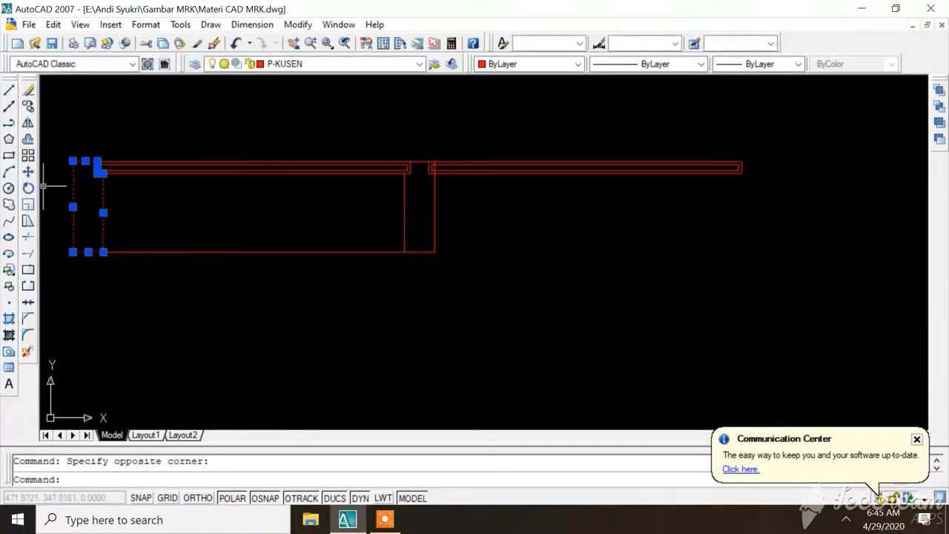
left_click(27, 122)
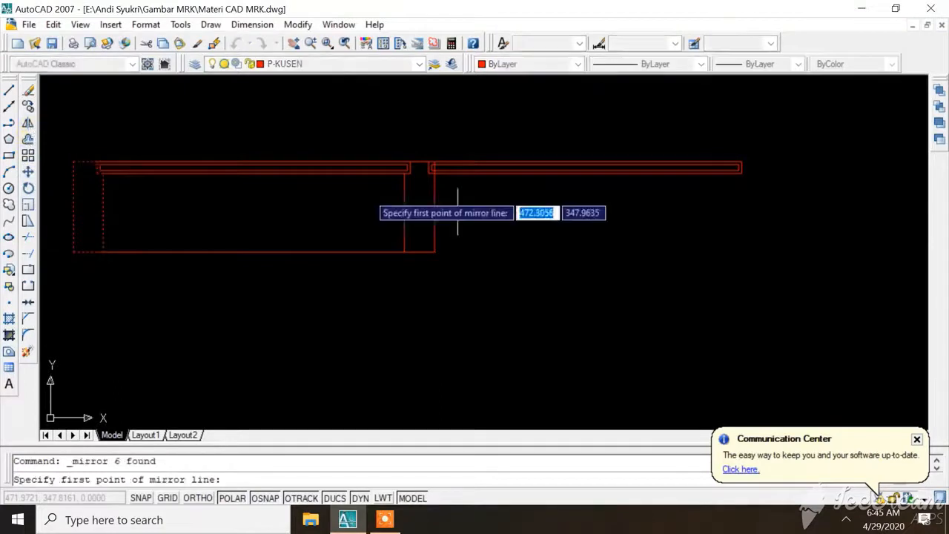
left_click(420, 252)
left_click(420, 147)
key("Return")
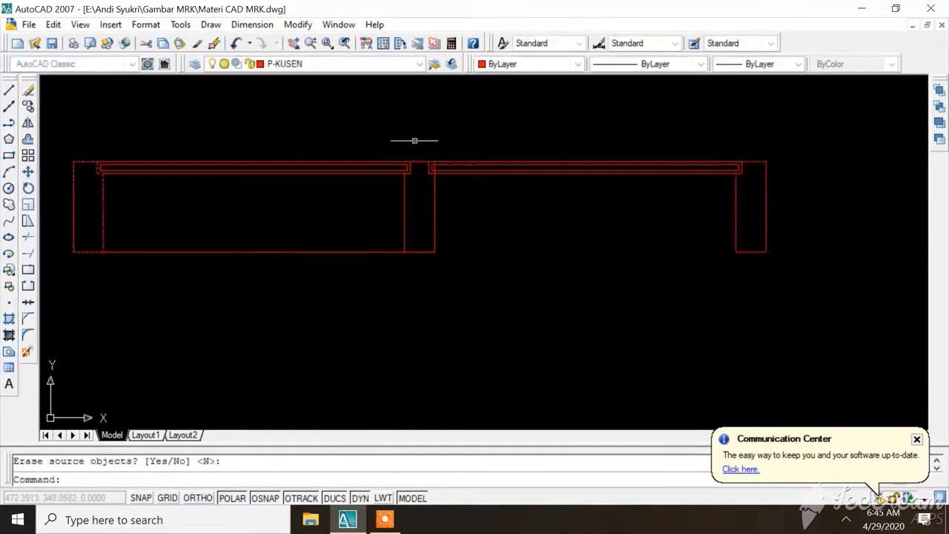
key("Escape")
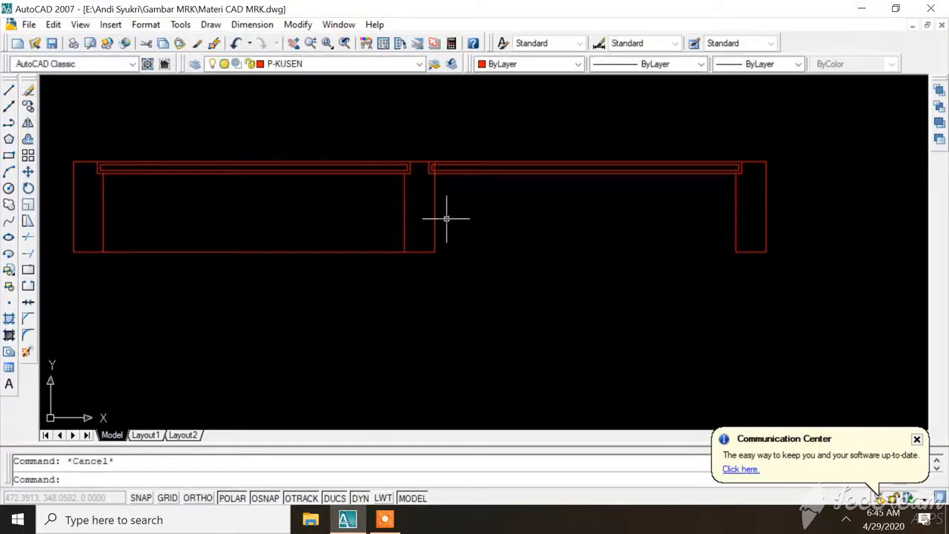
Copy the lower sill line into the second bay, from the middle jamb's inner lower corner to the right jamb's
left_click(318, 253)
right_click(319, 254)
left_click(415, 363)
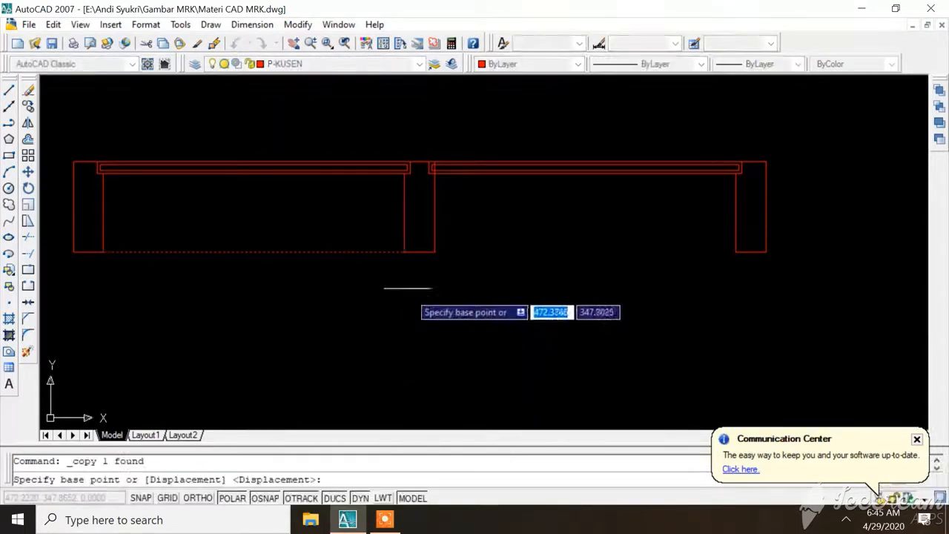
left_click(404, 252)
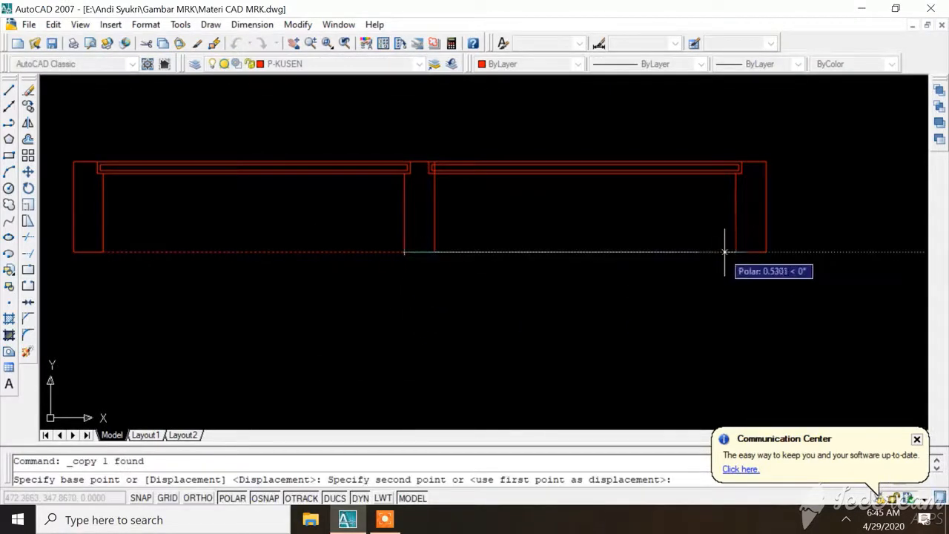
left_click(734, 252)
key("Escape")
Trim the middle jamb's edge where it crosses the second panel, using that panel's outer rectangle as the cutting edge
scroll(434, 153, "up", 4)
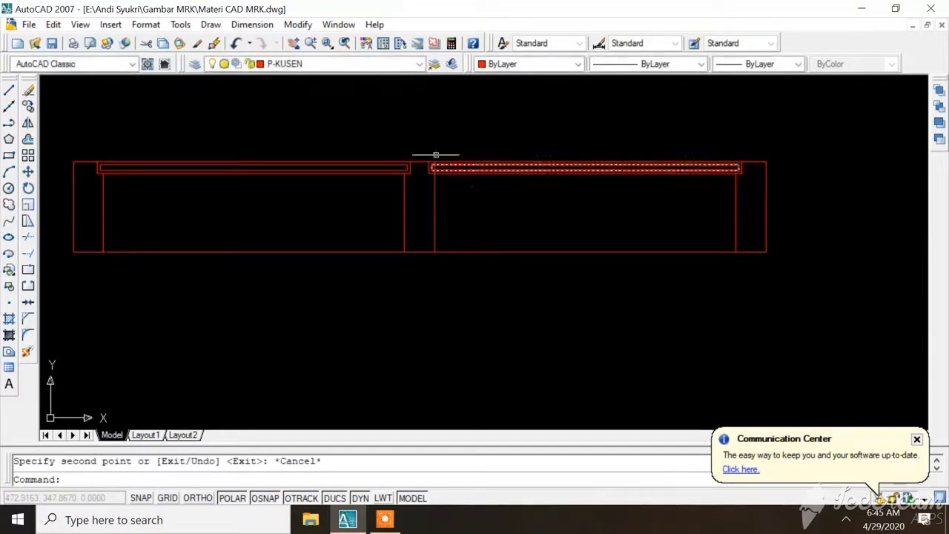
left_click(27, 237)
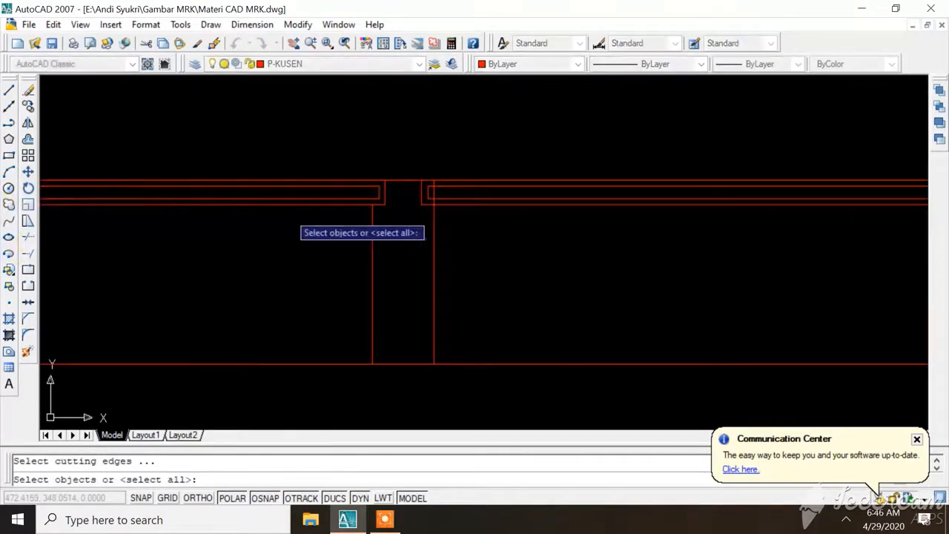
scroll(419, 201, "up", 3)
left_click(480, 158)
key("Return")
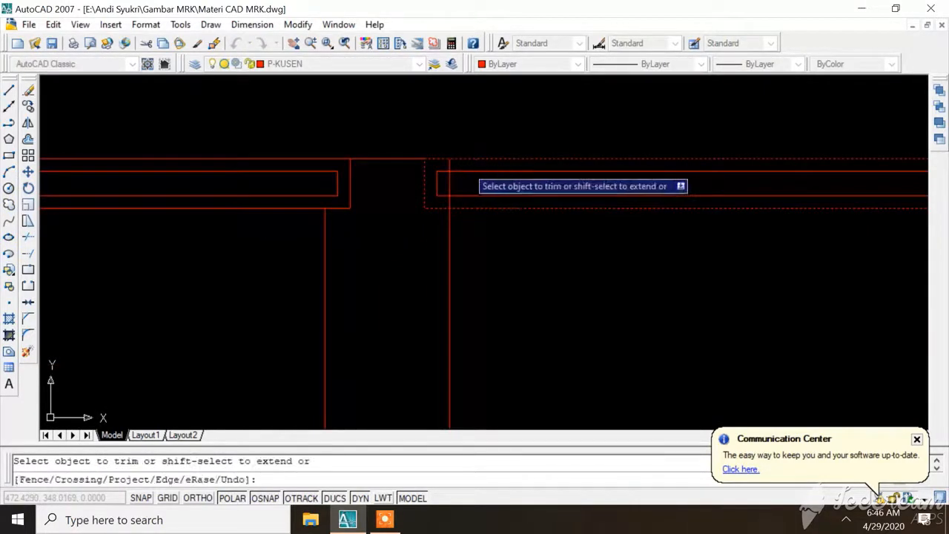
scroll(289, 208, "down", 6)
scroll(666, 217, "up", 4)
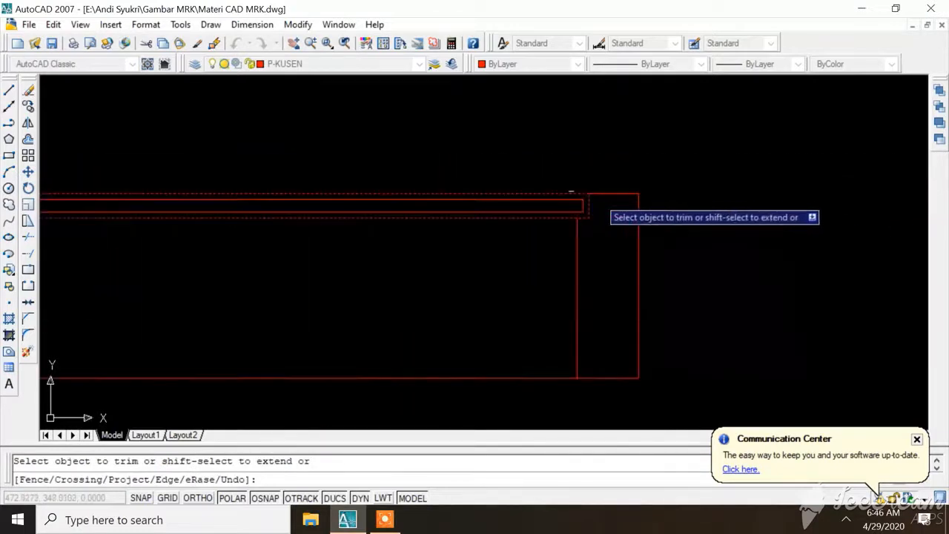
key("Escape")
Mirror the whole double frame about a horizontal line just above it, keeping the original
scroll(714, 201, "down", 8)
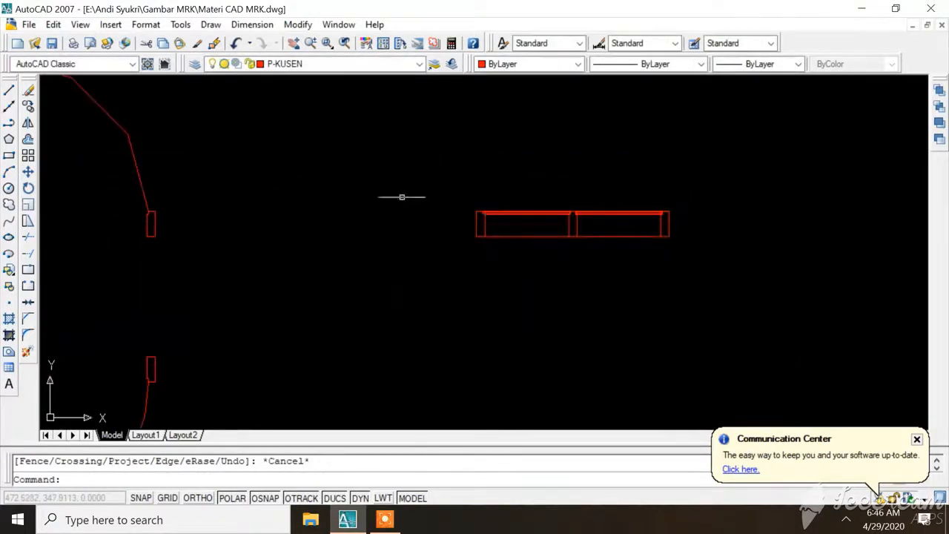
scroll(401, 197, "down", 6)
scroll(378, 208, "up", 5)
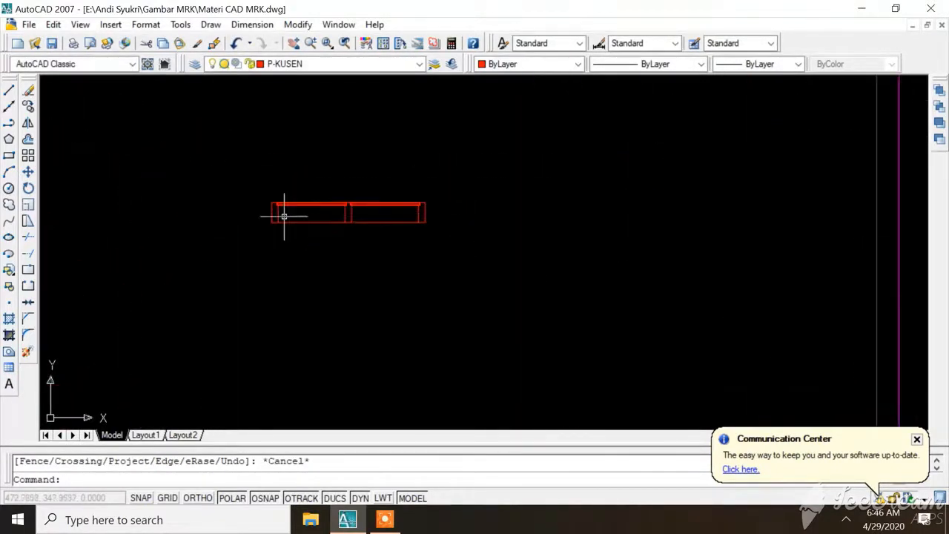
left_click(252, 187)
left_click(482, 238)
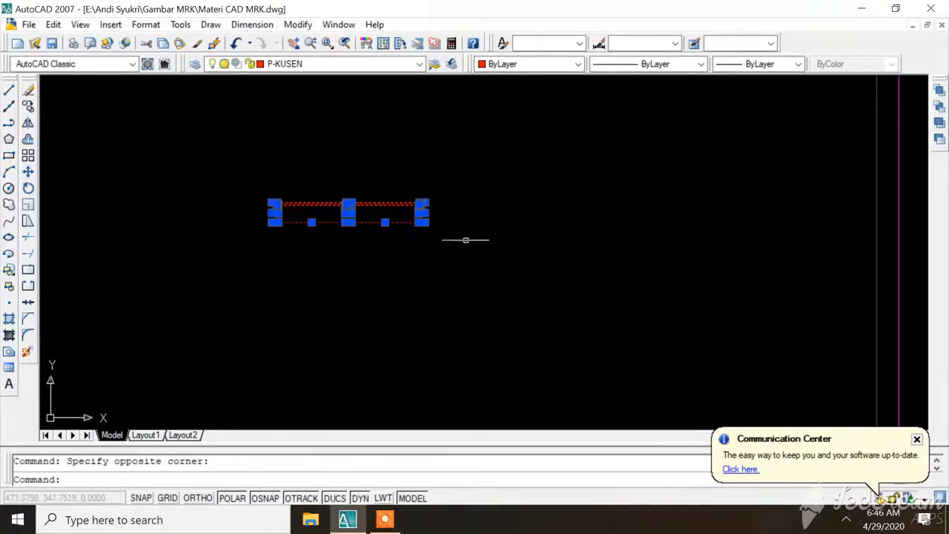
left_click(28, 122)
left_click(256, 172)
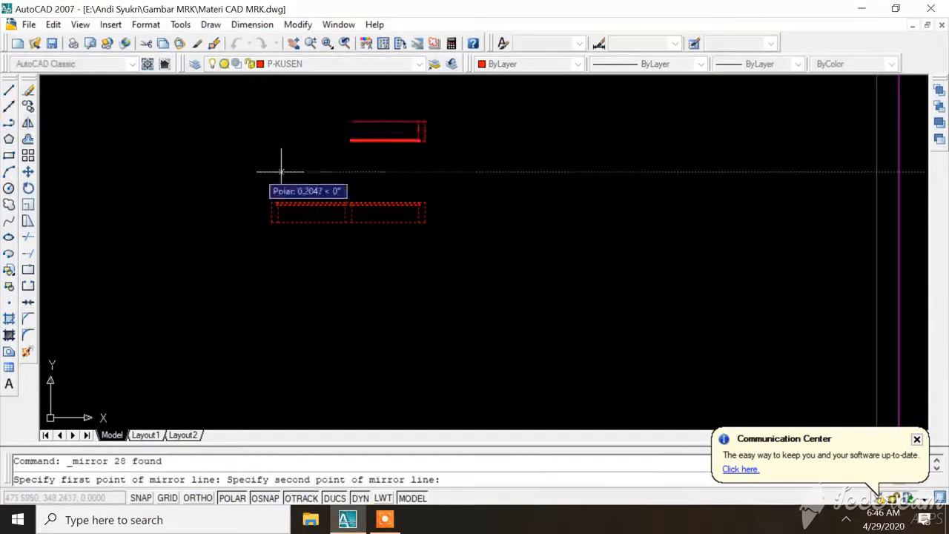
left_click(570, 172)
key("Return")
Copy both horizontal double frames straight across to the empty space on their right
left_click(240, 99)
left_click(541, 254)
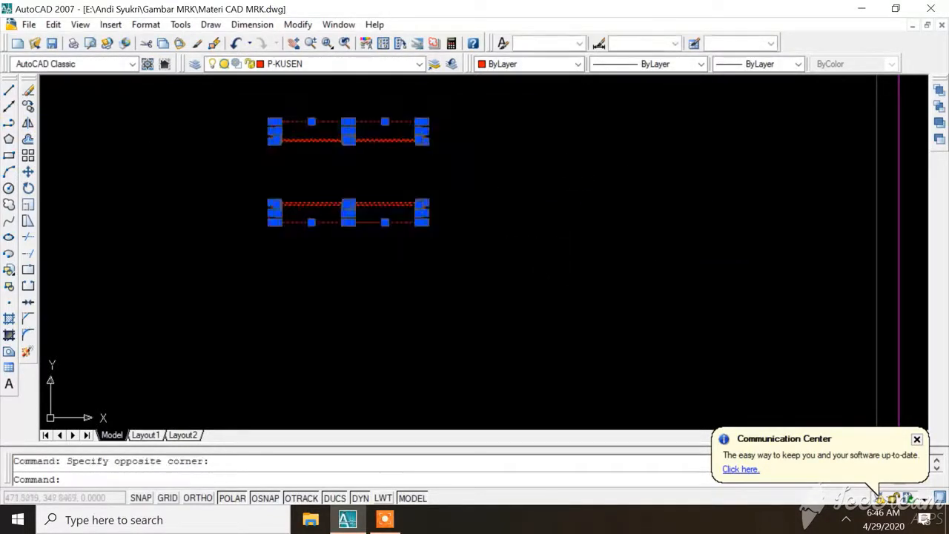
right_click(430, 169)
left_click(475, 341)
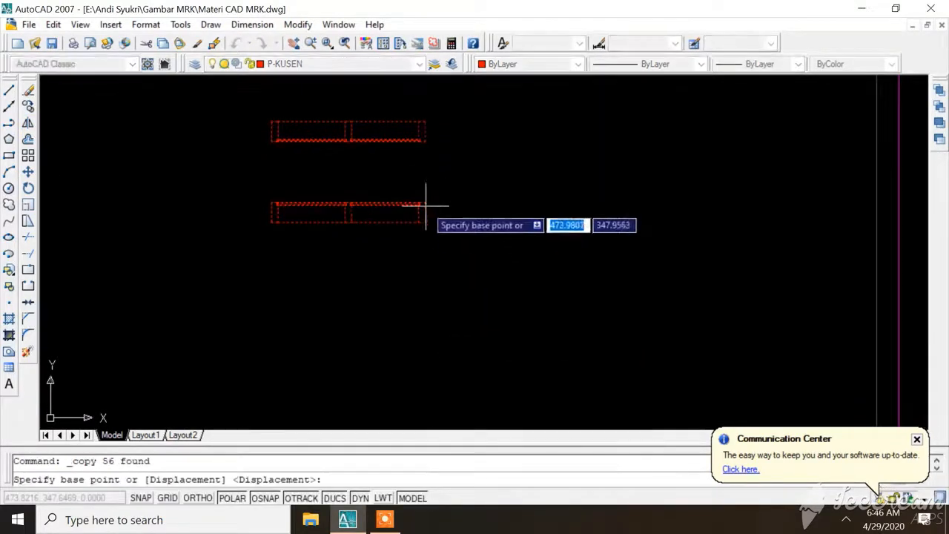
left_click(426, 201)
left_click(715, 202)
key("Escape")
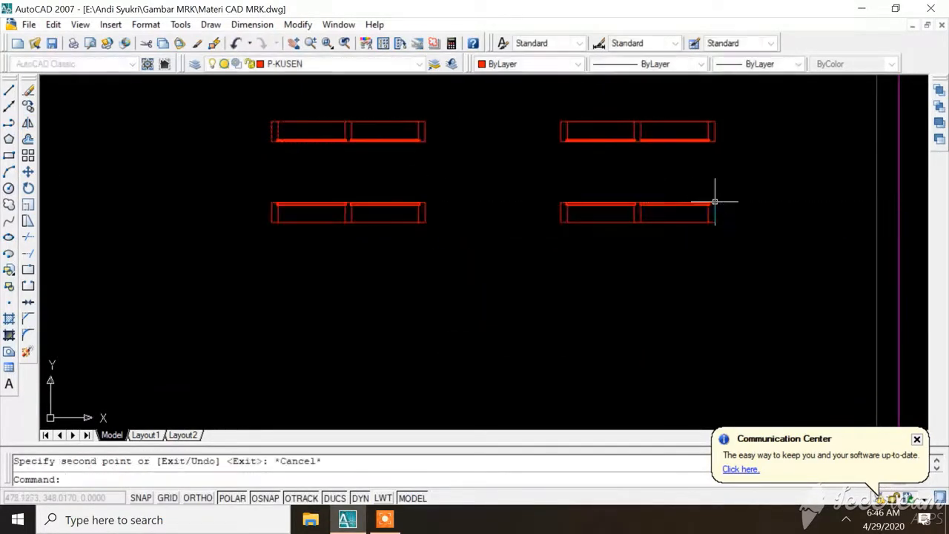
Rotate the two copied double frames 90° counterclockwise so they stand vertically
middle_click_drag(546, 111, 352, 104)
scroll(352, 105, "up", 1)
left_click(344, 104)
left_click(641, 295)
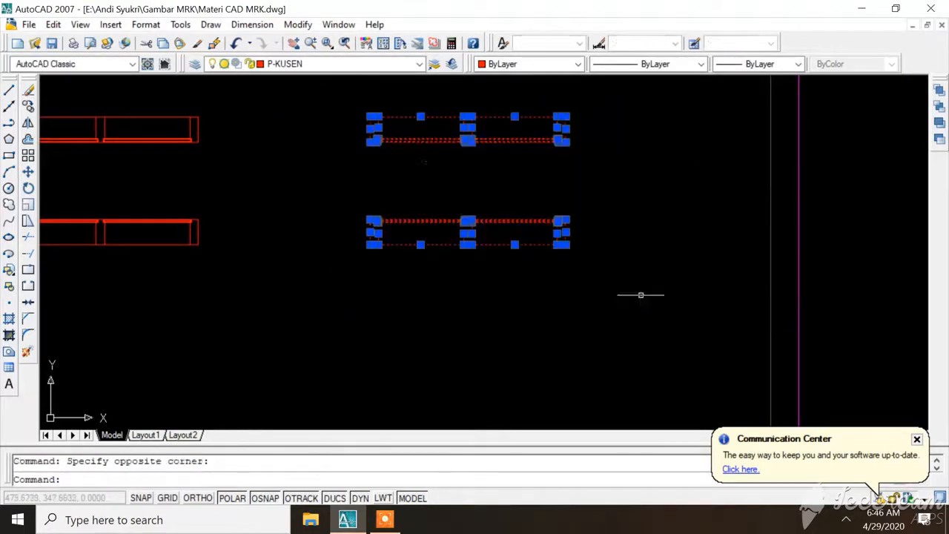
right_click(449, 158)
left_click(500, 361)
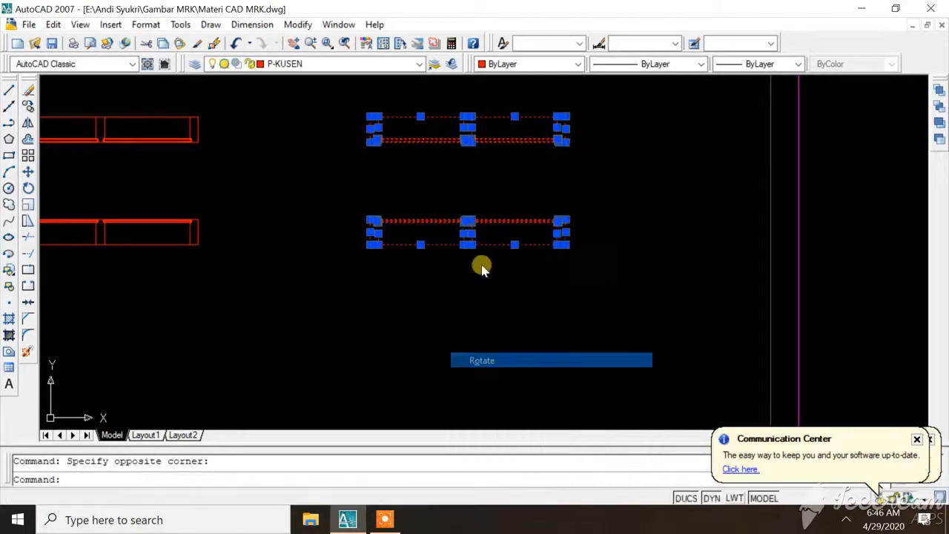
left_click(469, 411)
key("Return")
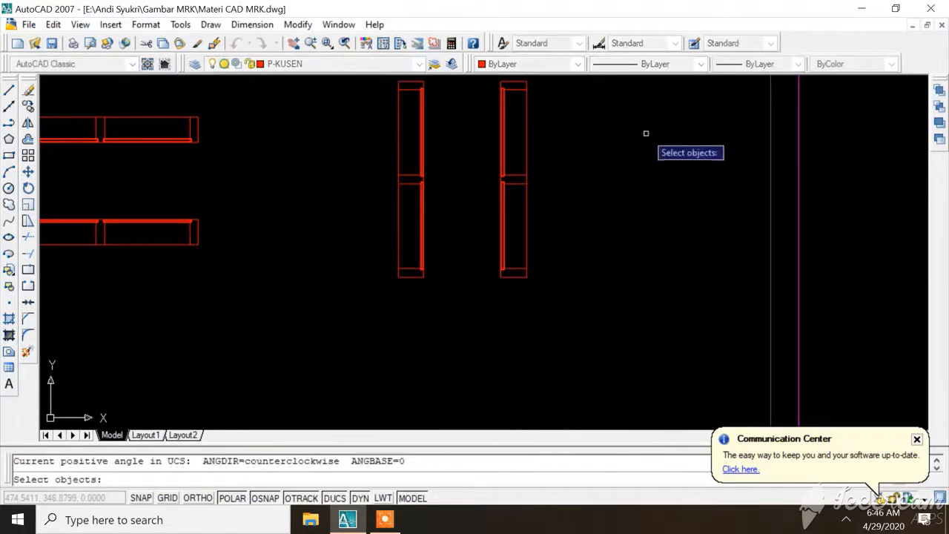
scroll(376, 218, "down", 5)
key("Escape")
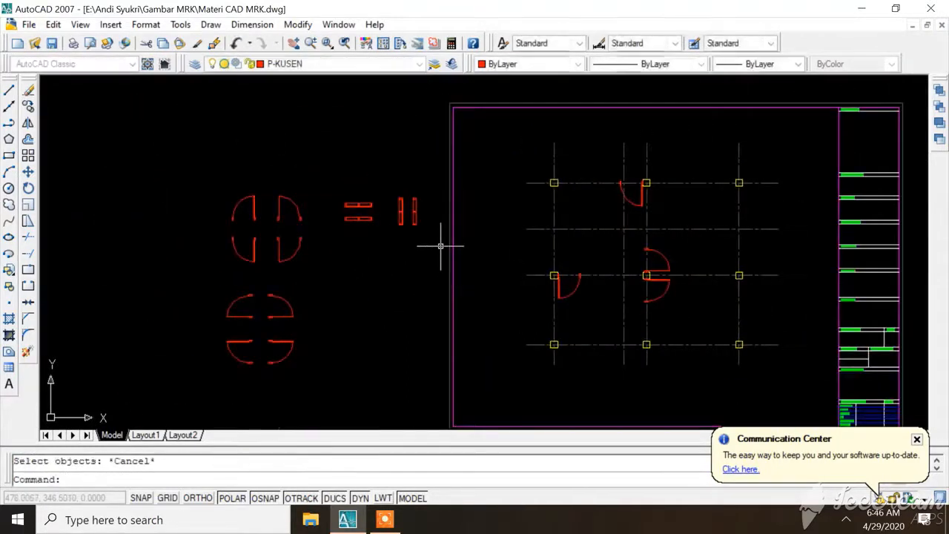
Copy the lower horizontal double frame by its left edge's midpoint onto the right edge's midpoint of the plan's upper-left column
scroll(426, 197, "up", 3)
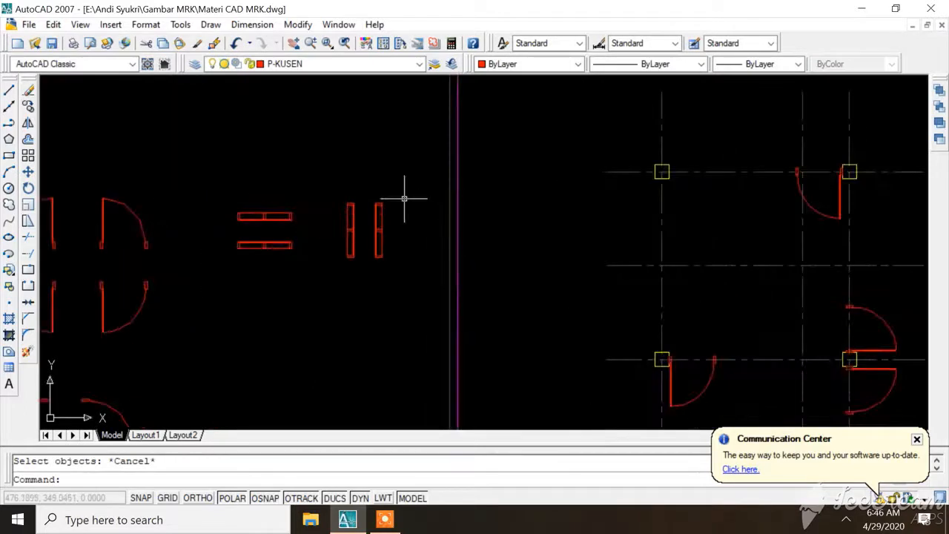
scroll(280, 226, "up", 3)
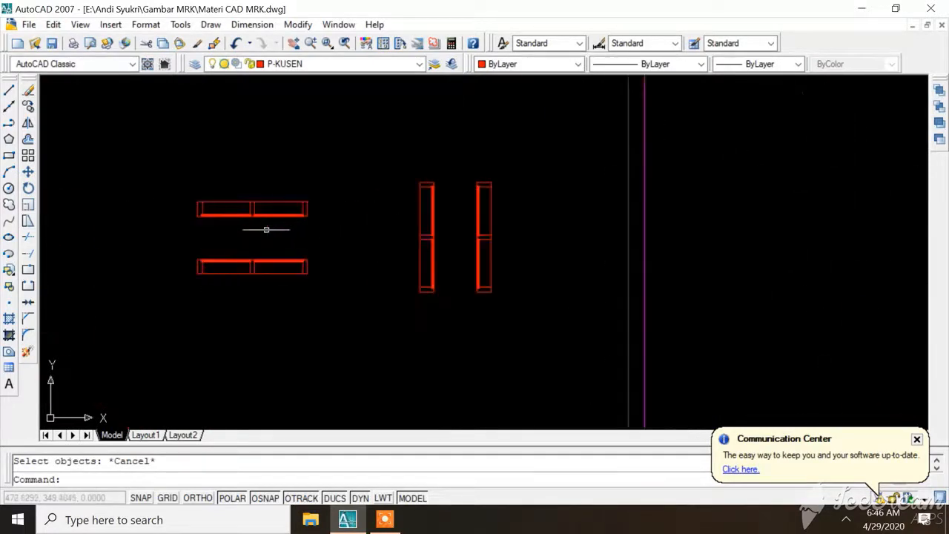
scroll(345, 208, "down", 2)
scroll(248, 237, "up", 4)
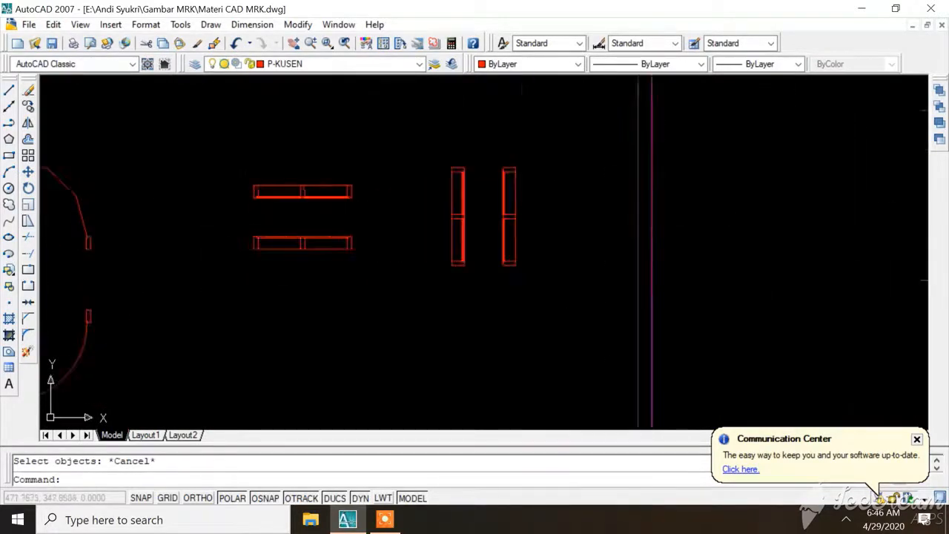
left_click(240, 212)
left_click(525, 280)
right_click(262, 231)
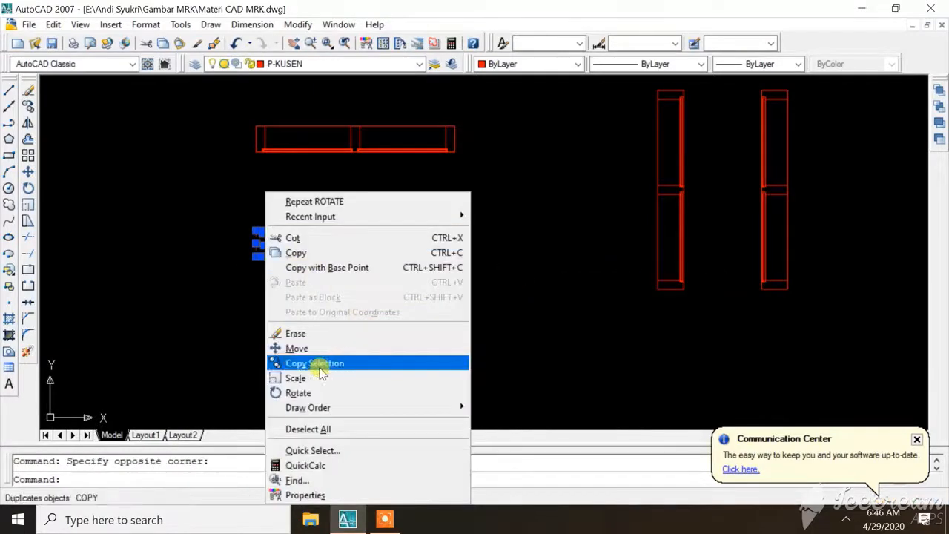
left_click(333, 362)
scroll(212, 264, "up", 3)
left_click(310, 249)
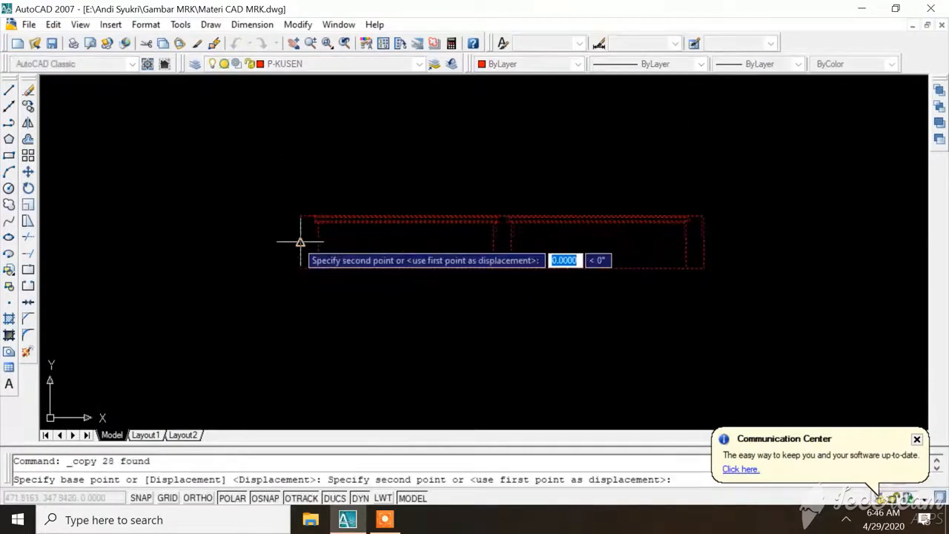
scroll(79, 235, "down", 5)
scroll(667, 148, "up", 4)
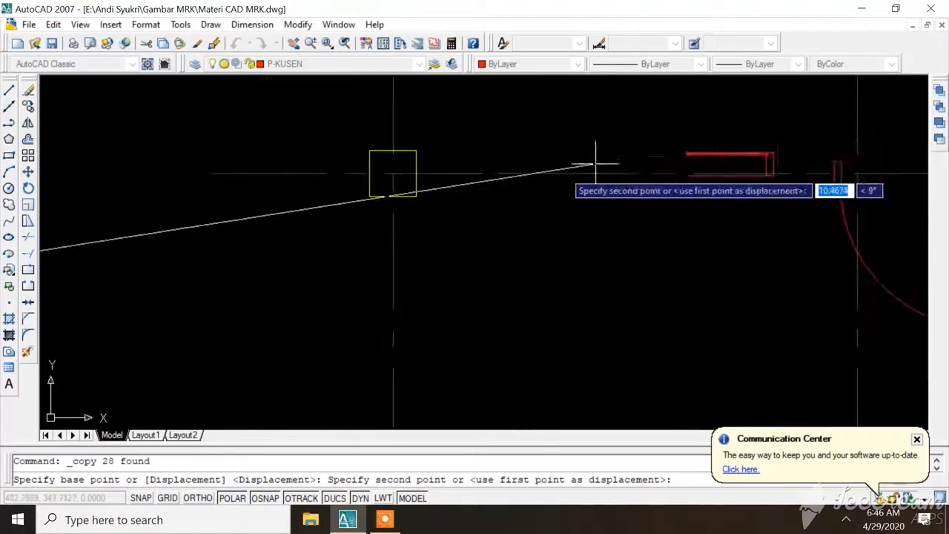
left_click(417, 175)
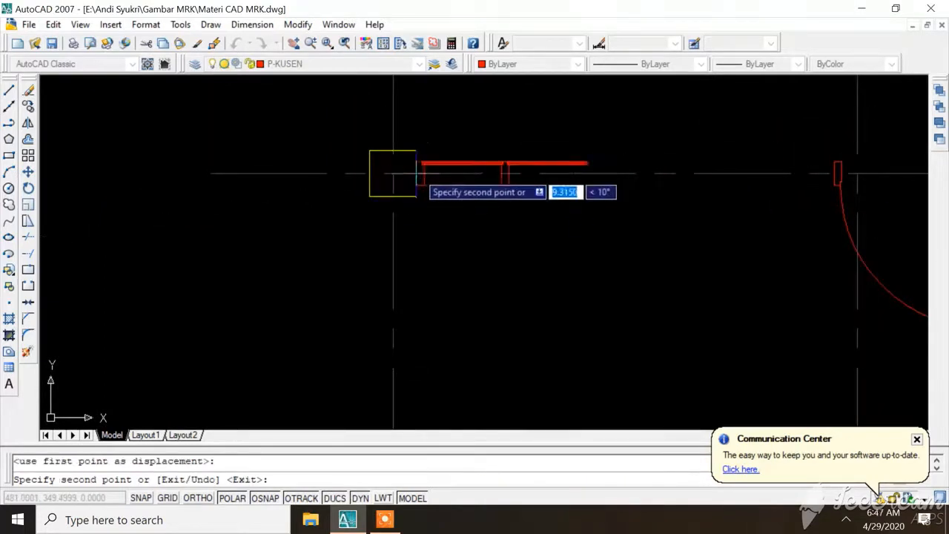
Check the placed double frame against the neighbouring columns and doors, and end the copying
scroll(416, 176, "down", 4)
scroll(411, 219, "up", 3)
scroll(667, 185, "down", 2)
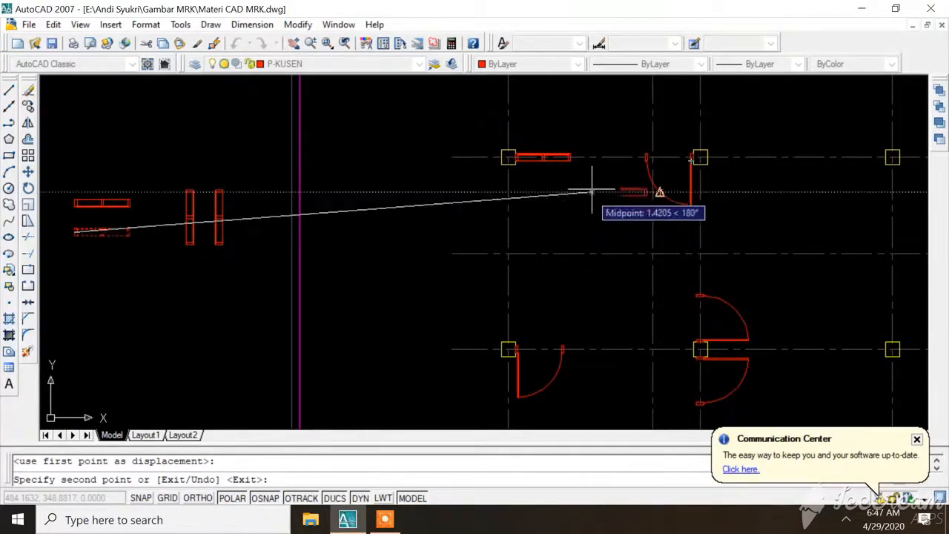
scroll(519, 155, "down", 2)
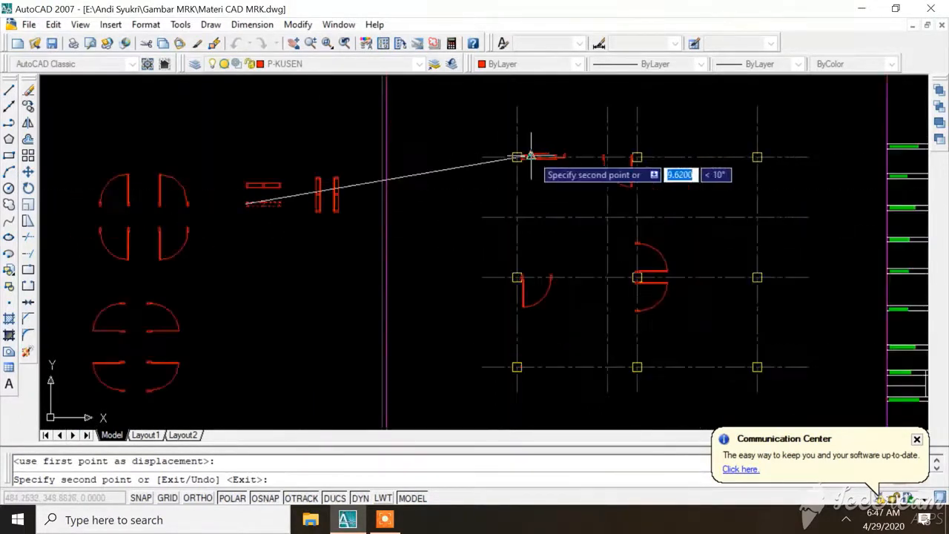
scroll(597, 312, "up", 3)
scroll(512, 286, "down", 3)
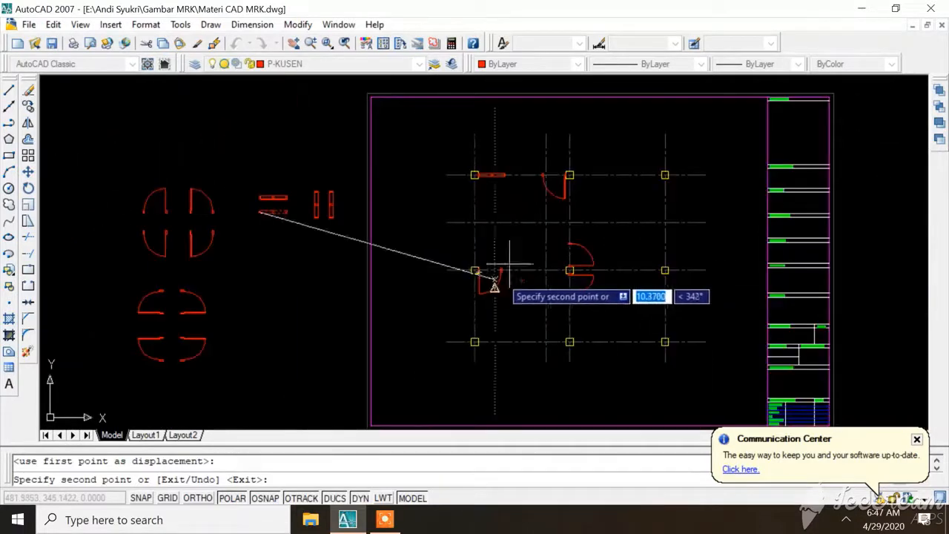
scroll(519, 181, "up", 3)
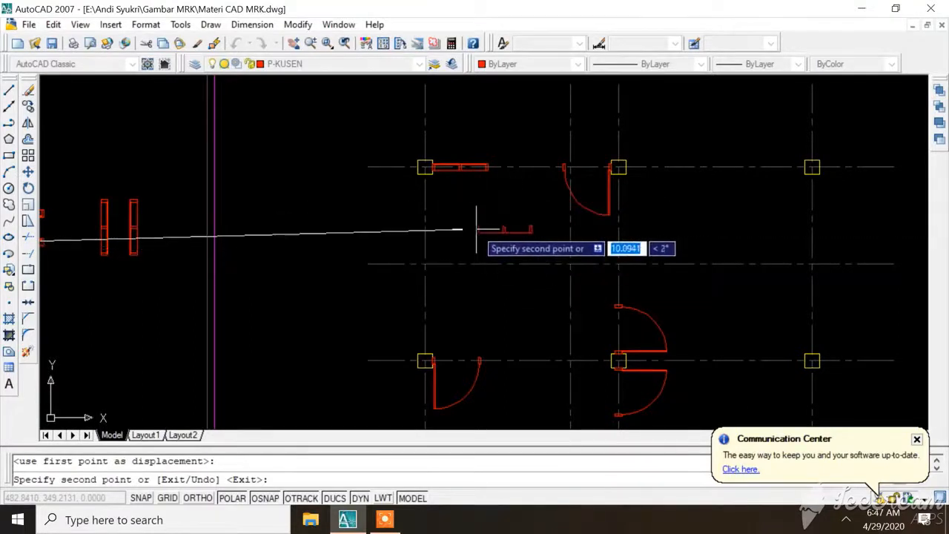
scroll(482, 159, "up", 2)
key("Escape")
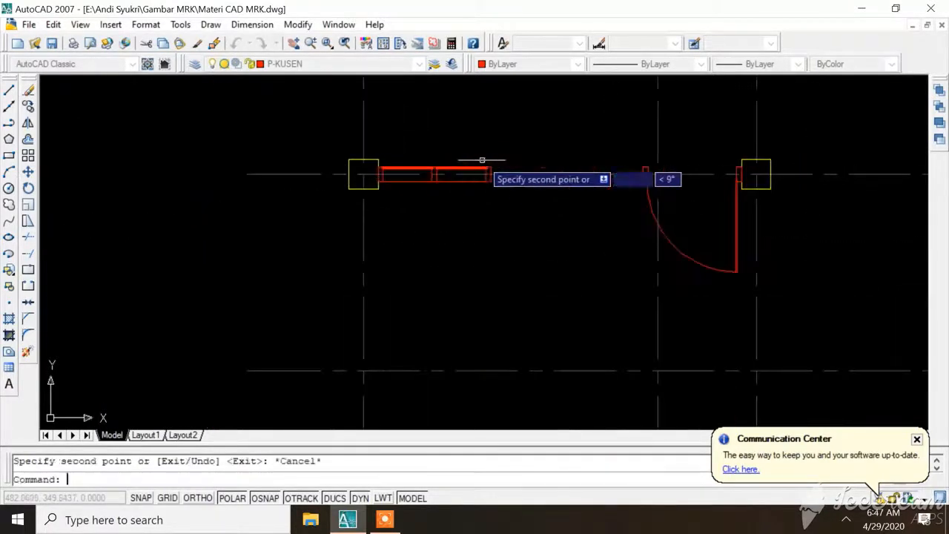
left_click(372, 139)
left_click(576, 212)
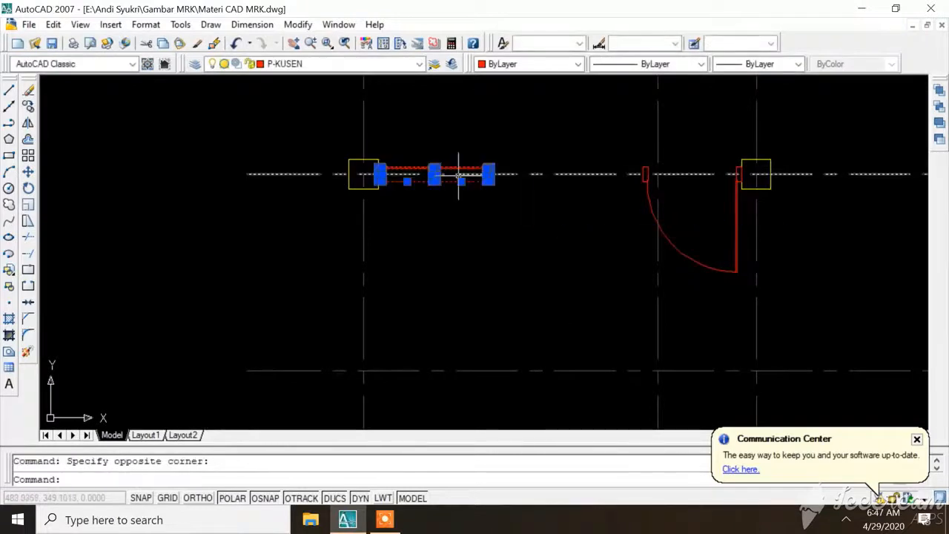
right_click(459, 179)
left_click(490, 333)
scroll(482, 178, "up", 2)
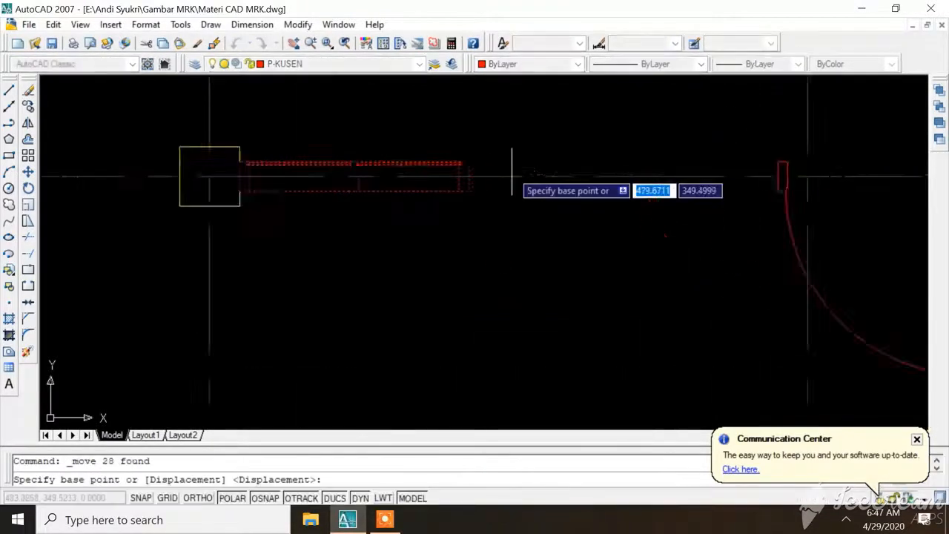
left_click(451, 177)
scroll(451, 178, "down", 5)
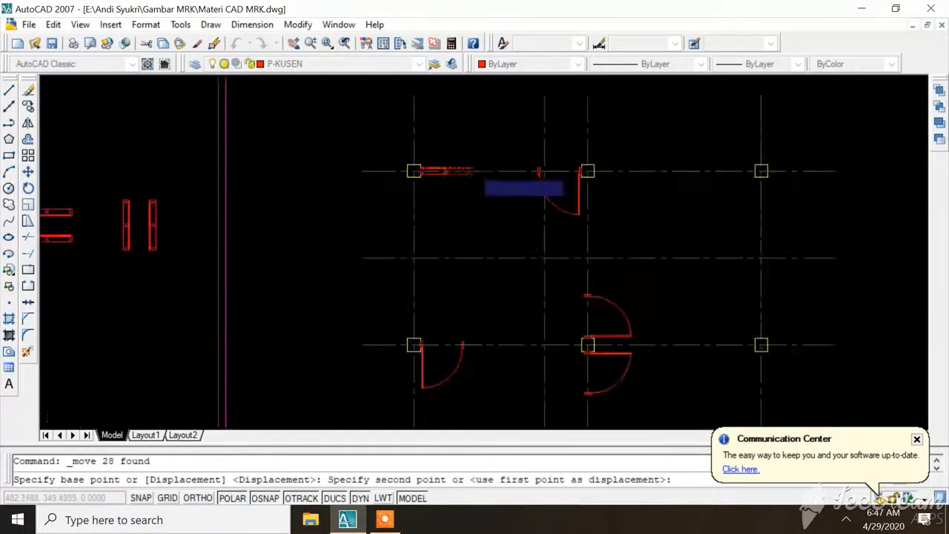
key("Escape")
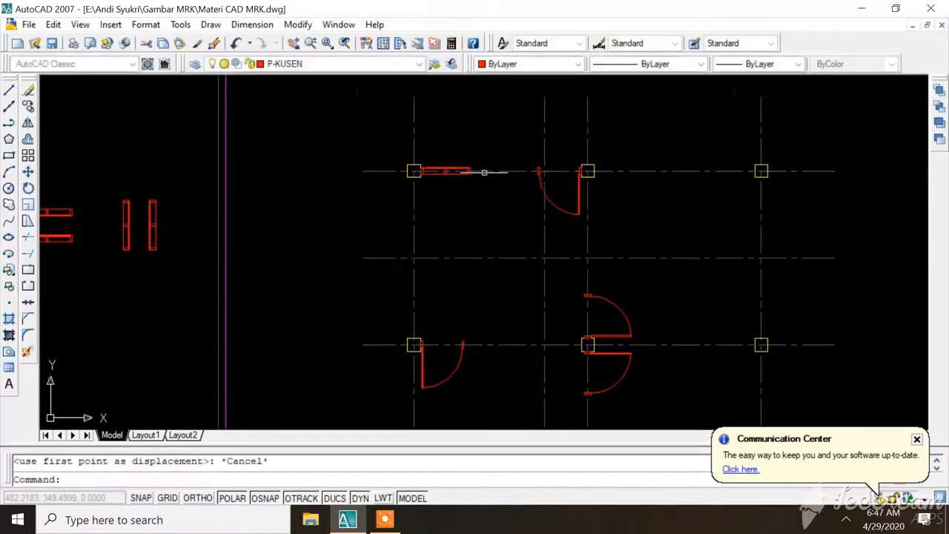
Move the double frame by the centre of its middle post straight right along the top gridline, close to the upper door
scroll(459, 162, "up", 3)
left_click(369, 147)
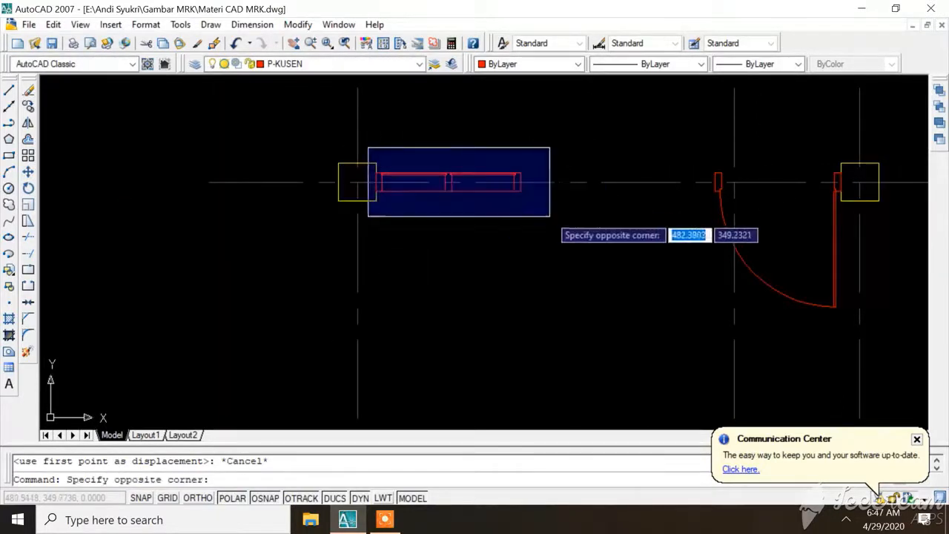
left_click(549, 215)
right_click(462, 97)
left_click(493, 254)
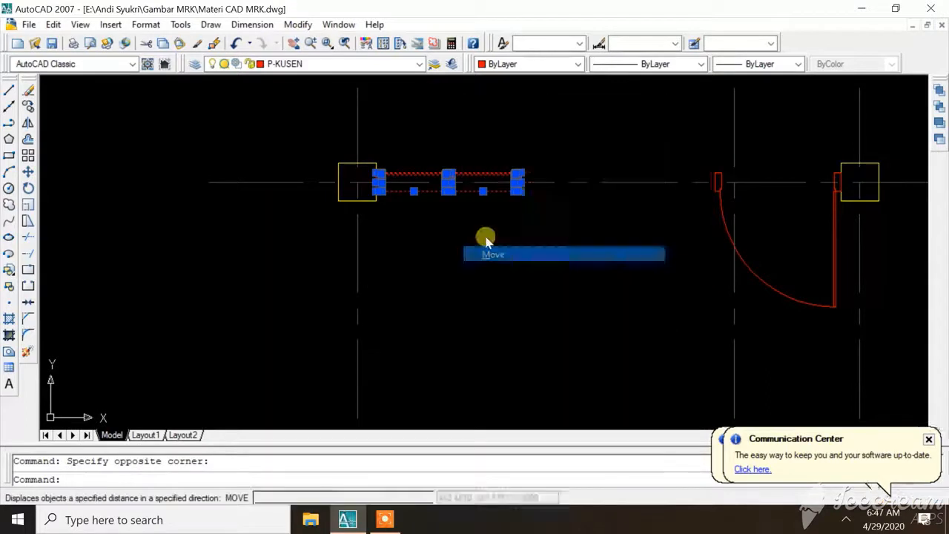
scroll(456, 157, "up", 4)
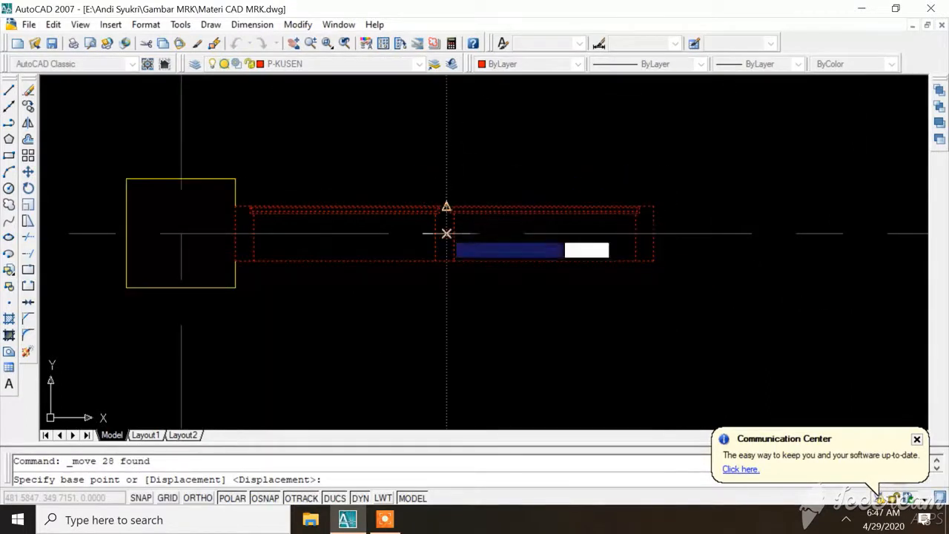
scroll(446, 222, "up", 3)
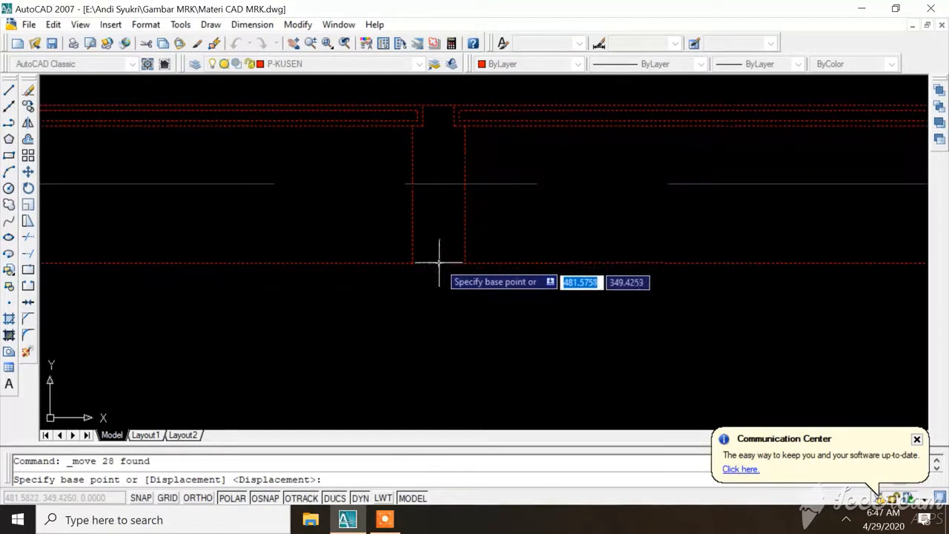
left_click(439, 183)
scroll(415, 192, "down", 5)
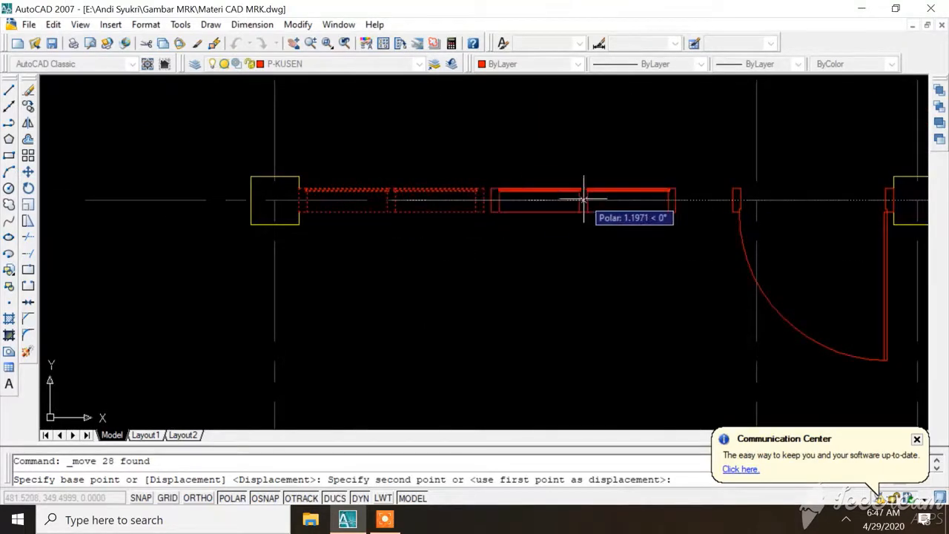
left_click(596, 199)
scroll(510, 252, "down", 5)
key("Escape")
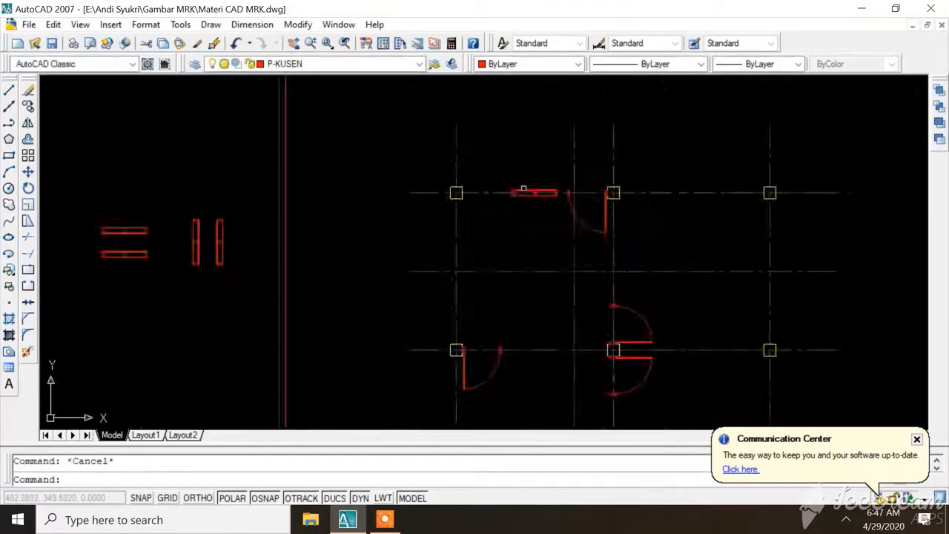
Copy the right-hand vertical double frame by its top edge's midpoint onto the intersection of the leftmost vertical and second horizontal gridlines
scroll(505, 222, "up", 2)
scroll(493, 192, "down", 3)
scroll(519, 189, "up", 3)
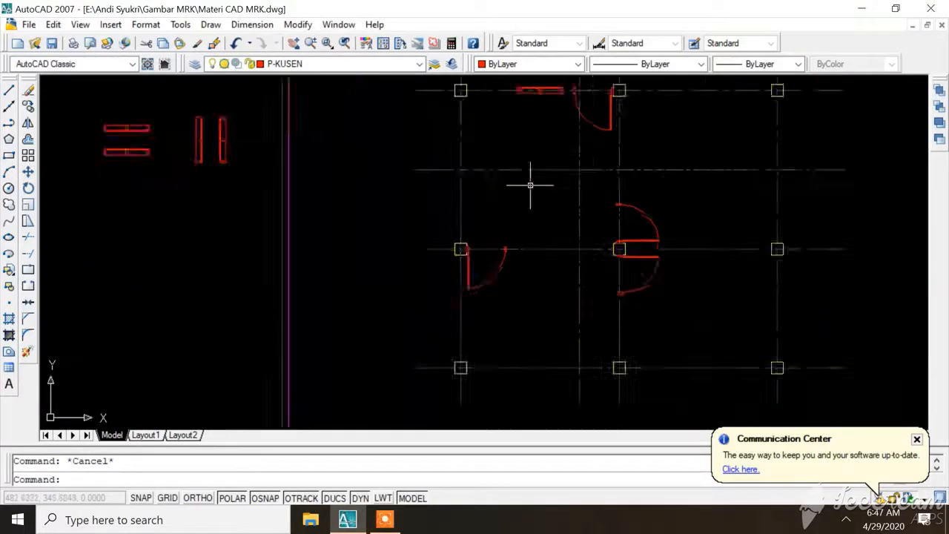
scroll(526, 215, "down", 1)
scroll(279, 154, "up", 5)
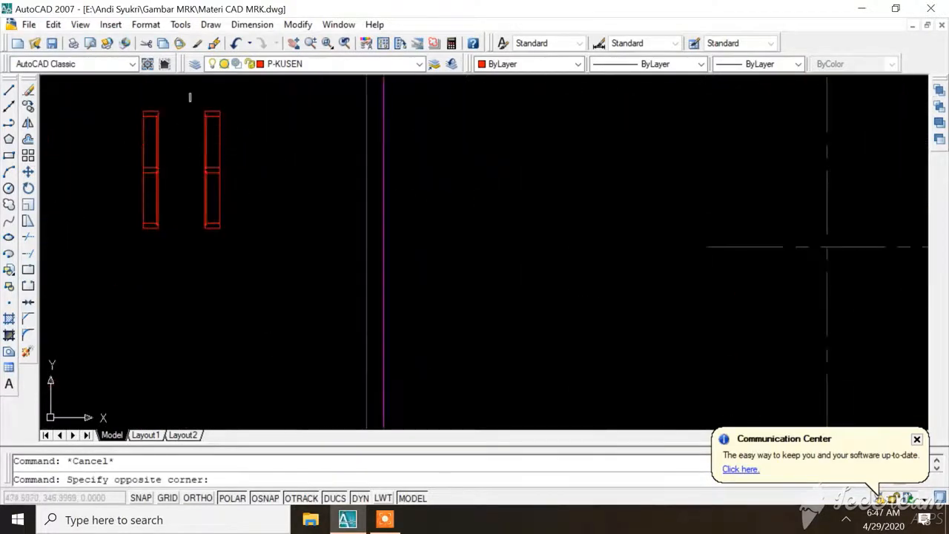
left_click(258, 250)
right_click(260, 195)
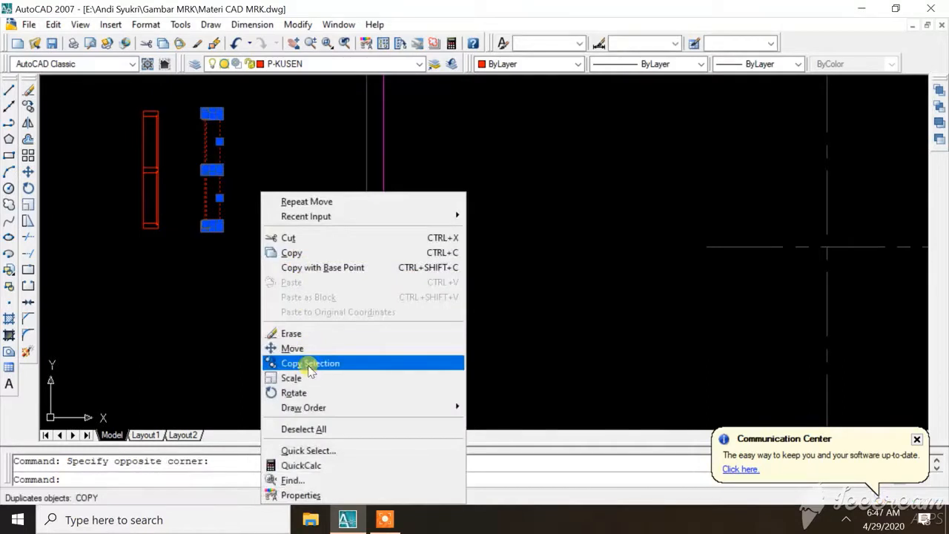
left_click(310, 365)
scroll(222, 83, "up", 2)
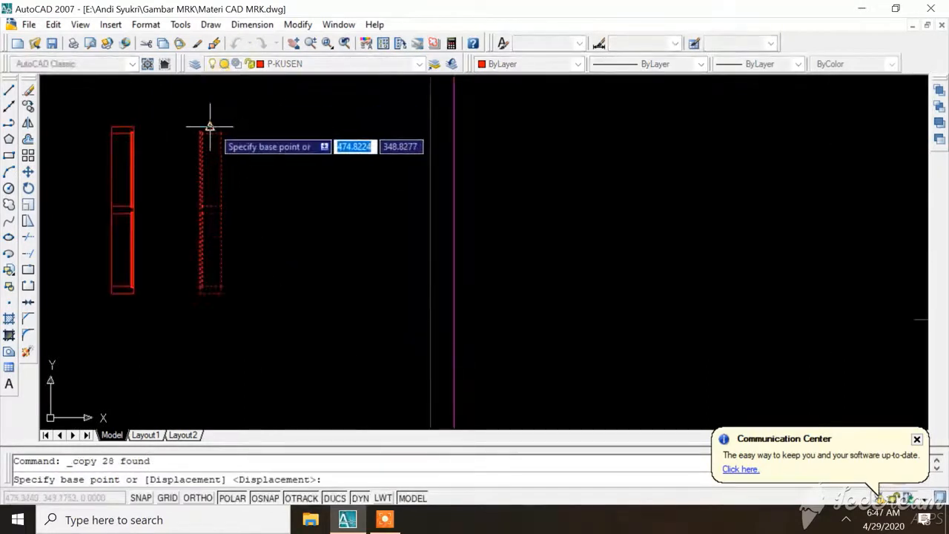
left_click(210, 126)
scroll(252, 121, "down", 8)
scroll(419, 190, "up", 6)
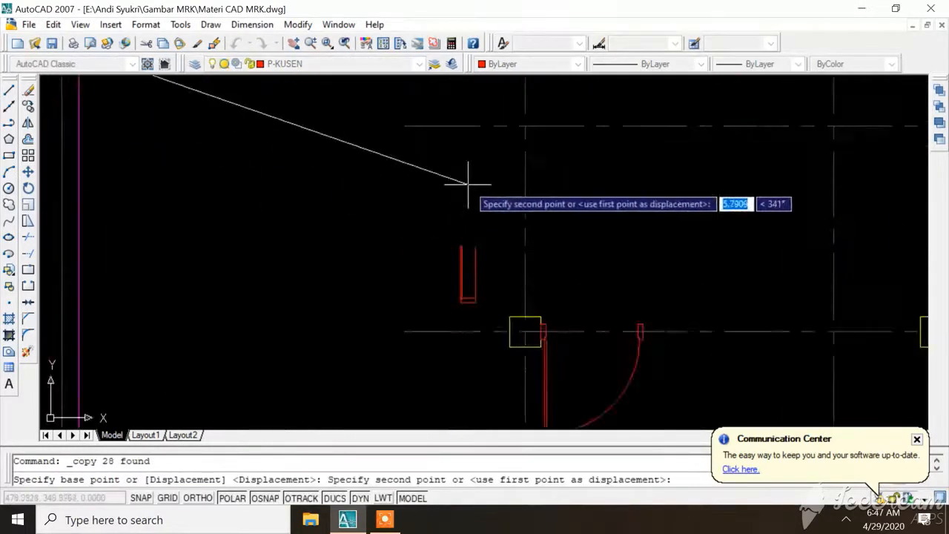
left_click(526, 126)
scroll(341, 172, "down", 5)
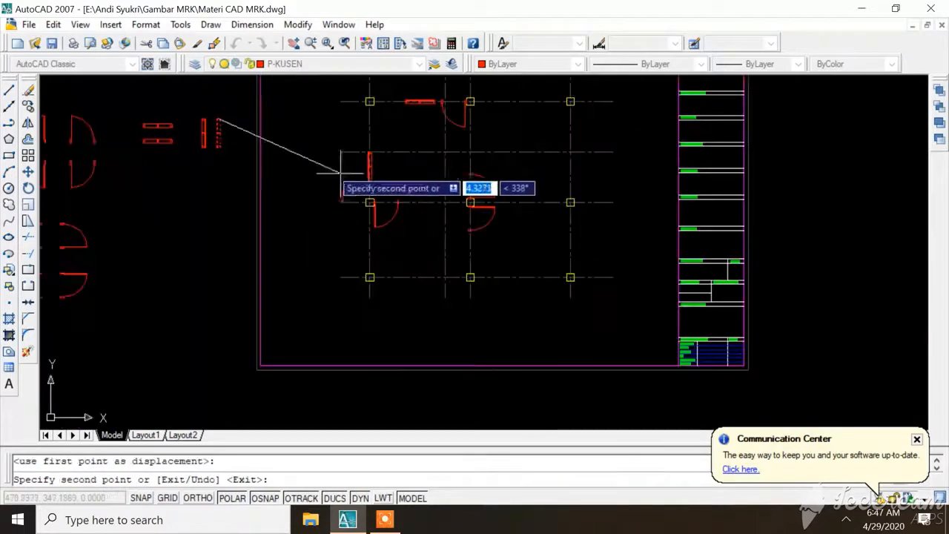
key("Escape")
Examine the floor plan's column grid, doors and placed double frames for the remaining window positions
scroll(489, 193, "down", 4)
scroll(533, 157, "up", 5)
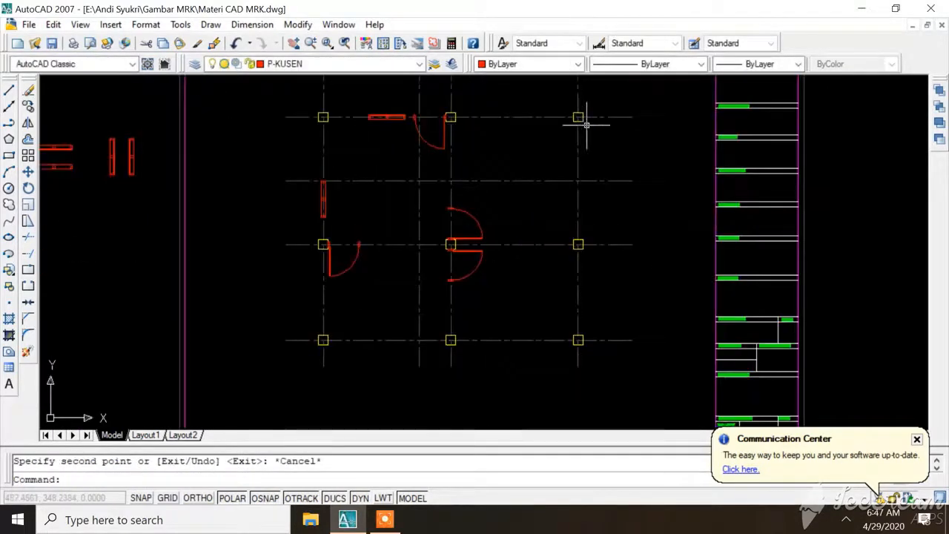
scroll(536, 159, "down", 5)
scroll(339, 156, "up", 3)
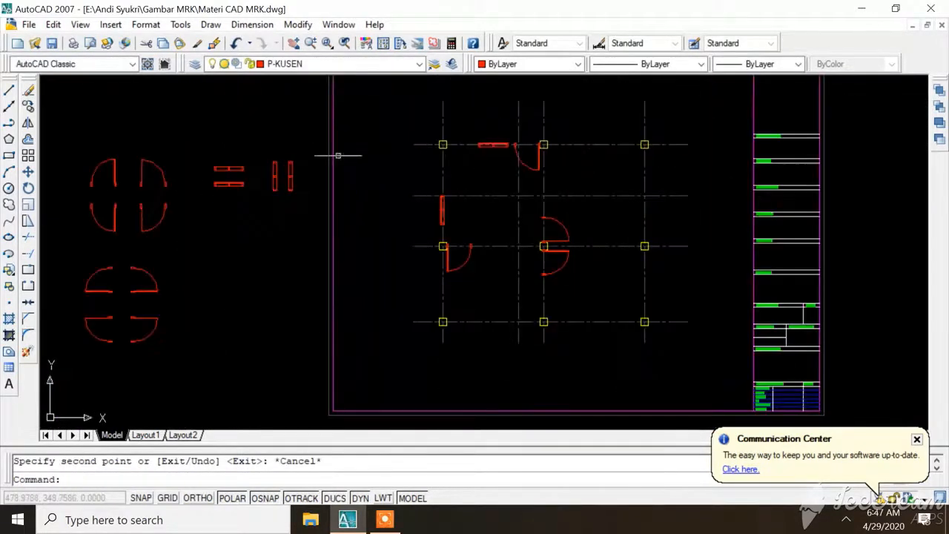
scroll(217, 152, "up", 2)
scroll(226, 169, "down", 3)
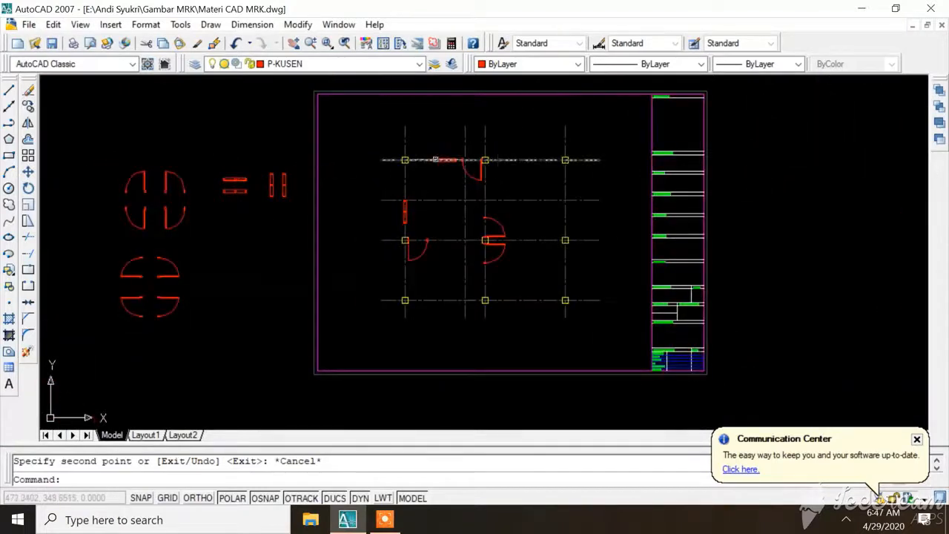
scroll(445, 157, "up", 3)
scroll(460, 158, "down", 1)
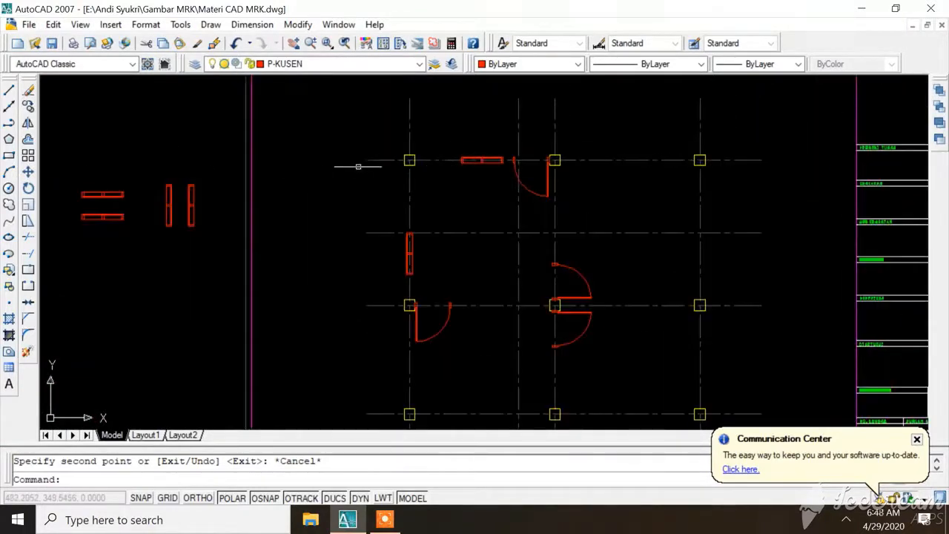
Select the lower horizontal double frame beside the plan and start copying it
scroll(358, 166, "down", 3)
scroll(298, 173, "up", 4)
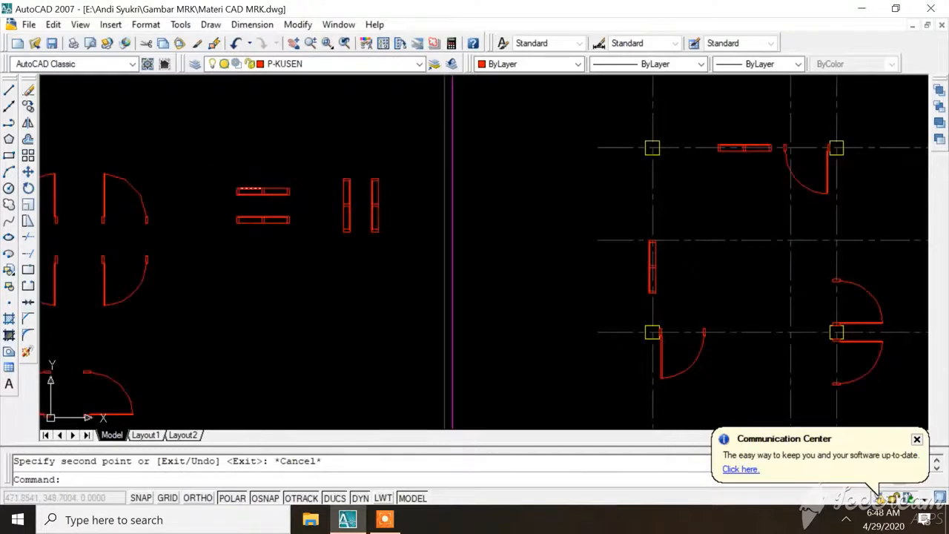
left_click(218, 212)
left_click(312, 238)
right_click(262, 220)
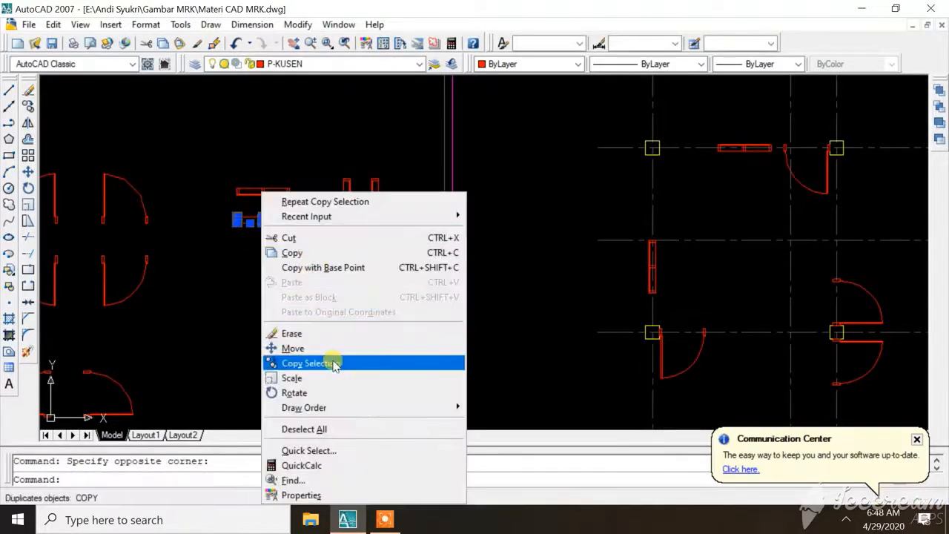
left_click(331, 364)
scroll(261, 212, "up", 4)
scroll(166, 217, "up", 4)
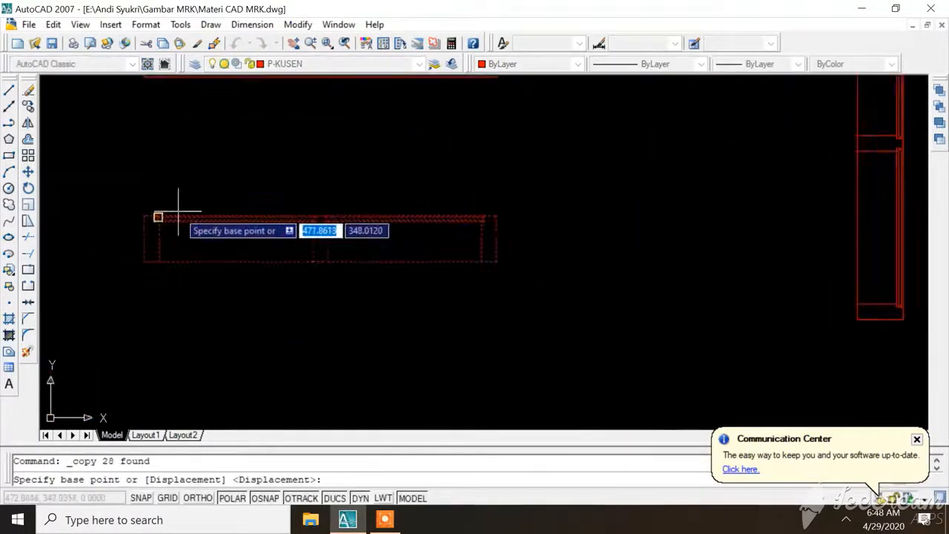
scroll(222, 215, "down", 5)
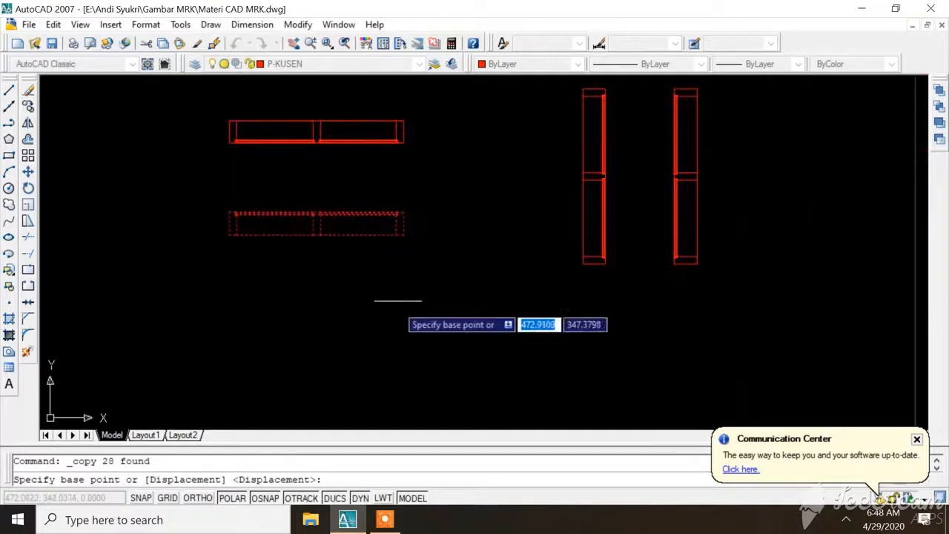
left_click(383, 522)
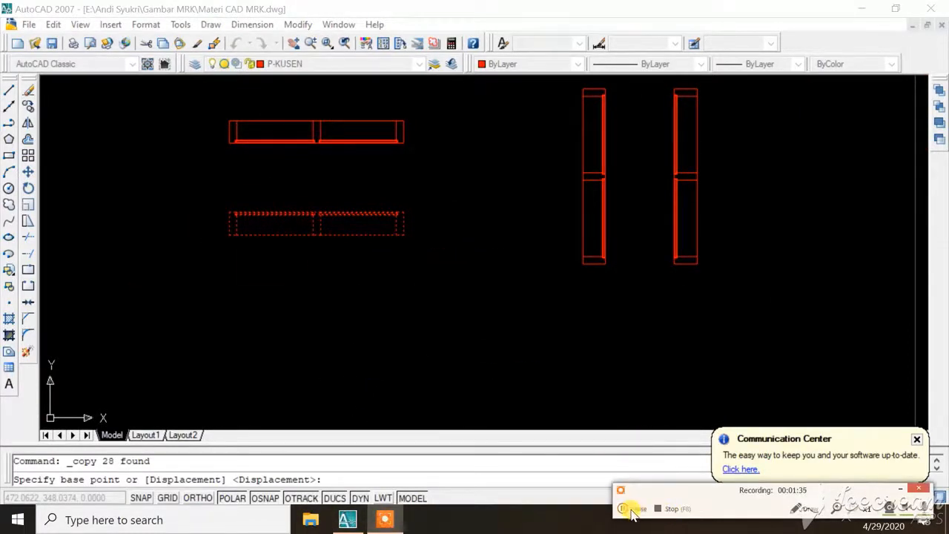
left_click(631, 509)
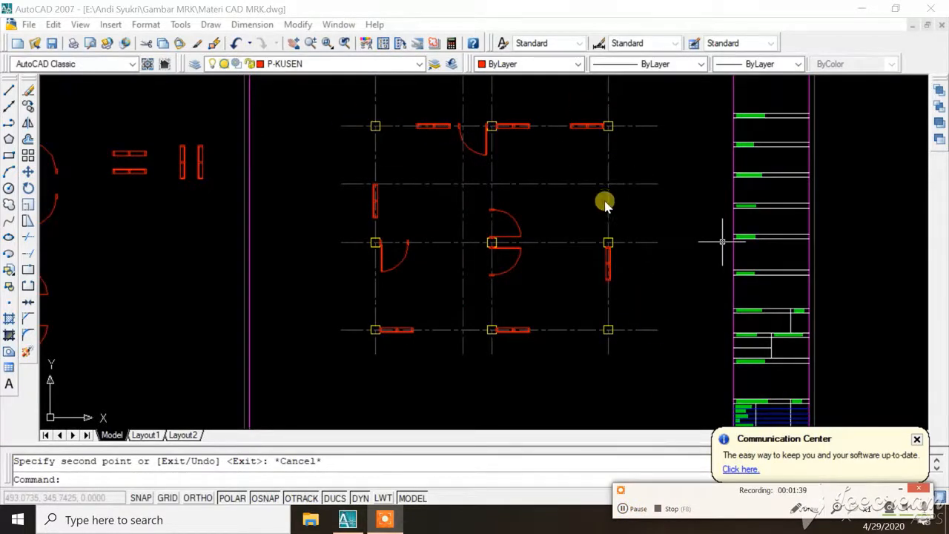
scroll(616, 131, "up", 2)
scroll(483, 193, "down", 2)
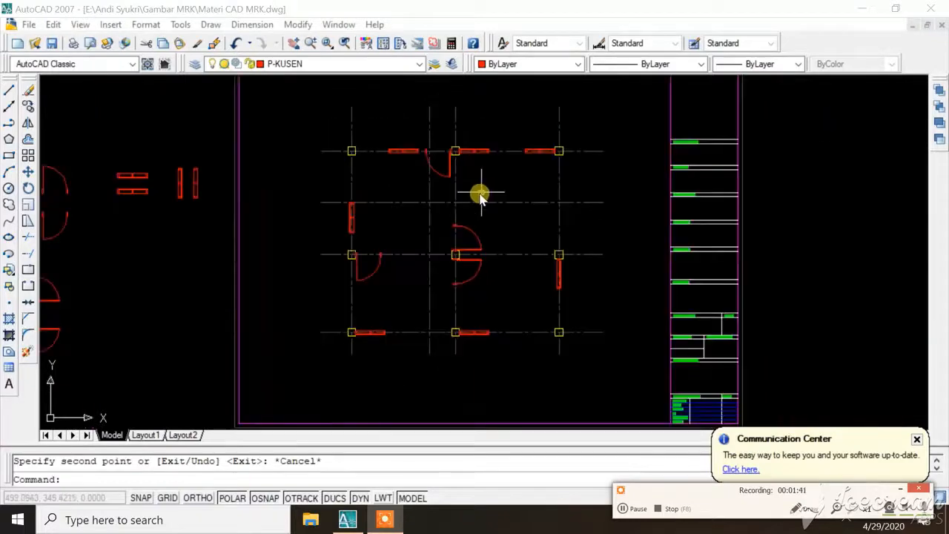
scroll(479, 196, "up", 3)
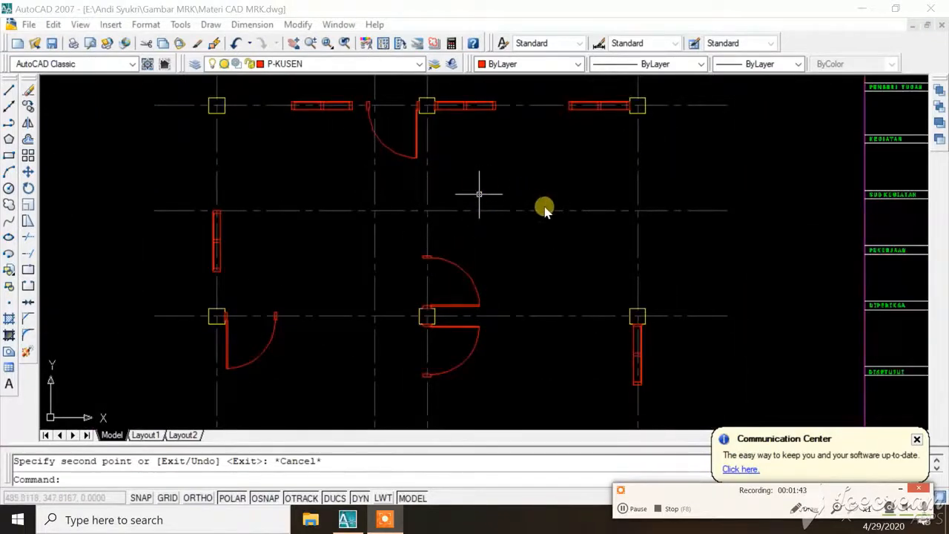
scroll(545, 210, "down", 2)
scroll(382, 140, "up", 3)
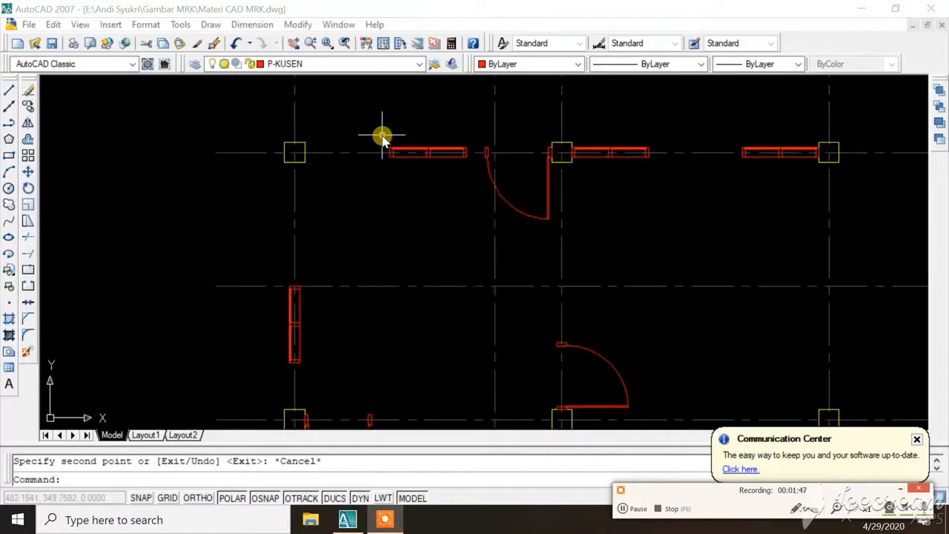
scroll(377, 175, "up", 2)
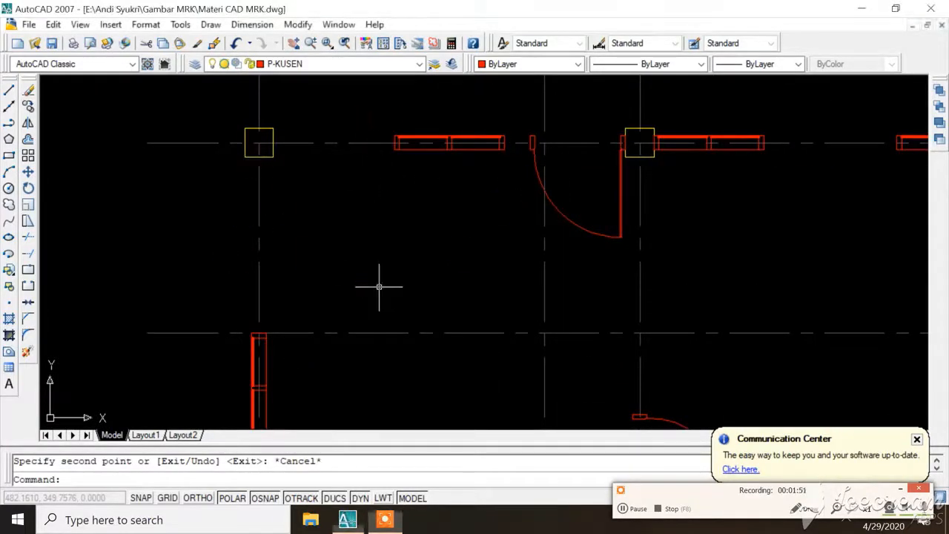
Make Din-bata the current layer
left_click(387, 66)
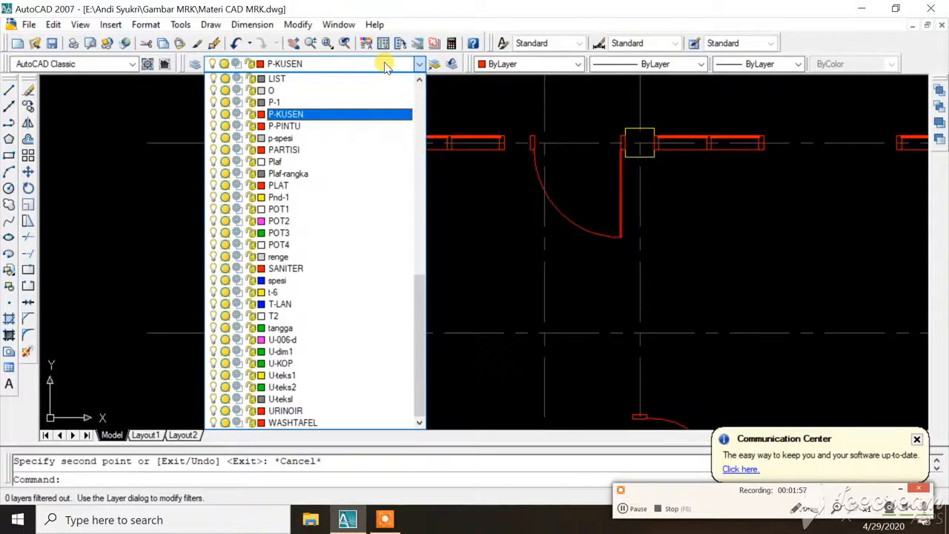
scroll(330, 234, "up", 10)
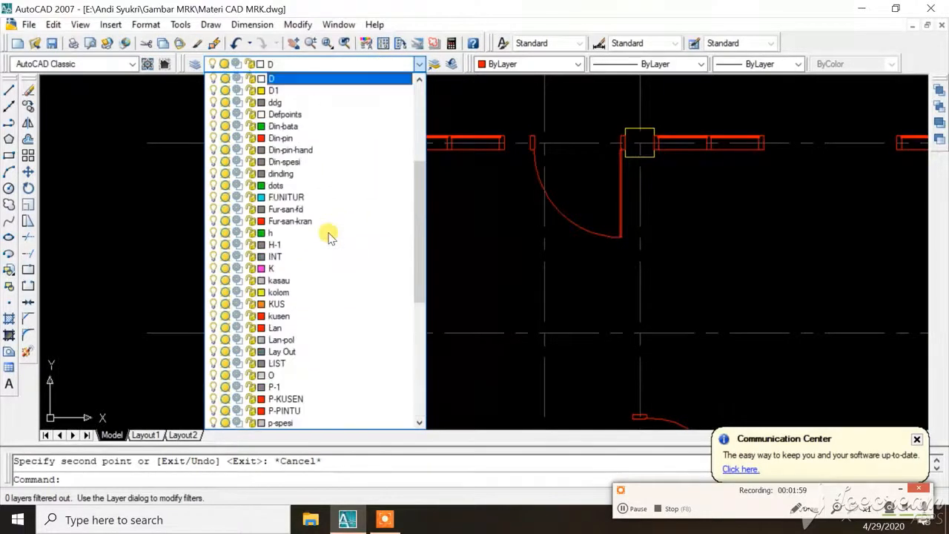
left_click(331, 127)
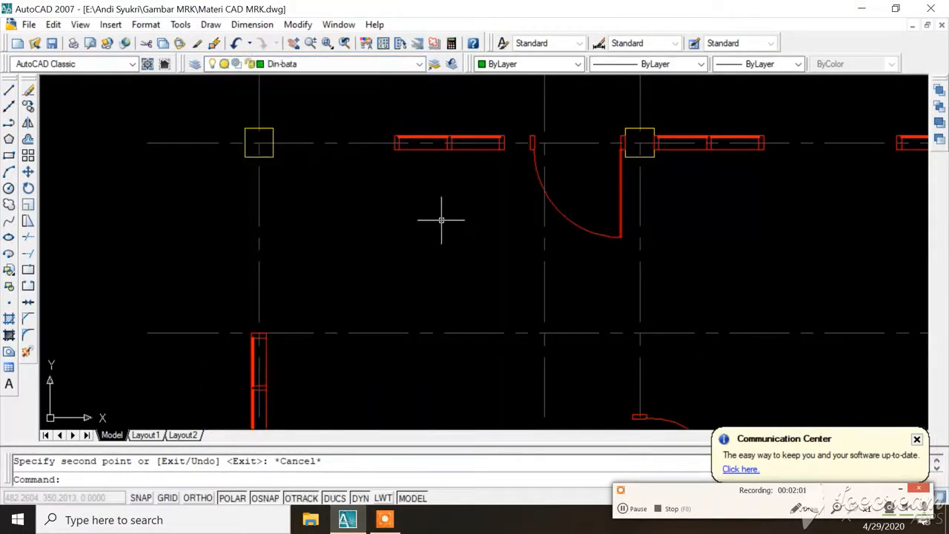
Draw a wall rectangle on the top gridline from the first double frame's upper-left corner to the right face of the upper-left column
scroll(353, 104, "up", 3)
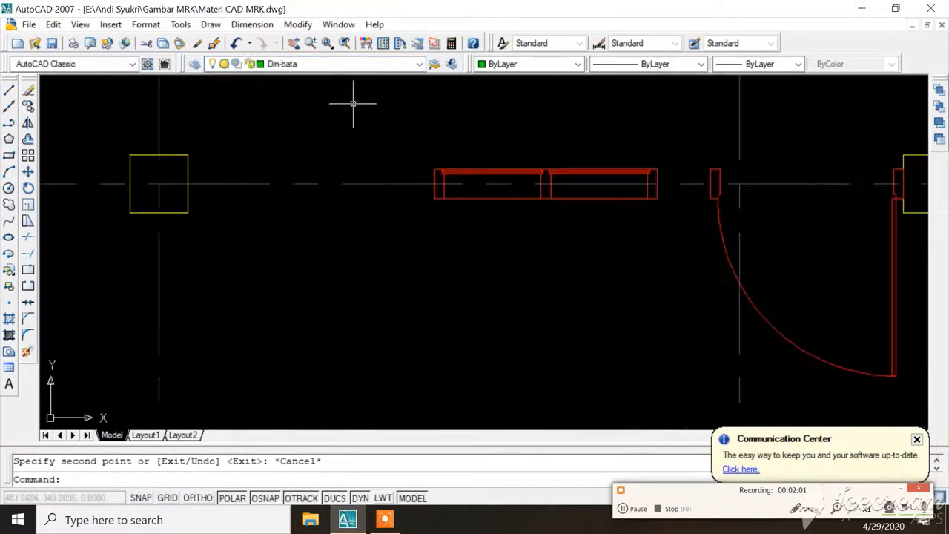
left_click(9, 155)
left_click(435, 170)
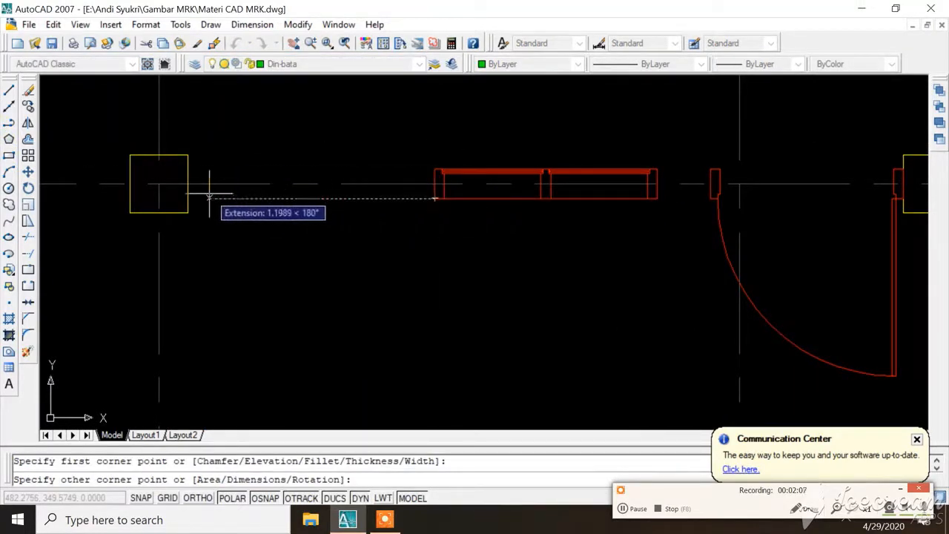
left_click(187, 199)
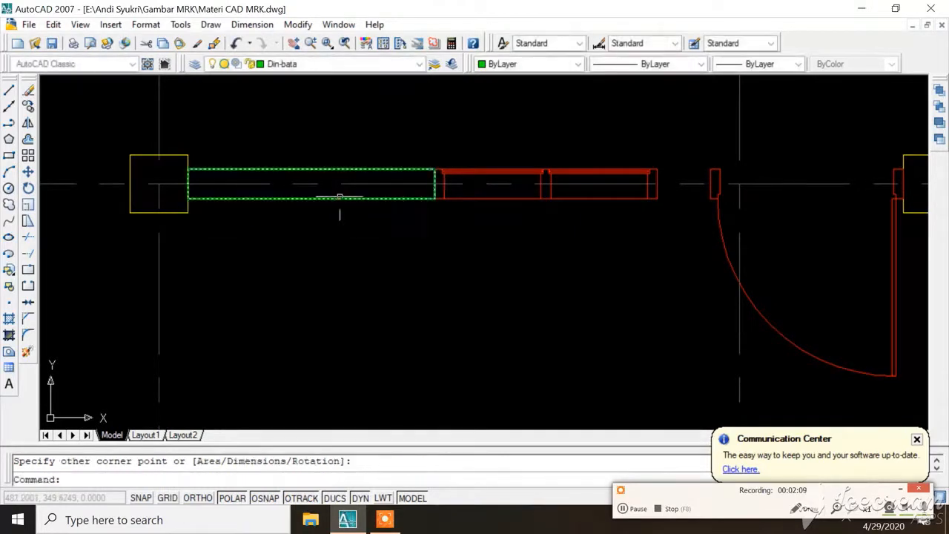
Draw a vertical wall rectangle from the top of the leftmost vertical double frame up to the underside of the upper-left column
scroll(408, 172, "down", 3)
scroll(256, 236, "up", 2)
key("Return")
scroll(362, 227, "down", 3)
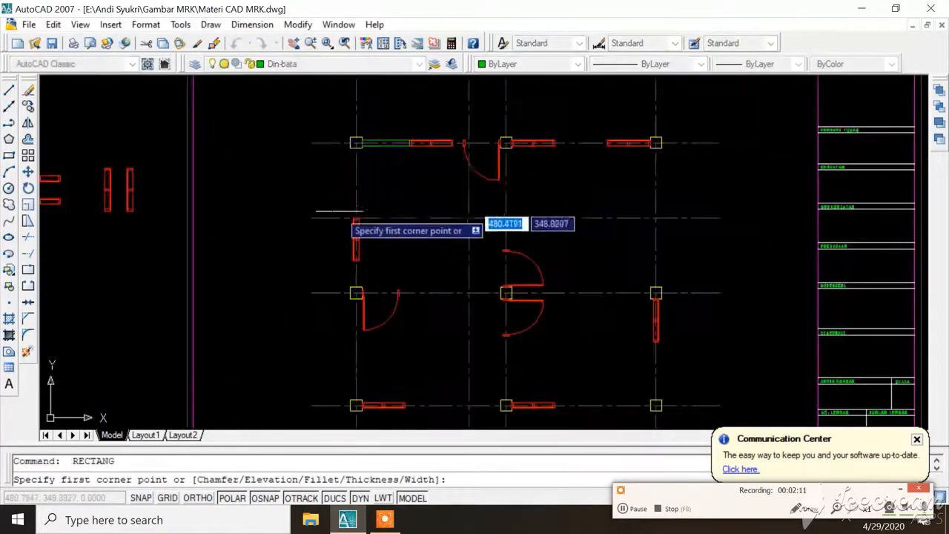
scroll(364, 201, "up", 4)
left_click(376, 230)
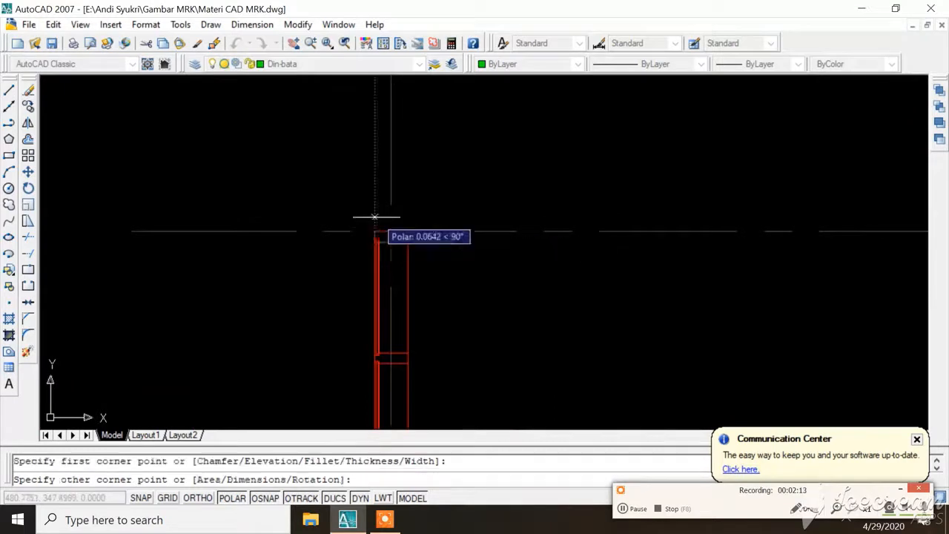
scroll(411, 239, "down", 4)
scroll(416, 250, "up", 3)
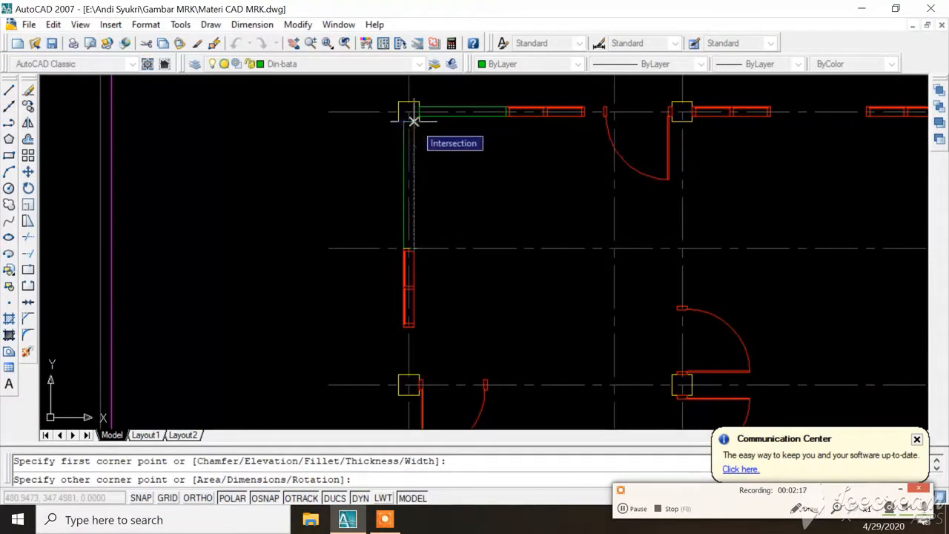
left_click(413, 121)
Draw a wall rectangle on the top gridline filling the gap between the two double frames of the right-hand bay
key("Return")
scroll(322, 144, "down", 4)
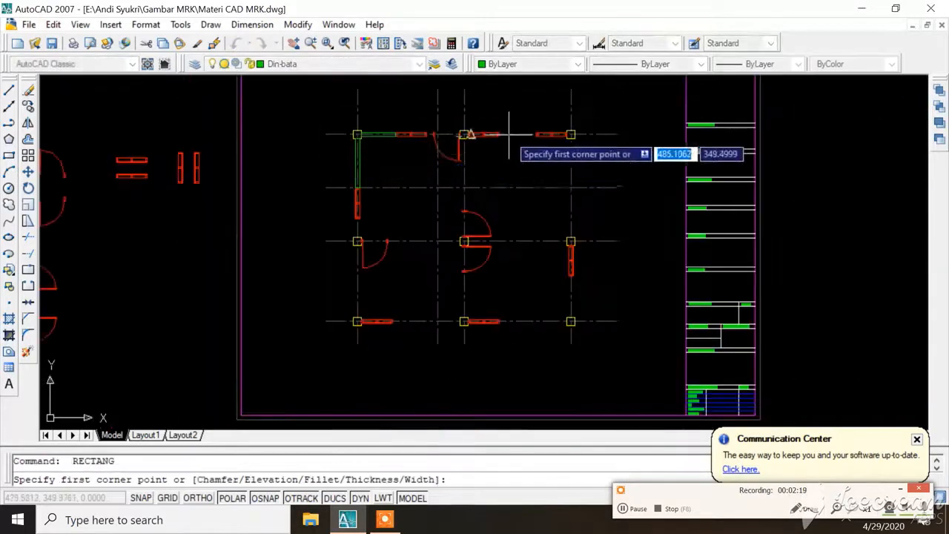
scroll(508, 134, "up", 4)
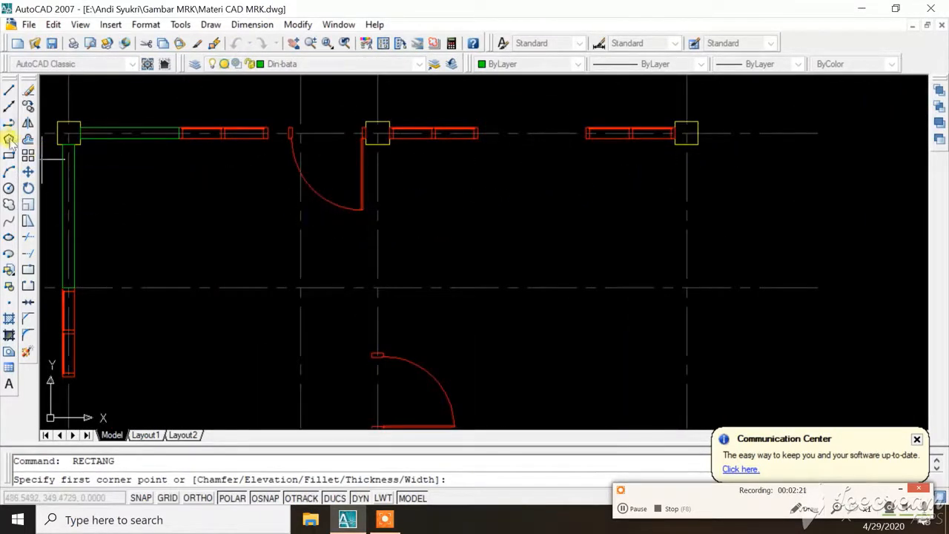
scroll(541, 126, "up", 3)
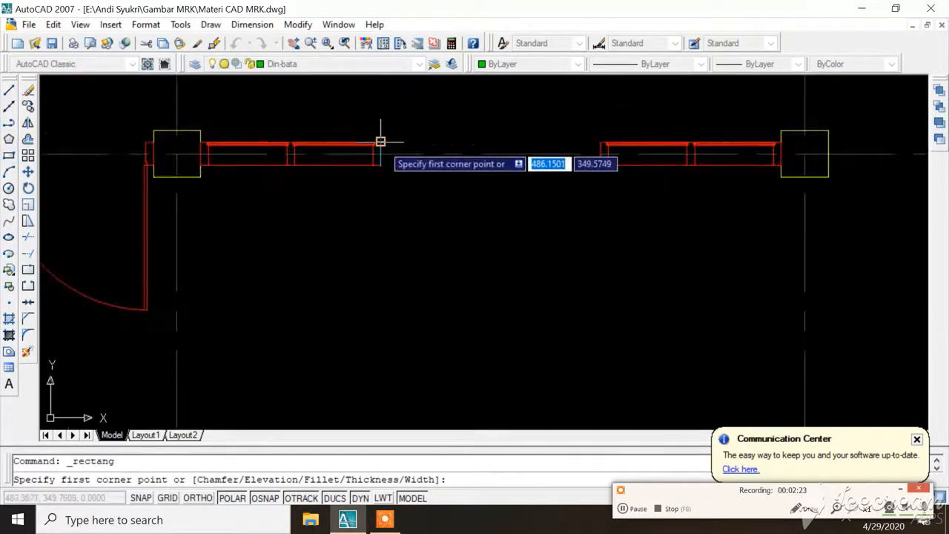
left_click(379, 142)
left_click(601, 162)
key("Return")
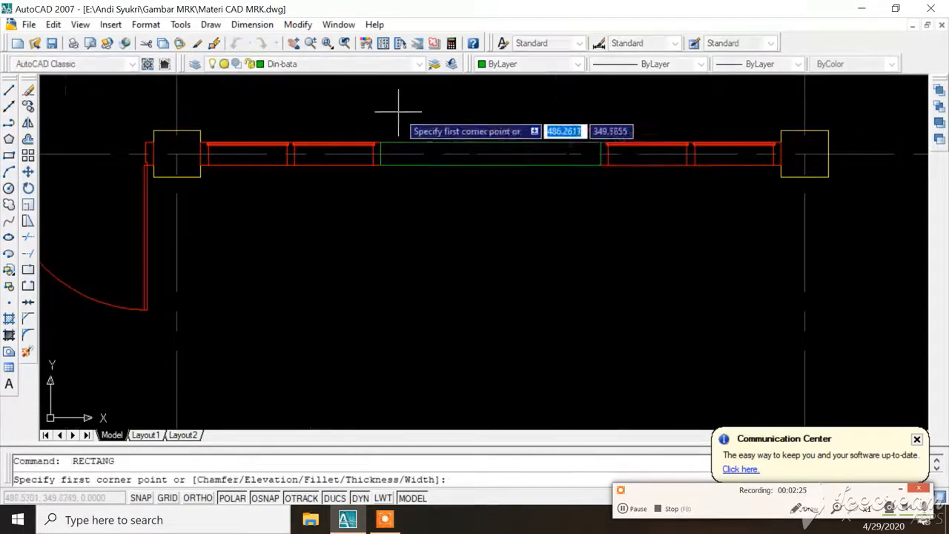
scroll(396, 106, "down", 3)
scroll(586, 222, "down", 2)
scroll(574, 226, "up", 3)
scroll(556, 178, "down", 5)
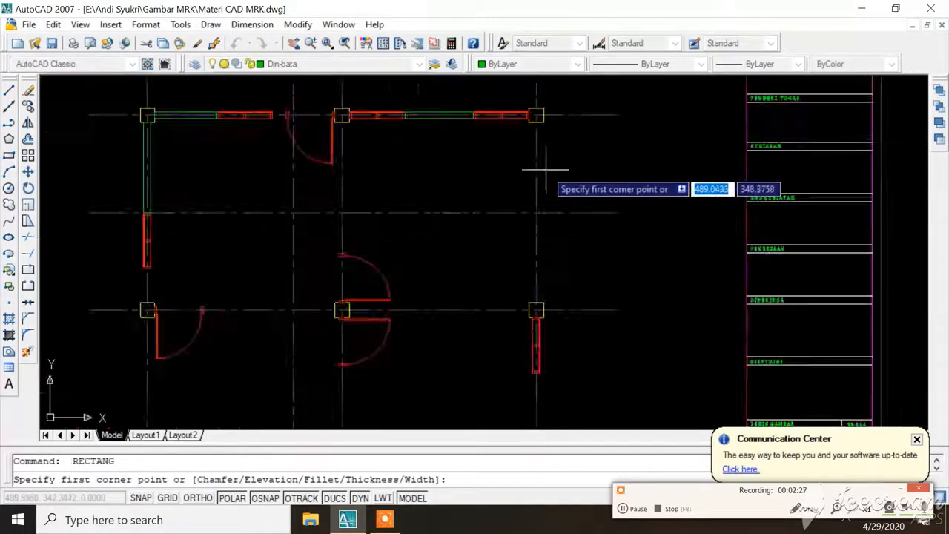
scroll(327, 141, "up", 5)
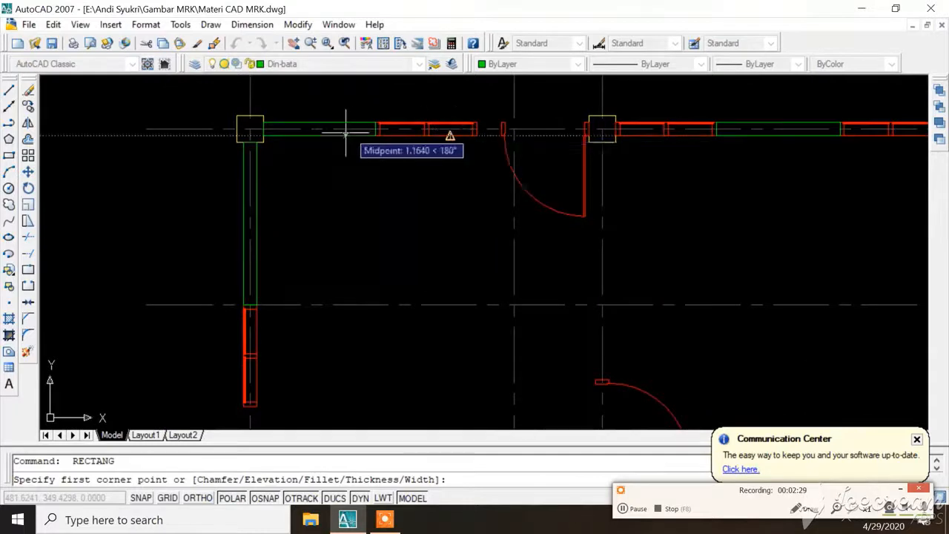
scroll(339, 131, "down", 4)
scroll(615, 137, "up", 3)
key("Escape")
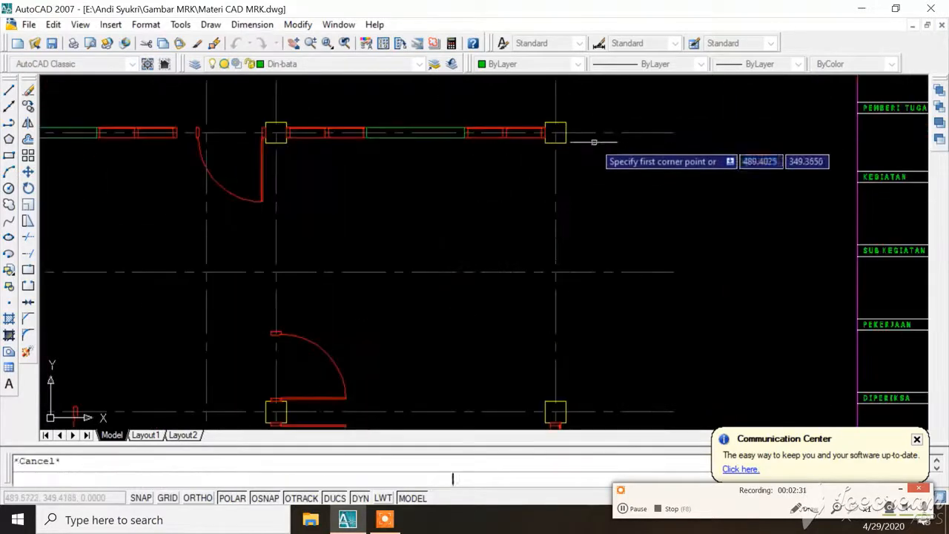
Draw a wall rectangle 0.15 wide and 3.7 long from the upper-right column's lower-left corner down to the column below it
left_click(9, 156)
scroll(616, 144, "up", 3)
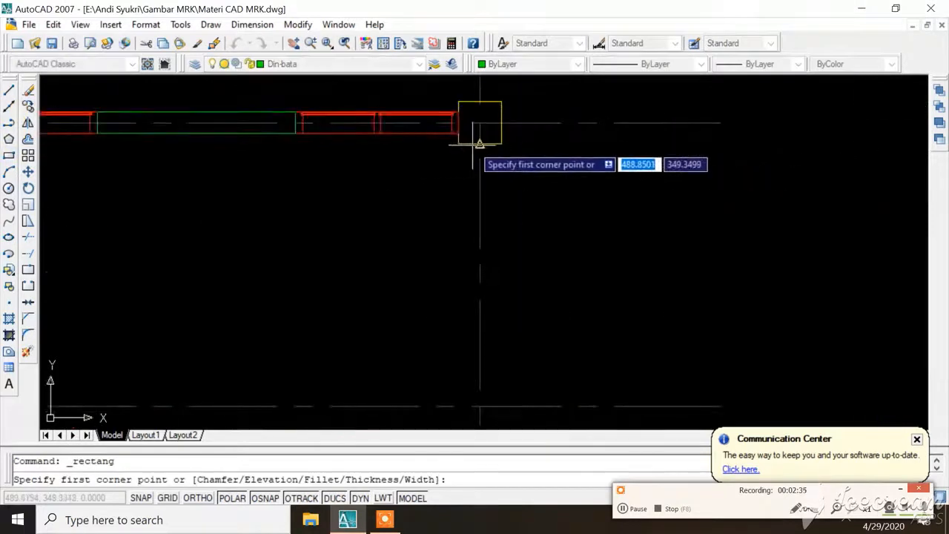
left_click(458, 144)
scroll(519, 134, "down", 5)
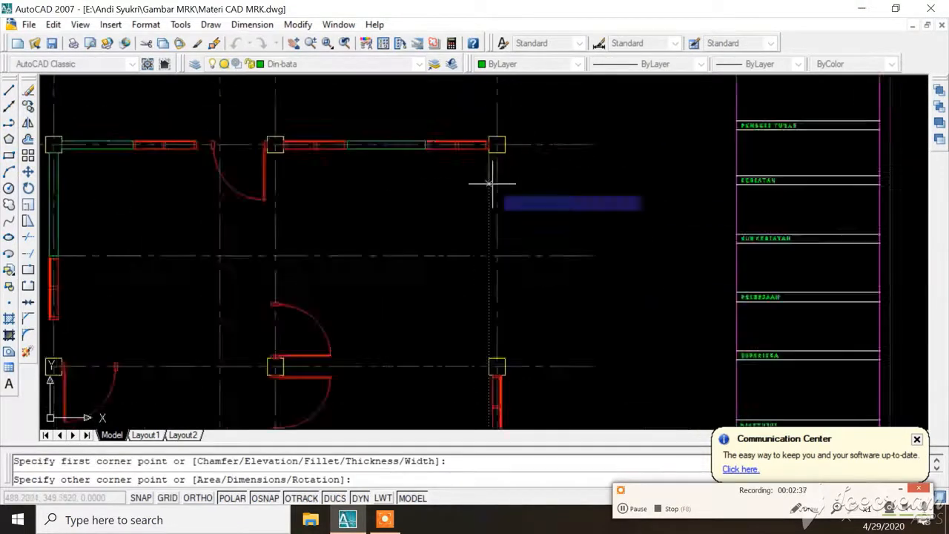
scroll(496, 274, "up", 2)
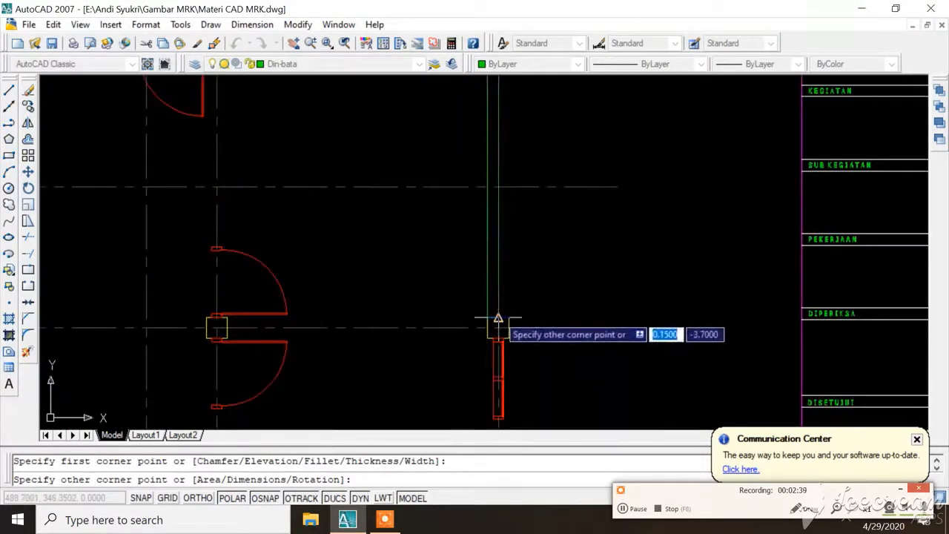
left_click(499, 292)
scroll(504, 278, "down", 5)
scroll(497, 212, "up", 5)
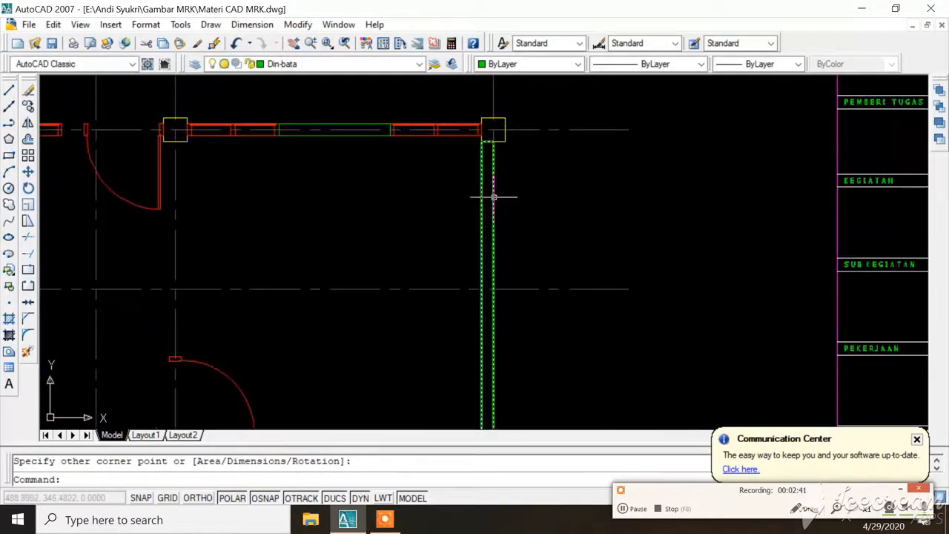
left_click(493, 197)
right_click(493, 198)
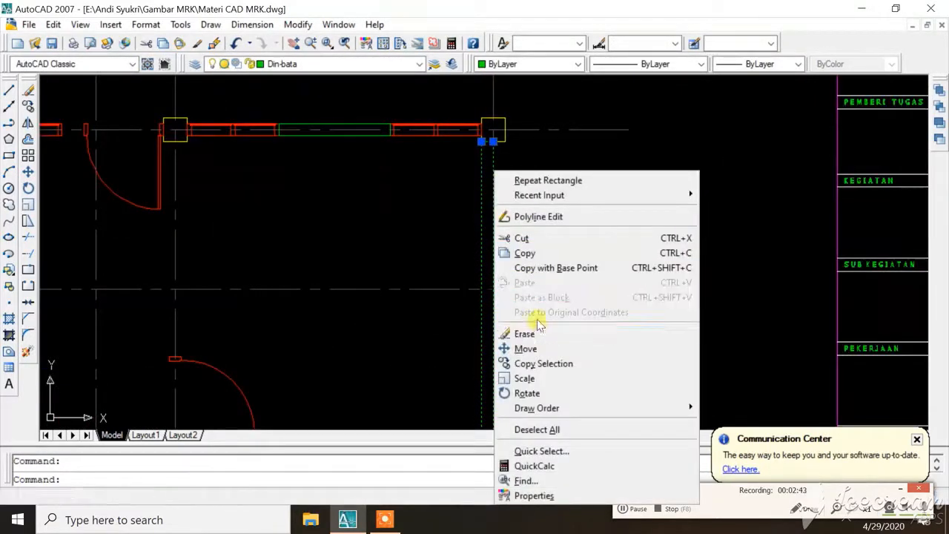
left_click(541, 349)
scroll(508, 145, "up", 4)
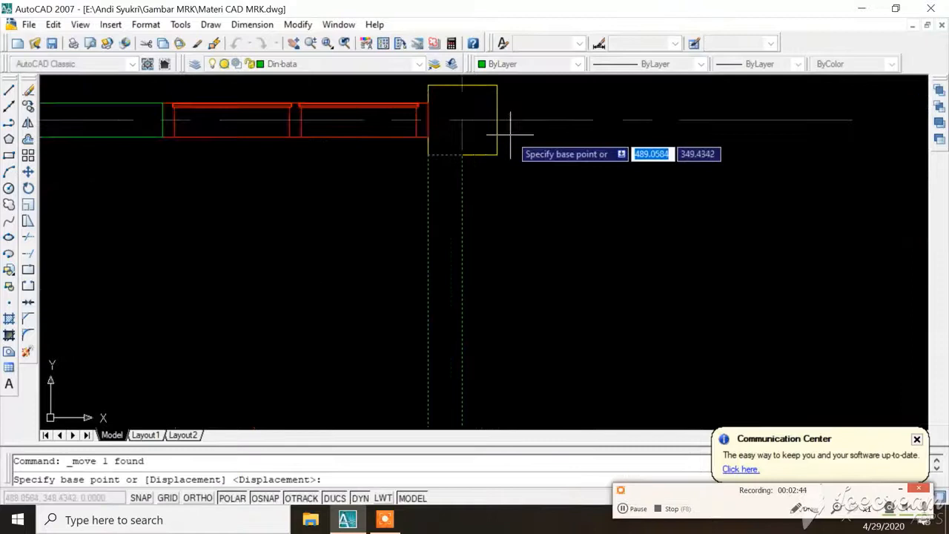
left_click(445, 155)
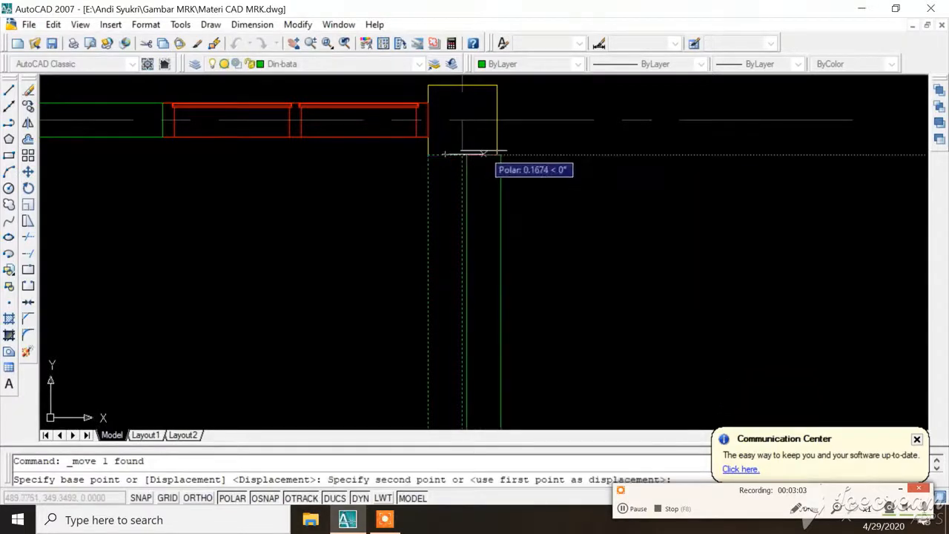
key("Escape")
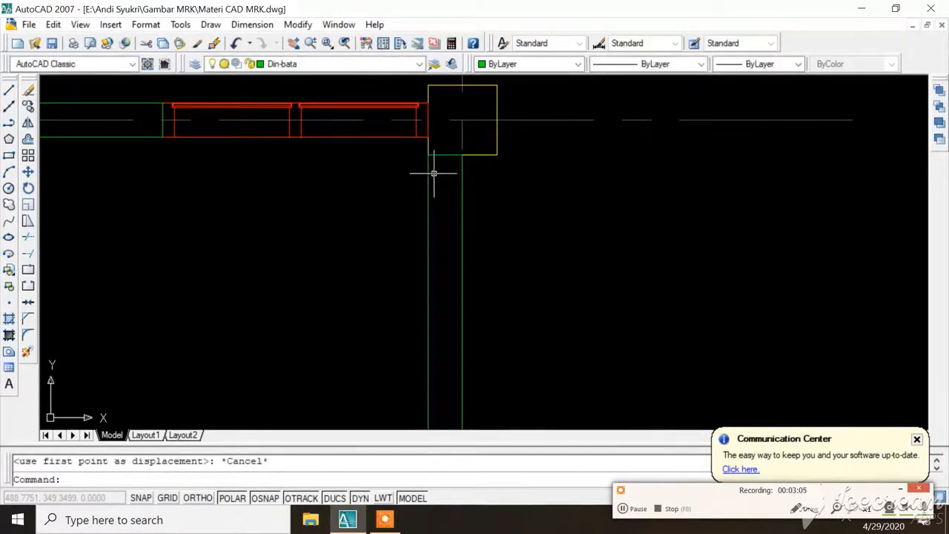
Move the right-hand vertical wall by its upper-right corner to the lower-right corner of the upper-right column
left_click(427, 171)
right_click(428, 171)
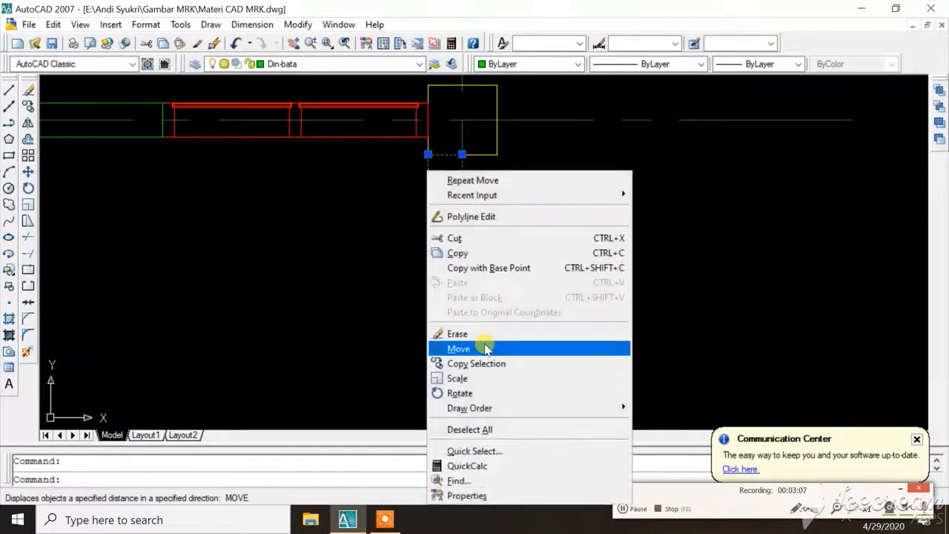
left_click(487, 350)
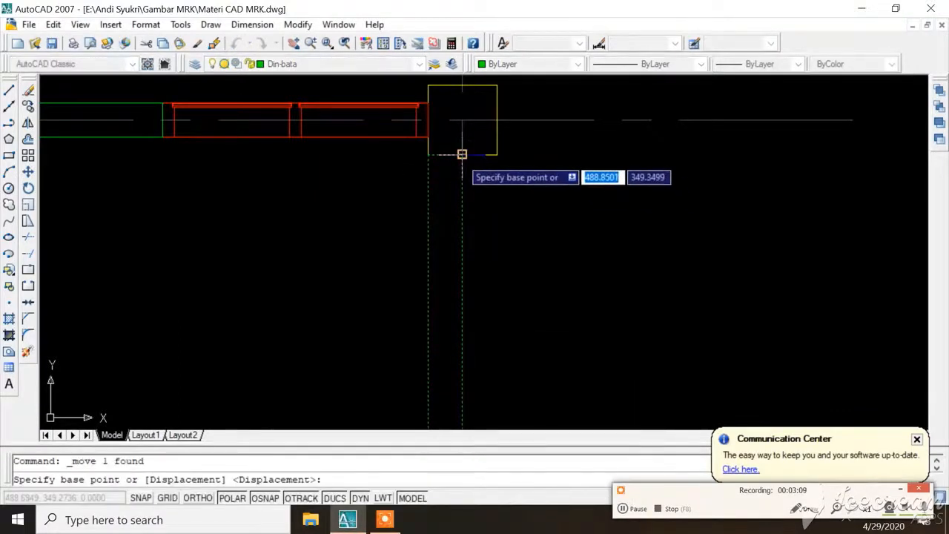
left_click(461, 154)
left_click(498, 154)
scroll(475, 138, "down", 5)
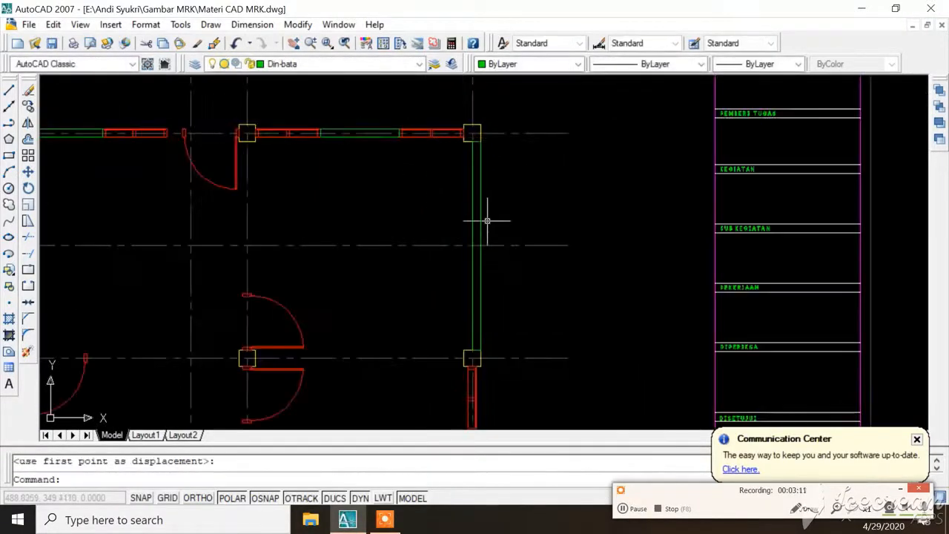
Move the right-hand bay's top wall and its two double frames up to align flush with the columns' upper edges
scroll(488, 220, "down", 4)
scroll(476, 250, "up", 4)
scroll(453, 155, "up", 3)
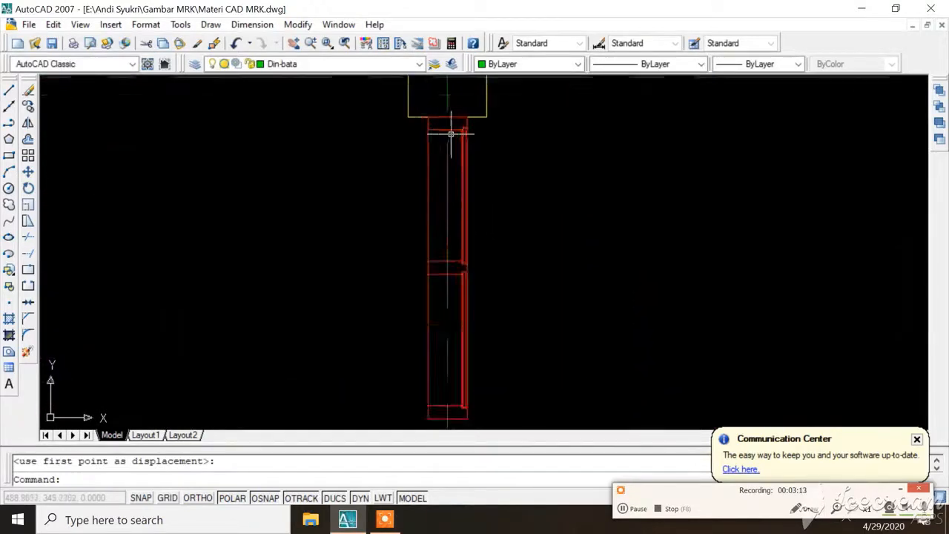
scroll(450, 212, "down", 7)
scroll(415, 185, "up", 8)
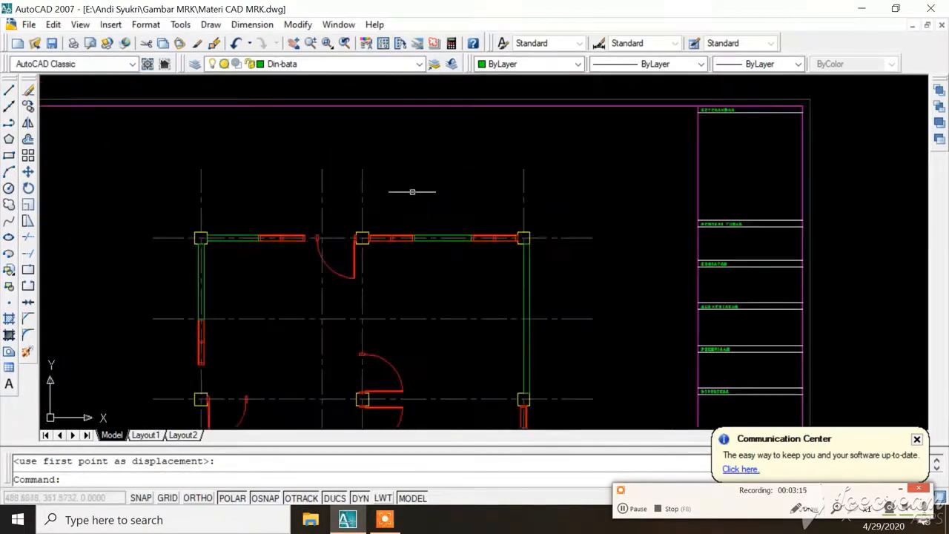
left_click(296, 221)
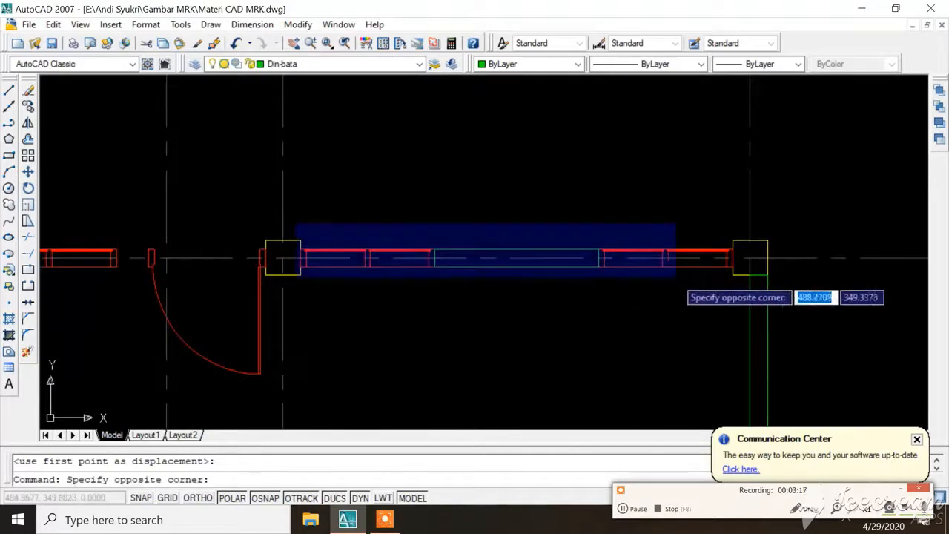
left_click(743, 288)
right_click(614, 161)
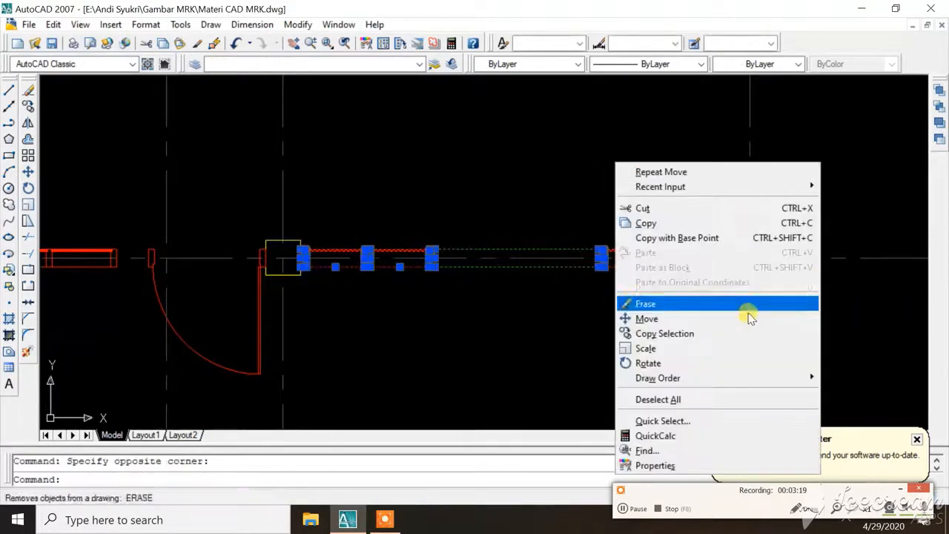
left_click(711, 318)
scroll(747, 253, "up", 4)
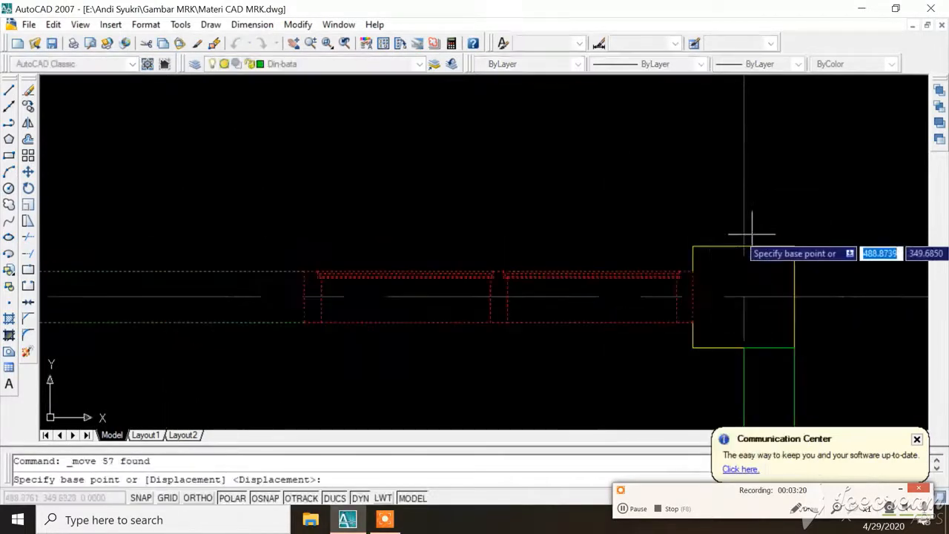
left_click(692, 271)
left_click(692, 248)
Move the double window frame below the right-hand middle column by its upper-right corner to the column's lower-right corner
scroll(682, 200, "down", 6)
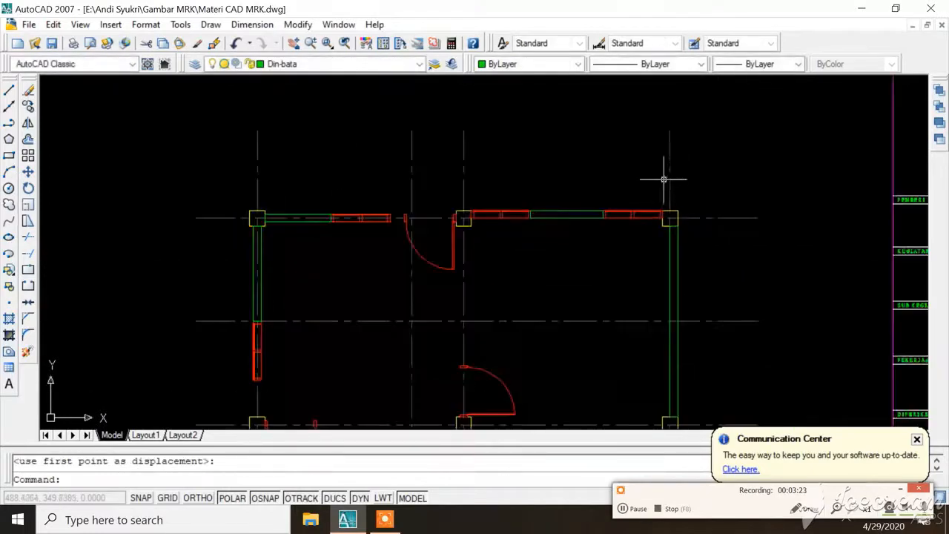
scroll(647, 291, "up", 6)
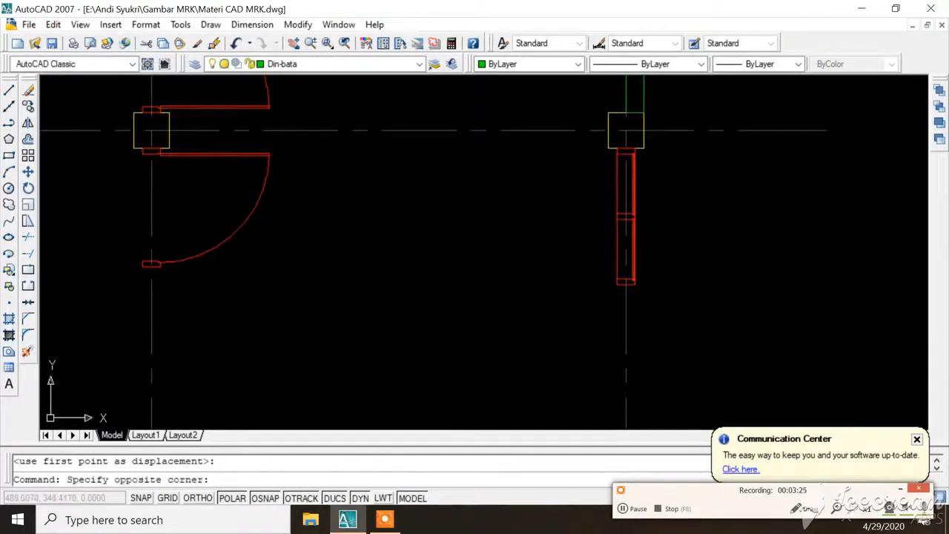
left_click(684, 322)
right_click(645, 236)
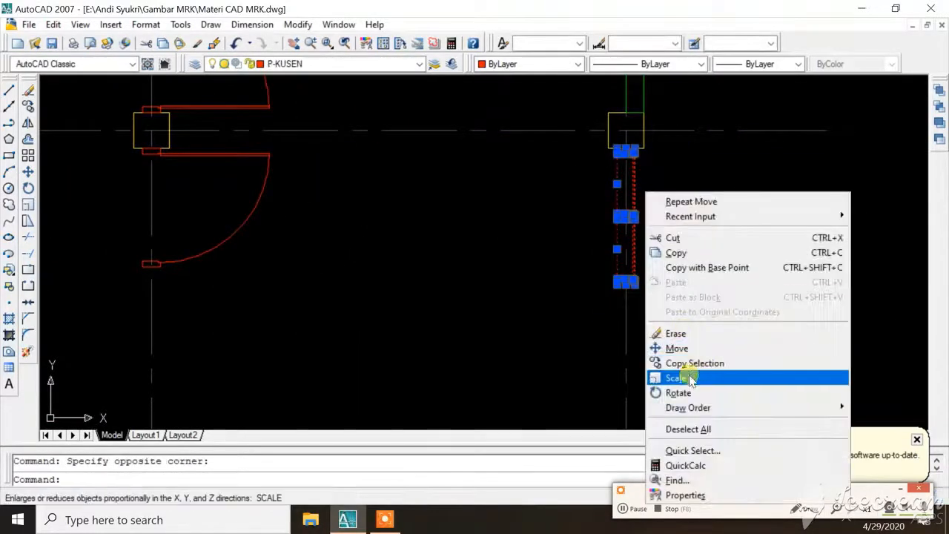
left_click(677, 349)
scroll(667, 122, "up", 5)
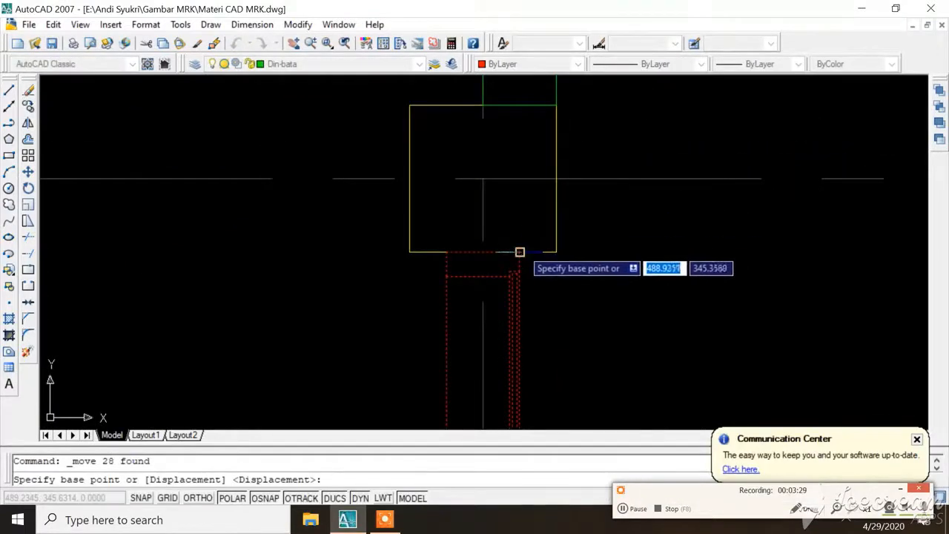
left_click(520, 252)
left_click(556, 252)
scroll(614, 215, "down", 5)
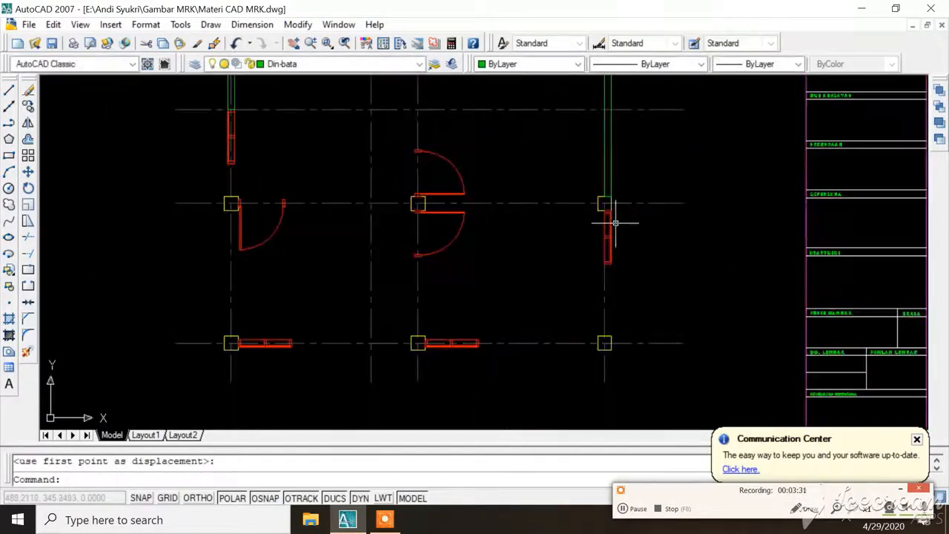
scroll(615, 222, "down", 4)
scroll(568, 272, "up", 2)
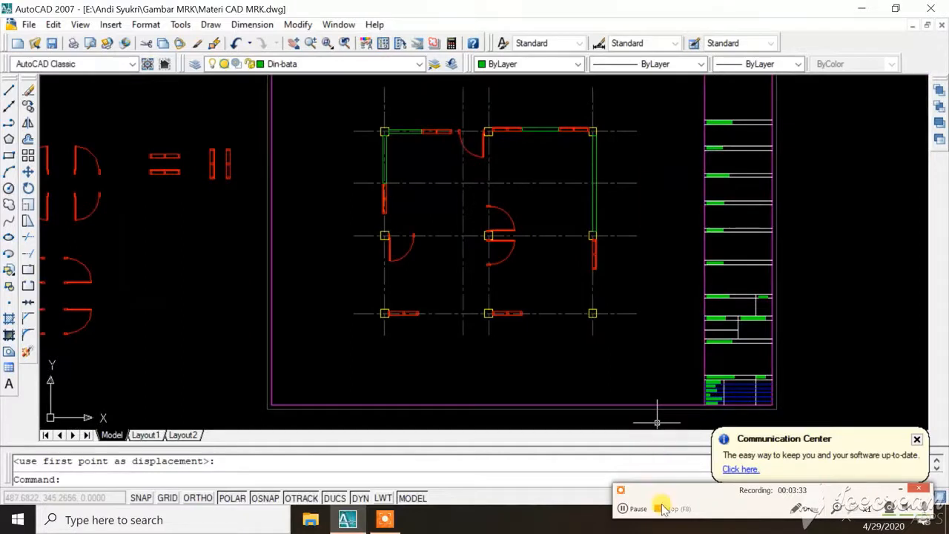
left_click(625, 508)
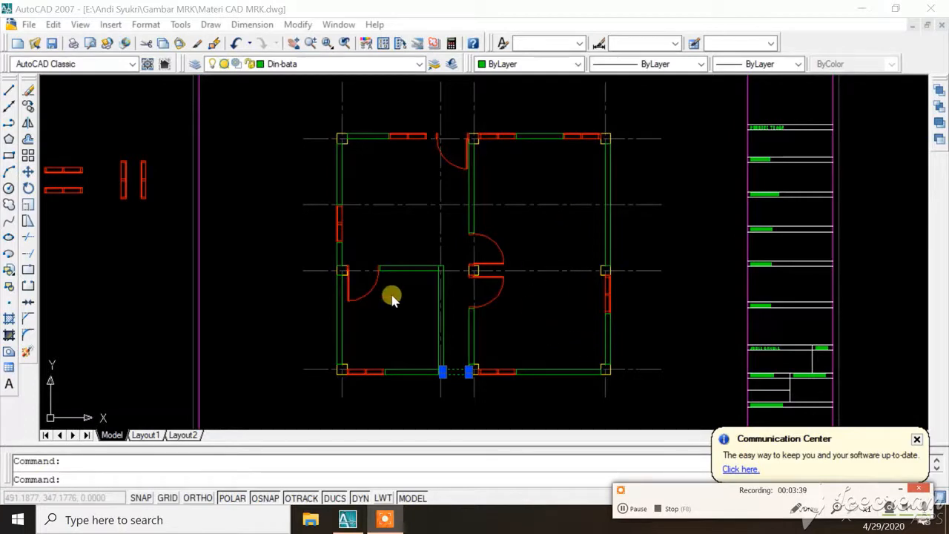
On the Din-bata layer, draw a wall rectangle from the central column's upper-right corner to the left-edge midpoint of the right-hand middle column
scroll(482, 270, "up", 2)
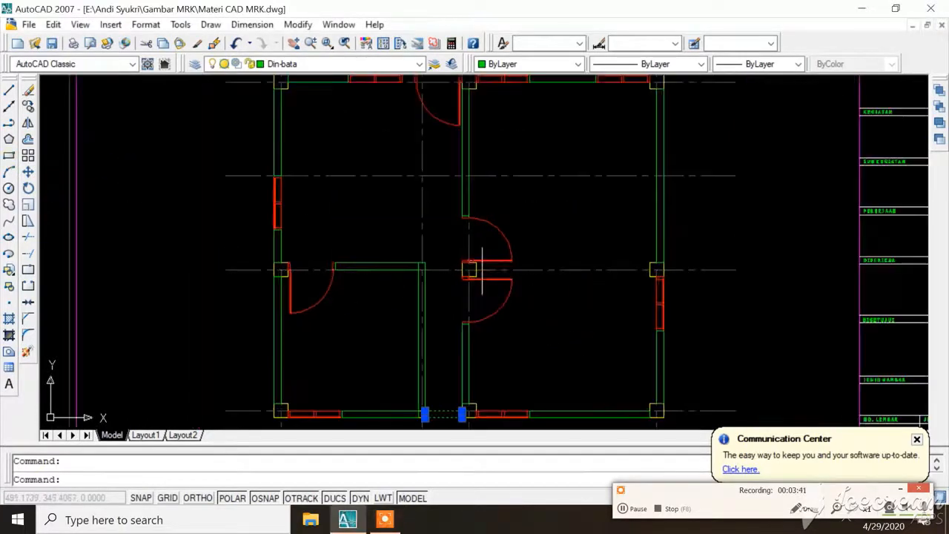
left_click(9, 155)
left_click(367, 64)
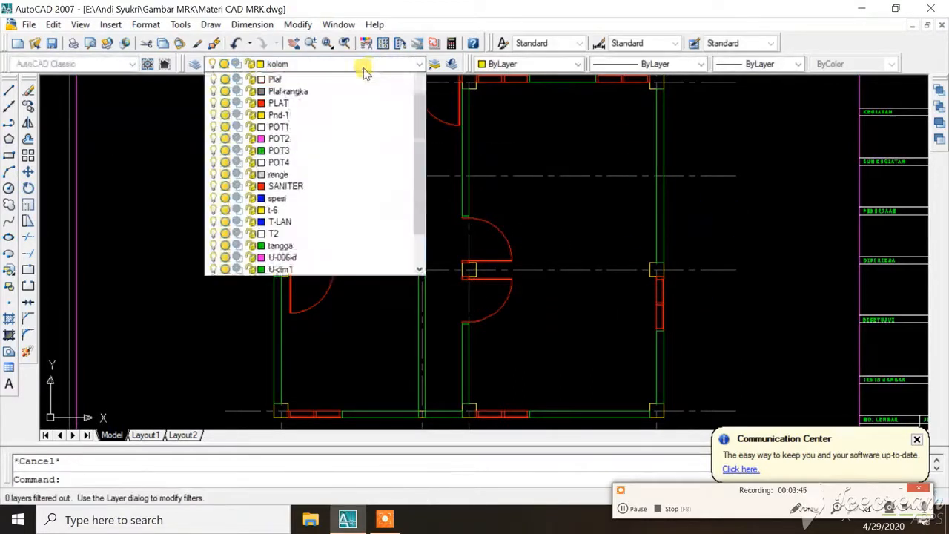
key("d")
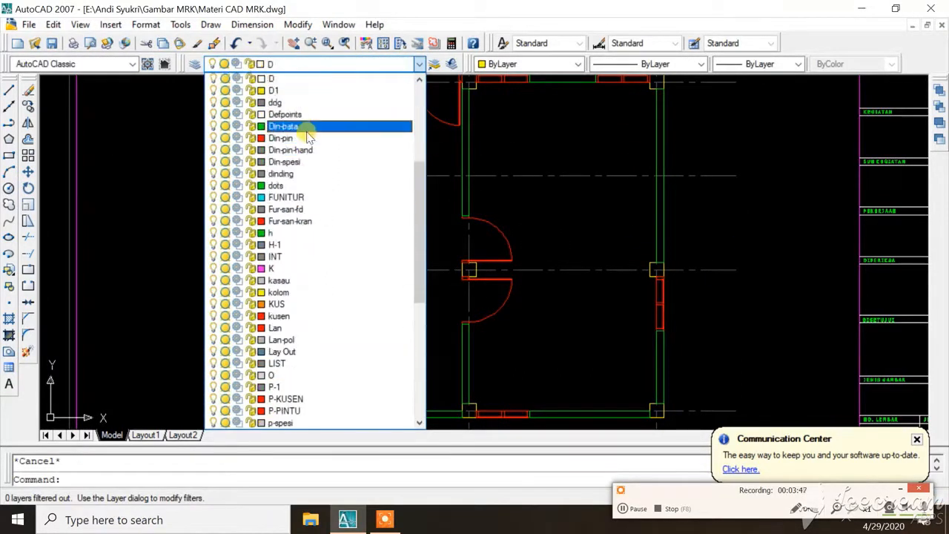
left_click(309, 132)
left_click(8, 155)
scroll(512, 304, "up", 3)
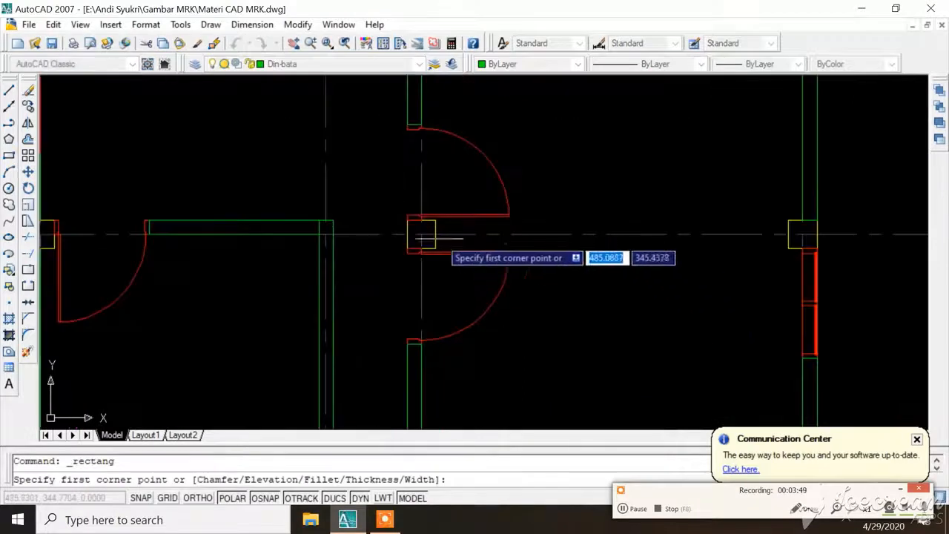
left_click(436, 221)
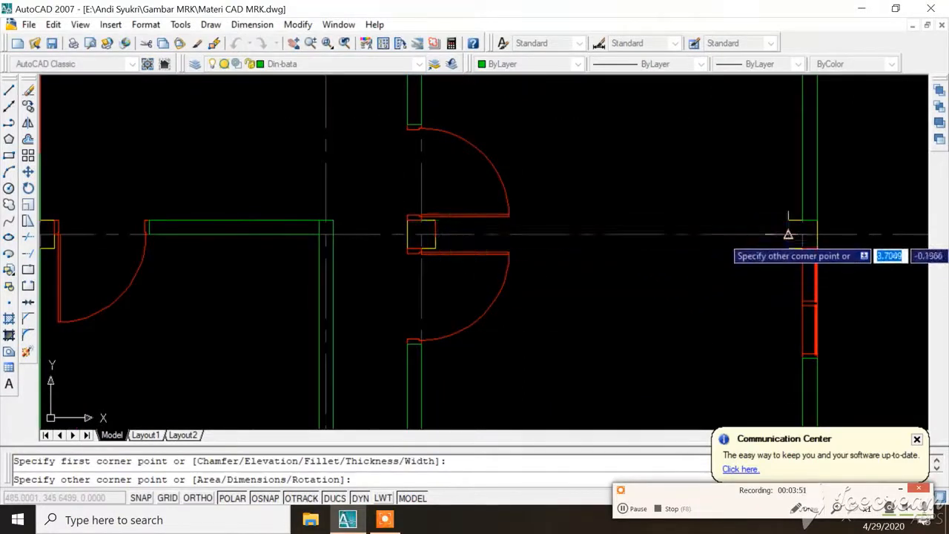
left_click(789, 234)
scroll(709, 257, "down", 3)
key("Escape")
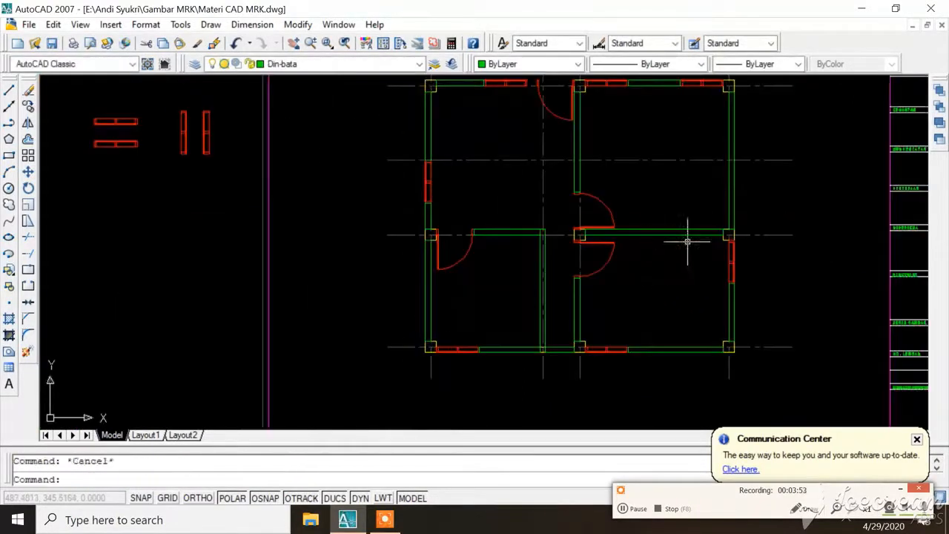
Examine the wall layout and how the walls meet the columns, doors and window frames across the floor plan
scroll(628, 263, "down", 2)
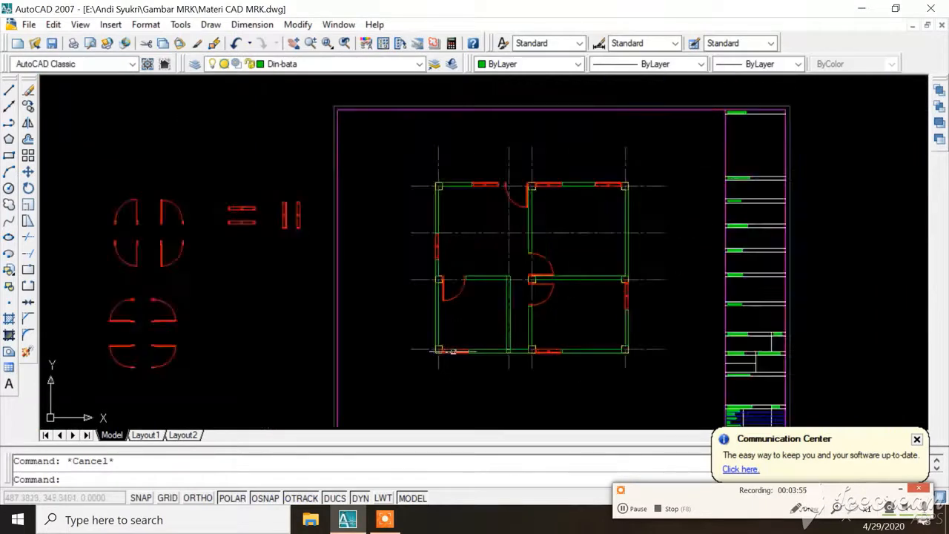
scroll(587, 262, "up", 3)
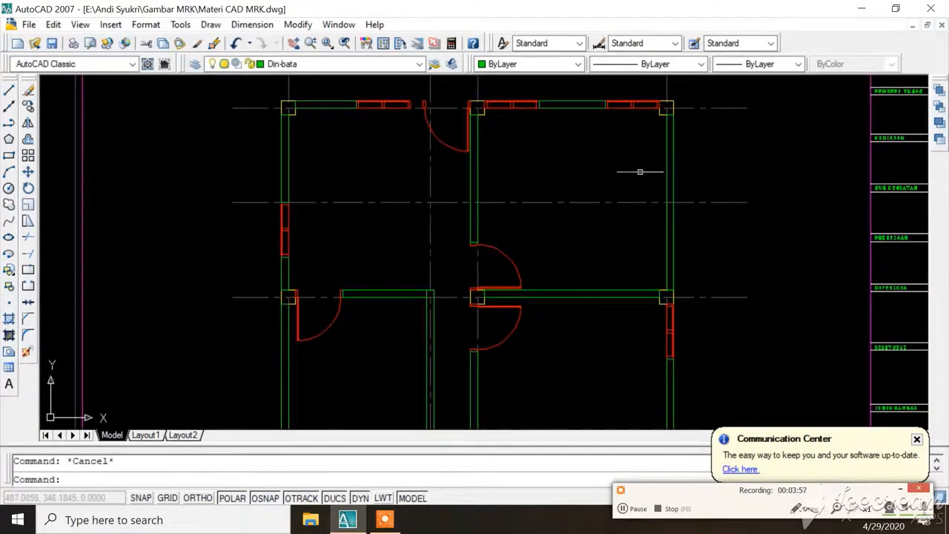
scroll(676, 134, "up", 1)
scroll(546, 153, "down", 2)
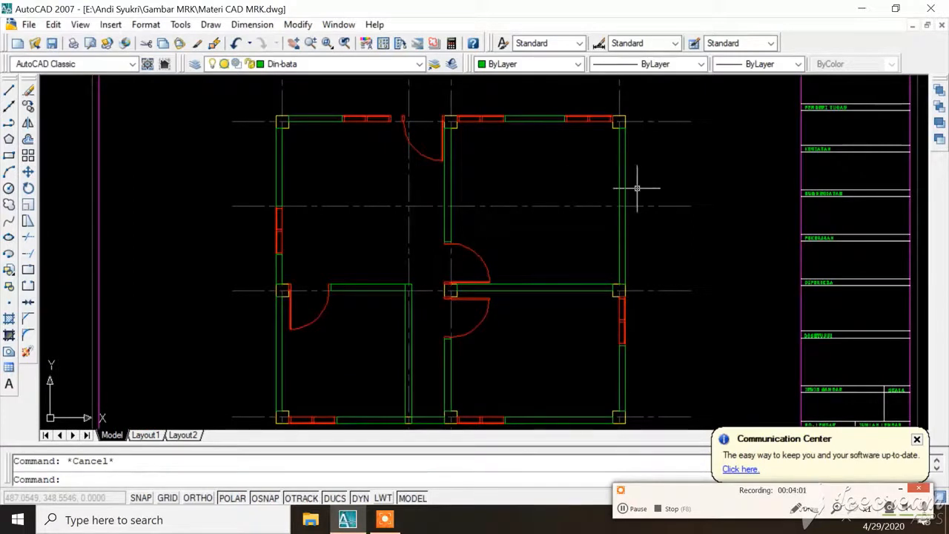
scroll(636, 303, "up", 5)
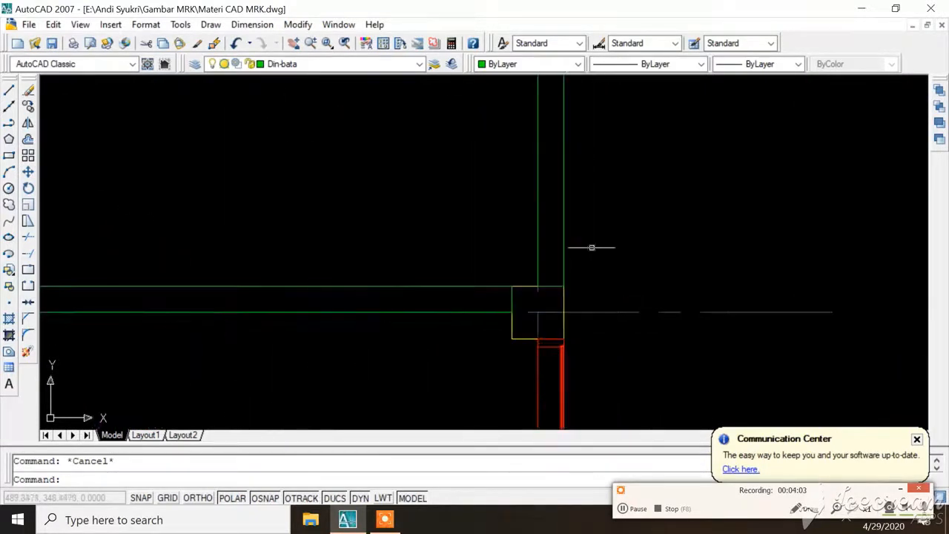
scroll(581, 270, "down", 5)
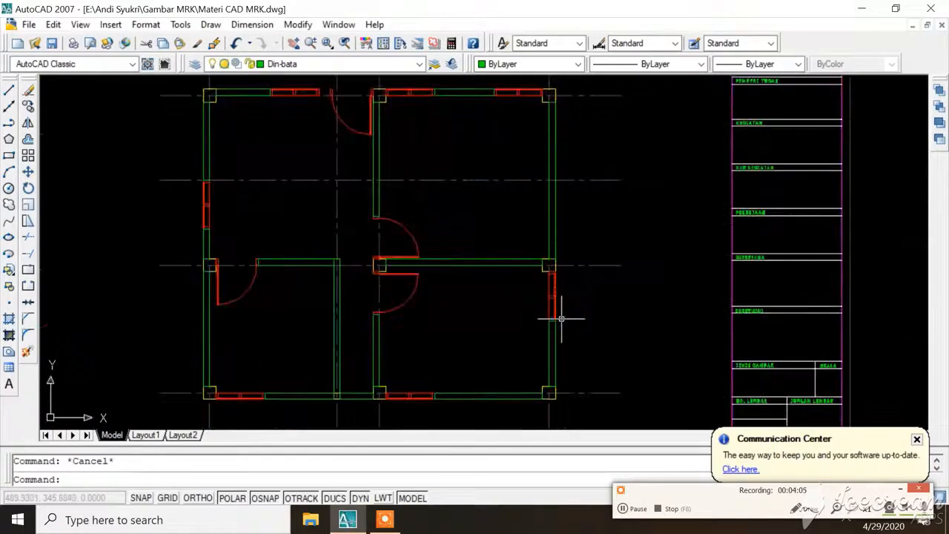
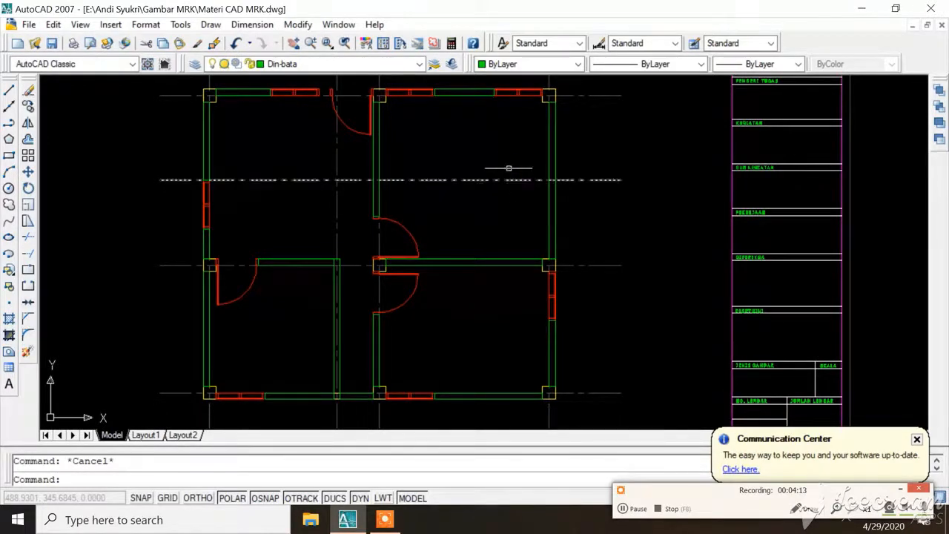
scroll(508, 156, "down", 1)
scroll(510, 111, "up", 3)
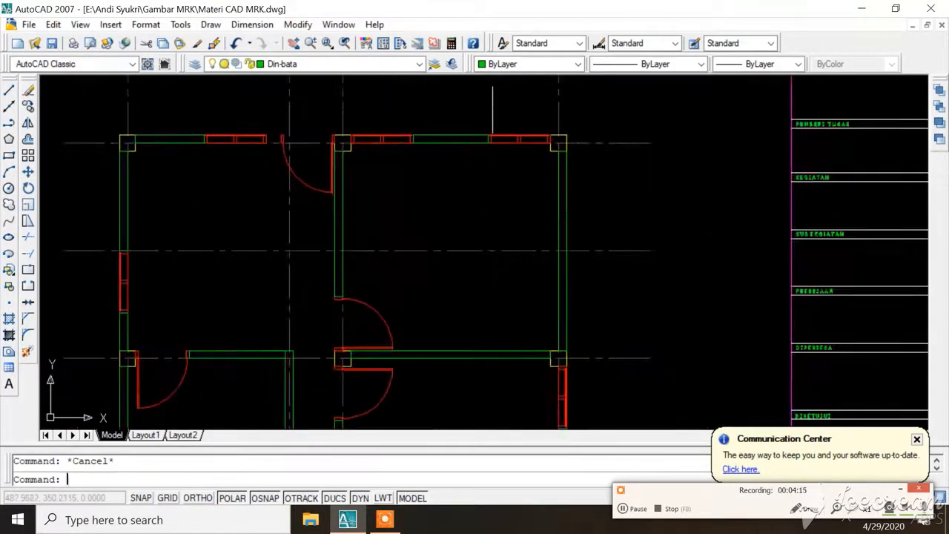
Make layer 0 the current drawing layer
left_click(339, 66)
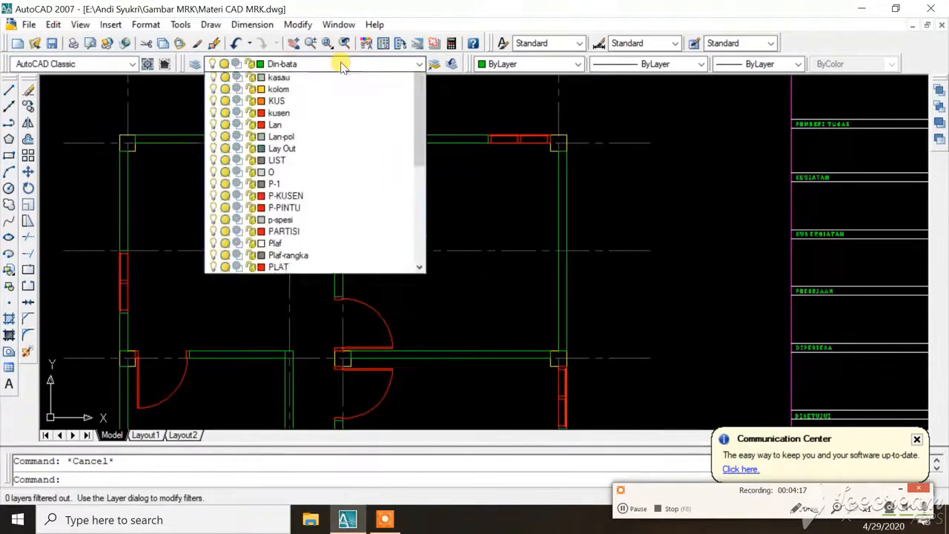
scroll(331, 134, "up", 4)
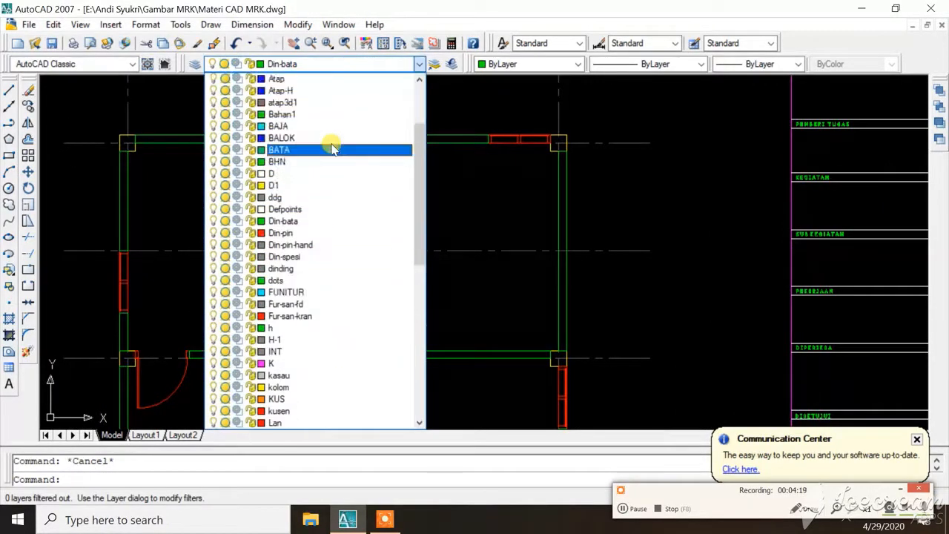
scroll(333, 146, "up", 3)
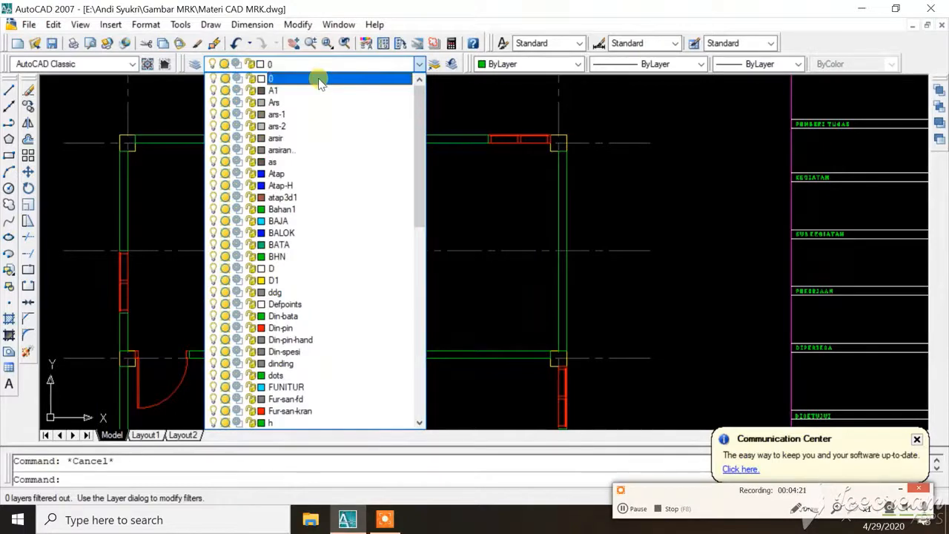
left_click(319, 78)
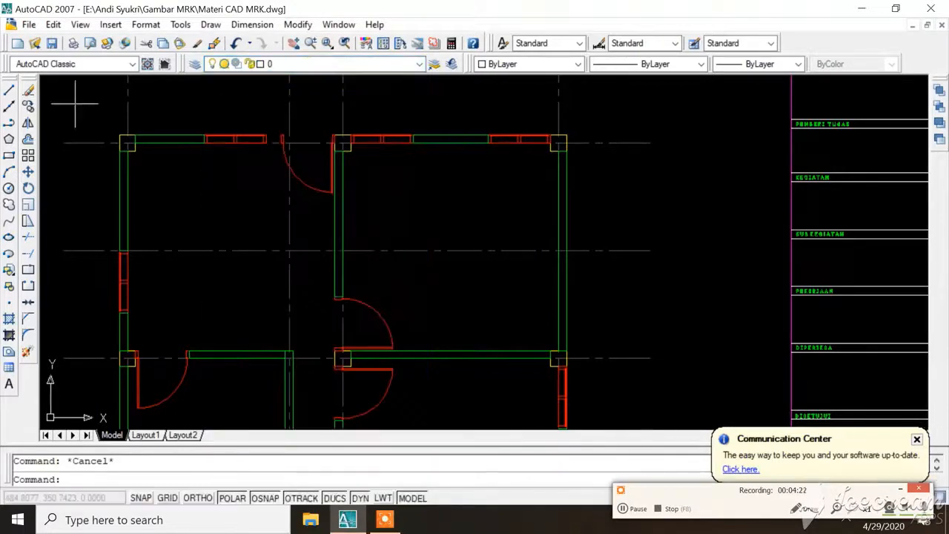
Trace the outer wall face with a polyline from the upper-left window frame, around the corner column's outer corner, down to the left wall's window frame
left_click(10, 123)
scroll(125, 126, "up", 8)
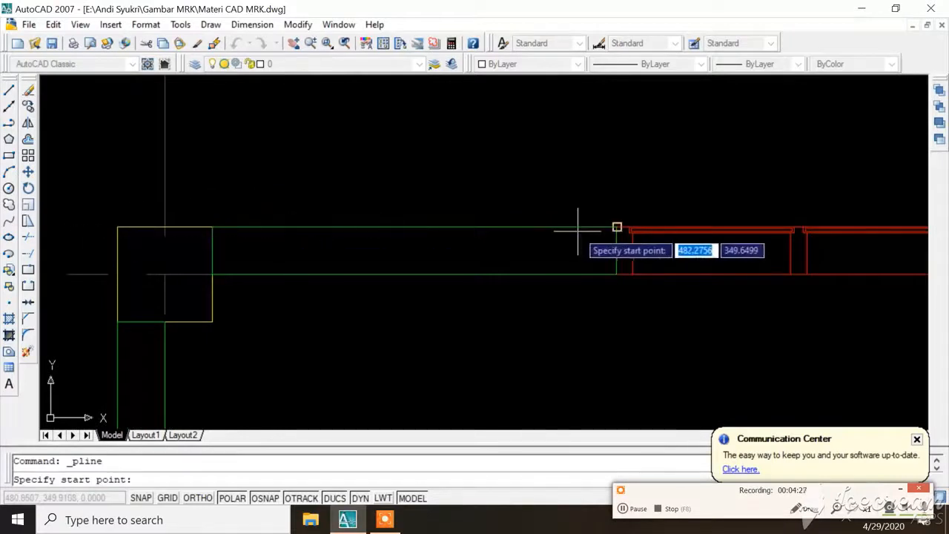
left_click(616, 226)
scroll(616, 215, "down", 3)
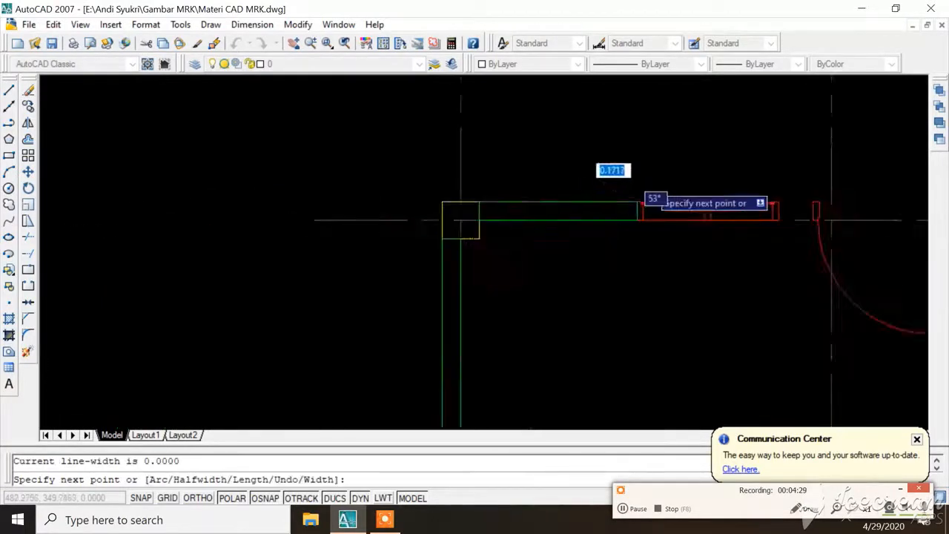
scroll(653, 208, "up", 5)
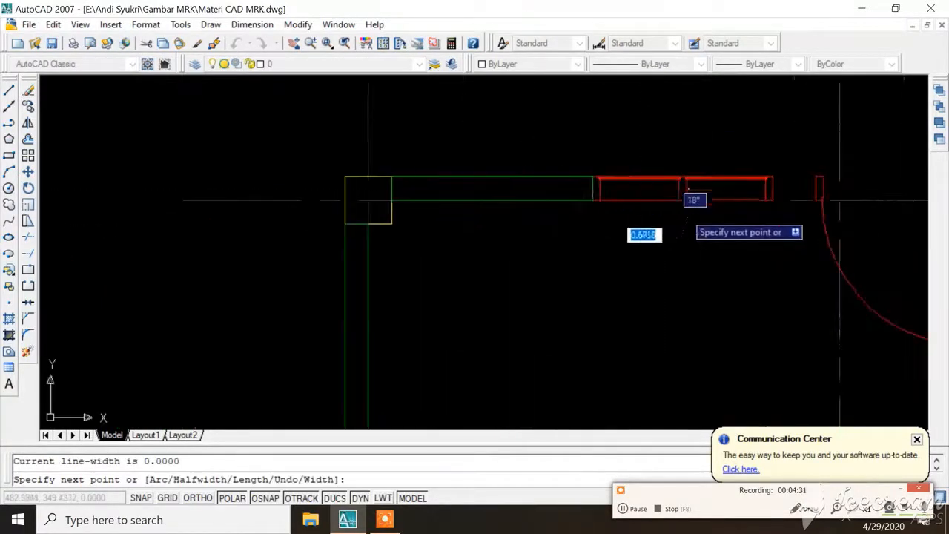
scroll(529, 210, "down", 4)
scroll(529, 209, "up", 3)
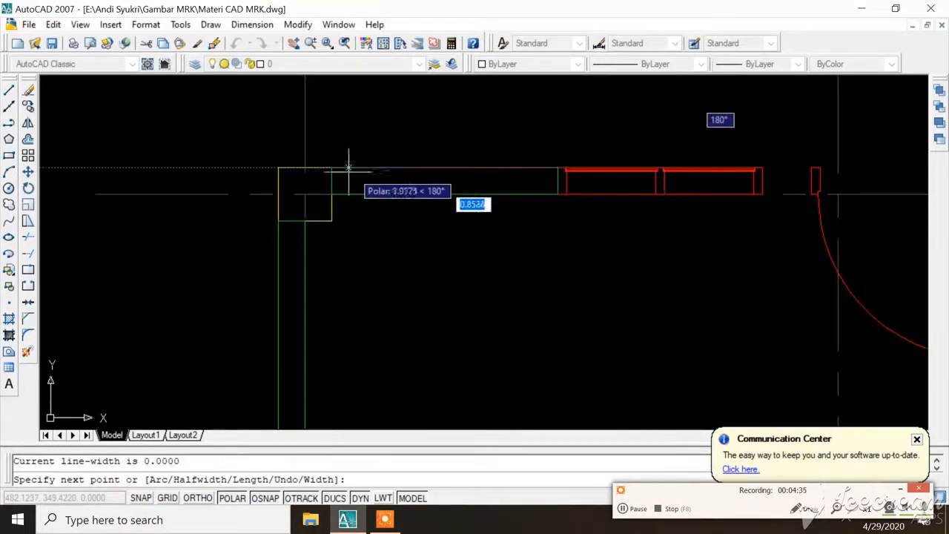
left_click(278, 168)
scroll(319, 222, "down", 3)
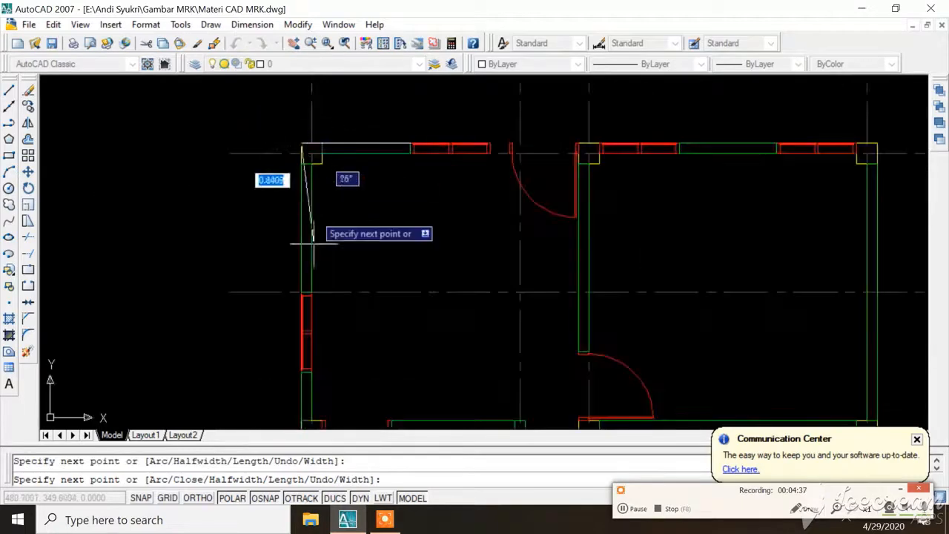
scroll(304, 282, "up", 6)
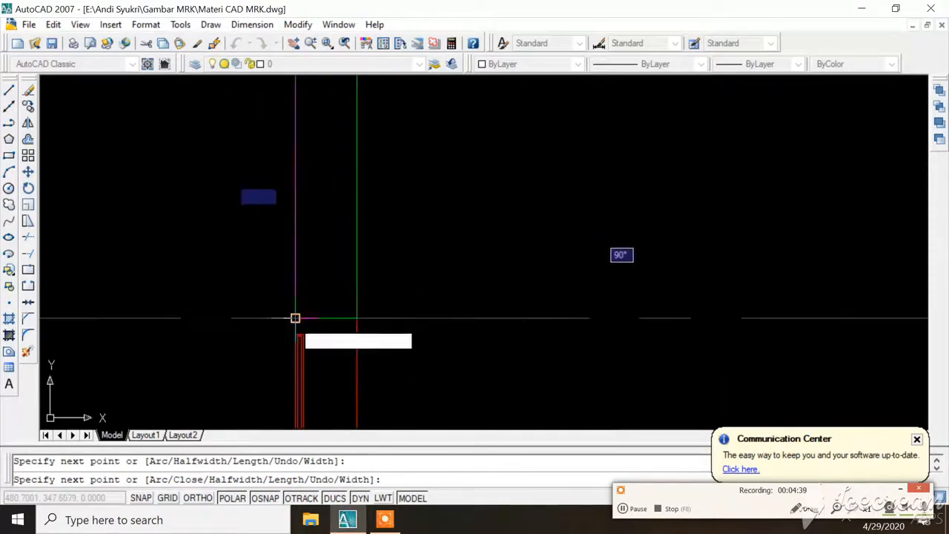
scroll(311, 223, "down", 4)
key("Return")
Trace the upper-left inner wall face with a polyline from the left window frame, around the corner column, to the upper window frame
scroll(339, 145, "down", 3)
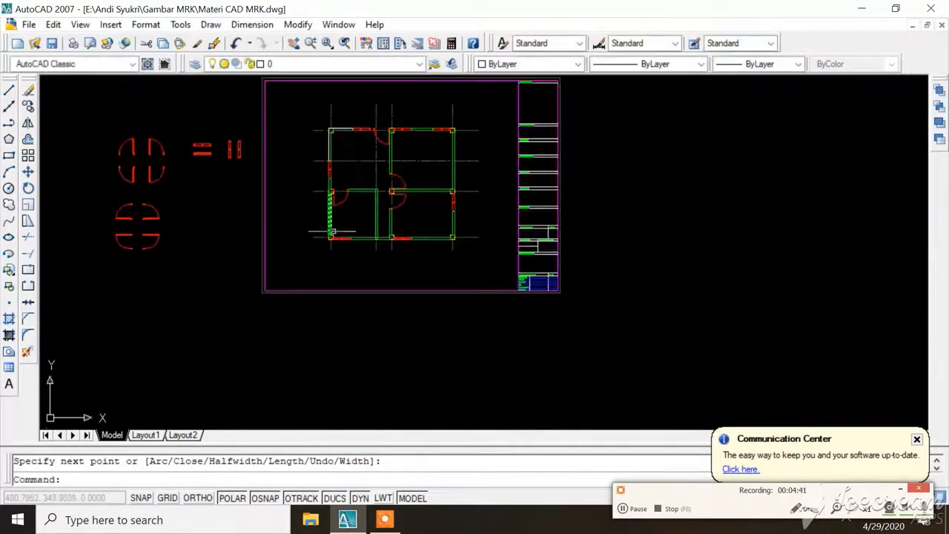
scroll(333, 232, "up", 3)
scroll(345, 295, "down", 1)
scroll(350, 241, "down", 2)
scroll(339, 145, "up", 5)
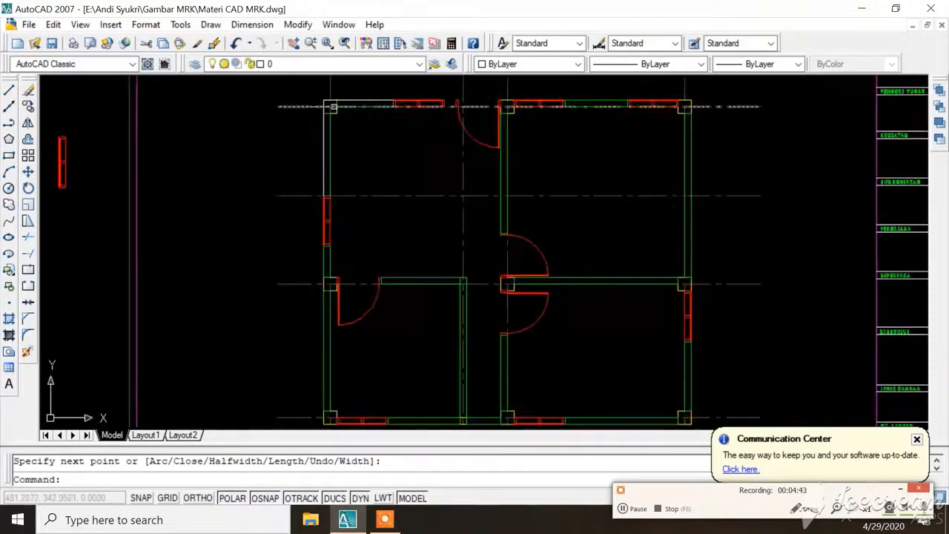
key("Return")
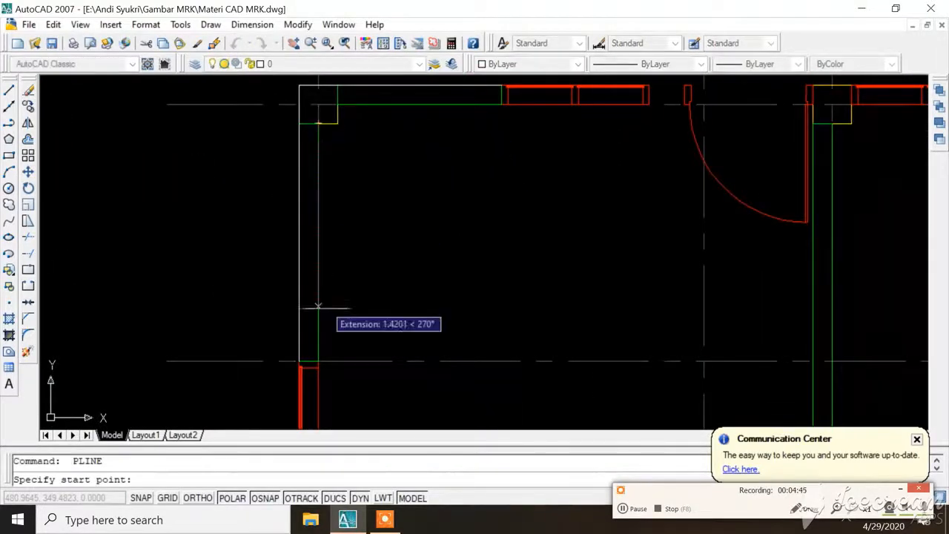
left_click(318, 362)
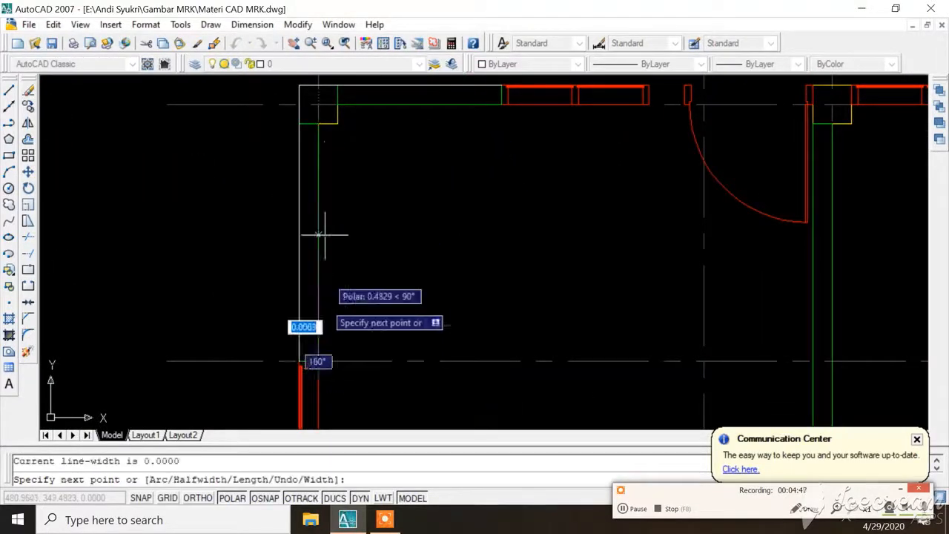
left_click(318, 123)
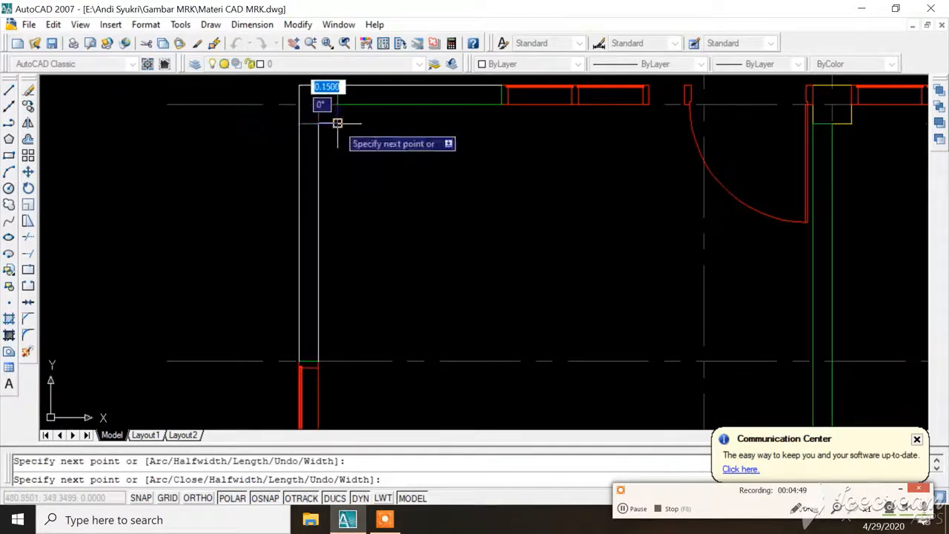
left_click(337, 123)
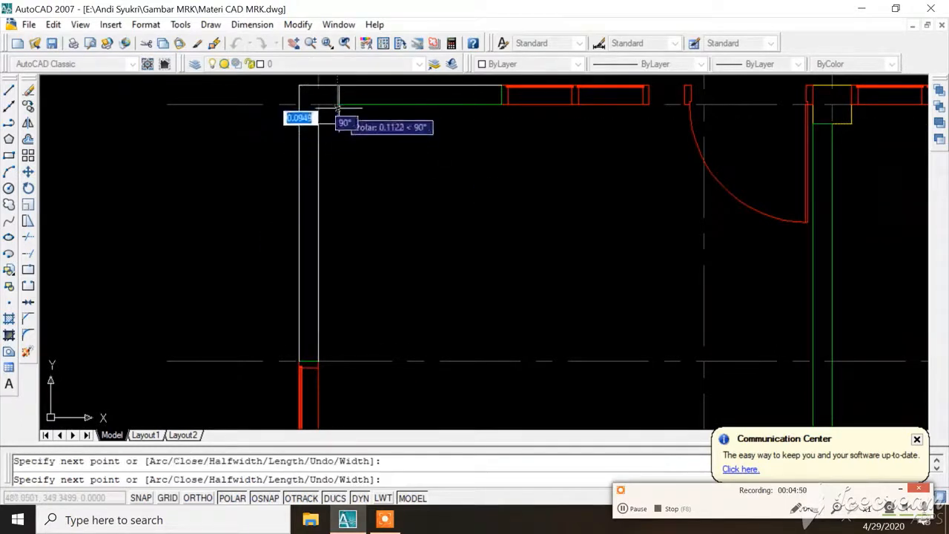
left_click(502, 102)
key("Return")
Trace the left wall's outer face with a polyline from the window frame's lower end down to the lower-left column's outer corner
scroll(451, 148, "down", 4)
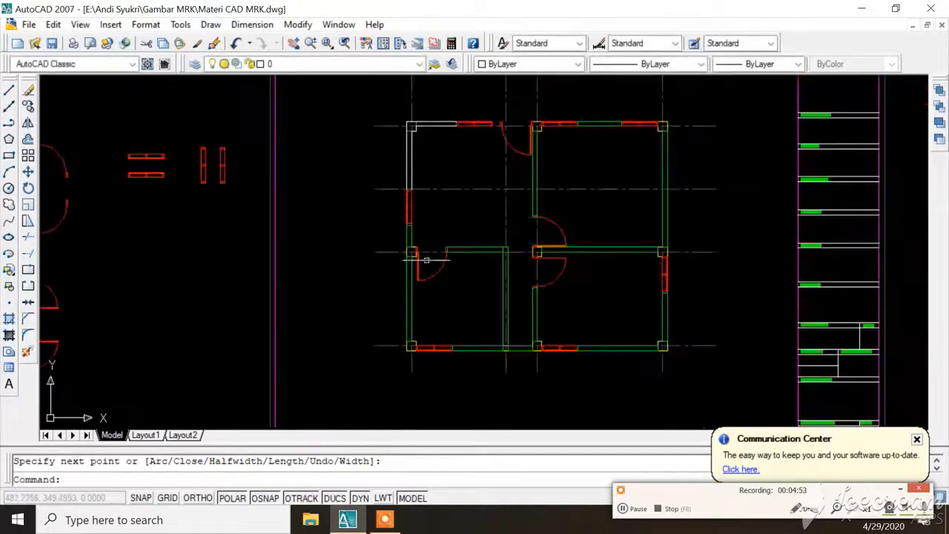
scroll(423, 260, "up", 6)
key("Return")
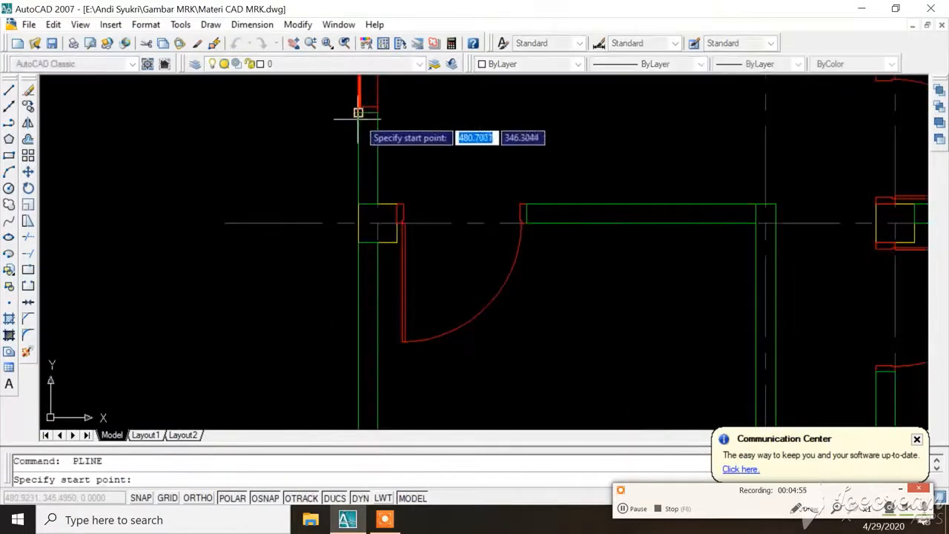
left_click(360, 110)
scroll(404, 93, "down", 5)
scroll(412, 110, "up", 7)
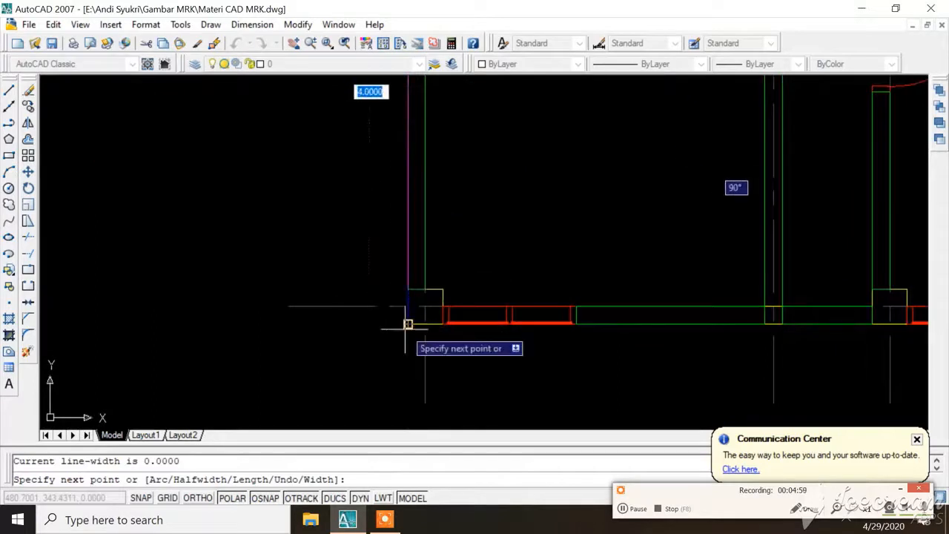
left_click(408, 324)
key("Return")
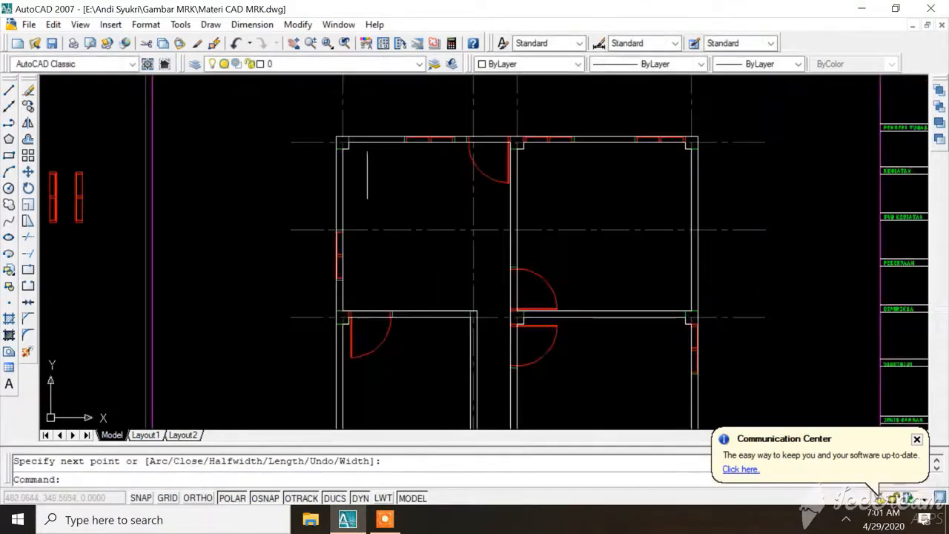
Offset the building's outer wall outline 0.02 outward and the upper-left room's inner wall outline 0.02 into the room
scroll(366, 174, "up", 2)
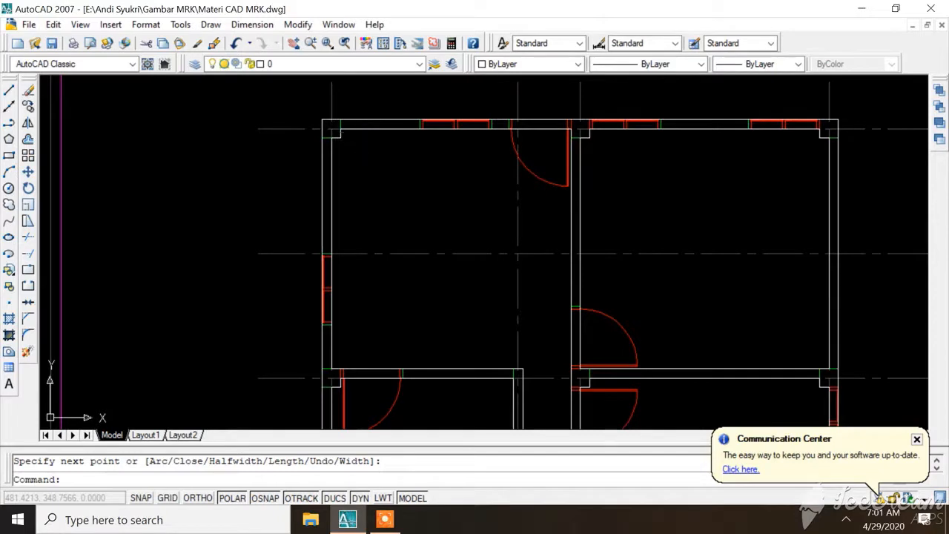
scroll(367, 195, "up", 2)
scroll(367, 194, "down", 2)
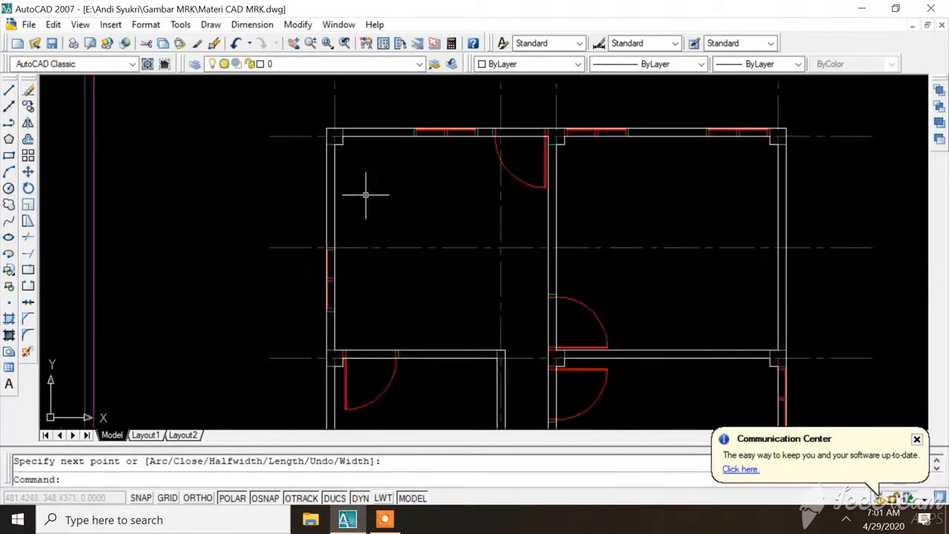
scroll(360, 134, "up", 3)
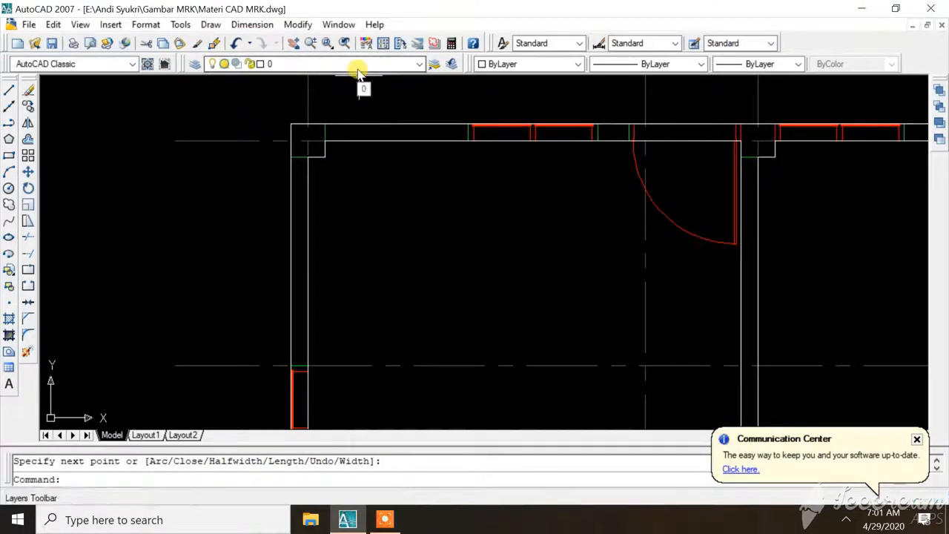
type("offset")
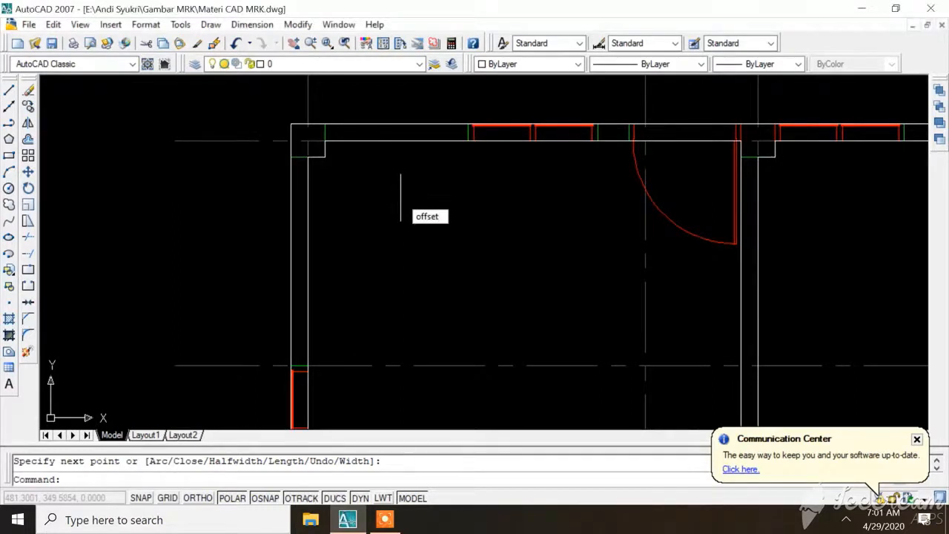
key("Return")
type("0.02")
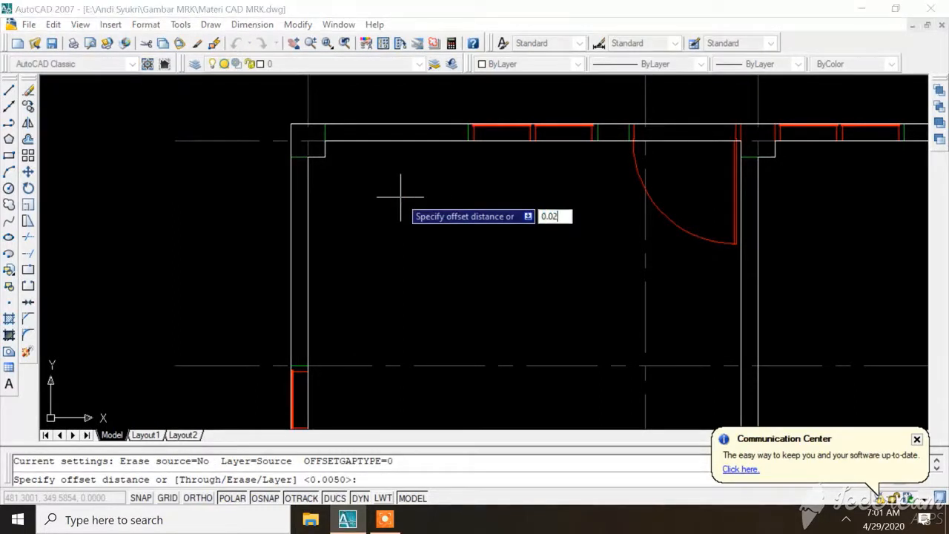
key("Return")
scroll(306, 108, "up", 4)
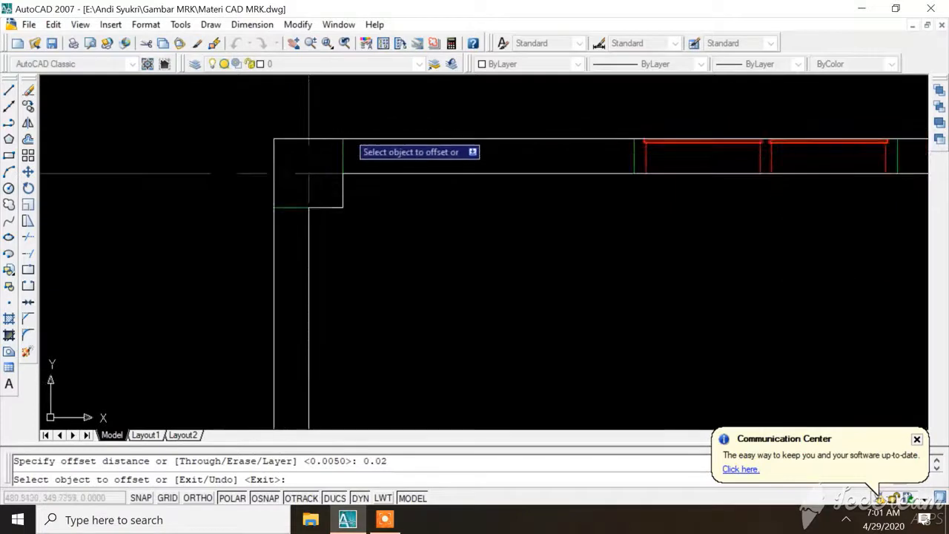
left_click(357, 138)
left_click(356, 128)
left_click(341, 188)
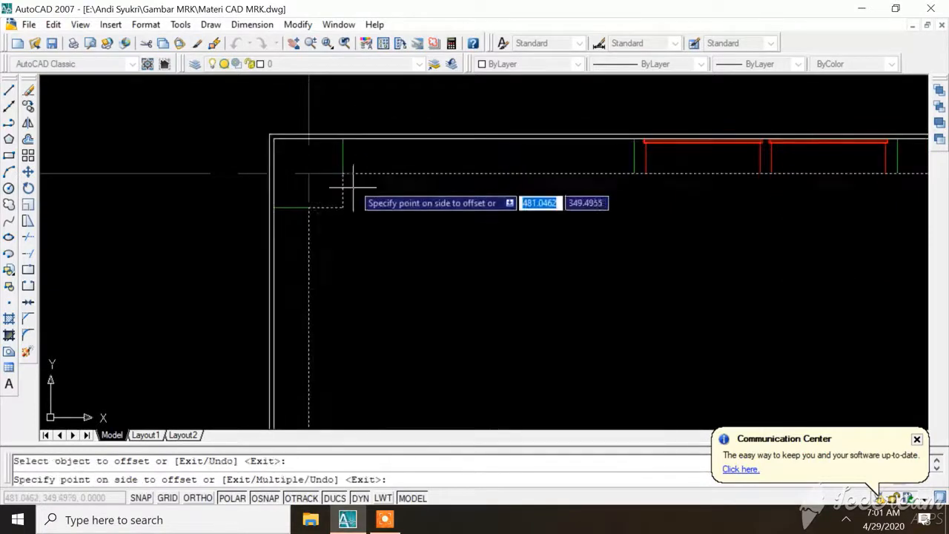
left_click(292, 182)
Offset the wall outlines of the upper-right, lower-right and lower-left rooms 0.02 into each room
scroll(484, 179, "down", 5)
scroll(495, 174, "up", 2)
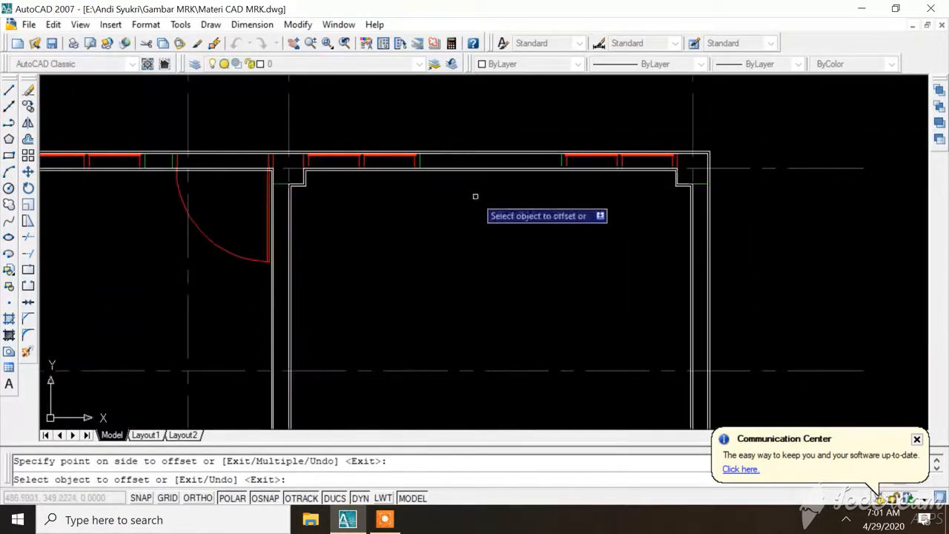
scroll(349, 148, "down", 1)
scroll(429, 132, "down", 1)
scroll(452, 309, "up", 2)
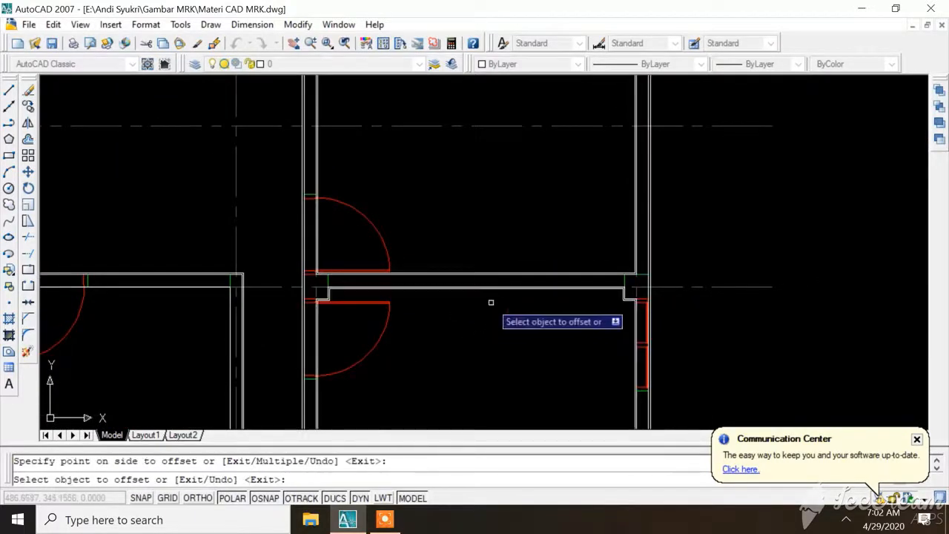
scroll(486, 304, "down", 3)
scroll(372, 276, "up", 2)
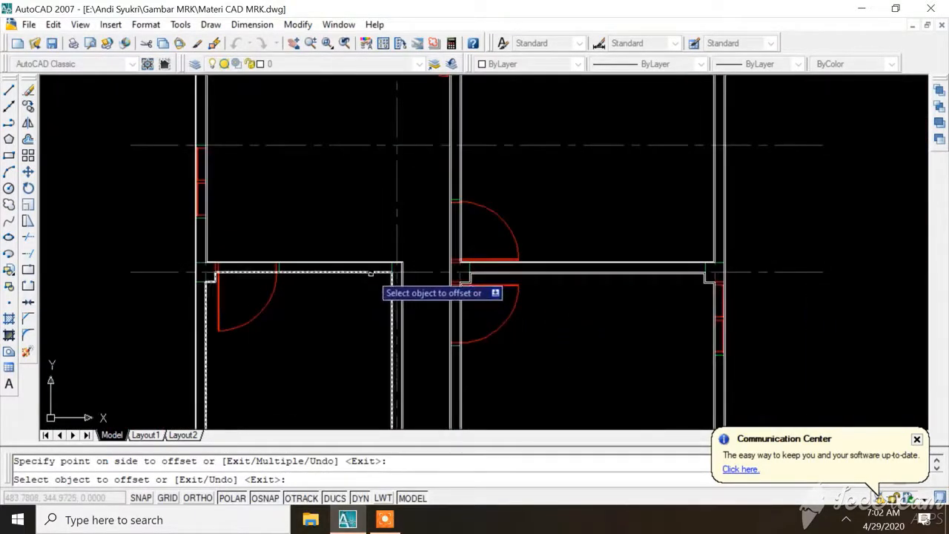
key("Escape")
Delete the original outer wall outline and the upper-left room's original inner outline, keeping their 0.02 offset copies
scroll(433, 279, "down", 2)
scroll(324, 150, "up", 5)
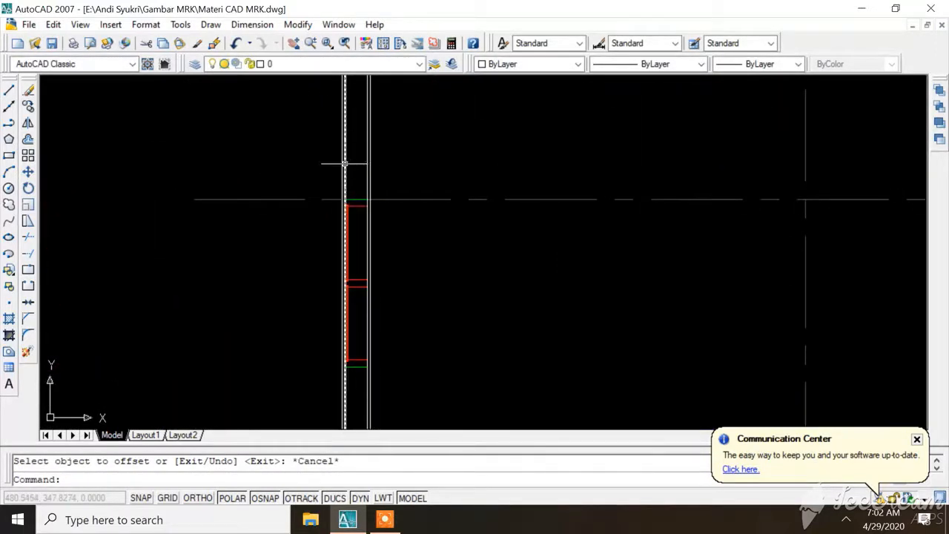
left_click(345, 164)
key("Delete")
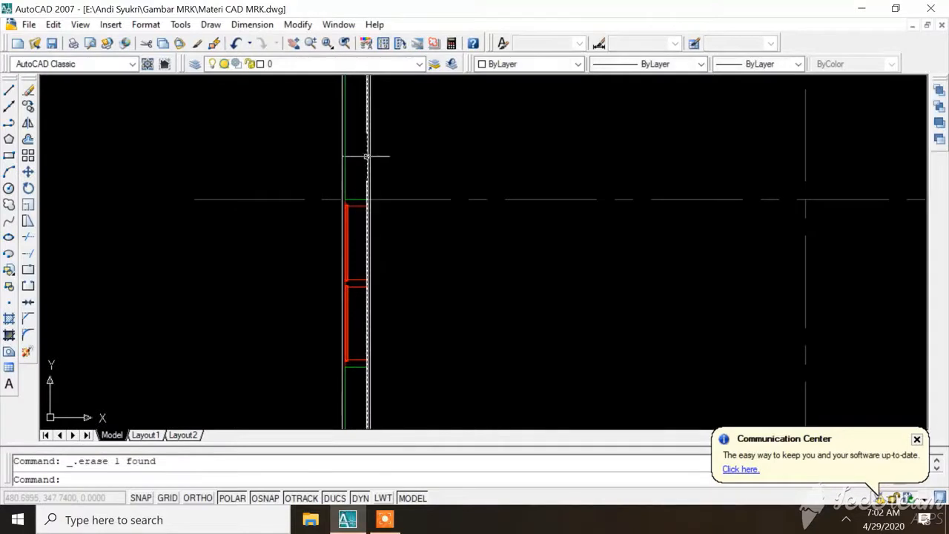
scroll(444, 196, "down", 3)
scroll(445, 196, "up", 2)
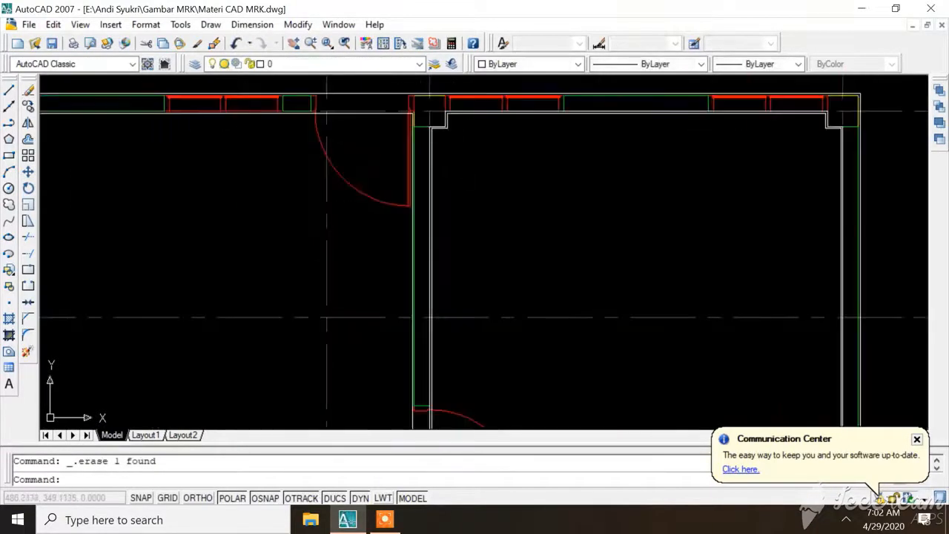
Delete the upper-right room's original wall outline, keeping its offset copy
scroll(430, 103, "up", 2)
left_click(470, 96)
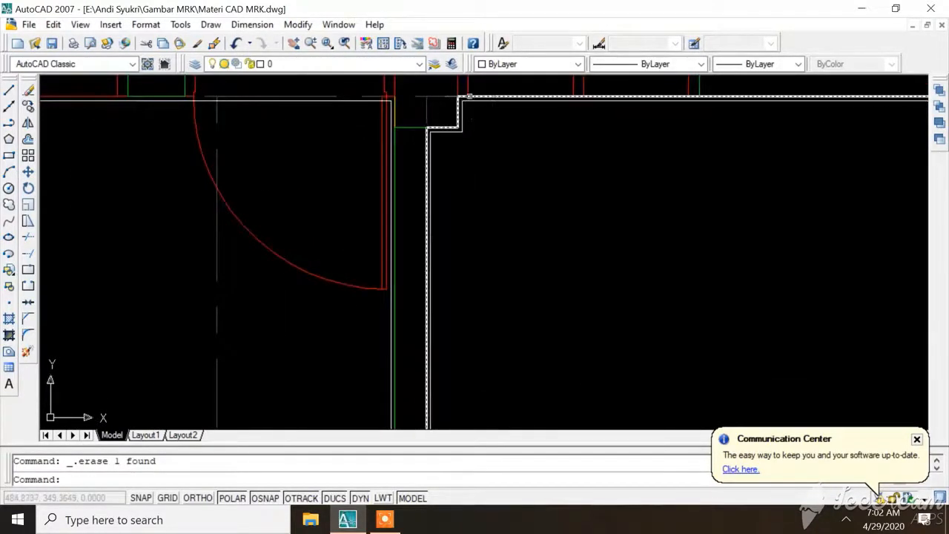
key("Delete")
Delete the original wall outlines of the lower-right and lower-left rooms, keeping their offset copies
scroll(462, 191, "down", 3)
scroll(483, 252, "up", 3)
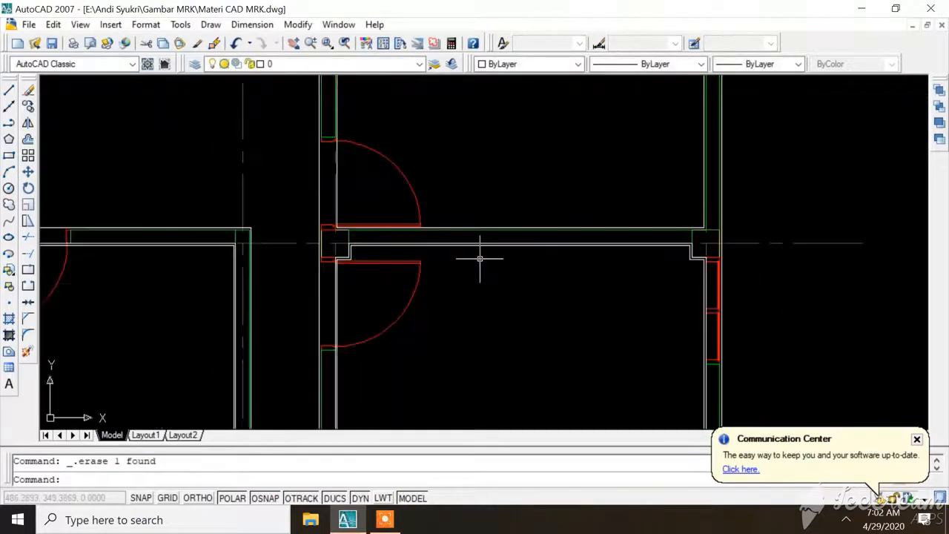
scroll(483, 244, "down", 1)
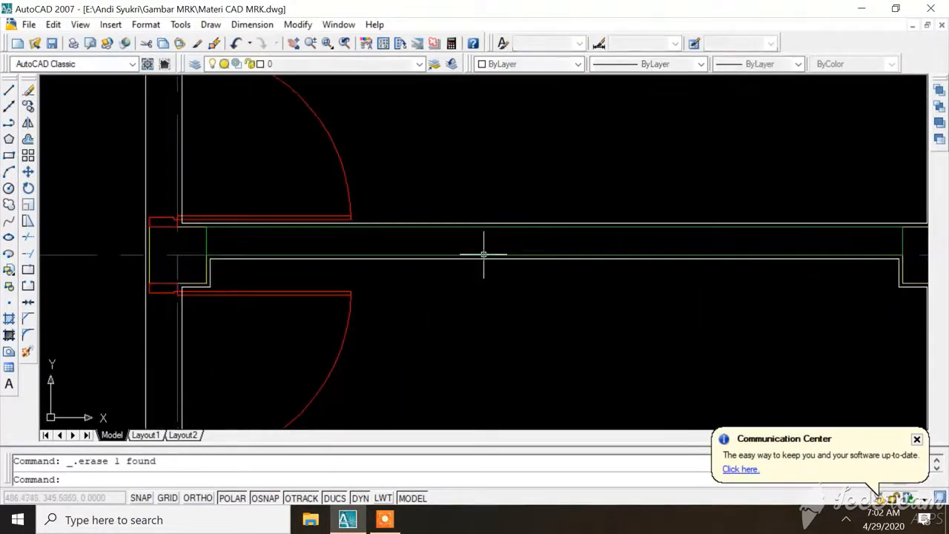
scroll(396, 273, "down", 2)
scroll(339, 212, "up", 5)
left_click(307, 173)
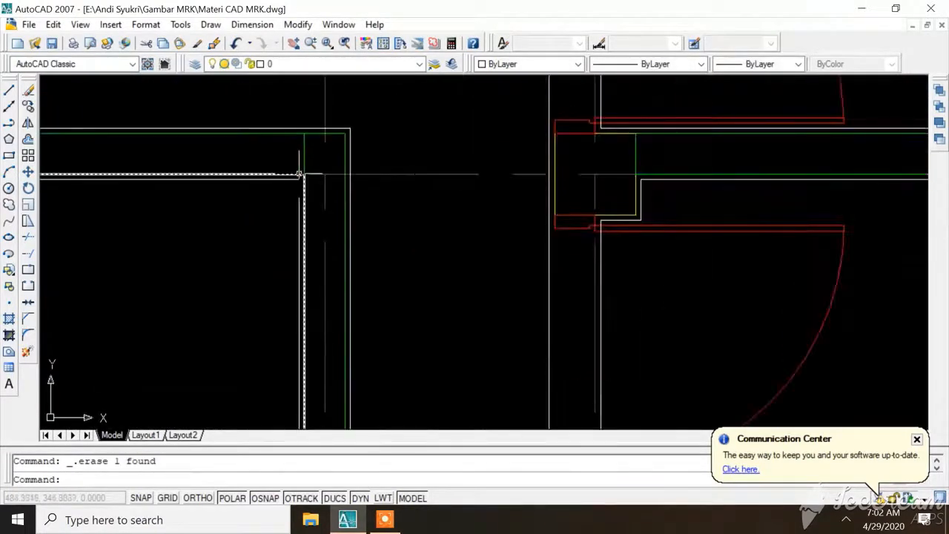
Select the outer offset outline and the offset outlines of all rooms, and move them to the Din-spesi layer
scroll(394, 196, "down", 6)
scroll(434, 286, "up", 6)
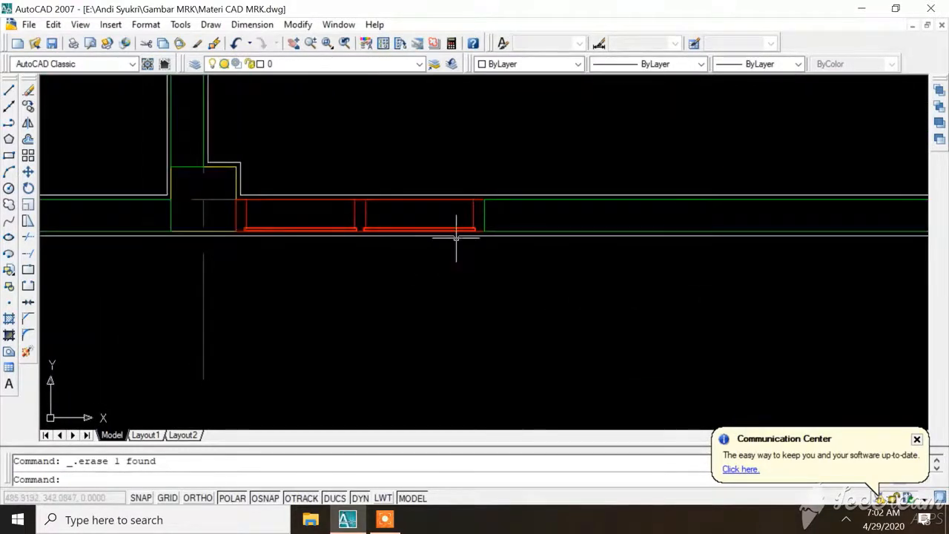
left_click(456, 237)
left_click(453, 191)
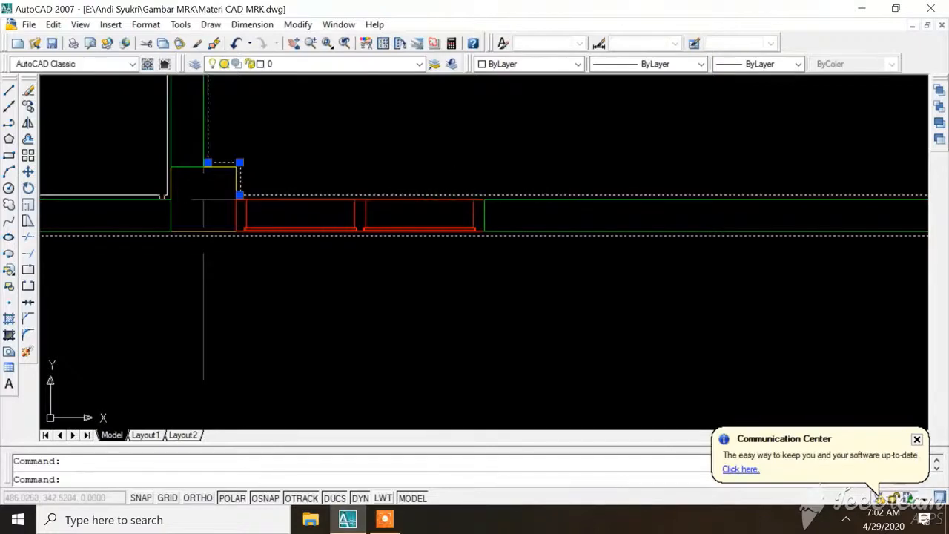
left_click(158, 194)
scroll(177, 203, "down", 5)
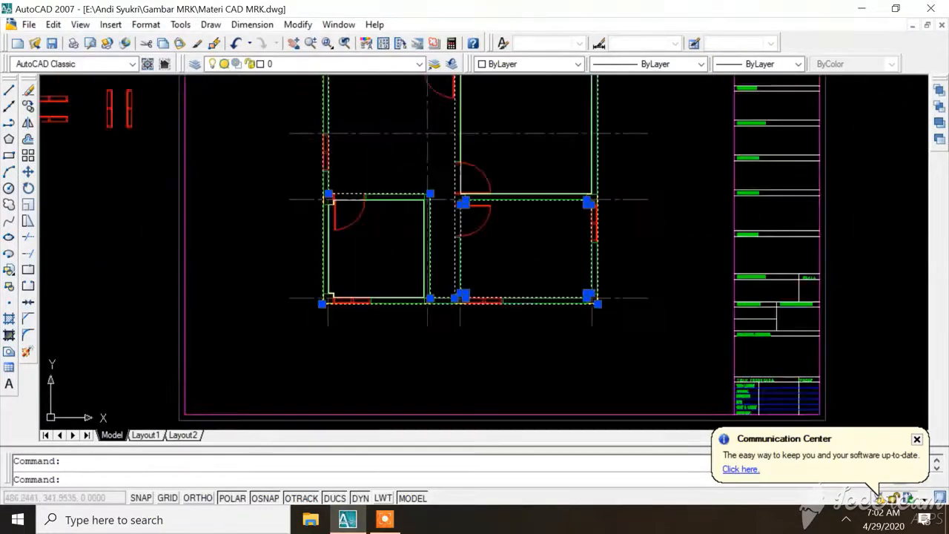
scroll(358, 207, "up", 5)
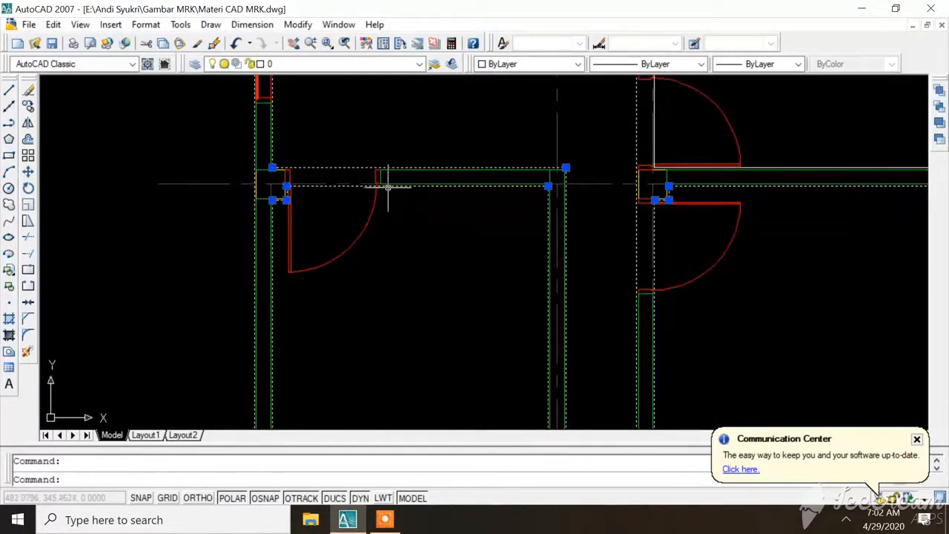
scroll(388, 188, "down", 5)
scroll(351, 119, "up", 5)
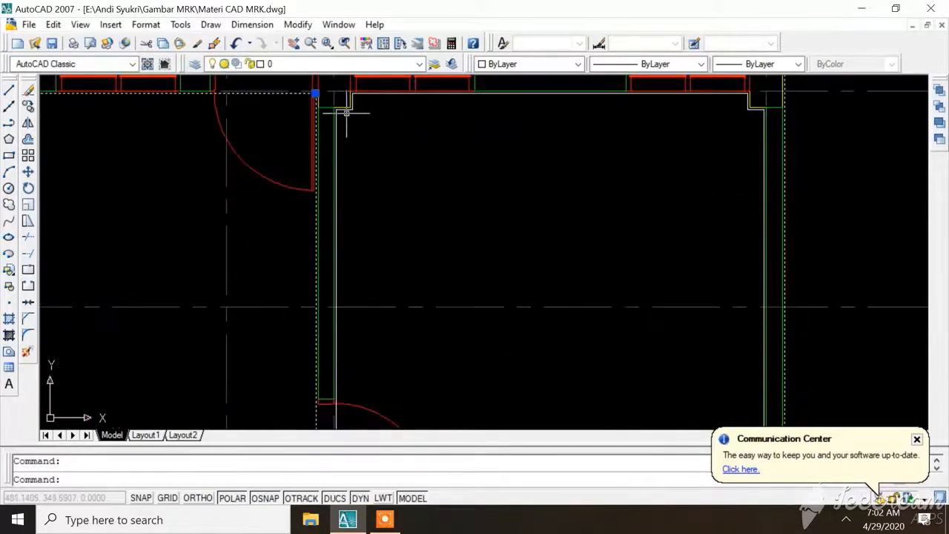
left_click(344, 110)
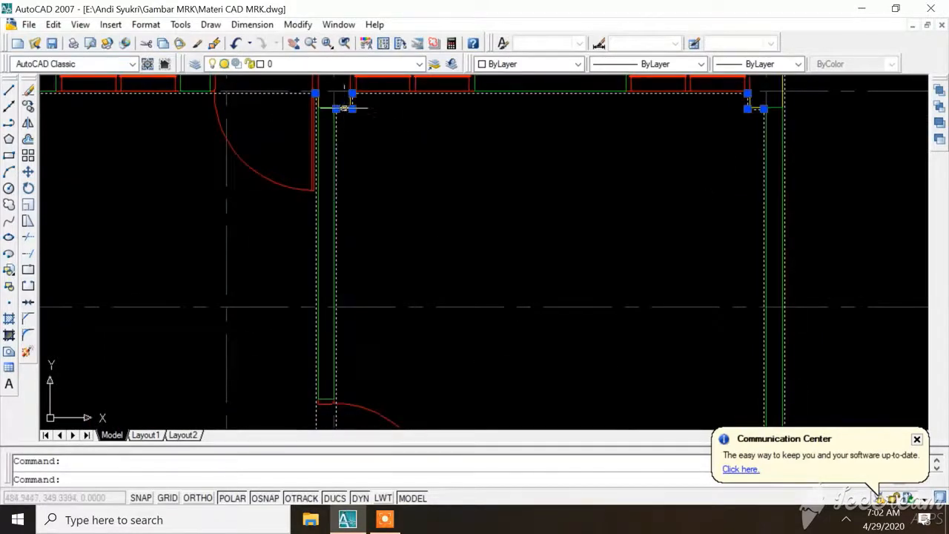
left_click(372, 65)
scroll(364, 70, "down", 5)
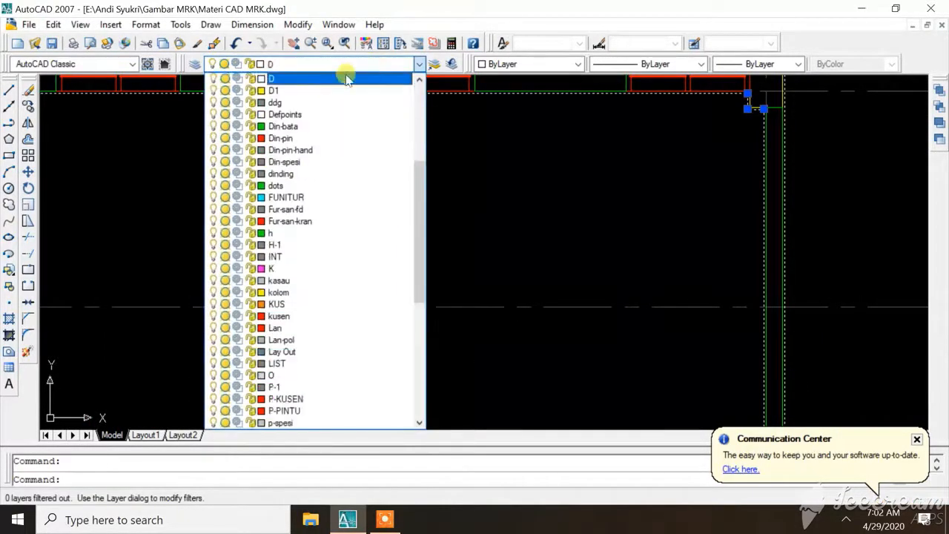
left_click(332, 164)
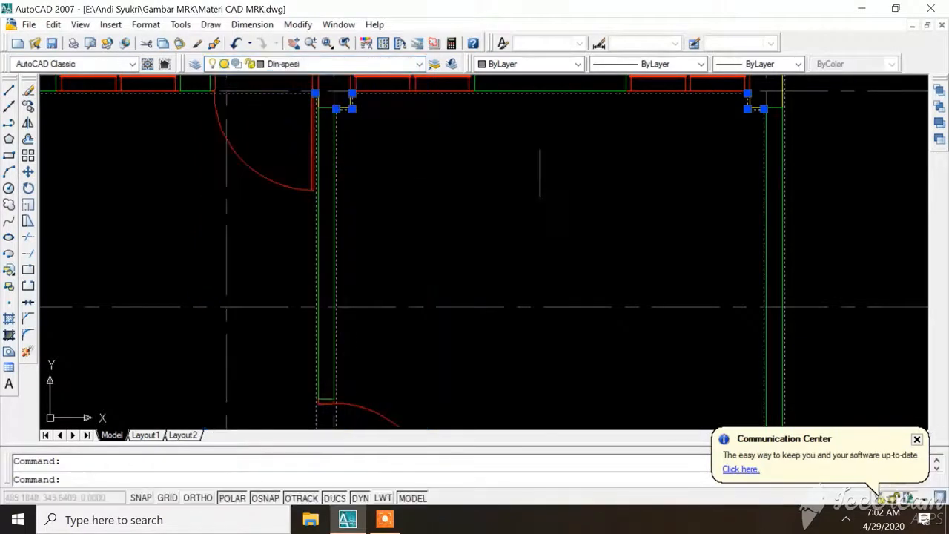
Clear the selection and examine the plaster lines around the top wall's door opening, column and windows
key("Escape")
scroll(456, 197, "down", 5)
scroll(376, 200, "up", 4)
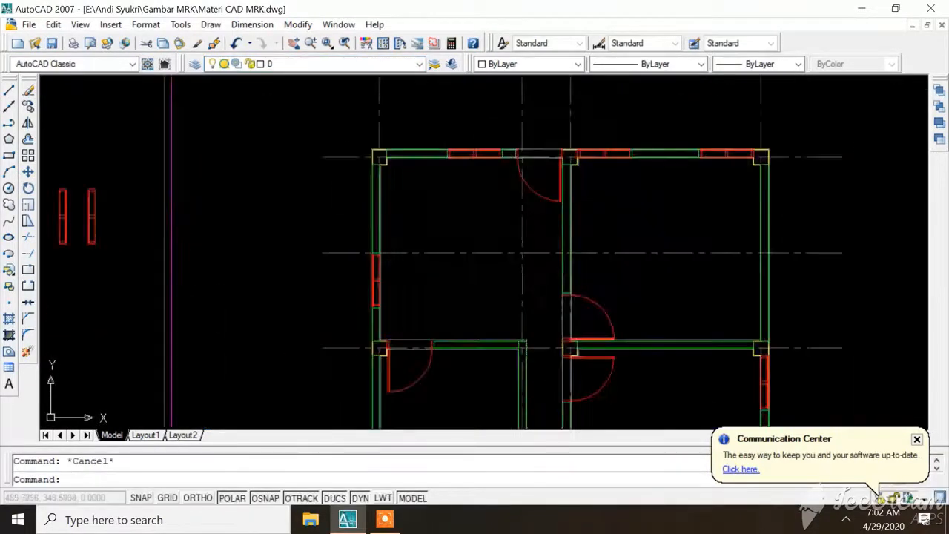
scroll(579, 164, "up", 2)
scroll(563, 148, "up", 3)
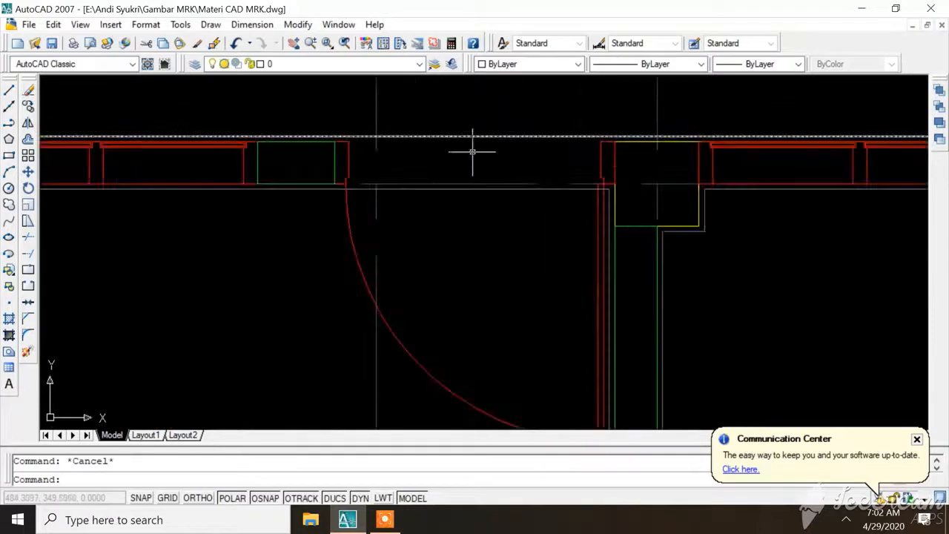
scroll(423, 185, "down", 3)
scroll(513, 184, "up", 5)
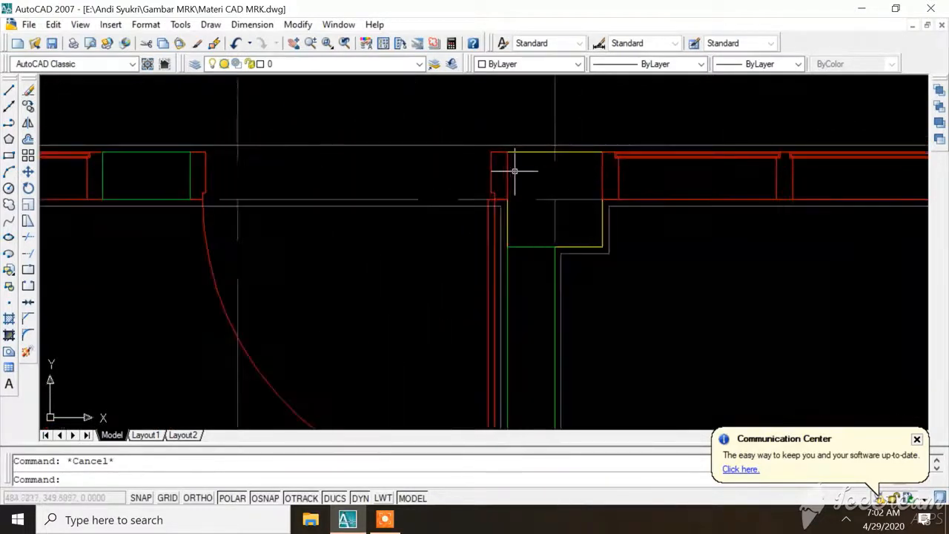
scroll(477, 172, "down", 4)
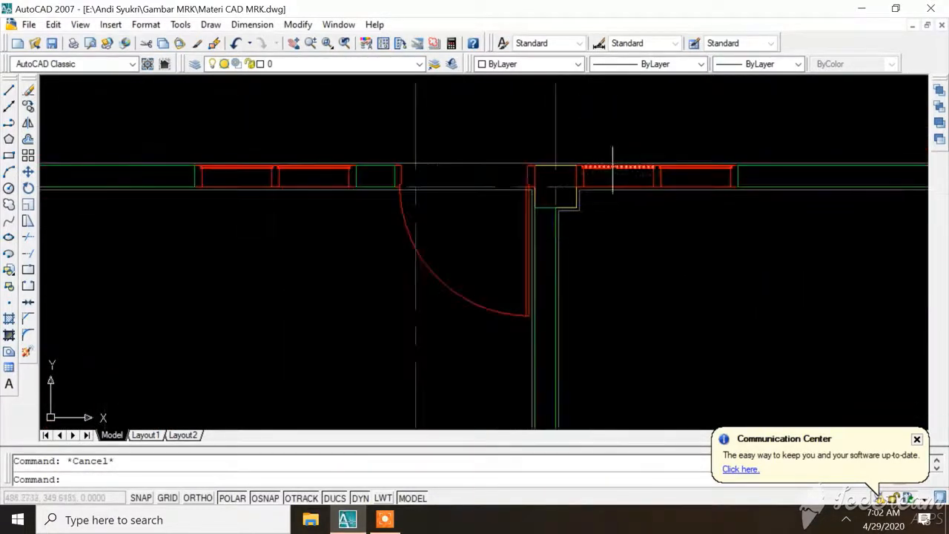
scroll(449, 181, "up", 2)
scroll(445, 172, "down", 3)
scroll(391, 171, "up", 2)
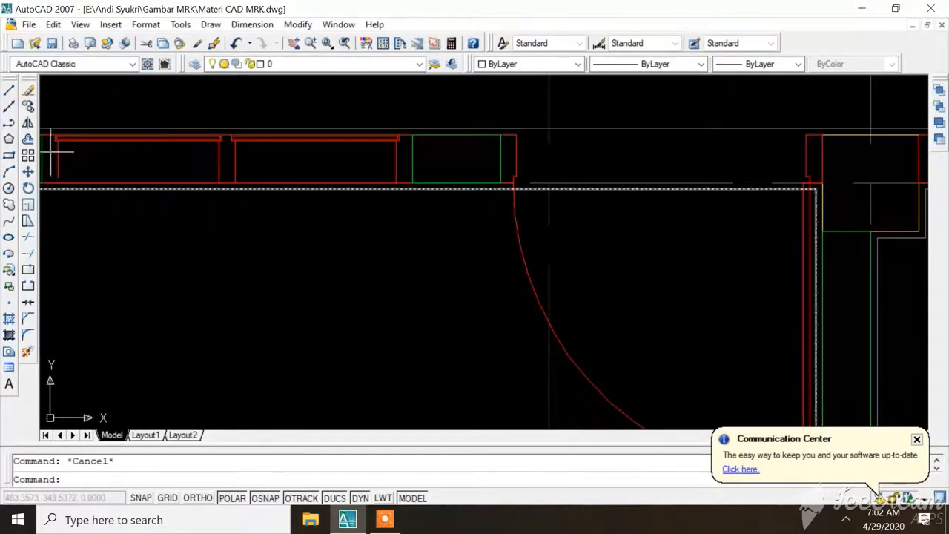
Draw a vertical line from the outer to the inner plaster line at the left end of the upper-left room's top window
left_click(9, 89)
scroll(487, 138, "up", 2)
scroll(555, 200, "down", 3)
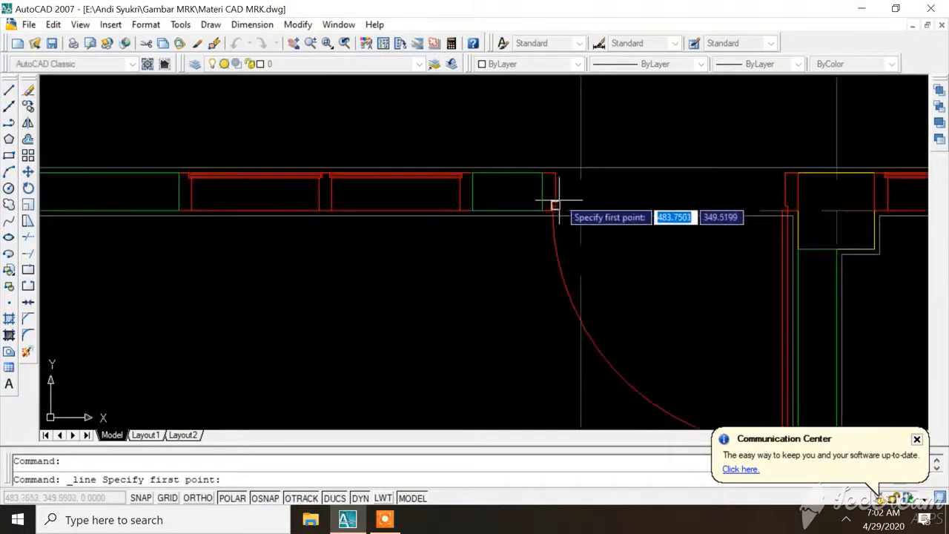
scroll(519, 197, "up", 1)
scroll(506, 158, "down", 3)
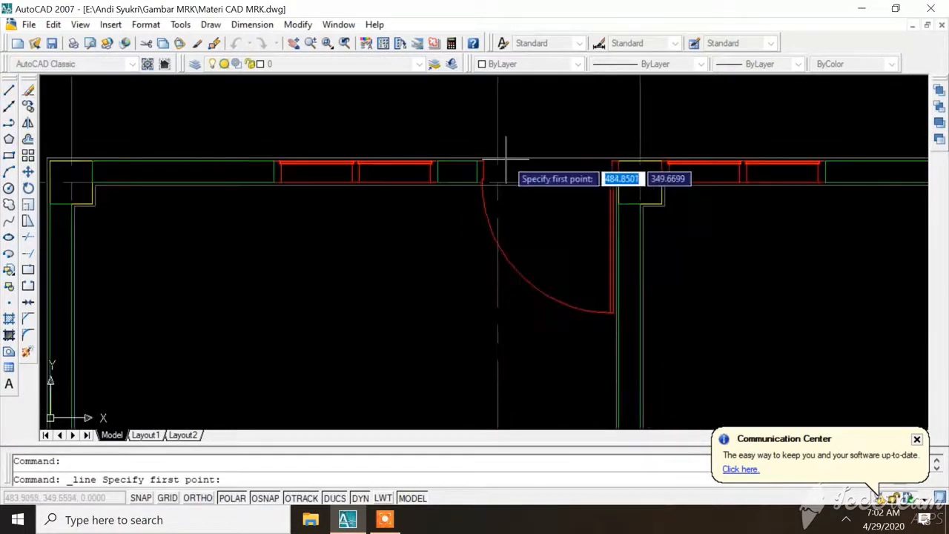
scroll(275, 173, "up", 2)
scroll(263, 146, "up", 1)
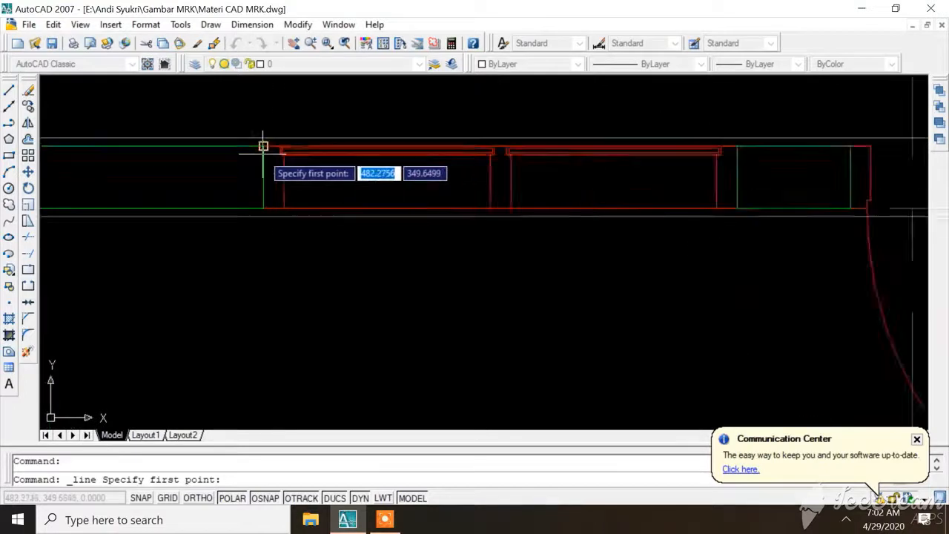
scroll(264, 135, "up", 1)
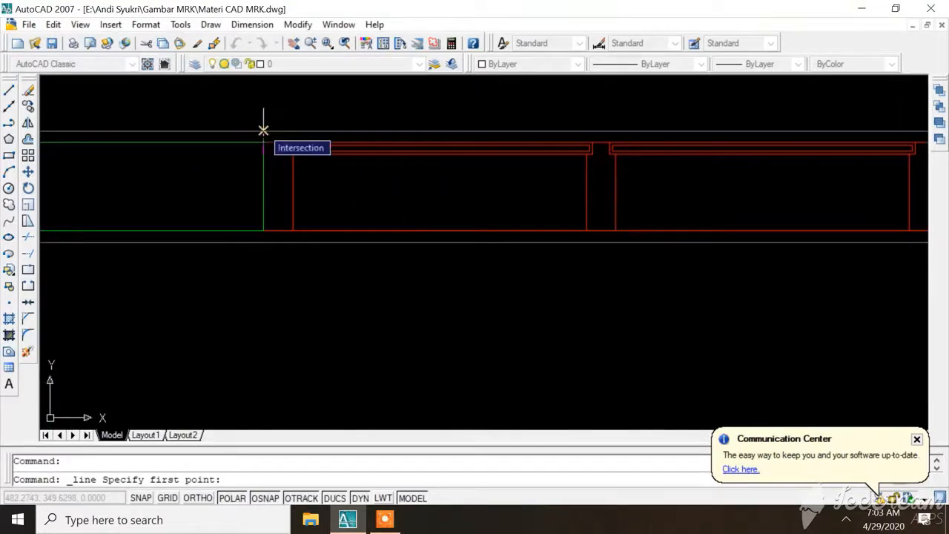
left_click(264, 130)
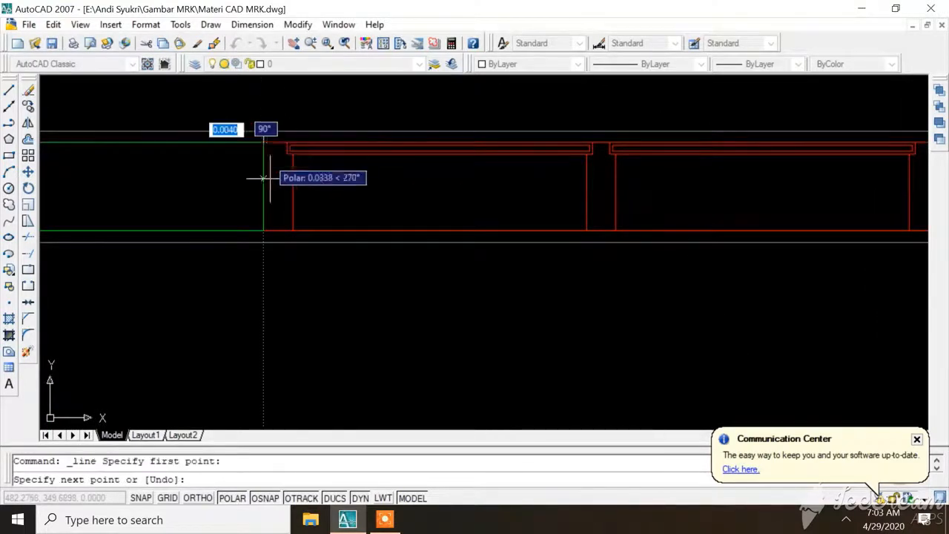
left_click(263, 242)
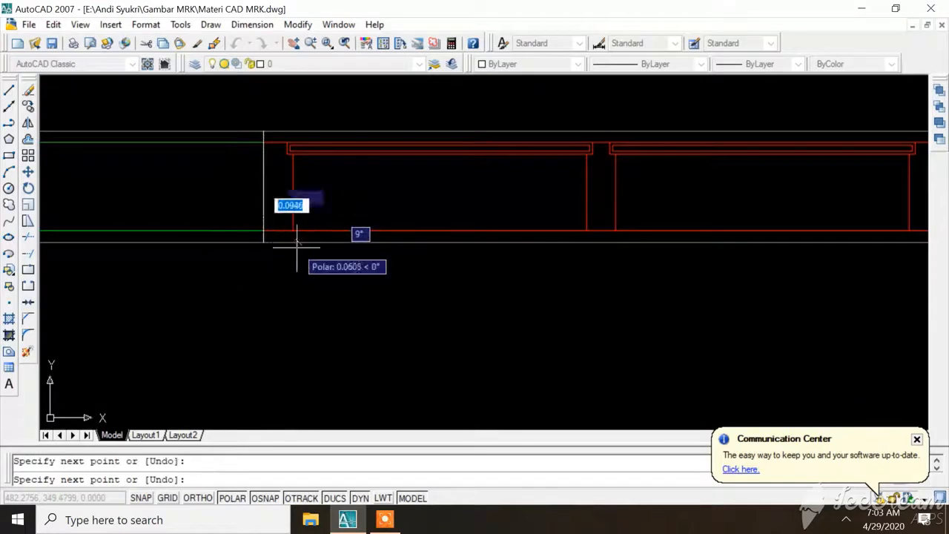
key("Return")
scroll(151, 221, "down", 2)
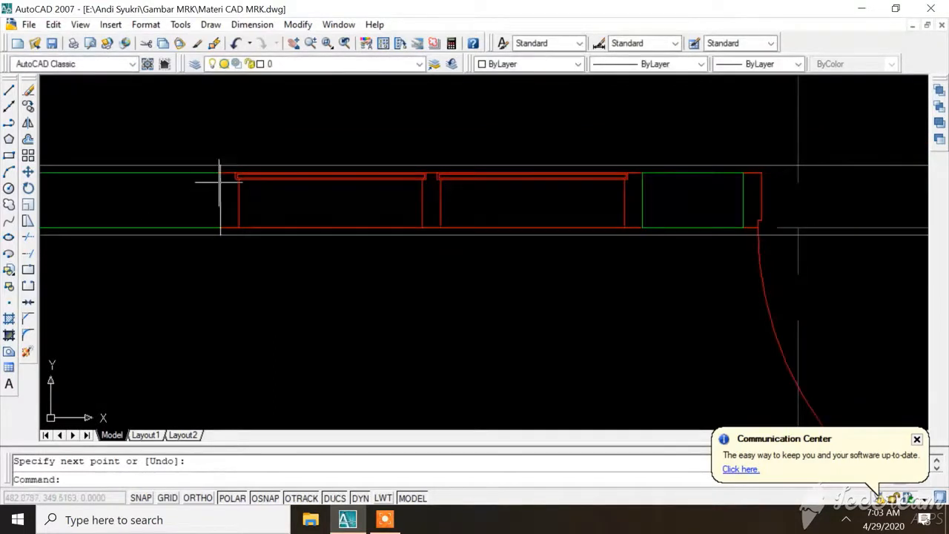
left_click(384, 519)
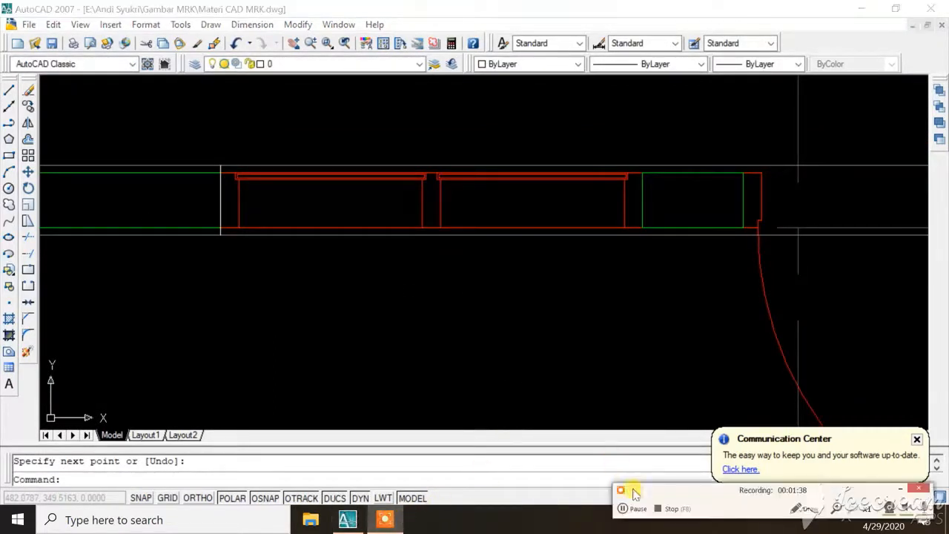
left_click(631, 511)
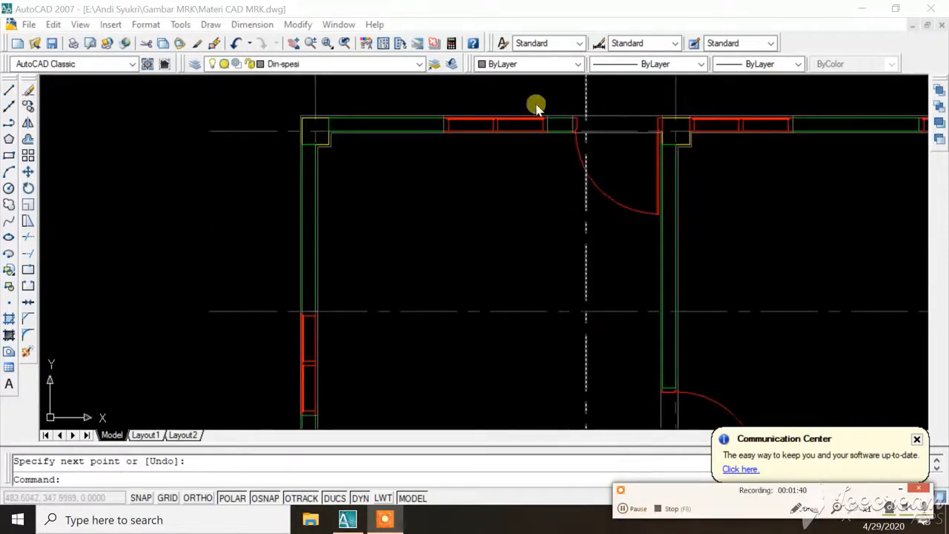
scroll(551, 108, "up", 7)
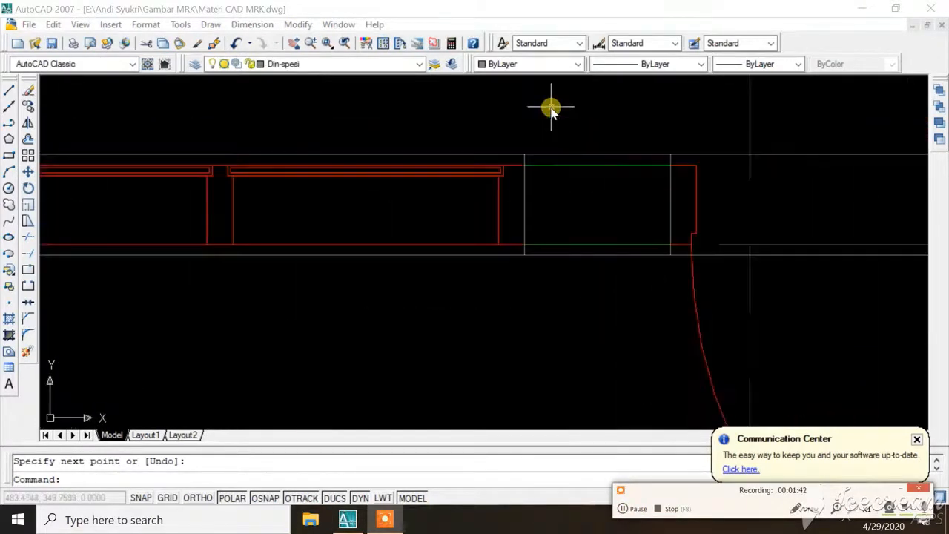
scroll(356, 152, "down", 8)
scroll(321, 147, "down", 8)
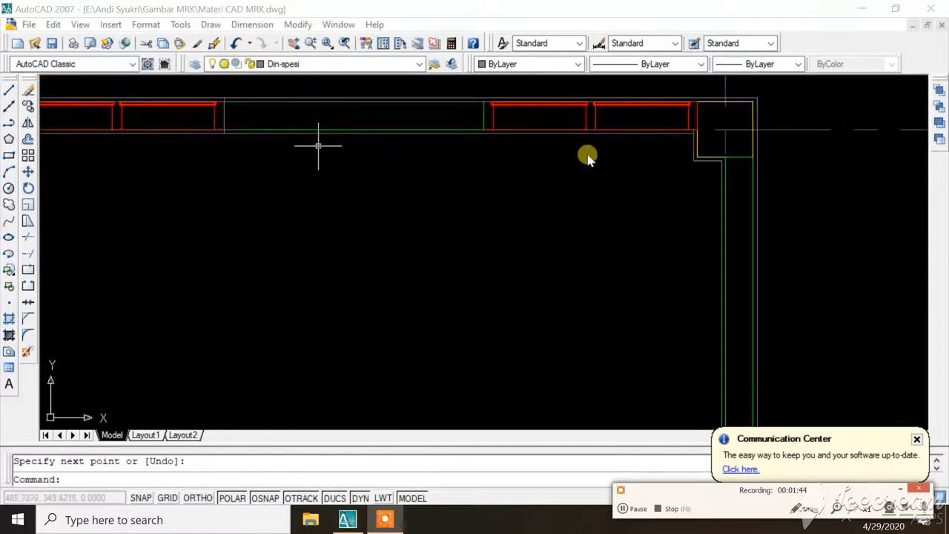
scroll(496, 85, "up", 6)
scroll(523, 161, "down", 8)
scroll(502, 129, "up", 3)
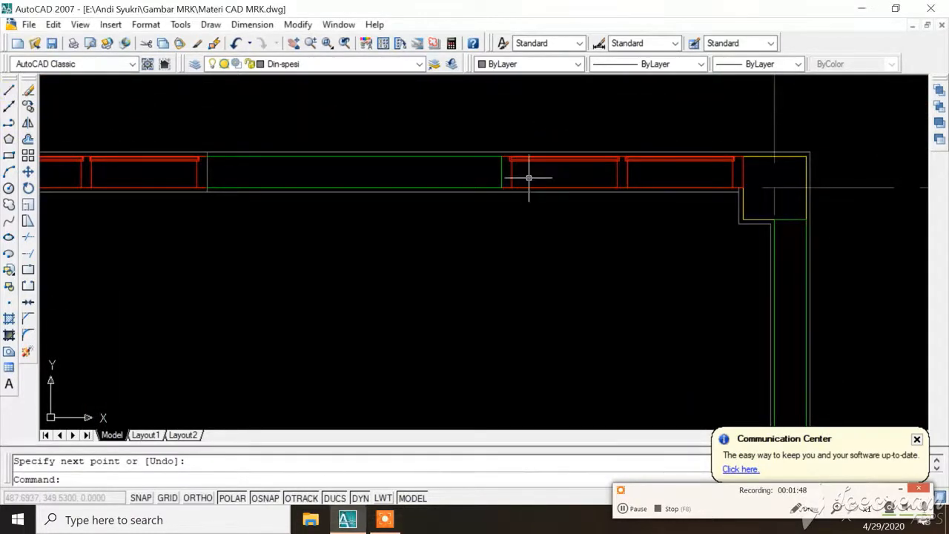
scroll(525, 173, "up", 2)
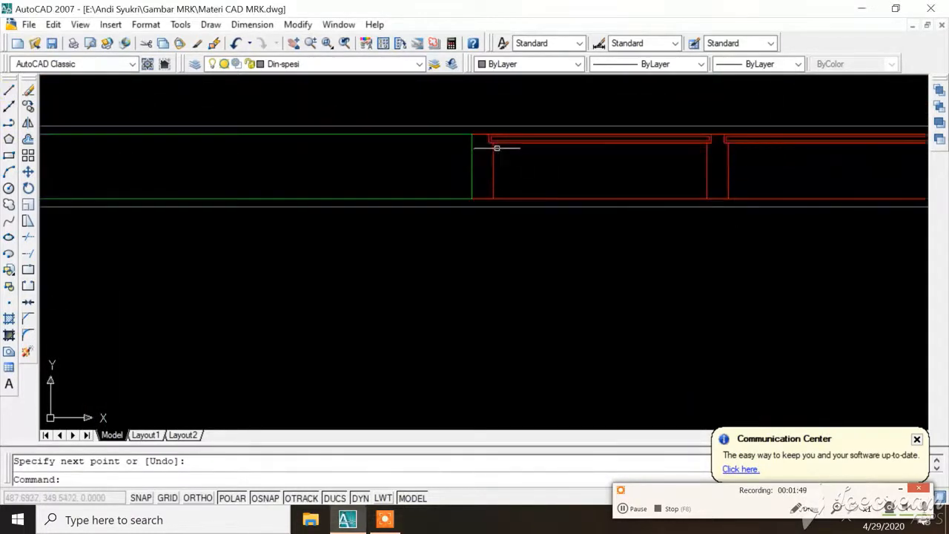
left_click(9, 92)
key("Return")
key("Escape")
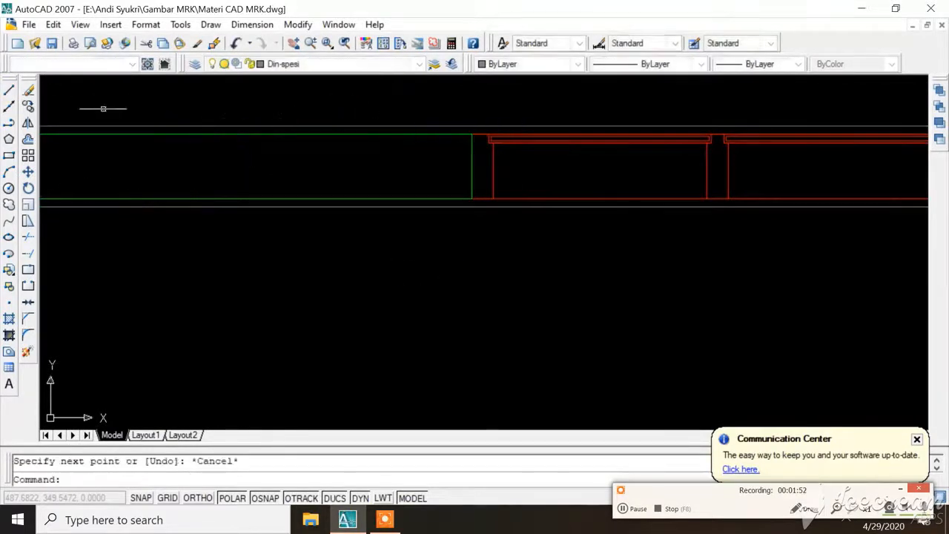
Draw a vertical line from the outer to the inner plaster line at the left end of the top wall's rightmost window
left_click(9, 91)
scroll(468, 109, "up", 2)
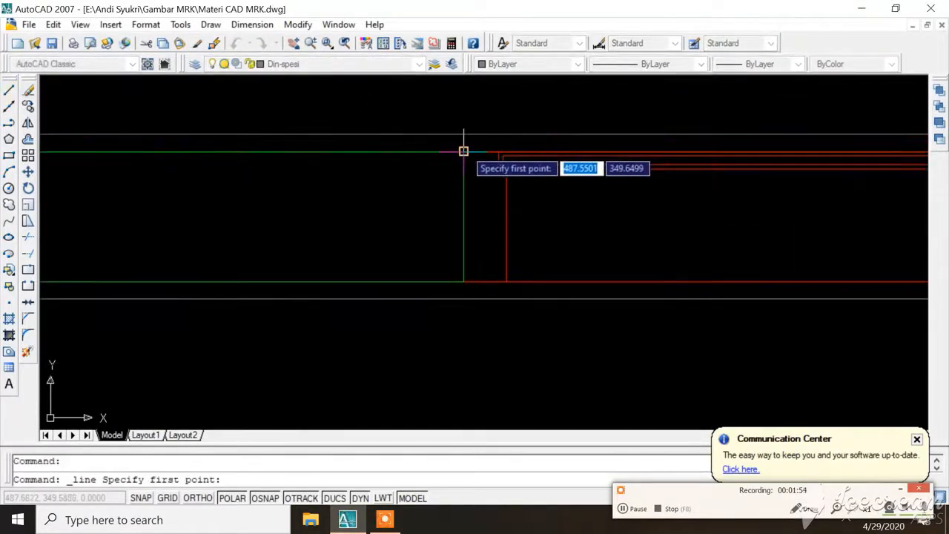
left_click(464, 147)
key("Return")
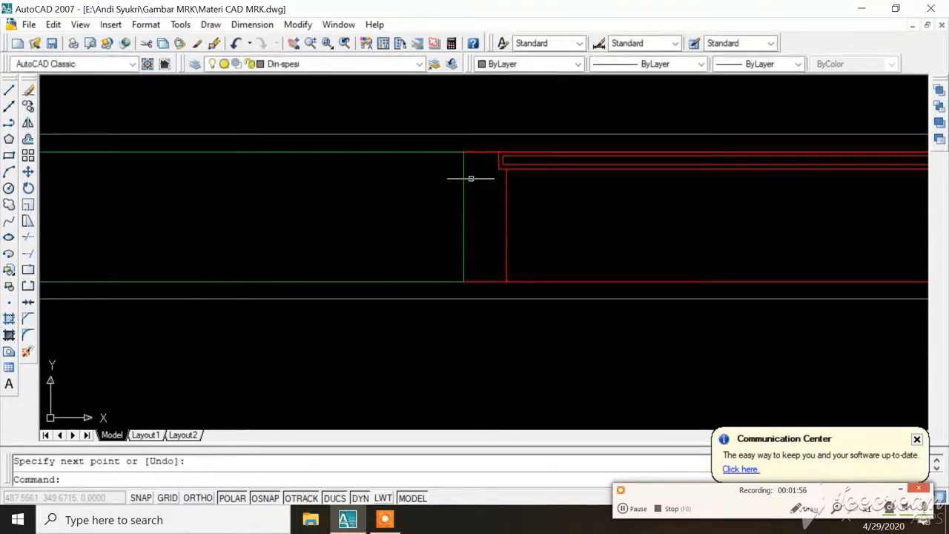
key("Return")
left_click(464, 151)
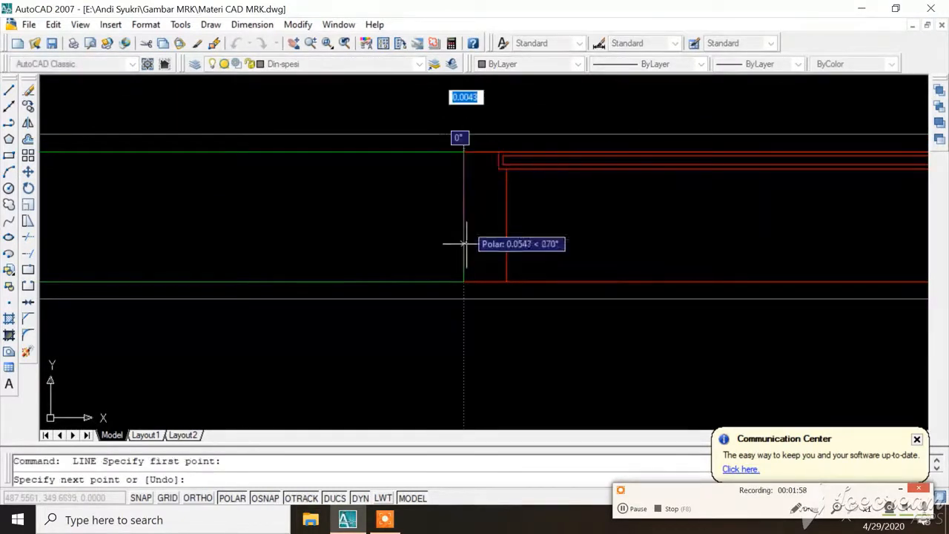
left_click(465, 299)
key("Return")
scroll(750, 198, "down", 3)
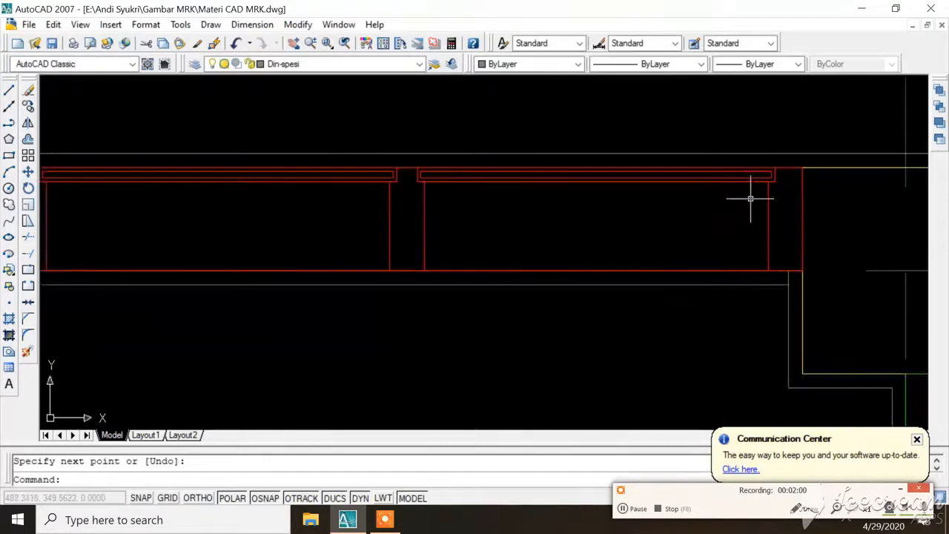
Draw a short line joining the wall face to the outer plaster line where the rightmost top window meets the corner column
scroll(850, 187, "up", 2)
key("Return")
left_click(782, 158)
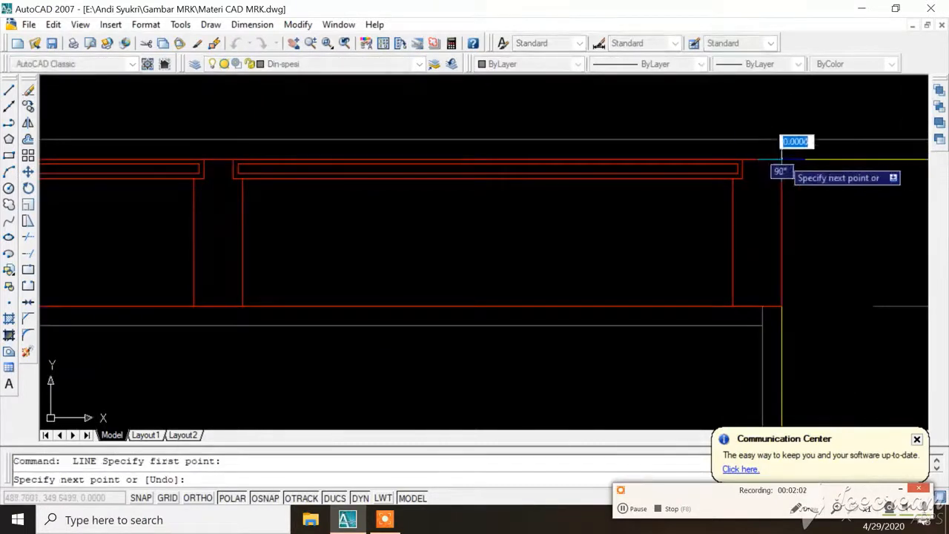
left_click(782, 141)
key("Return")
scroll(780, 137, "up", 2)
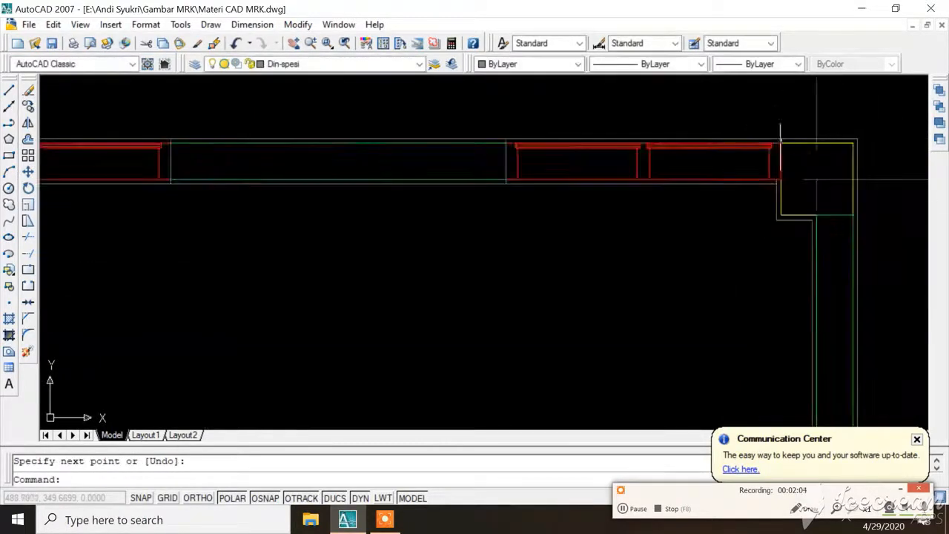
scroll(780, 141, "down", 2)
scroll(661, 151, "up", 5)
key("Escape")
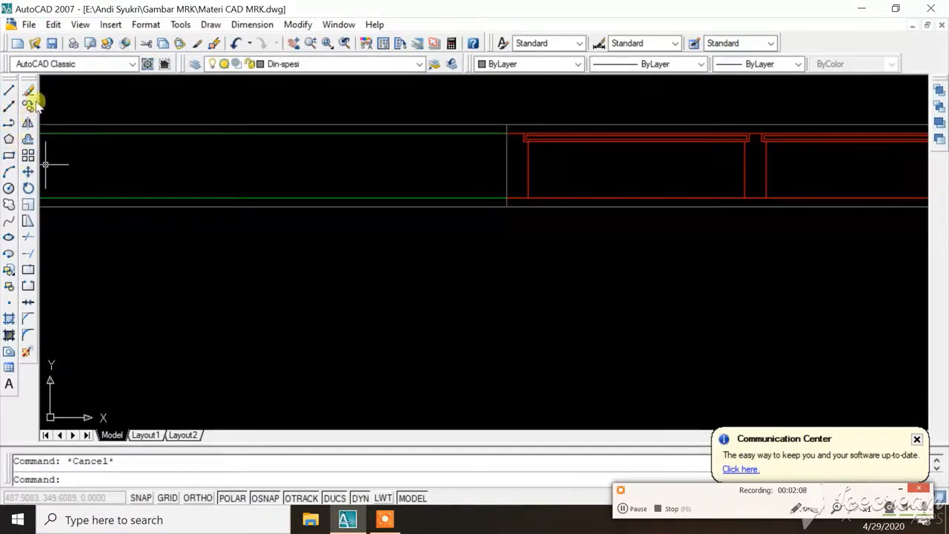
Trim away the outer and inner plaster lines that run along the window openings in the top wall
left_click(27, 236)
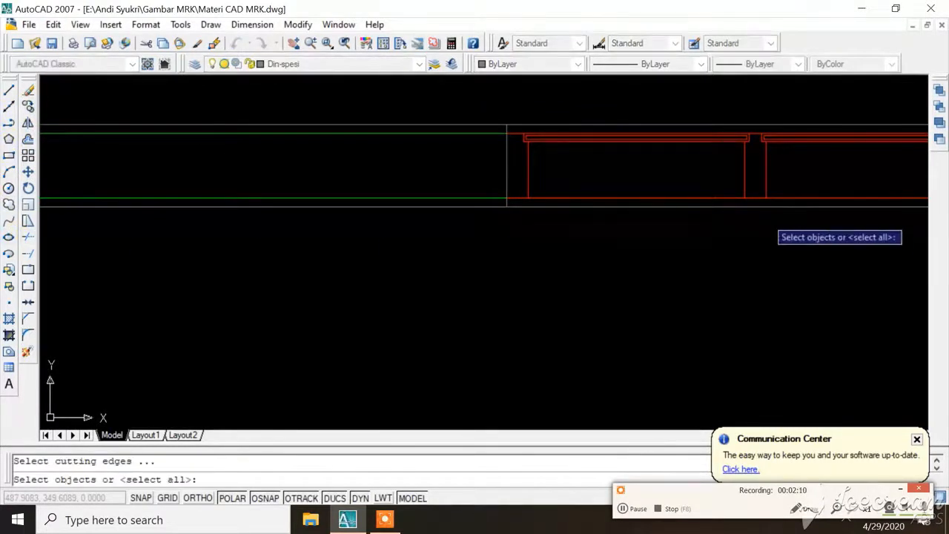
scroll(289, 285, "down", 2)
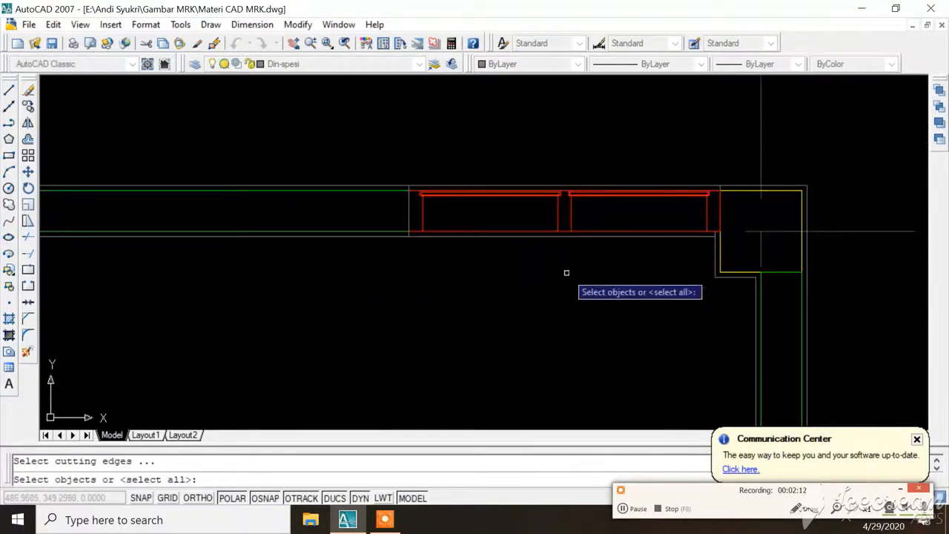
key("Return")
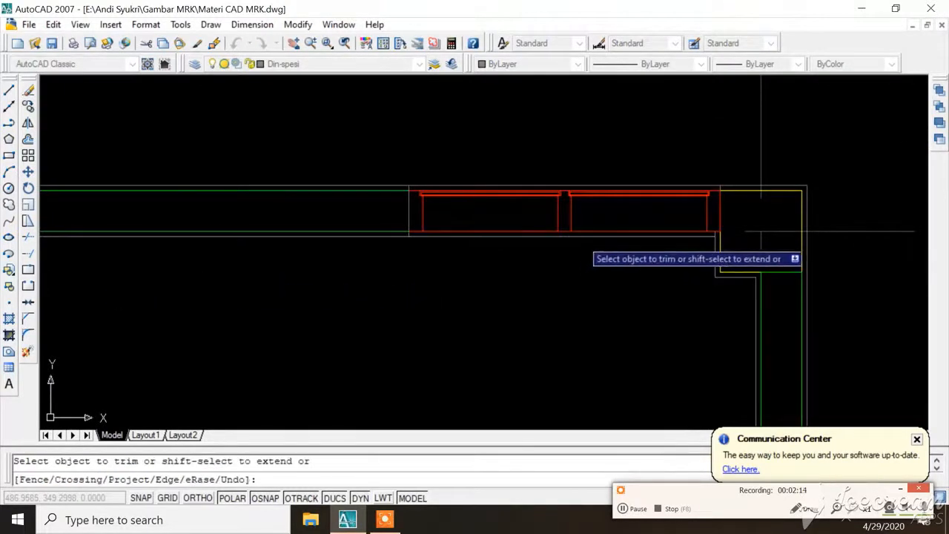
scroll(587, 244, "up", 3)
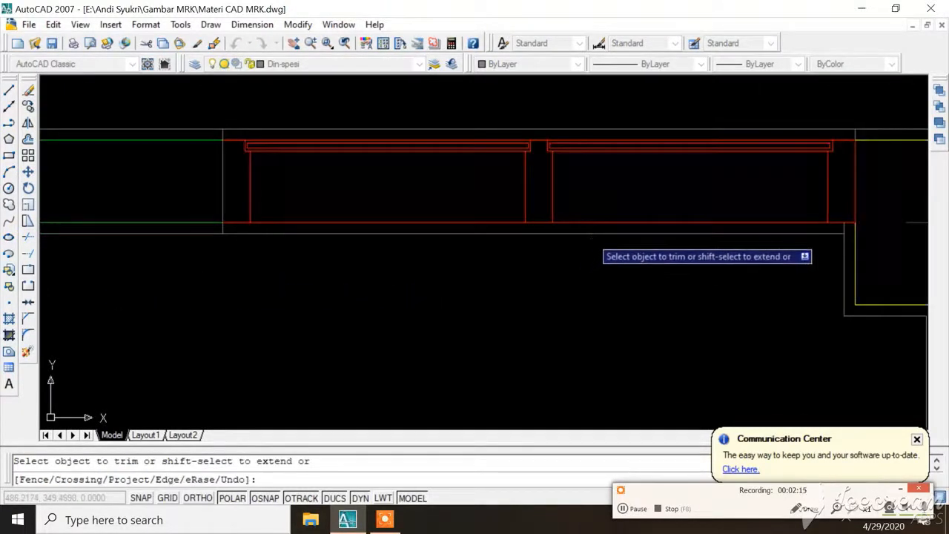
left_click(582, 129)
scroll(681, 164, "down", 5)
scroll(371, 215, "up", 4)
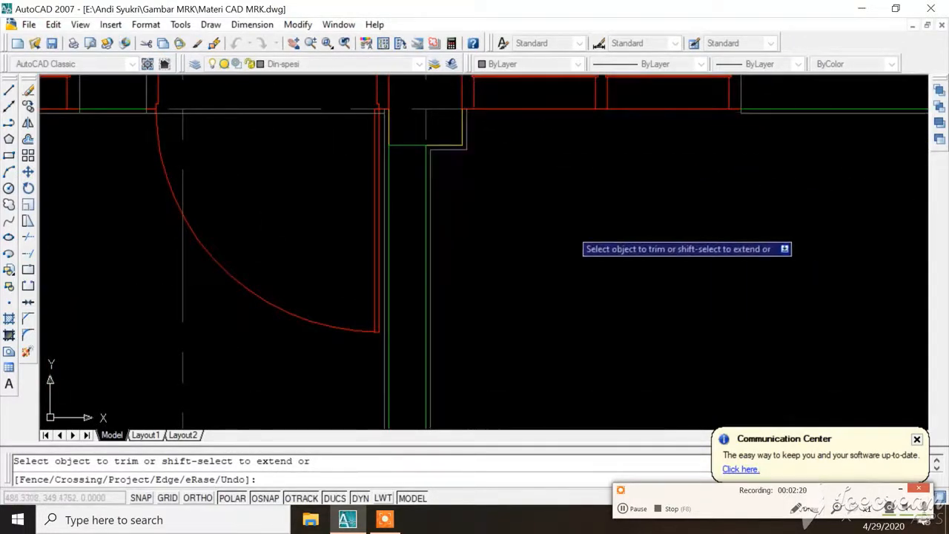
scroll(572, 148, "down", 4)
scroll(571, 202, "up", 3)
left_click(566, 227)
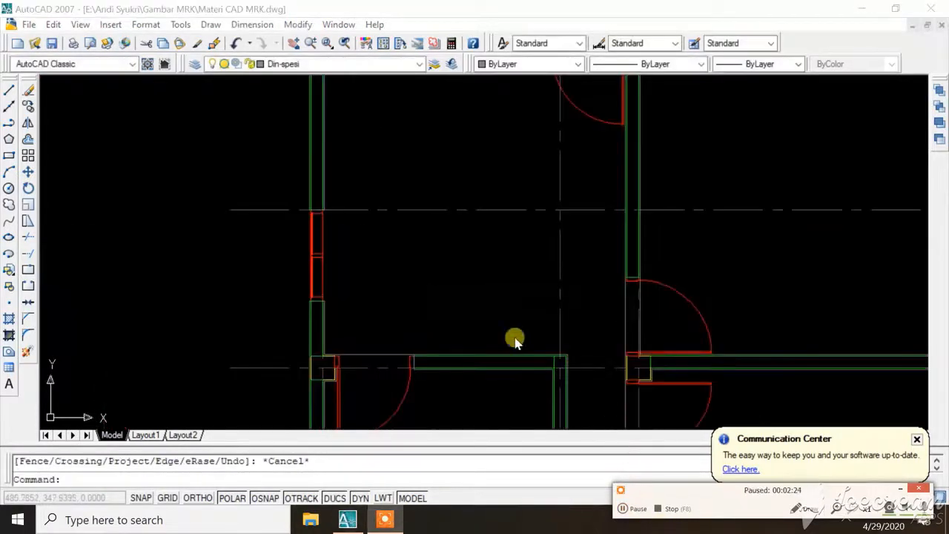
scroll(460, 338, "down", 3)
scroll(482, 256, "up", 4)
scroll(275, 206, "down", 4)
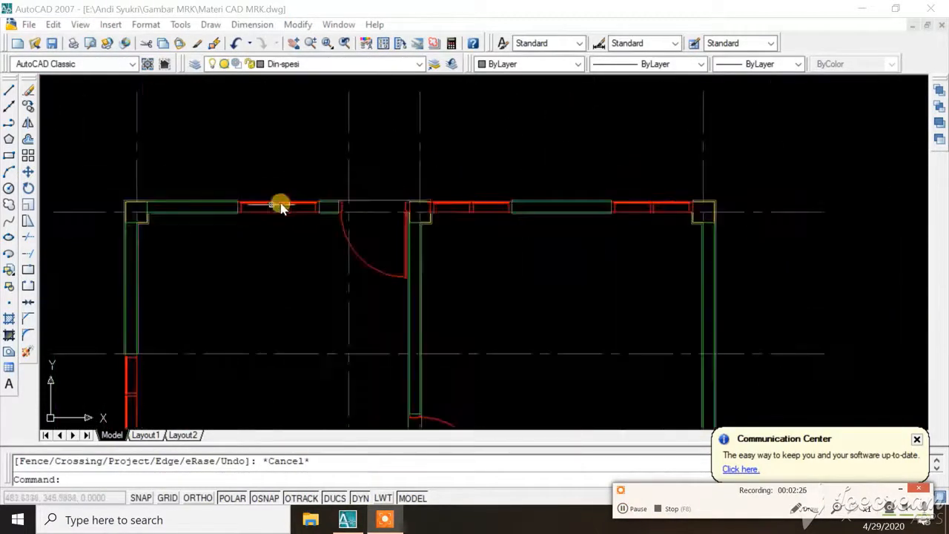
scroll(585, 205, "up", 3)
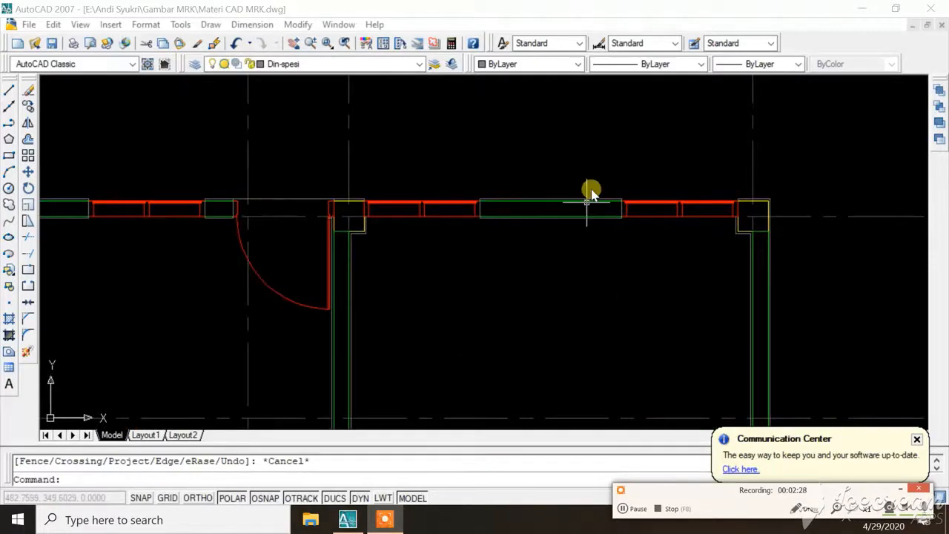
scroll(470, 237, "down", 4)
scroll(468, 236, "up", 4)
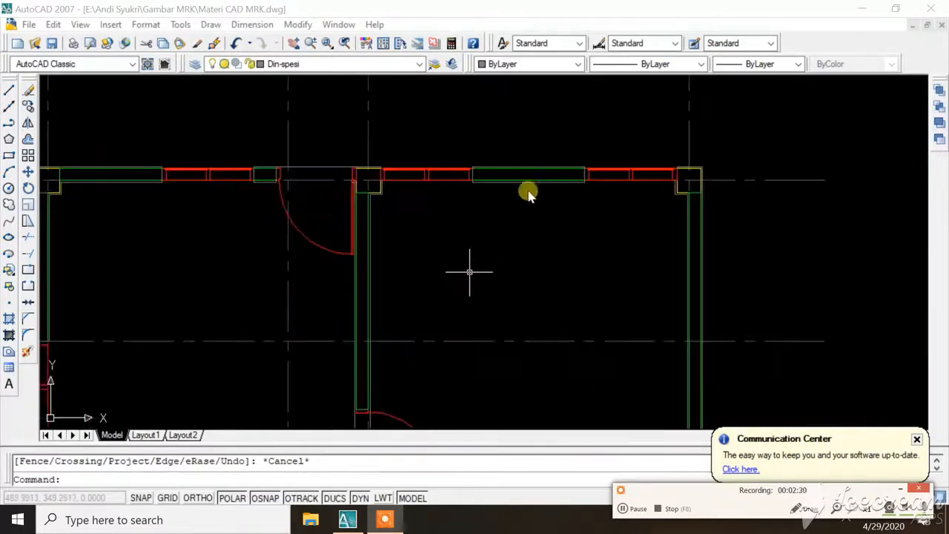
Look over the floor plan's walls around the doors, windows and corner columns
scroll(479, 215, "down", 5)
scroll(492, 212, "up", 4)
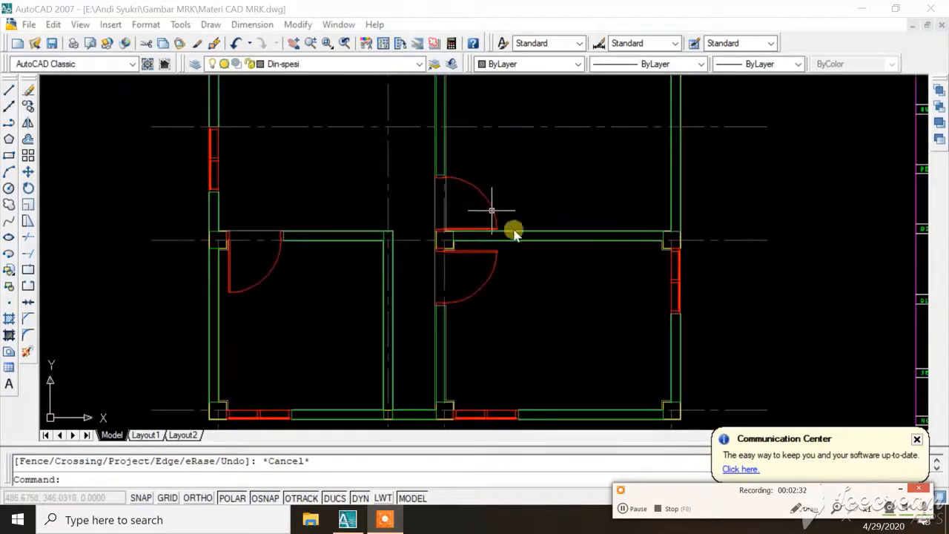
scroll(493, 212, "down", 2)
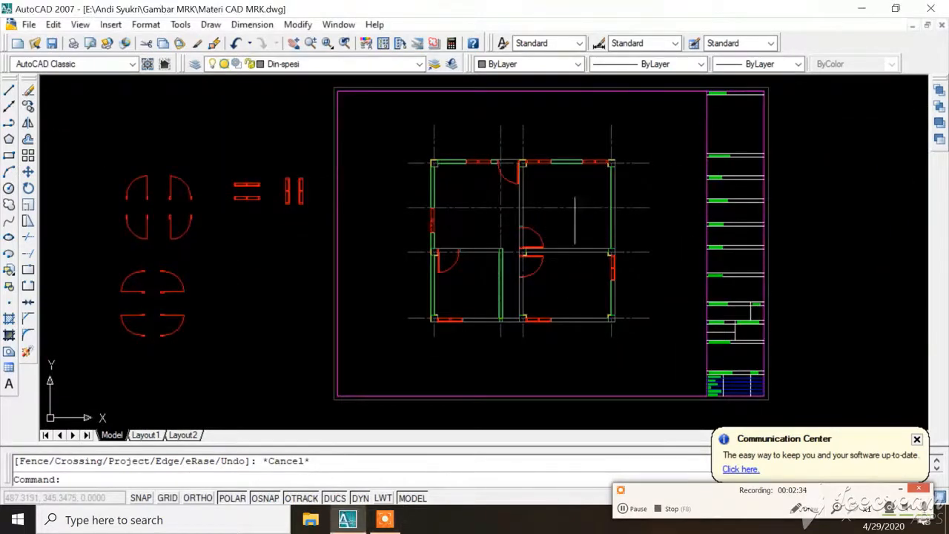
scroll(438, 245, "up", 3)
scroll(438, 245, "down", 1)
scroll(433, 210, "up", 3)
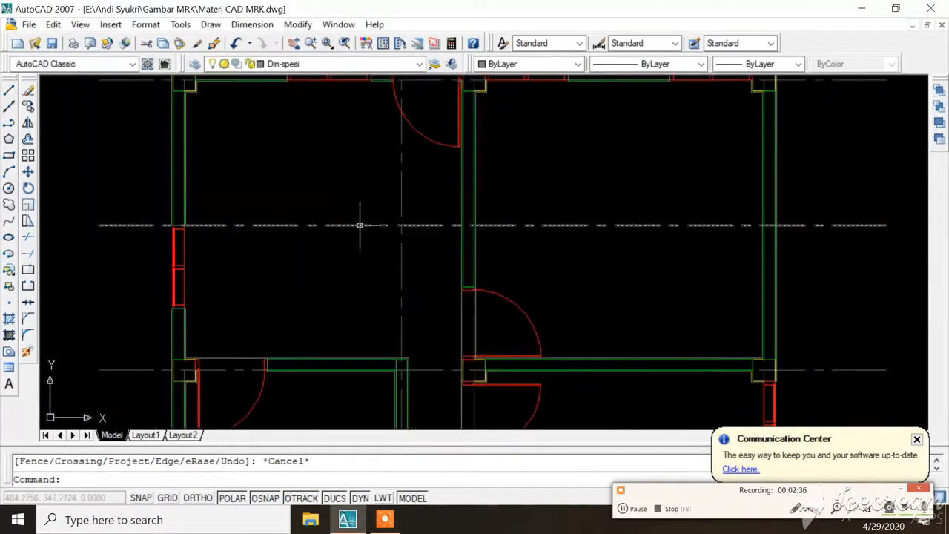
scroll(360, 222, "down", 2)
scroll(299, 180, "up", 1)
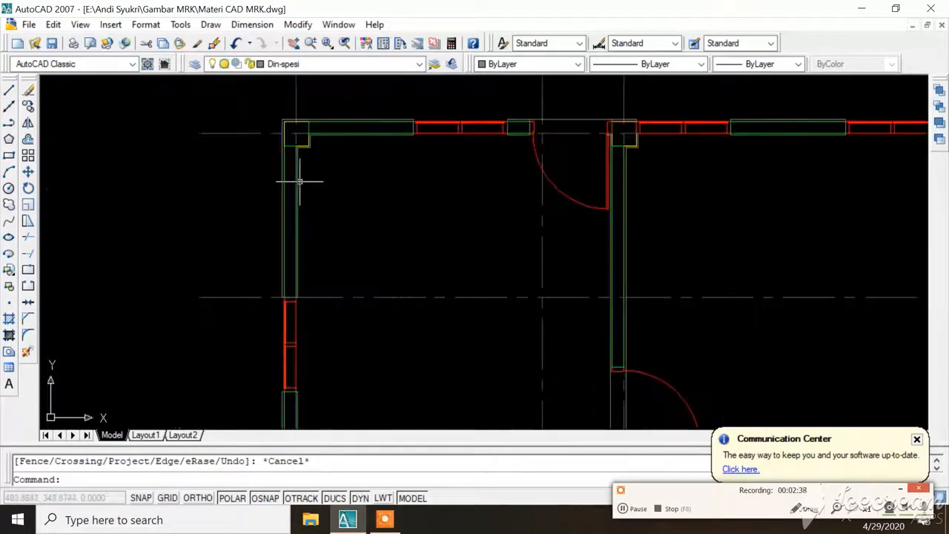
scroll(313, 190, "down", 2)
scroll(298, 148, "up", 1)
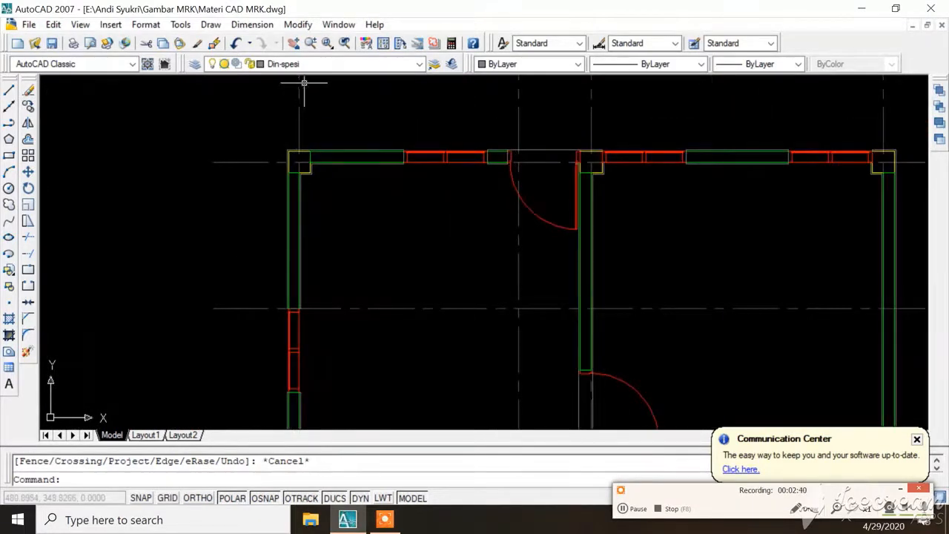
Make the arsiran layer current for the wall hatching
left_click(318, 64)
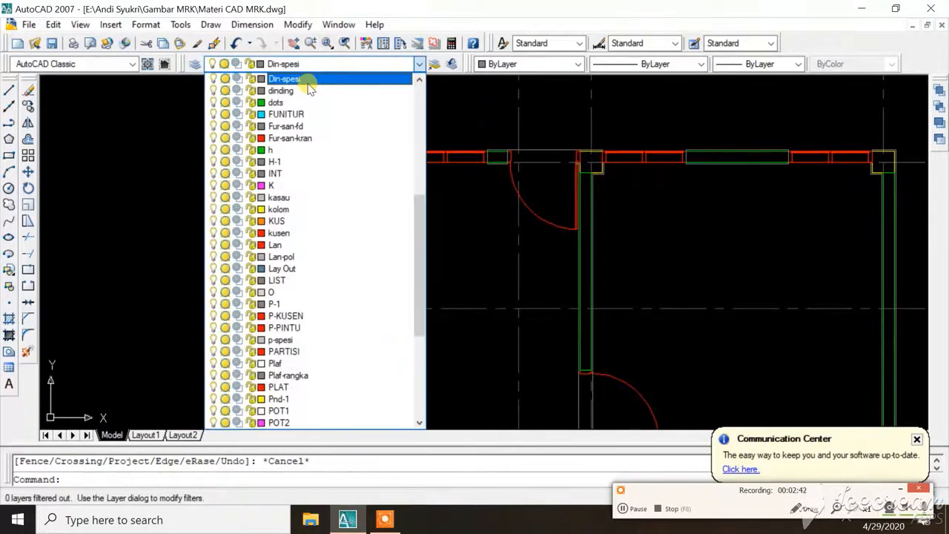
scroll(314, 107, "up", 8)
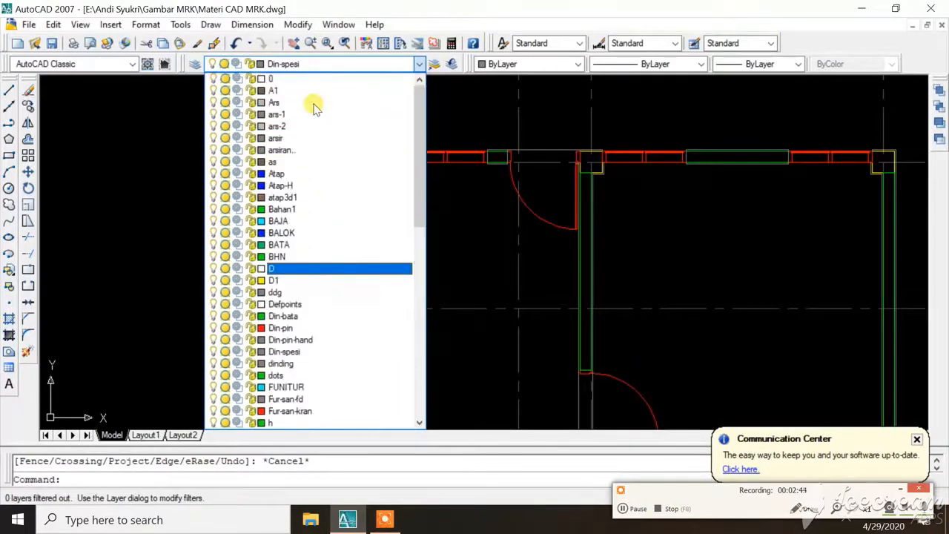
left_click(295, 149)
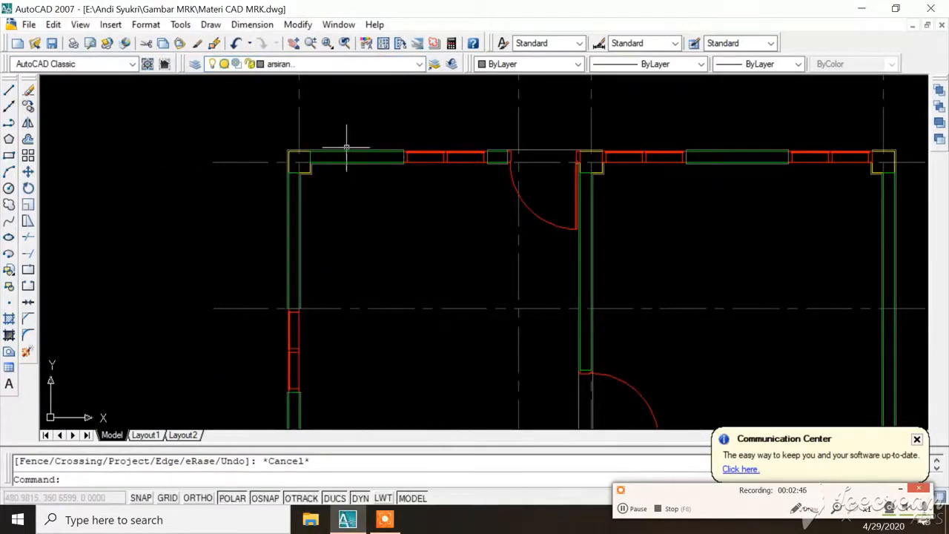
Set up a hatch with the ANSI32 pattern at a scale of 0.25
type("h")
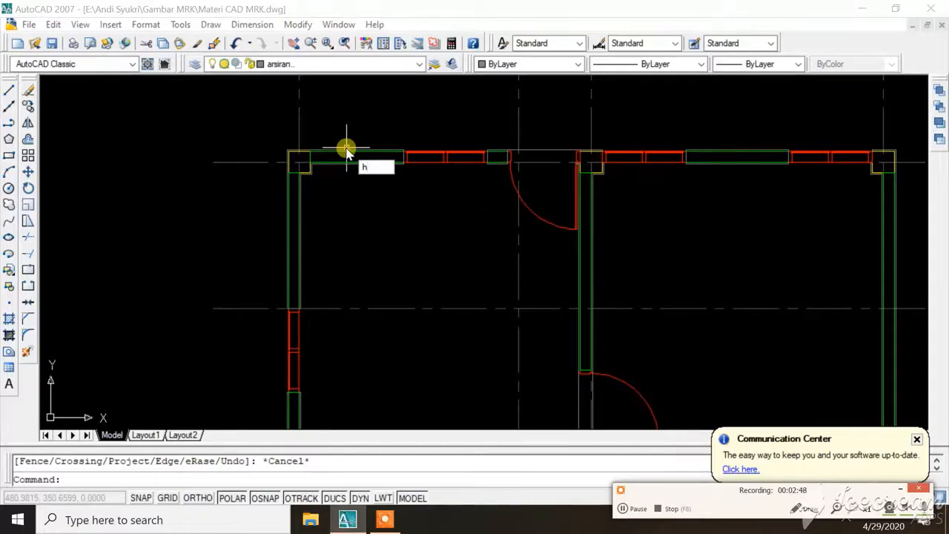
key("Return")
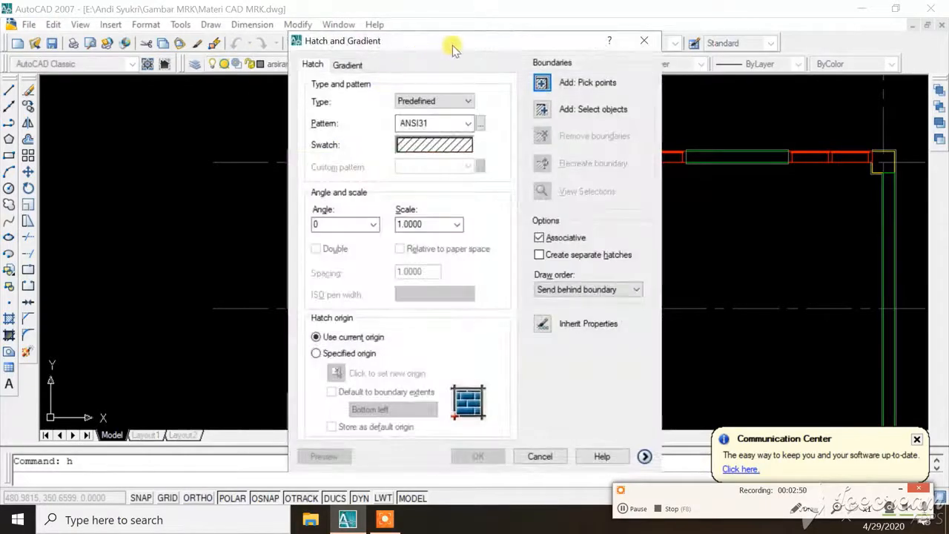
left_click(434, 147)
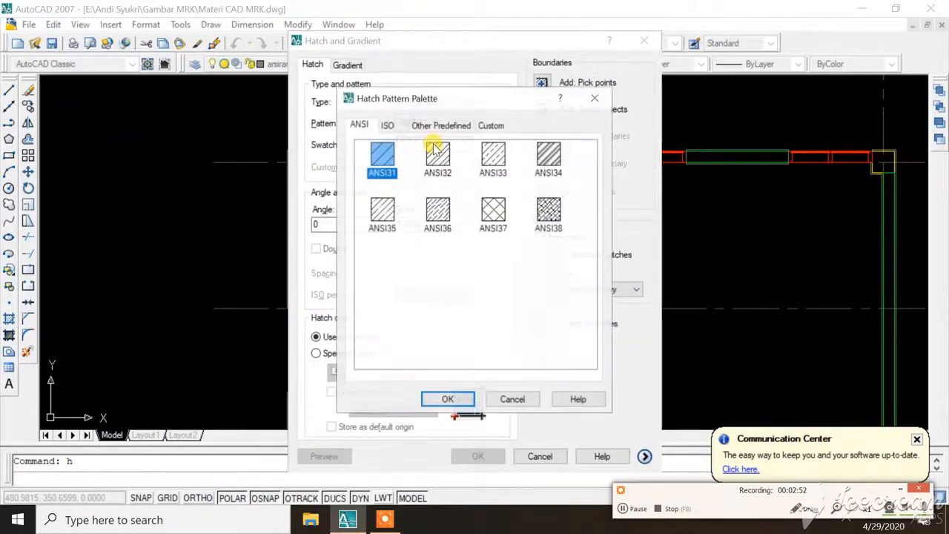
left_click(420, 127)
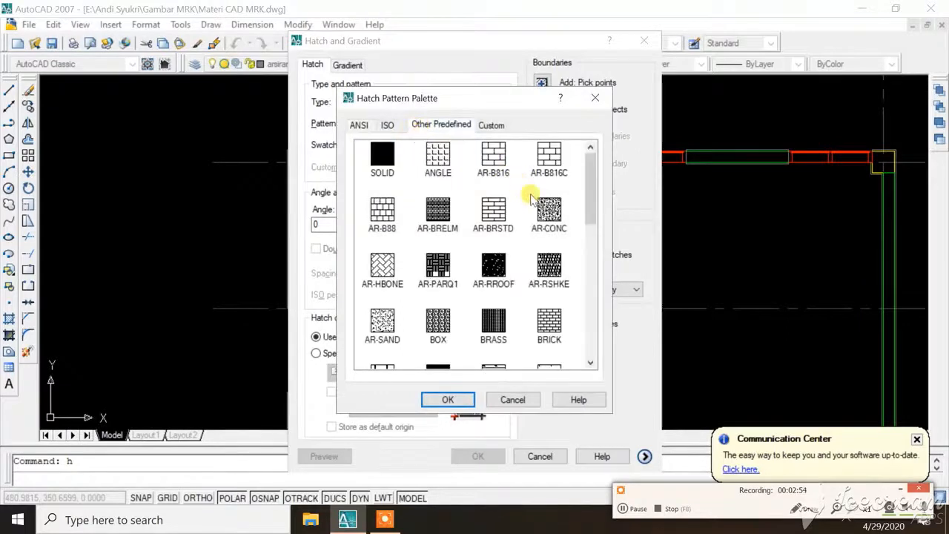
left_click(358, 126)
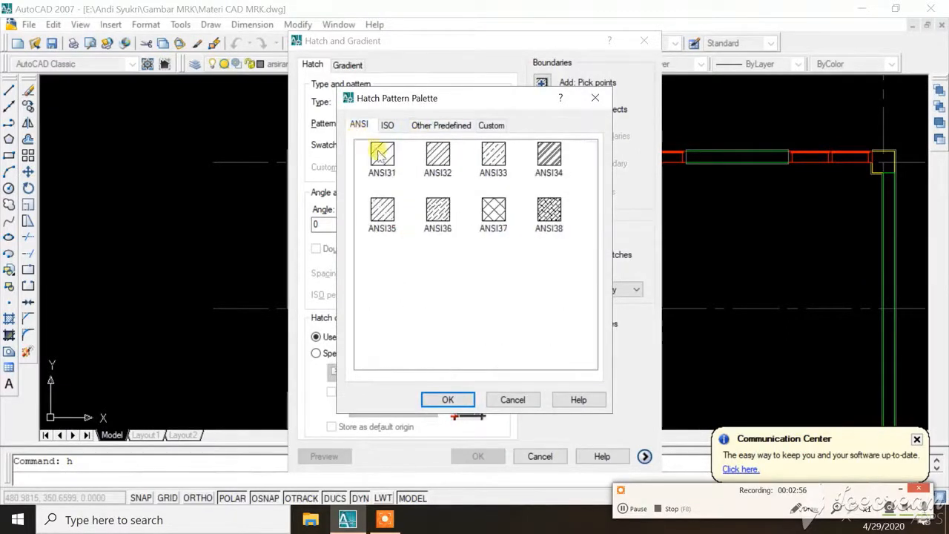
left_click(439, 160)
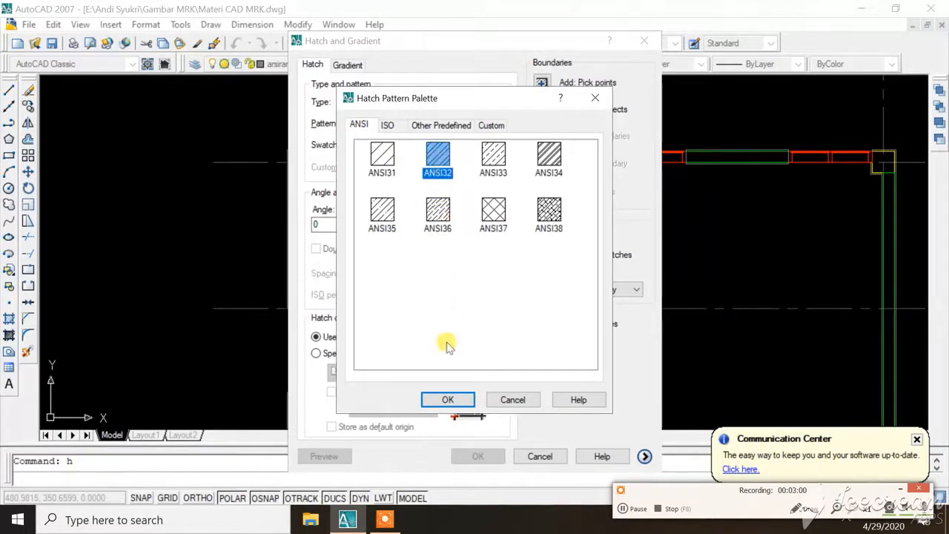
left_click(449, 401)
left_click(456, 224)
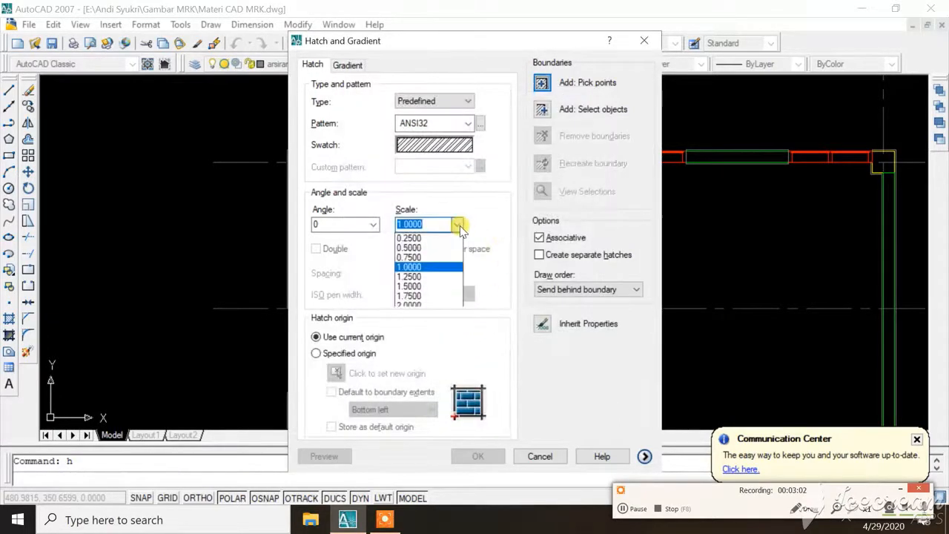
left_click(446, 238)
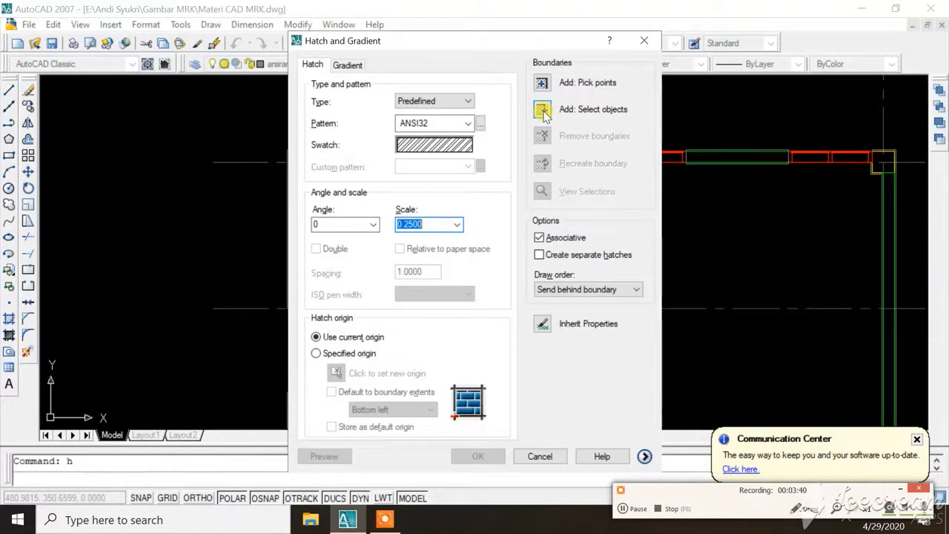
Apply the ANSI32 hatch to the top wall segment between the upper-left corner column and the first window
left_click(543, 112)
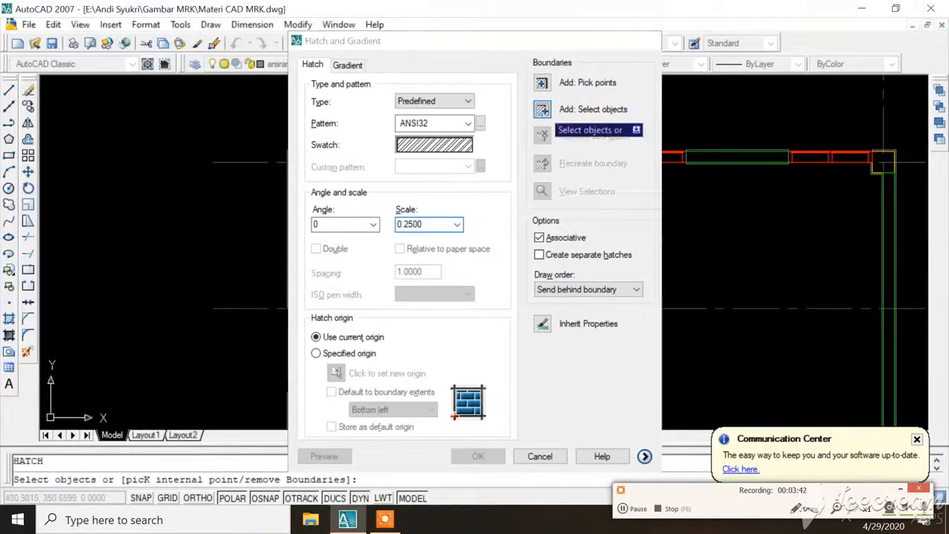
scroll(339, 153, "up", 2)
left_click(338, 153)
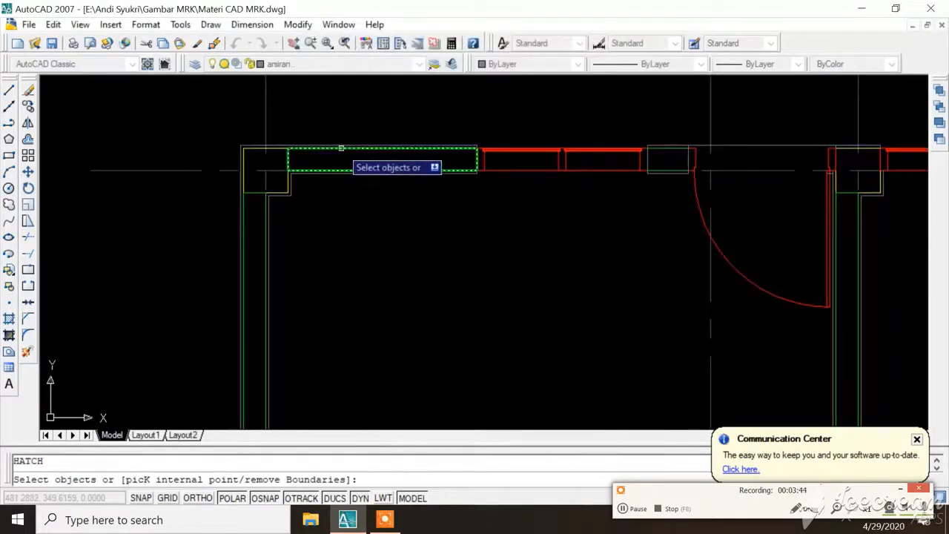
key("Return")
key("Return")
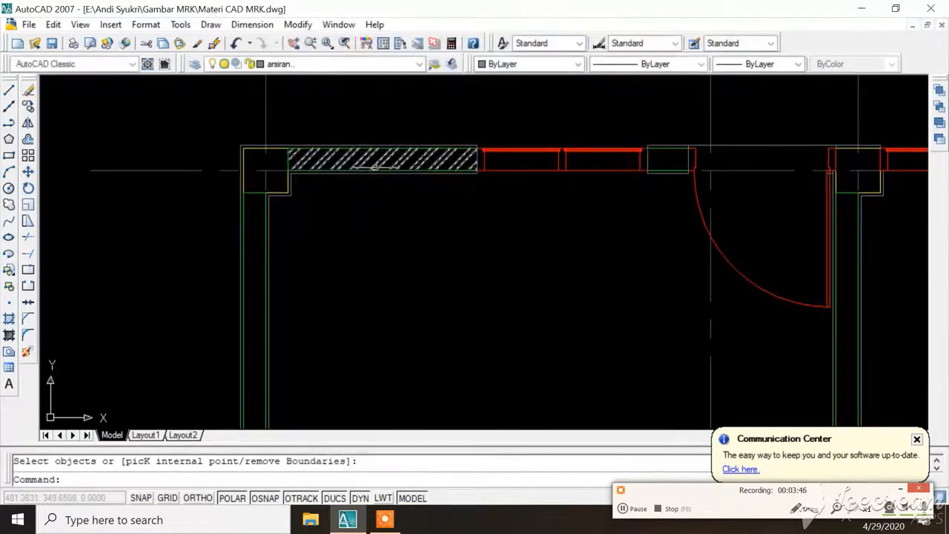
Hatch the outer left wall segment between the upper-left corner column and the window with ANSI32 at scale 0.25
scroll(363, 162, "down", 1)
scroll(315, 209, "up", 2)
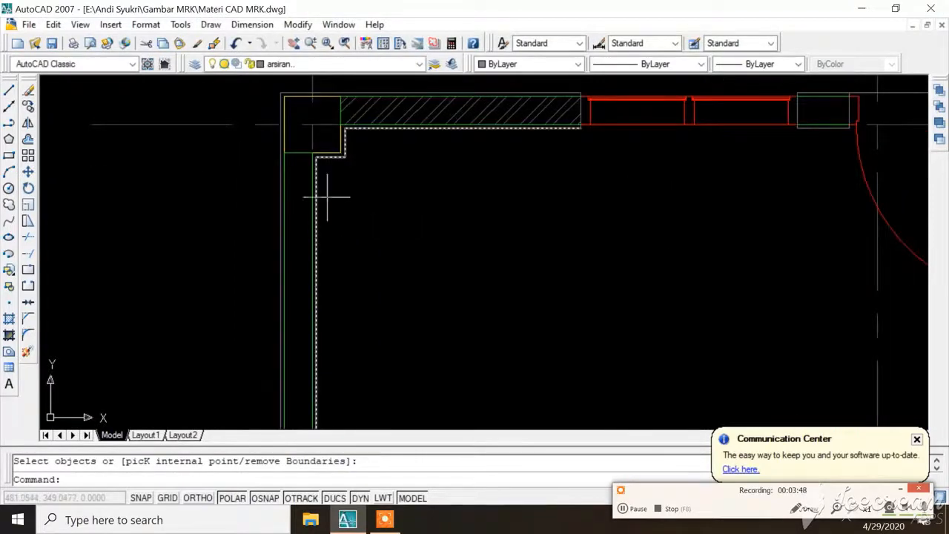
scroll(371, 180, "down", 2)
scroll(335, 206, "up", 1)
key("Return")
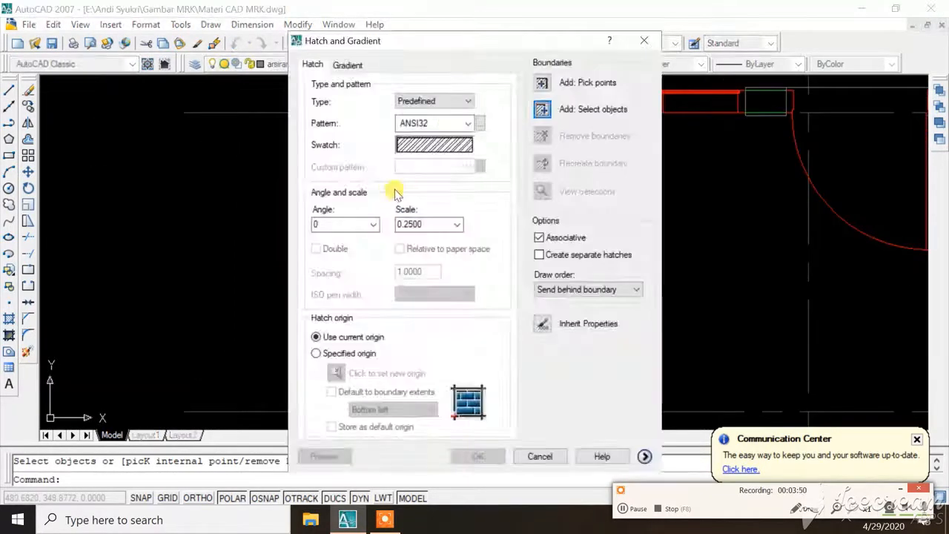
left_click(542, 112)
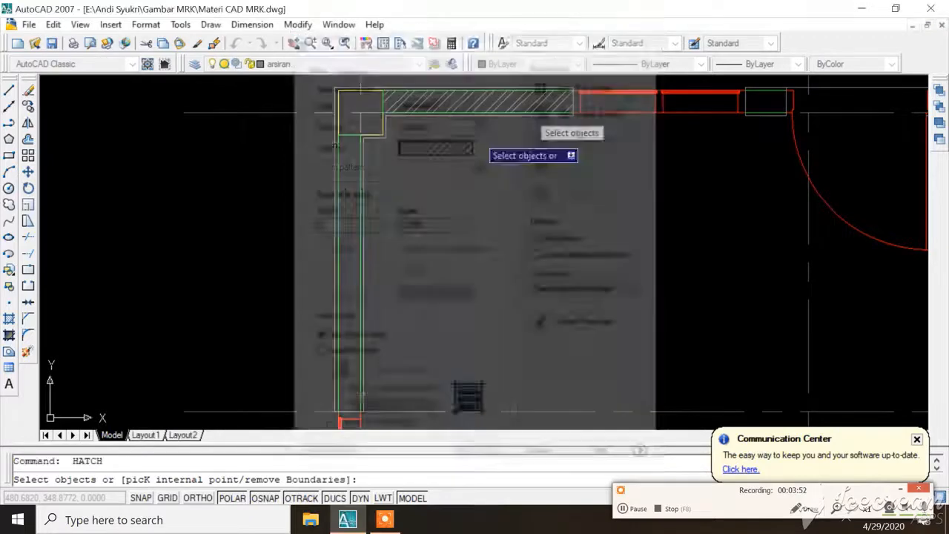
key("Return")
key("Return")
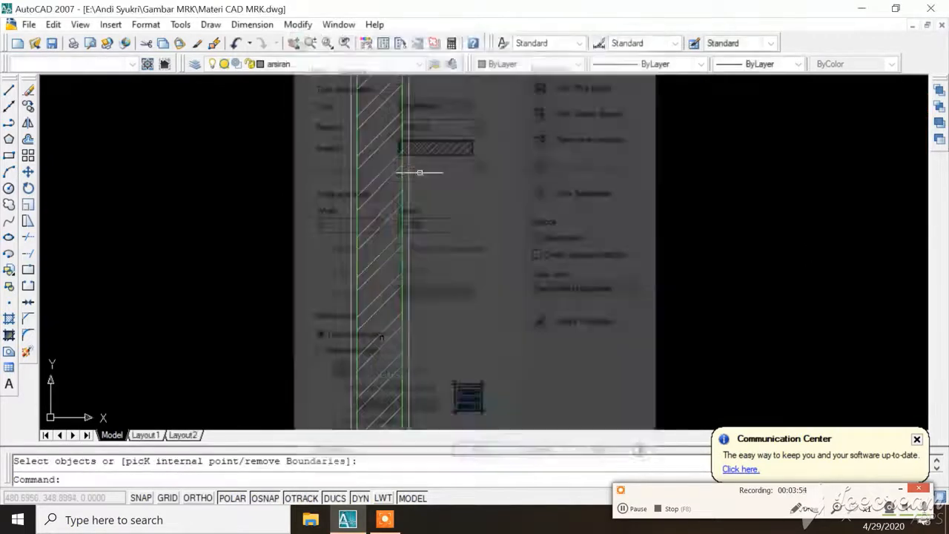
Hatch the outer left wall segment between the window and the column beside the lower-left room's door with the same ANSI32 settings
scroll(364, 149, "down", 3)
scroll(374, 295, "up", 2)
scroll(337, 165, "up", 3)
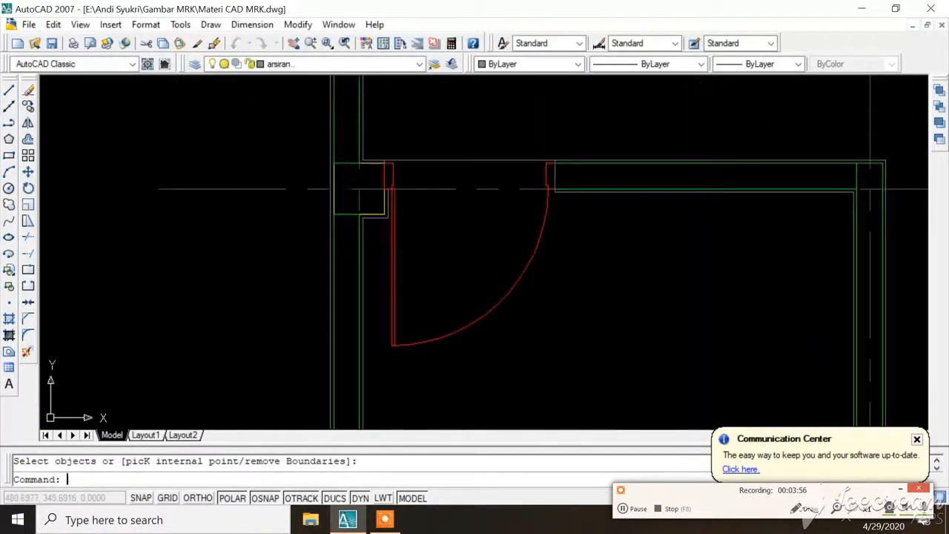
key("Return")
key("Return")
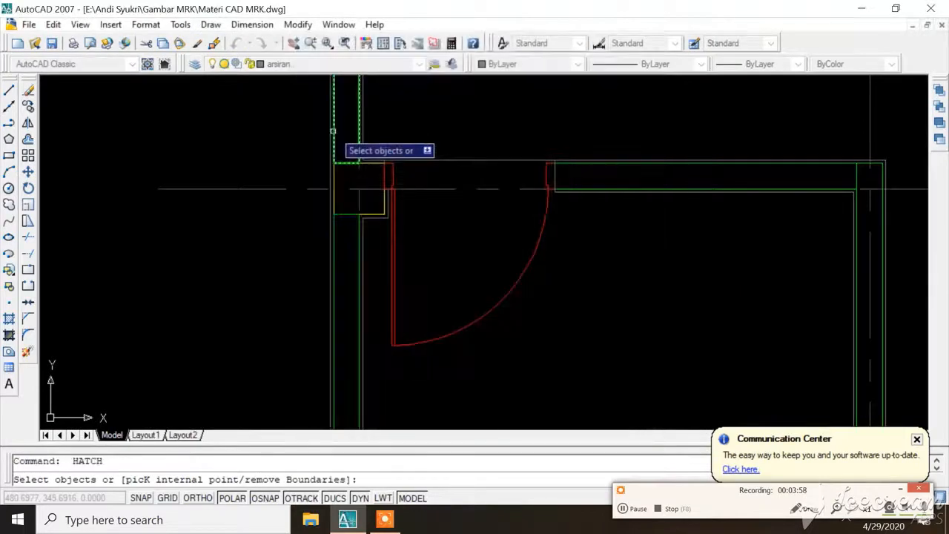
left_click(352, 138)
key("Return")
key("Return")
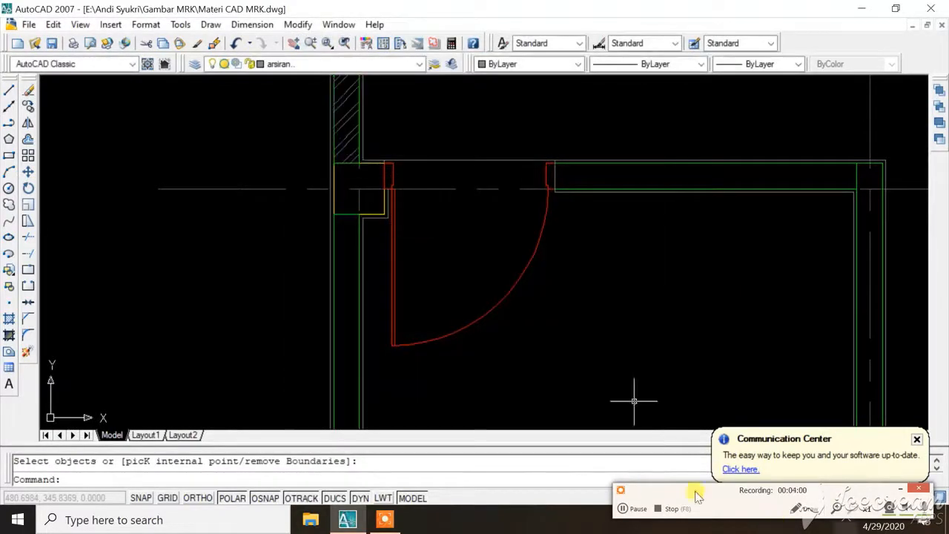
Examine the wall hatching throughout the floor plan, including the junctions with the columns and openings
scroll(608, 404, "down", 6)
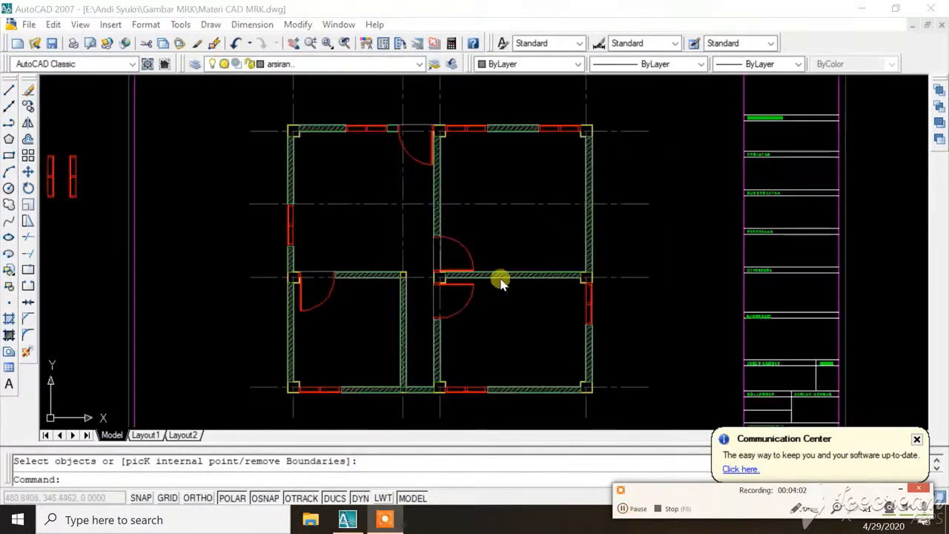
scroll(363, 169, "up", 4)
scroll(371, 162, "up", 2)
scroll(435, 169, "down", 6)
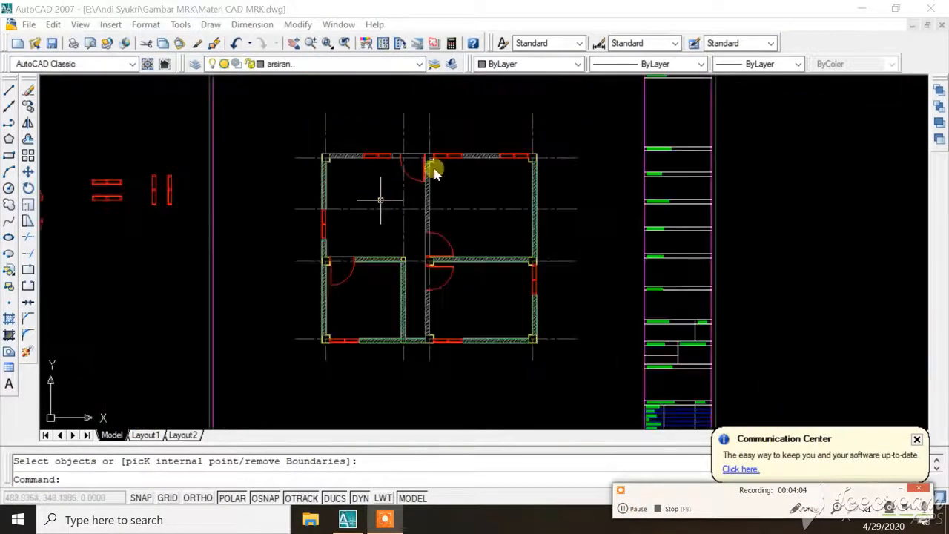
scroll(557, 148, "up", 5)
scroll(552, 144, "down", 5)
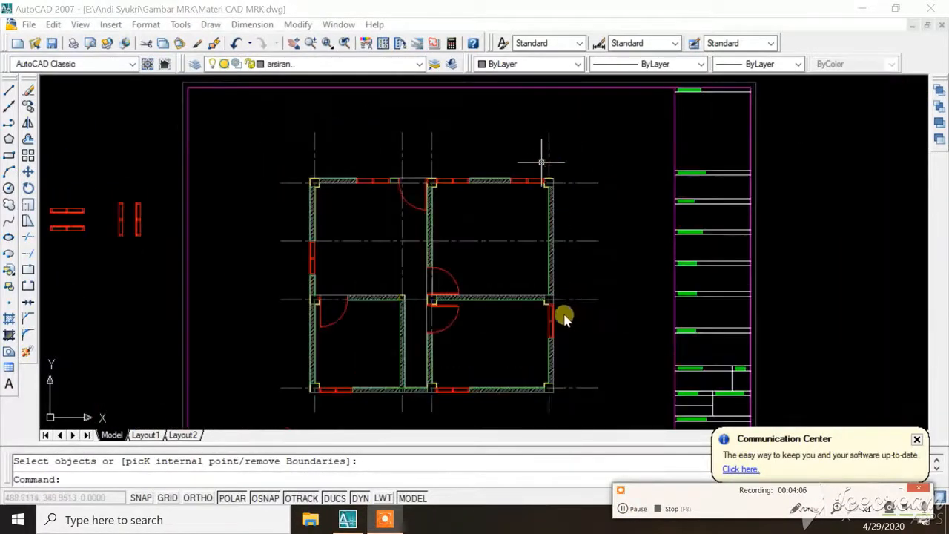
scroll(561, 313, "up", 5)
scroll(630, 229, "down", 5)
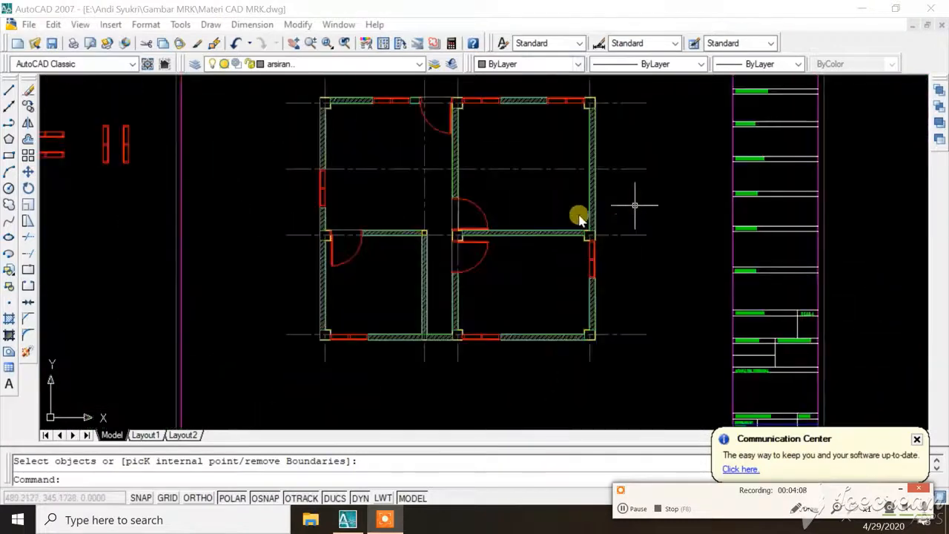
scroll(577, 214, "up", 5)
scroll(330, 215, "up", 2)
scroll(511, 212, "down", 6)
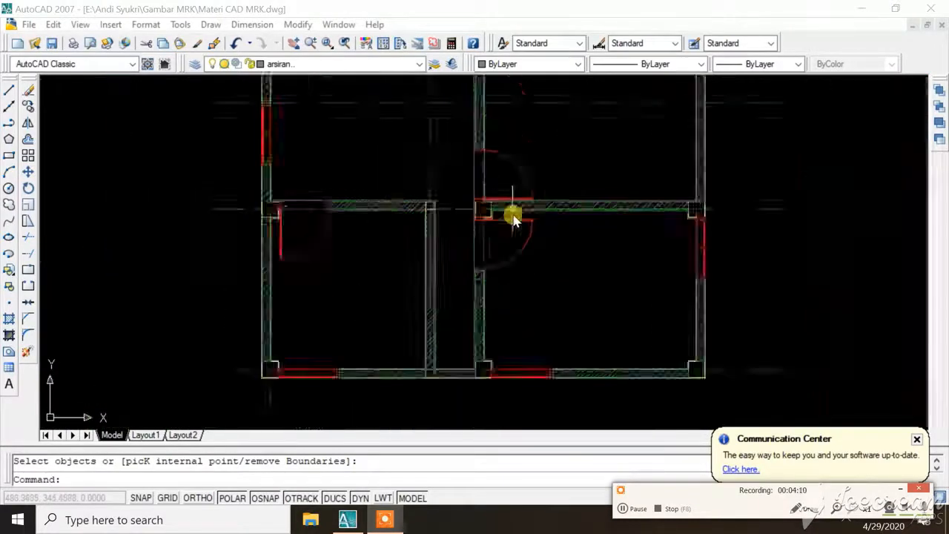
scroll(456, 119, "up", 5)
scroll(450, 135, "up", 3)
scroll(256, 247, "up", 3)
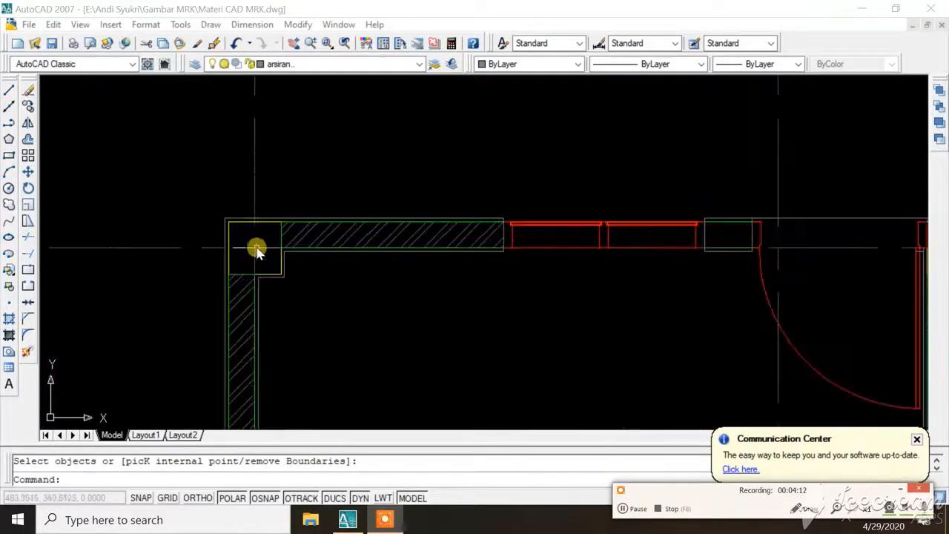
Choose the AR-CONC pattern for hatching the floor plan's upper-left corner column
scroll(479, 178, "down", 4)
scroll(379, 200, "up", 5)
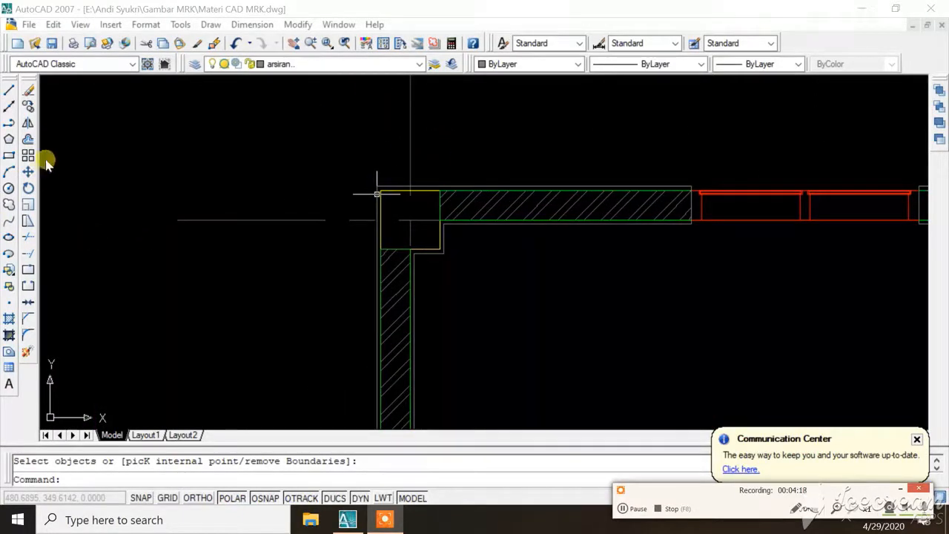
type("h")
key("Return")
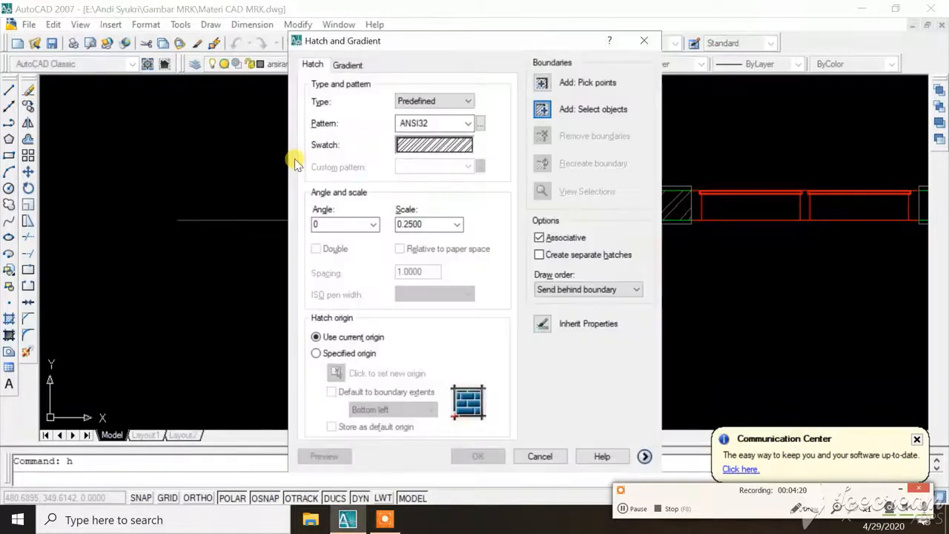
left_click(419, 149)
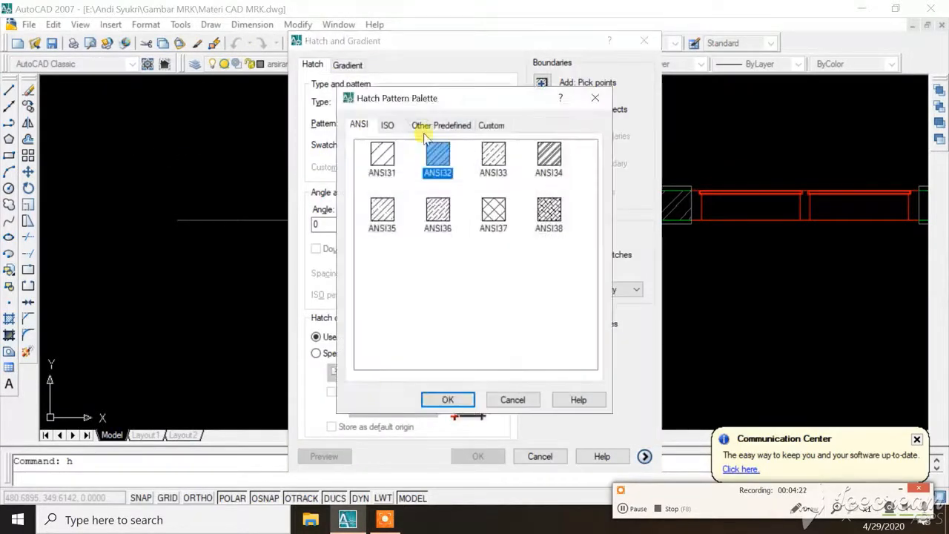
left_click(440, 127)
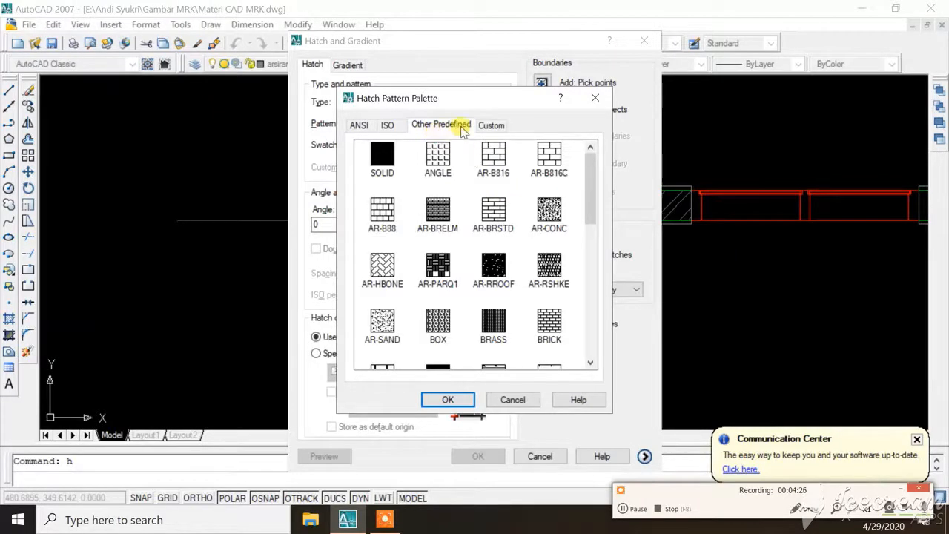
left_click(550, 213)
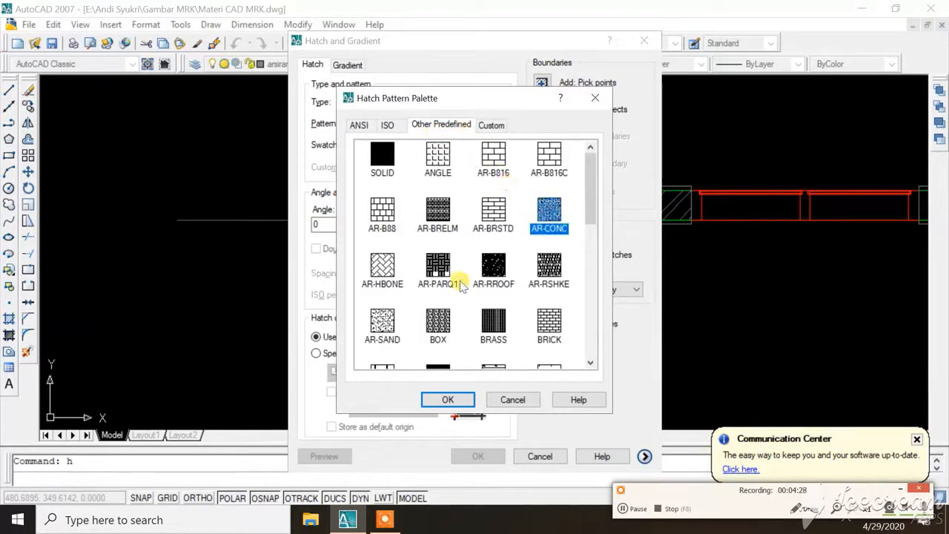
left_click(436, 401)
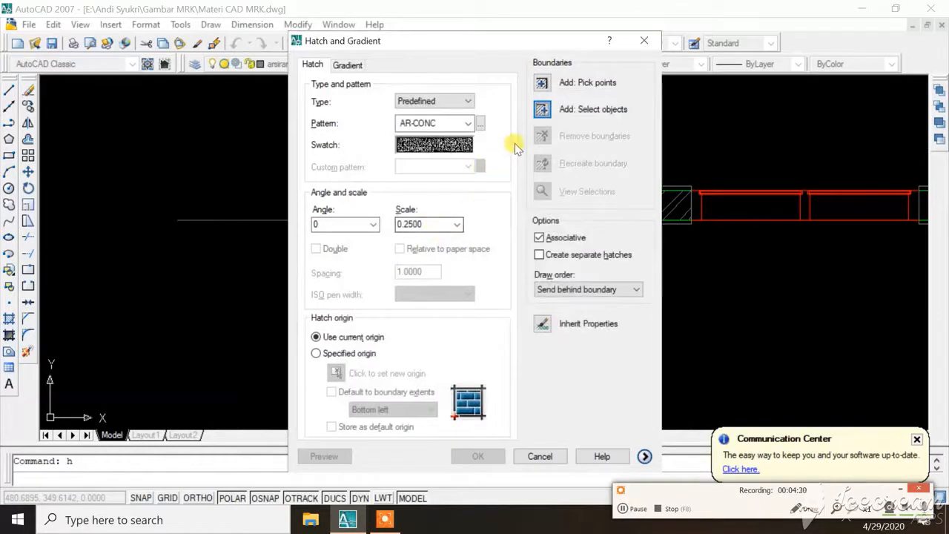
Apply the AR-CONC hatch at scale 0.25 to the square outline of the upper-left corner column
left_click(542, 109)
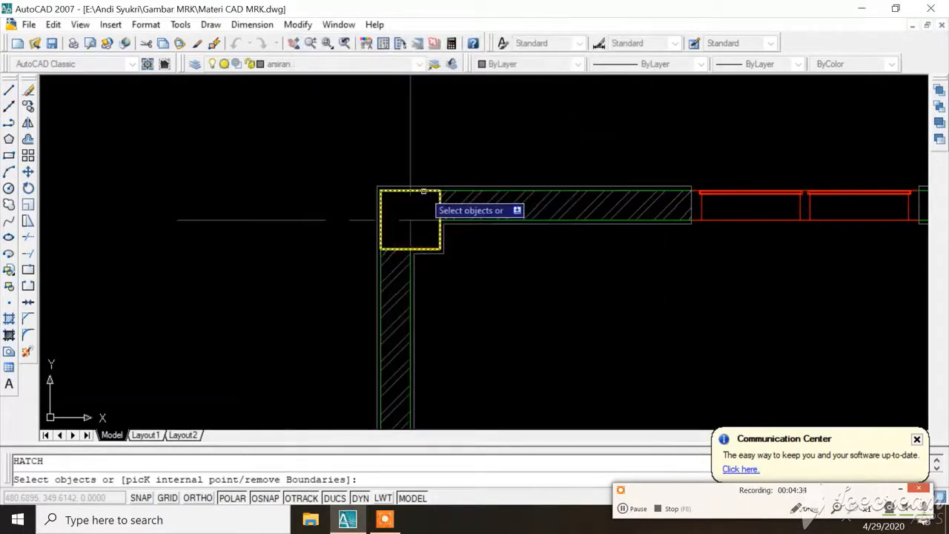
left_click(424, 194)
key("Return")
key("Return")
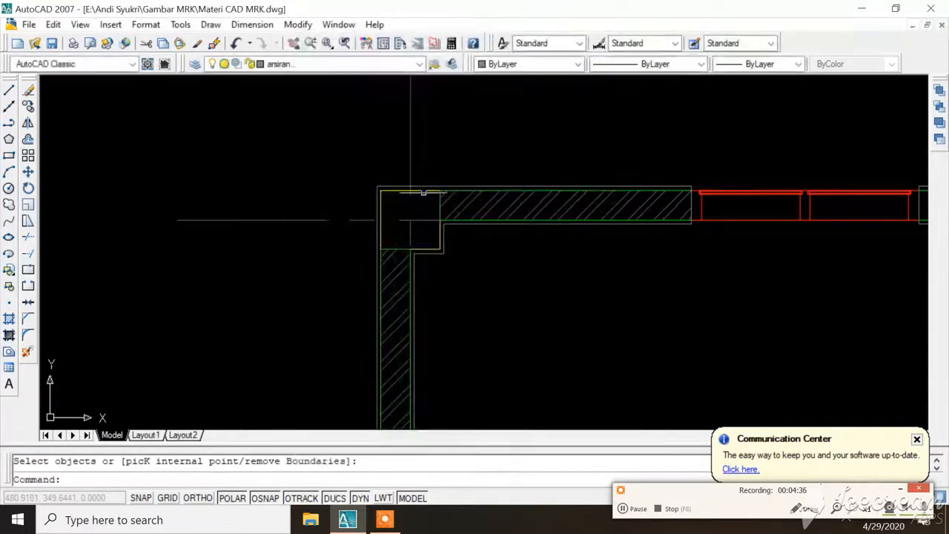
Set the scale of the AR-CONC hatch in the upper-left corner column to 0.05
double_click(392, 220)
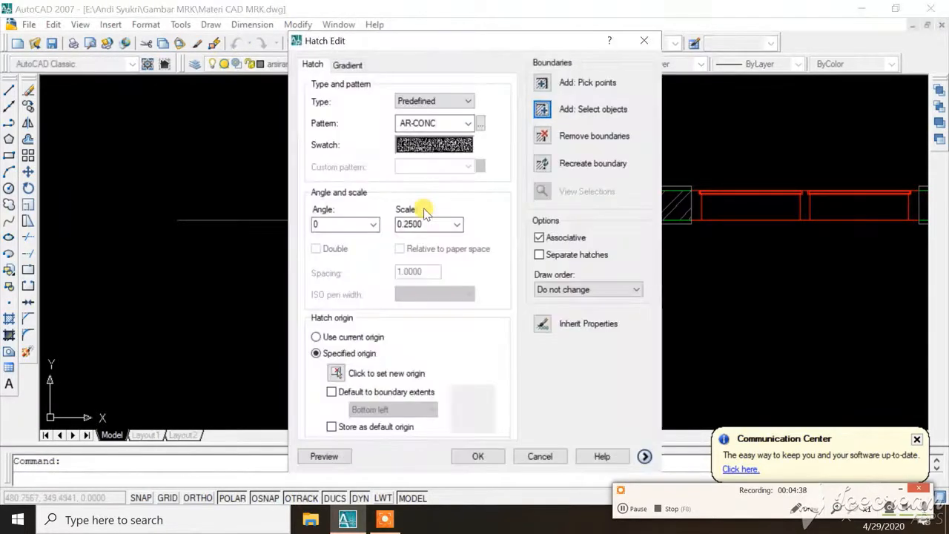
double_click(430, 225)
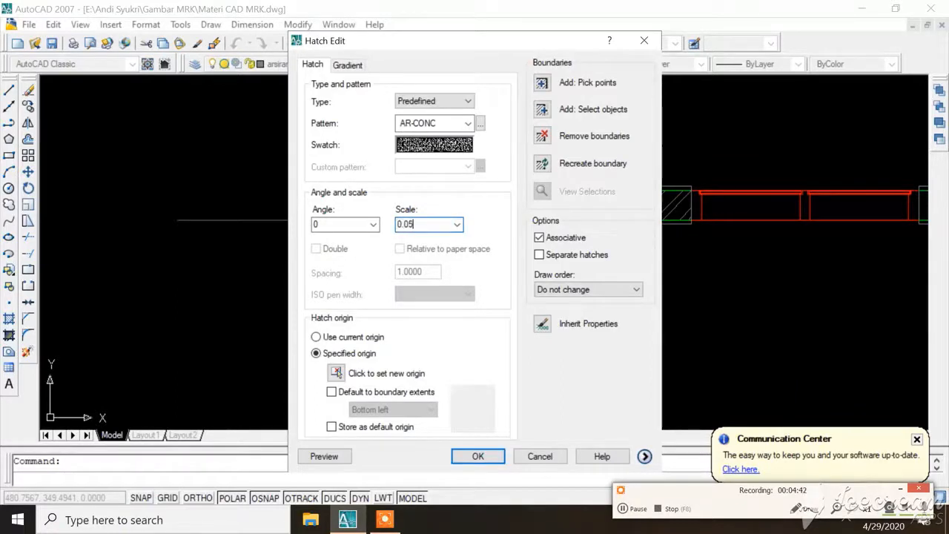
key("Return")
Set the scale of the AR-CONC hatch in the upper-left corner column to 0.01
double_click(386, 224)
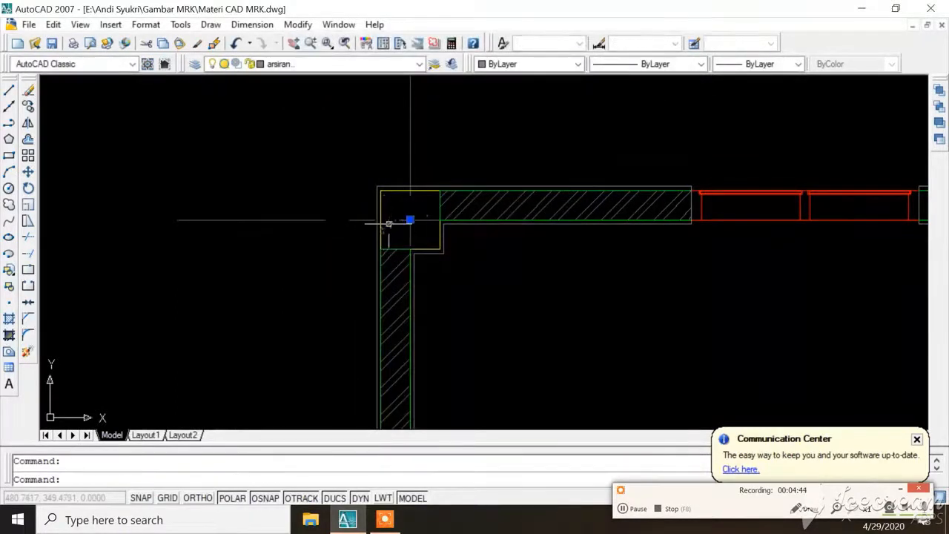
double_click(424, 223)
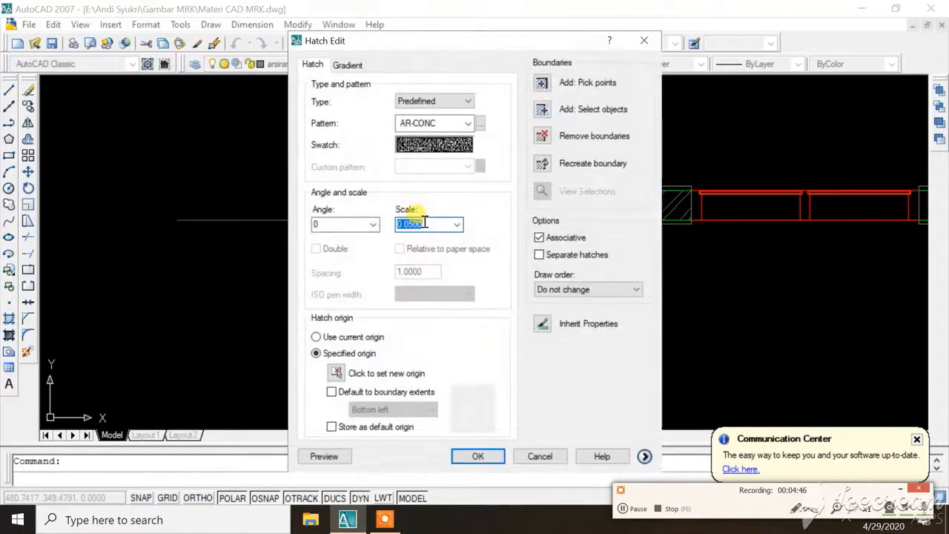
type("0.01")
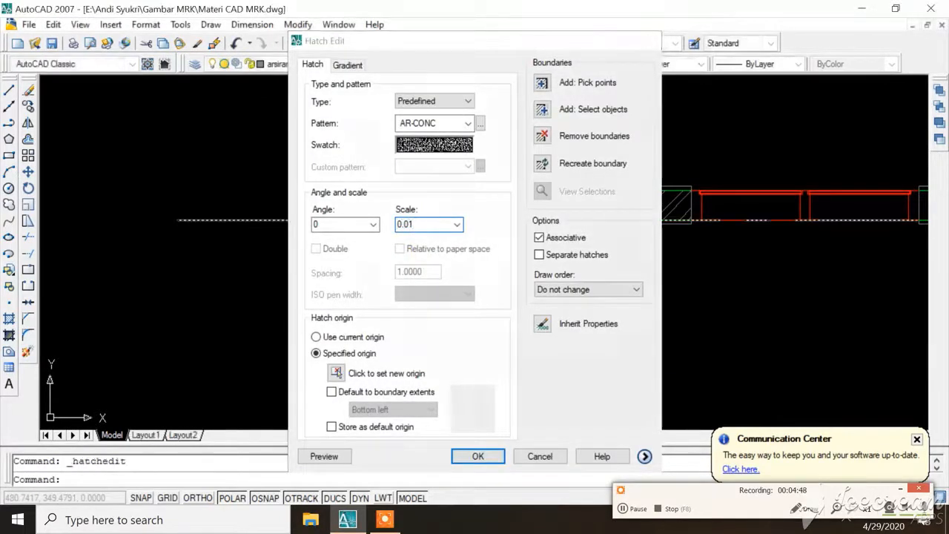
key("Return")
scroll(384, 199, "down", 4)
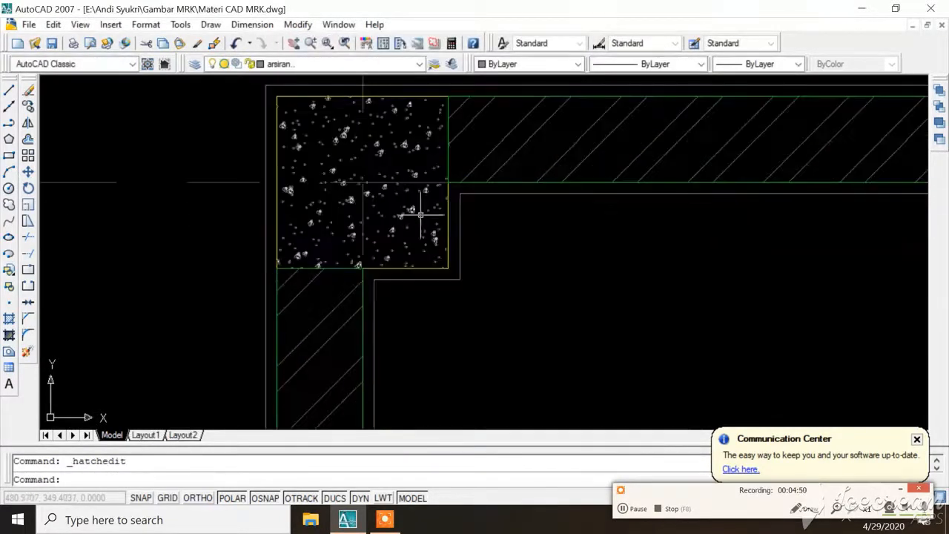
scroll(323, 276, "down", 6)
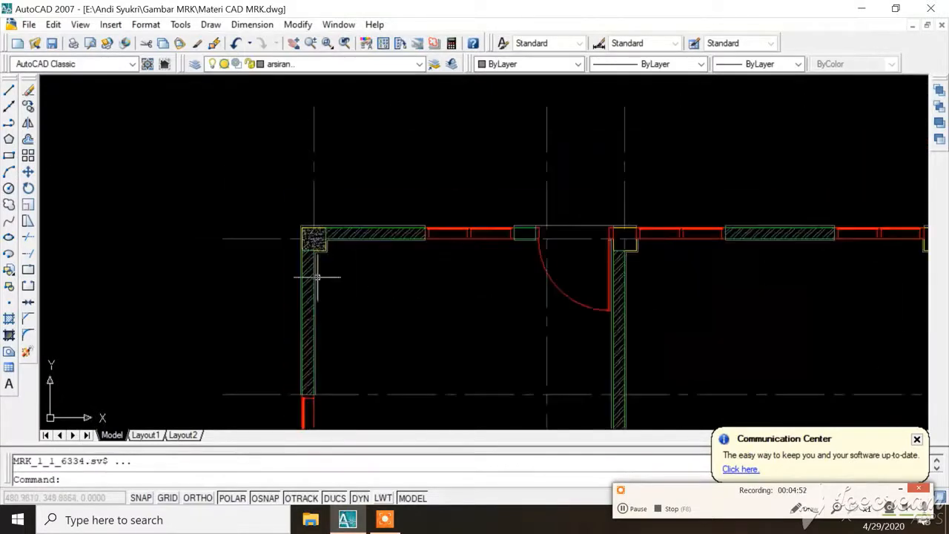
Hatch the column beside the upper door with AR-CONC at scale 0.01, using the column outline as the boundary
scroll(527, 256, "up", 3)
scroll(485, 239, "up", 3)
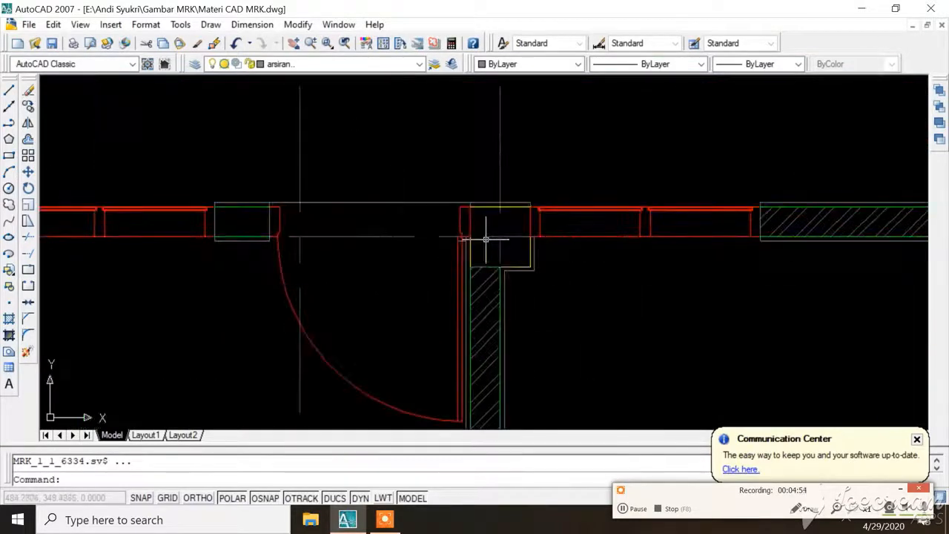
type("h")
key("Return")
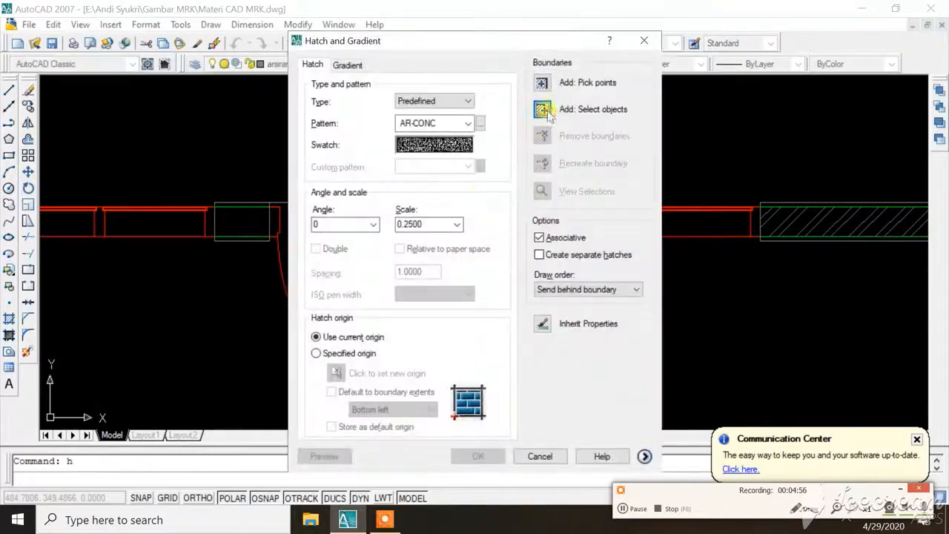
left_click(446, 225)
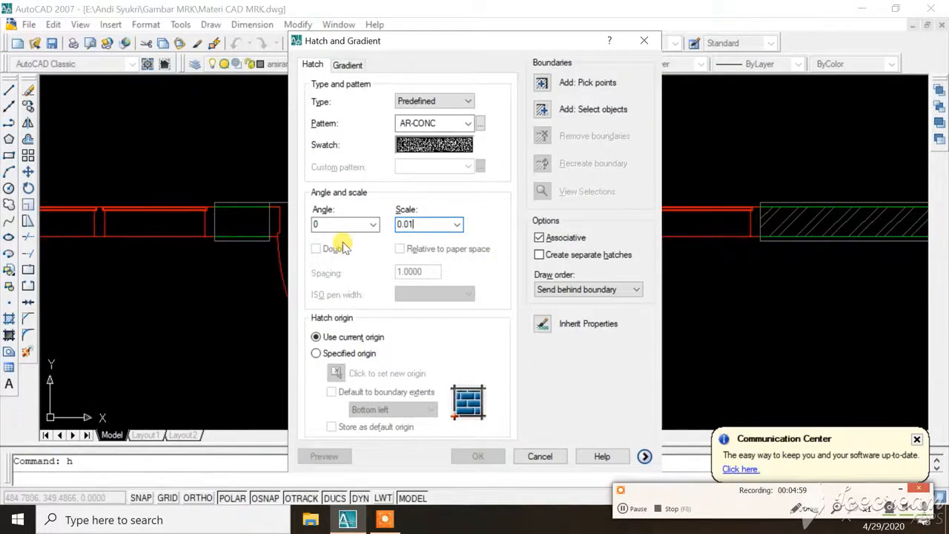
left_click(543, 110)
left_click(507, 209)
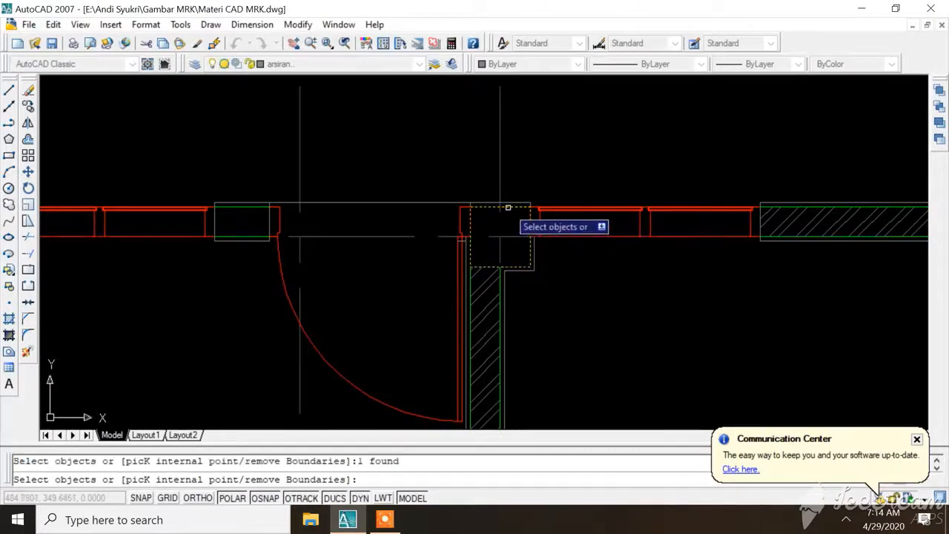
key("Return")
key("Return")
scroll(357, 225, "up", 1)
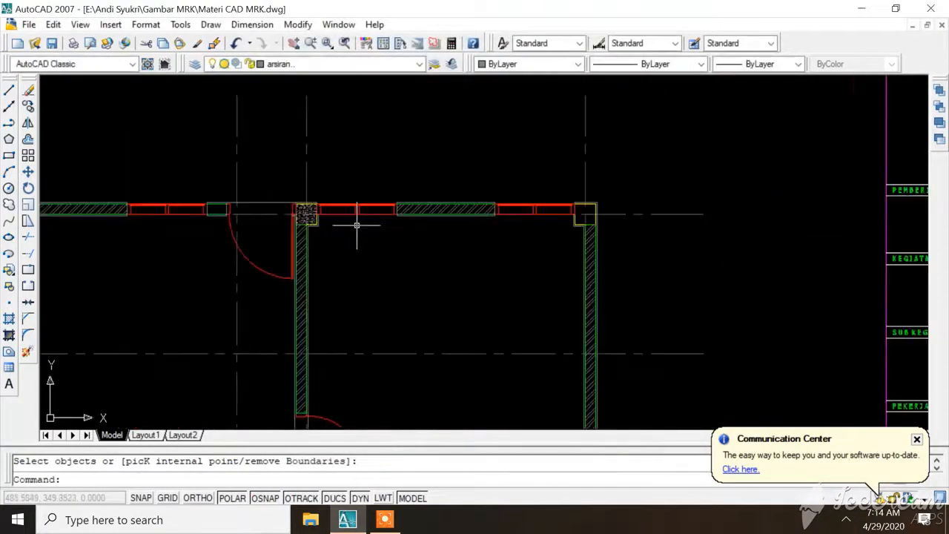
left_click(385, 521)
left_click(626, 509)
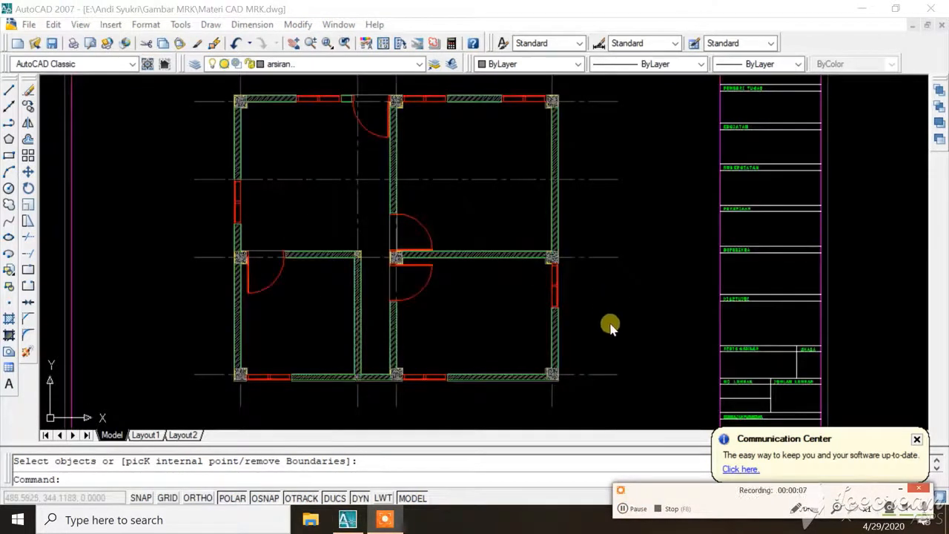
Examine the column and wall hatching across the floor plan, along with the outer axis lines around the building
scroll(593, 330, "down", 2)
scroll(576, 272, "up", 6)
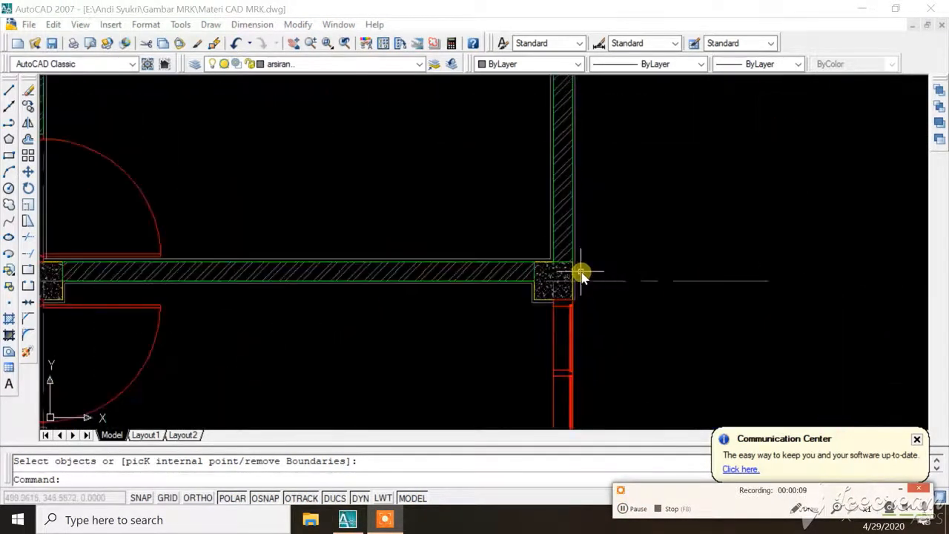
scroll(581, 275, "down", 5)
scroll(472, 170, "up", 4)
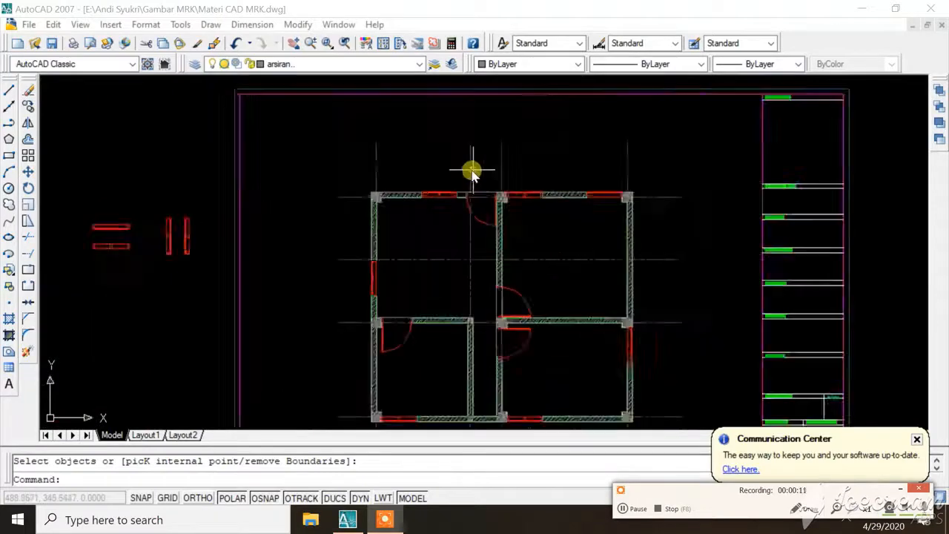
scroll(374, 128, "down", 4)
scroll(370, 123, "down", 2)
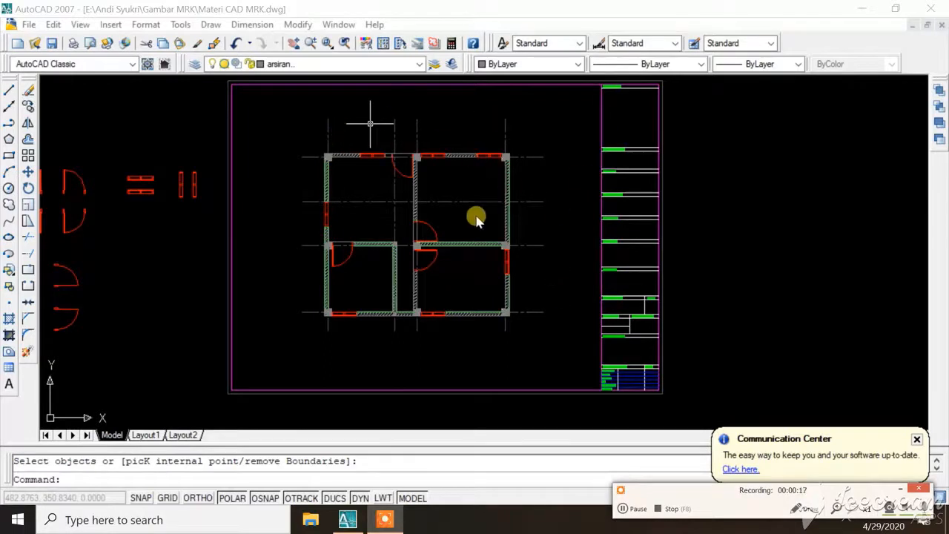
scroll(400, 200, "up", 3)
scroll(470, 232, "down", 2)
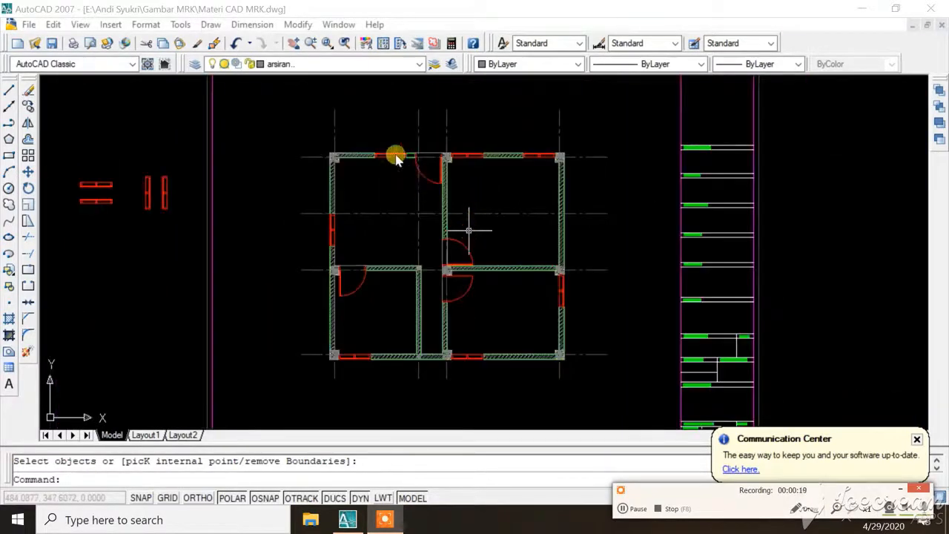
scroll(351, 146, "up", 2)
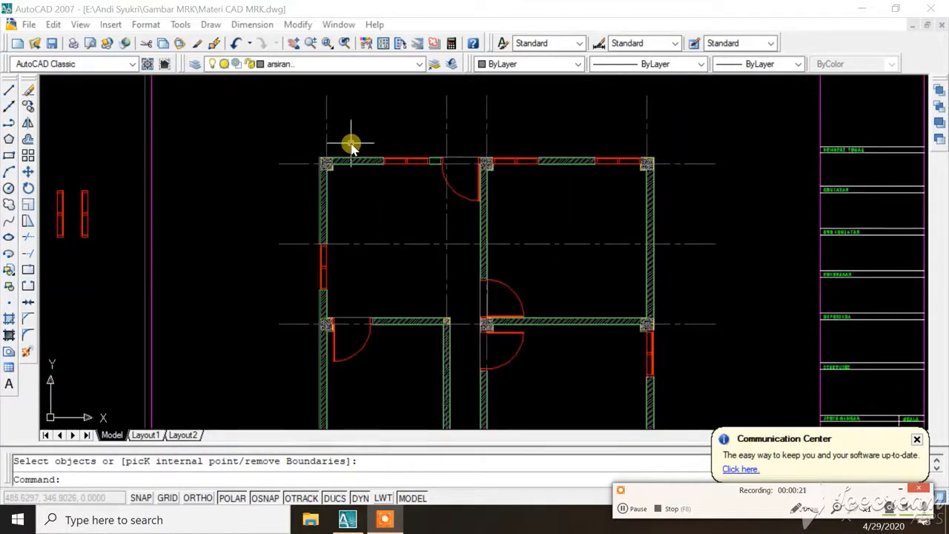
scroll(363, 270, "down", 2)
scroll(369, 223, "up", 2)
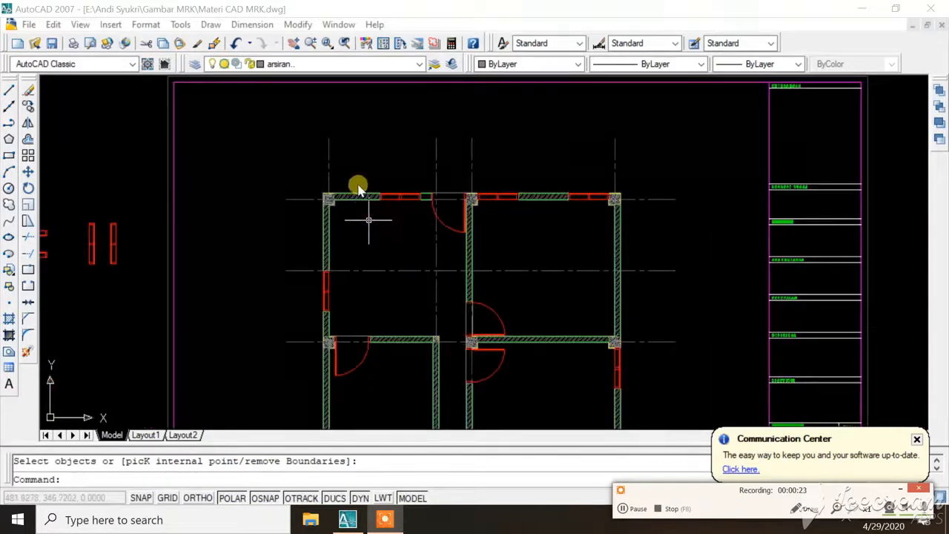
scroll(345, 184, "up", 2)
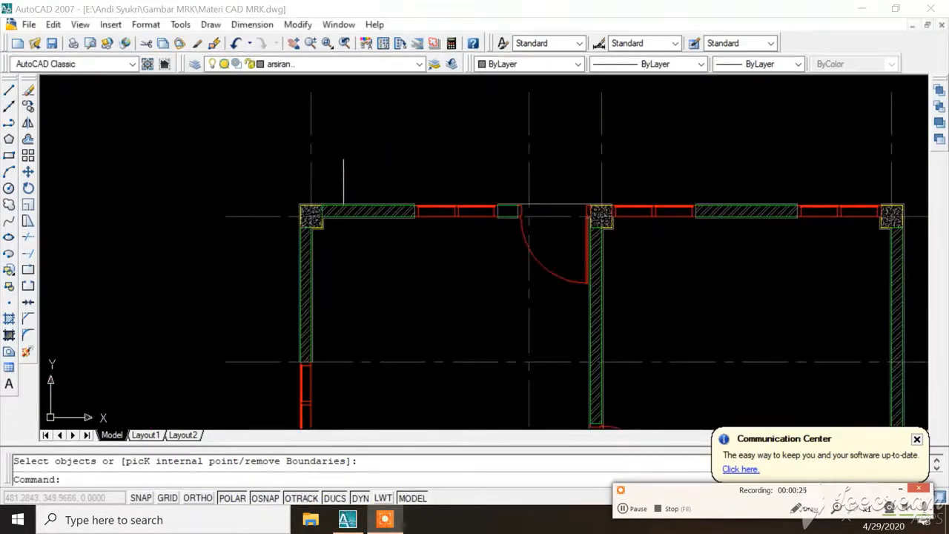
scroll(350, 156, "down", 2)
scroll(321, 170, "up", 2)
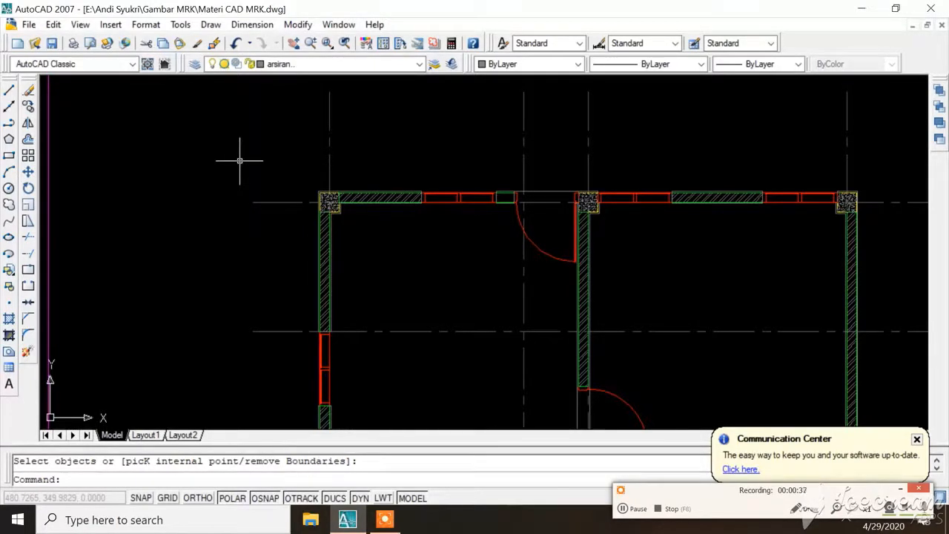
Offset the plan's leftmost and topmost axis lines outward by a distance of 1
type("off")
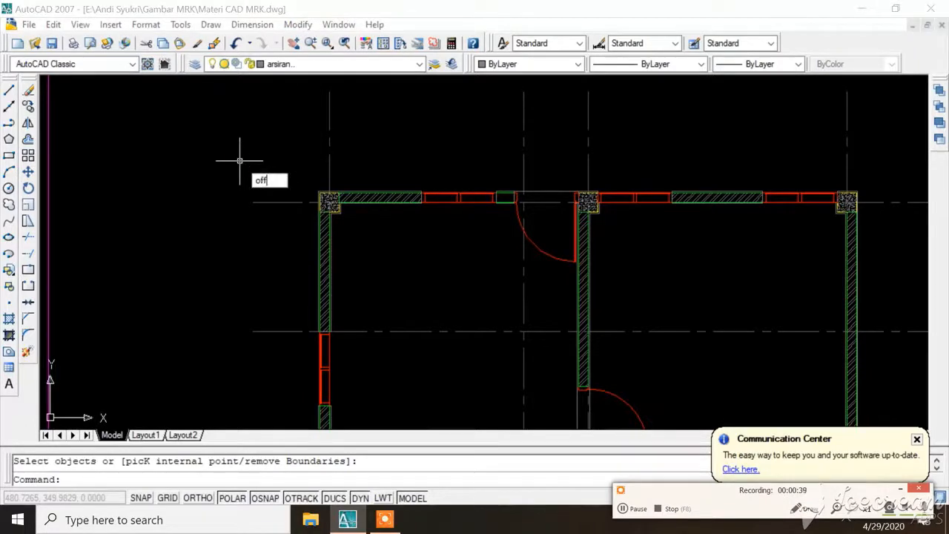
type("set")
key("Return")
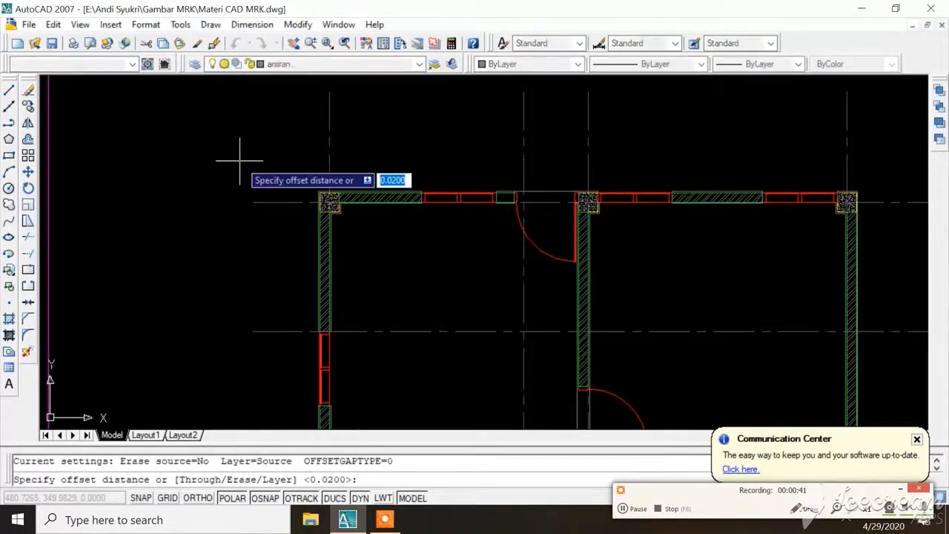
type("1")
key("Return")
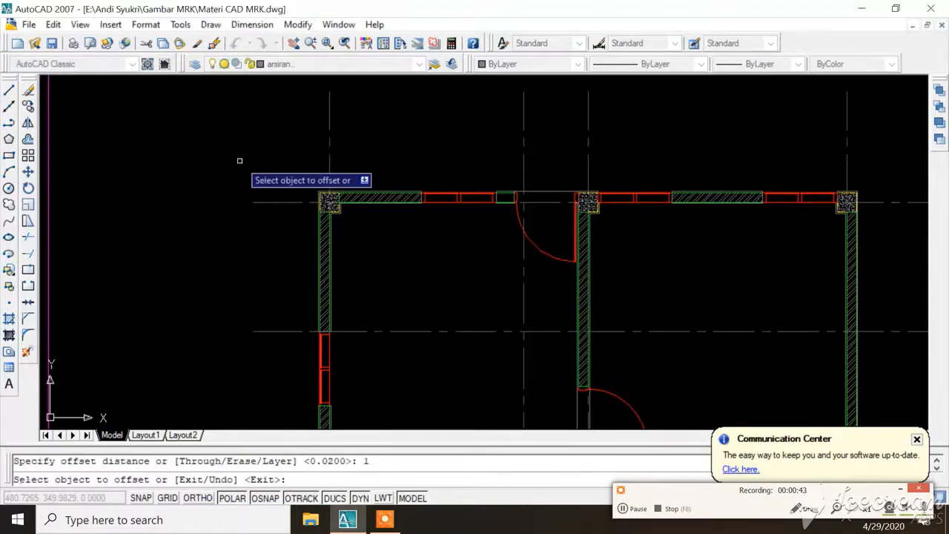
left_click(330, 126)
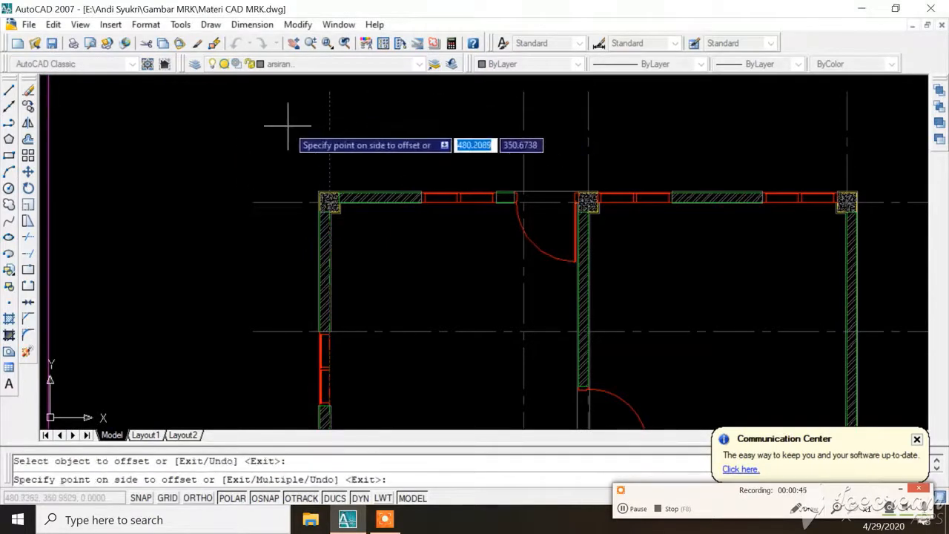
left_click(286, 148)
scroll(275, 131, "down", 4)
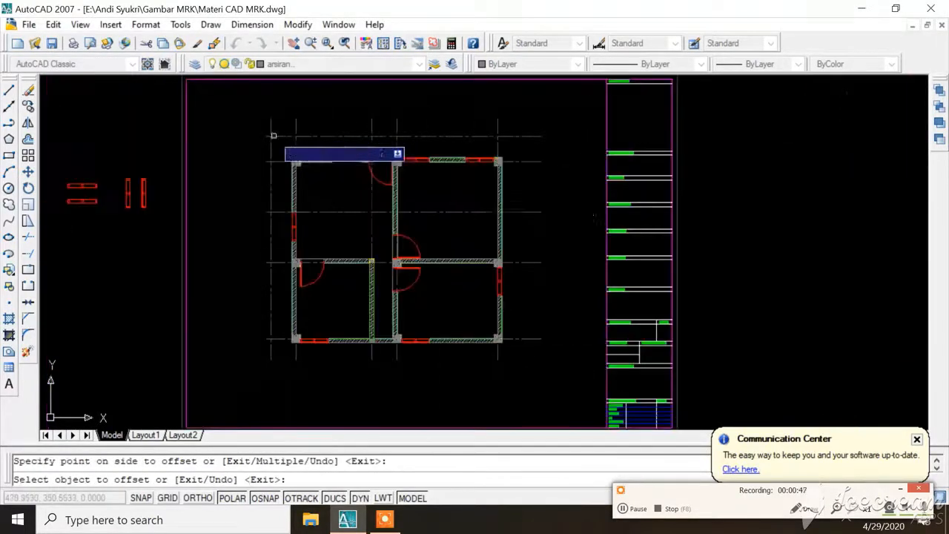
Offset the rightmost and bottommost axis lines outward by the same distance and end the Offset command
scroll(486, 211, "up", 3)
left_click(527, 105)
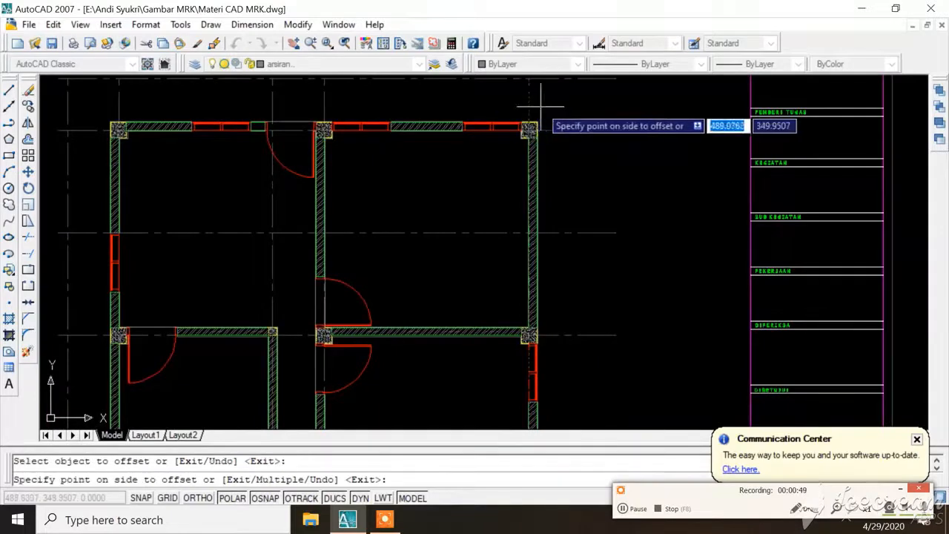
left_click(545, 105)
scroll(527, 112, "down", 6)
scroll(502, 228, "up", 3)
left_click(575, 189)
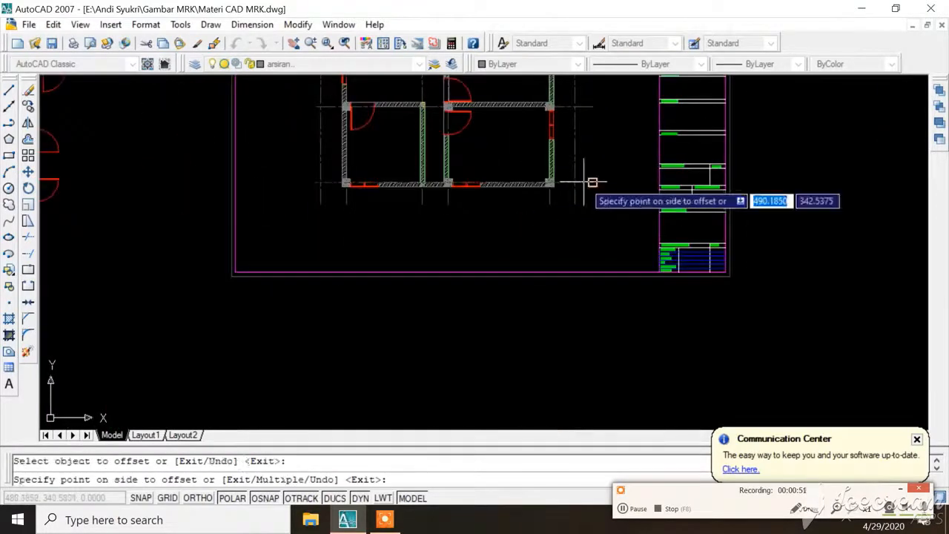
left_click(582, 199)
scroll(547, 231, "down", 4)
scroll(563, 117, "up", 3)
key("Escape")
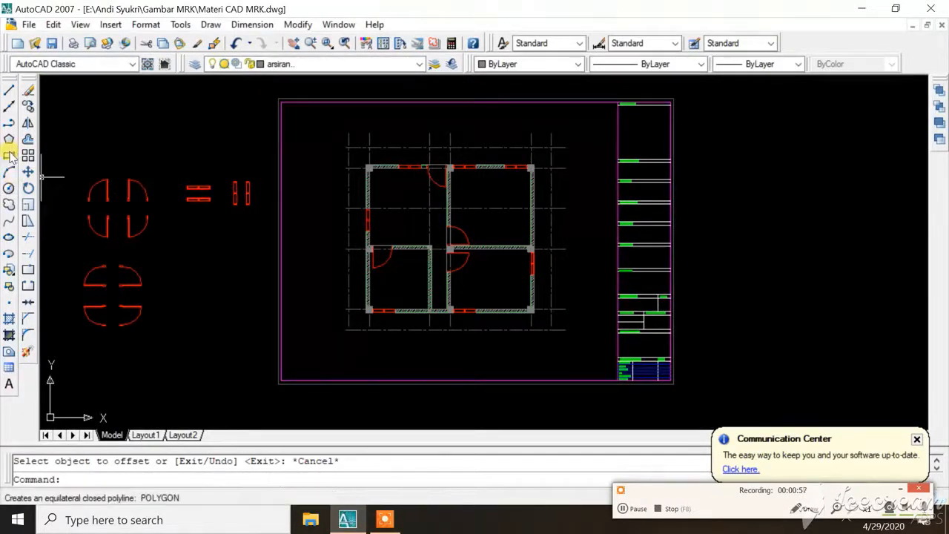
Make Atap the current layer
left_click(367, 63)
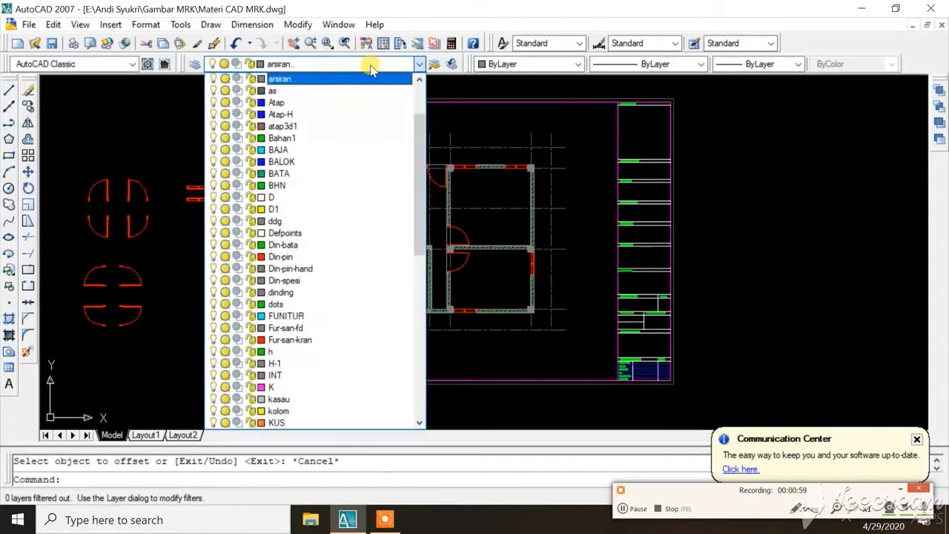
scroll(315, 90, "down", 1)
left_click(307, 92)
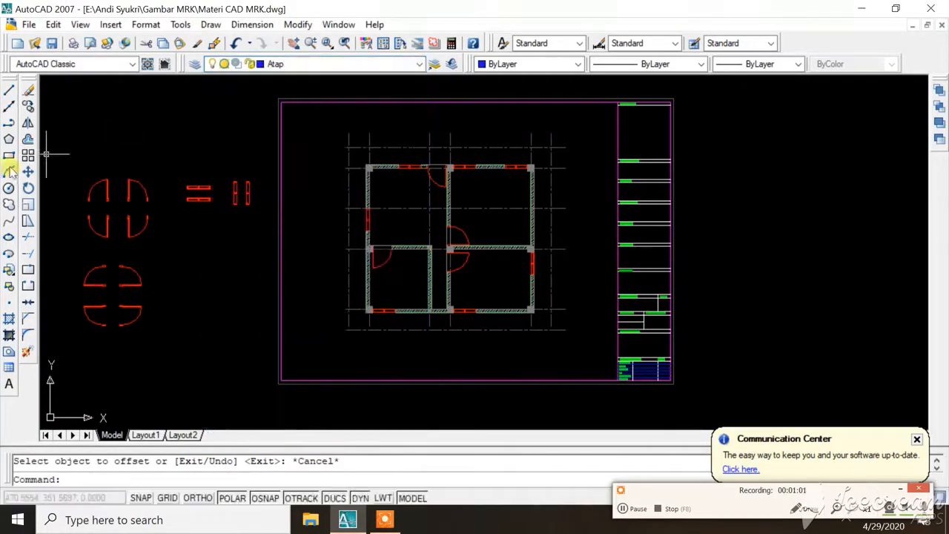
Draw the roof outline rectangle on the Atap-H layer between the upper-left and lower-right intersections of the outermost axis lines
left_click(328, 64)
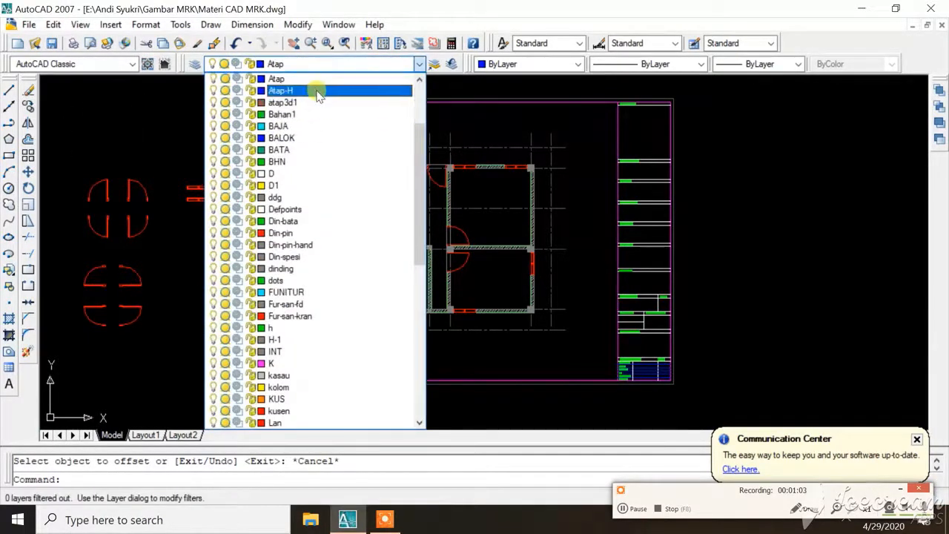
left_click(314, 89)
left_click(9, 154)
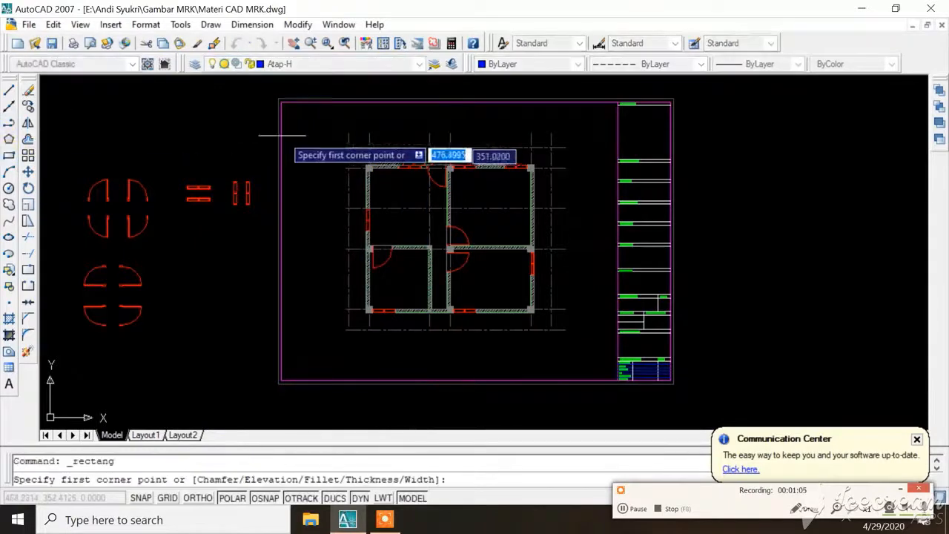
scroll(300, 152, "up", 4)
left_click(398, 149)
scroll(331, 149, "down", 4)
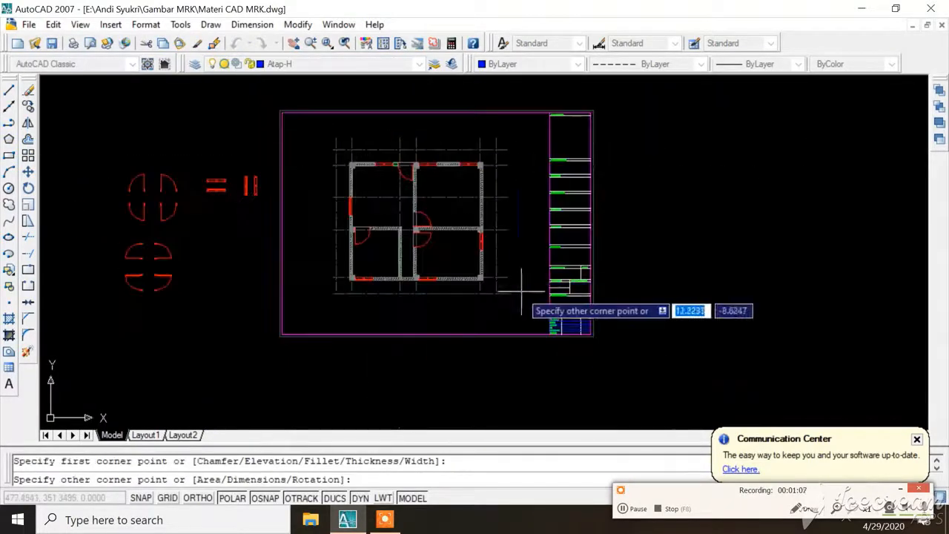
scroll(483, 297, "up", 3)
scroll(481, 297, "up", 3)
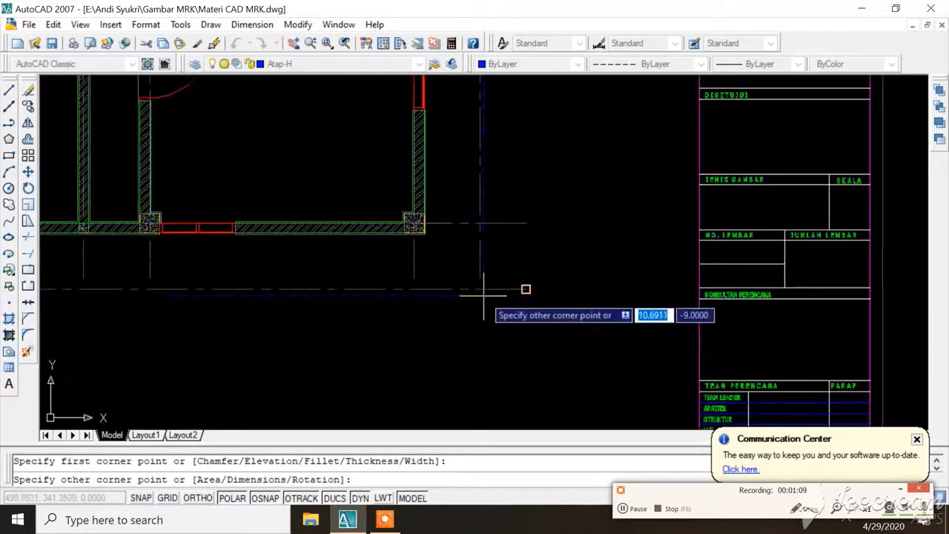
scroll(519, 293, "down", 5)
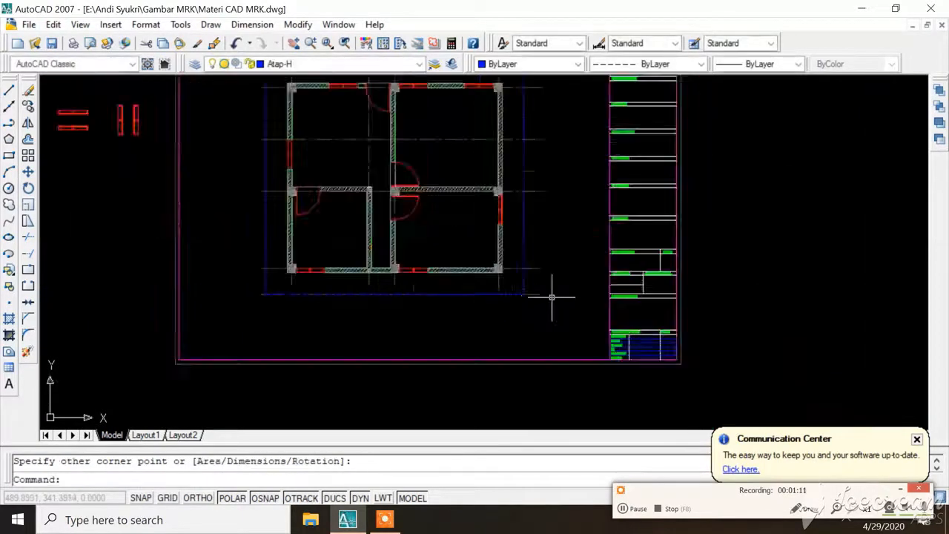
key("Escape")
Draw a diagonal roof line 5 units long at -45° from the upper-left corner of the roof outline
scroll(487, 163, "up", 3)
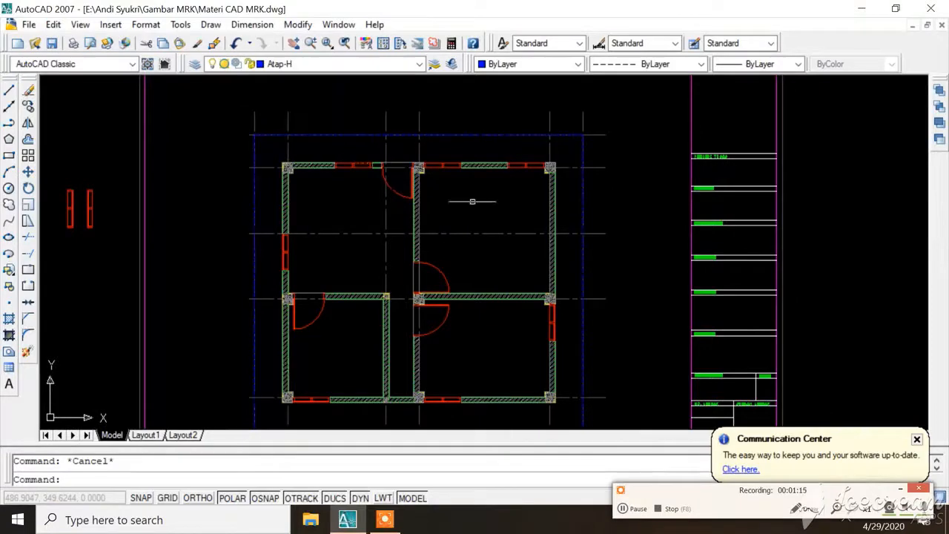
scroll(449, 191, "down", 4)
scroll(491, 215, "up", 3)
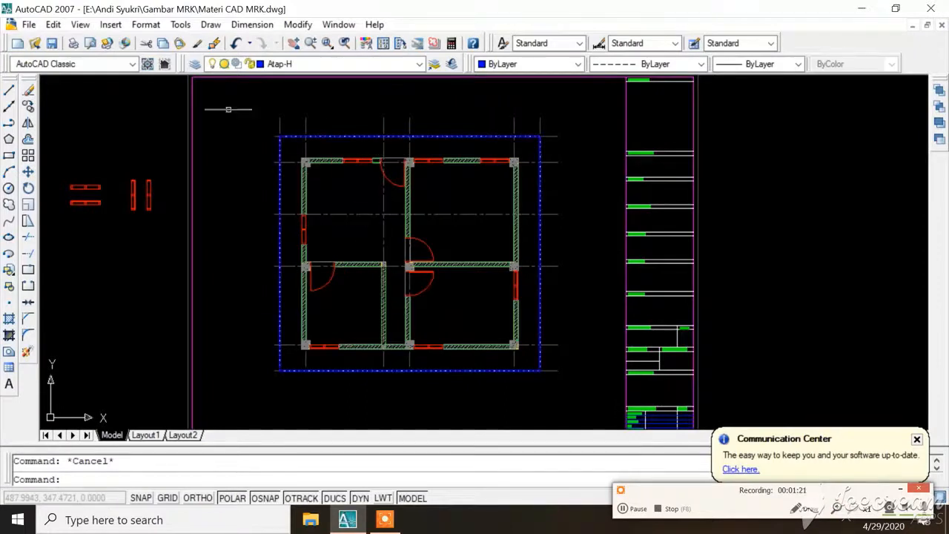
left_click(8, 91)
scroll(332, 146, "up", 3)
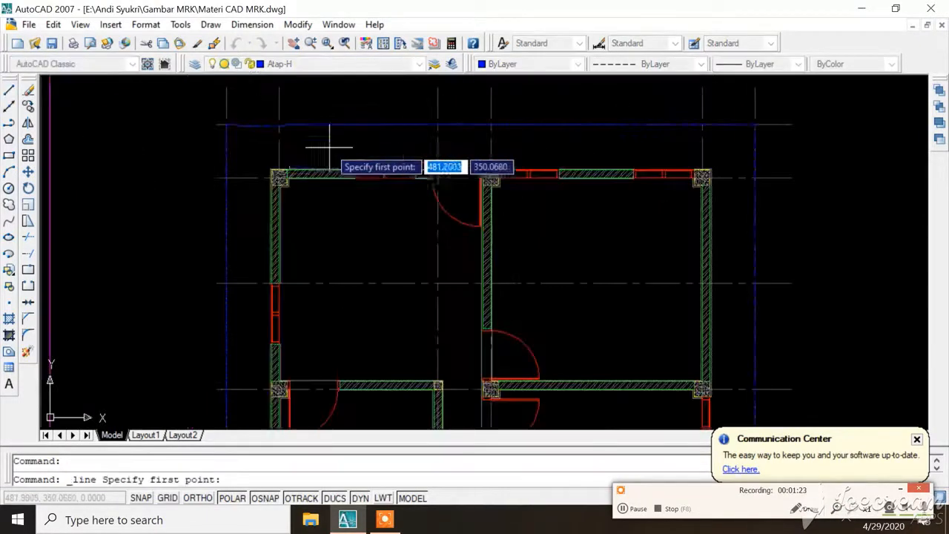
left_click(226, 124)
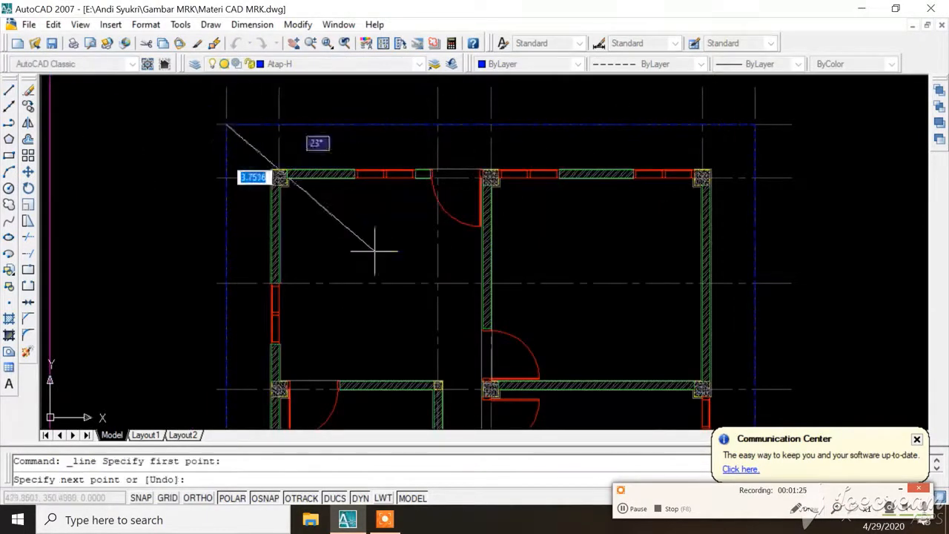
scroll(519, 198, "down", 1)
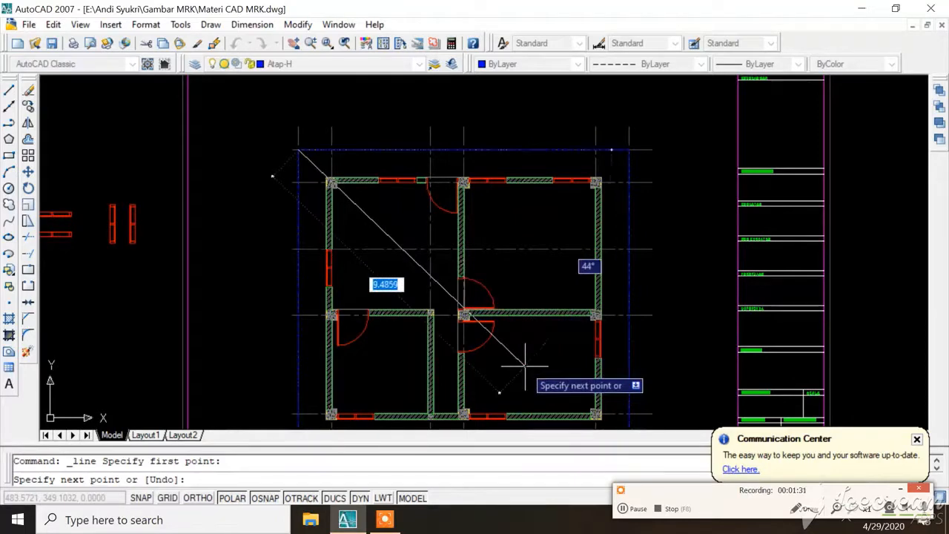
type("5")
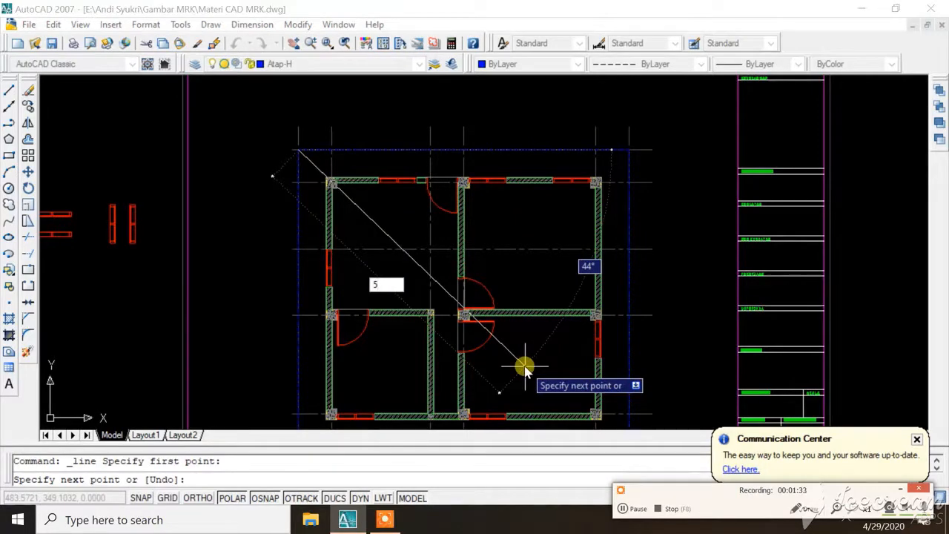
key("Tab")
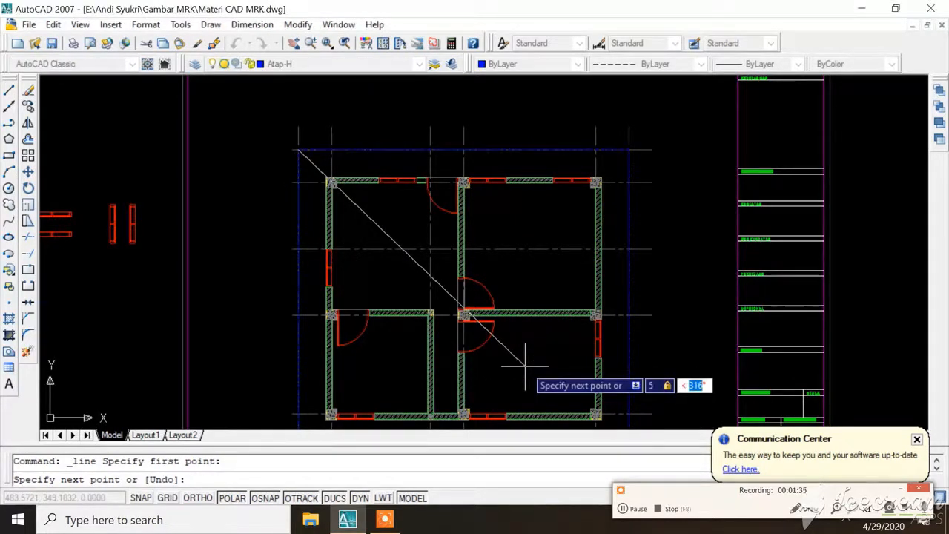
type("-45")
key("Return")
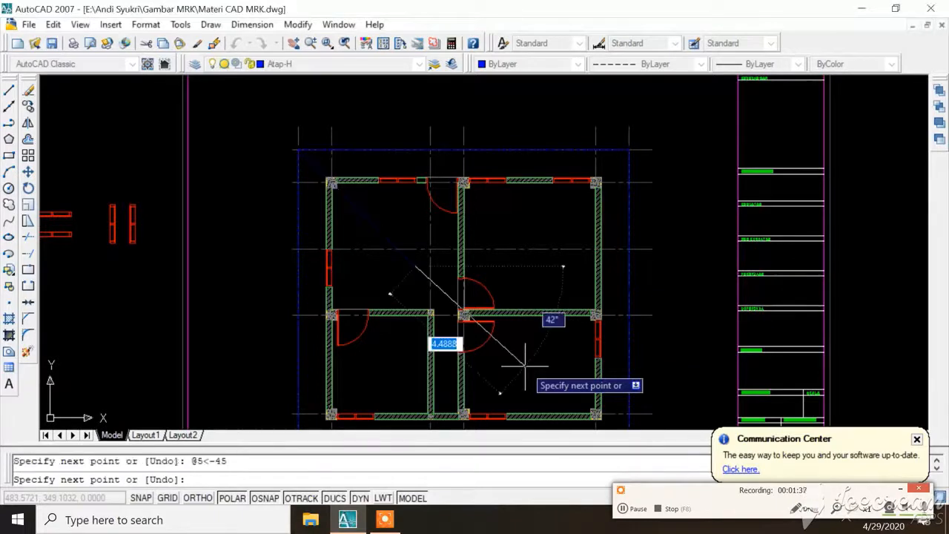
key("Escape")
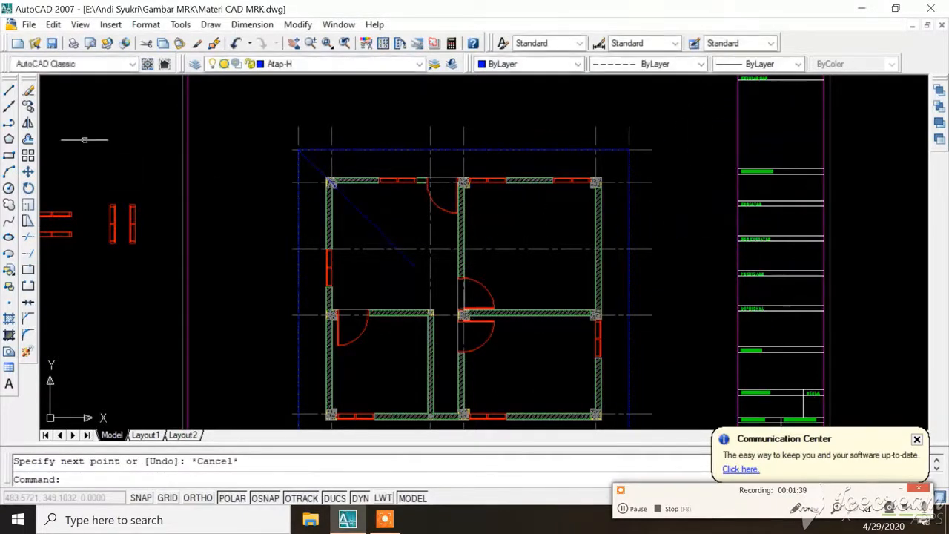
left_click(9, 91)
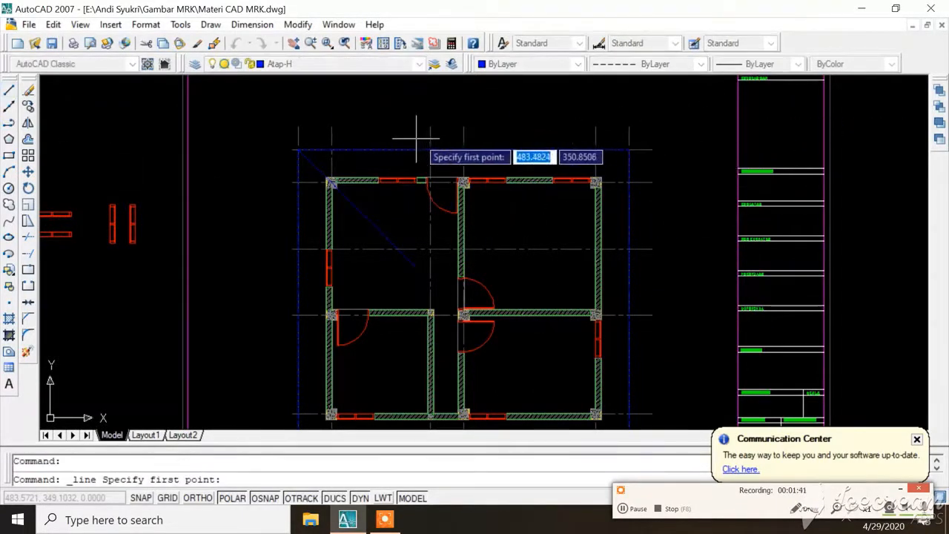
scroll(337, 178, "up", 2)
key("Escape")
scroll(415, 255, "down", 2)
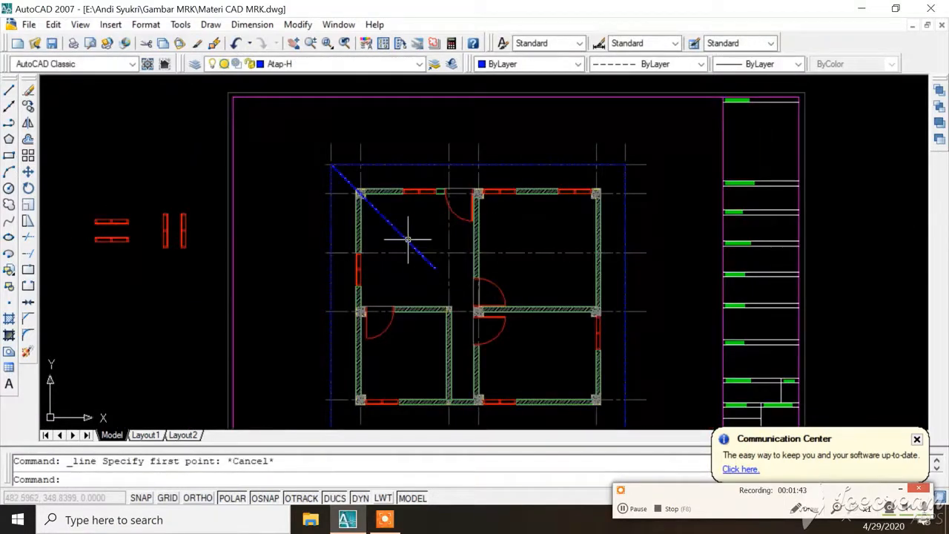
Mirror the upper-left diagonal across a vertical line through the midpoint of the roof outline's upper edge, keeping the original
left_click(407, 239)
left_click(27, 124)
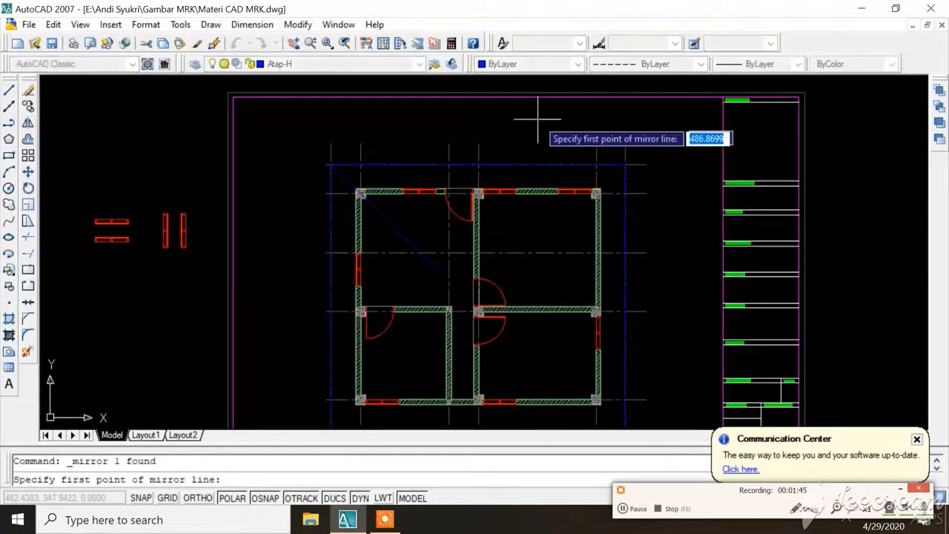
scroll(523, 138, "up", 1)
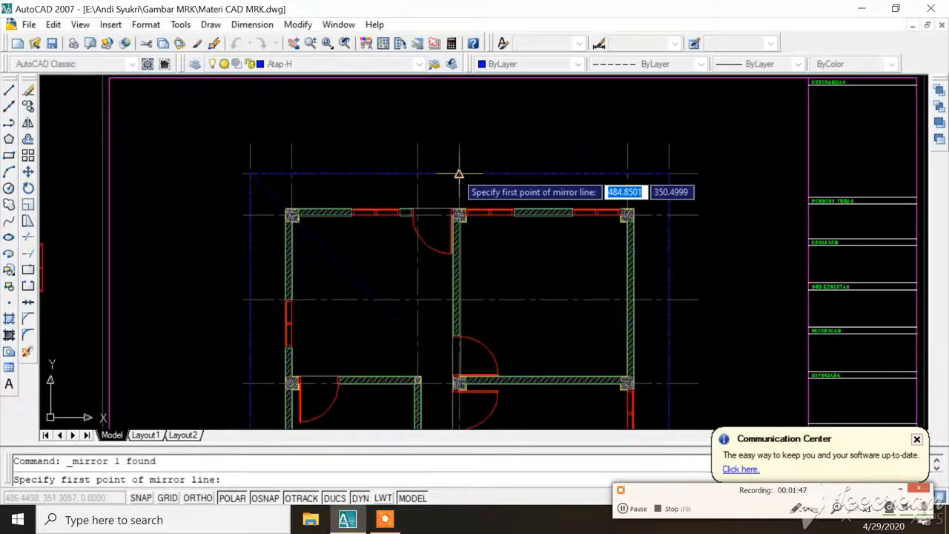
left_click(459, 173)
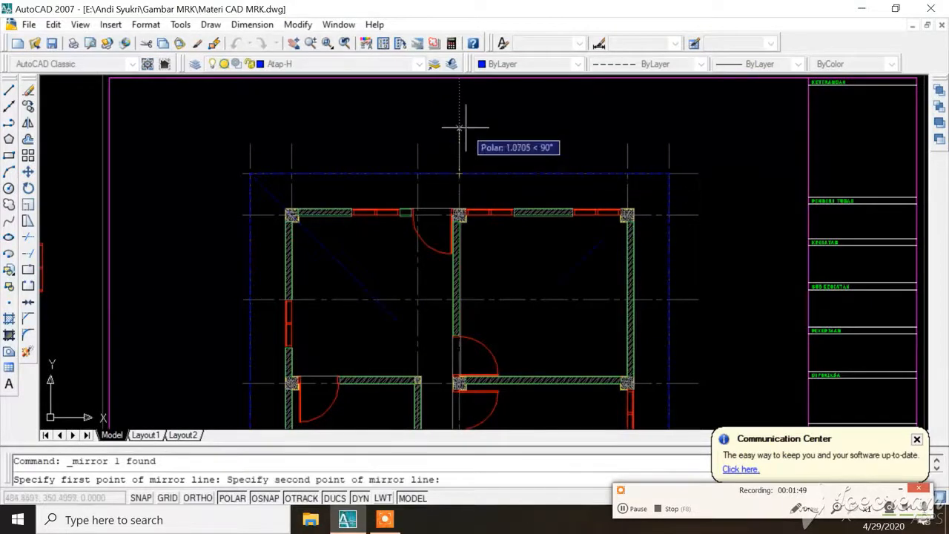
left_click(459, 117)
key("Return")
scroll(450, 159, "down", 3)
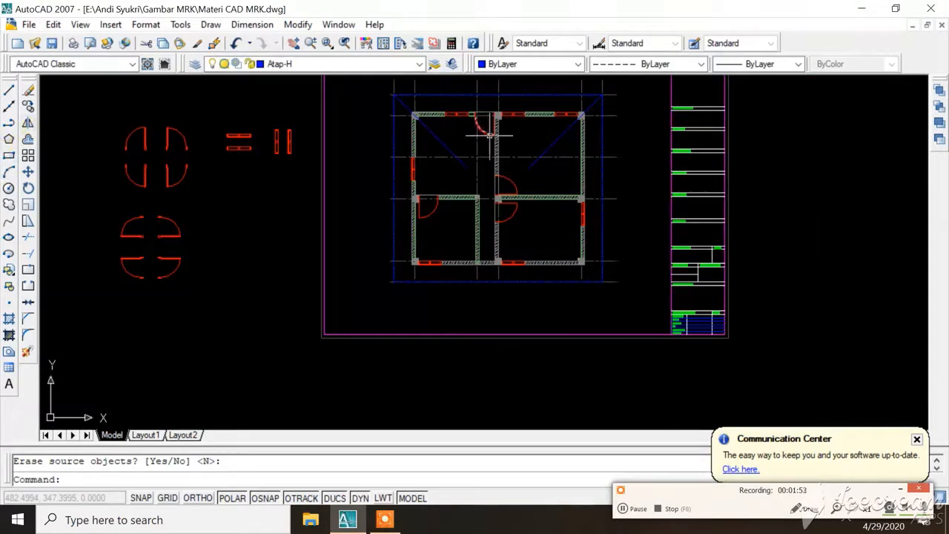
left_click(441, 142)
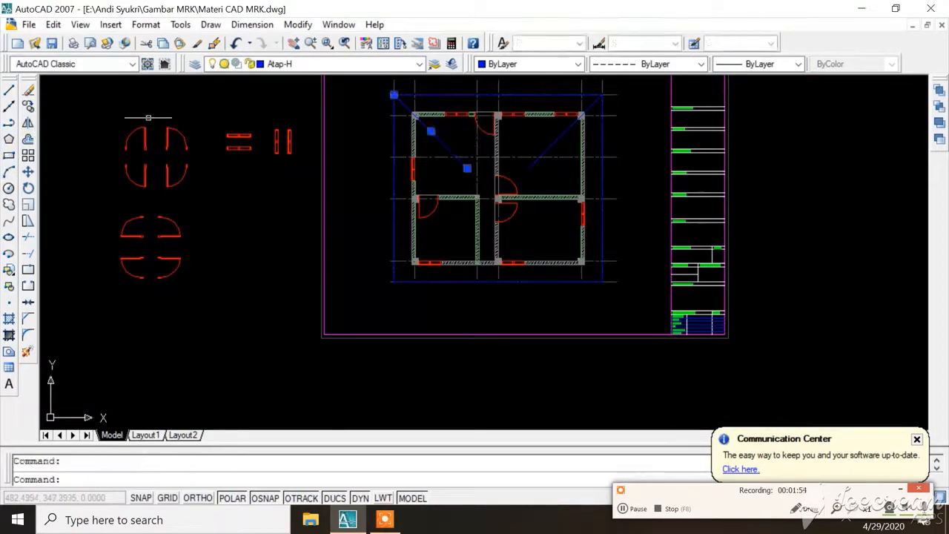
left_click(27, 122)
scroll(367, 145, "up", 3)
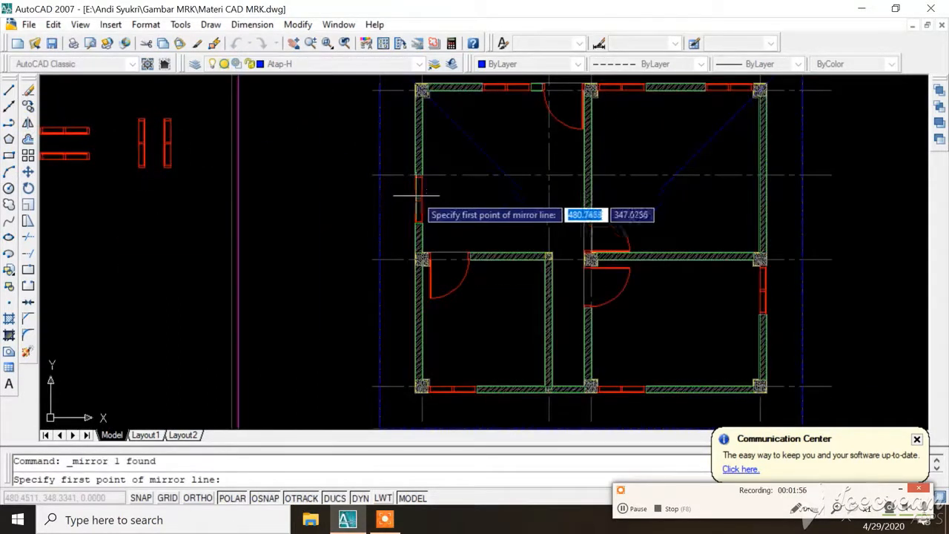
left_click(379, 221)
left_click(314, 221)
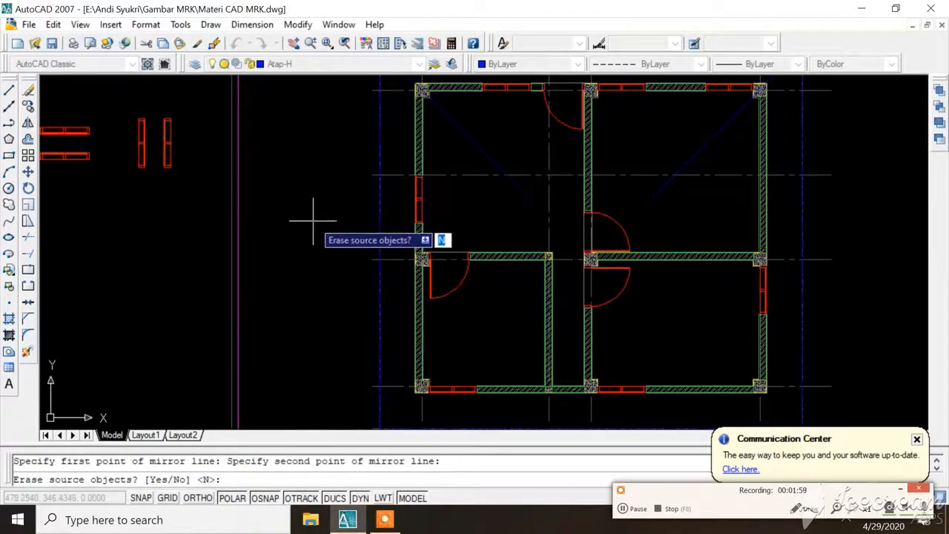
left_click(315, 215)
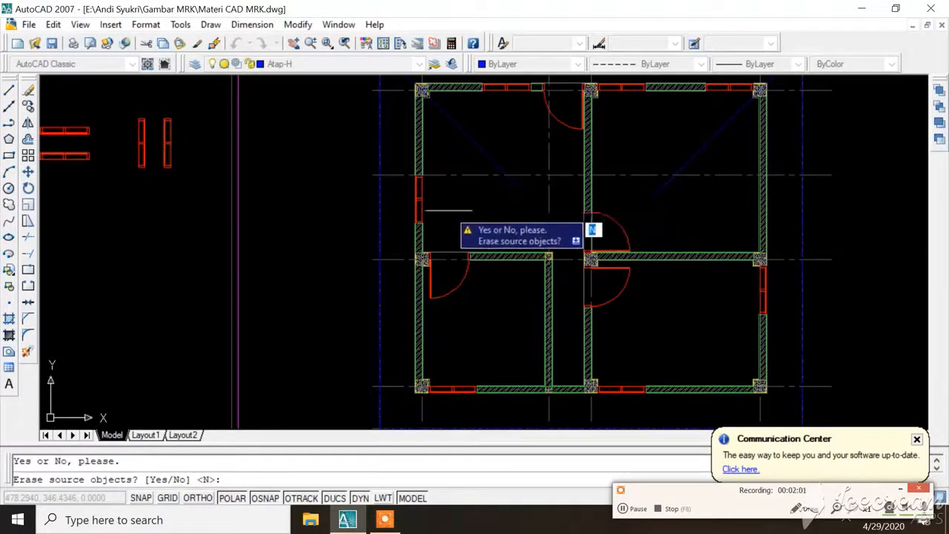
key("Escape")
Mirror the upper-left diagonal across a horizontal line through the midpoint of the roof outline's left edge, keeping the original
left_click(509, 180)
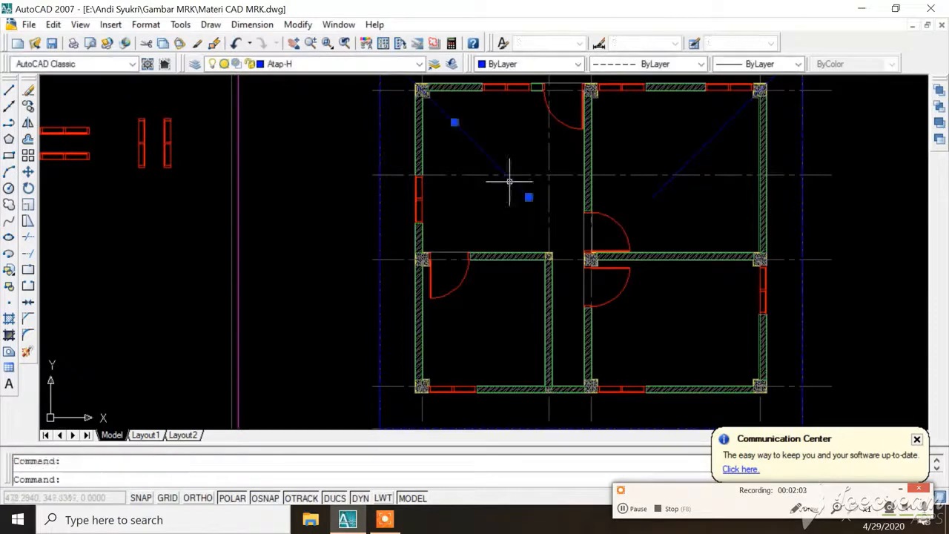
left_click(27, 122)
scroll(255, 131, "down", 3)
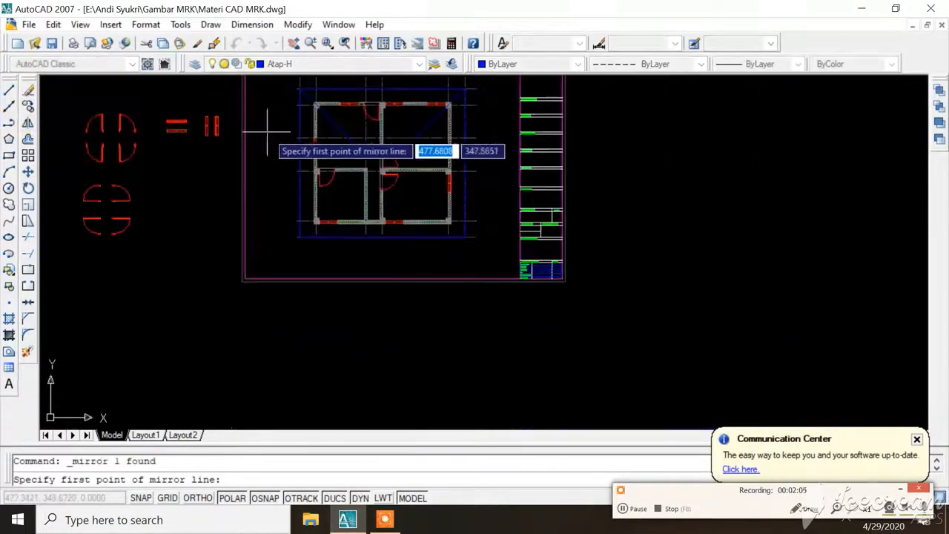
scroll(296, 159, "up", 4)
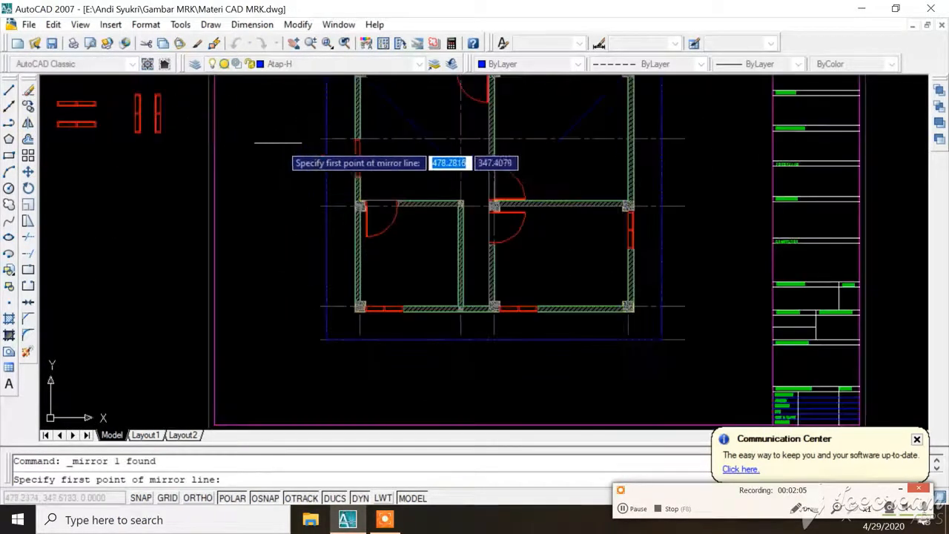
left_click(326, 190)
left_click(285, 188)
key("Return")
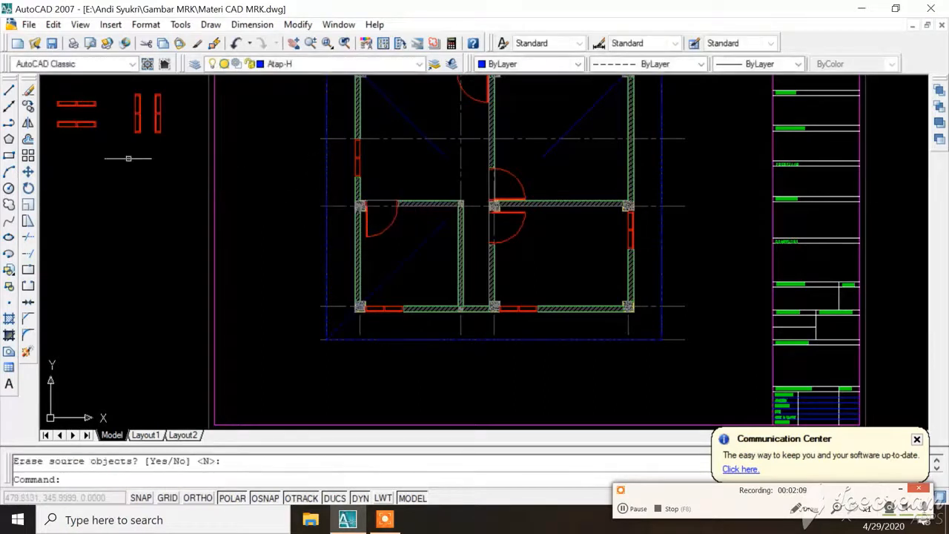
left_click(407, 267)
left_click(405, 261)
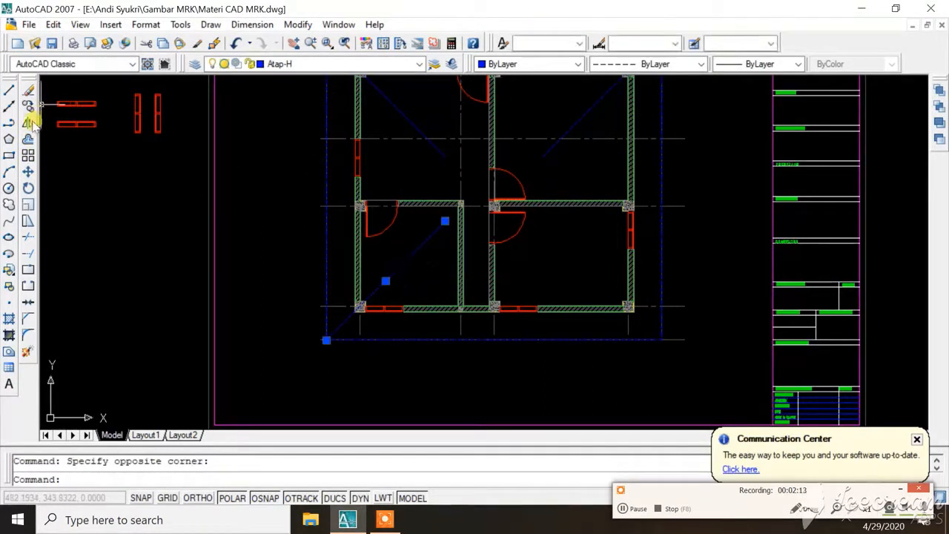
left_click(28, 122)
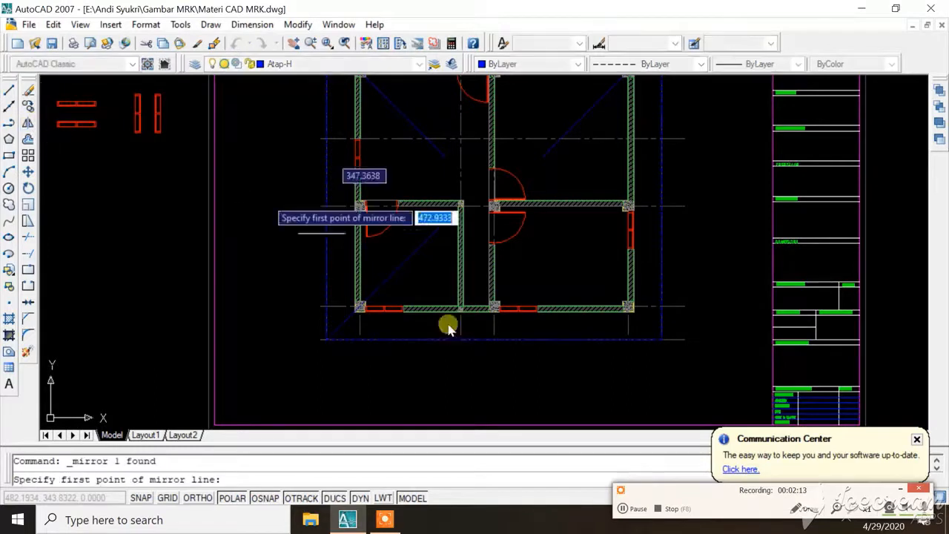
left_click(493, 340)
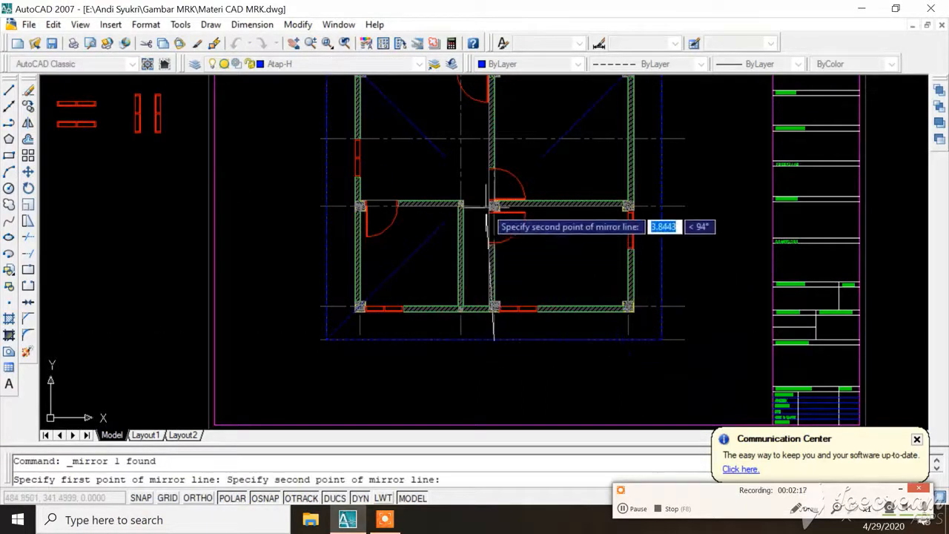
left_click(494, 201)
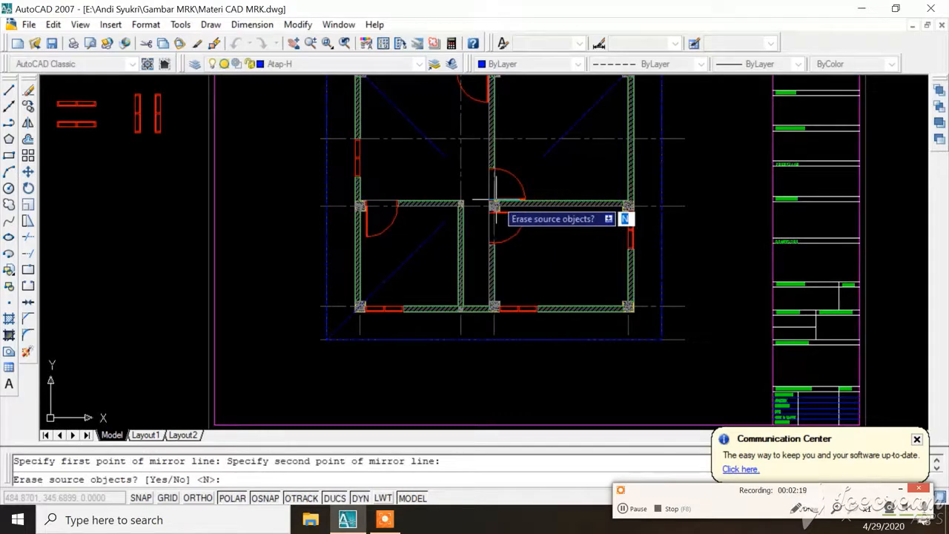
key("Escape")
scroll(457, 317, "up", 1)
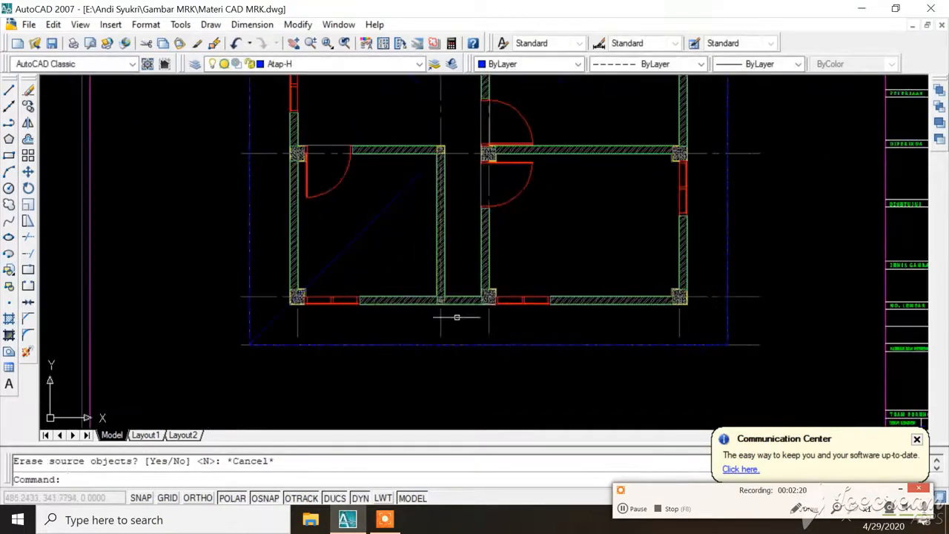
left_click(379, 215)
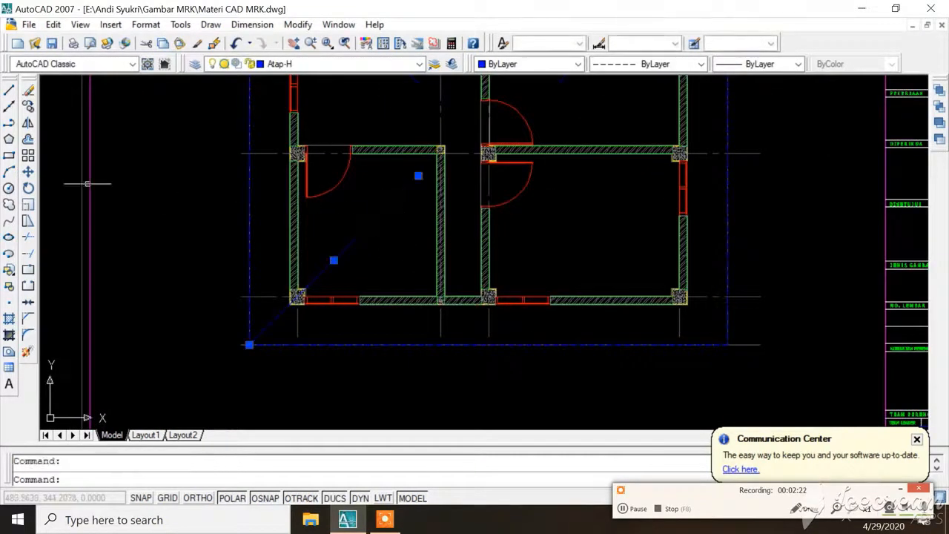
left_click(28, 123)
scroll(552, 344, "up", 1)
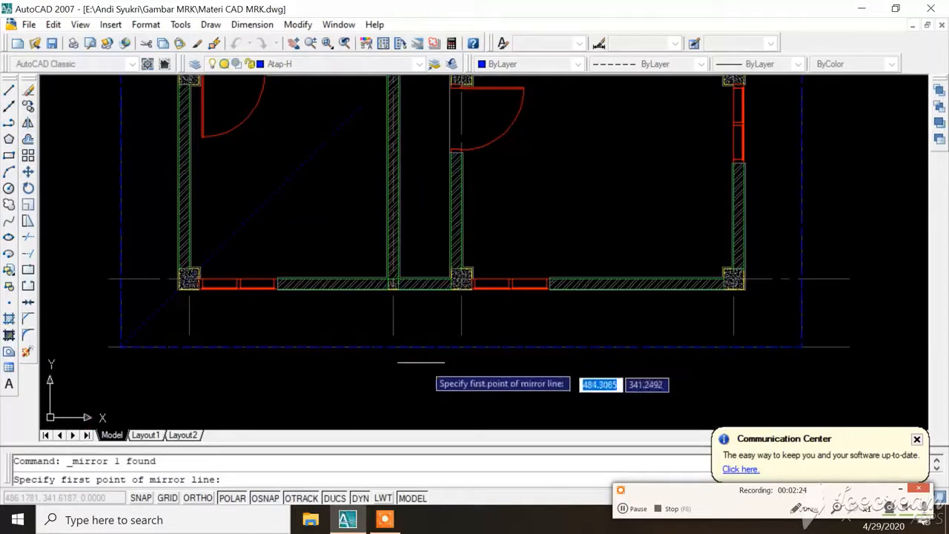
left_click(478, 346)
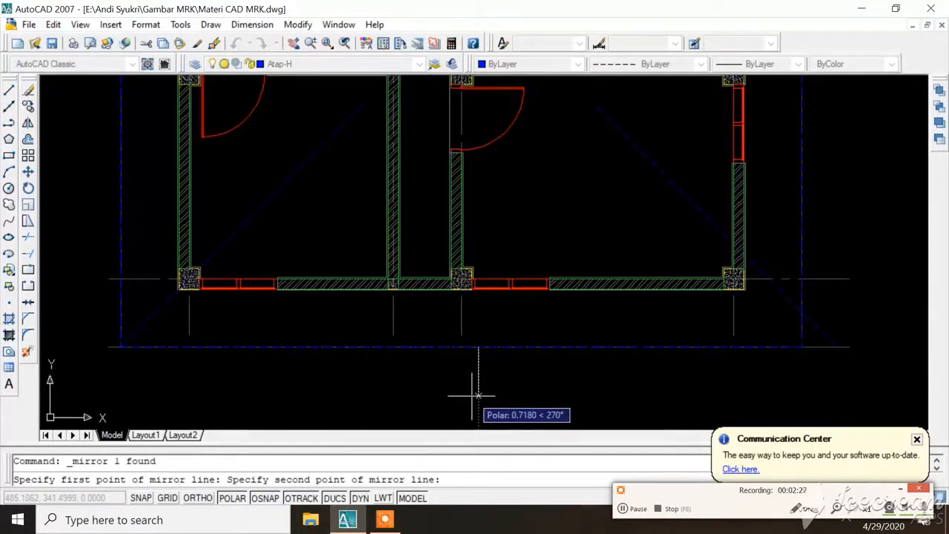
key("Escape")
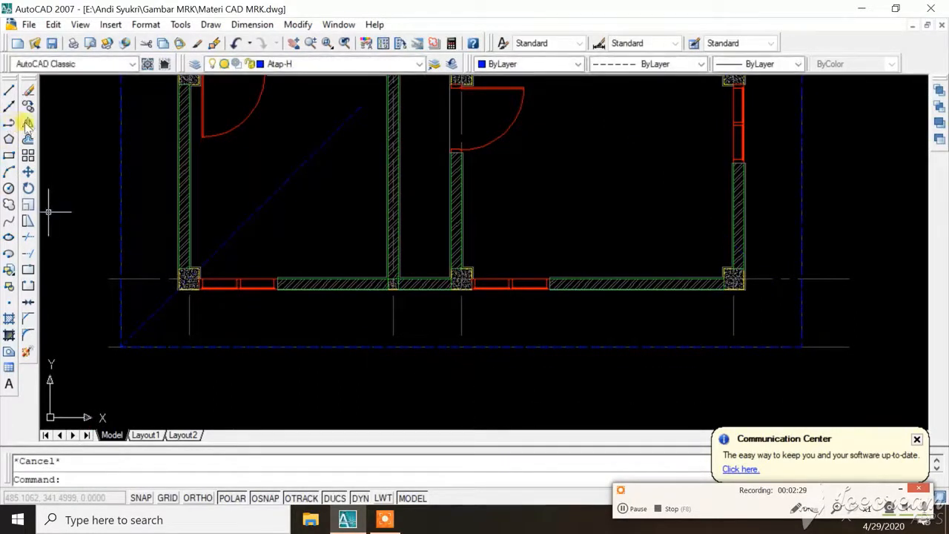
Mirror the lower-left diagonal across a vertical line through the midpoint of the roof outline's lower edge, keeping the original
left_click(294, 171)
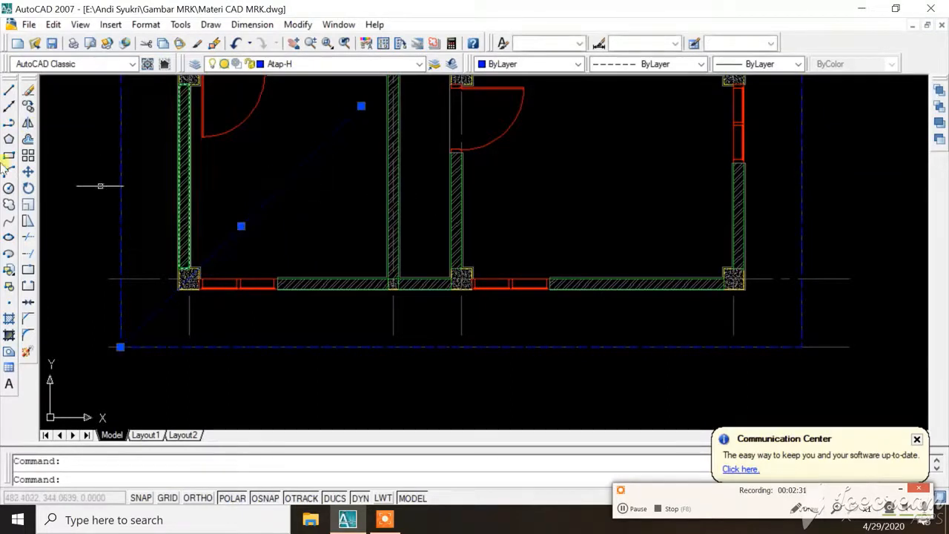
left_click(28, 122)
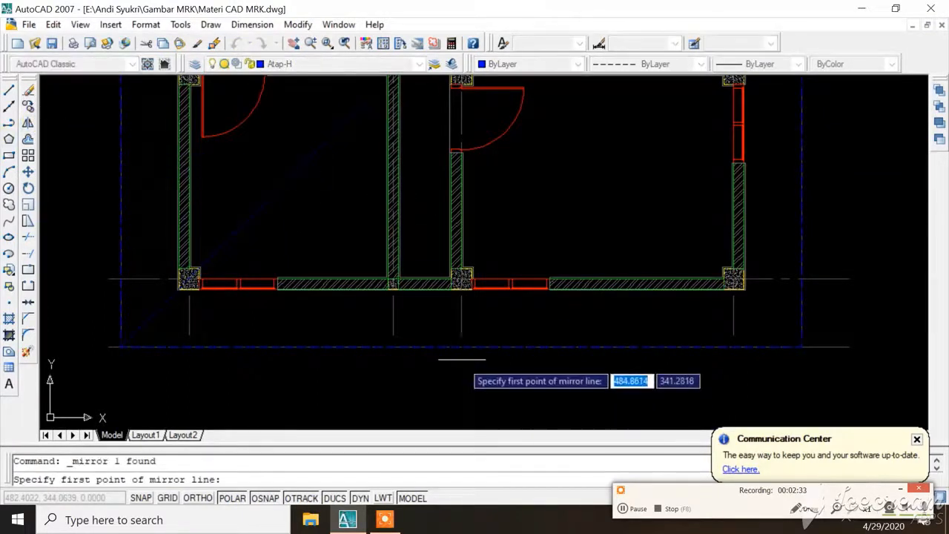
left_click(462, 346)
left_click(460, 370)
key("Return")
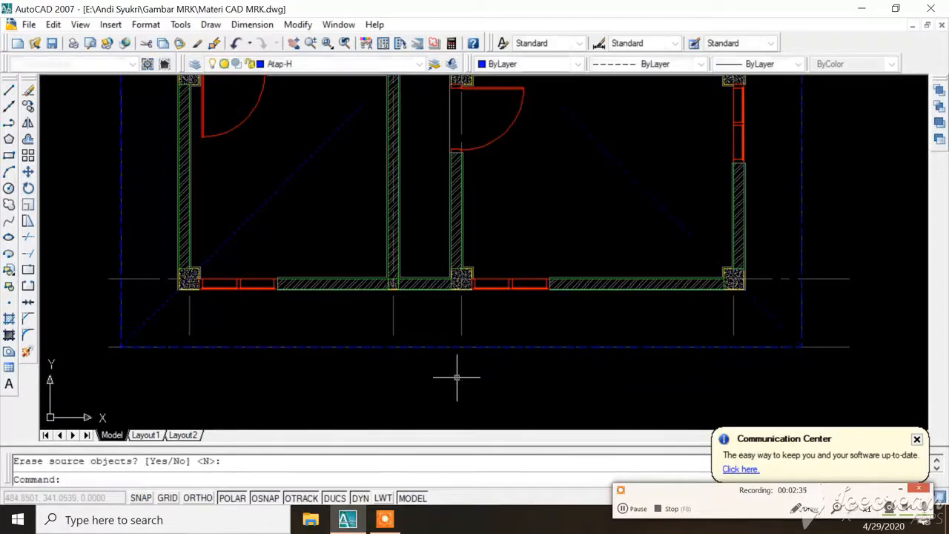
Extend the four diagonal roof lines across the plan to the opposite edges of the roof outline
scroll(457, 377, "down", 3)
scroll(577, 203, "up", 2)
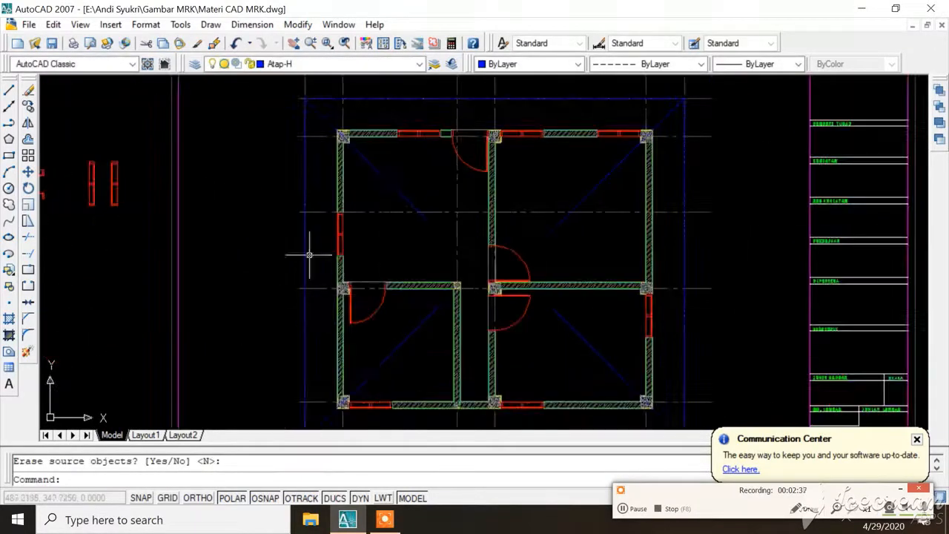
left_click(28, 252)
key("Return")
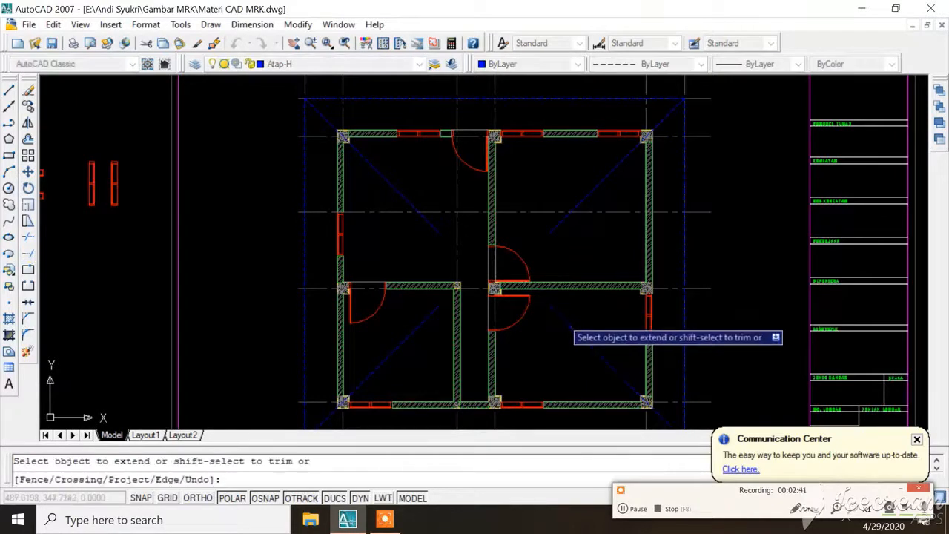
left_click(557, 313)
left_click(556, 312)
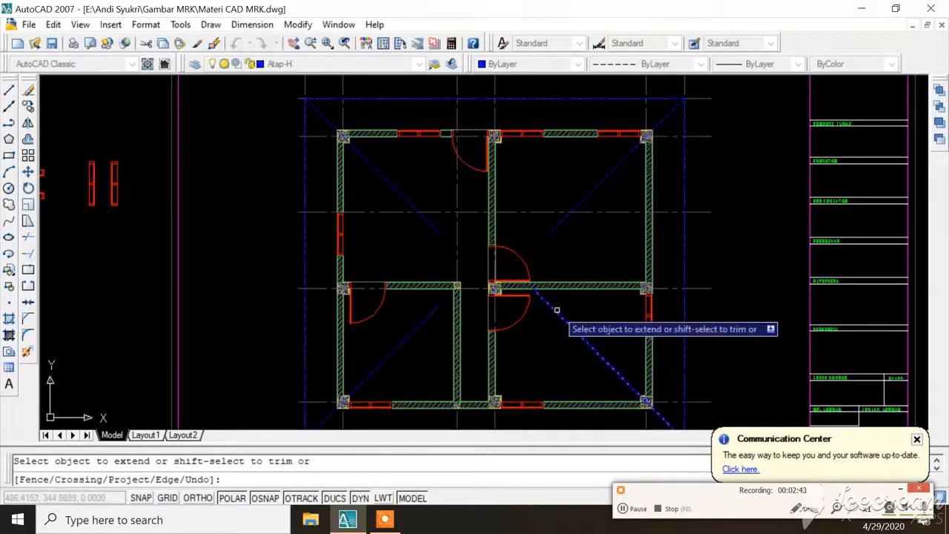
left_click(647, 316)
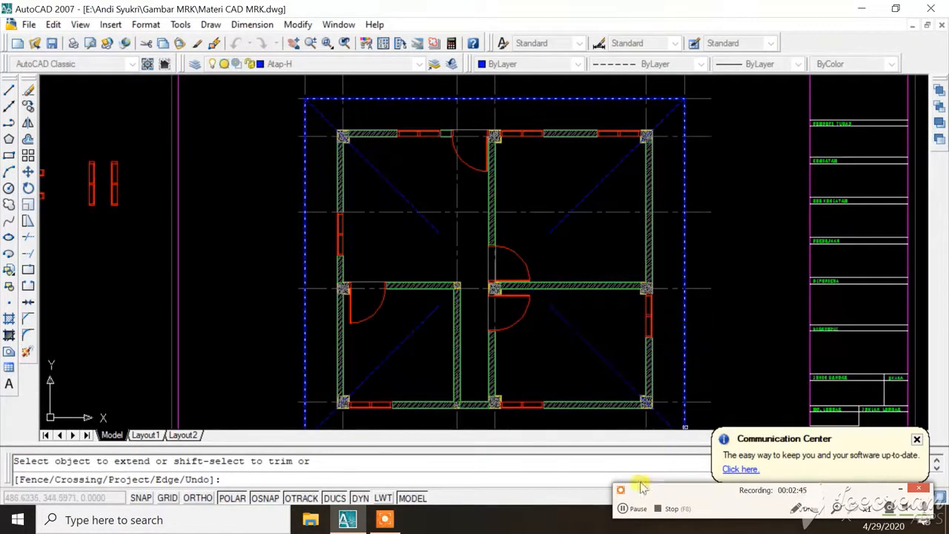
left_click(631, 511)
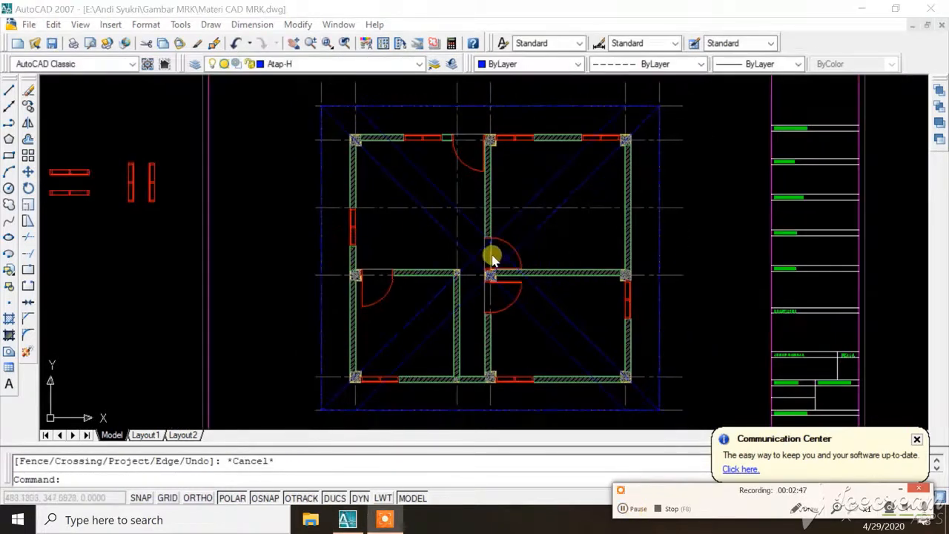
Trim the four diagonals past their left and right crossings, using the diagonals as cutting edges, so each side's pair meets at a point
scroll(493, 258, "up", 5)
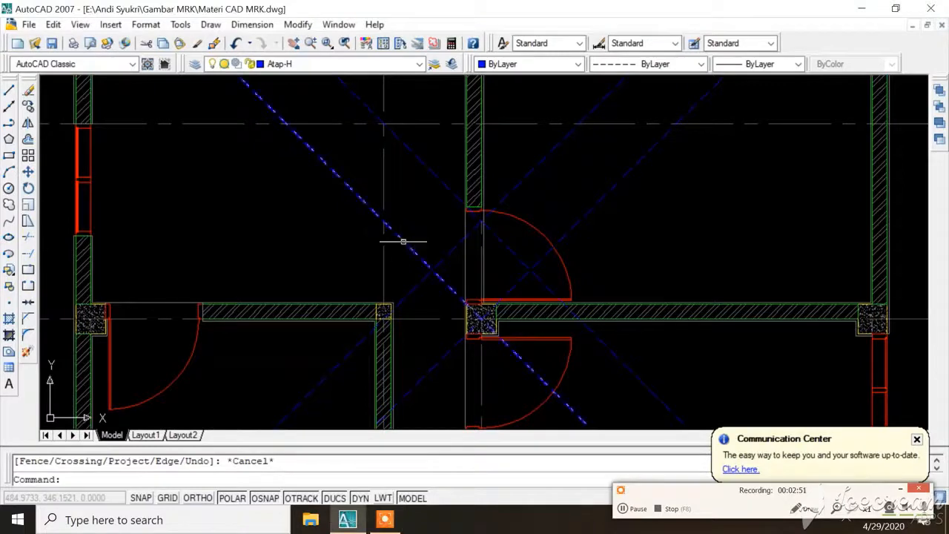
left_click(145, 232)
left_click(223, 224)
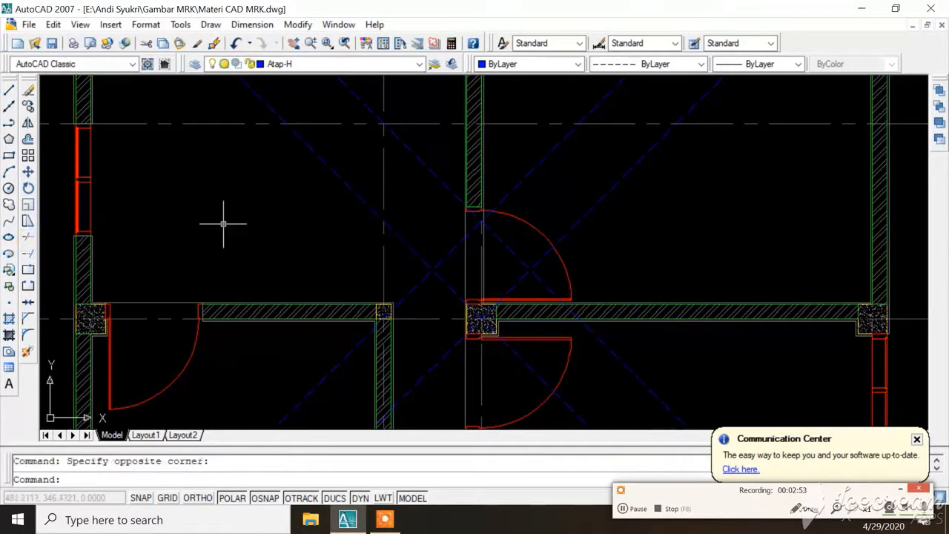
left_click(30, 234)
left_click(378, 186)
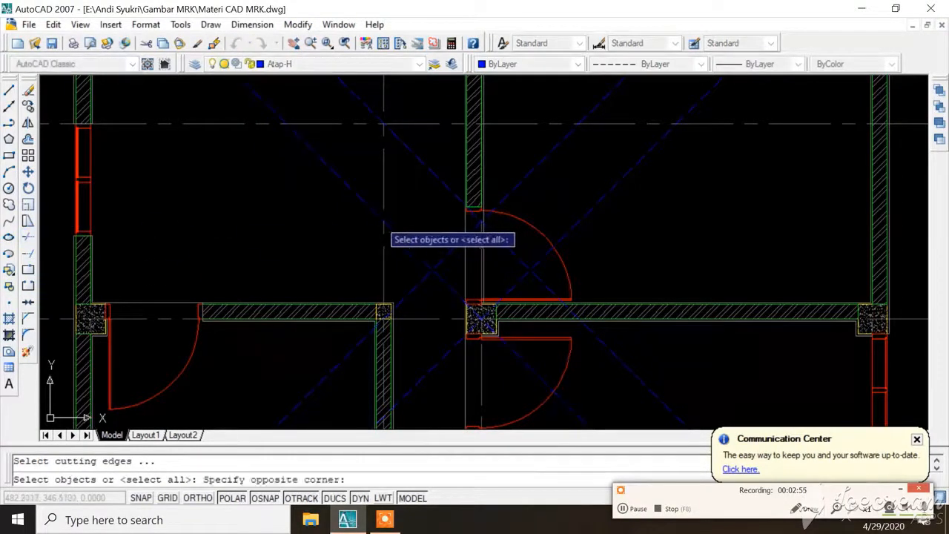
left_click(406, 238)
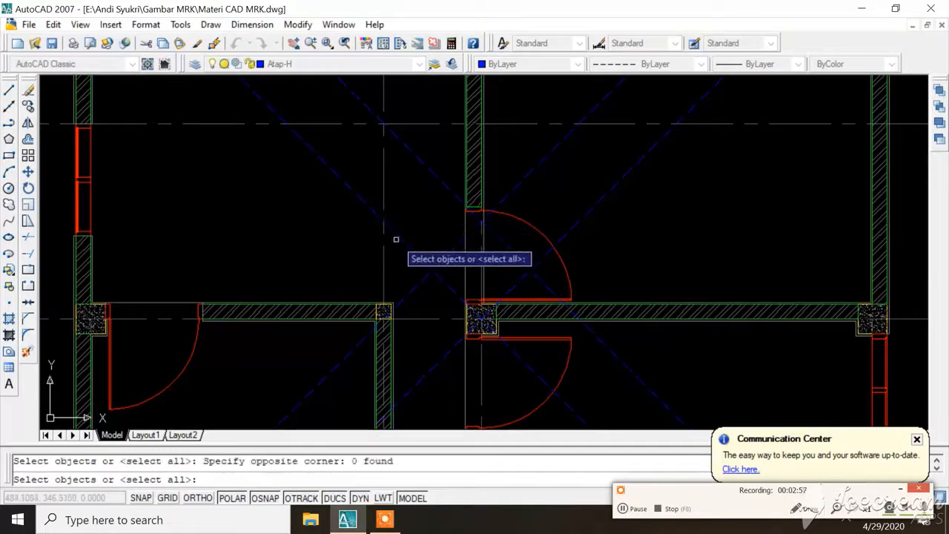
left_click(401, 239)
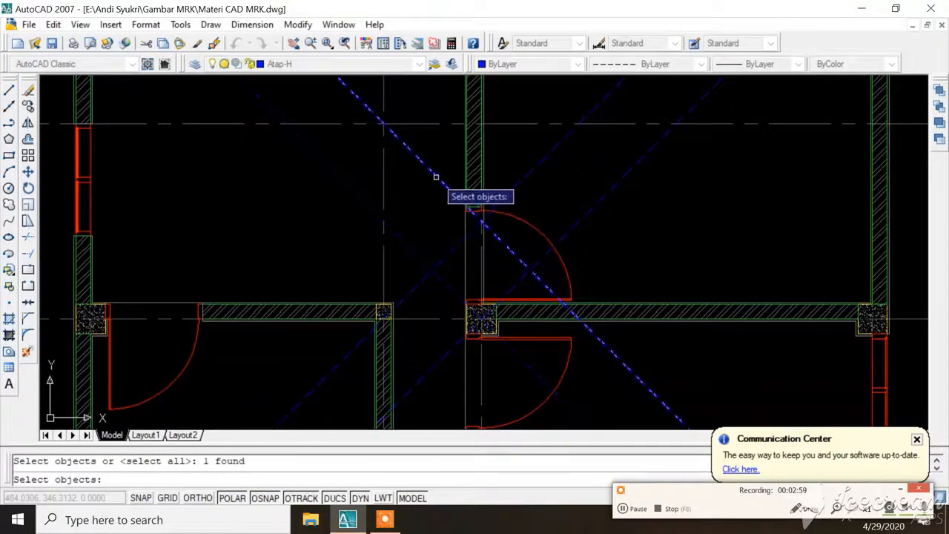
left_click(514, 186)
left_click(515, 187)
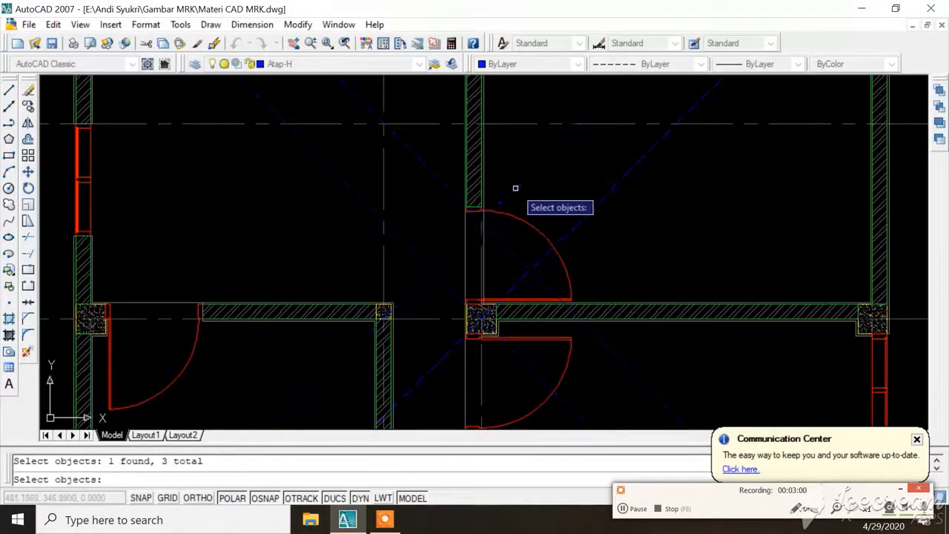
left_click(575, 227)
key("Return")
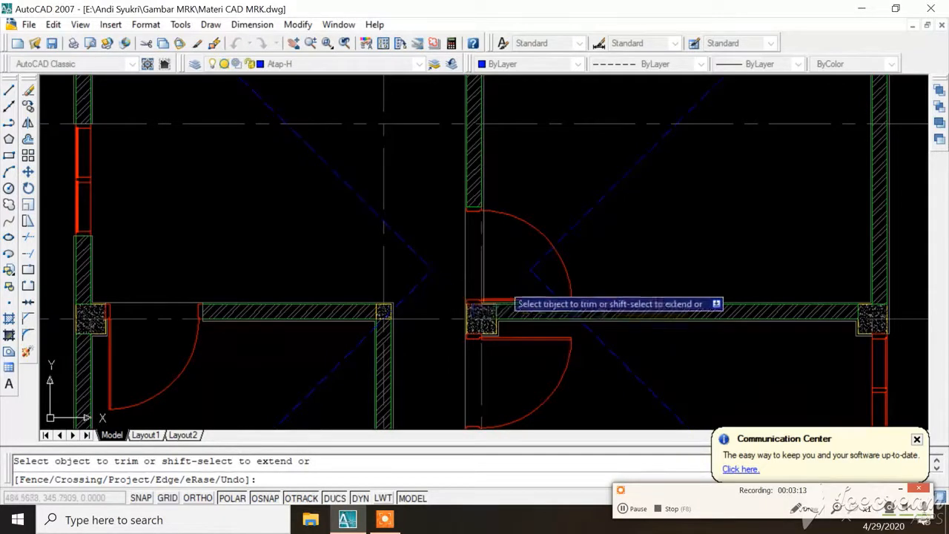
scroll(504, 293, "down", 4)
key("Escape")
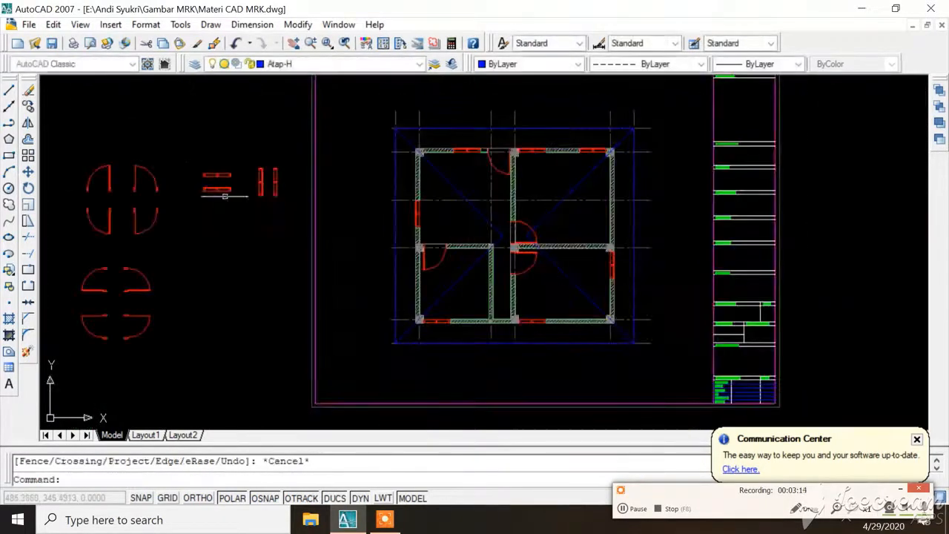
Draw the horizontal ridge line between the two points where the left and right diagonal pairs meet
left_click(9, 89)
scroll(604, 287, "up", 5)
left_click(330, 162)
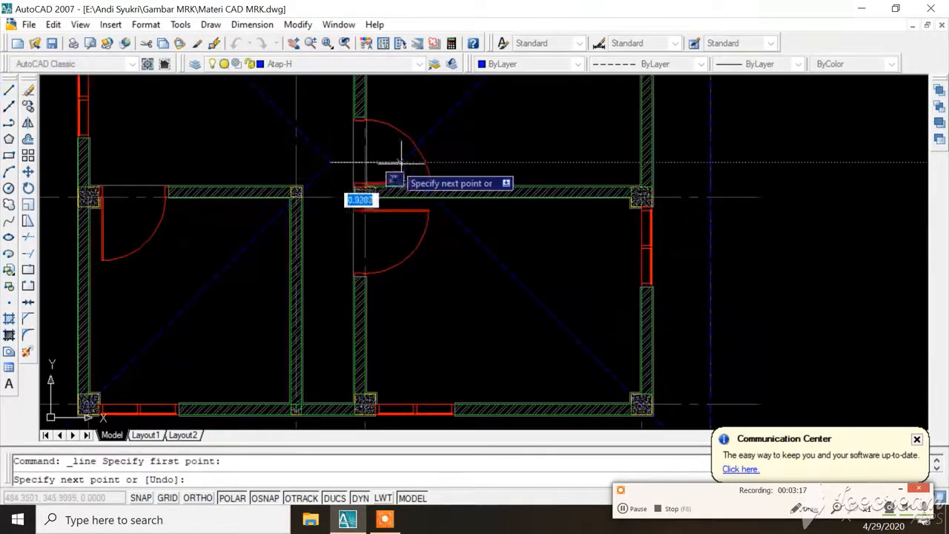
left_click(399, 162)
key("Return")
scroll(536, 215, "down", 5)
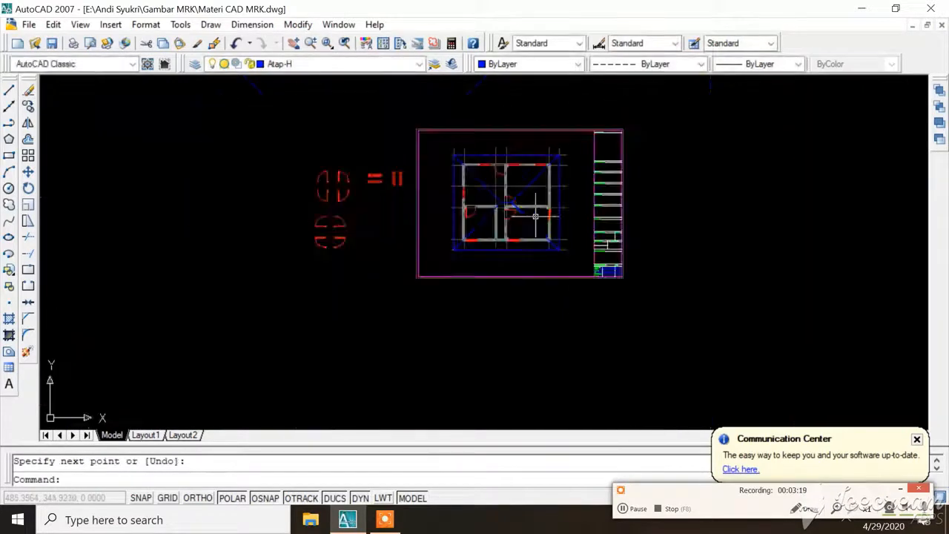
scroll(536, 216, "up", 3)
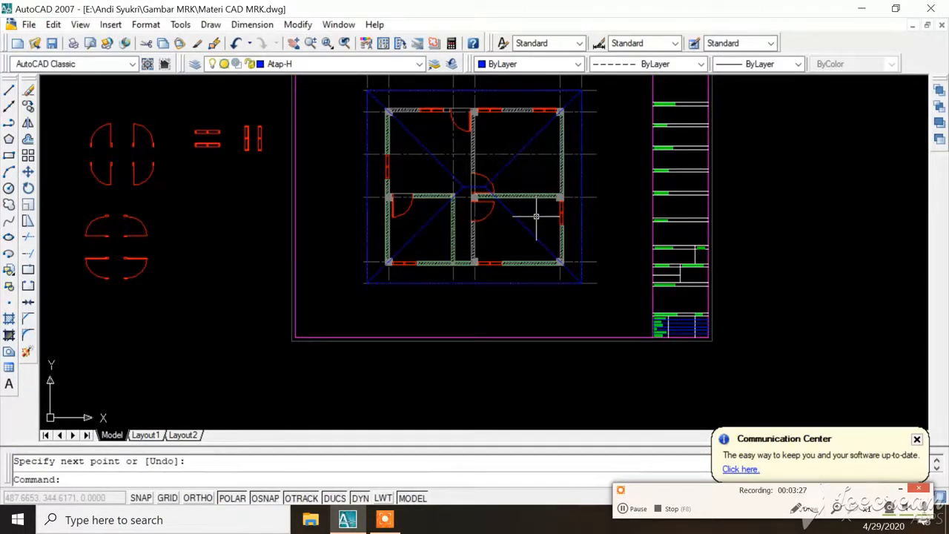
scroll(467, 260, "up", 3)
scroll(492, 324, "down", 4)
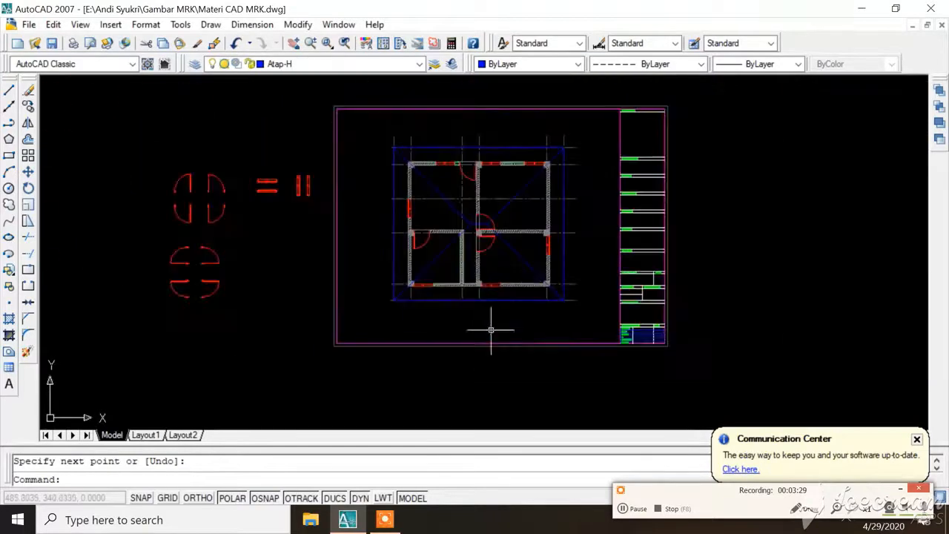
scroll(492, 327, "up", 3)
scroll(551, 204, "down", 4)
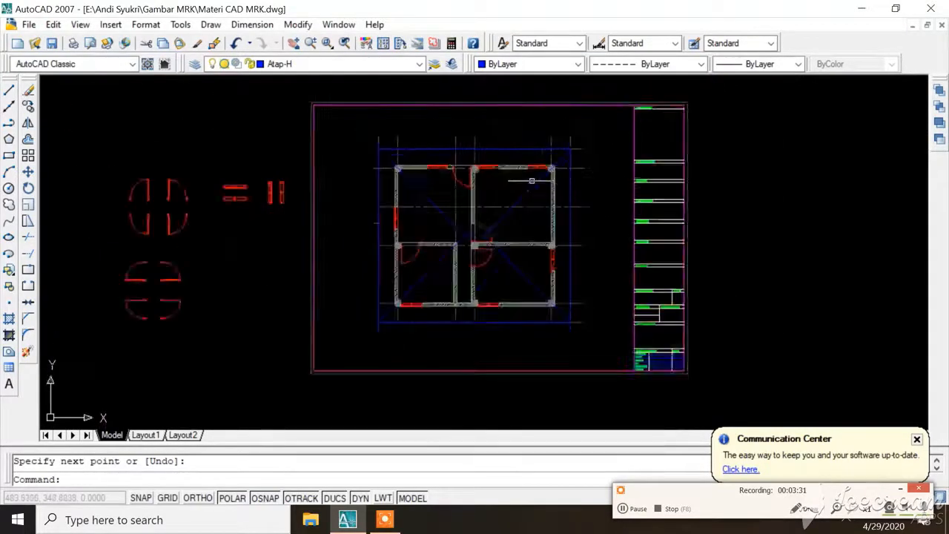
scroll(475, 174, "up", 3)
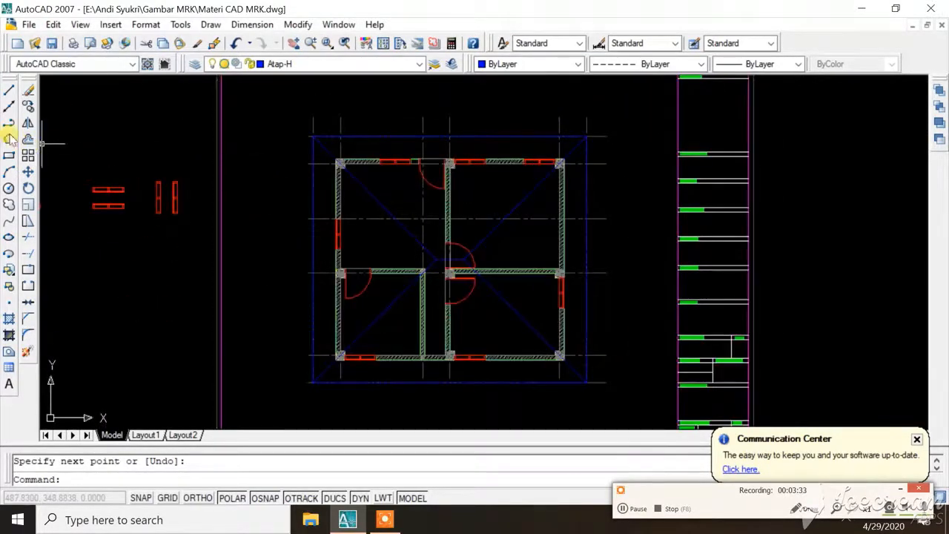
Make O the current layer
left_click(336, 65)
scroll(336, 151, "up", 1)
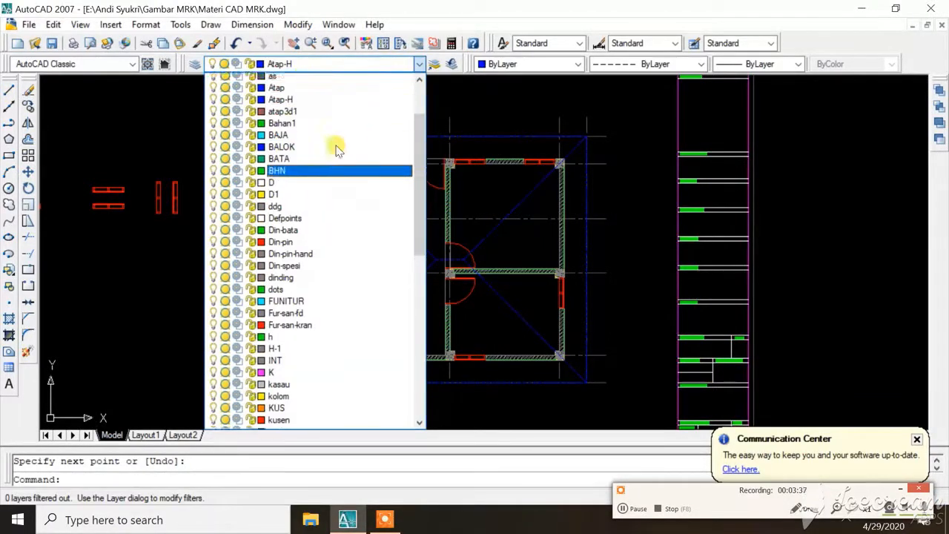
scroll(336, 148, "up", 3)
scroll(333, 104, "down", 12)
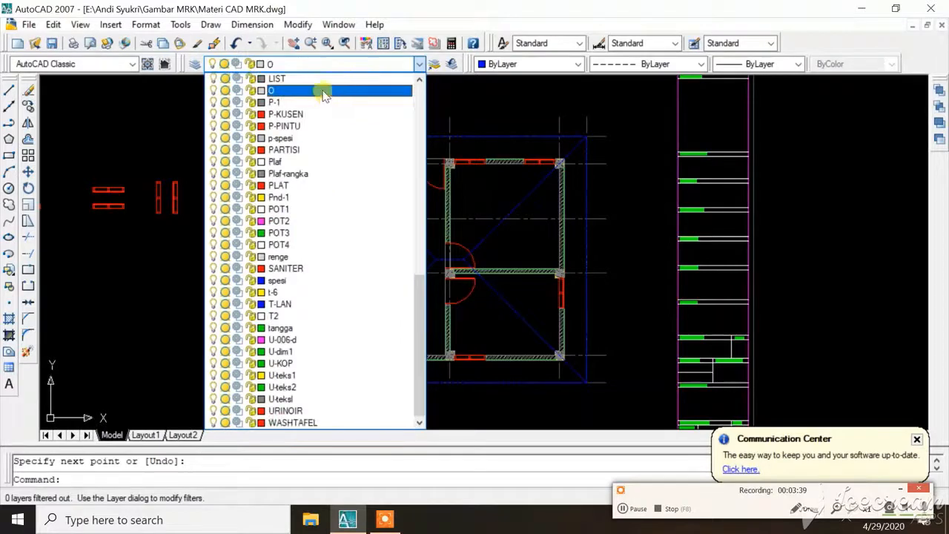
left_click(324, 91)
Draw a horizontal line below the roof outline, extending slightly past both of its sides, undoing the first misplaced endpoint
left_click(7, 93)
scroll(328, 297, "up", 3)
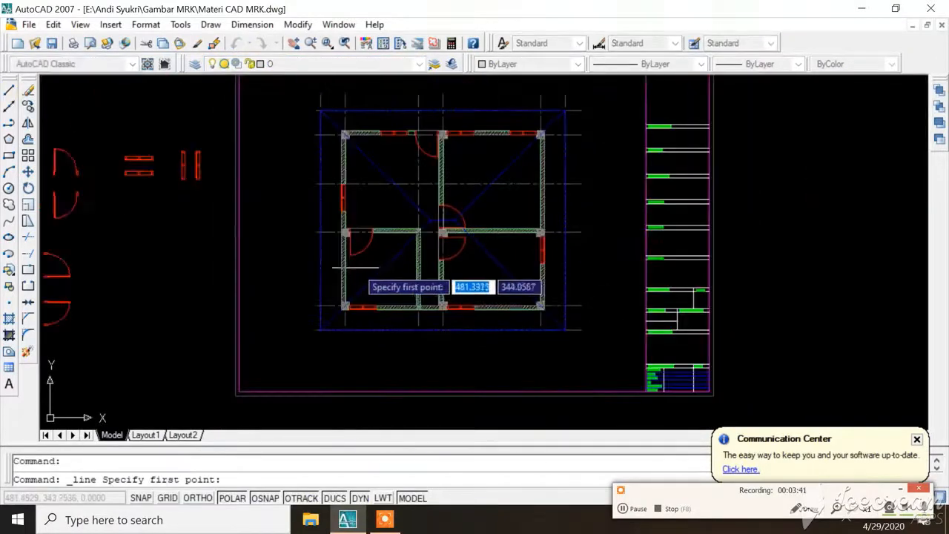
left_click(298, 343)
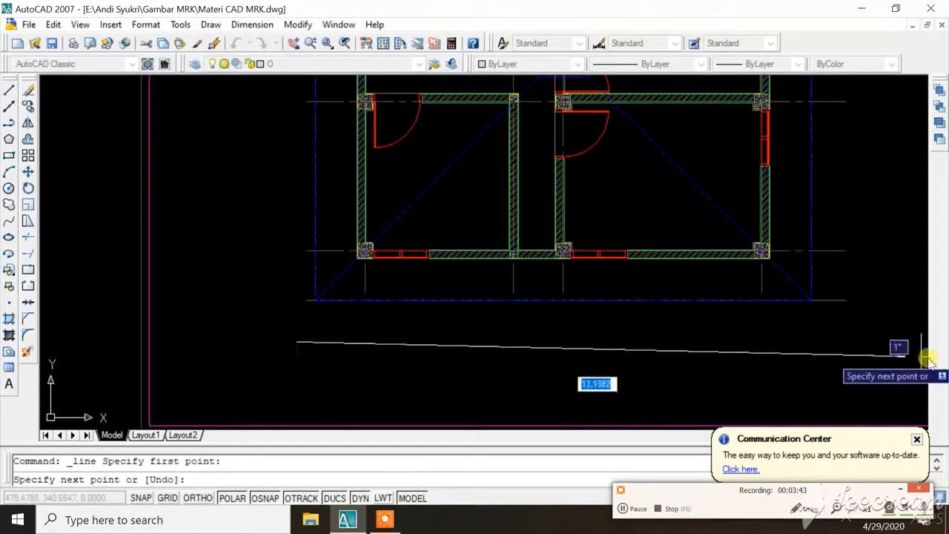
left_click(858, 331)
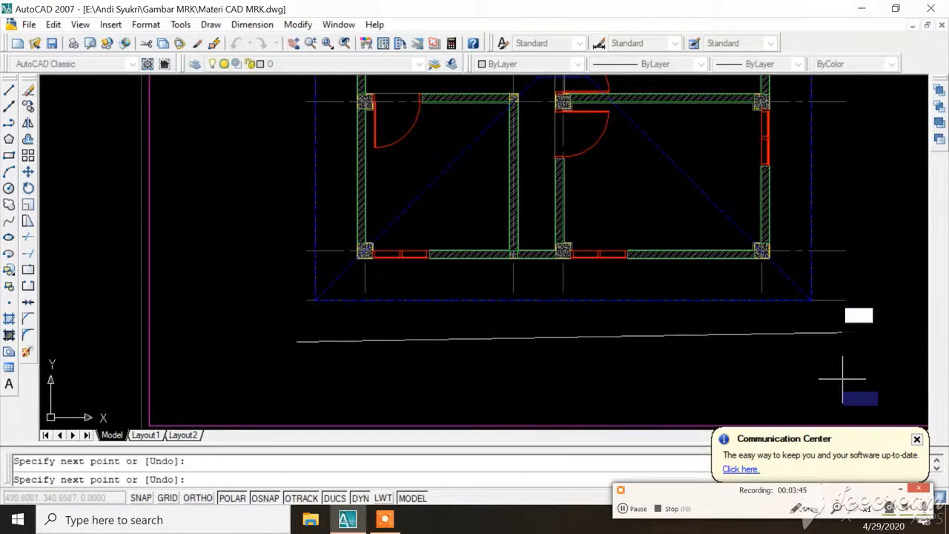
key("ctrl+z")
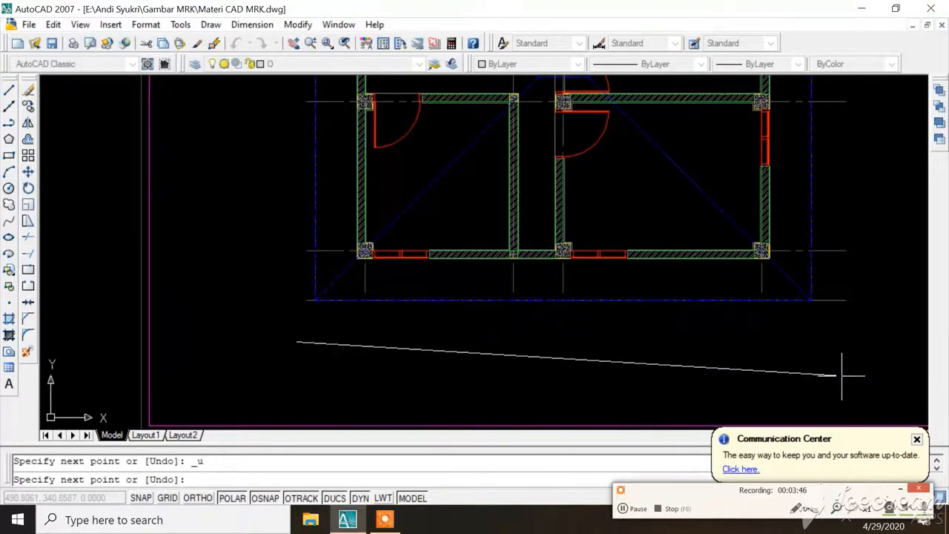
left_click(876, 342)
key("Return")
Draw a vertical line beside the roof outline's left edge, extending slightly past its upper and lower edges
scroll(521, 330, "down", 5)
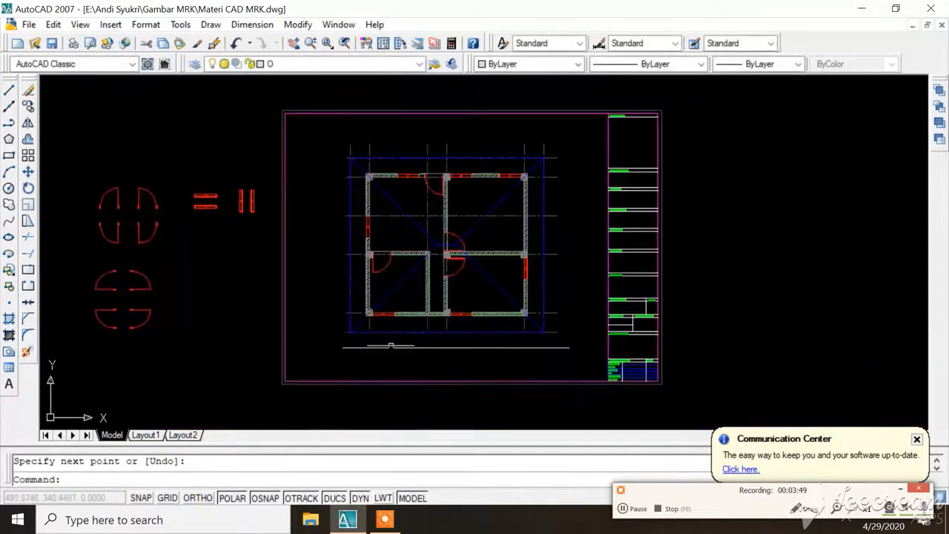
scroll(535, 244, "up", 2)
key("Return")
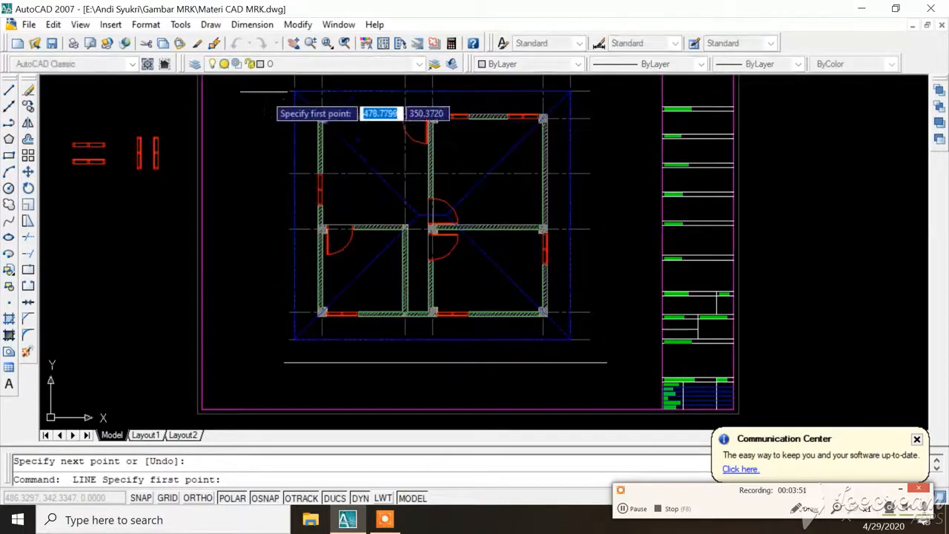
scroll(307, 231, "down", 3)
left_click(301, 188)
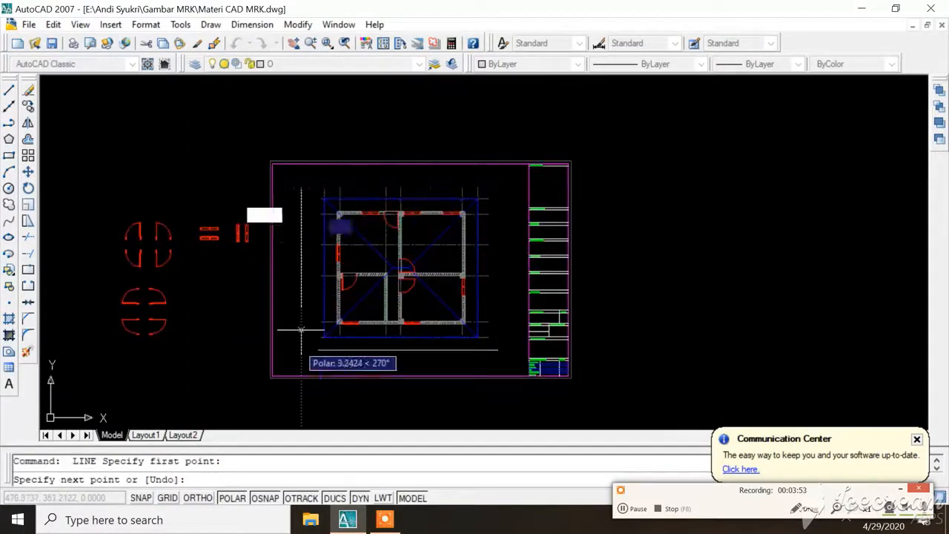
left_click(301, 357)
key("Return")
Extend the lower ends of the vertical grid lines down to the horizontal line, using both new lines as boundary edges
scroll(478, 286, "up", 3)
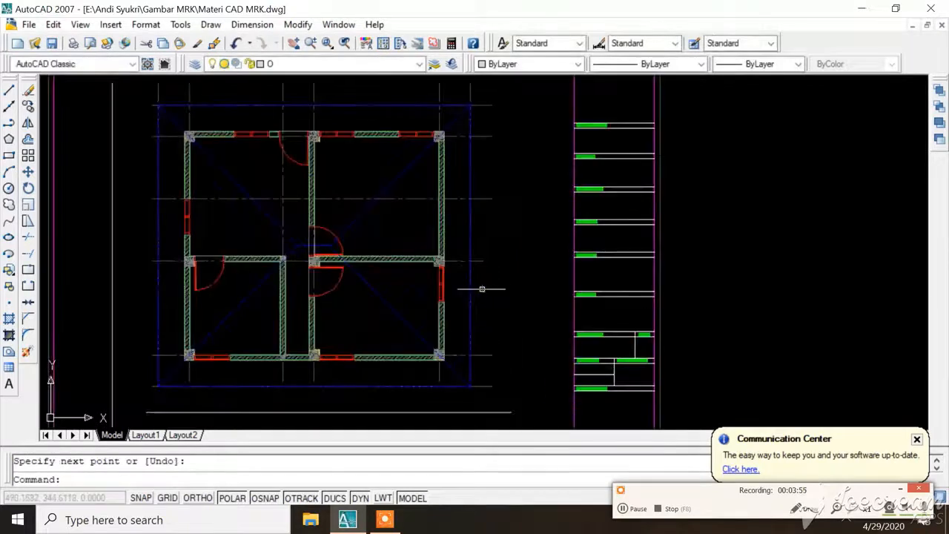
scroll(469, 284, "down", 2)
left_click(27, 257)
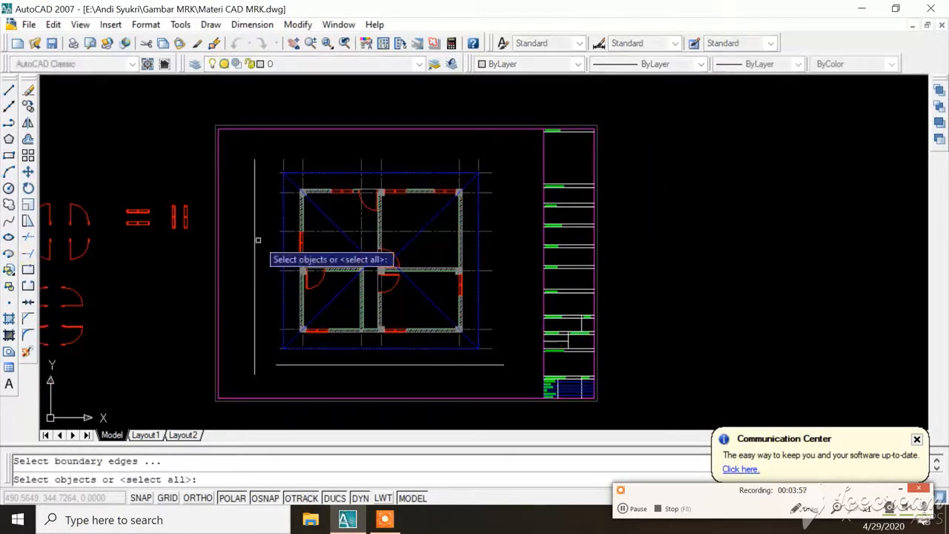
left_click(255, 240)
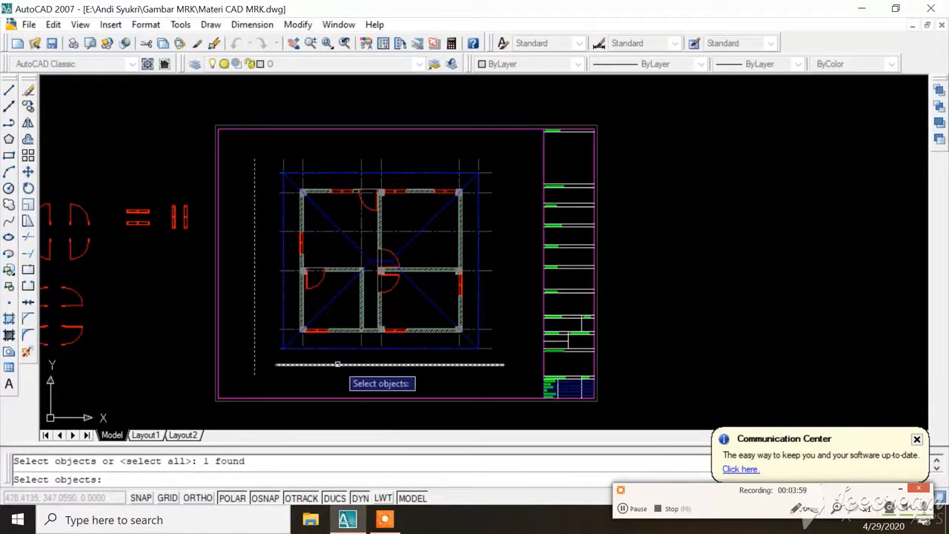
key("Return")
scroll(333, 356, "up", 3)
left_click(298, 338)
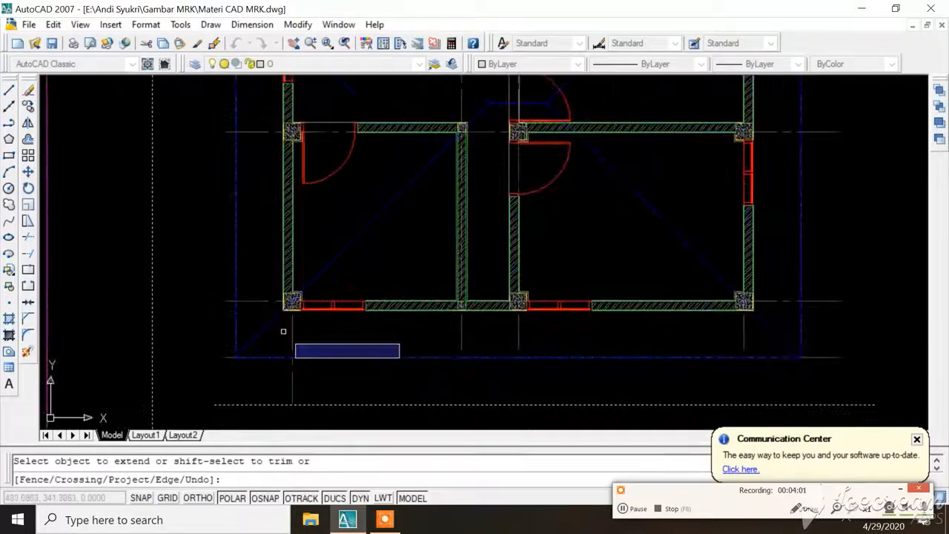
left_click(284, 331)
left_click(545, 332)
left_click(440, 333)
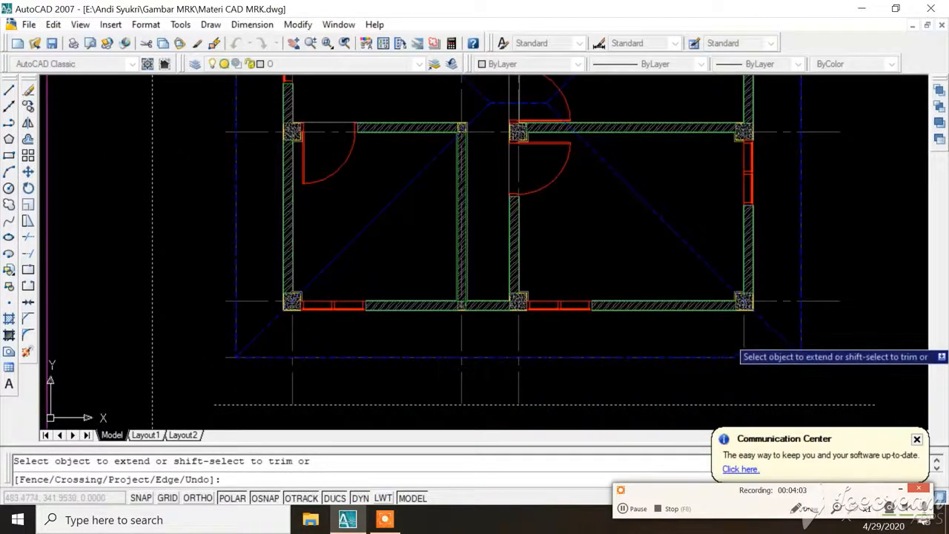
left_click(756, 342)
left_click(708, 330)
Extend the left ends of the horizontal grid lines out to the vertical boundary line, and end the command
scroll(639, 362, "down", 2)
scroll(373, 308, "up", 3)
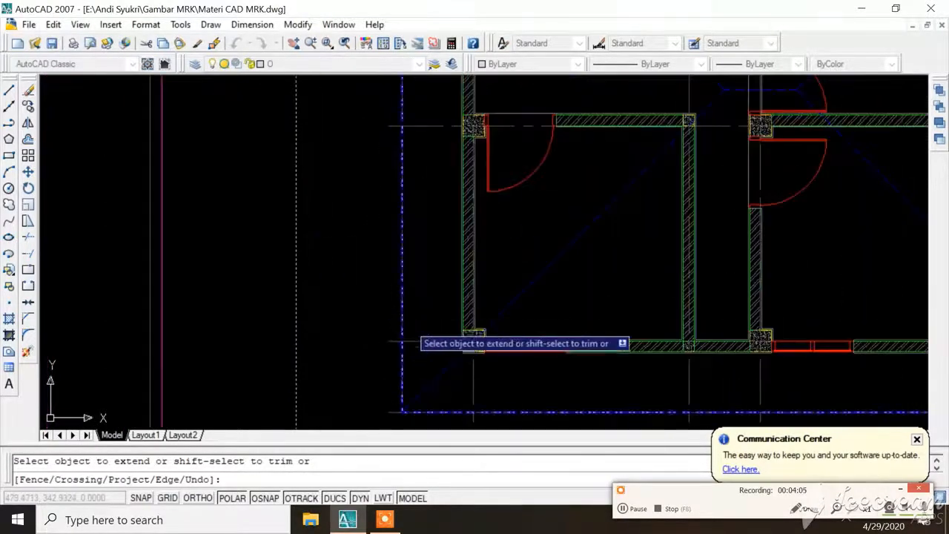
left_click(429, 352)
scroll(419, 304, "down", 3)
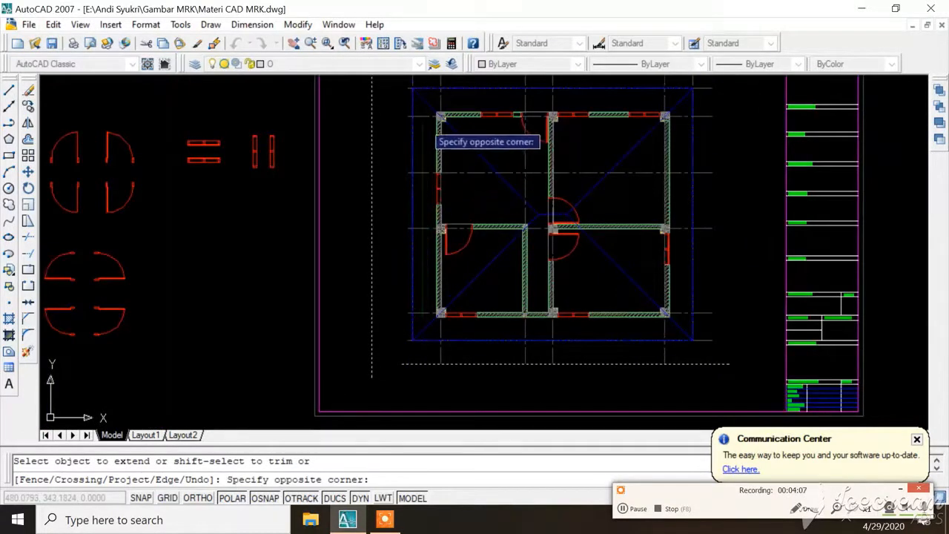
left_click(424, 112)
scroll(439, 233, "down", 3)
key("Escape")
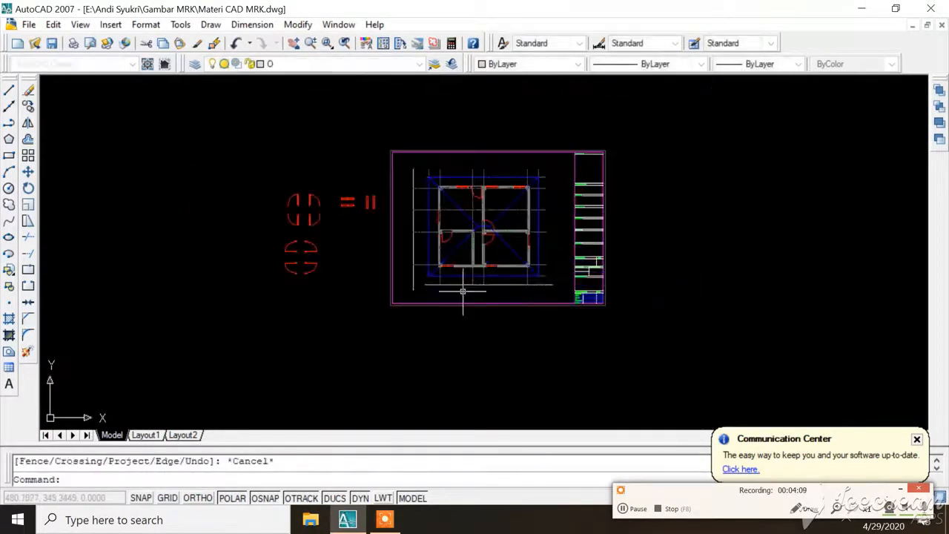
Delete the horizontal and vertical boundary lines below and to the left of the roof outline
key("Delete")
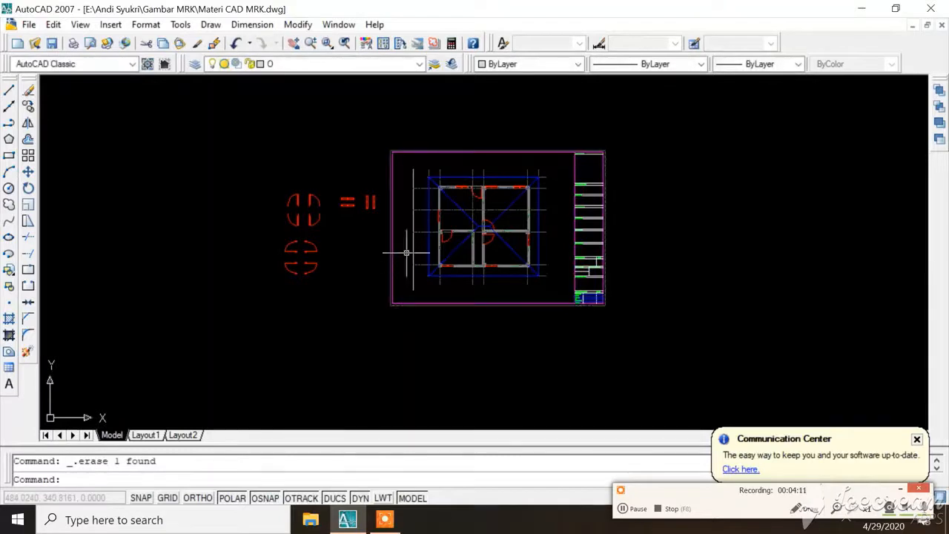
key("Delete")
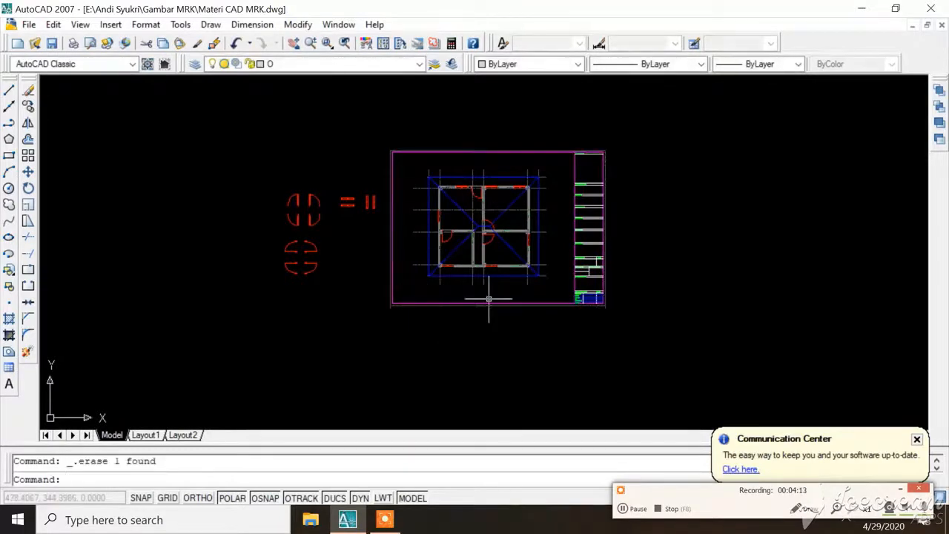
scroll(489, 299, "up", 1)
scroll(521, 215, "up", 2)
scroll(508, 281, "down", 2)
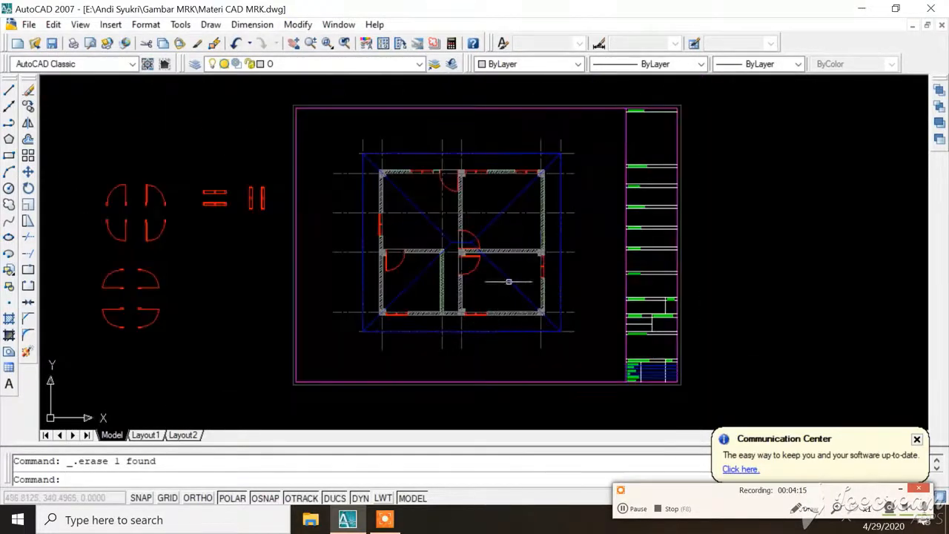
Set the current text style to pp and the current dimension style to 1
left_click(580, 44)
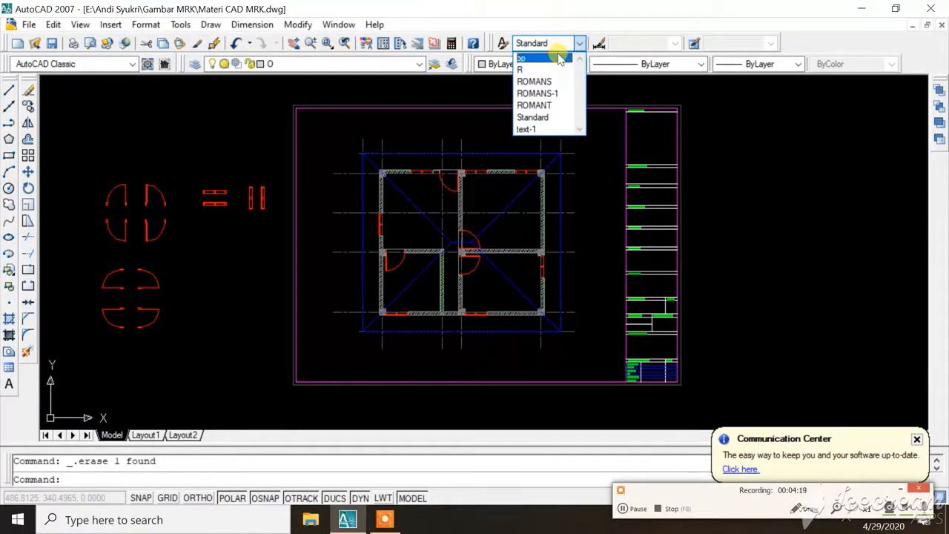
left_click(553, 58)
left_click(677, 44)
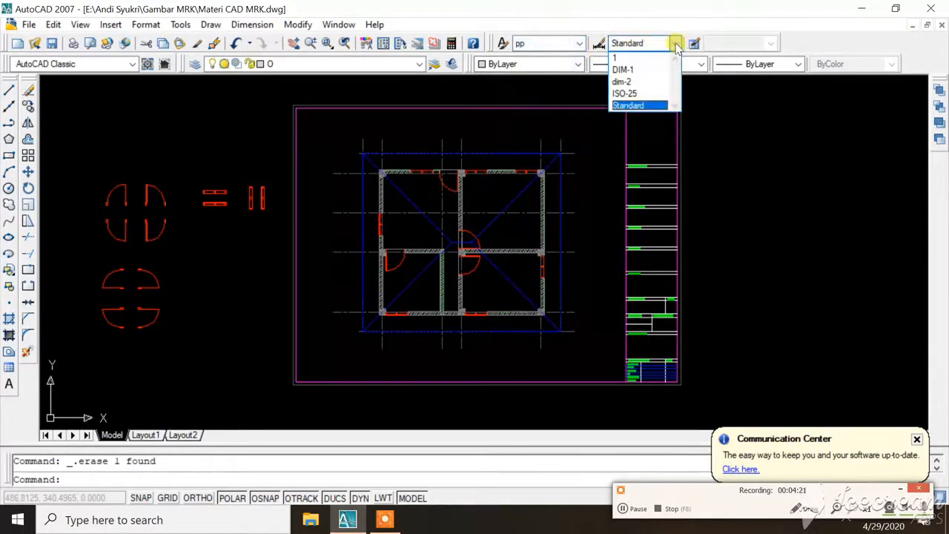
left_click(642, 57)
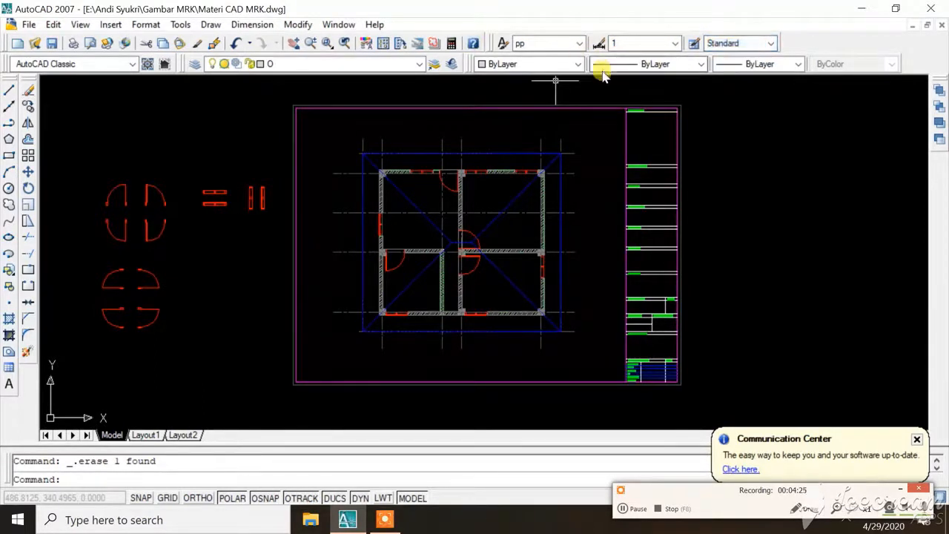
Leave the object colour at ByLayer and make U-teks1 the current layer
left_click(574, 64)
left_click(562, 79)
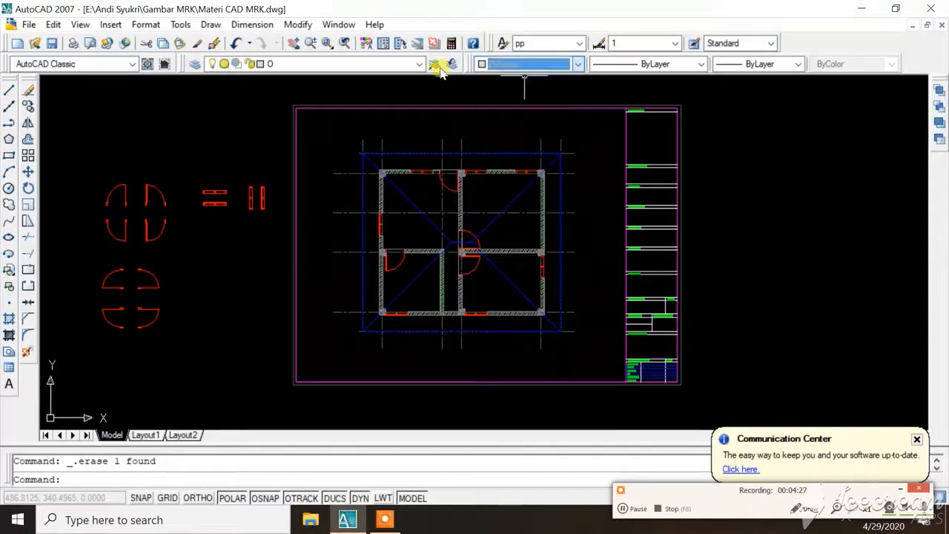
left_click(388, 67)
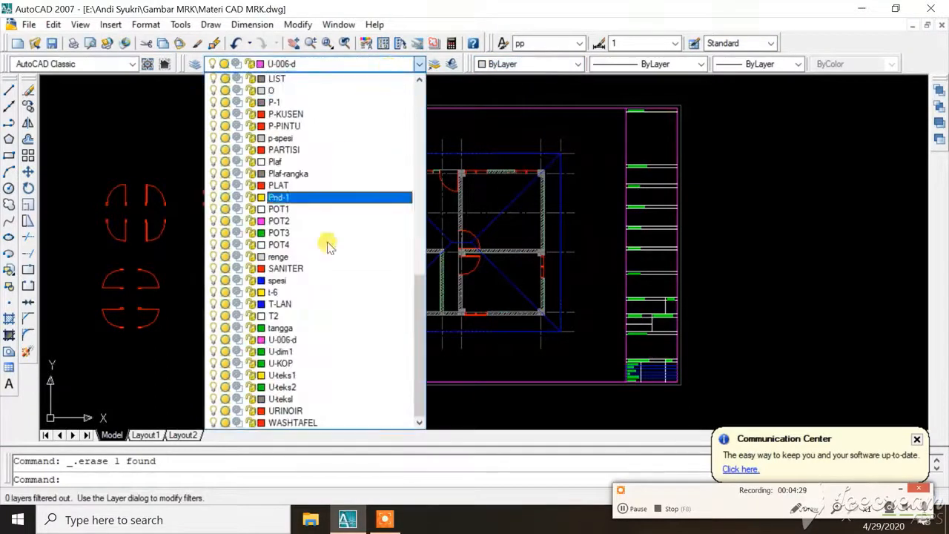
left_click(306, 376)
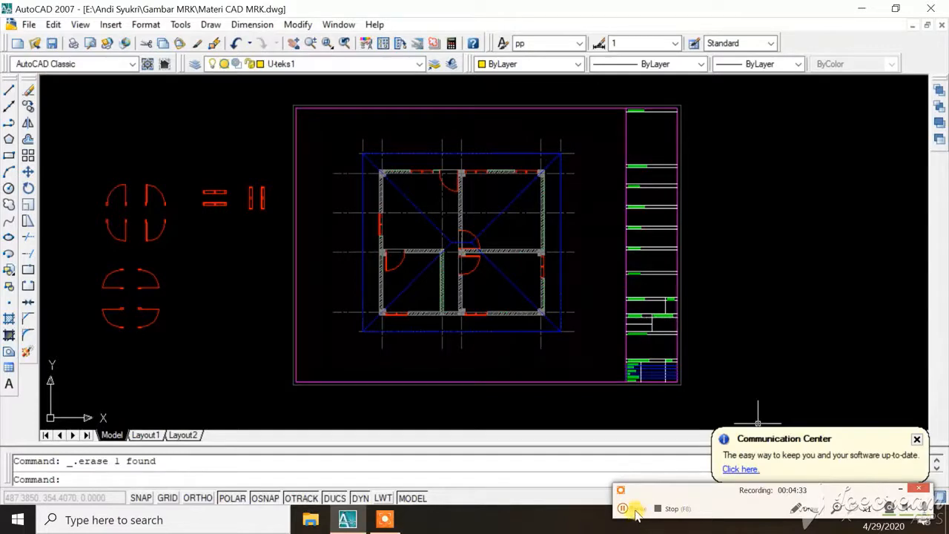
Add a vertical linear dimension between the first and second horizontal grid lines from the top, left of the roof outline
left_click(252, 25)
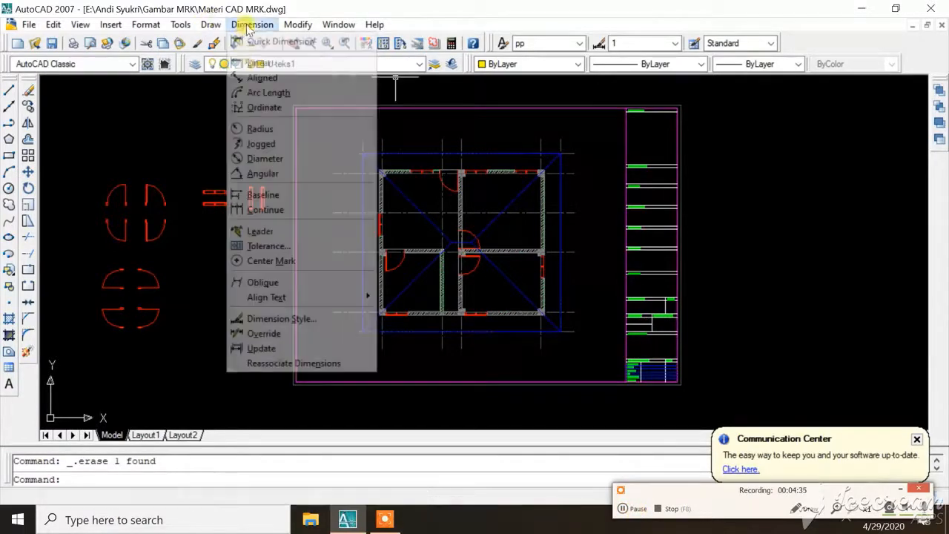
left_click(256, 61)
scroll(348, 129, "up", 3)
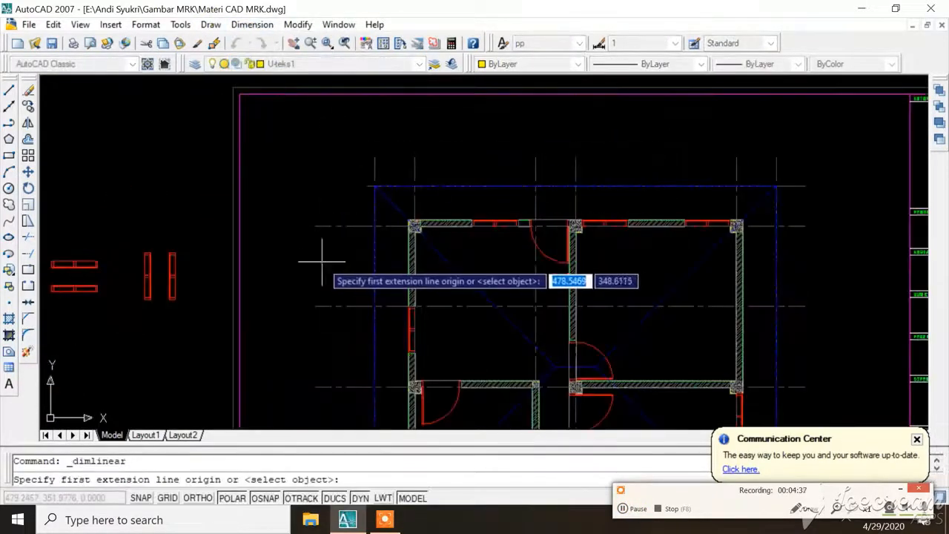
left_click(315, 226)
scroll(341, 197, "down", 3)
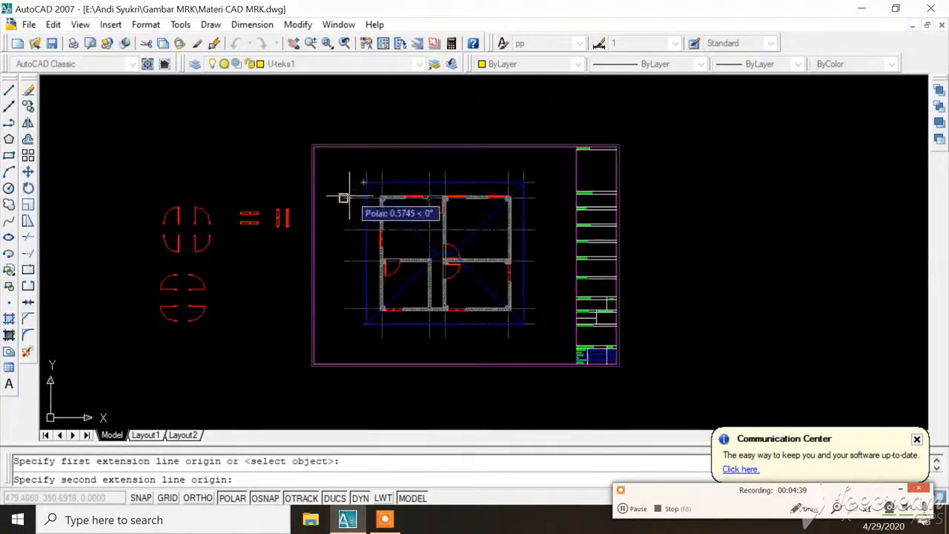
scroll(344, 233, "up", 2)
left_click(343, 234)
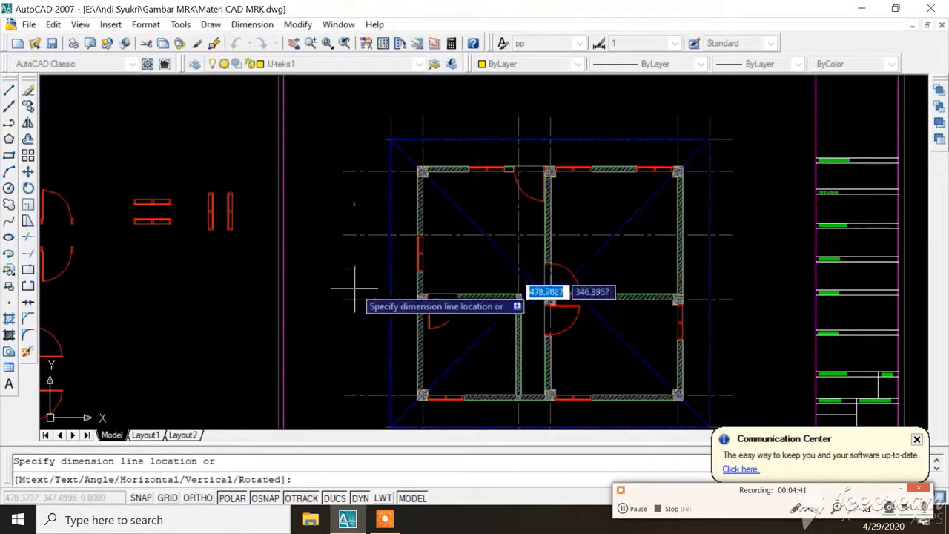
scroll(354, 245, "up", 3)
left_click(370, 218)
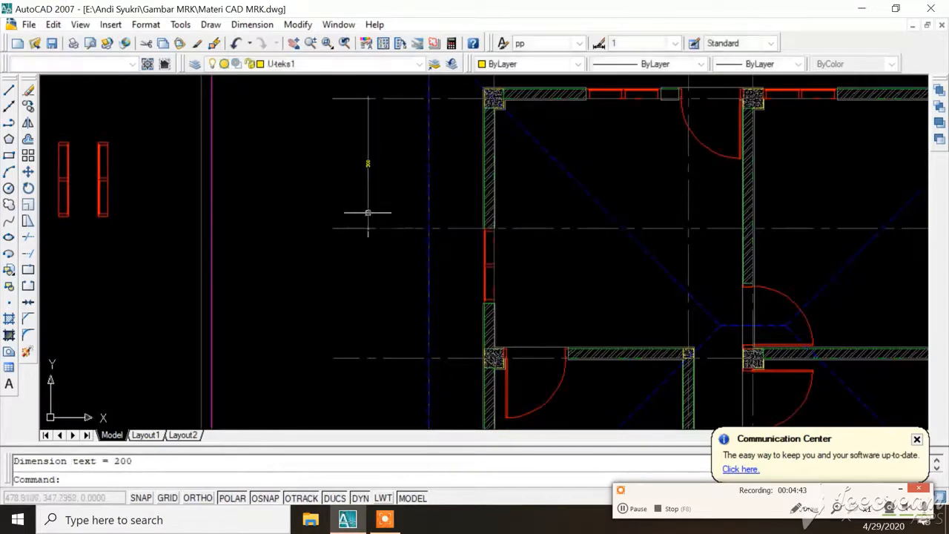
scroll(360, 164, "up", 4)
left_click(244, 25)
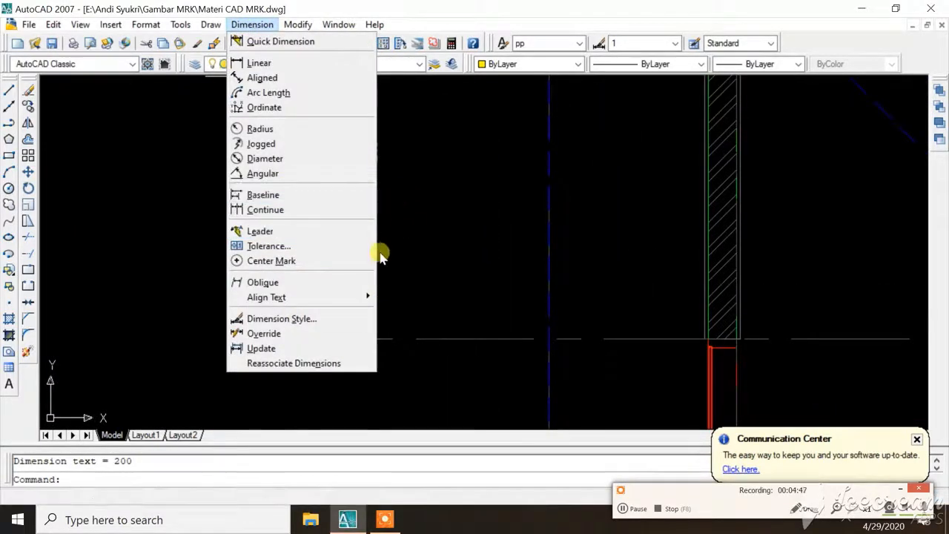
left_click(444, 242)
scroll(416, 282, "down", 5)
key("Escape")
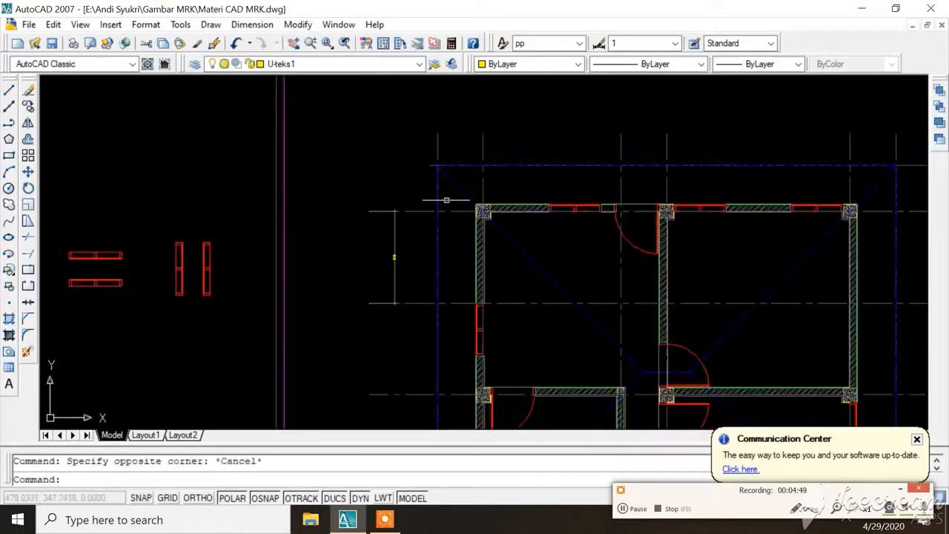
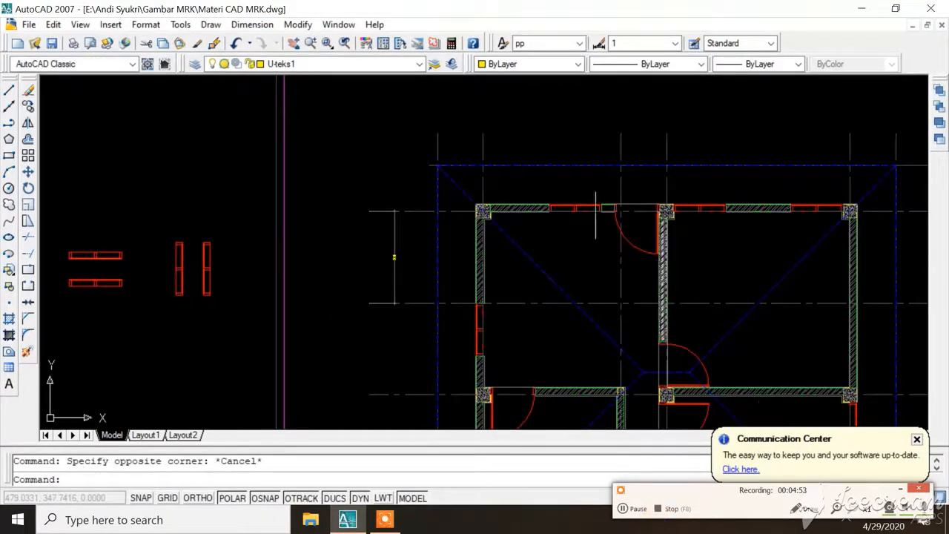
scroll(595, 212, "down", 4)
scroll(520, 219, "up", 5)
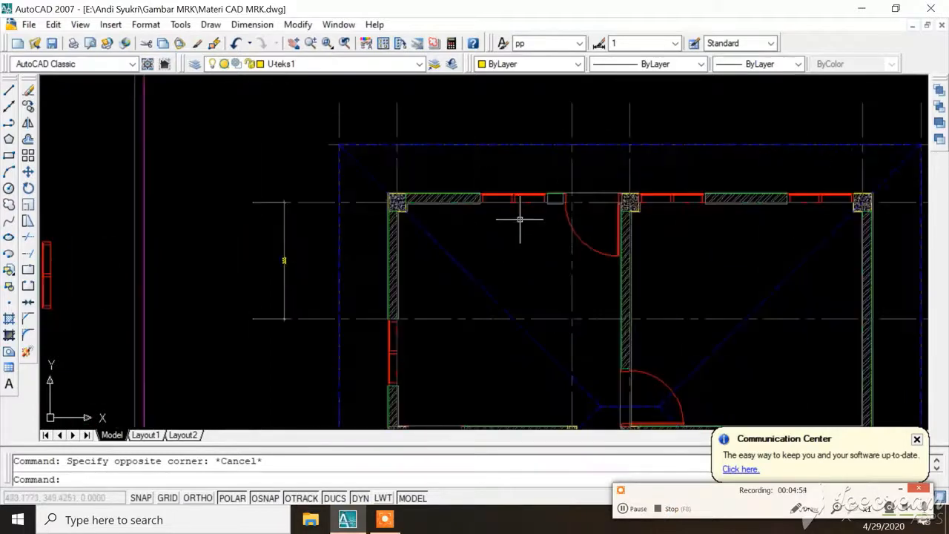
Add a linear dimension between the second and third horizontal grid lines, left of the roof outline
left_click(251, 25)
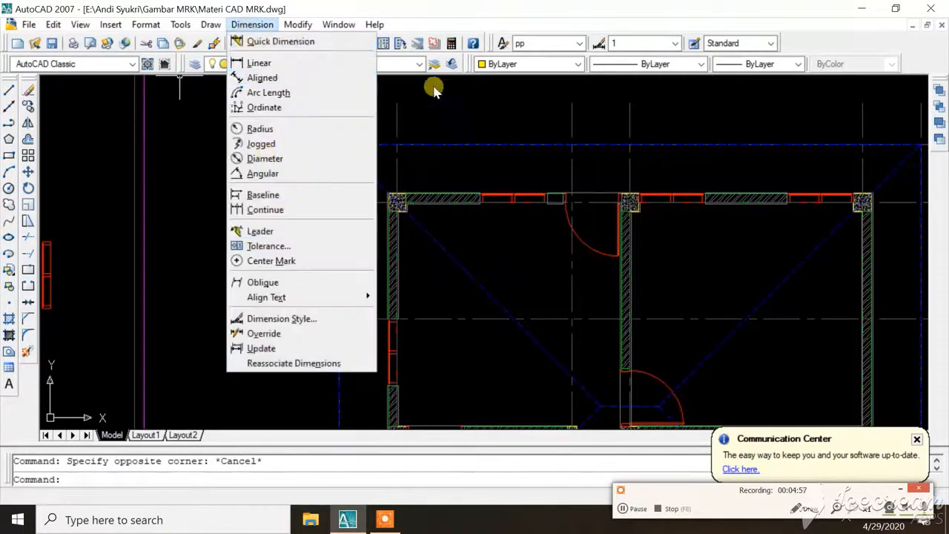
left_click(270, 66)
scroll(267, 171, "down", 3)
scroll(267, 171, "up", 2)
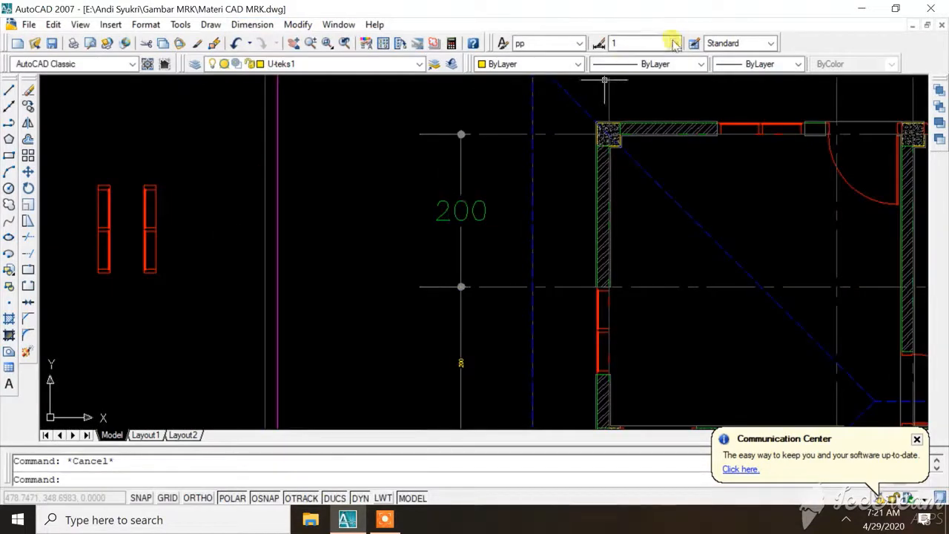
Make DIM-1 the current dimension style and delete the small-text dimension between the second and third horizontal grid lines
left_click(674, 44)
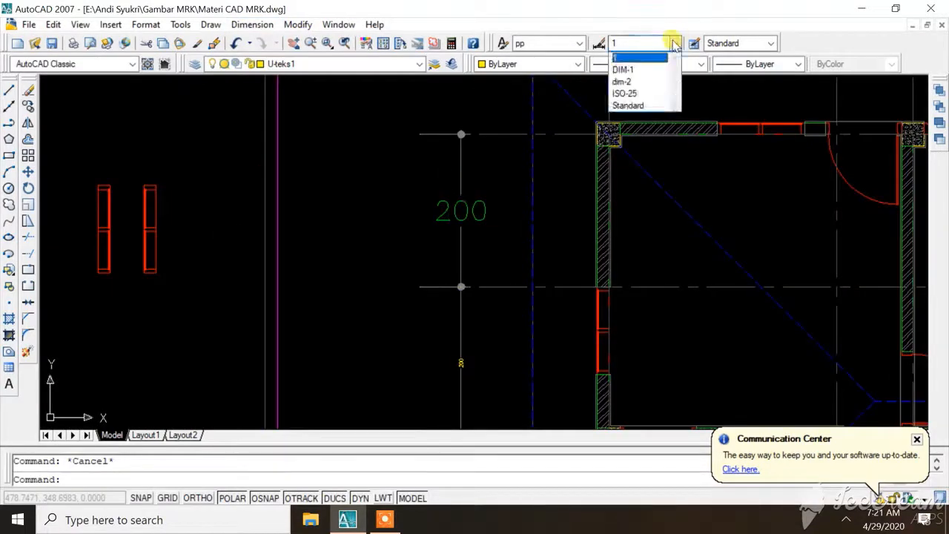
left_click(656, 70)
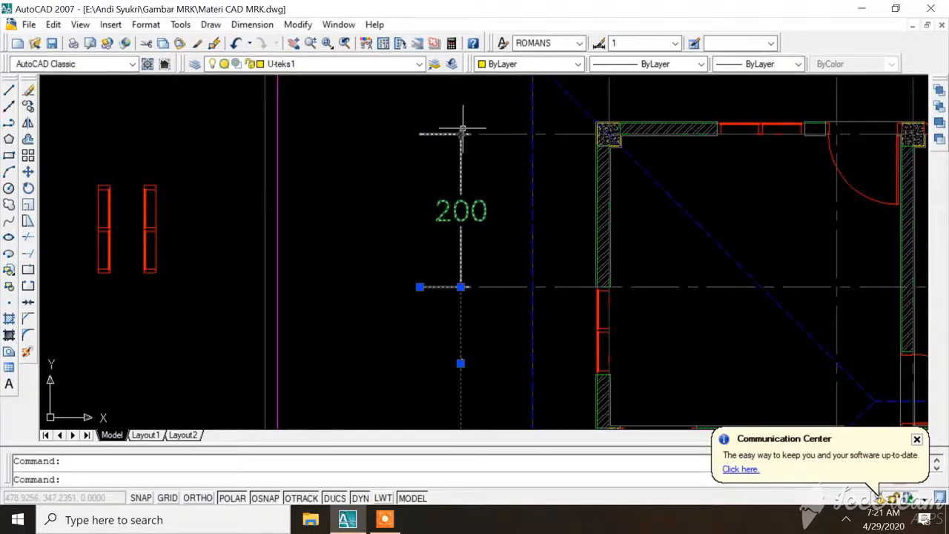
key("Delete")
Add a linear dimension between the second and third horizontal grid lines, in line with the dimension above it
left_click(252, 24)
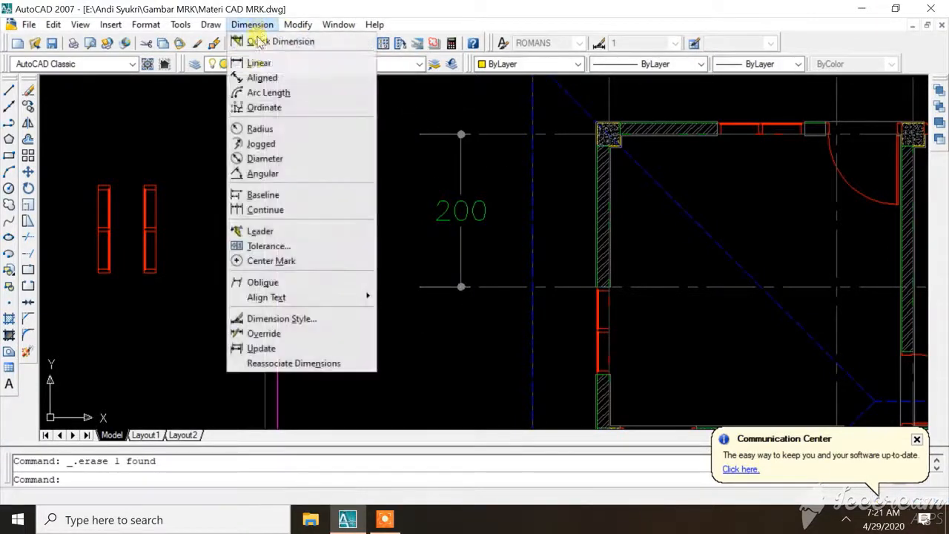
left_click(254, 59)
scroll(407, 167, "down", 5)
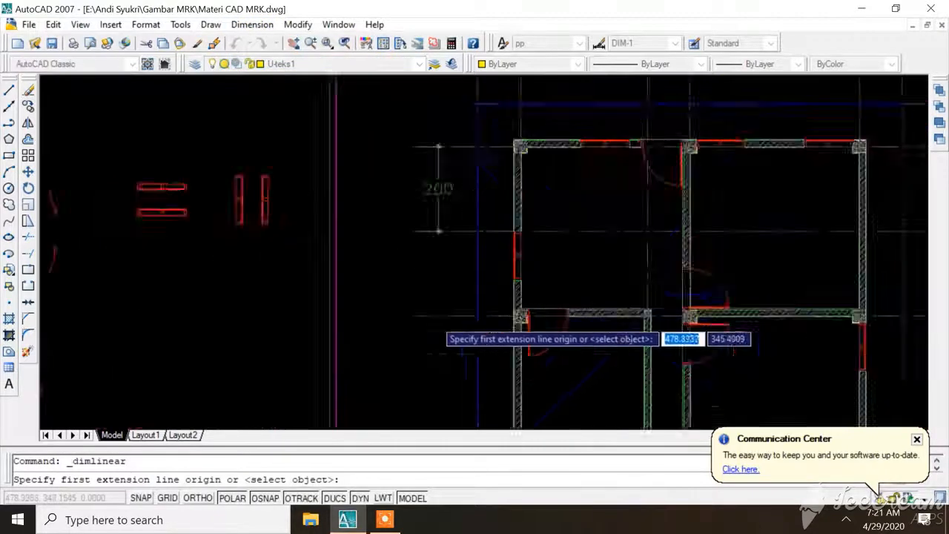
scroll(433, 319, "up", 3)
left_click(407, 195)
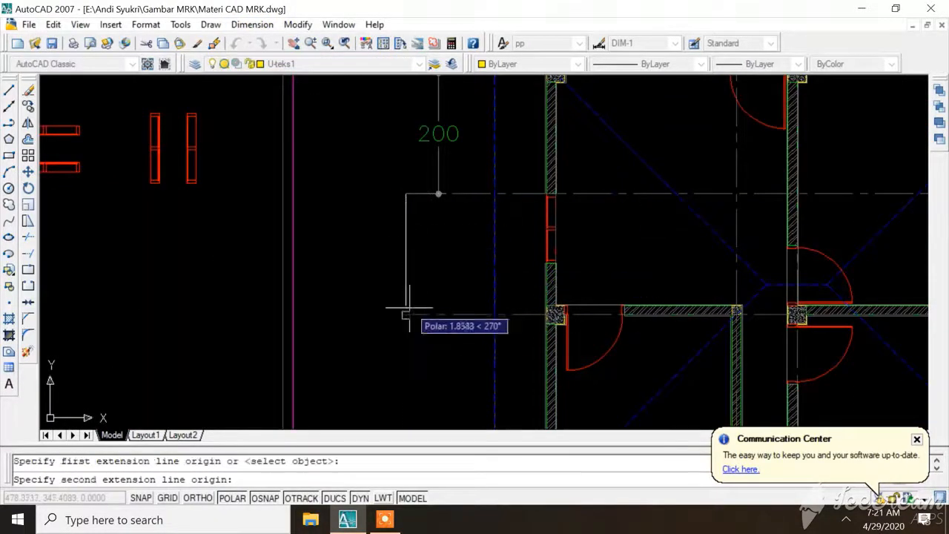
left_click(405, 314)
left_click(438, 195)
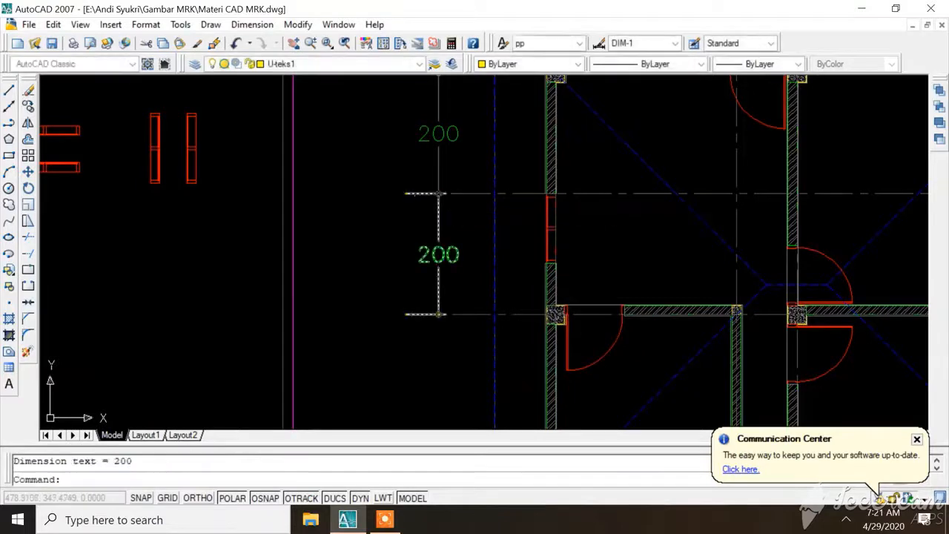
Delete the old small-text overall width dimension above the roof outline
scroll(438, 195, "down", 4)
scroll(509, 144, "up", 3)
scroll(538, 146, "down", 1)
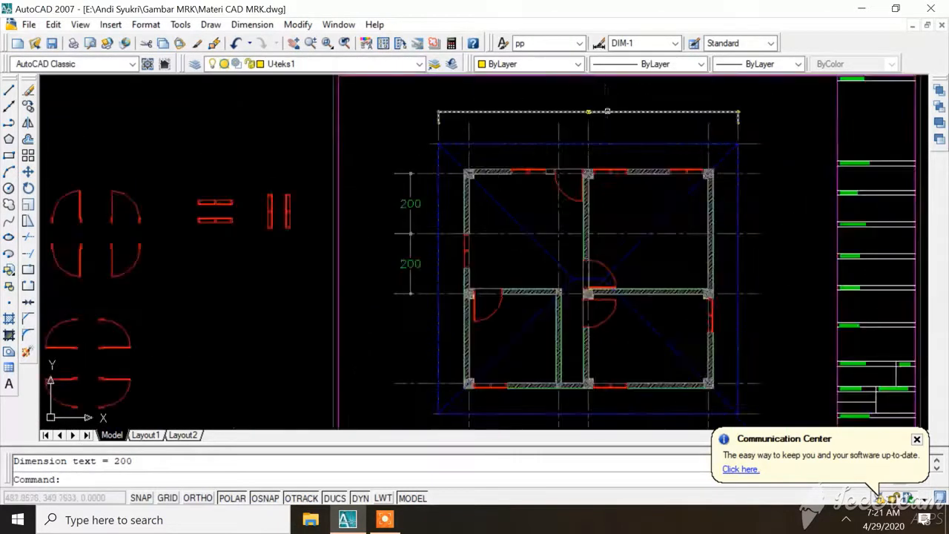
key("Delete")
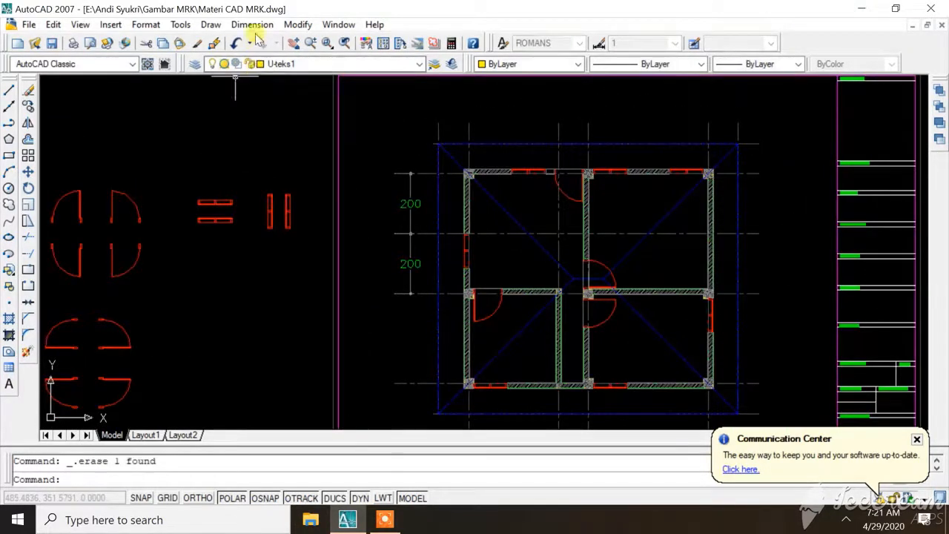
Add a linear dimension across the full width of the roof outline, placed above the plan
left_click(252, 25)
left_click(263, 62)
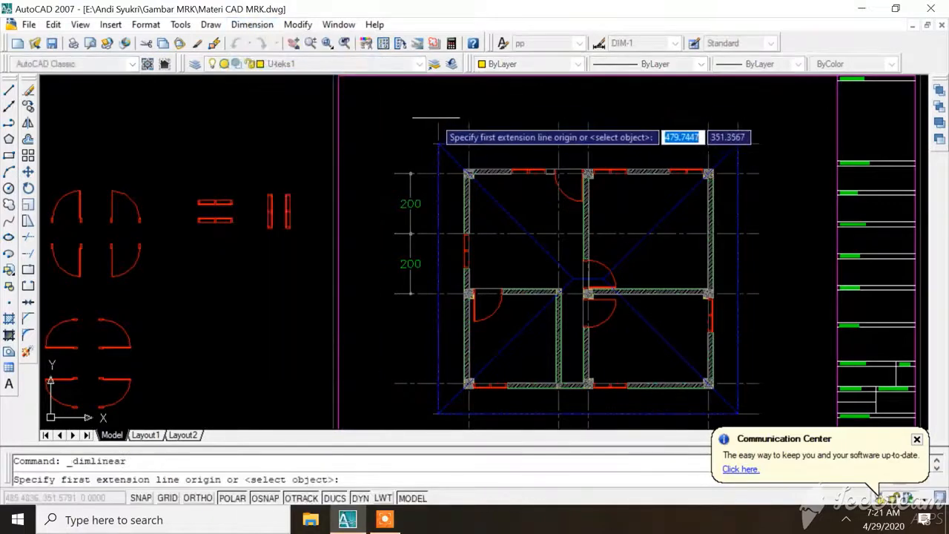
left_click(436, 117)
left_click(738, 119)
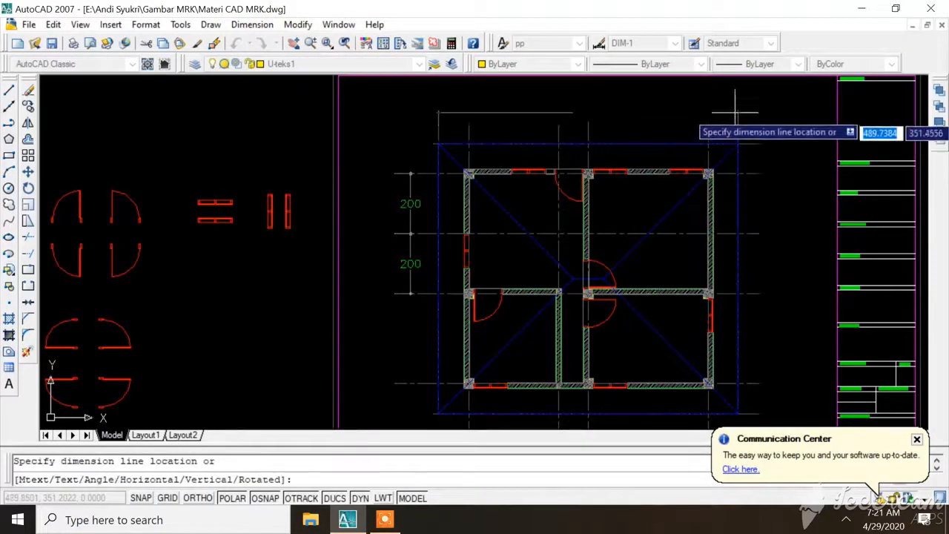
left_click(734, 113)
scroll(586, 122, "down", 2)
scroll(584, 128, "up", 3)
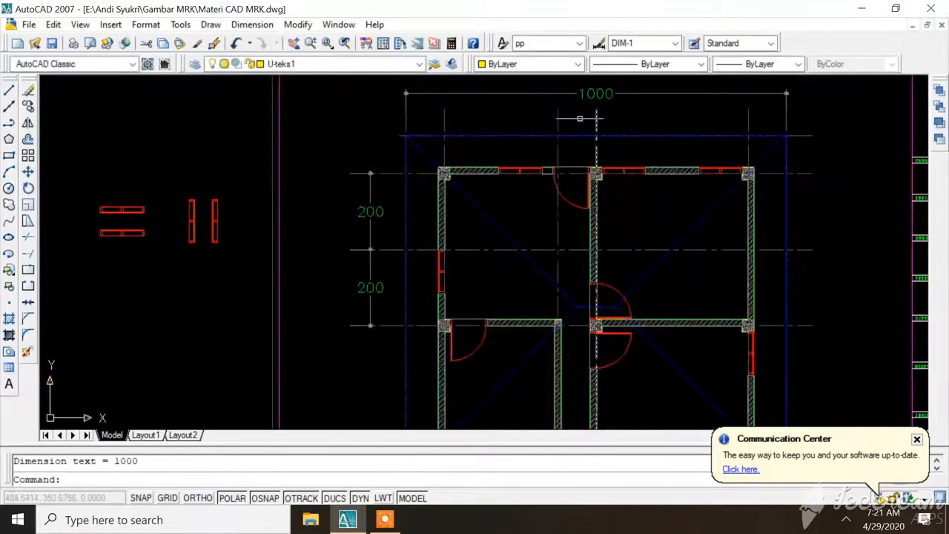
Add a vertical linear dimension over the full height of the roof outline, placed to the right of the plan
left_click(244, 25)
left_click(252, 67)
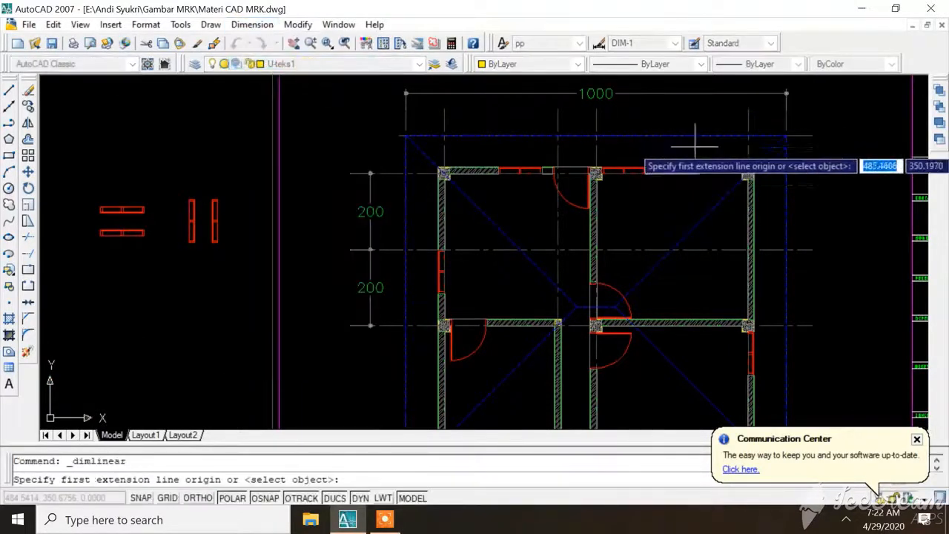
scroll(667, 140, "down", 3)
scroll(601, 144, "up", 3)
scroll(537, 152, "down", 1)
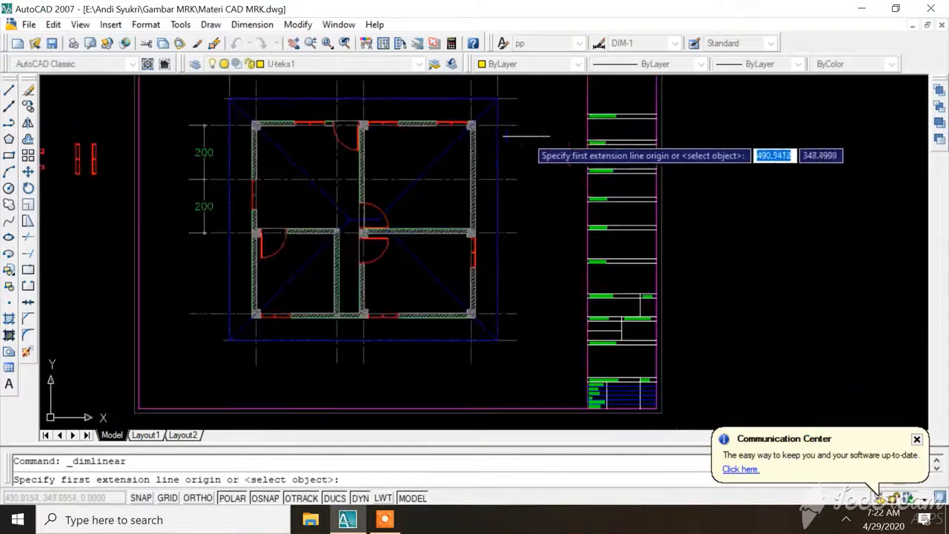
left_click(524, 110)
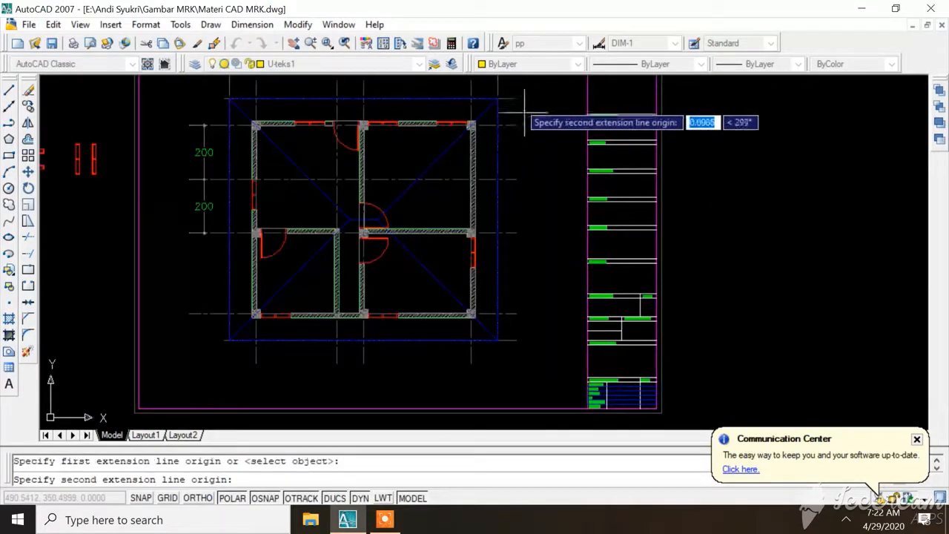
left_click(516, 340)
left_click(542, 338)
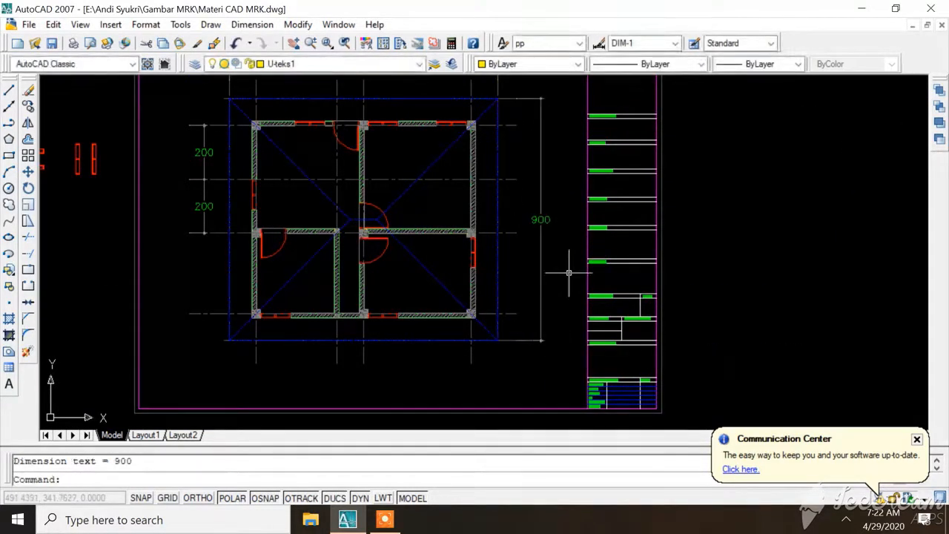
Add a linear dimension between the third and fourth horizontal grid lines, in line with the other dimensions left of the plan
left_click(246, 26)
left_click(285, 62)
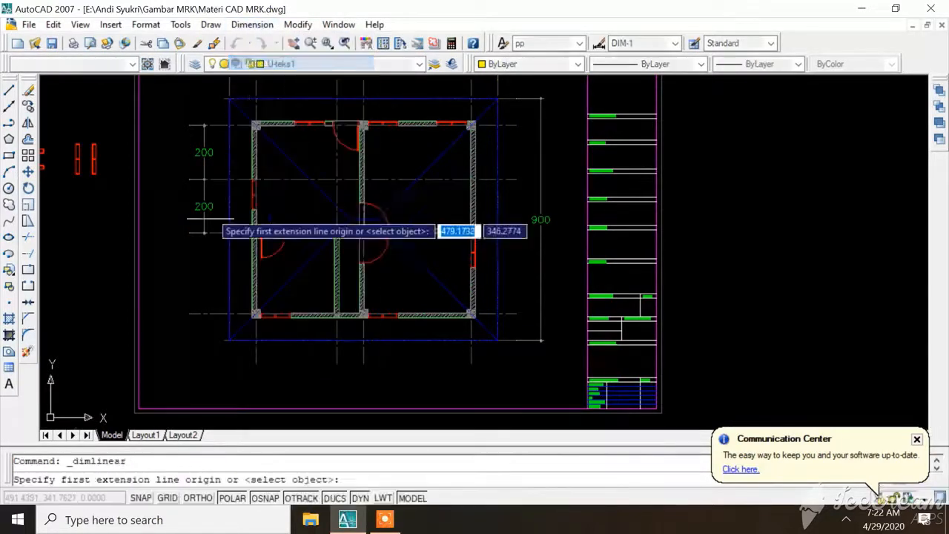
scroll(202, 263, "up", 3)
left_click(177, 198)
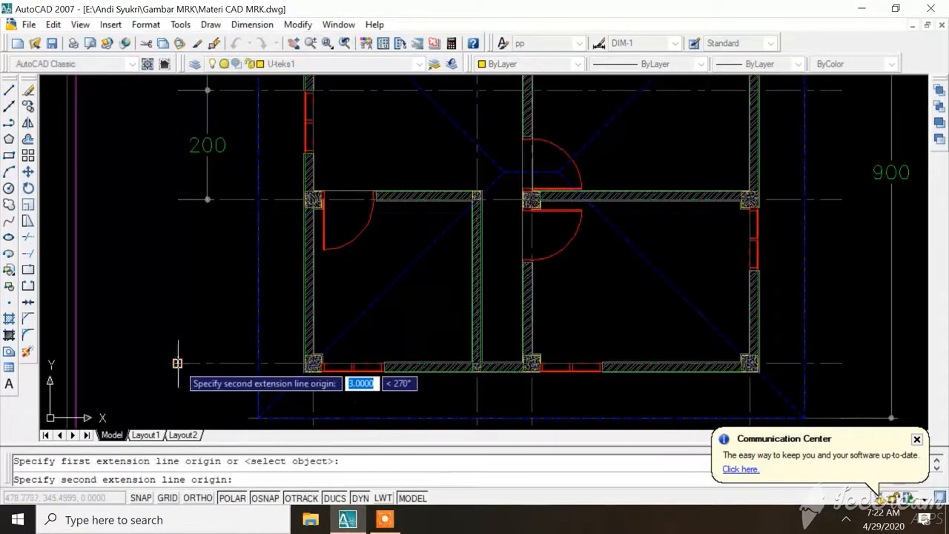
left_click(177, 363)
left_click(208, 198)
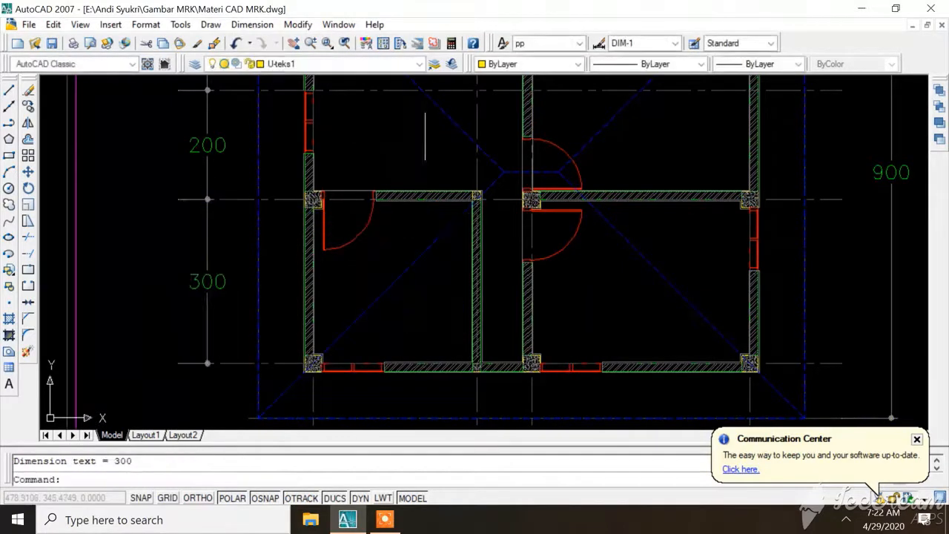
Try to add a linear dimension between the first and second vertical grid lines below the roof outline
scroll(425, 137, "down", 3)
scroll(379, 282, "up", 2)
key("Return")
left_click(386, 288)
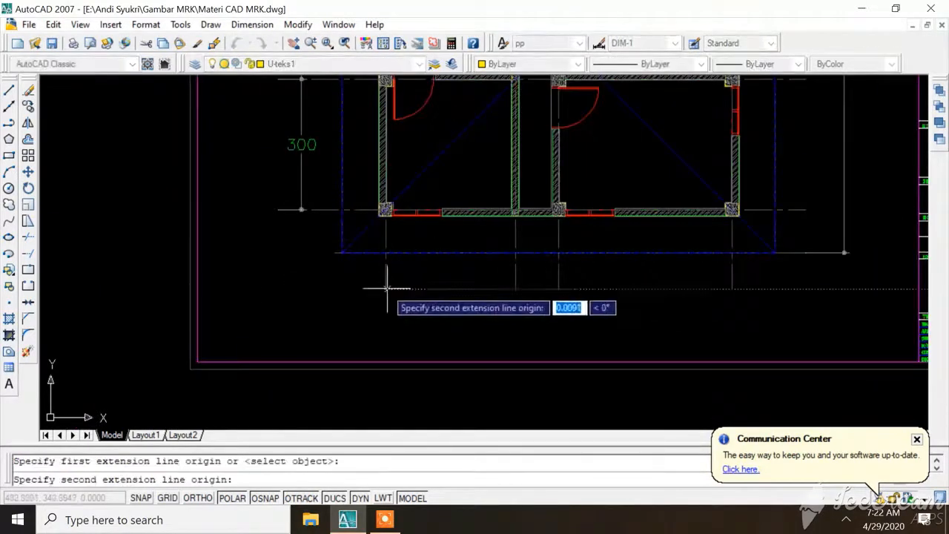
left_click(515, 287)
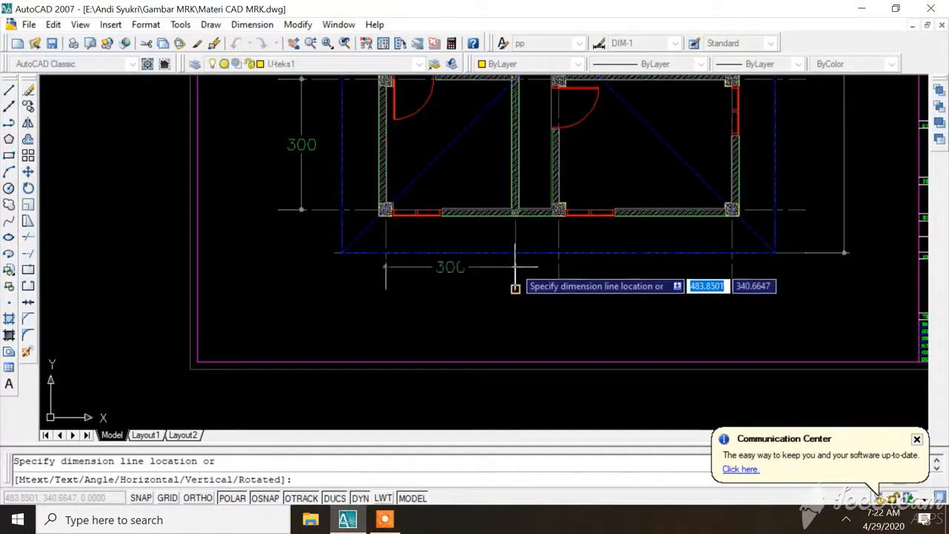
left_click(516, 289)
key("ctrl+z")
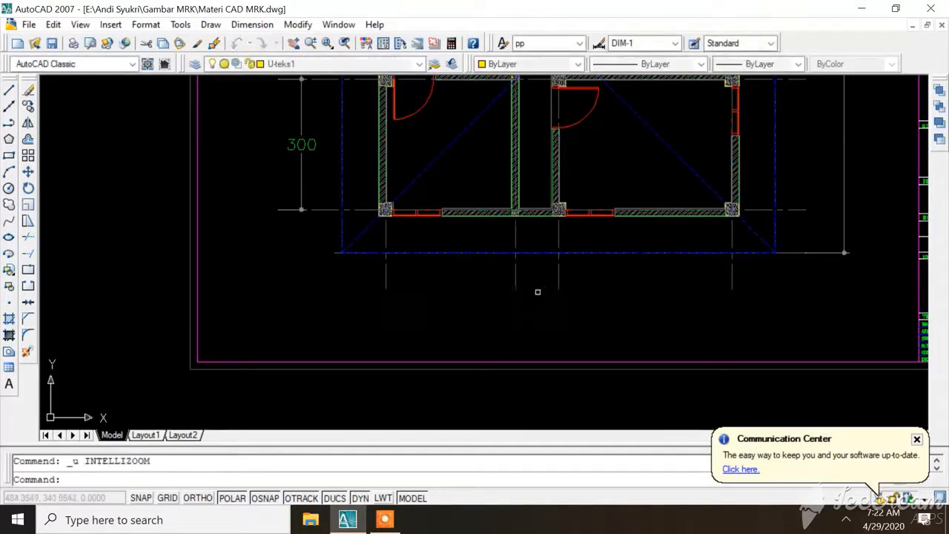
type("U")
key("Return")
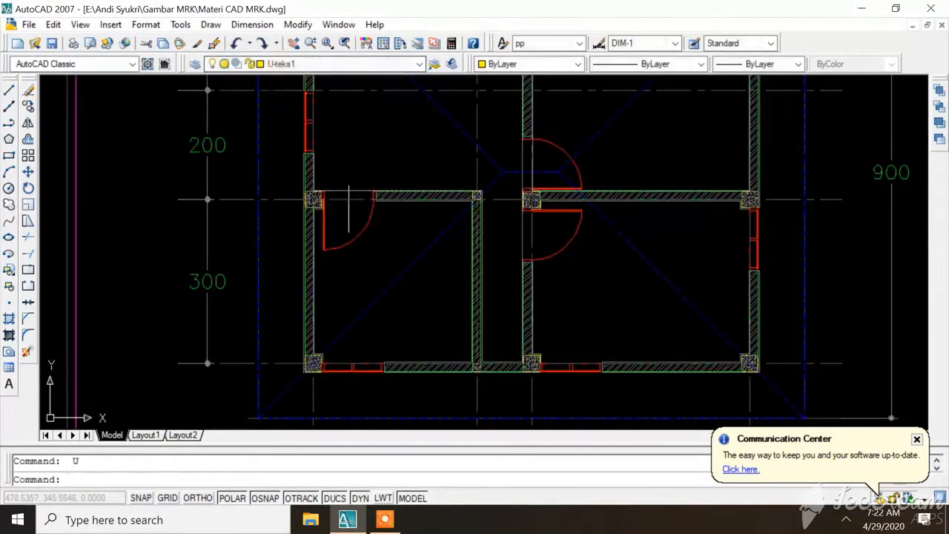
Add a linear dimension between the lower ends of the first and second vertical grid lines, below the roof outline
left_click(252, 24)
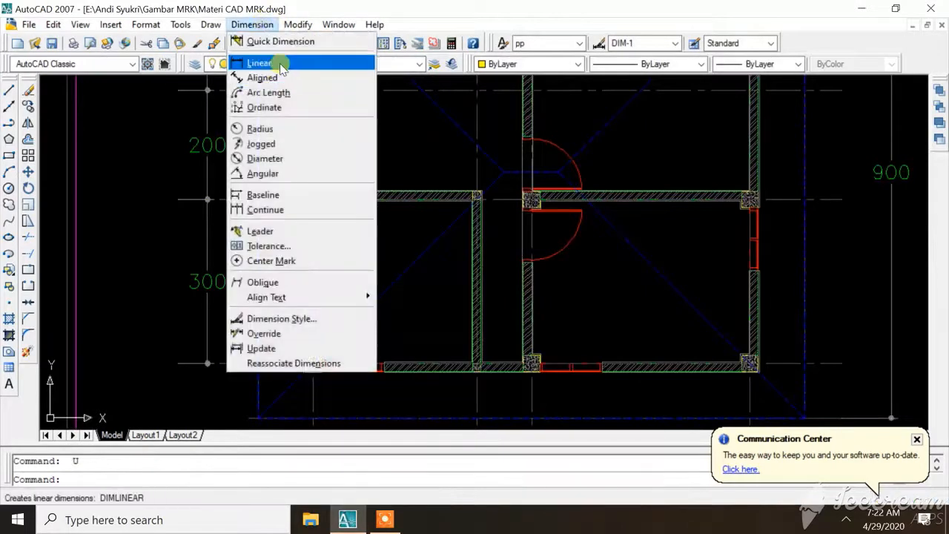
left_click(275, 64)
scroll(371, 133, "down", 2)
left_click(339, 272)
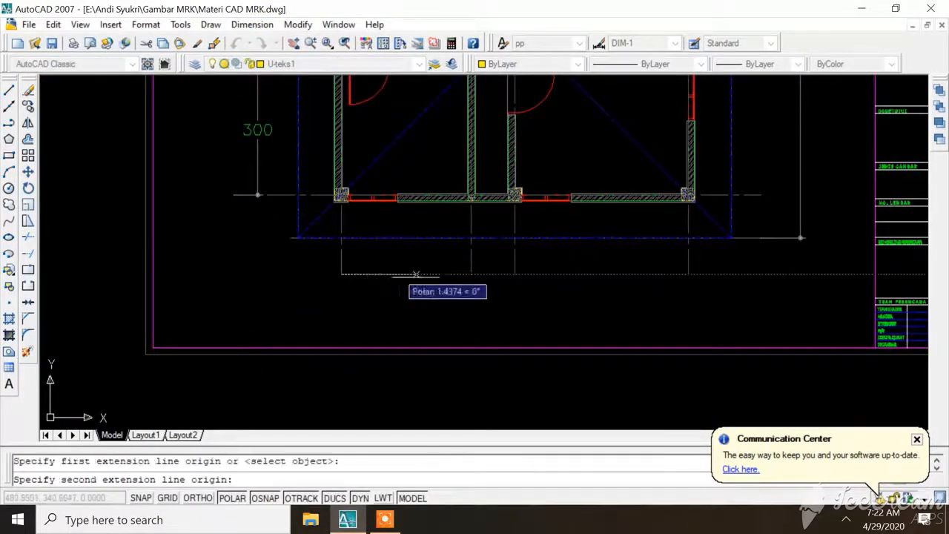
left_click(470, 271)
left_click(467, 271)
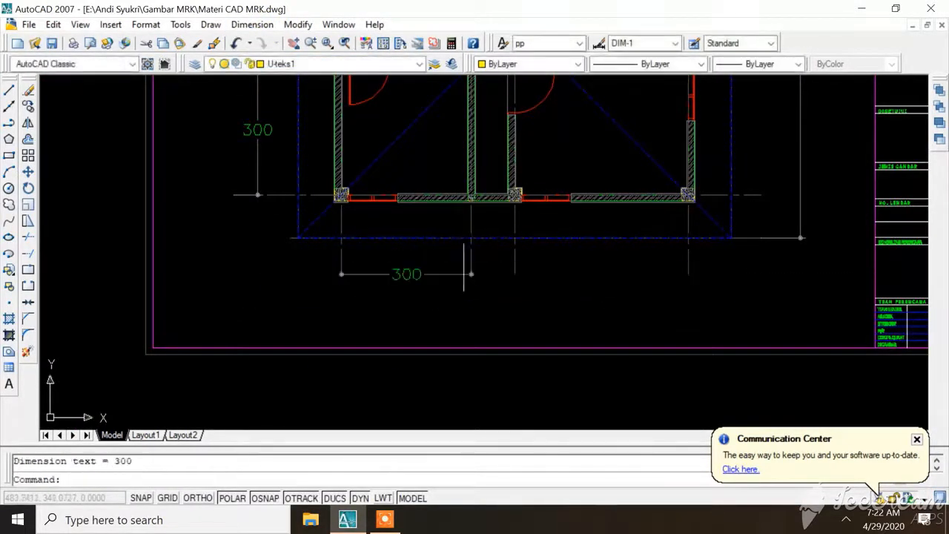
Move the dimension line below the plan up, closer to the lower edge of the roof outline
scroll(460, 270, "up", 3)
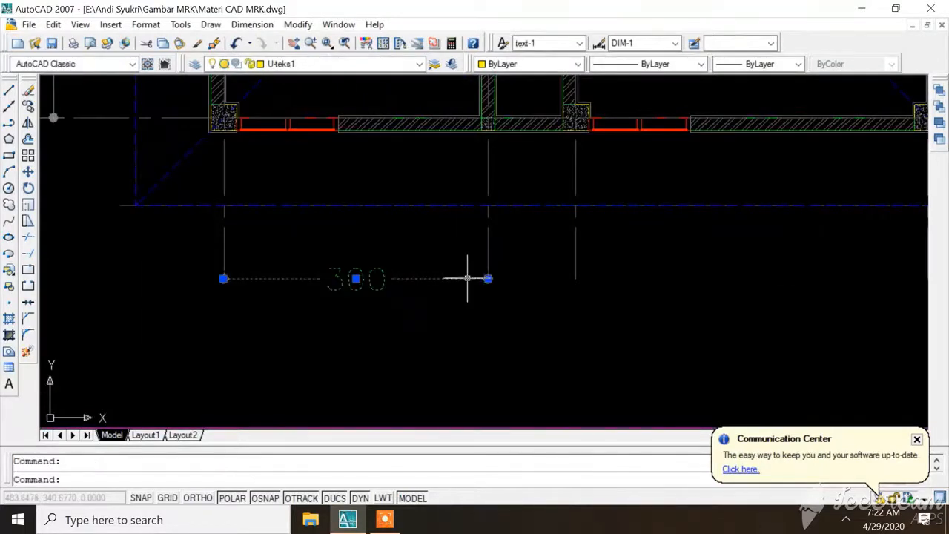
left_click(488, 279)
left_click(487, 253)
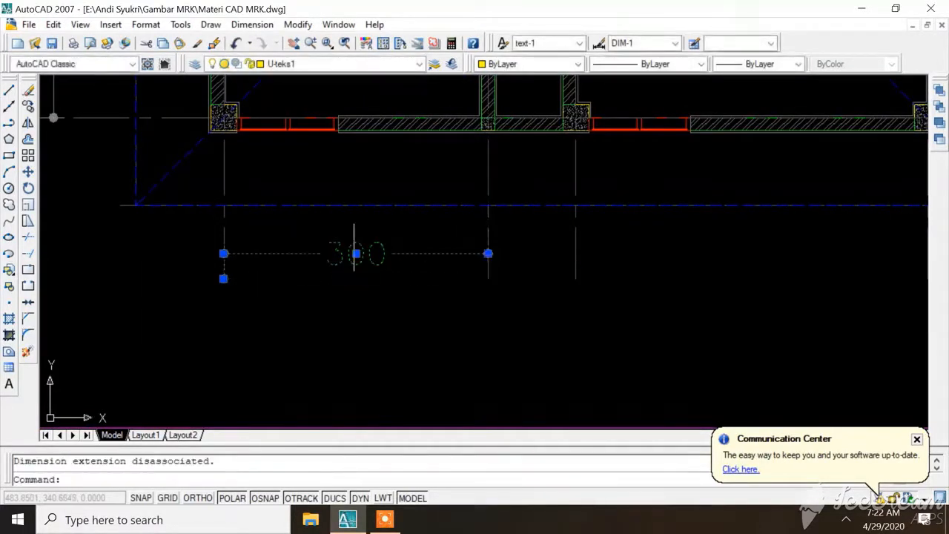
Add a linear dimension between the second and third vertical grid lines, in line with the first dimension below the plan
left_click(260, 25)
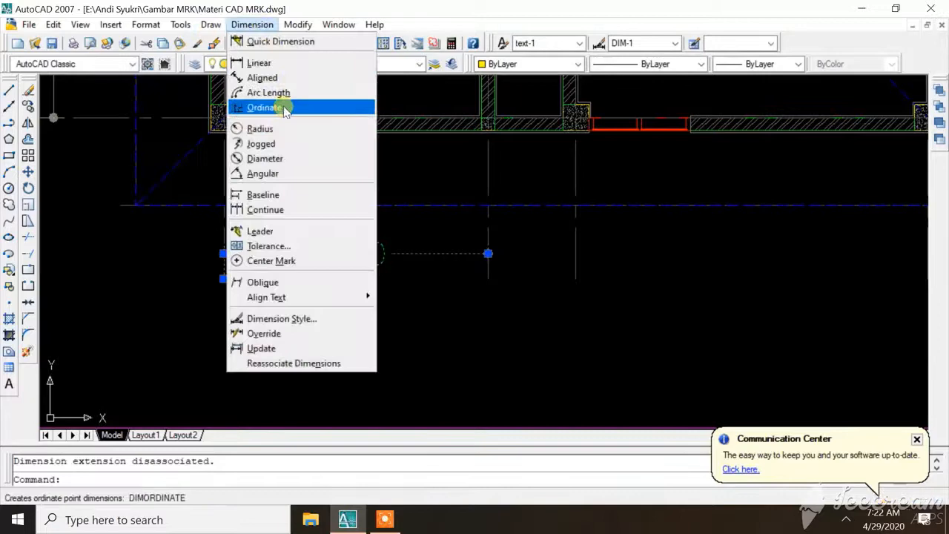
left_click(284, 64)
left_click(488, 279)
scroll(233, 269, "down", 4)
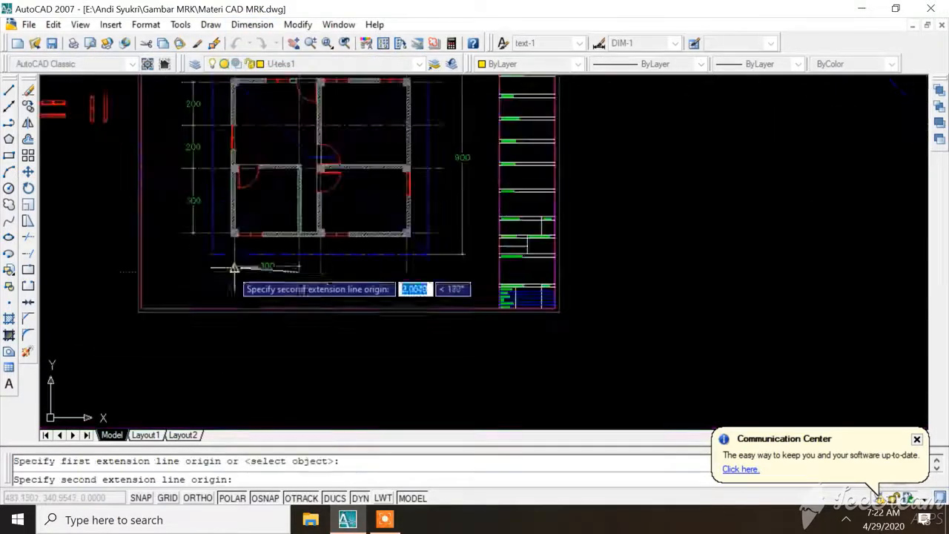
scroll(304, 269, "up", 2)
left_click(287, 254)
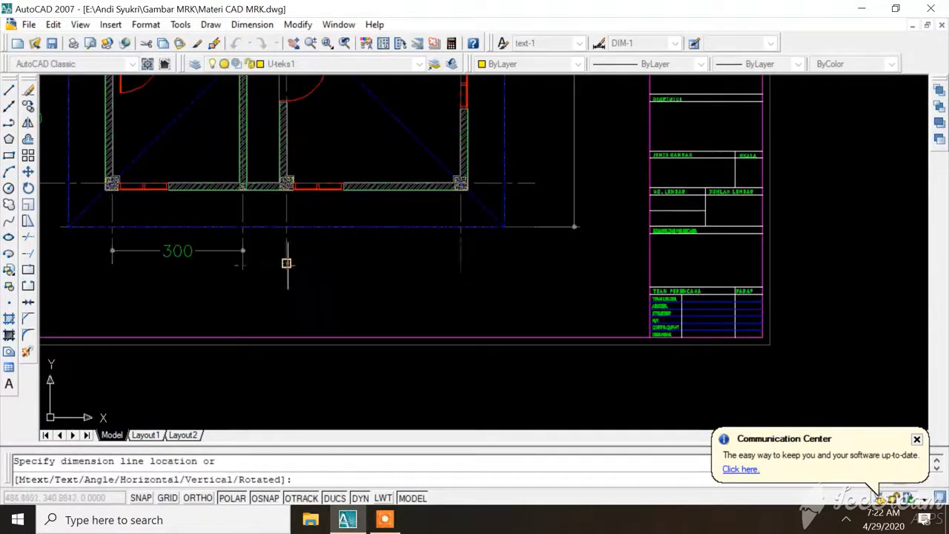
left_click(242, 252)
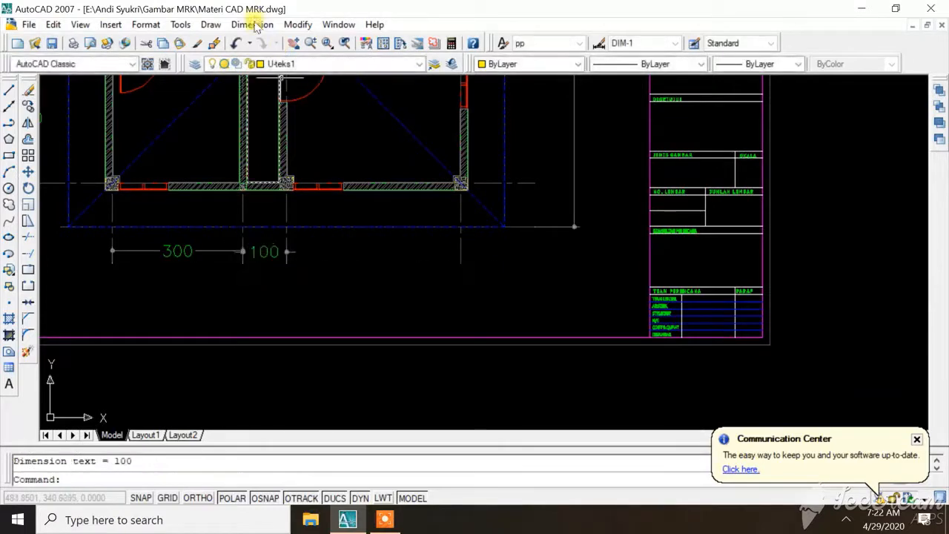
Add a linear dimension between the third and fourth vertical grid lines, in line with the other dimensions below the plan
left_click(254, 26)
left_click(263, 62)
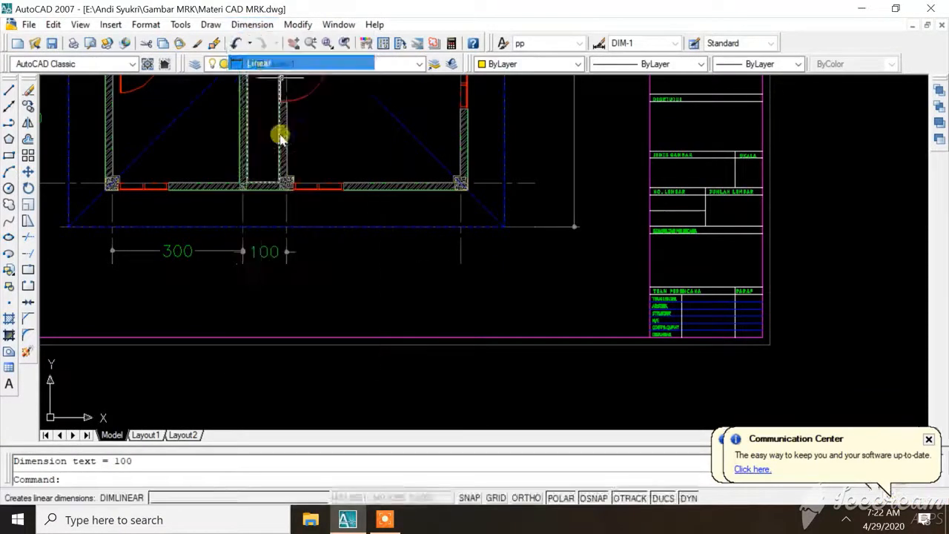
scroll(244, 264, "up", 3)
left_click(326, 262)
scroll(225, 276, "down", 2)
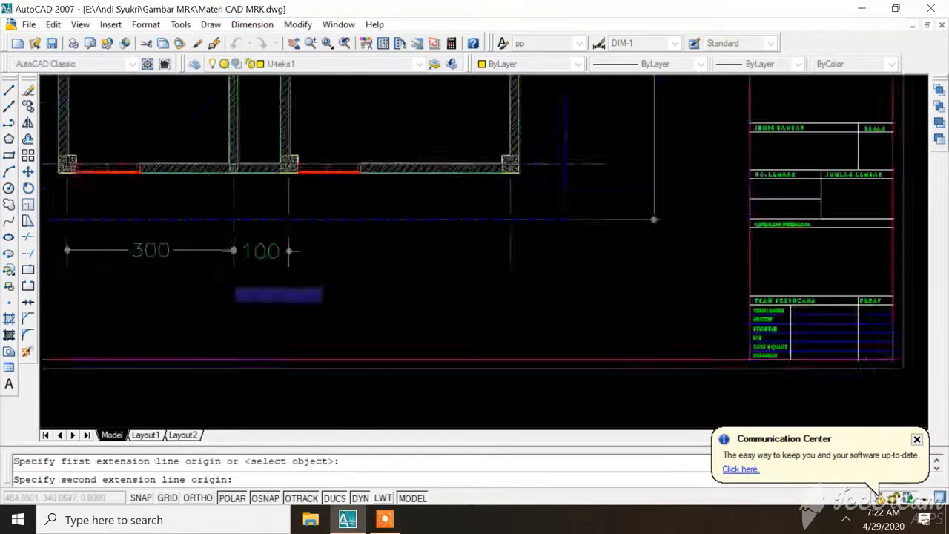
scroll(400, 295, "down", 2)
scroll(407, 285, "up", 2)
left_click(405, 265)
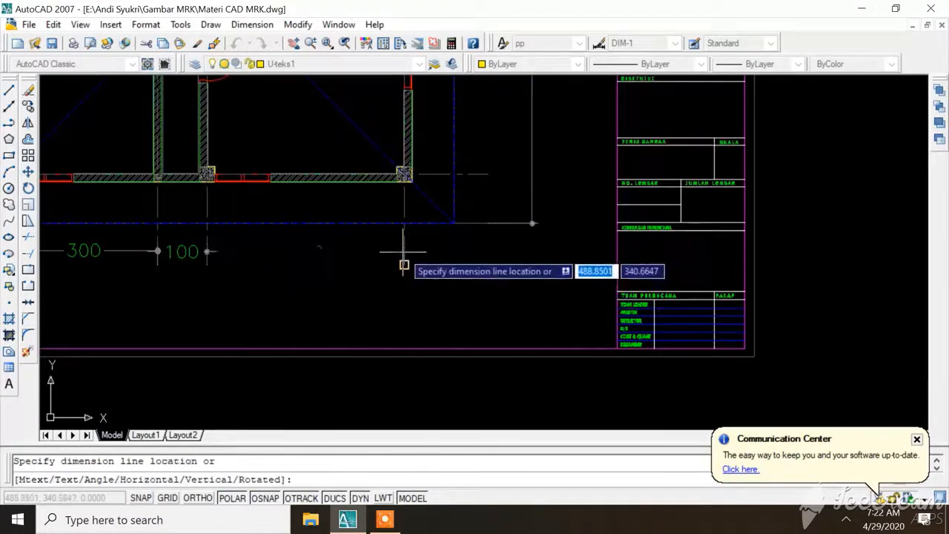
left_click(223, 252)
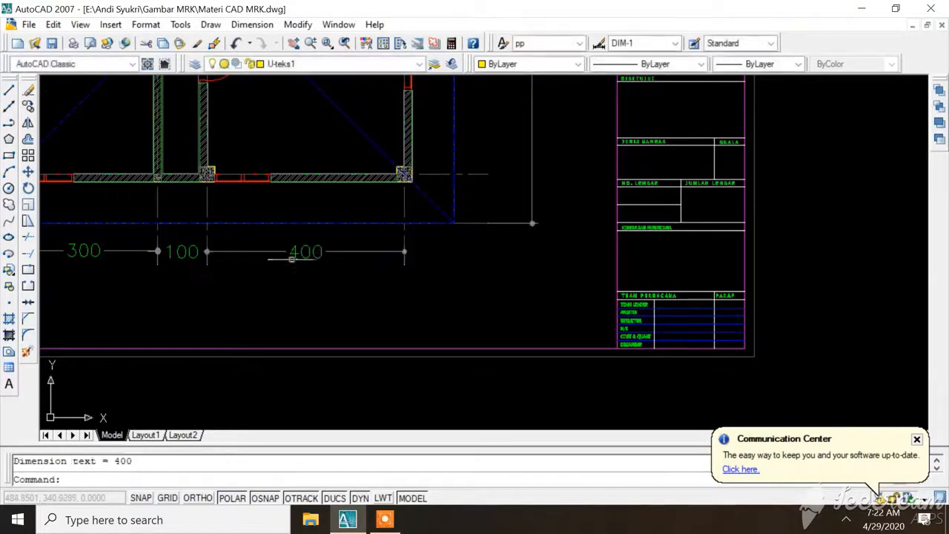
Move the overall vertical roof dimension line inward, closer to the right edge of the roof outline
scroll(291, 258, "down", 3)
scroll(382, 234, "up", 2)
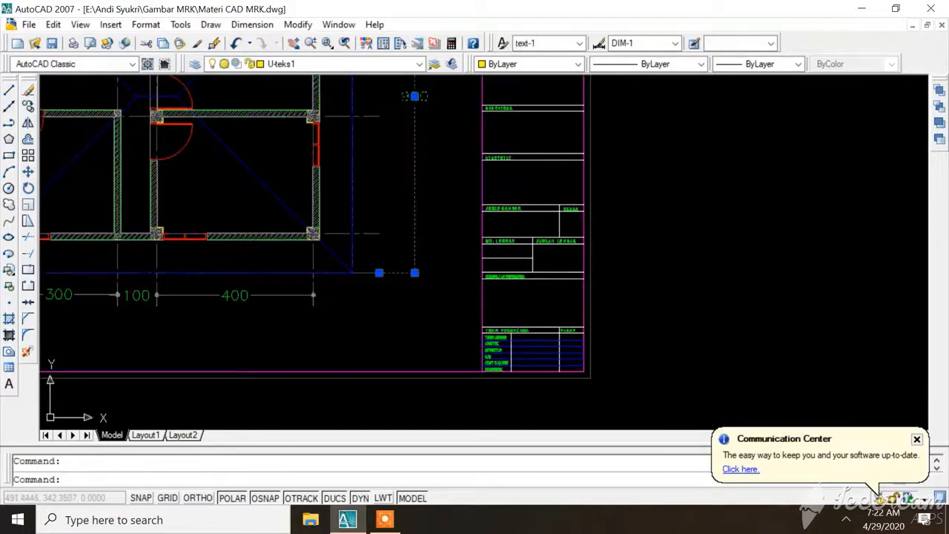
left_click(414, 273)
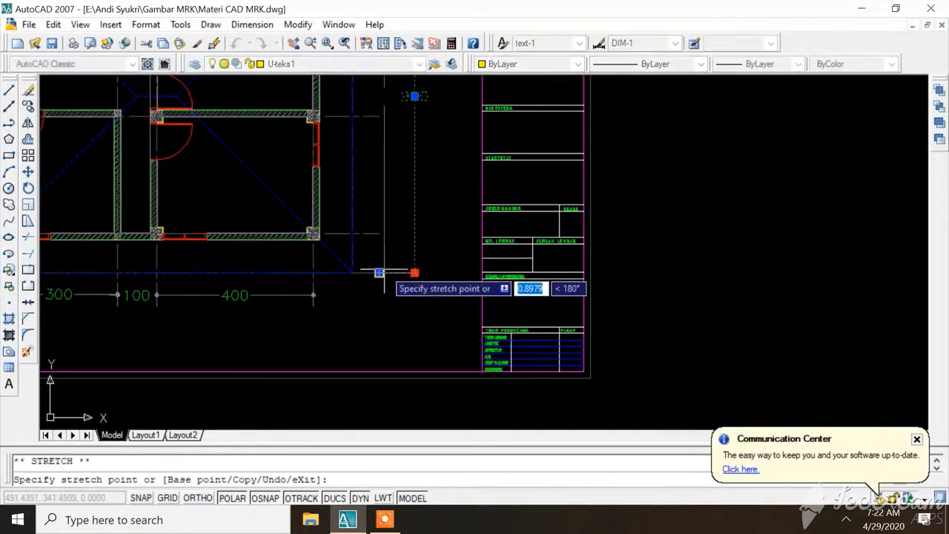
left_click(381, 272)
scroll(400, 308, "down", 2)
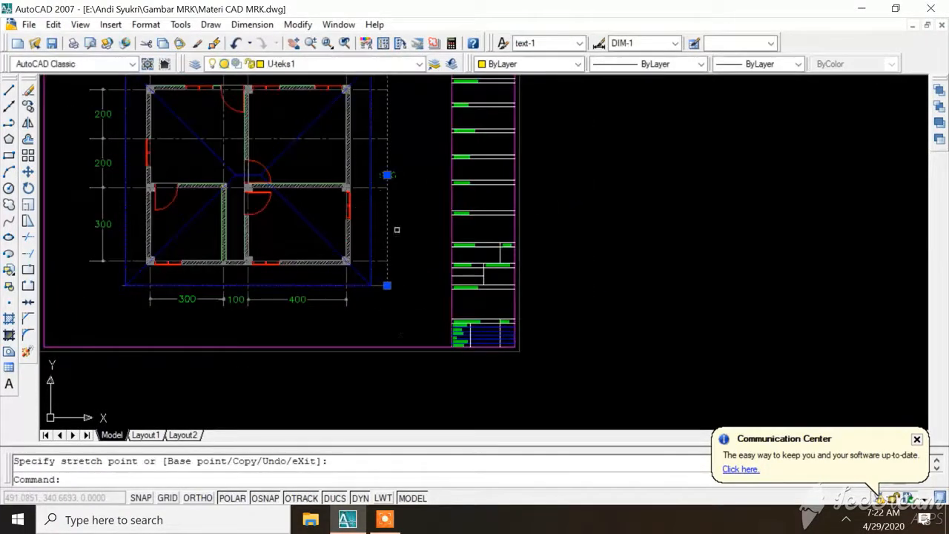
scroll(397, 230, "down", 2)
scroll(391, 224, "up", 5)
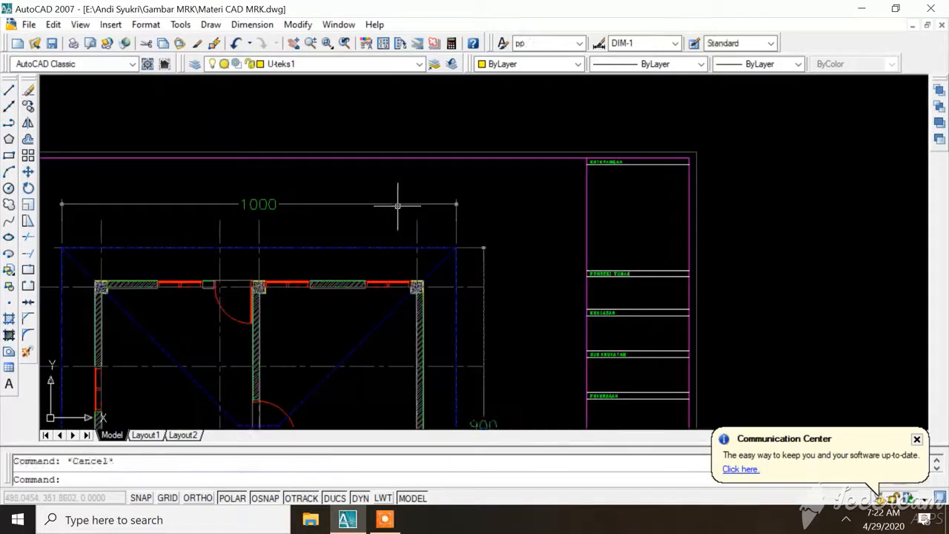
Try lowering the overall roof width dimension line above the plan, and undo the move
left_click(258, 203)
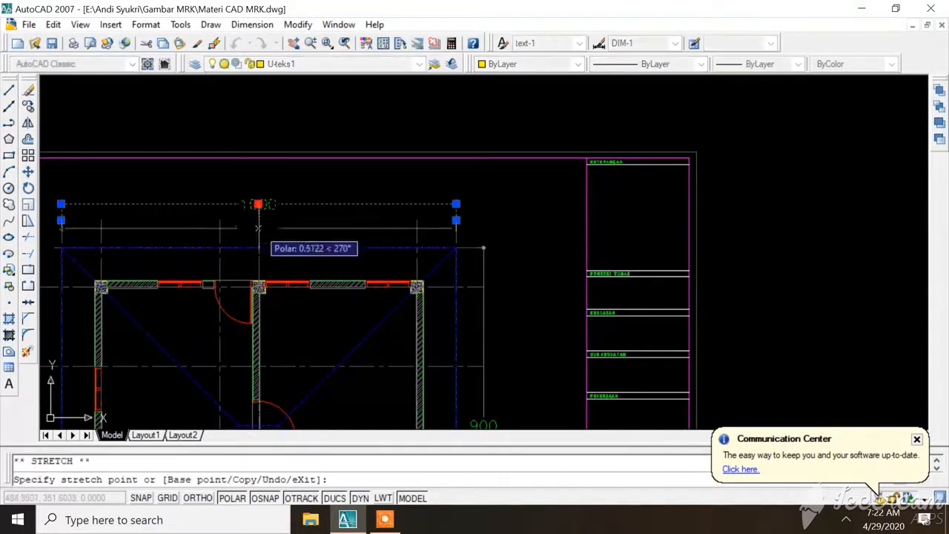
left_click(259, 233)
key("ctrl+z")
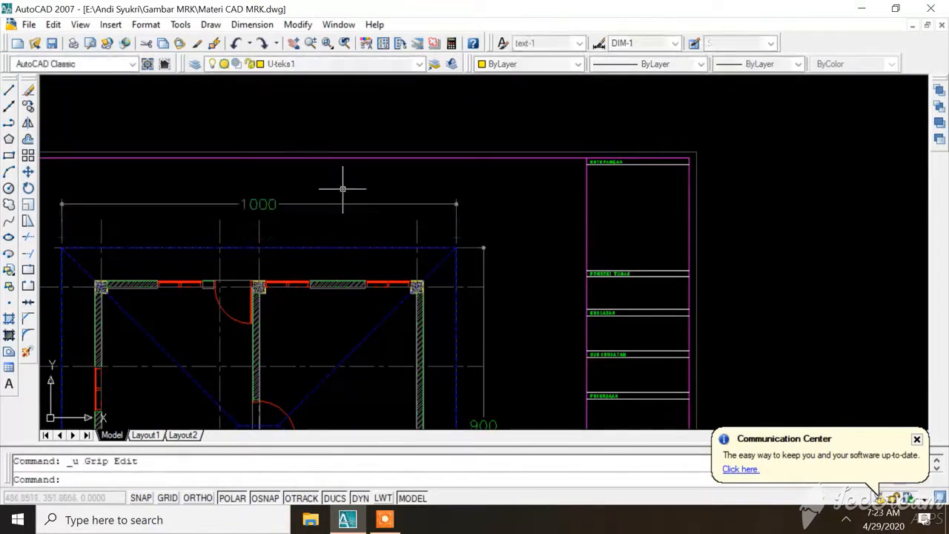
Move the overall roof width dimension line down, closer to the upper edge of the roof outline
scroll(439, 204, "down", 3)
scroll(348, 202, "up", 3)
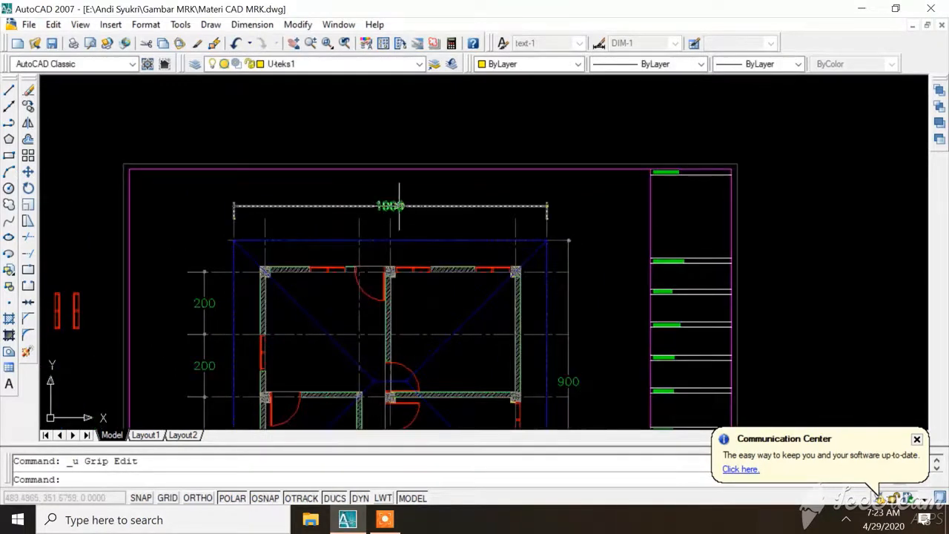
left_click(390, 205)
left_click(390, 217)
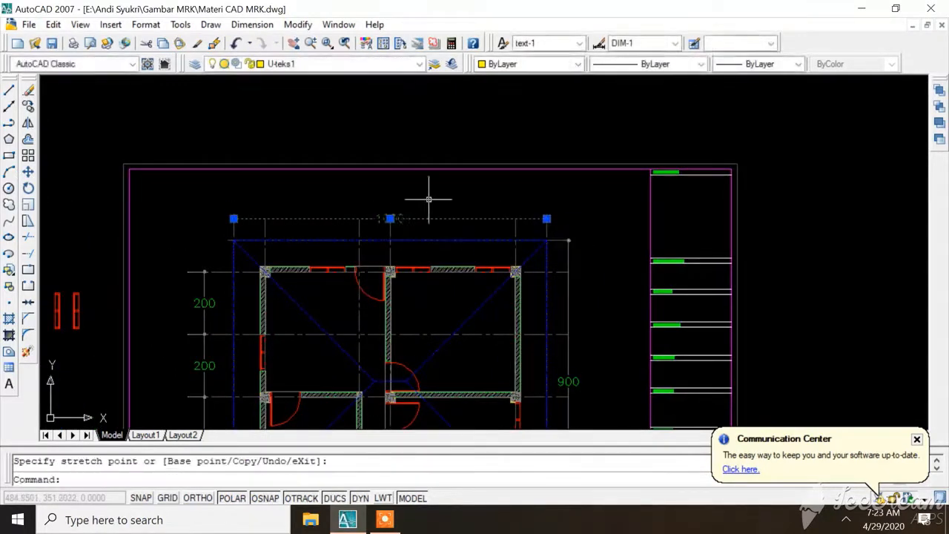
Examine the dimensions placed around the floor plan and their spacing within the sheet border
scroll(438, 200, "down", 3)
scroll(445, 201, "up", 3)
scroll(504, 198, "down", 3)
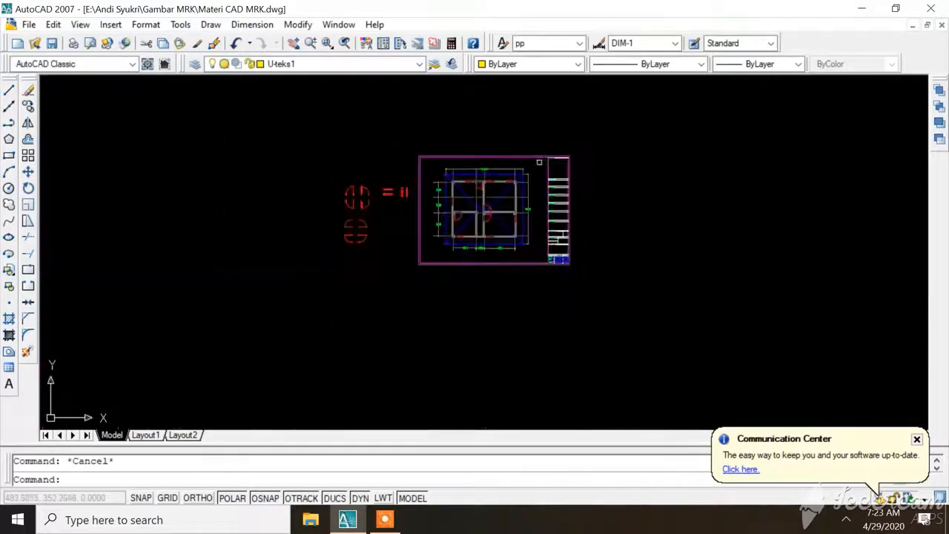
scroll(509, 213, "up", 2)
scroll(567, 281, "down", 2)
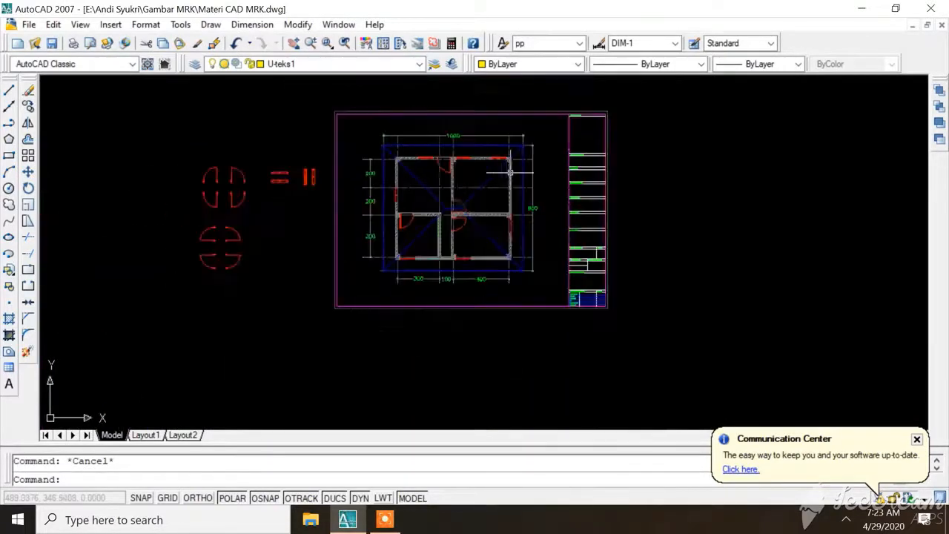
scroll(502, 293, "up", 3)
scroll(454, 253, "down", 1)
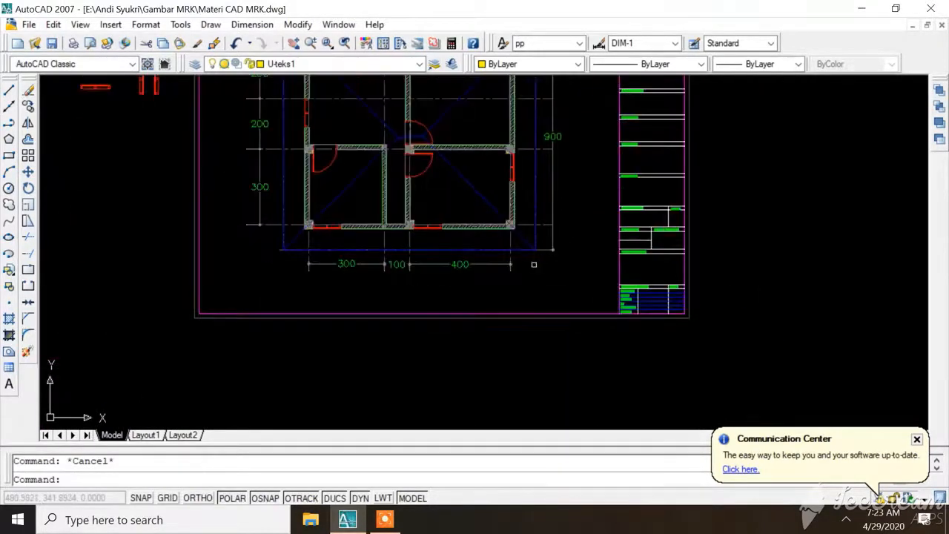
scroll(454, 237, "down", 3)
scroll(454, 237, "up", 3)
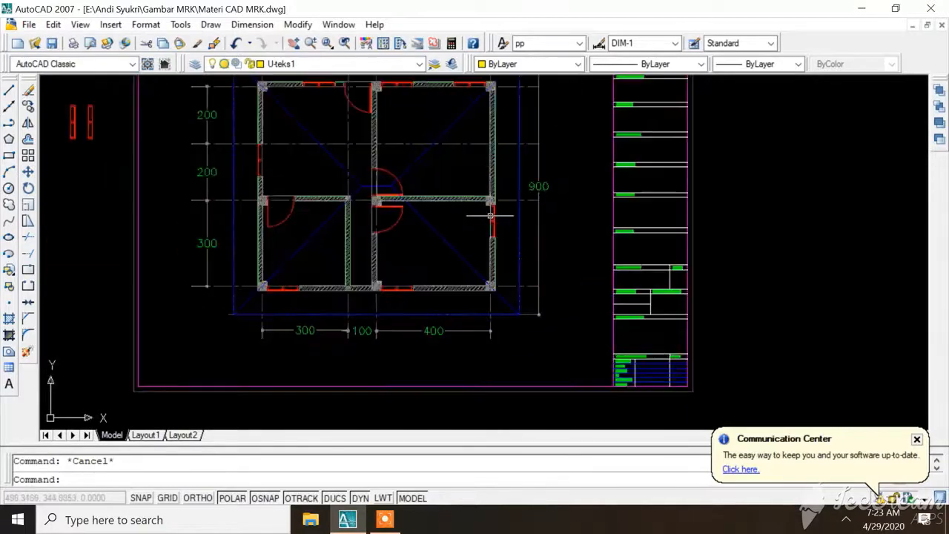
scroll(454, 237, "down", 3)
scroll(454, 237, "up", 1)
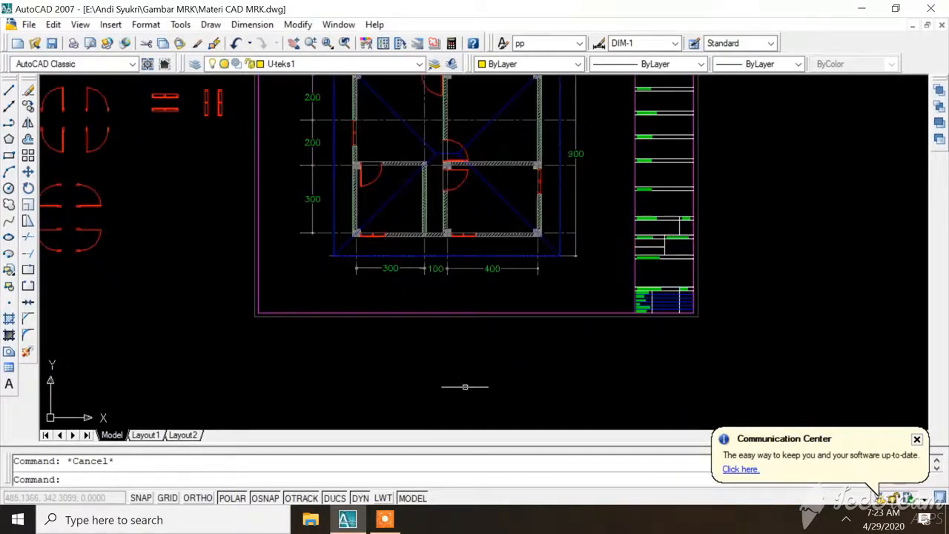
Make U-dim1 the current layer and draw a small circle centred on the lower end of the first vertical grid line
left_click(9, 188)
key("Escape")
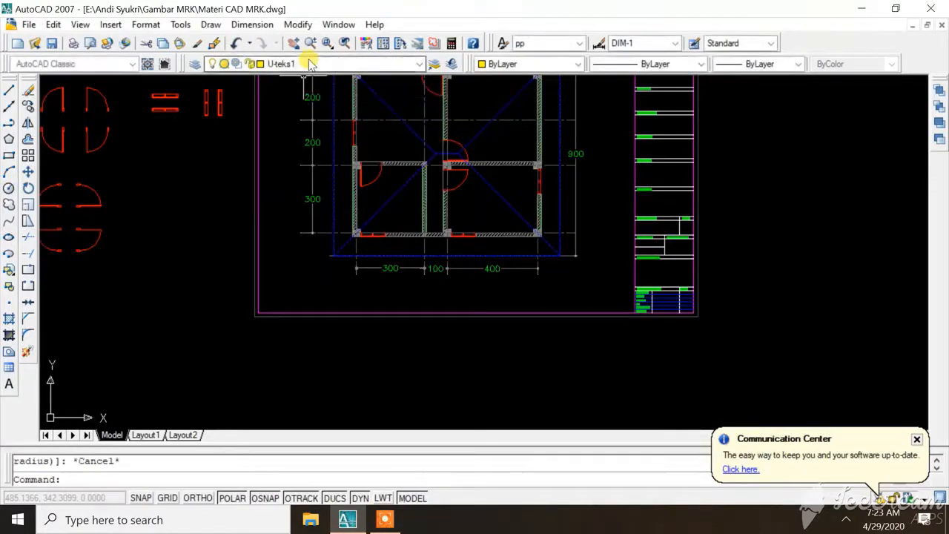
left_click(309, 64)
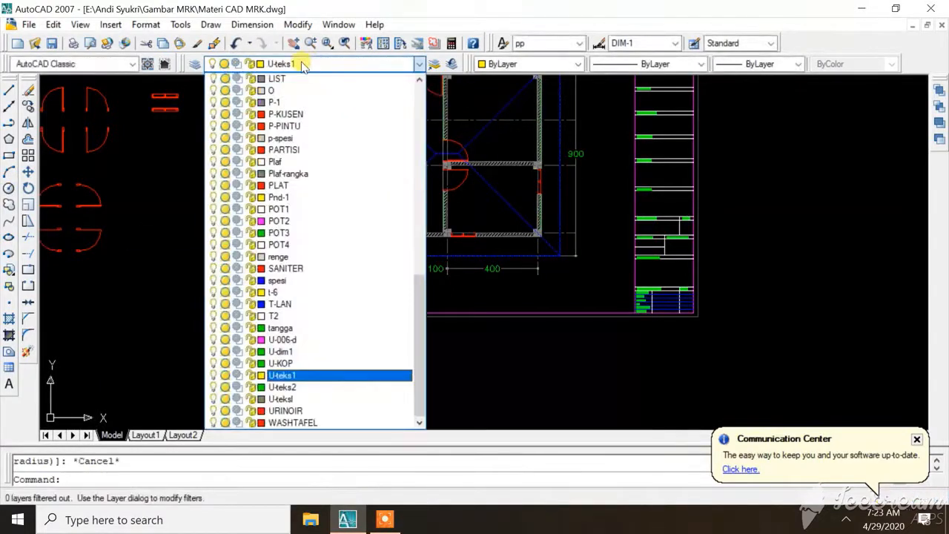
left_click(285, 352)
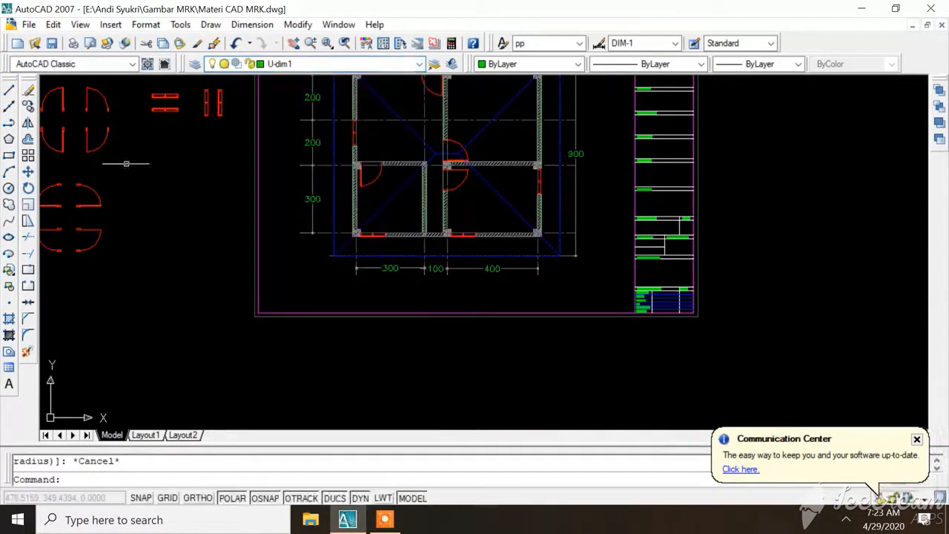
left_click(8, 189)
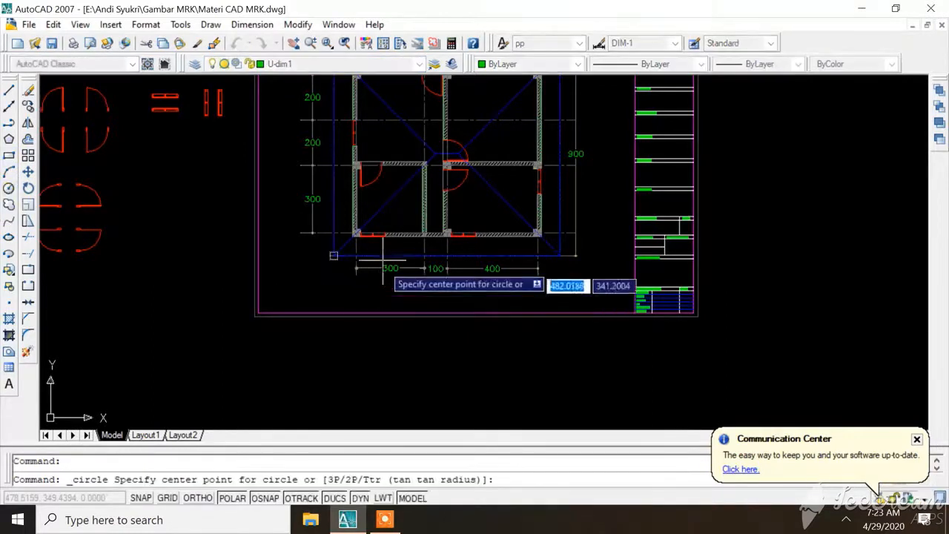
scroll(257, 268, "up", 8)
left_click(277, 259)
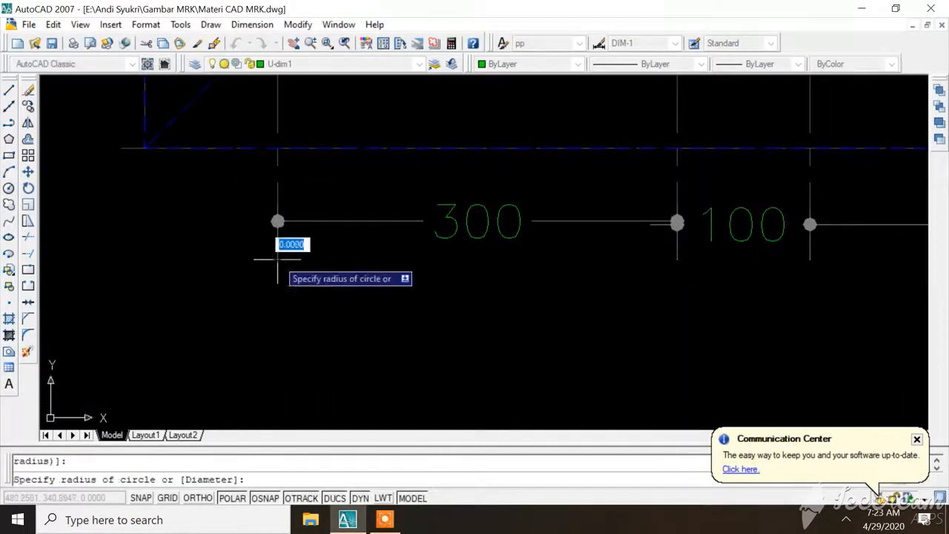
left_click(292, 286)
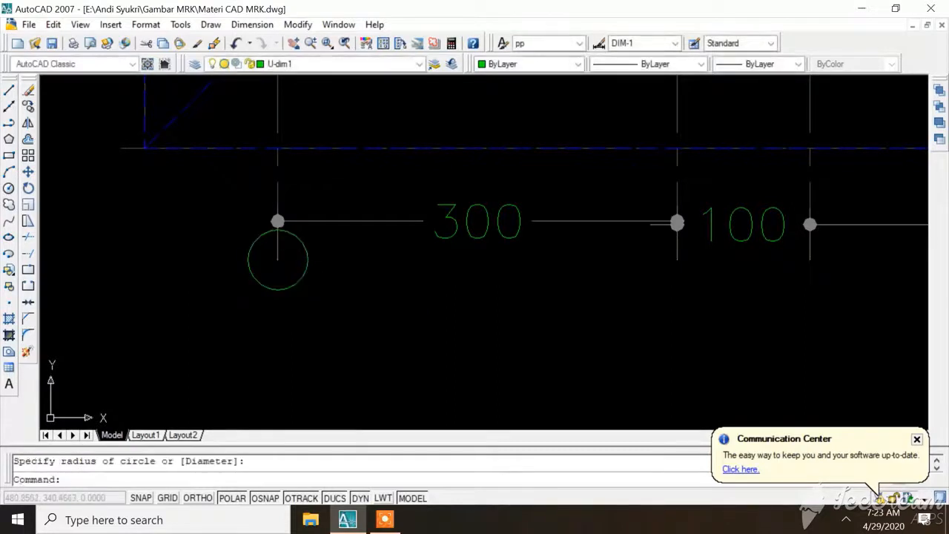
Move the circle down so that its top point meets the lower end of the first vertical grid line
left_click(303, 246)
right_click(303, 246)
left_click(333, 348)
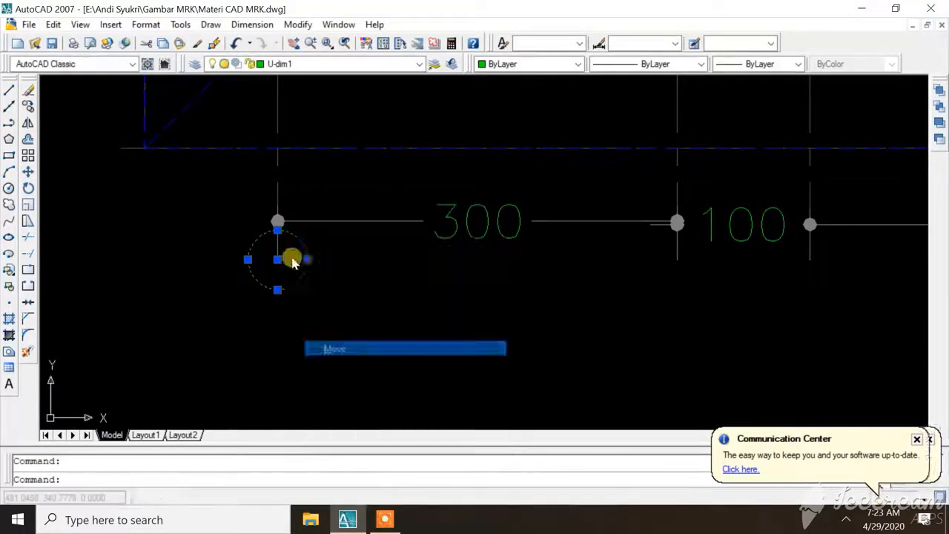
left_click(277, 260)
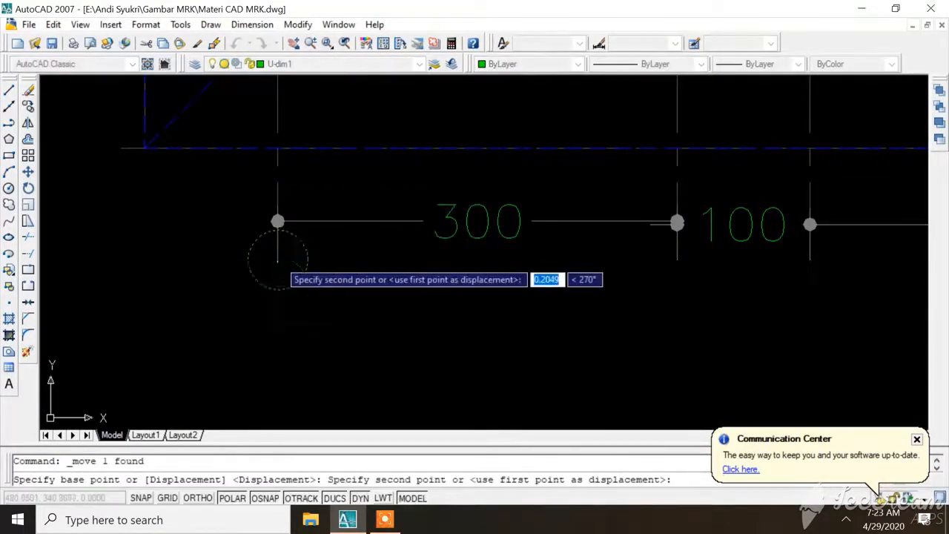
left_click(278, 259)
key("Escape")
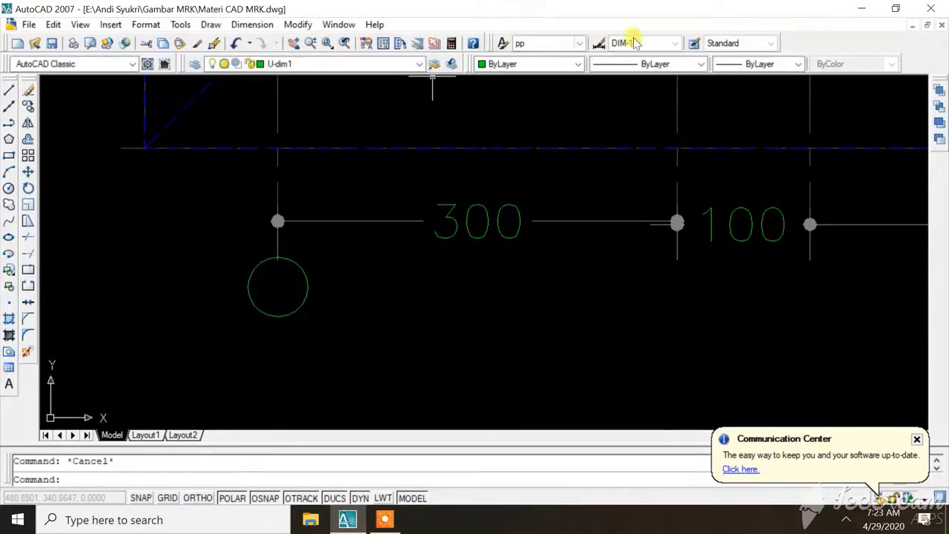
Add the multiline text "A" beside the grid circle, with centre and middle justification
left_click(9, 385)
scroll(219, 338, "up", 3)
left_click(331, 238)
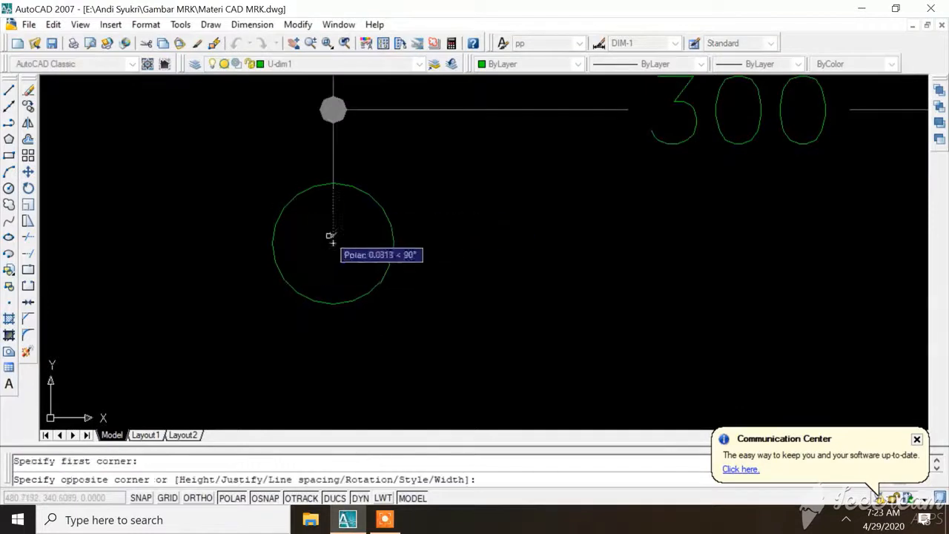
left_click(480, 368)
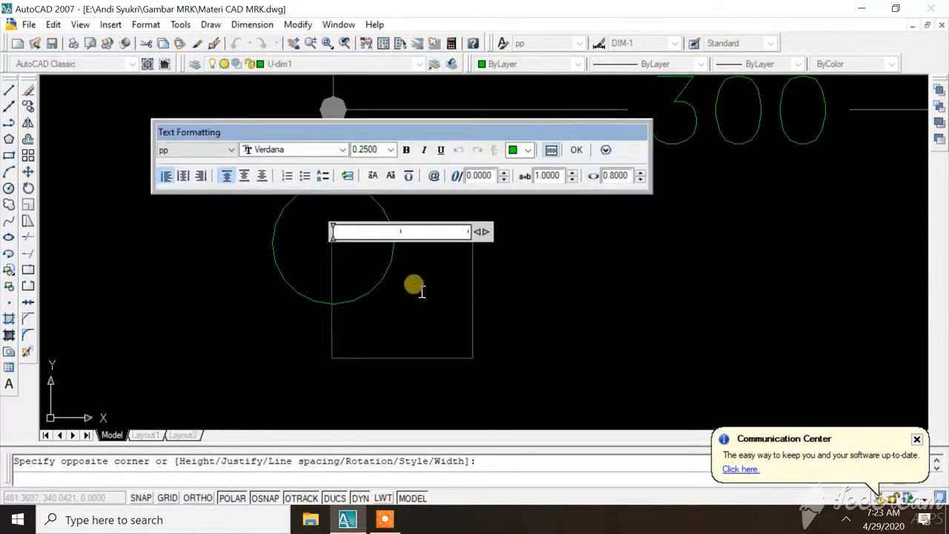
type("A")
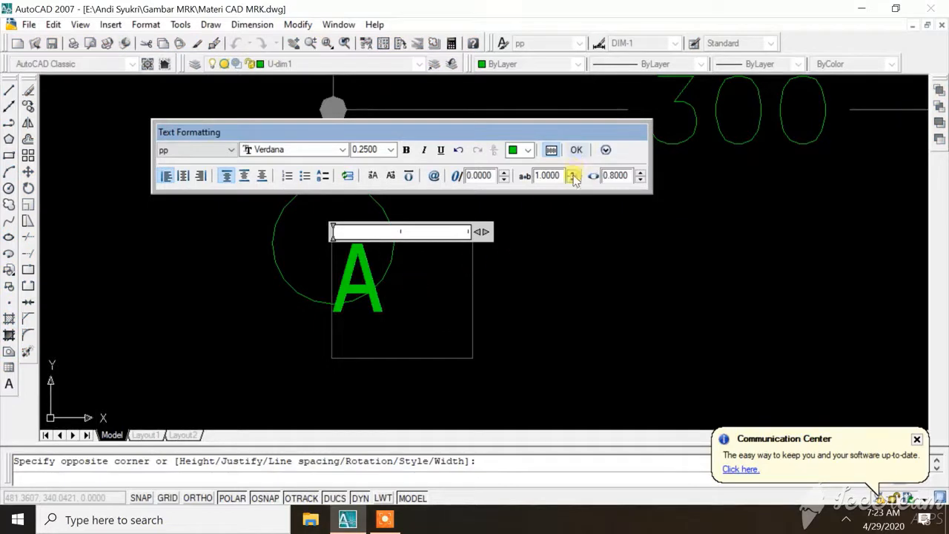
left_click(187, 178)
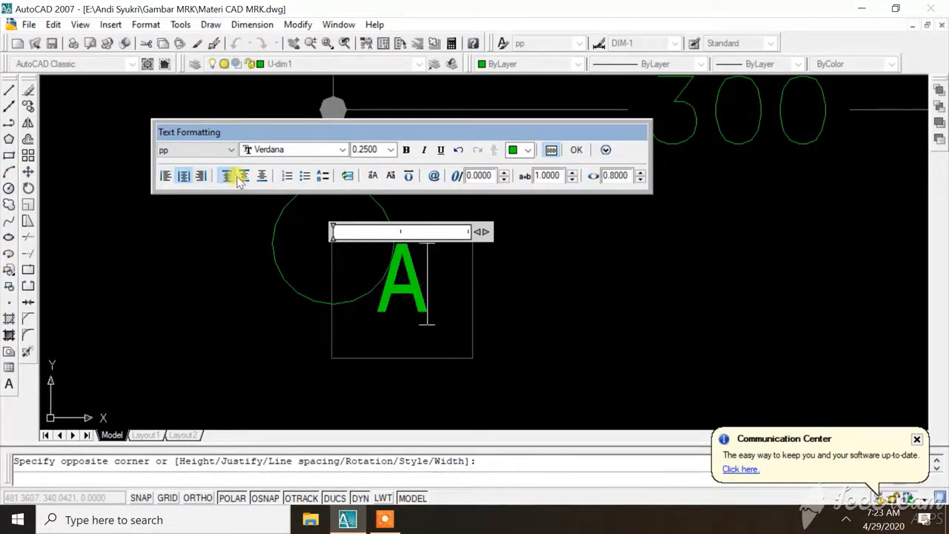
left_click(241, 180)
left_click(577, 151)
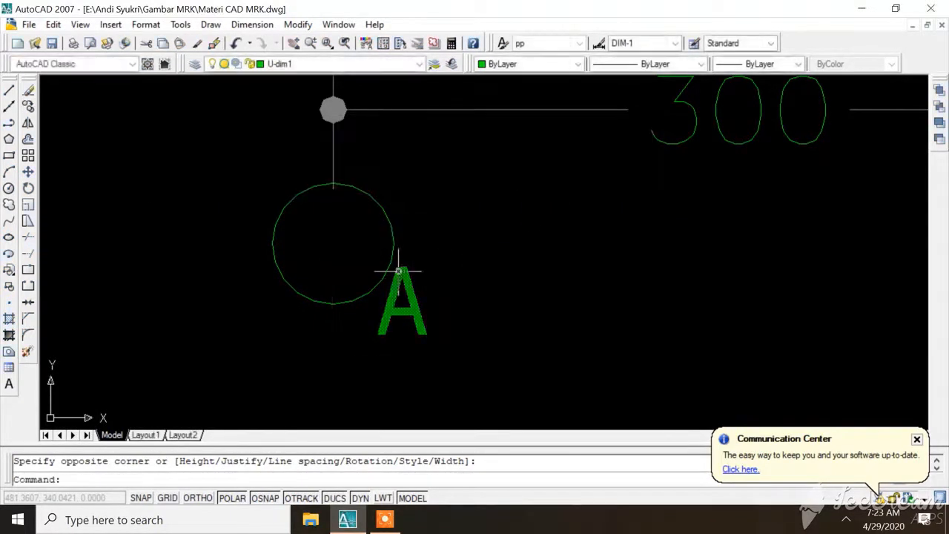
Move the letter A to the centre of the grid circle
left_click(401, 282)
right_click(405, 282)
left_click(437, 348)
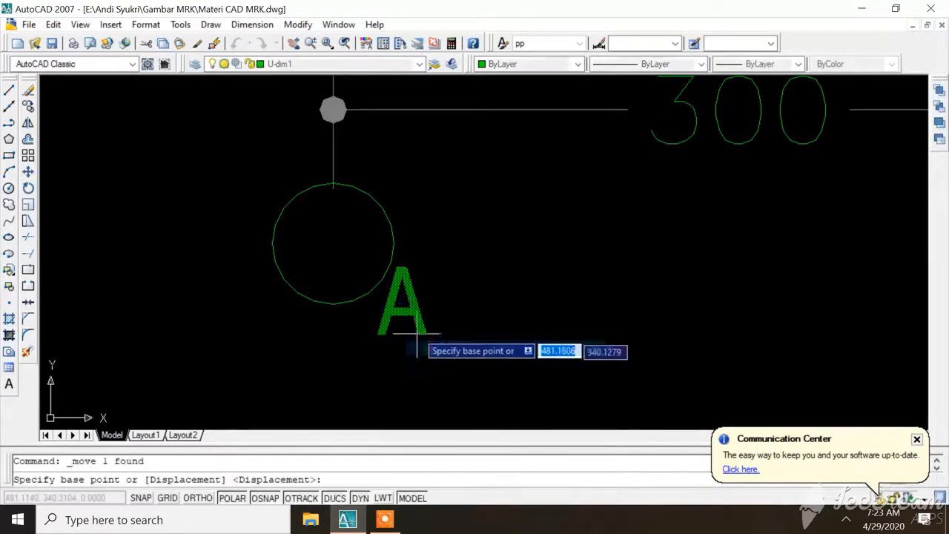
left_click(400, 300)
left_click(334, 242)
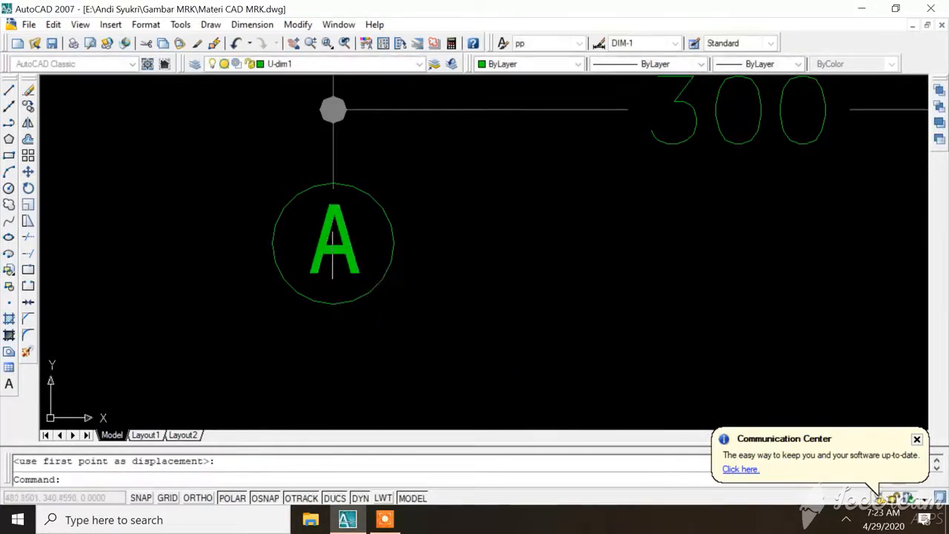
key("Escape")
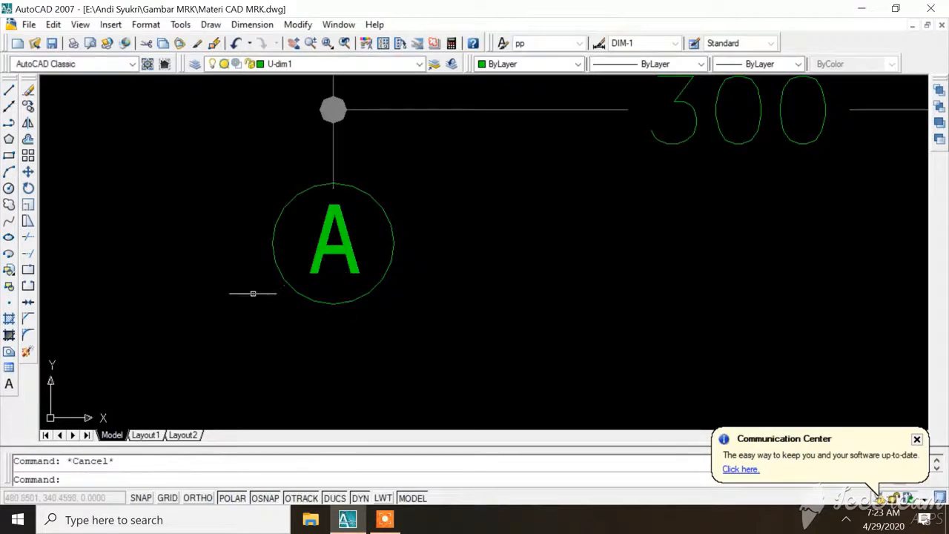
Copy the A grid bubble, using its top point as base, to the lower end of the second vertical grid line
scroll(260, 300, "down", 5)
scroll(290, 294, "up", 3)
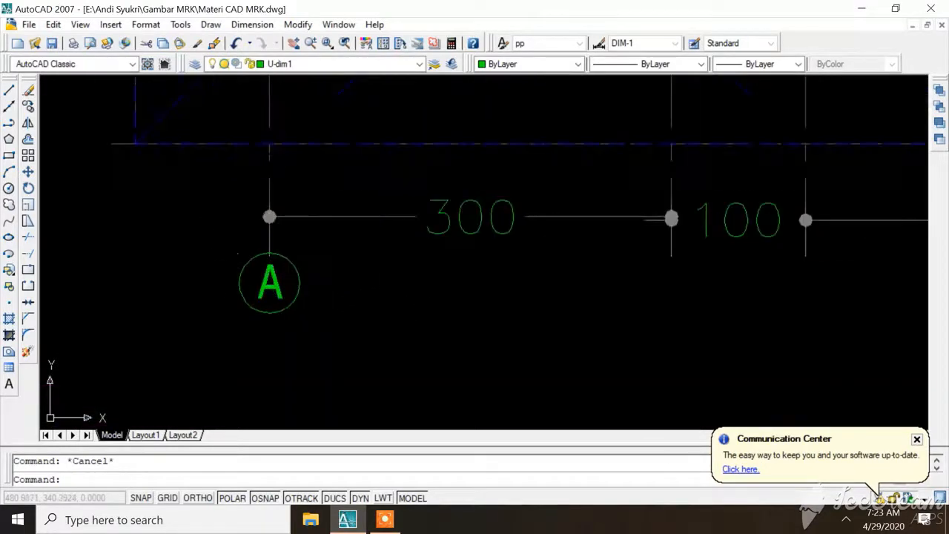
left_click(213, 254)
left_click(321, 314)
right_click(264, 286)
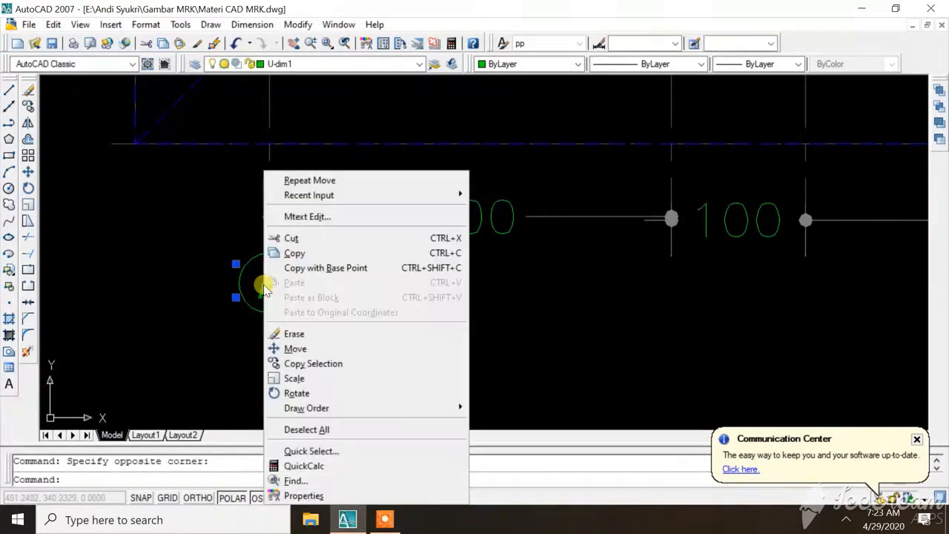
key("Escape")
left_click(196, 237)
left_click(338, 333)
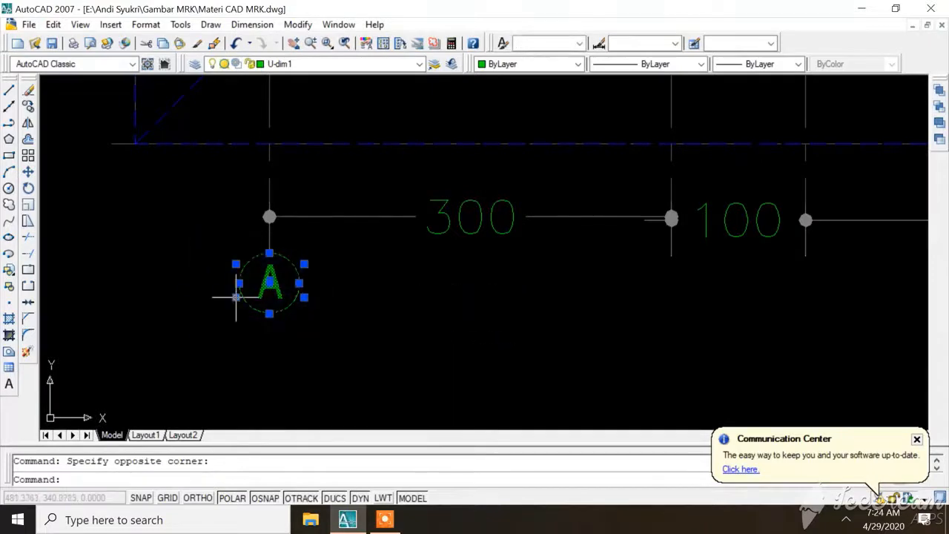
right_click(236, 297)
left_click(289, 363)
scroll(269, 274, "up", 3)
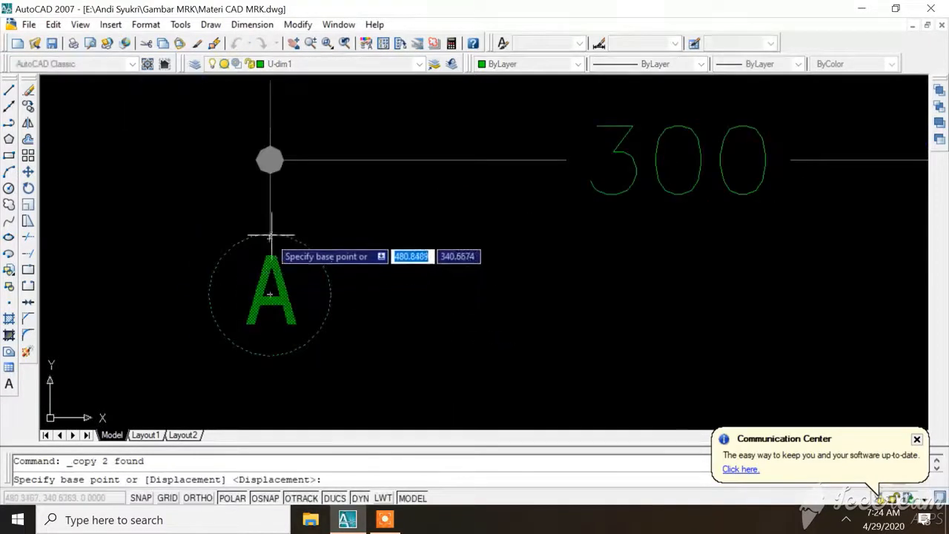
left_click(270, 238)
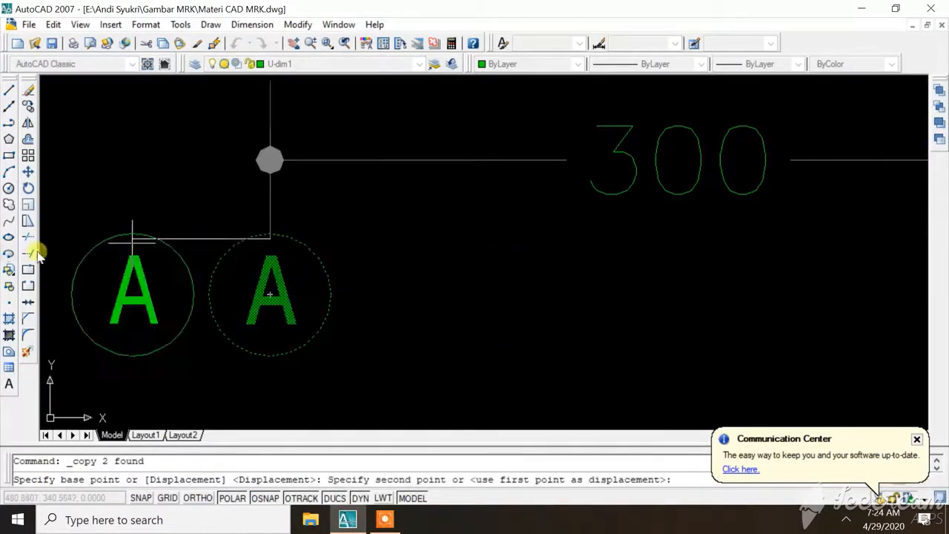
scroll(108, 270, "down", 2)
scroll(401, 250, "up", 3)
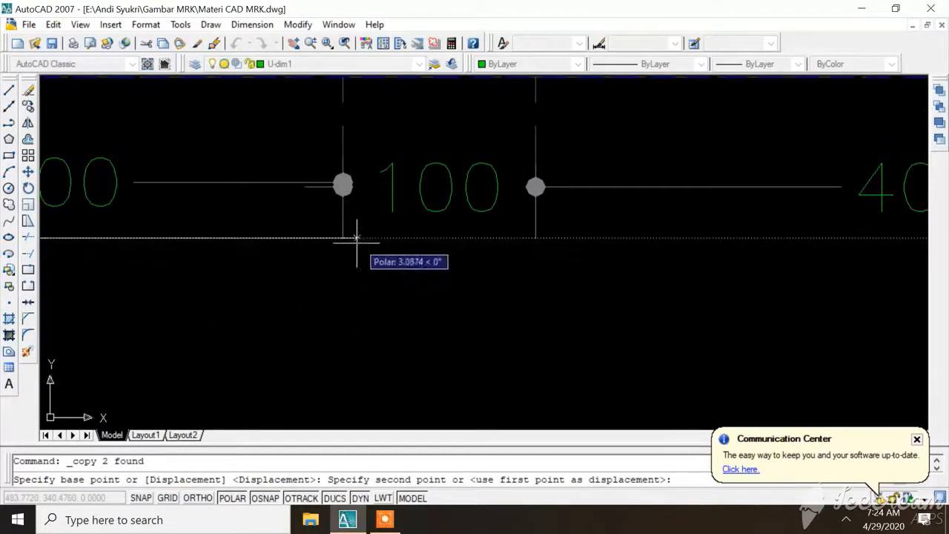
left_click(343, 237)
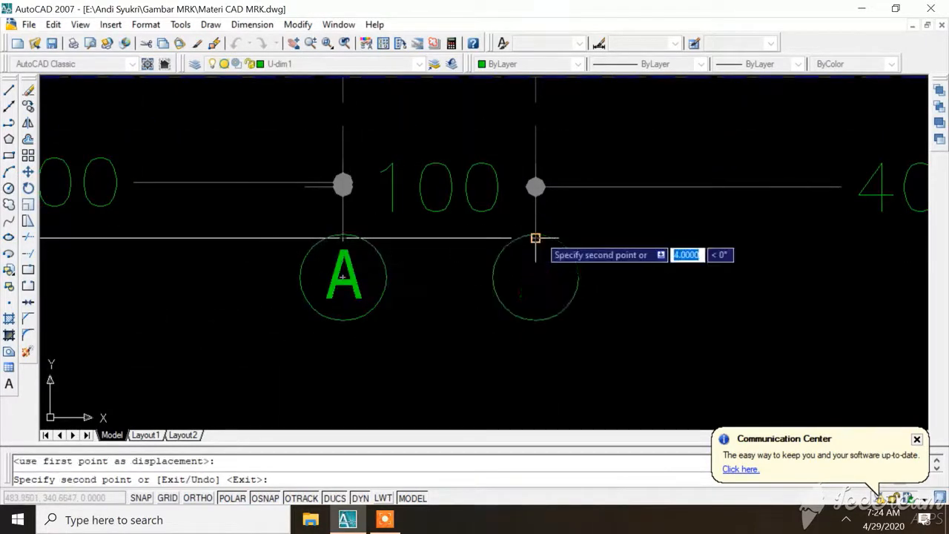
Place further copies of the A bubble at the lower ends of the third and fourth vertical grid lines
left_click(536, 237)
scroll(245, 250, "down", 2)
scroll(460, 256, "up", 3)
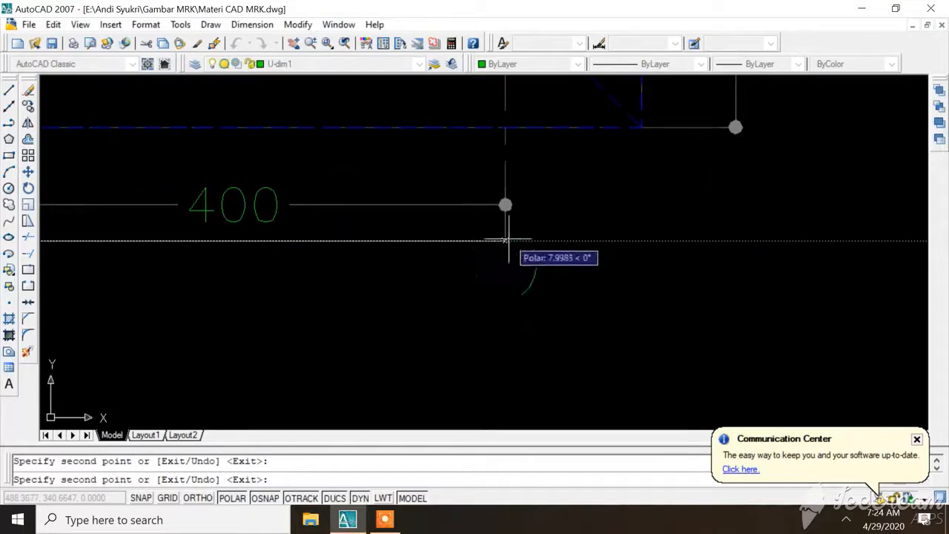
left_click(505, 240)
scroll(661, 285, "down", 5)
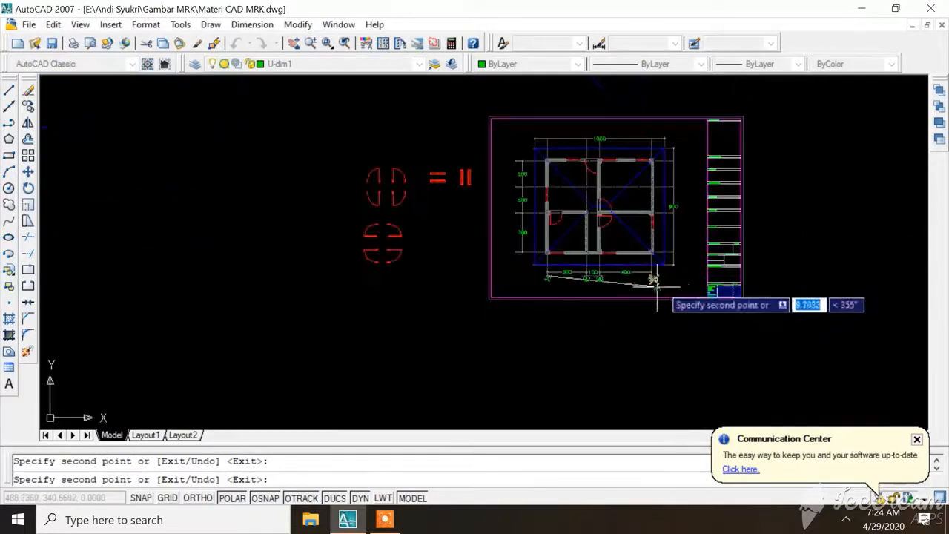
scroll(631, 267, "up", 4)
scroll(504, 364, "up", 2)
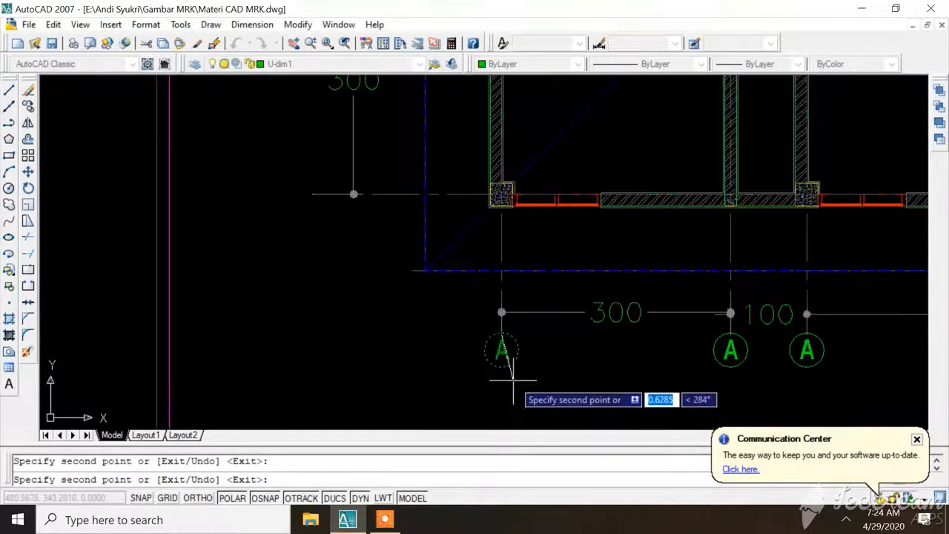
left_click(512, 380)
key("Escape")
Copy the first A bubble from its right quadrant point to the left end of the lowest horizontal grid line
scroll(507, 357, "up", 4)
left_click(408, 271)
left_click(611, 415)
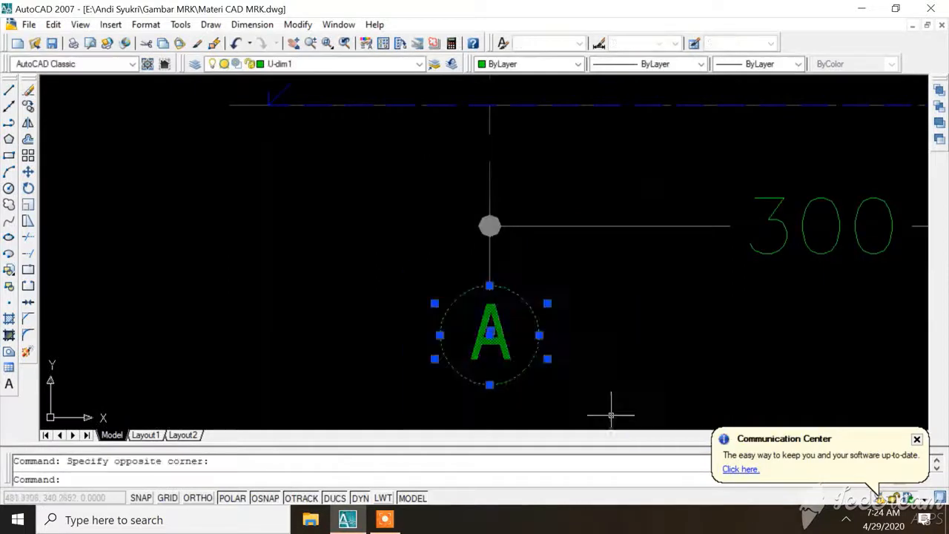
right_click(545, 352)
left_click(585, 208)
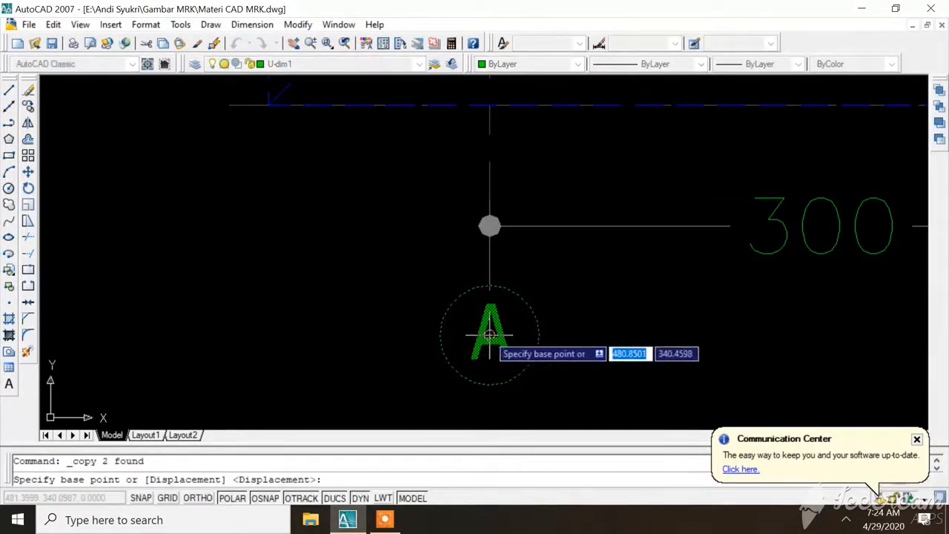
left_click(540, 334)
scroll(572, 356, "down", 3)
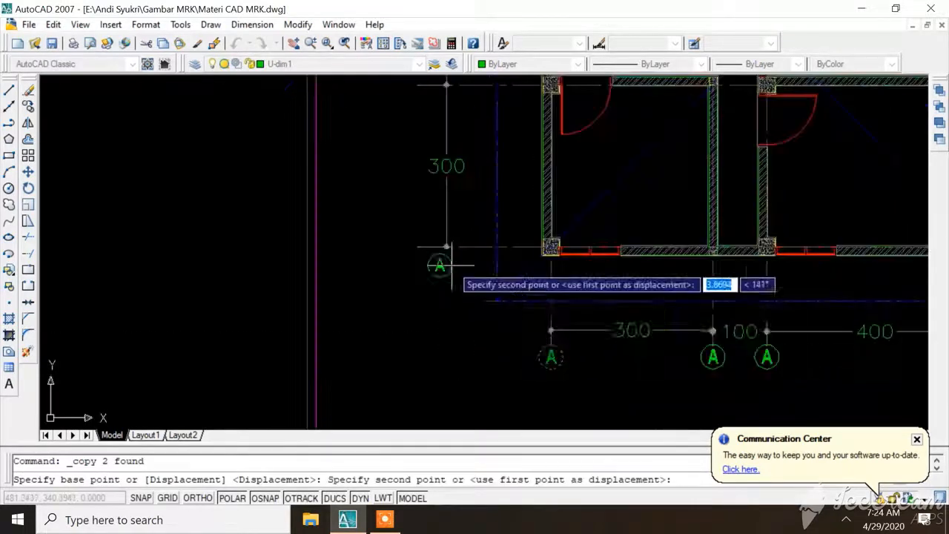
scroll(449, 263, "up", 5)
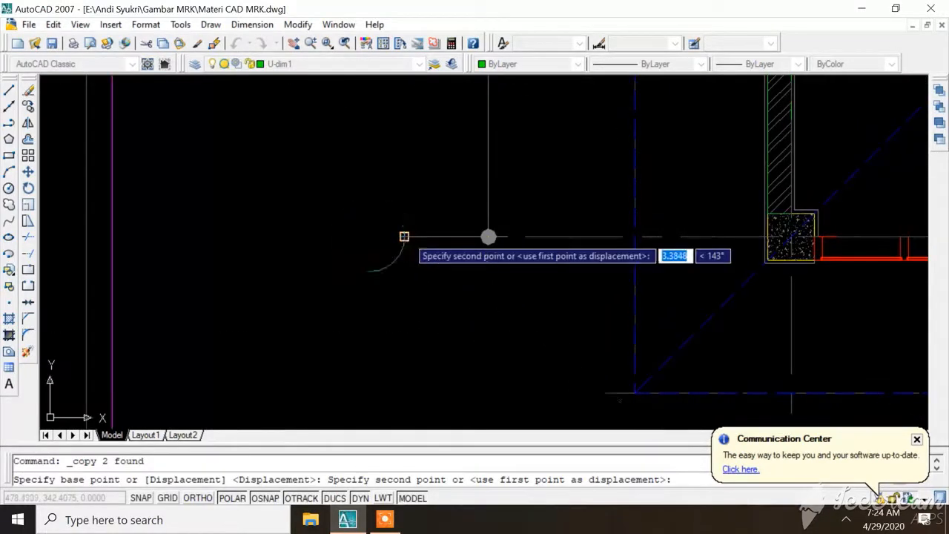
left_click(404, 236)
Place copies of the bubble at the left ends of the remaining three horizontal grid lines
scroll(423, 356, "down", 3)
scroll(412, 261, "up", 2)
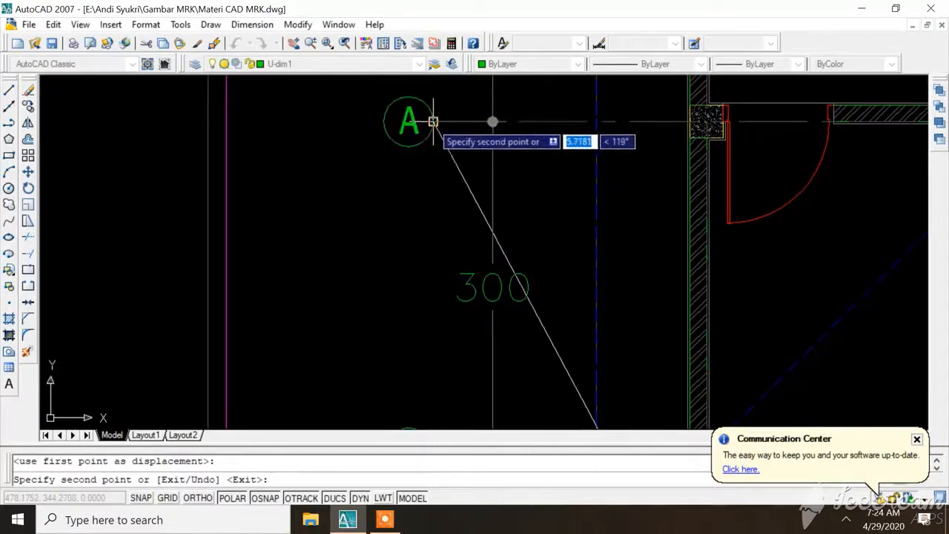
left_click(433, 120)
scroll(457, 272, "down", 3)
scroll(460, 212, "up", 3)
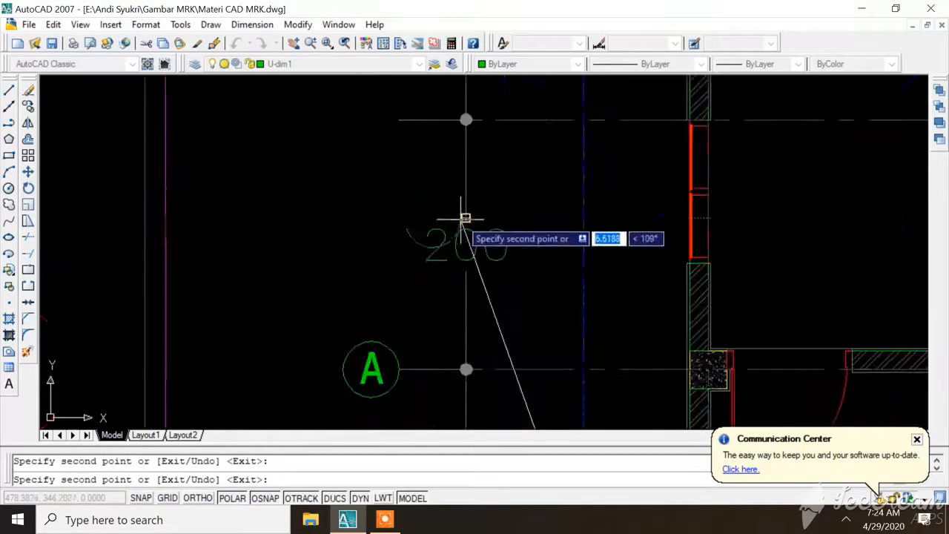
left_click(397, 118)
scroll(415, 296, "down", 3)
scroll(380, 302, "up", 3)
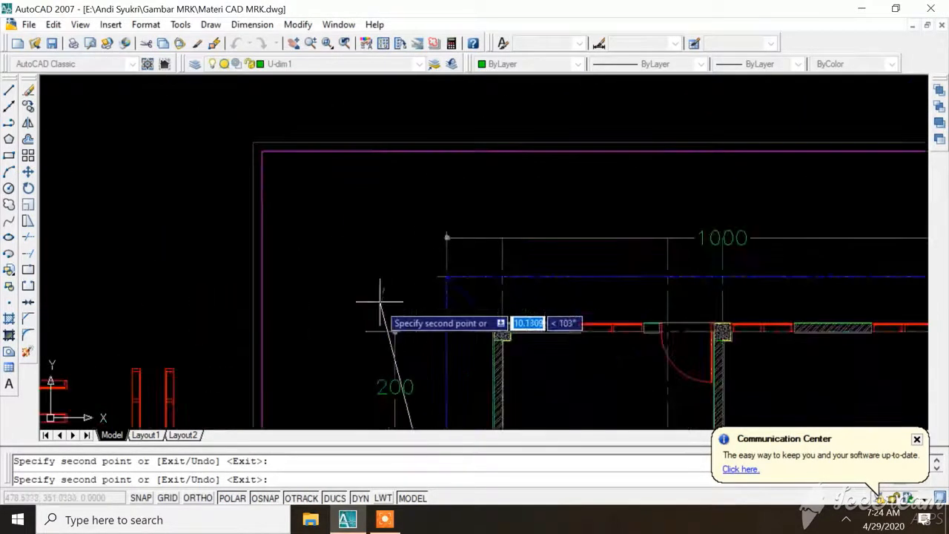
scroll(355, 322, "down", 3)
key("Escape")
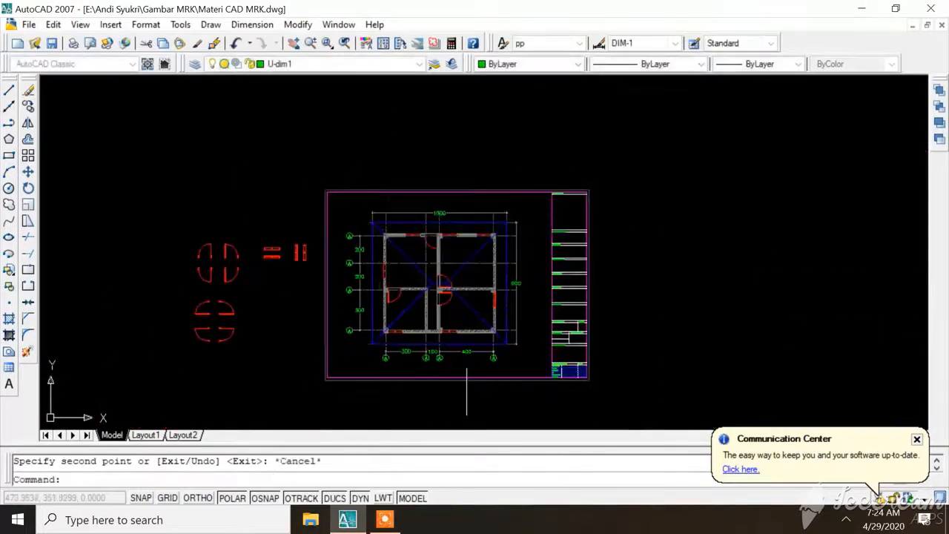
Change the letter in the second vertical grid line's bubble to B
scroll(467, 393, "up", 1)
scroll(417, 301, "up", 3)
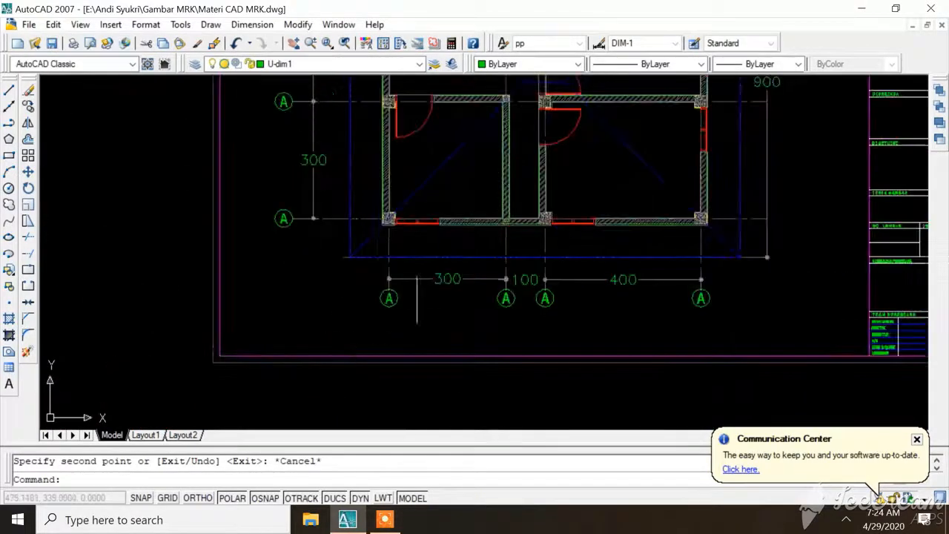
scroll(417, 297, "up", 3)
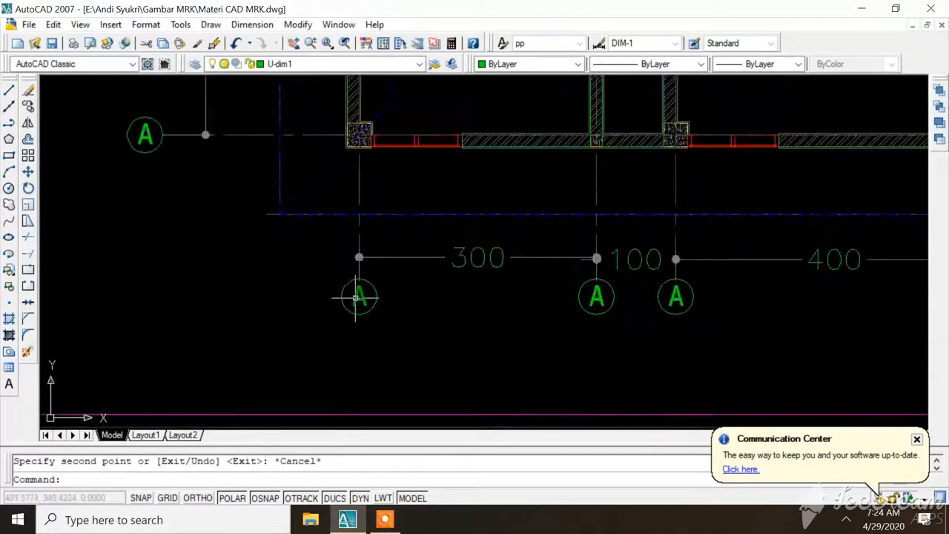
left_click(605, 295)
left_click(600, 291)
double_click(596, 293)
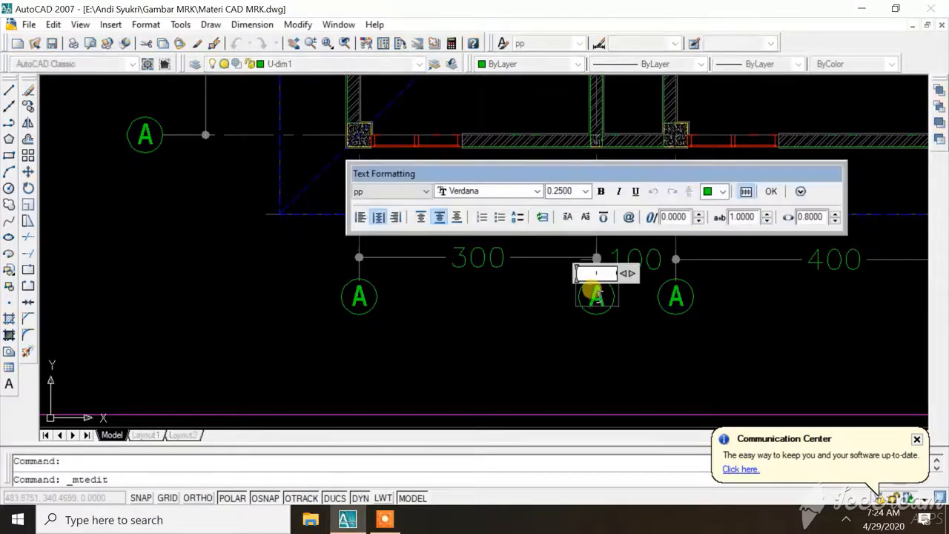
type("B")
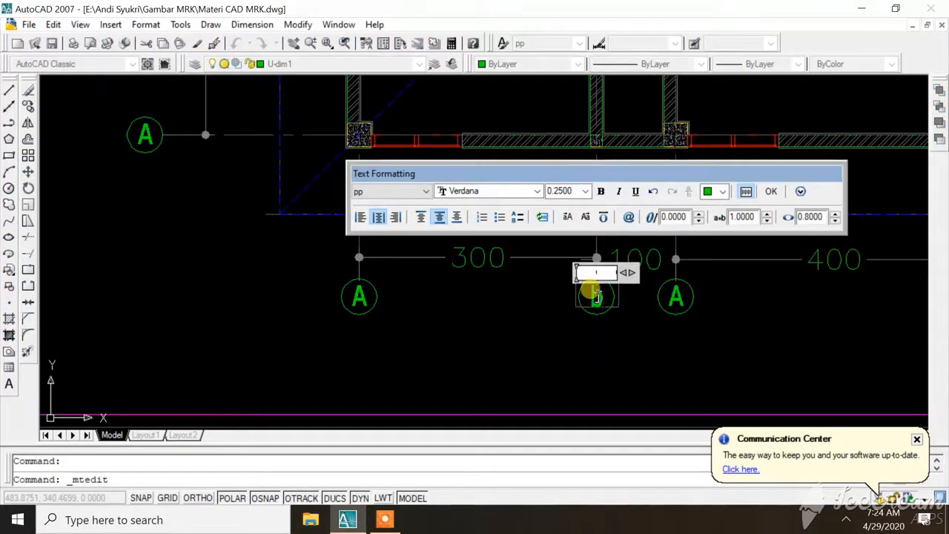
key("BackSpace")
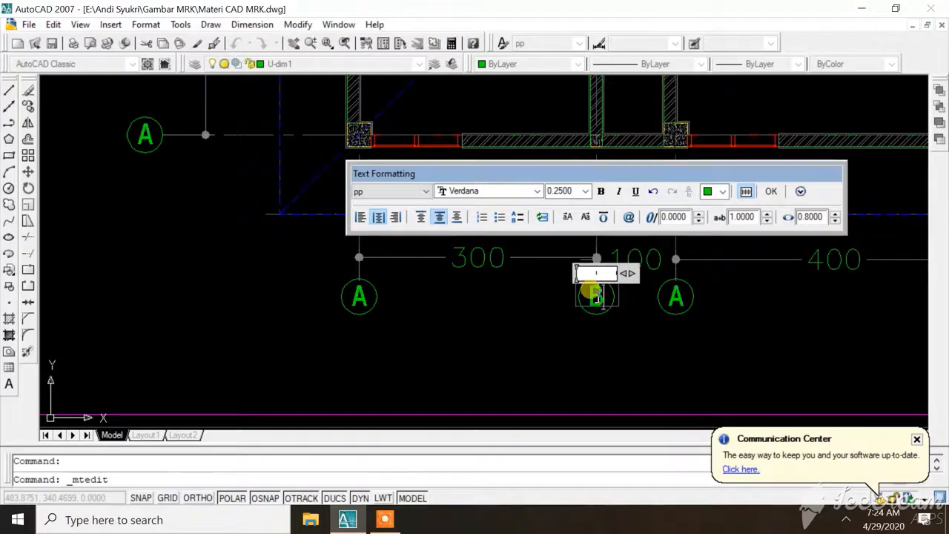
left_click(773, 191)
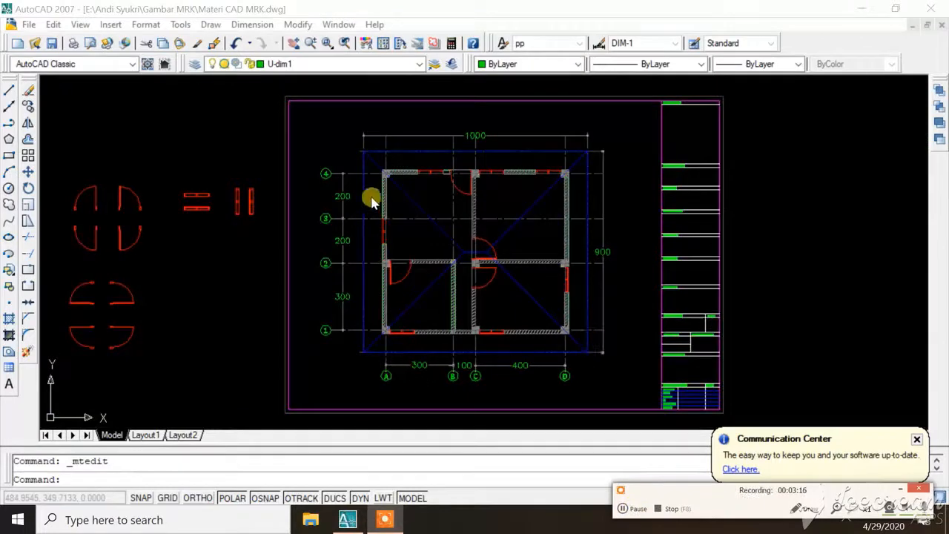
Make U-teks1 the current layer and add the multiline text "Lobby" in the upper-left room
scroll(340, 304, "up", 2)
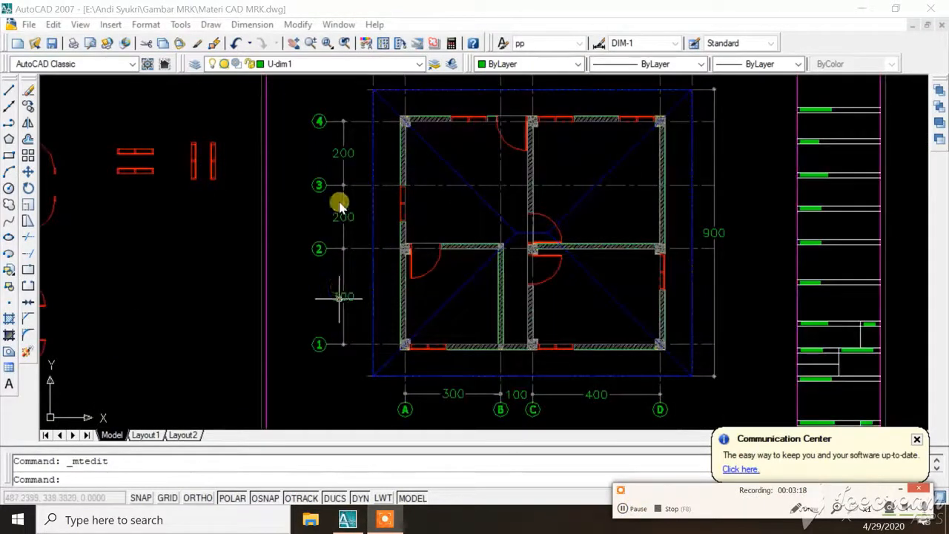
left_click(421, 64)
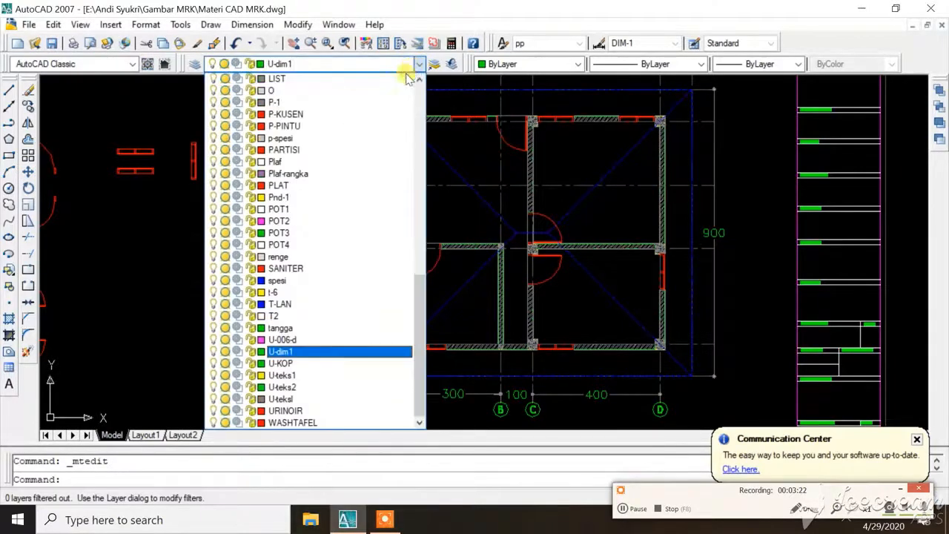
left_click(303, 375)
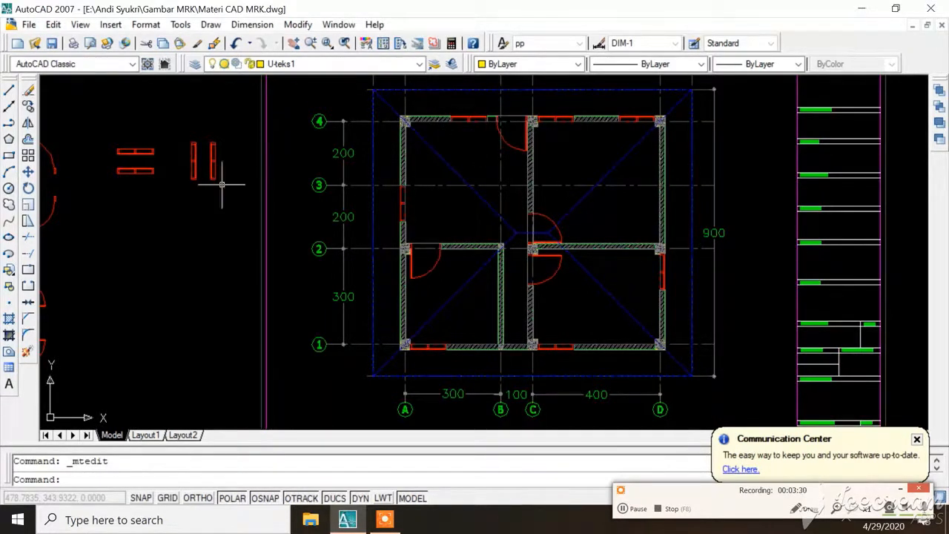
left_click(9, 383)
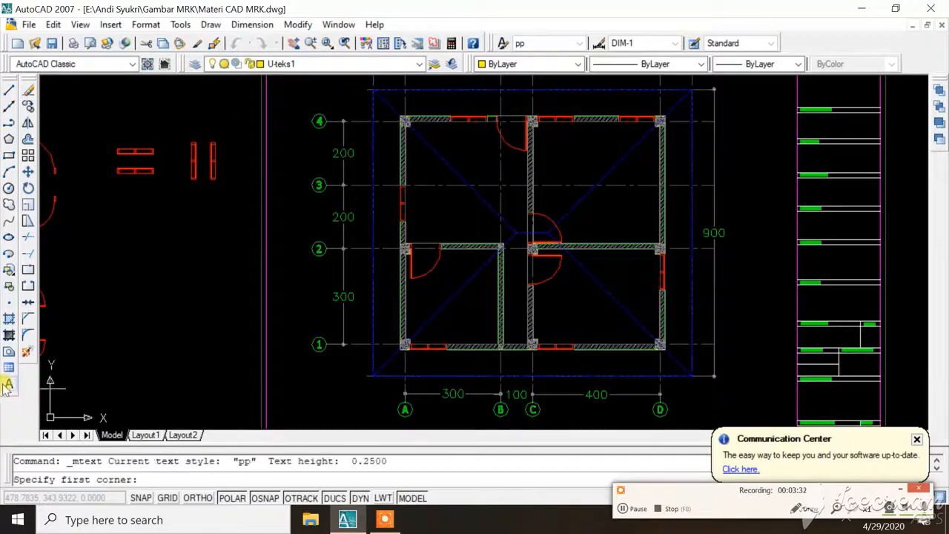
scroll(507, 195, "up", 3)
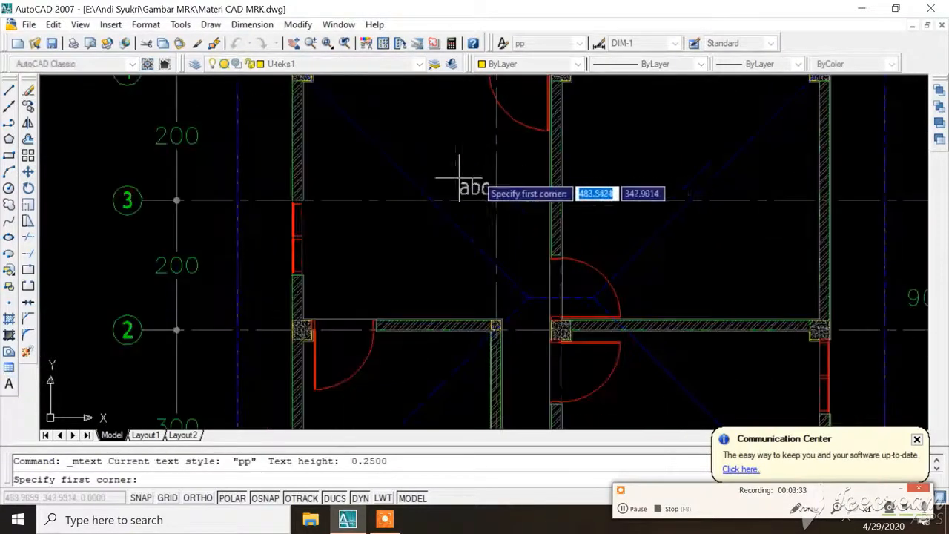
scroll(372, 175, "up", 2)
left_click(372, 186)
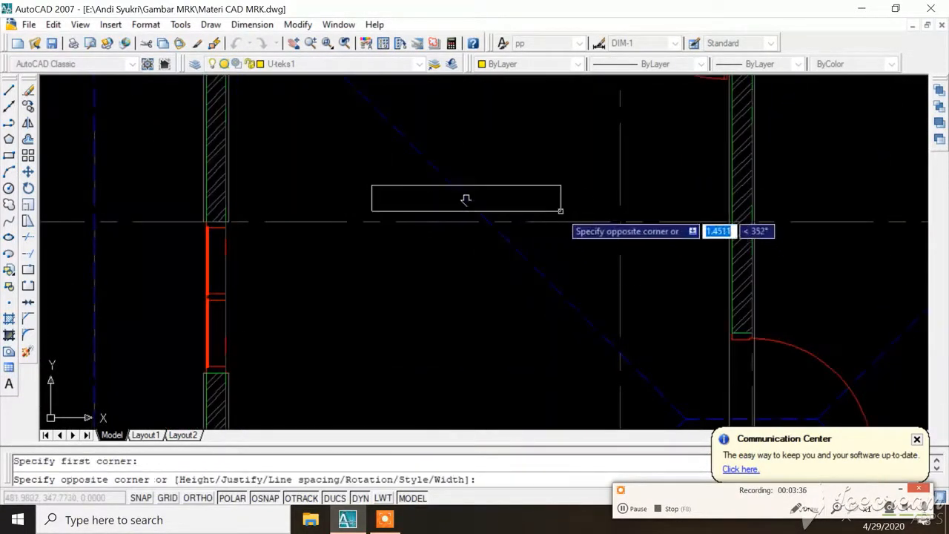
left_click(561, 210)
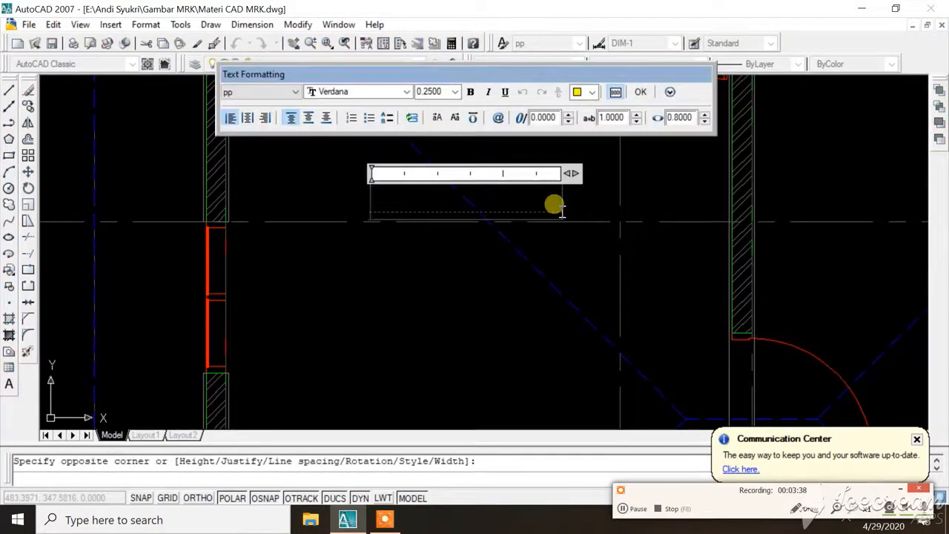
type("Lo")
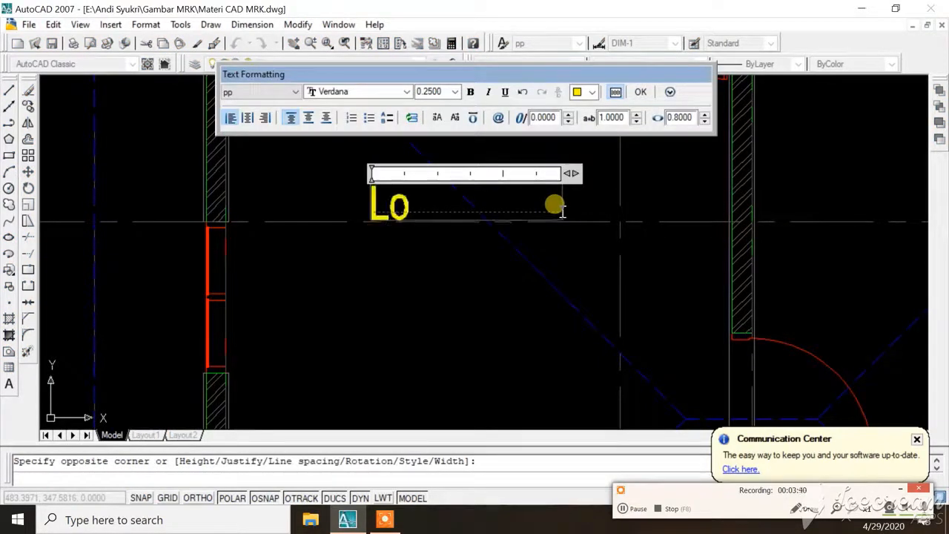
type("bby")
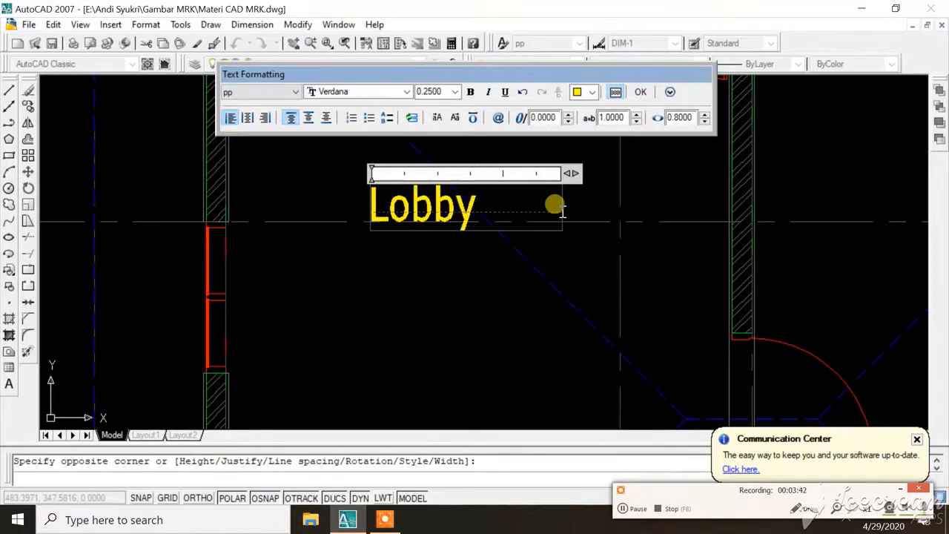
Set the height of the Lobby text to 0.15
scroll(511, 199, "down", 5)
scroll(497, 208, "up", 4)
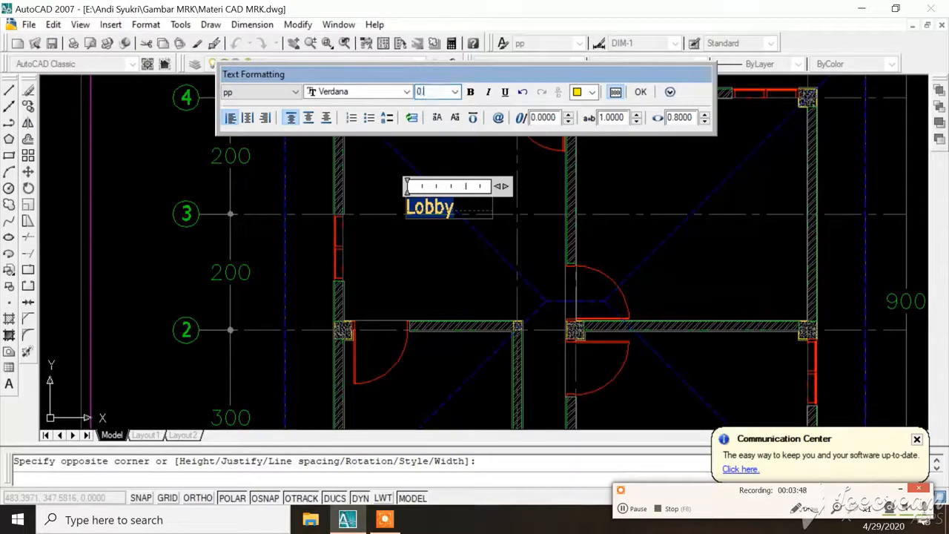
key("Return")
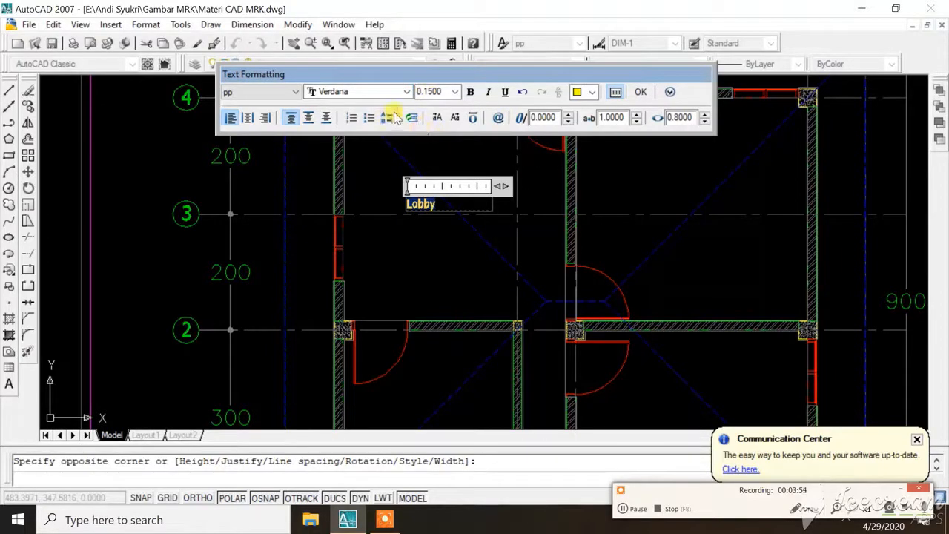
Try the text styles text-1, ROMANS, R and ROMANT on the Lobby text and settle on ROMANS-1
left_click(641, 93)
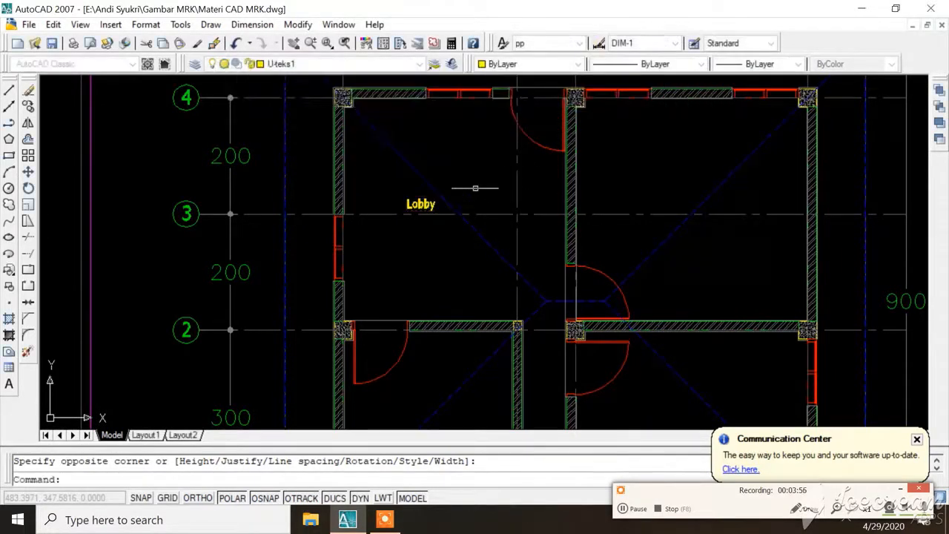
scroll(440, 212, "up", 4)
left_click(398, 191)
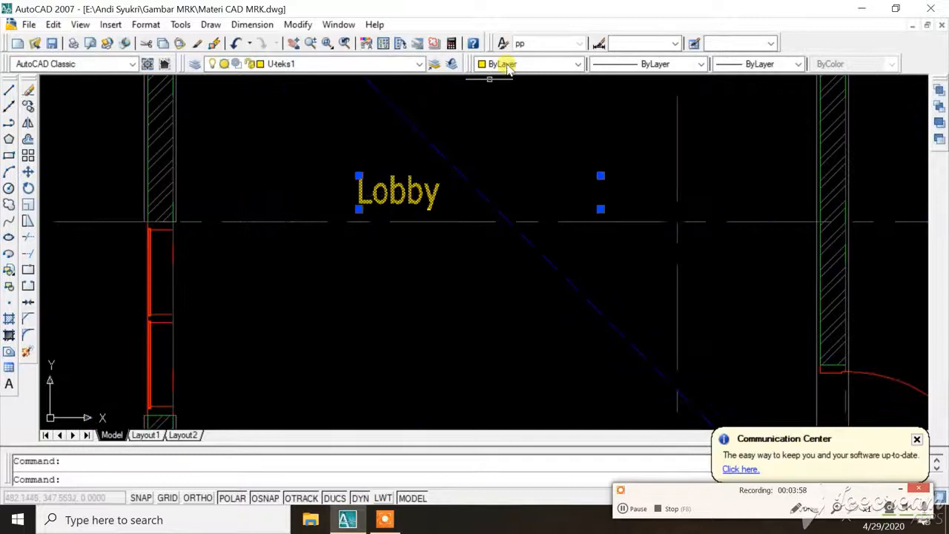
left_click(582, 44)
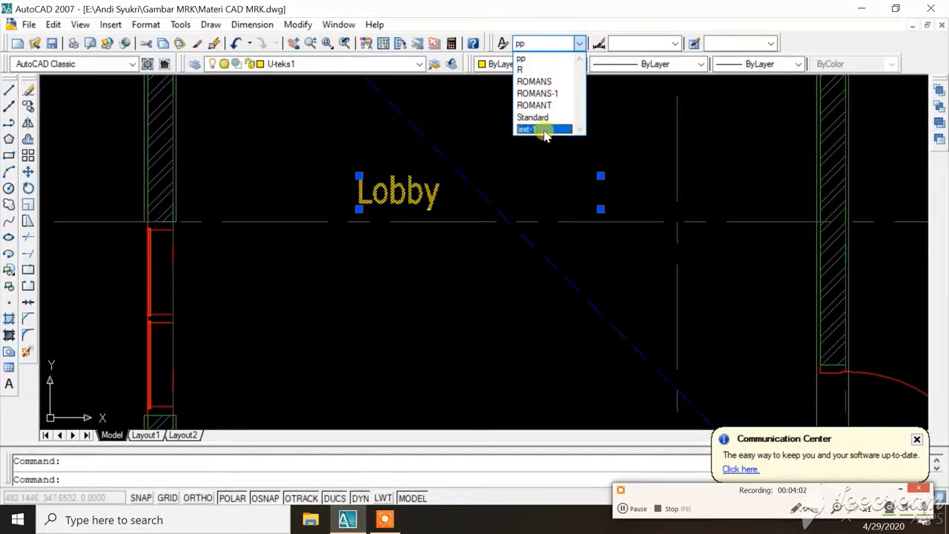
left_click(541, 129)
left_click(579, 44)
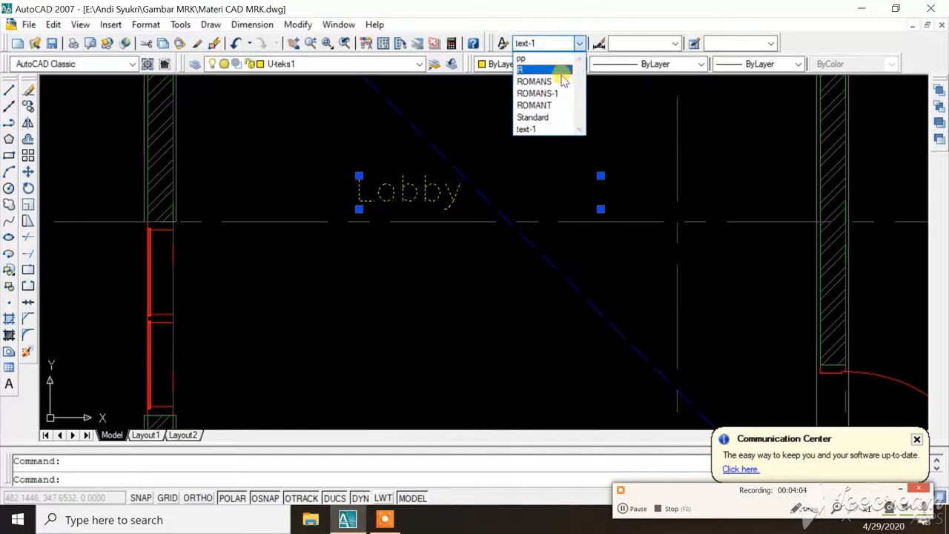
left_click(558, 74)
left_click(580, 44)
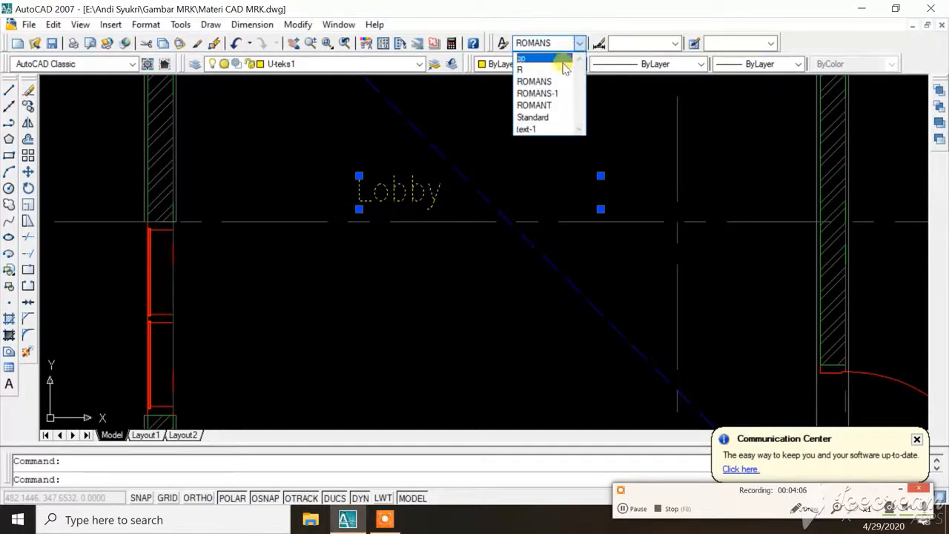
left_click(553, 69)
left_click(582, 44)
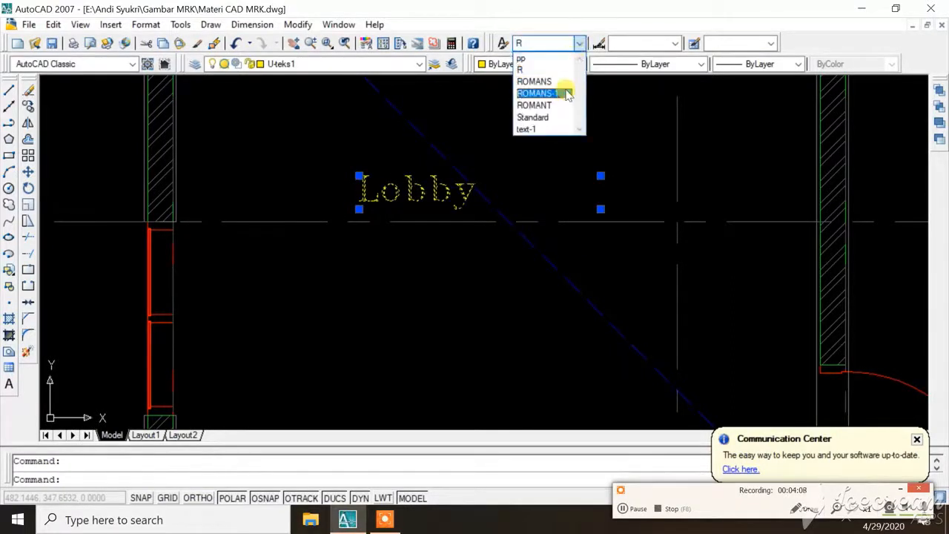
left_click(555, 93)
left_click(583, 44)
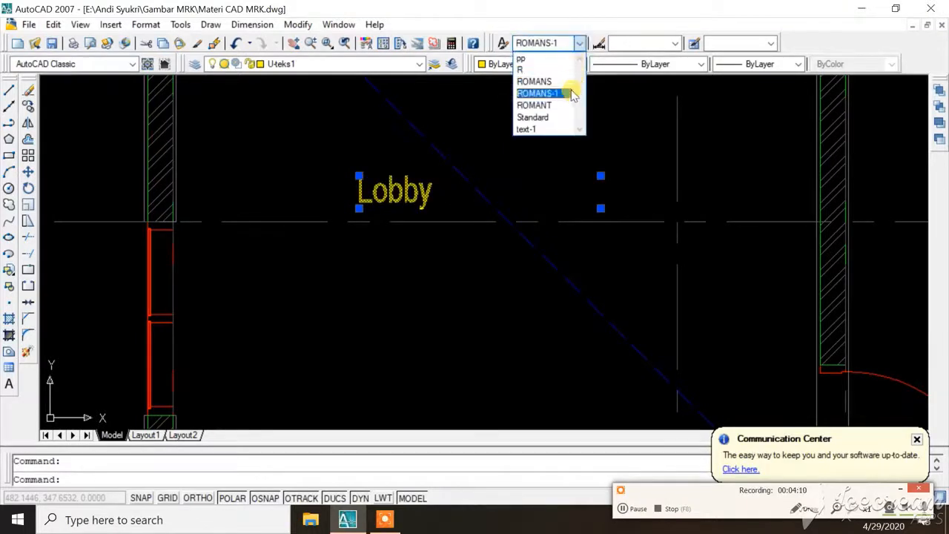
left_click(565, 104)
left_click(580, 44)
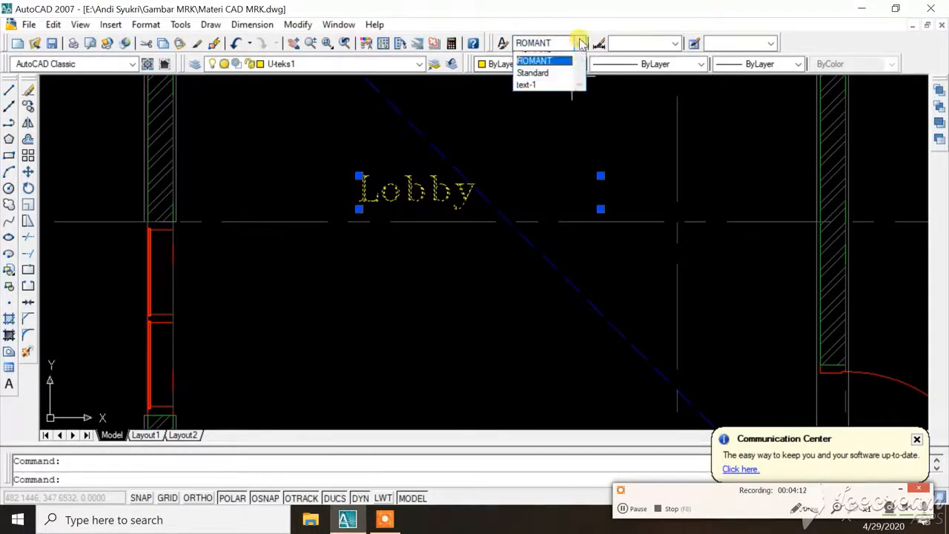
left_click(559, 83)
left_click(571, 43)
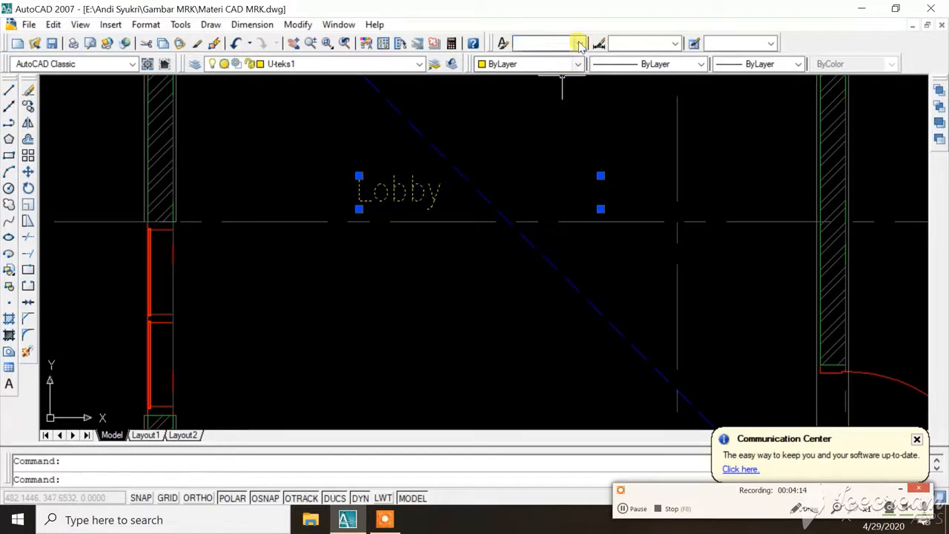
left_click(556, 93)
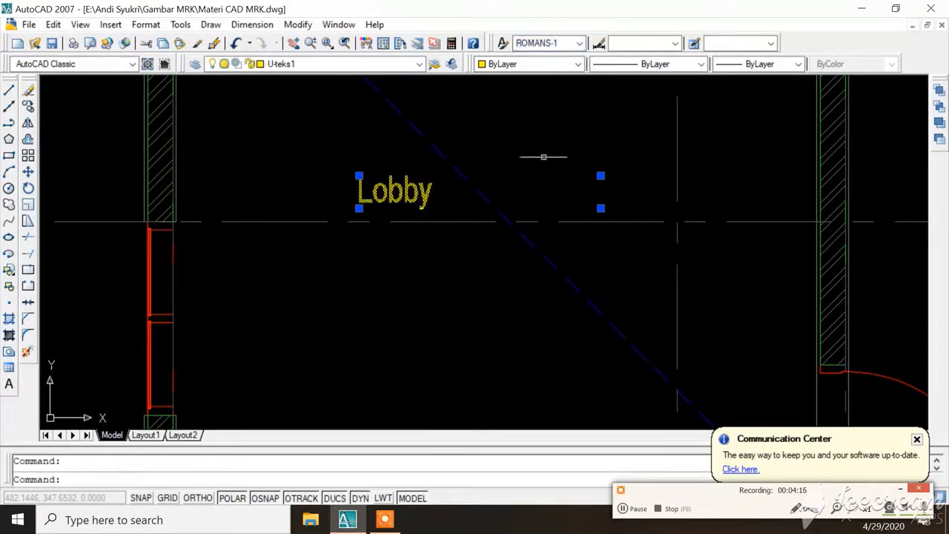
Center the Lobby text horizontally and vertically within its text box
double_click(431, 171)
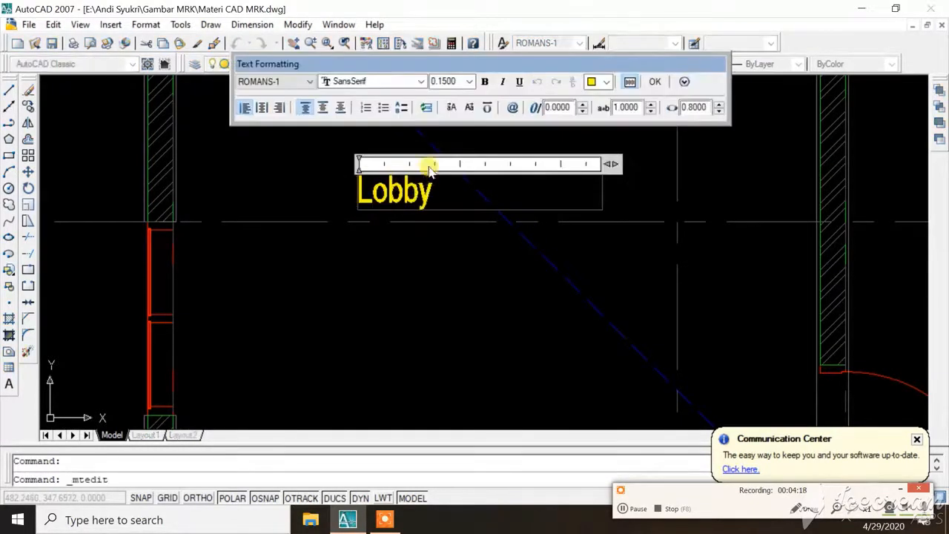
left_click_drag(436, 194, 331, 194)
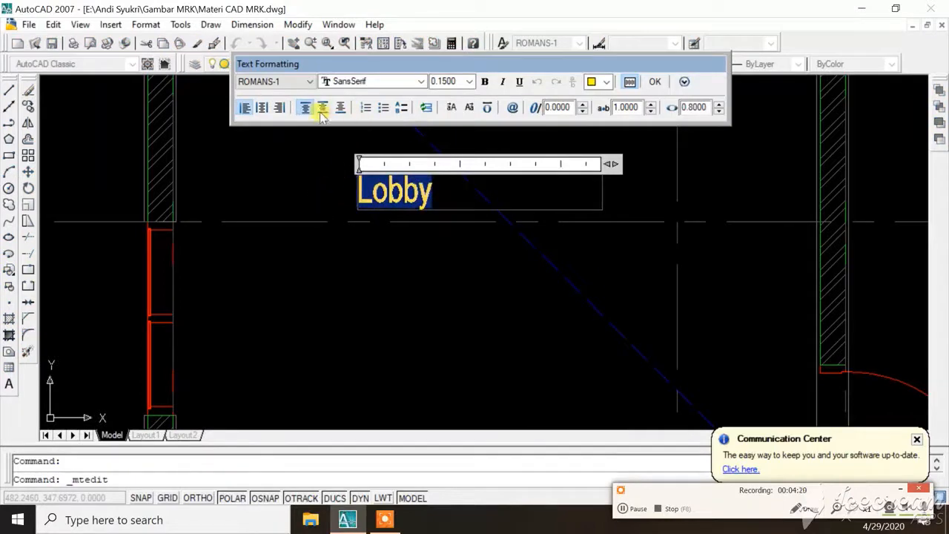
left_click(263, 110)
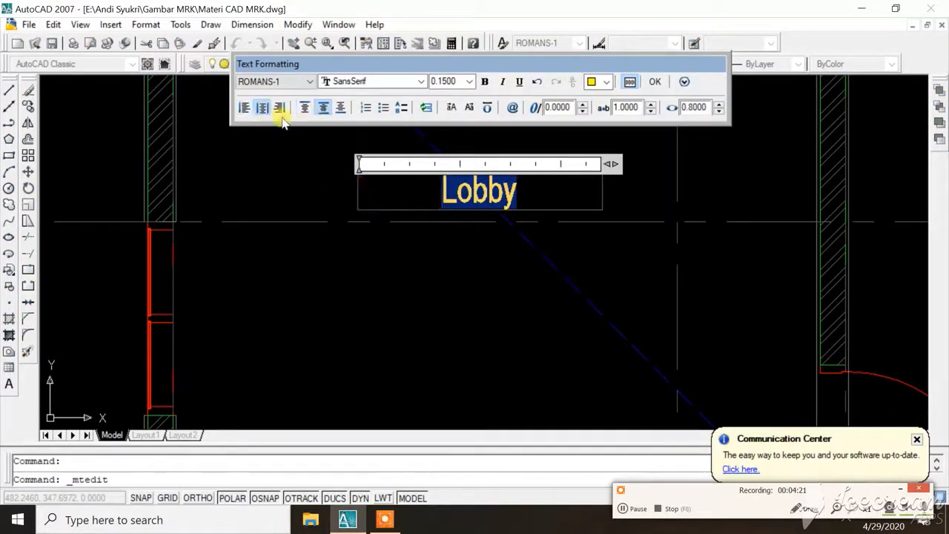
left_click(655, 82)
scroll(371, 197, "down", 3)
scroll(377, 210, "up", 3)
Delete the last letters of the Lobby text and retype them so it reads "Lobby"
left_click(390, 187)
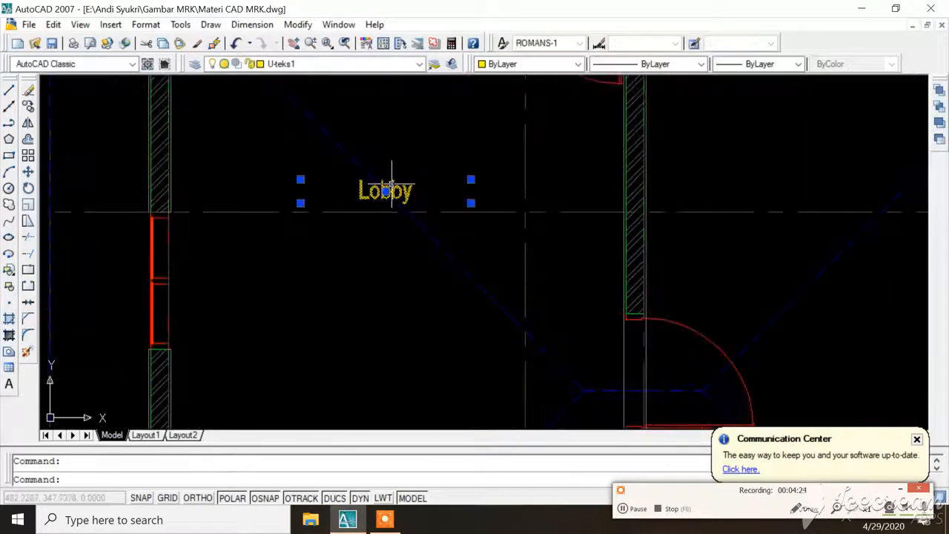
double_click(397, 191)
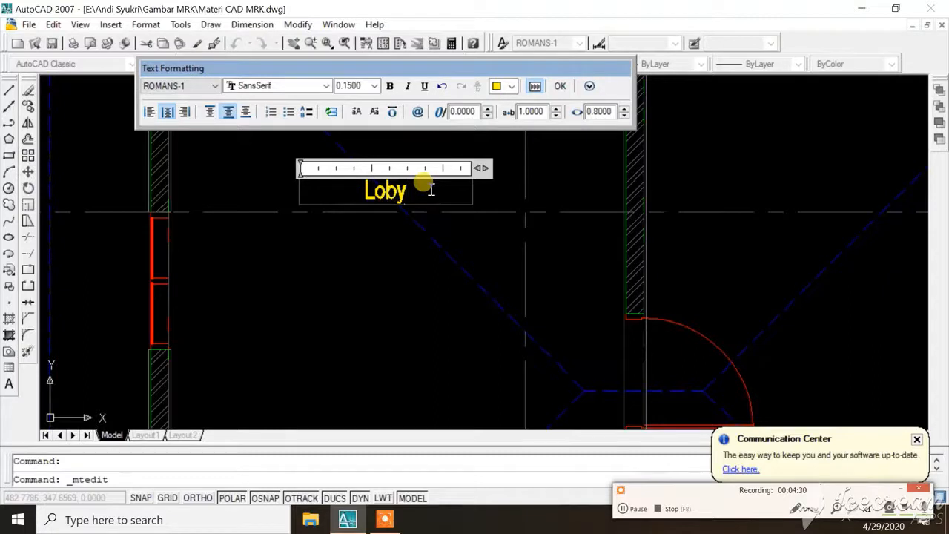
key("BackSpace")
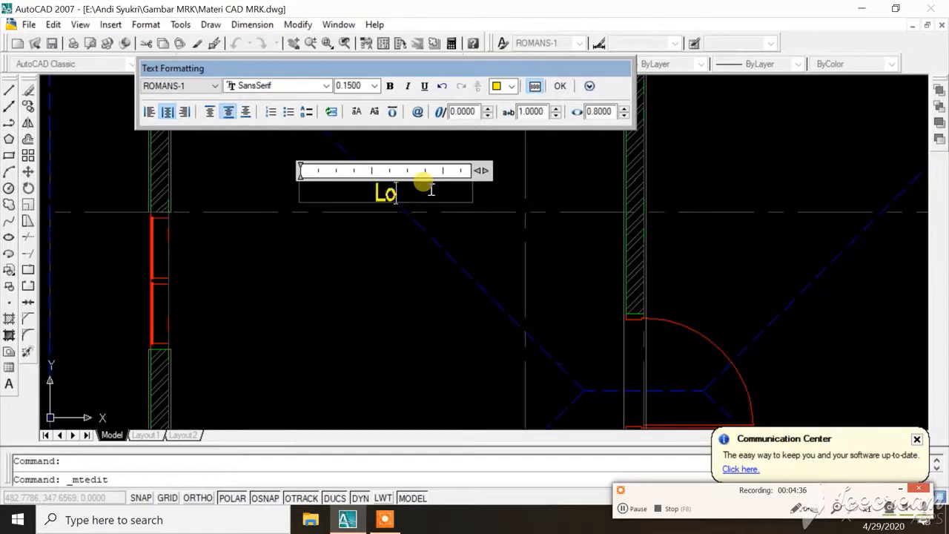
type("y")
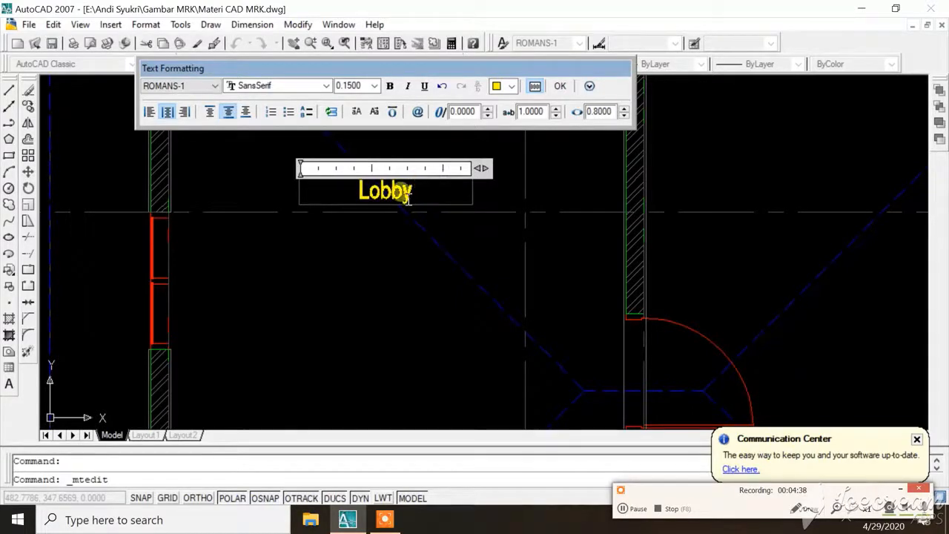
left_click(561, 88)
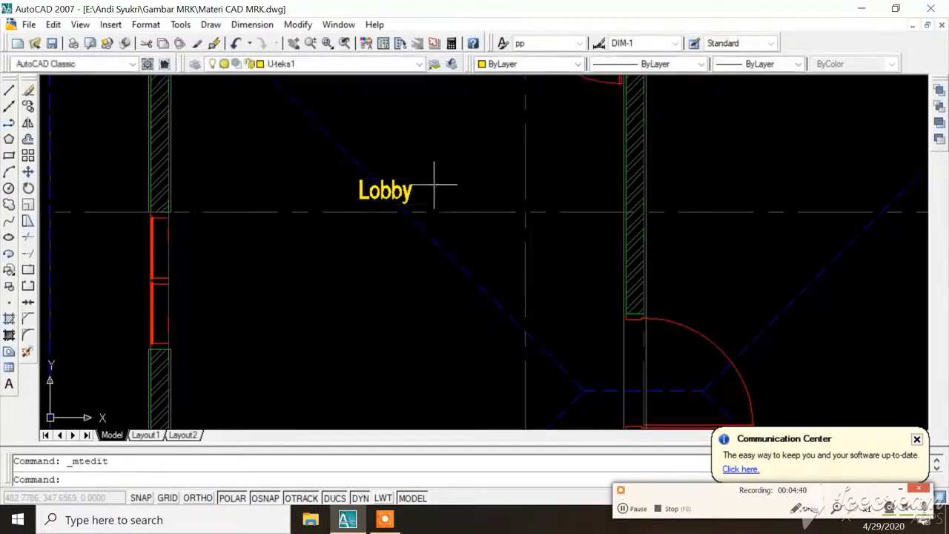
Copy the Lobby text into the upper-right room between grid lines C and D
left_click(411, 189)
right_click(396, 175)
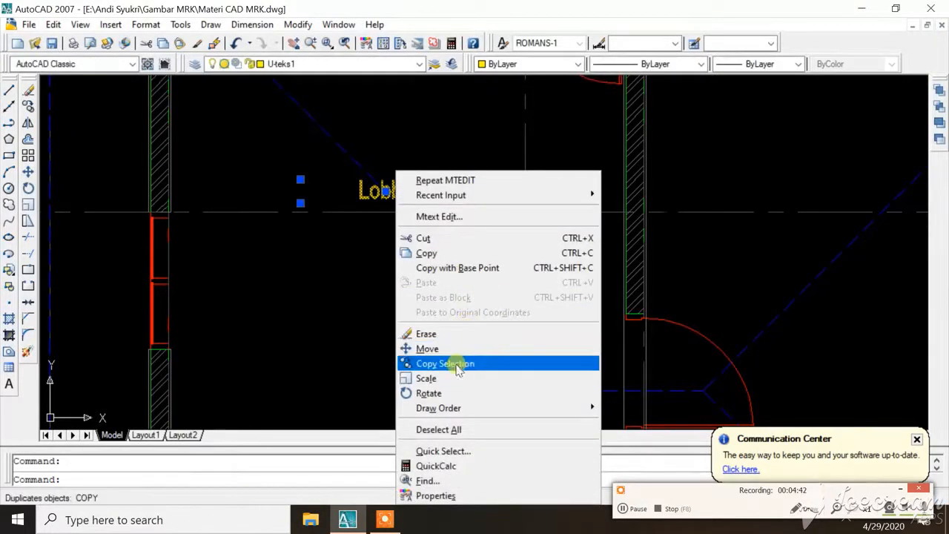
left_click(449, 364)
left_click(316, 123)
scroll(258, 227, "down", 2)
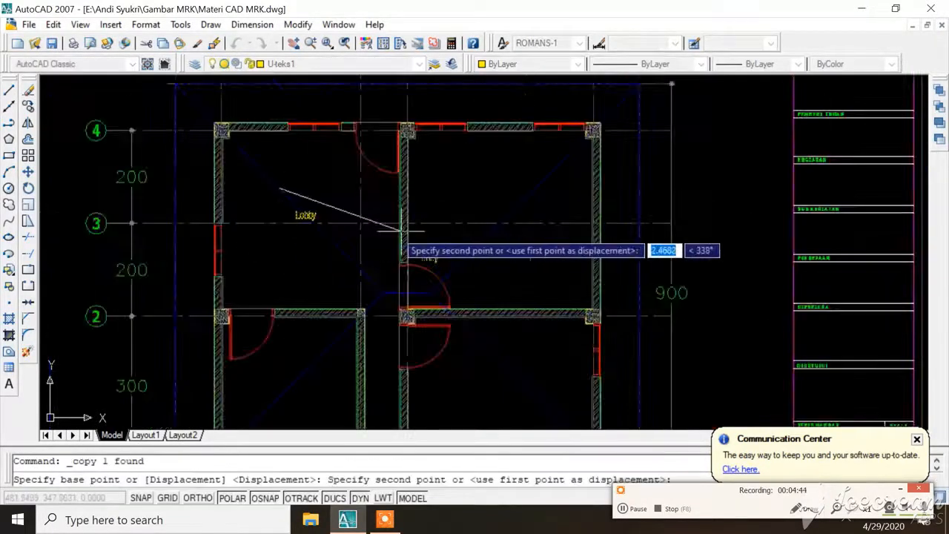
scroll(395, 230, "up", 2)
left_click(529, 134)
Place further copies of the Lobby text in the lower-right and lower-left rooms
scroll(466, 140, "down", 4)
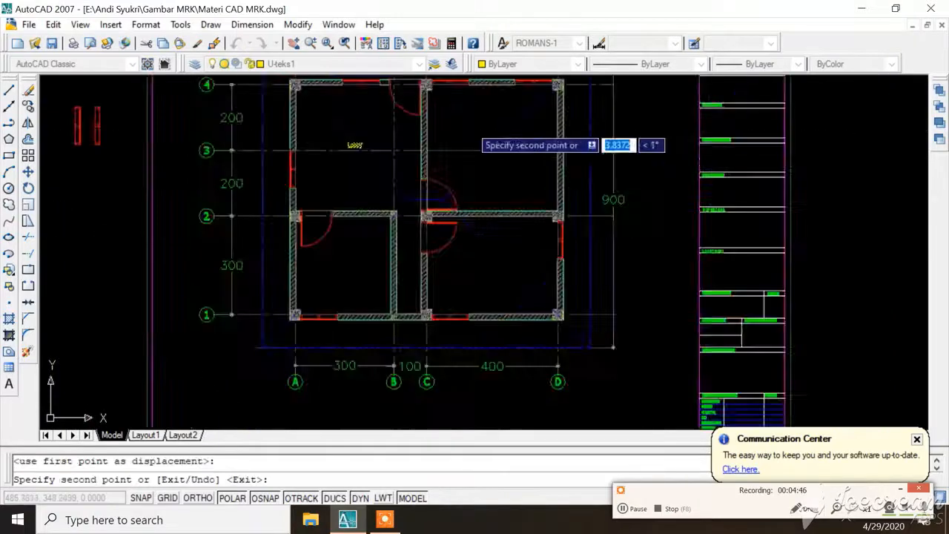
scroll(475, 200, "up", 3)
left_click(420, 180)
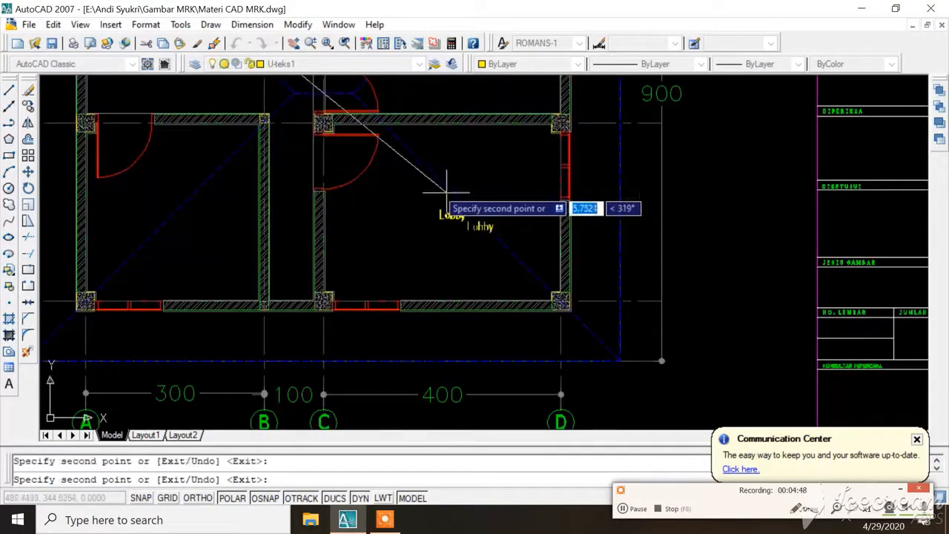
scroll(415, 200, "down", 4)
scroll(382, 206, "up", 3)
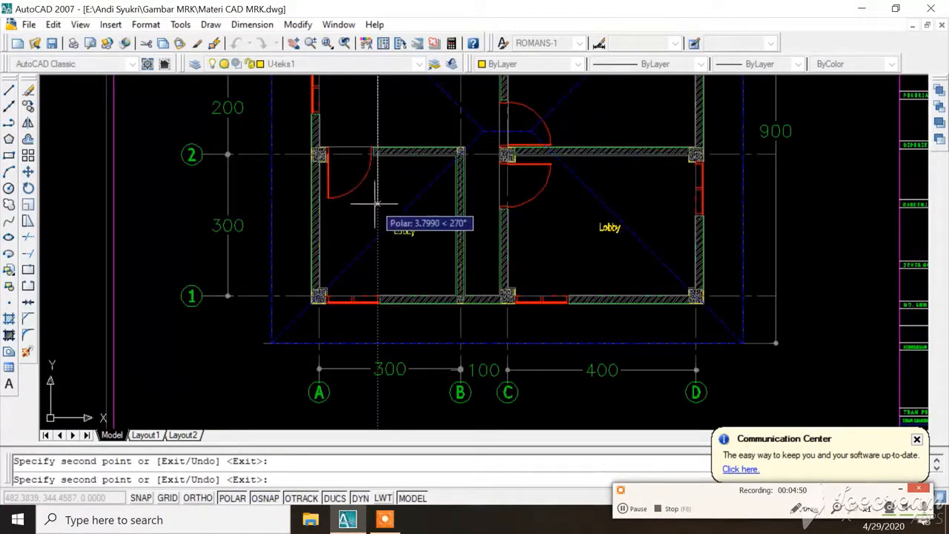
left_click(363, 204)
scroll(419, 315, "down", 3)
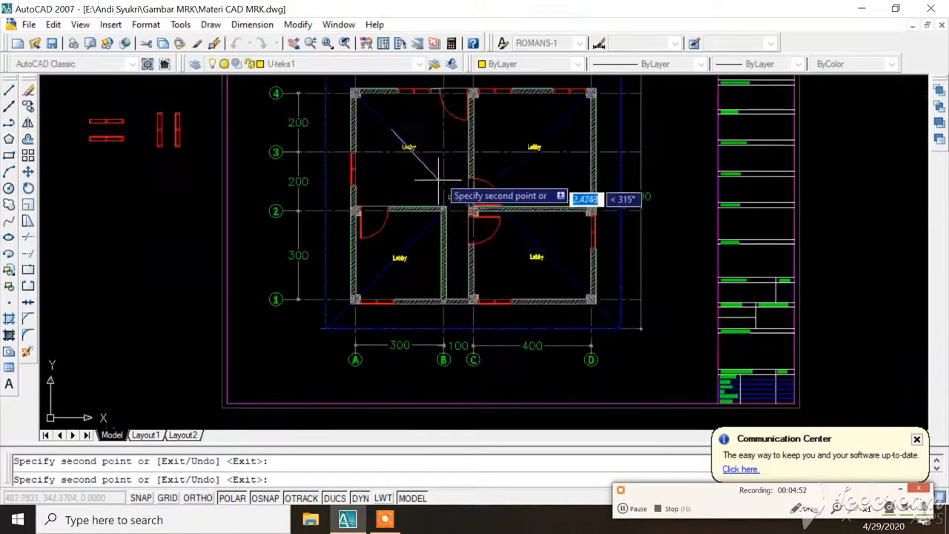
scroll(466, 243, "up", 3)
scroll(449, 240, "down", 2)
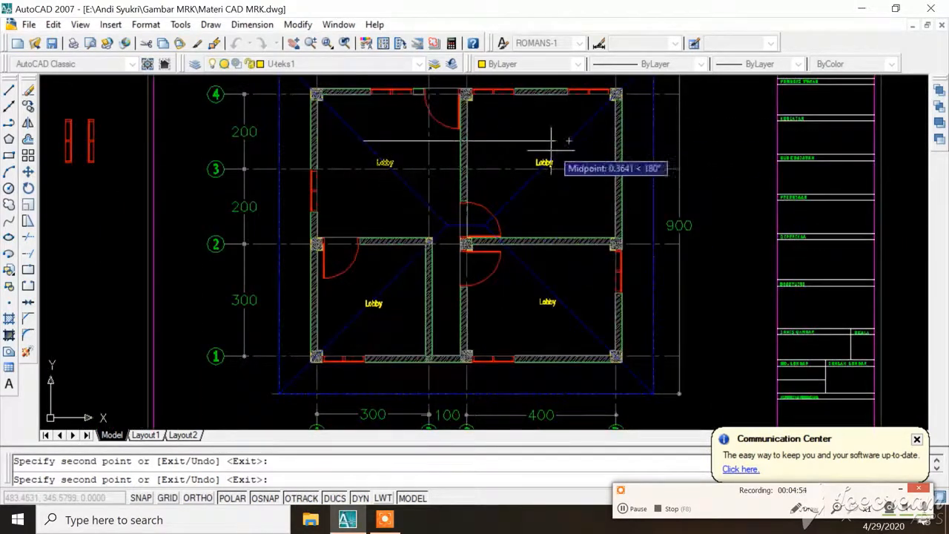
key("Escape")
Change the text in the upper-right room to "Ruang Kantor"
scroll(543, 165, "up", 3)
double_click(533, 154)
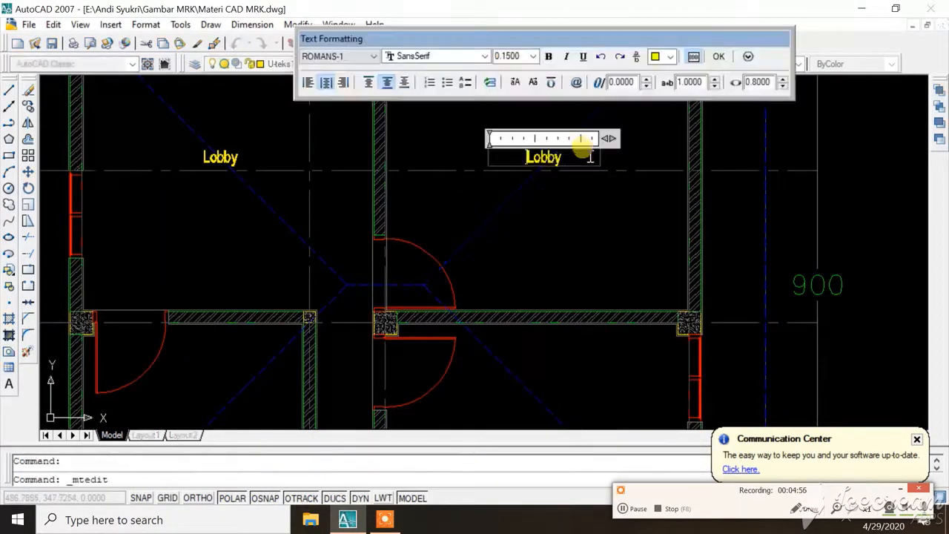
key("BackSpace")
key("BackSpace")
key("BackSpace")
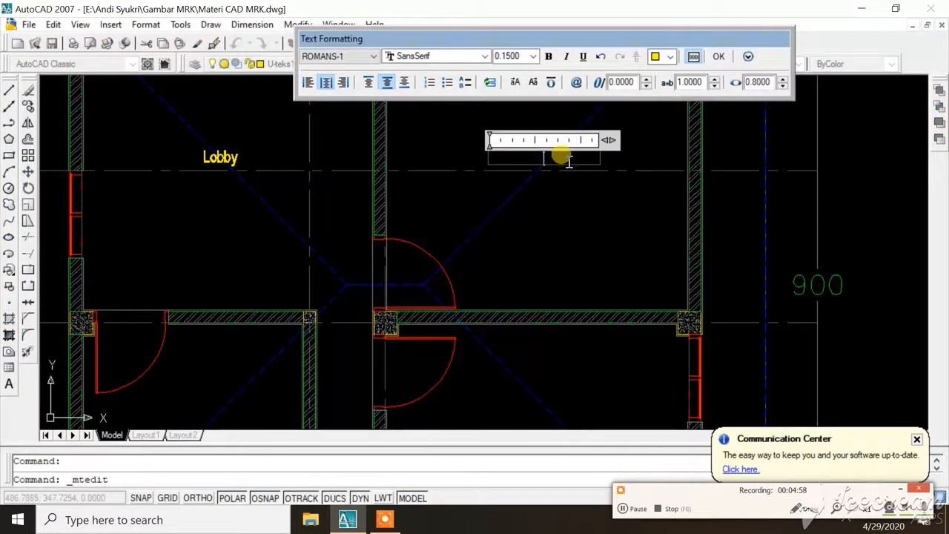
type("Ruang Kantor")
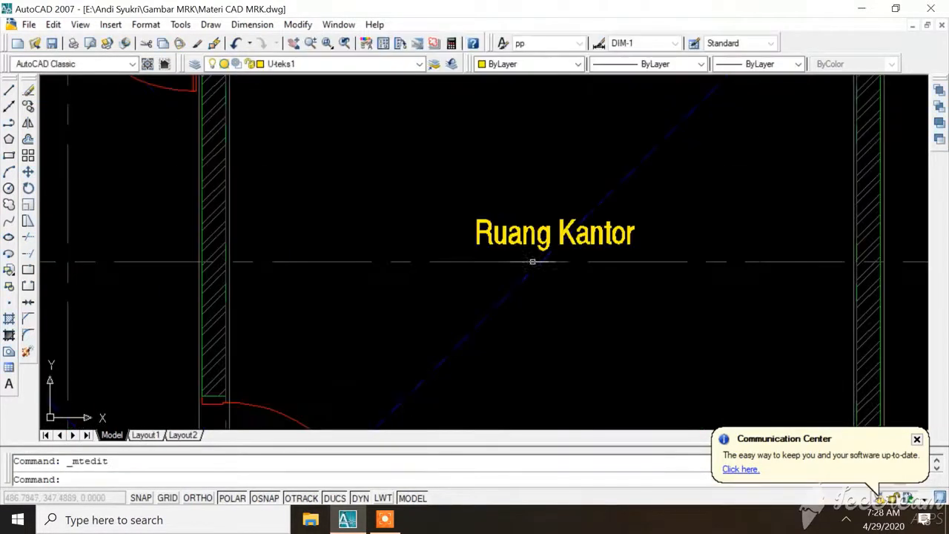
Copy the Lobby text about 0.25 straight down, directly below the original in the upper-left room
scroll(631, 141, "down", 4)
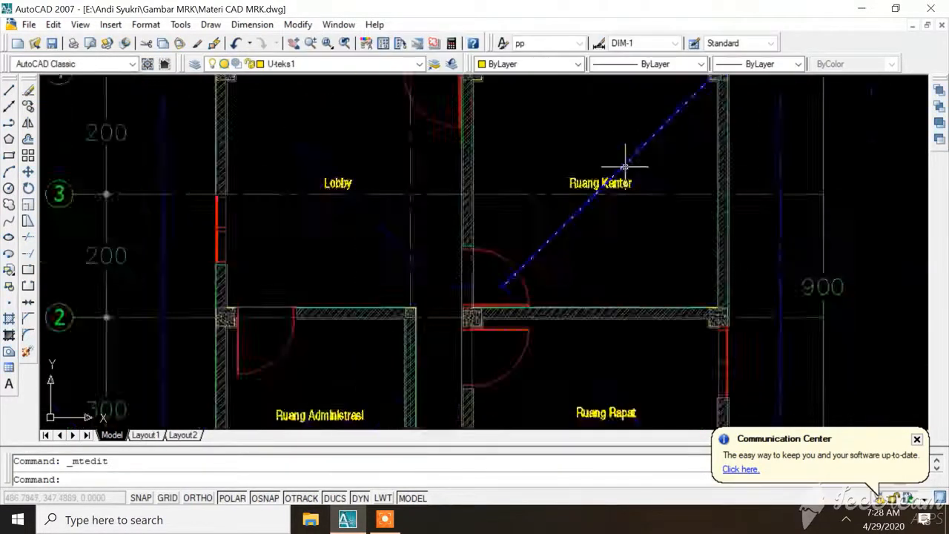
scroll(621, 178, "down", 2)
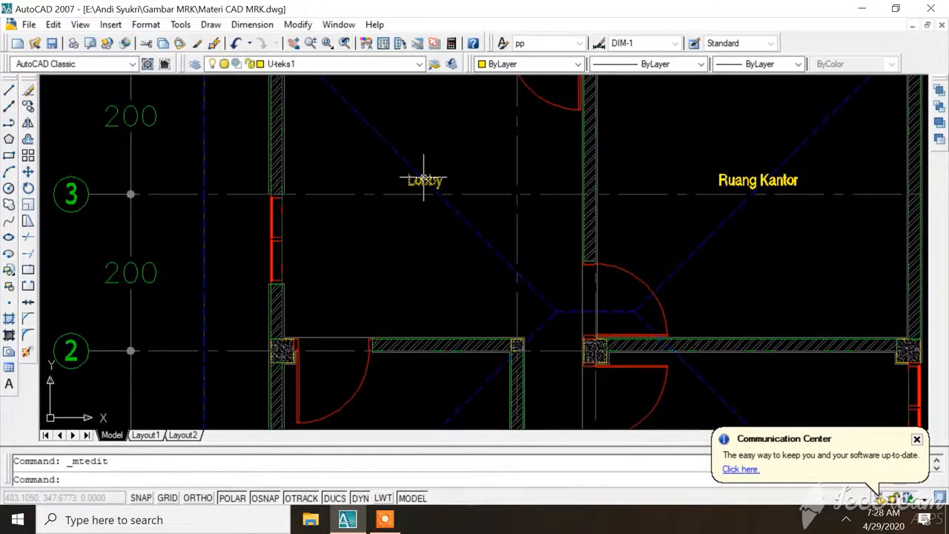
scroll(423, 179, "up", 3)
left_click(424, 181)
right_click(442, 172)
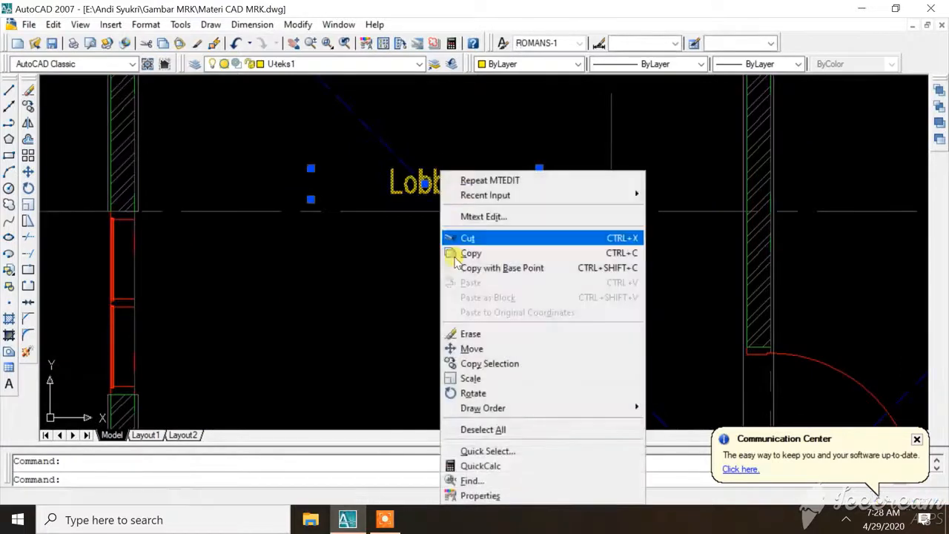
left_click(454, 364)
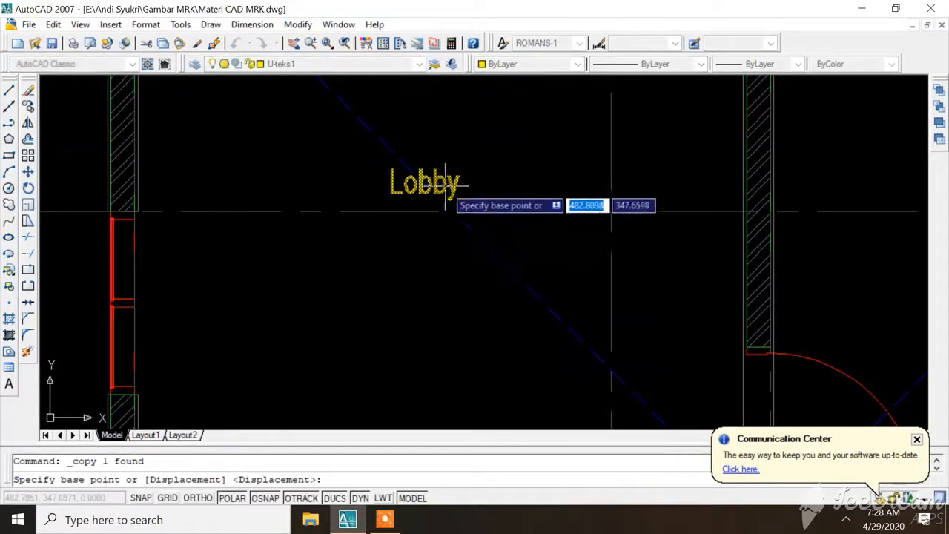
left_click(443, 202)
left_click(443, 243)
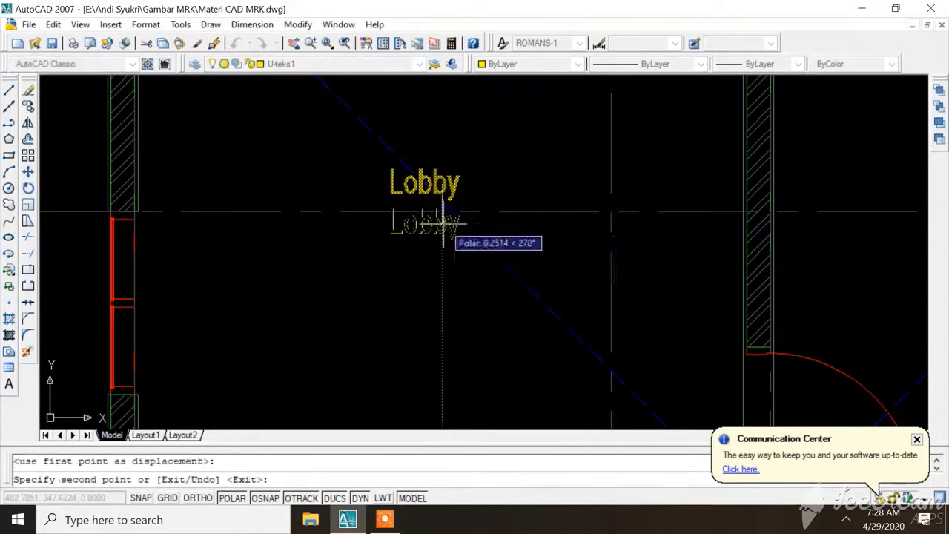
key("Escape")
Place the Lobby copy directly below the original and change its text to "+0.05"
left_click(442, 231)
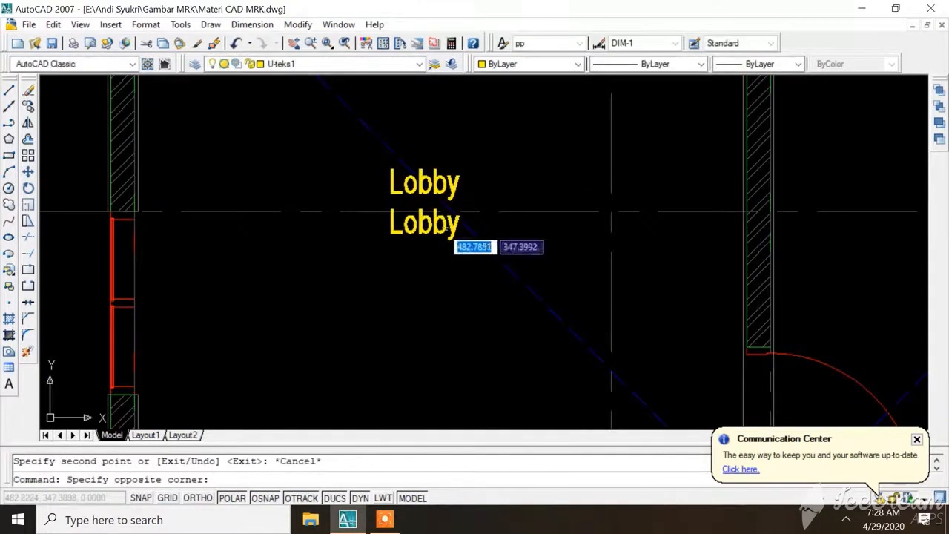
left_click(454, 242)
double_click(458, 228)
key("BackSpace")
key("BackSpace")
key("BackSpace")
key("BackSpace")
key("BackSpace")
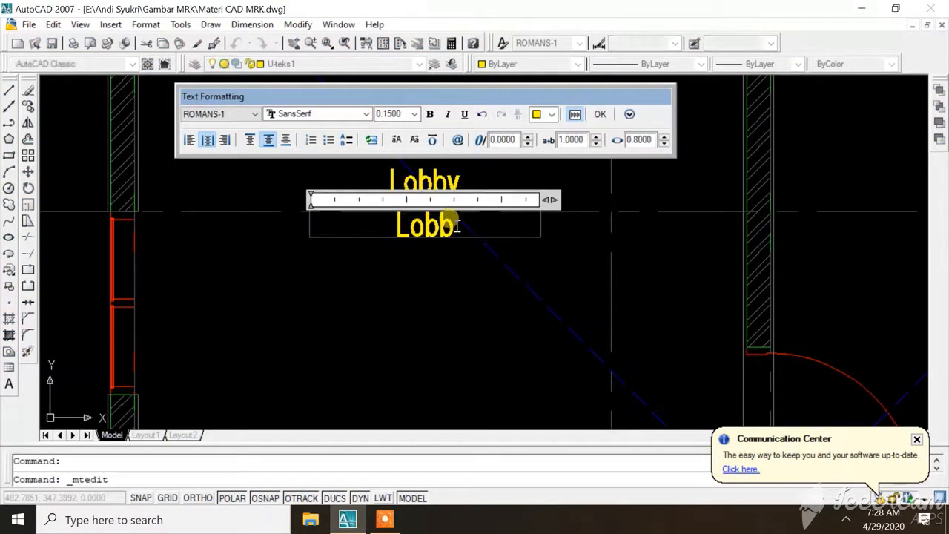
type("+")
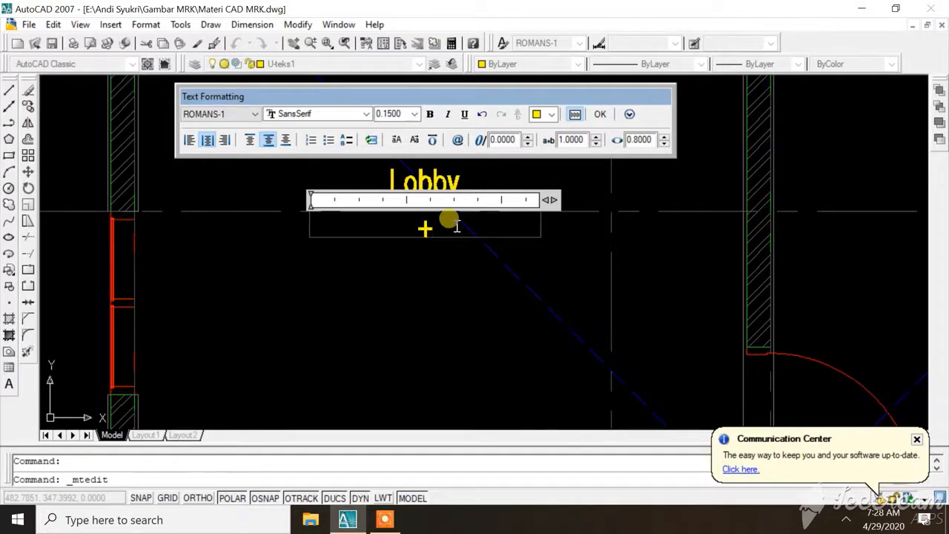
type("0.05")
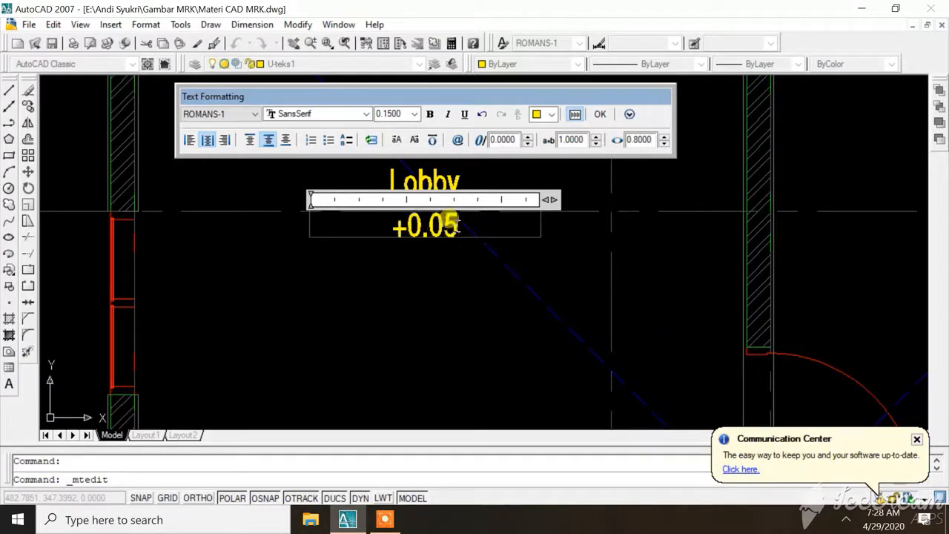
left_click(601, 115)
Copy the "+0.05" text horizontally to the right, placing it below the Ruang Kantor label
scroll(497, 188, "down", 5)
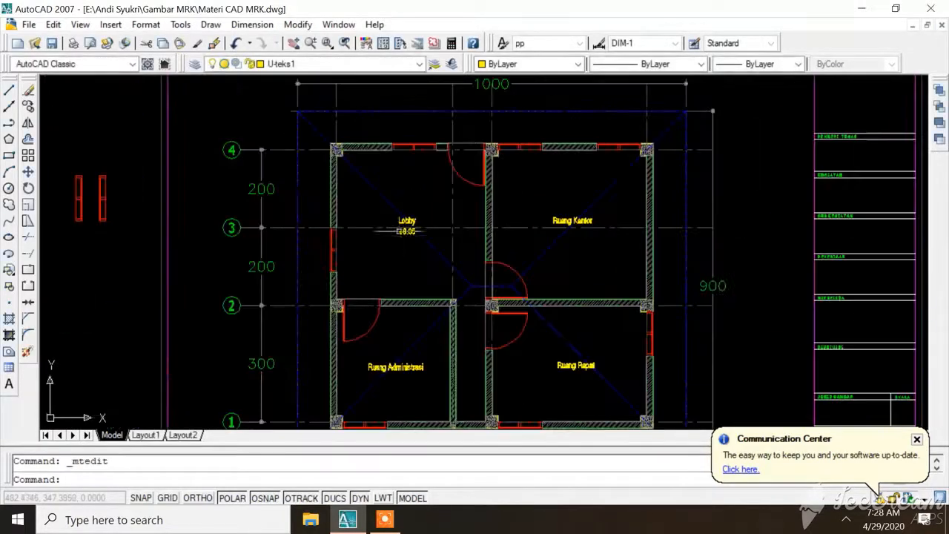
scroll(403, 233, "up", 5)
left_click(426, 226)
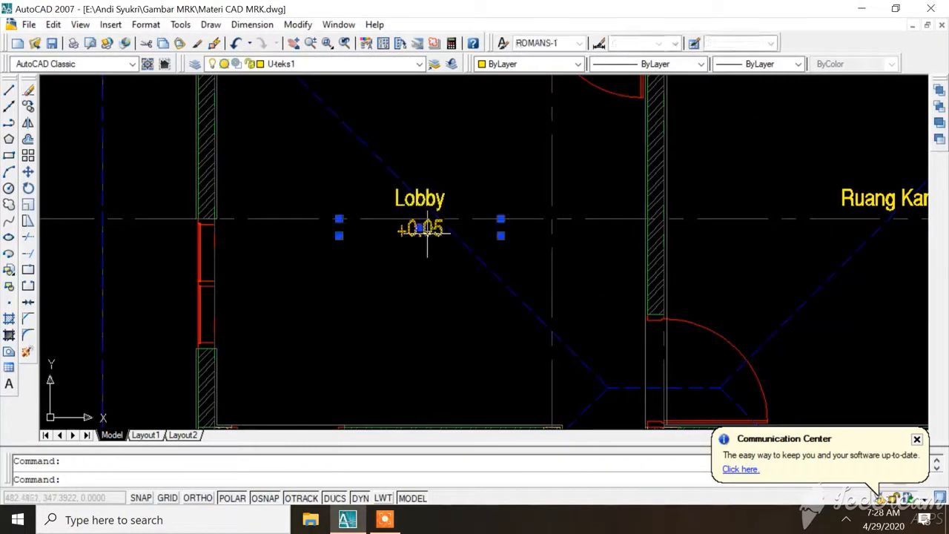
right_click(427, 227)
left_click(460, 364)
left_click(427, 245)
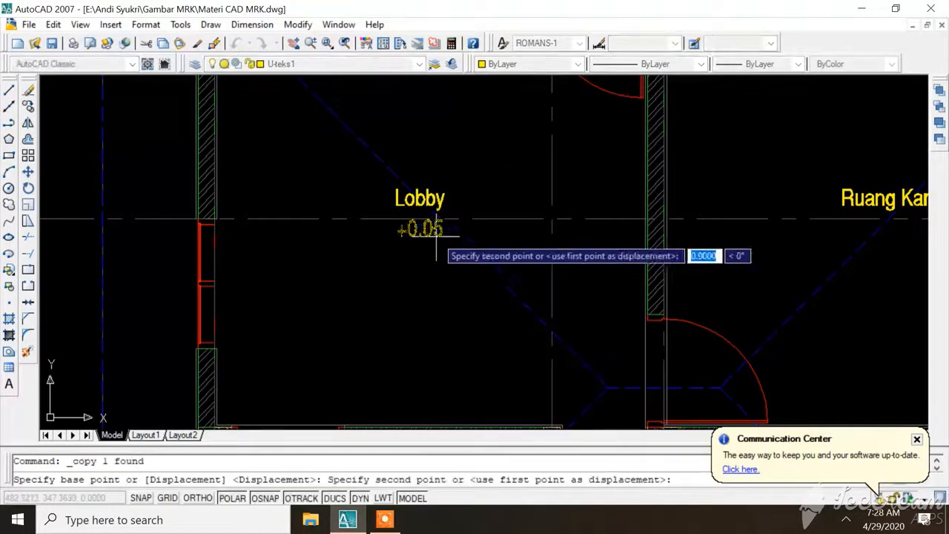
scroll(348, 244, "down", 2)
scroll(742, 256, "up", 2)
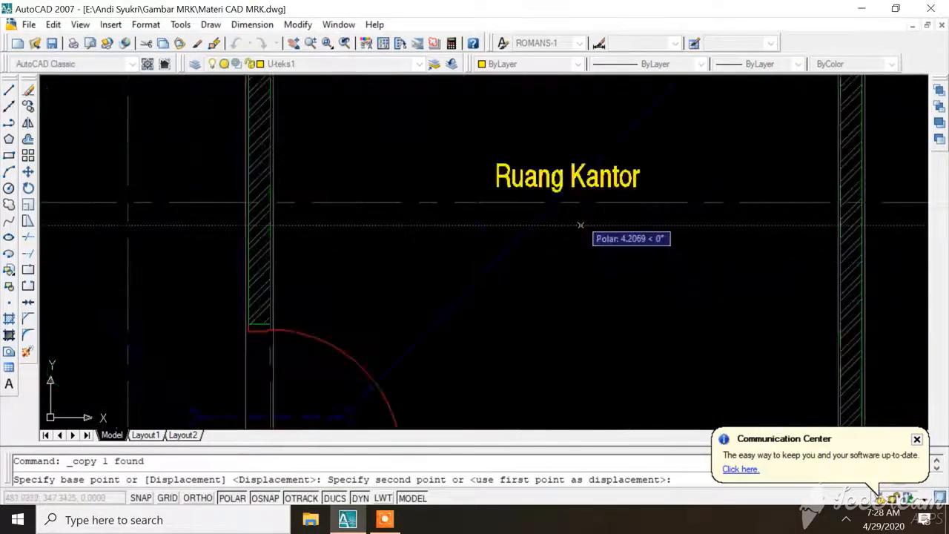
left_click(533, 223)
Place further copies of the "+0.05" text below the Ruang Rapat and Ruang Administrasi labels
scroll(734, 289, "down", 3)
scroll(619, 297, "up", 4)
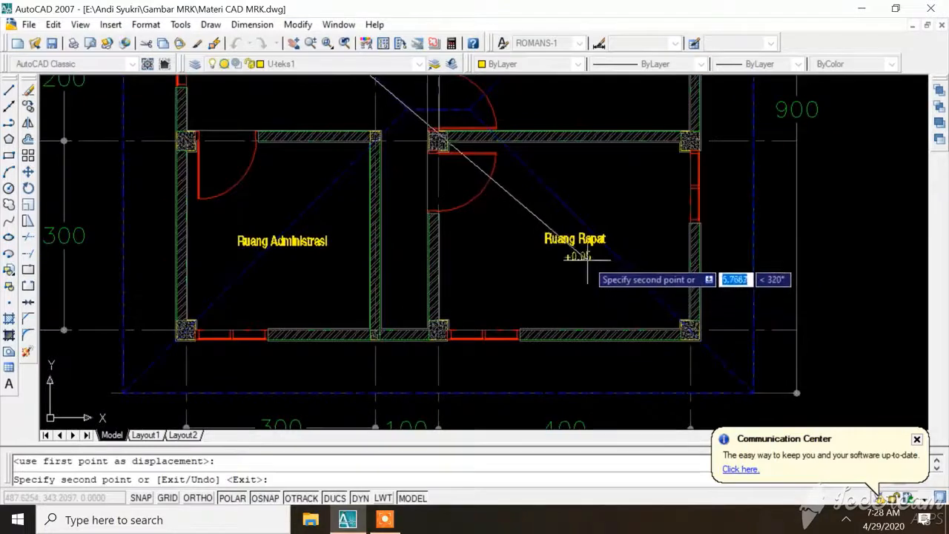
left_click(586, 256)
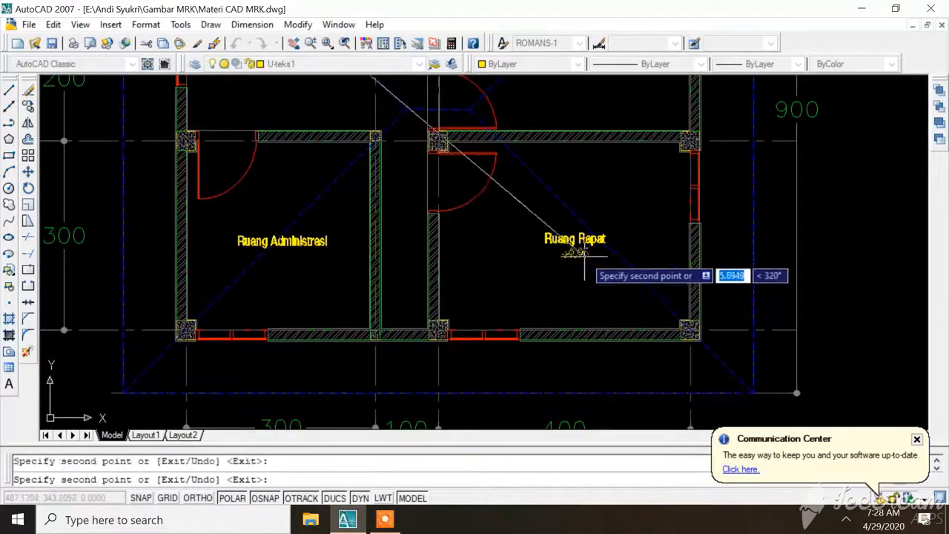
scroll(512, 267, "down", 4)
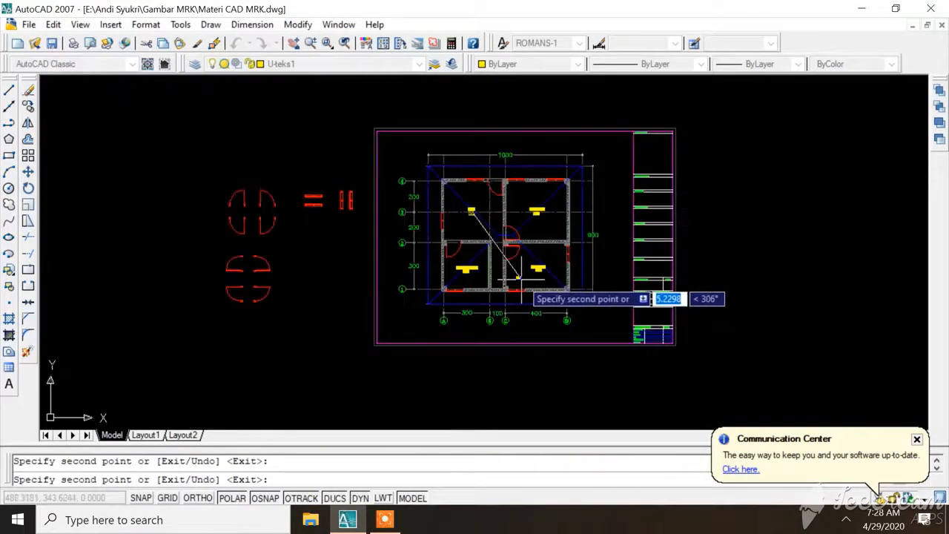
key("Escape")
Examine the room names, level texts, dimensions and grid bubbles across the floor plan and its drawing sheet
scroll(498, 200, "up", 3)
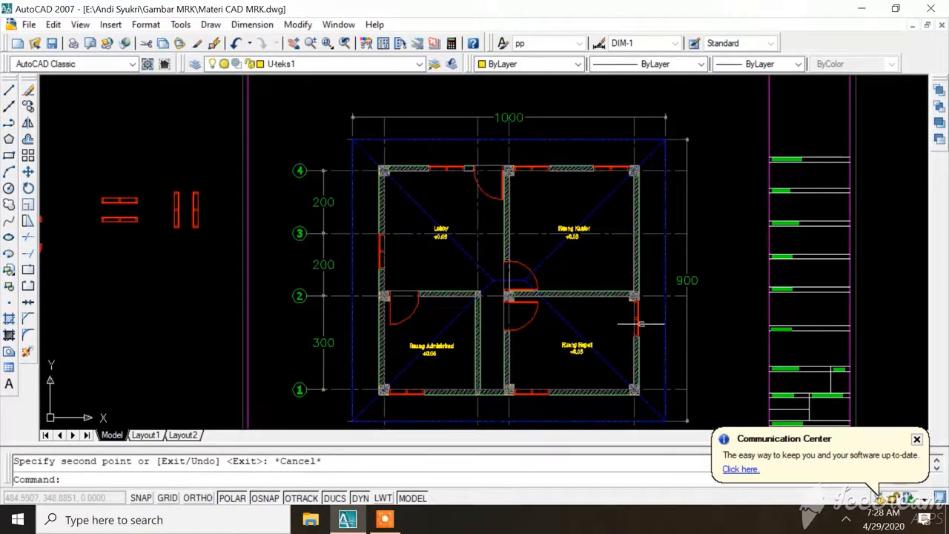
scroll(425, 172, "down", 3)
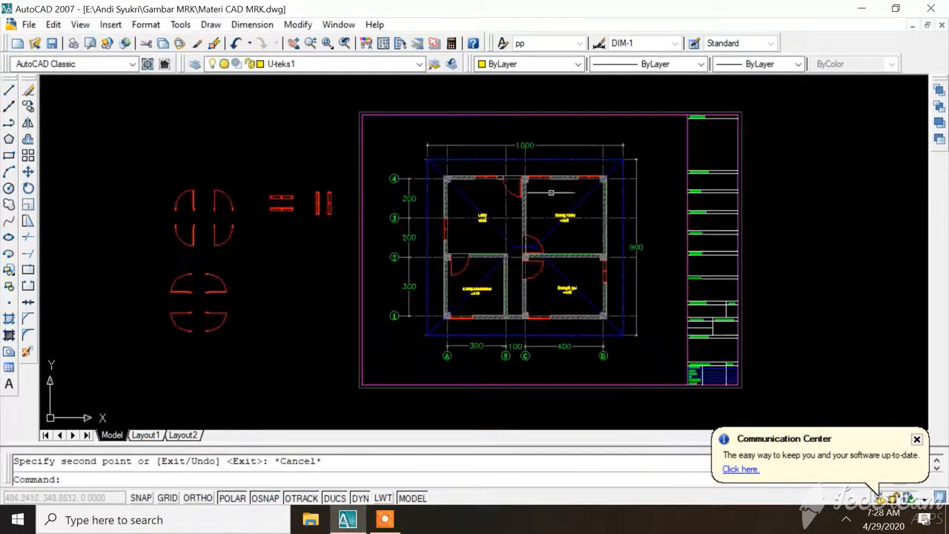
scroll(542, 203, "up", 4)
scroll(459, 192, "down", 4)
scroll(408, 160, "up", 4)
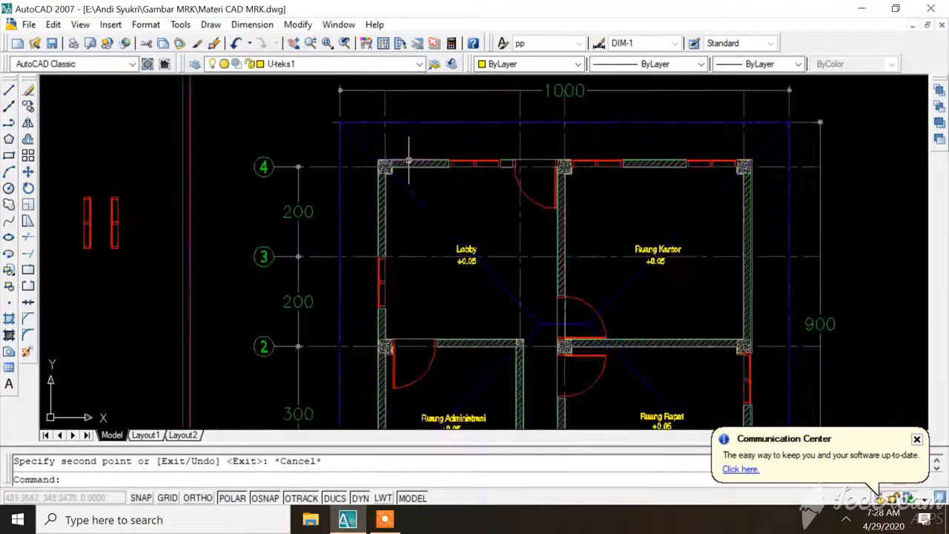
scroll(477, 190, "down", 4)
scroll(502, 225, "up", 5)
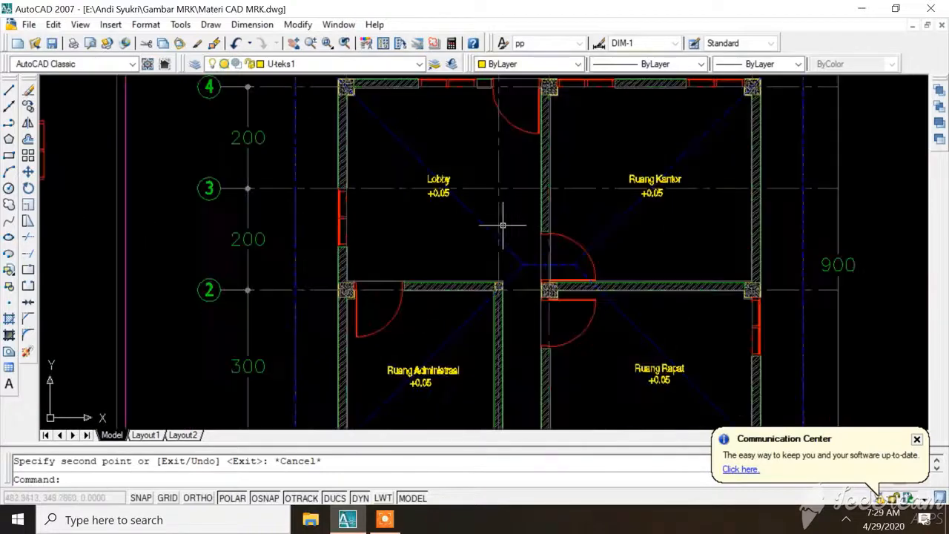
scroll(502, 225, "down", 5)
scroll(524, 256, "up", 7)
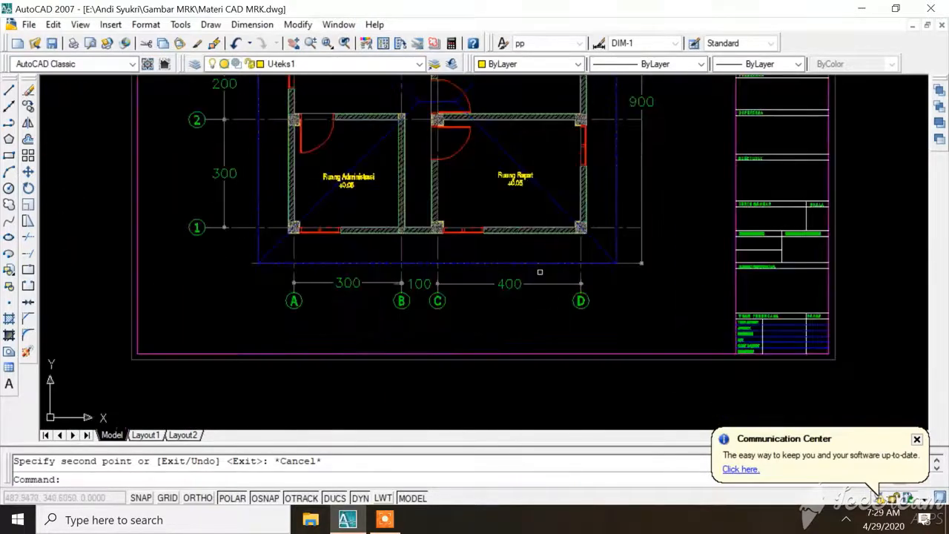
scroll(525, 256, "down", 5)
scroll(521, 255, "up", 3)
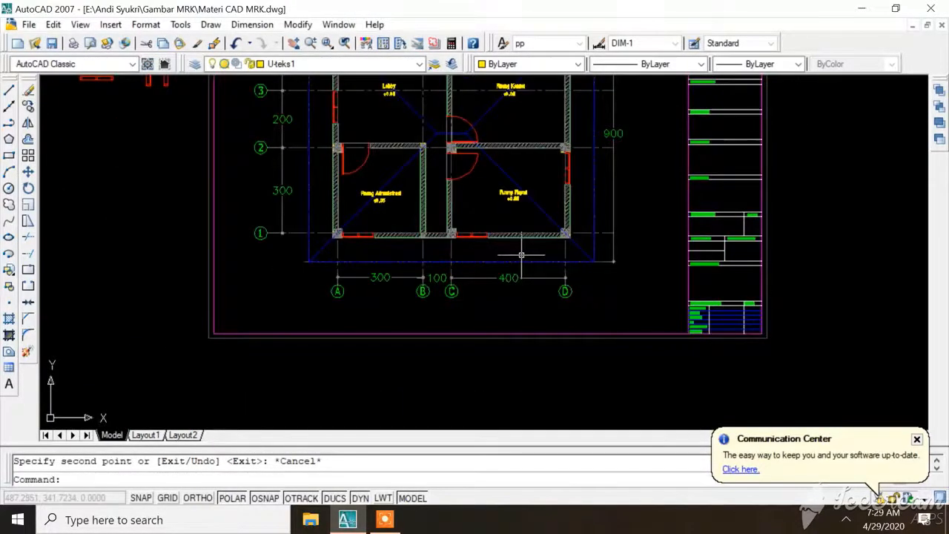
scroll(612, 267, "up", 3)
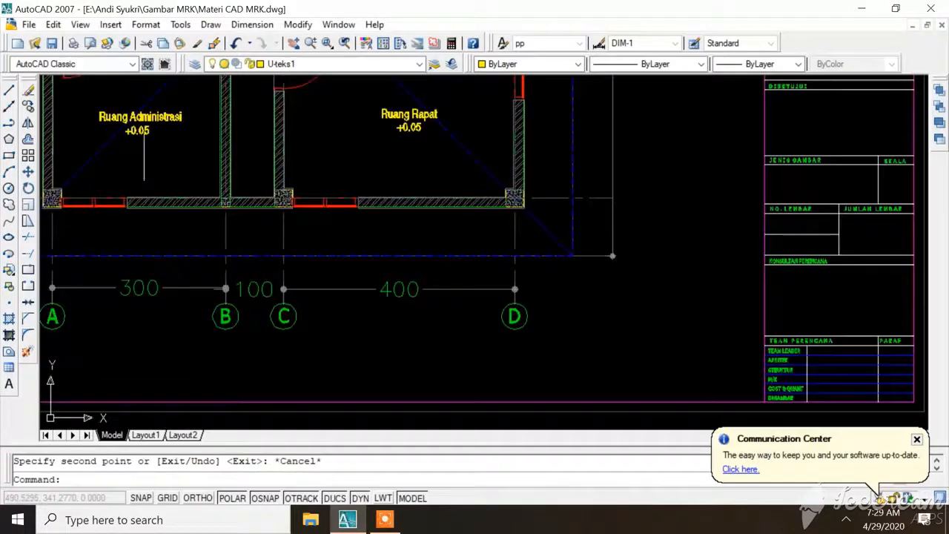
scroll(517, 253, "down", 5)
scroll(518, 252, "up", 2)
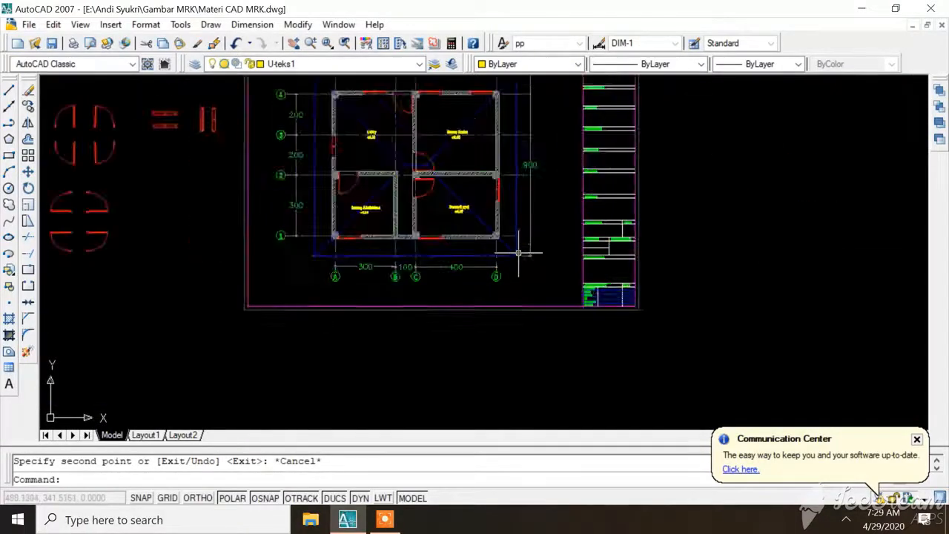
scroll(517, 253, "up", 2)
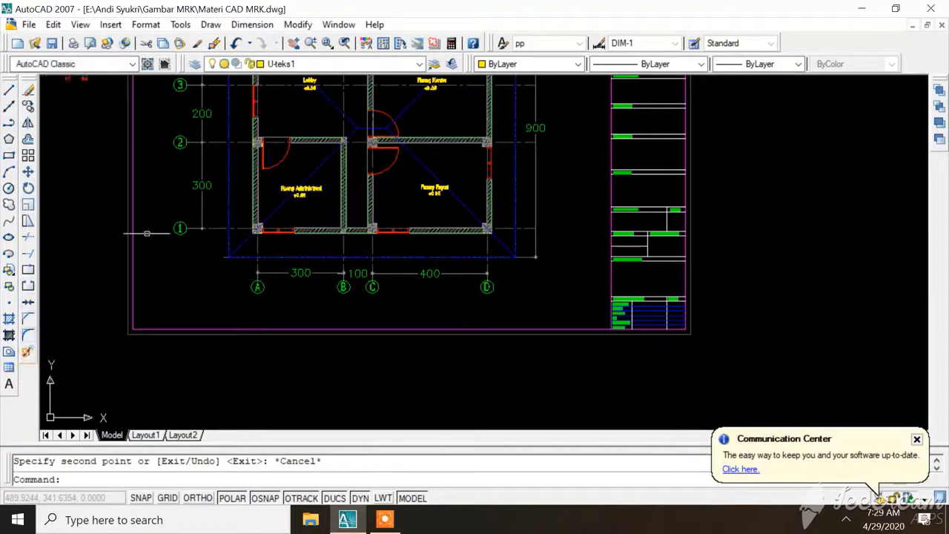
On the U-KOP layer, add the multiline text "Denah Lantai 1" to the right of grid bubble D
left_click(372, 64)
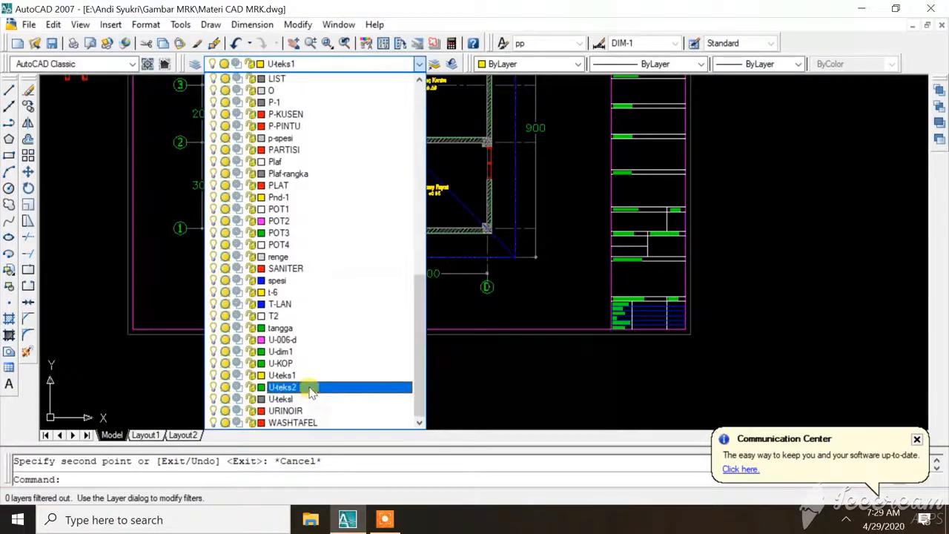
left_click(305, 363)
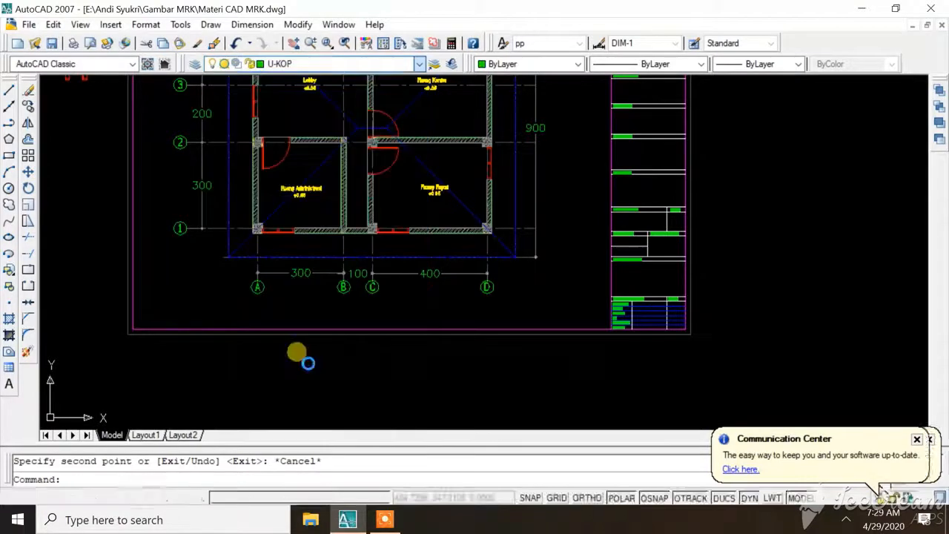
left_click(11, 384)
scroll(545, 334, "up", 5)
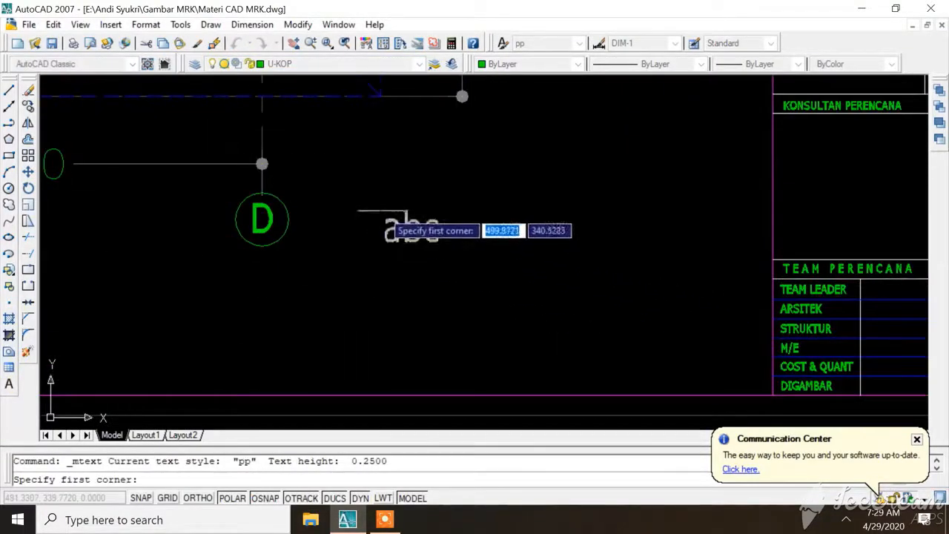
left_click(381, 207)
left_click(731, 258)
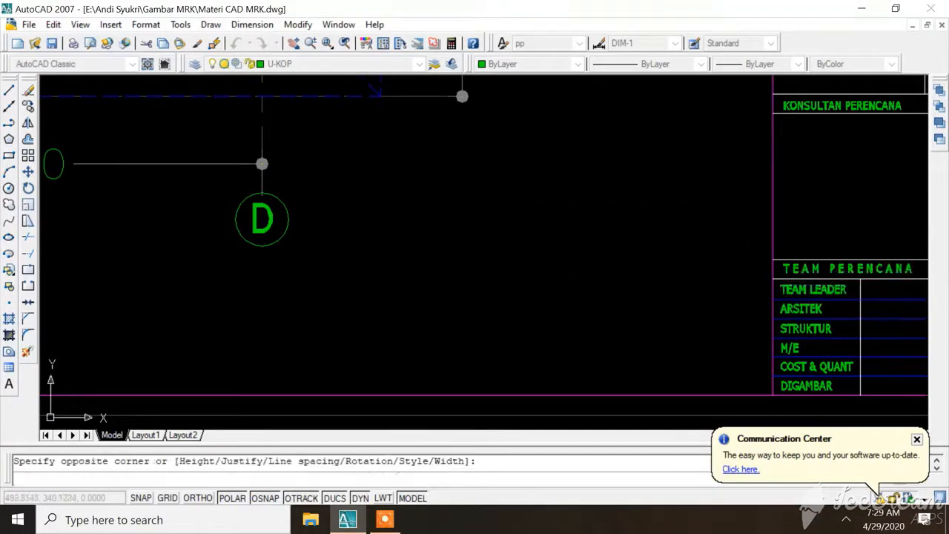
type("Dena")
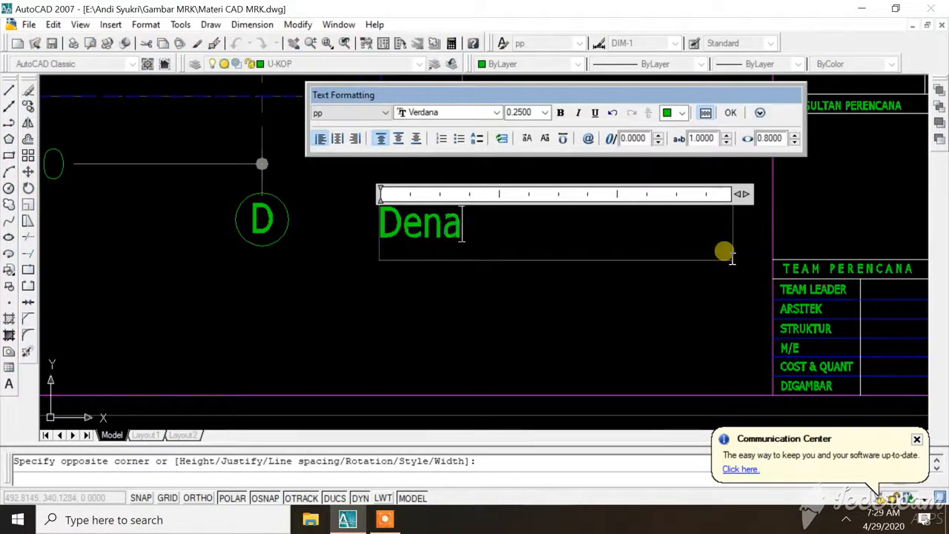
type("h la")
key("BackSpace")
key("BackSpace")
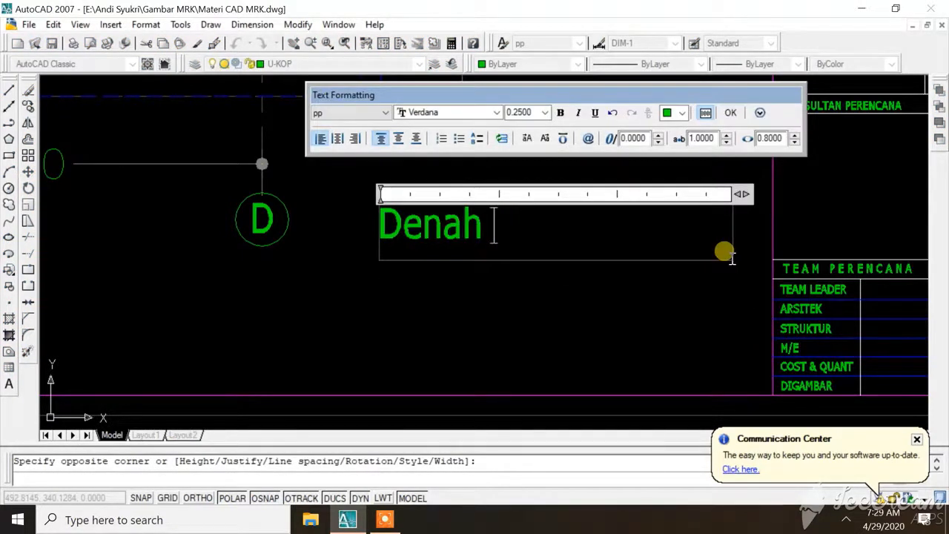
type("Lanyai")
key("BackSpace")
key("BackSpace")
key("BackSpace")
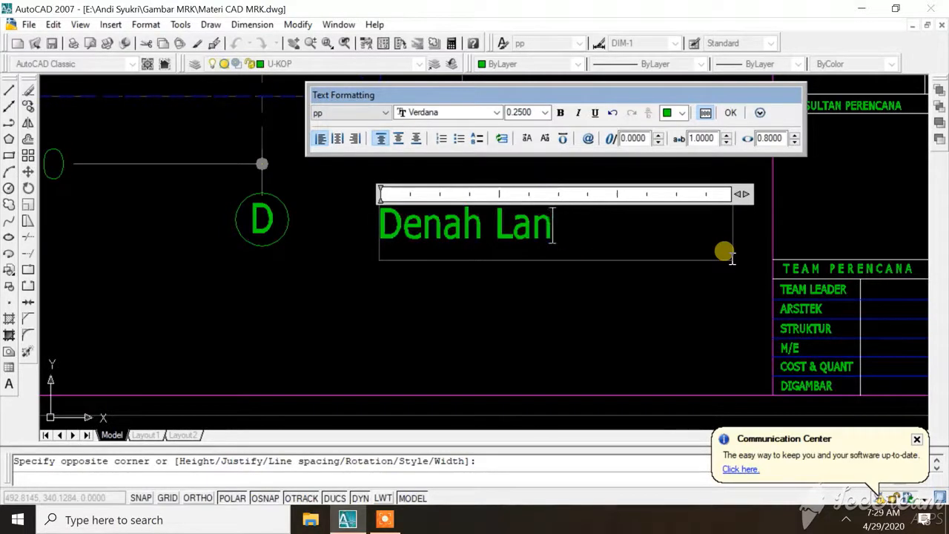
type("tai 1")
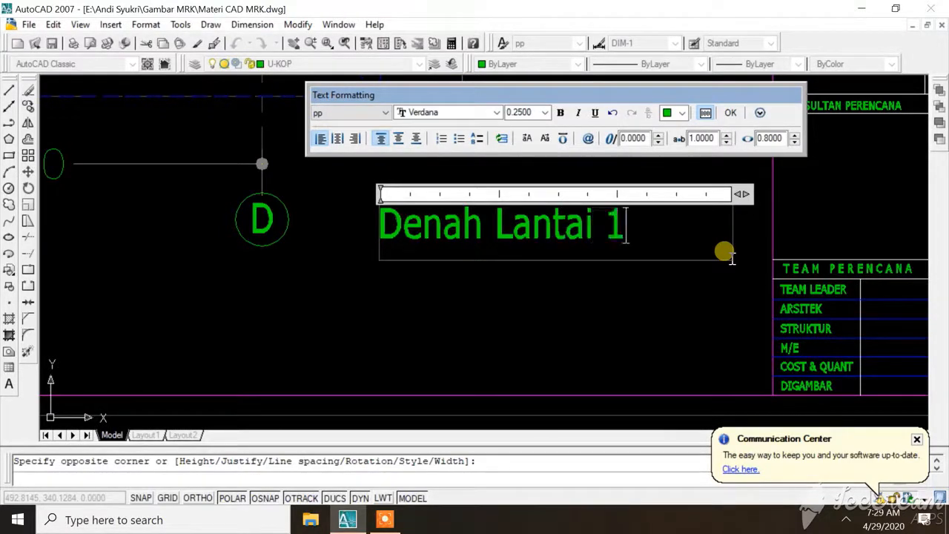
Underline the whole "Denah Lantai 1" title and finish editing it
left_click_drag(632, 224, 393, 232)
left_click(596, 112)
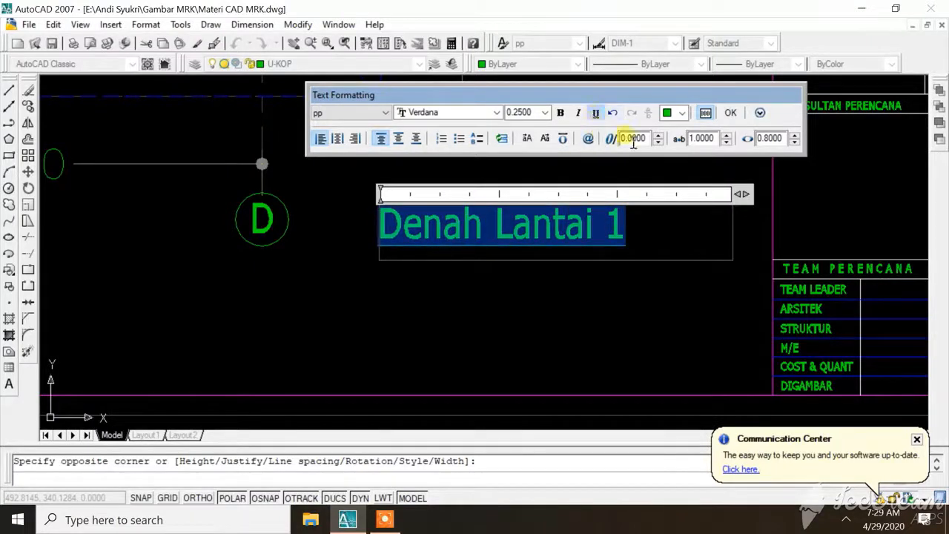
left_click(731, 112)
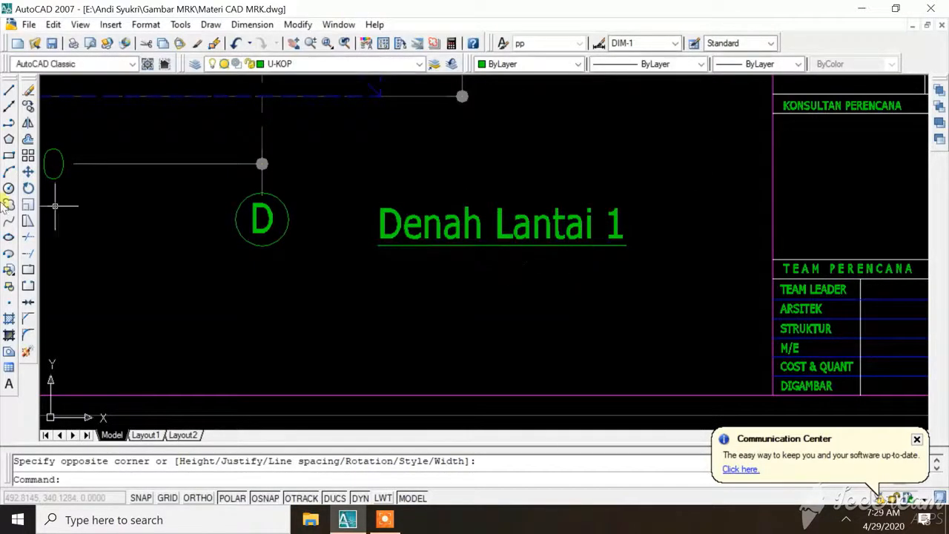
On the U-teks1 layer, add the multiline text "Skala 1 : 100" directly below the "Denah Lantai 1" title
left_click(304, 64)
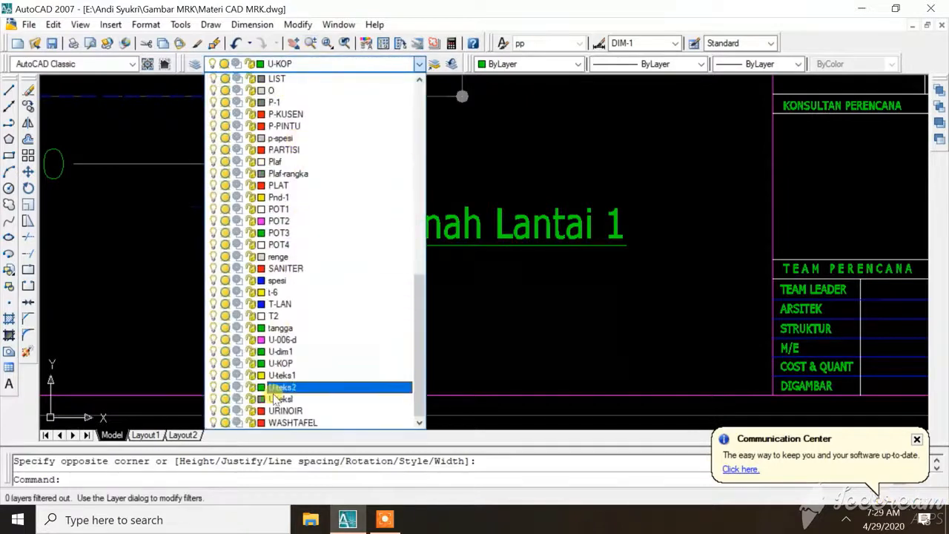
left_click(282, 383)
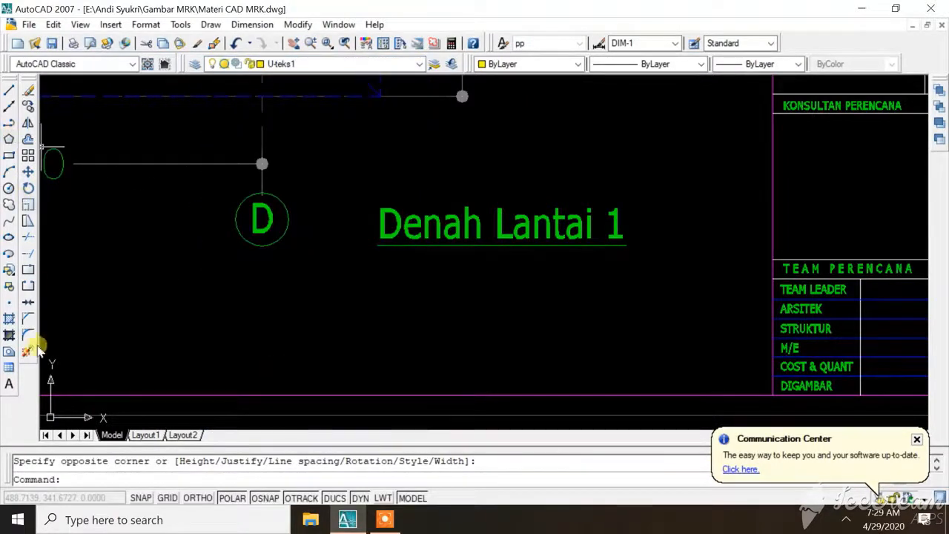
left_click(9, 383)
left_click(381, 254)
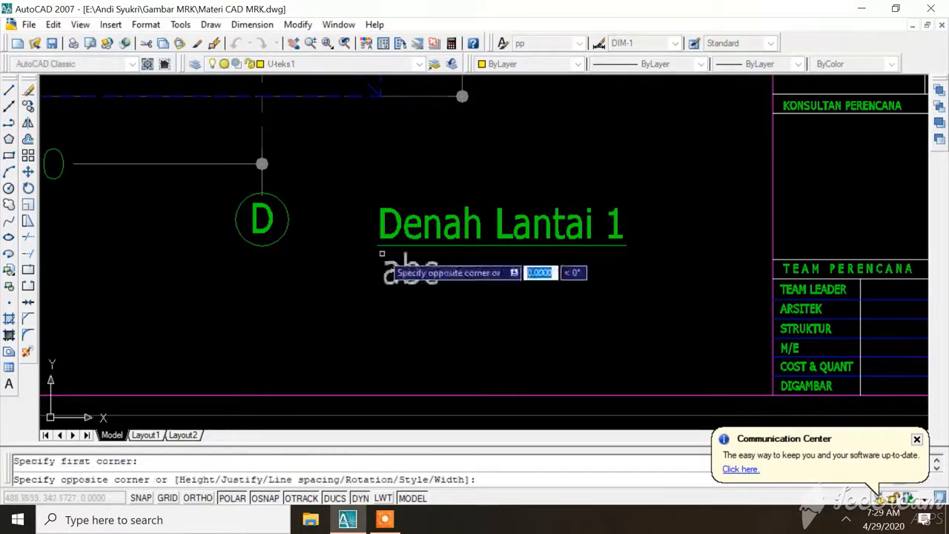
left_click(596, 289)
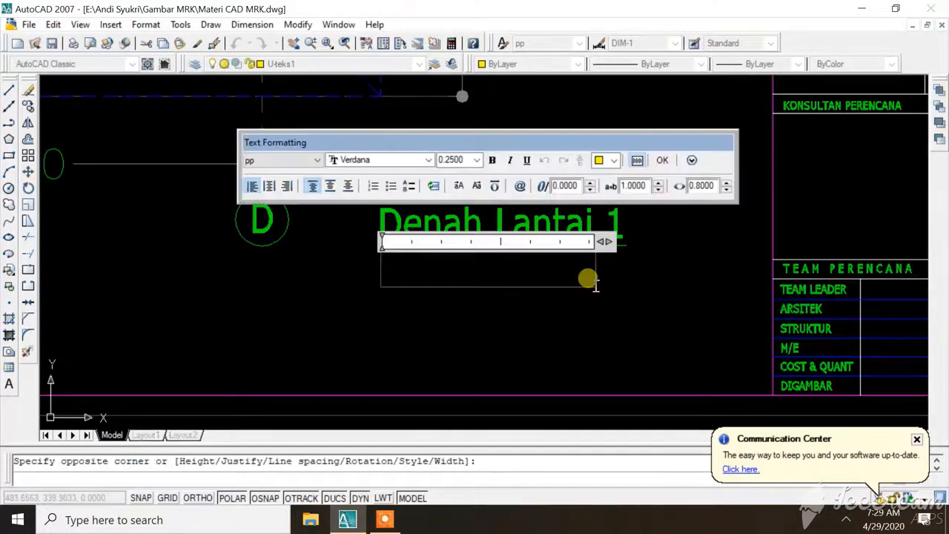
type("Skala 1 : 100")
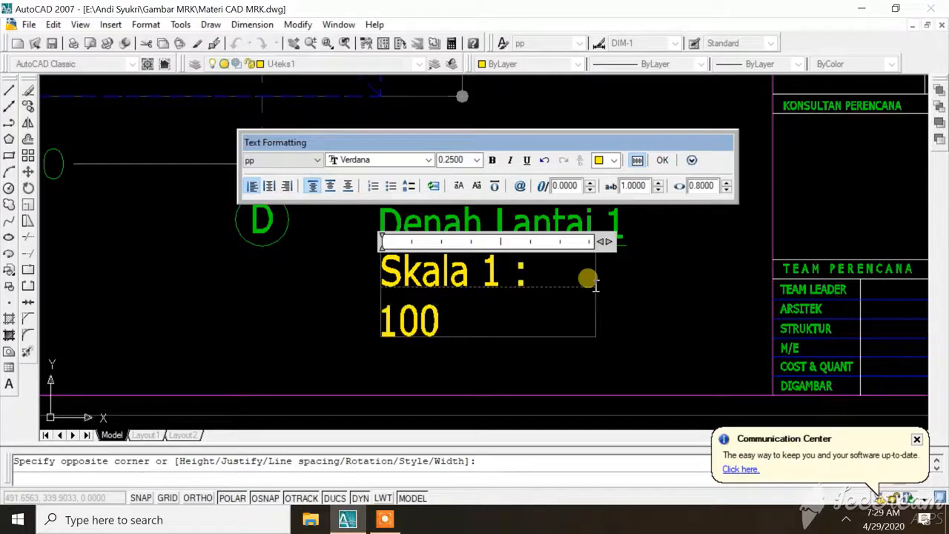
Set the height of the whole "Skala 1 : 100" text to 0.15 and finish editing it
key("ctrl+a")
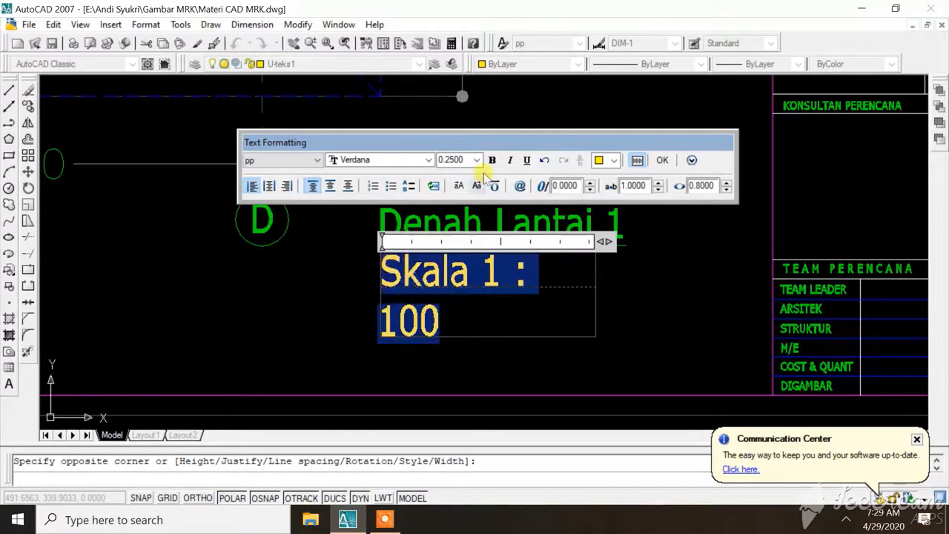
left_click(467, 160)
key("BackSpace")
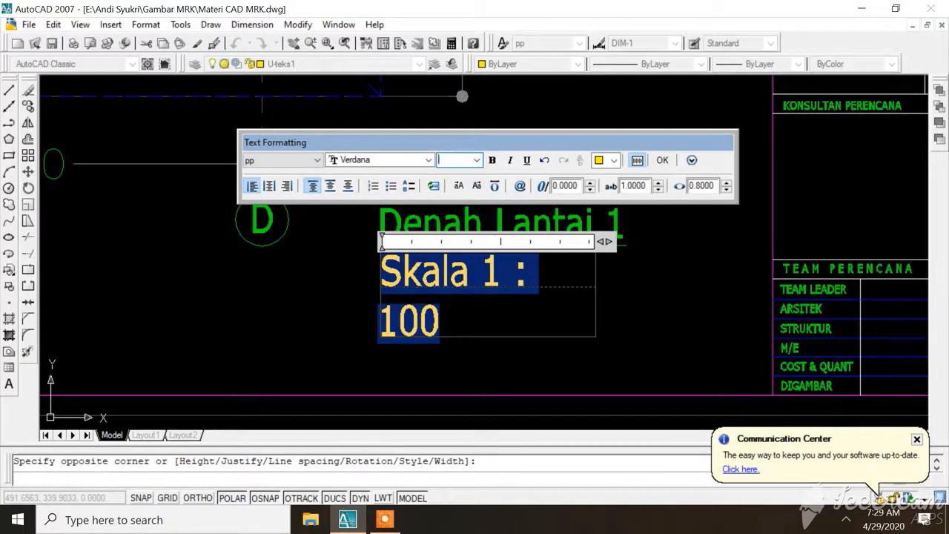
type("0.1")
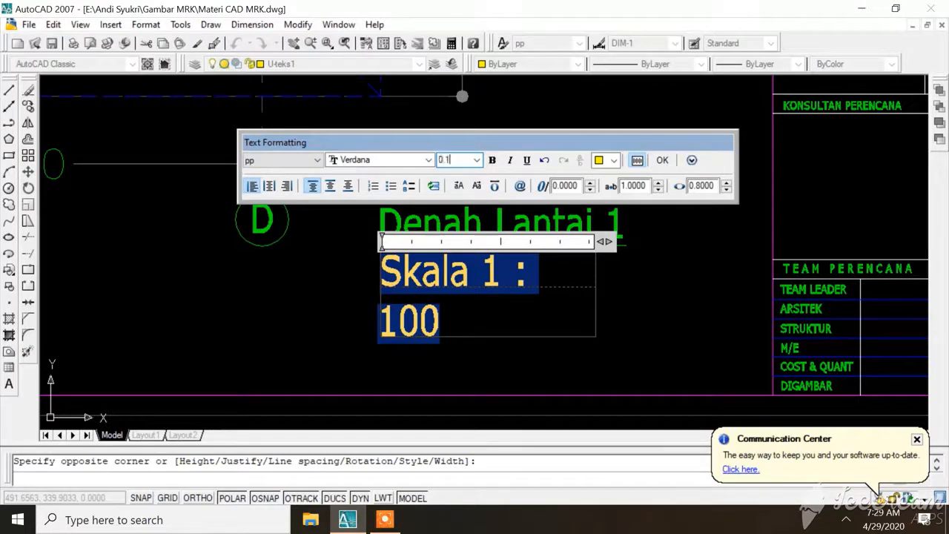
type("5")
key("Return")
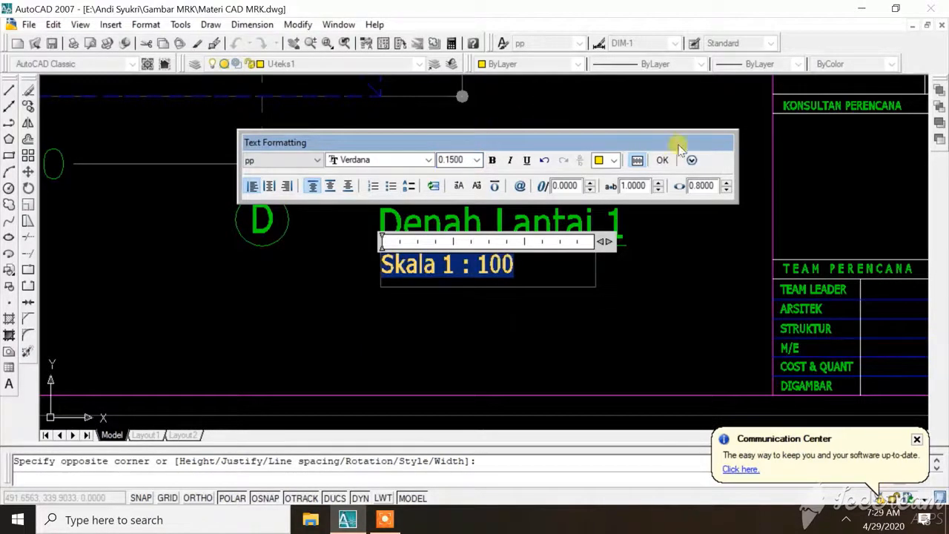
left_click(662, 159)
Review the whole drawing sheet, including the floor plan, its title and scale text, and the title block with its KETERANGAN section
scroll(551, 253, "down", 5)
scroll(551, 253, "up", 3)
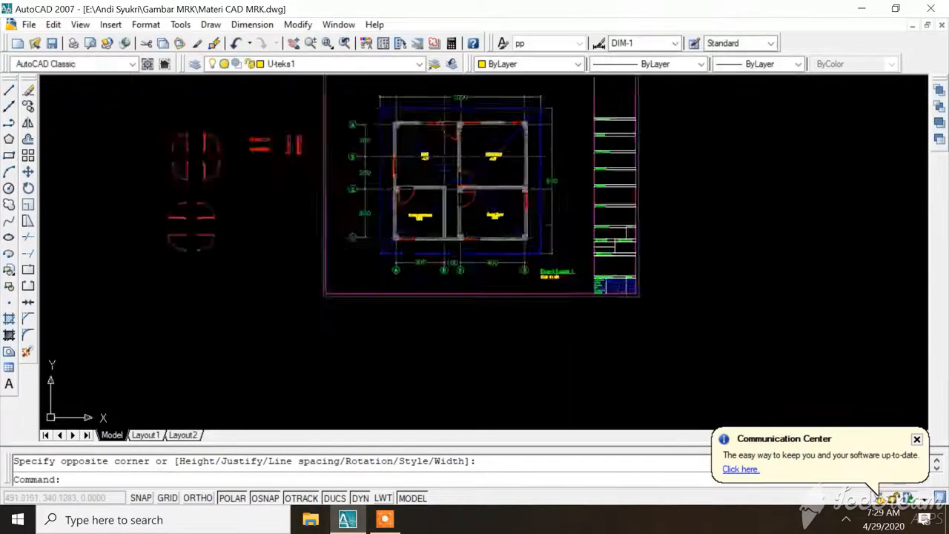
scroll(541, 270, "up", 2)
scroll(538, 245, "down", 2)
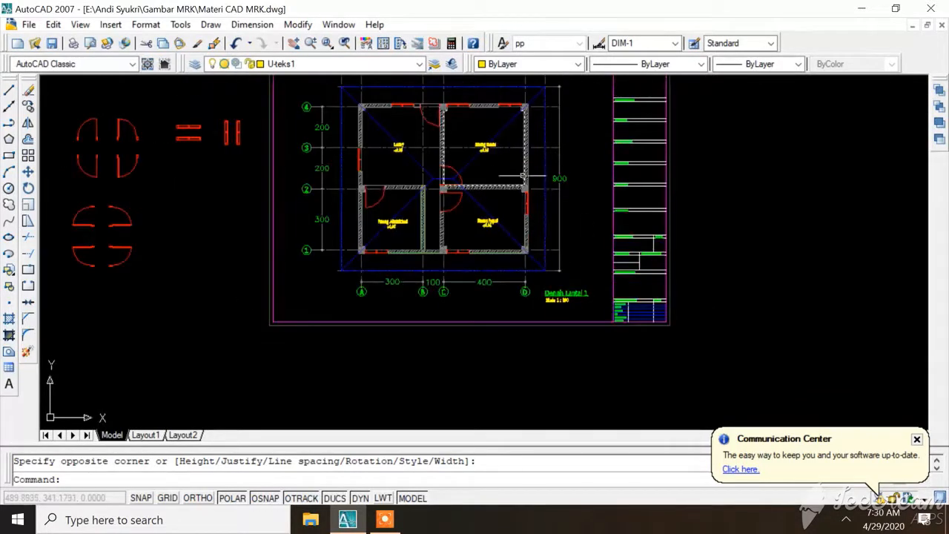
scroll(530, 178, "down", 1)
scroll(528, 149, "up", 1)
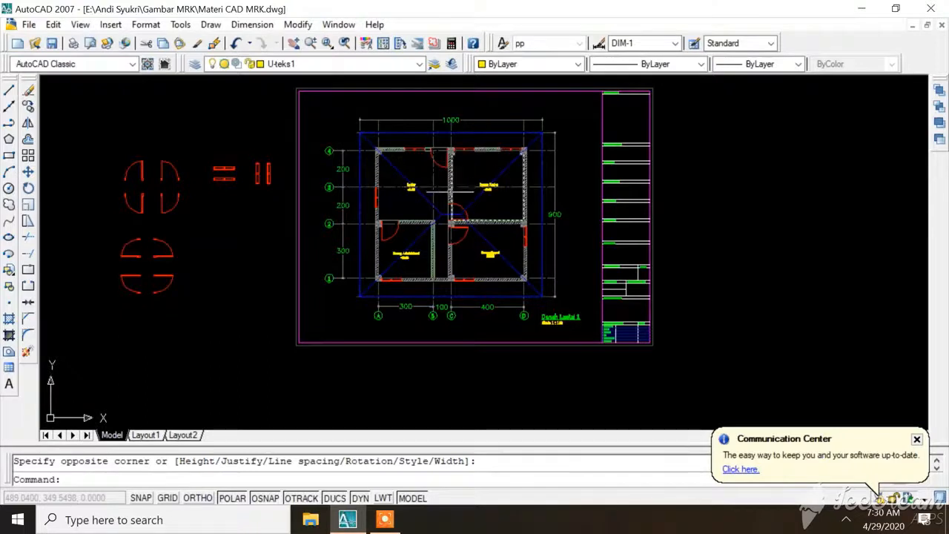
scroll(416, 198, "up", 2)
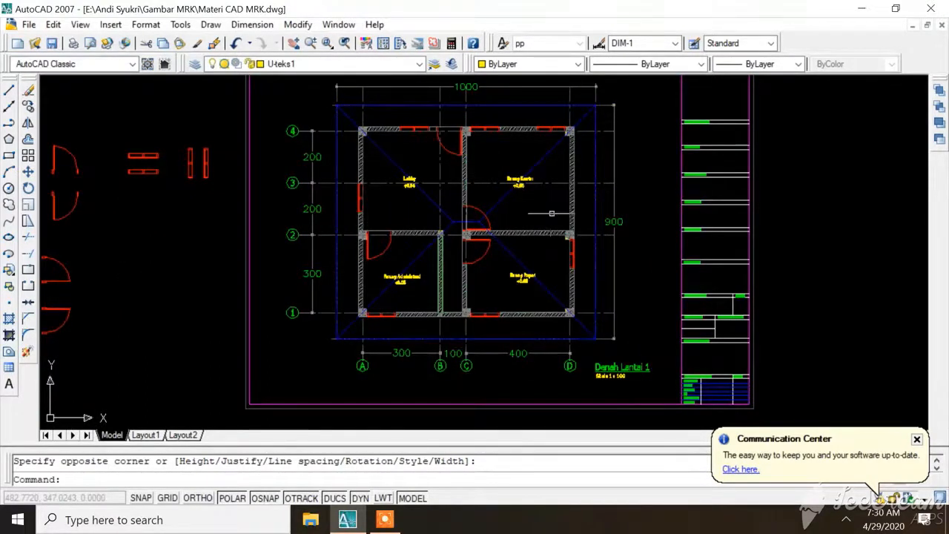
scroll(542, 252, "down", 3)
scroll(704, 175, "up", 4)
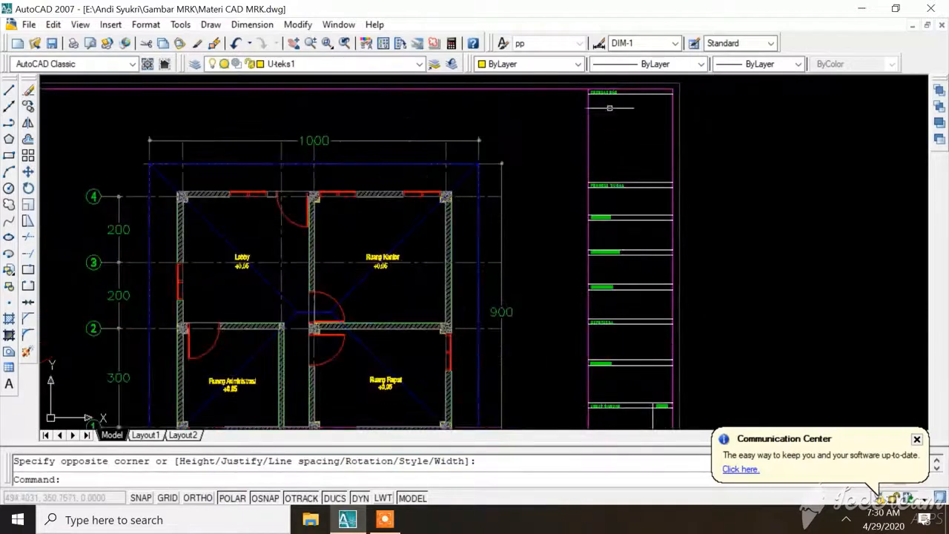
scroll(613, 105, "up", 3)
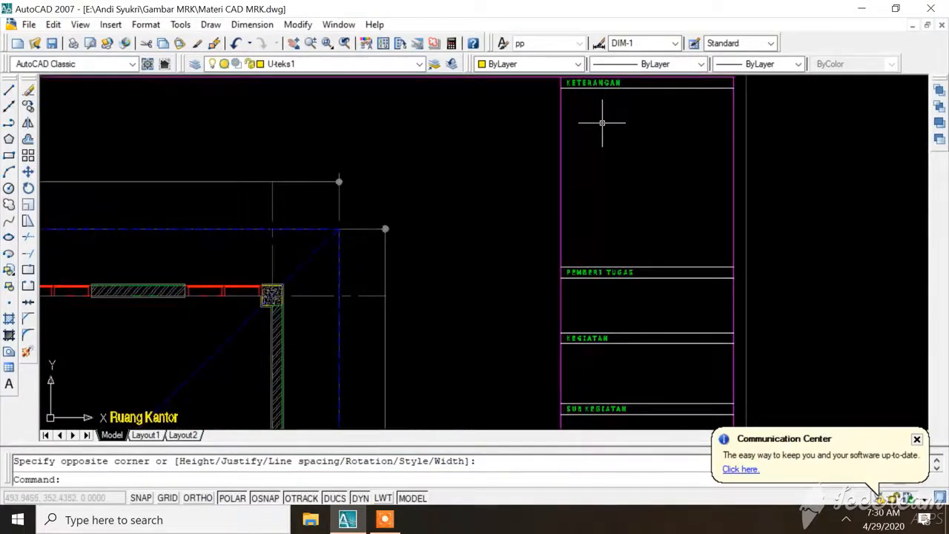
scroll(484, 235, "down", 6)
scroll(488, 239, "up", 3)
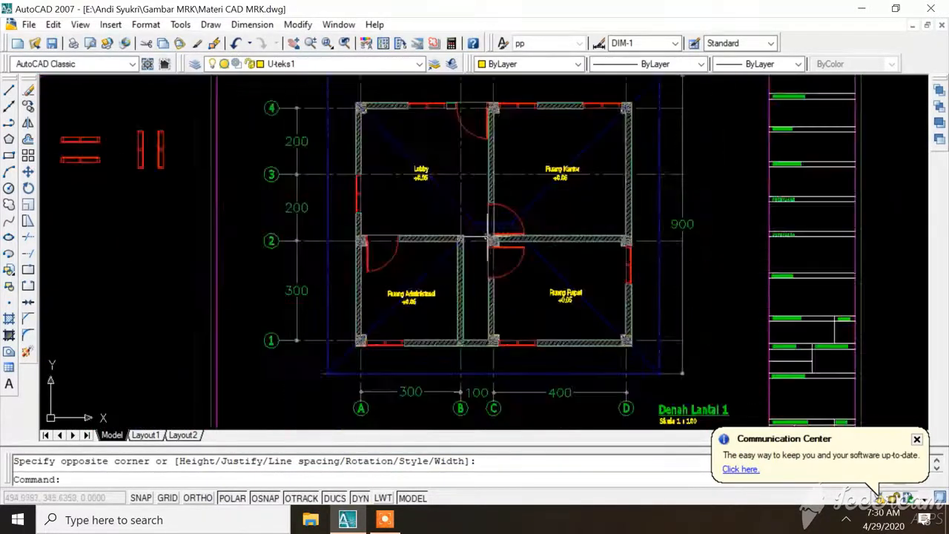
scroll(495, 221, "down", 2)
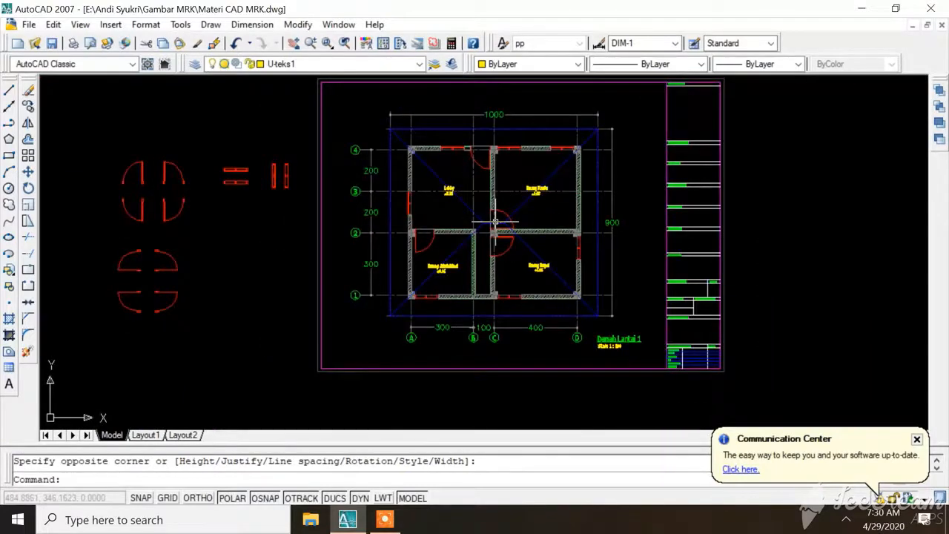
scroll(693, 111, "up", 2)
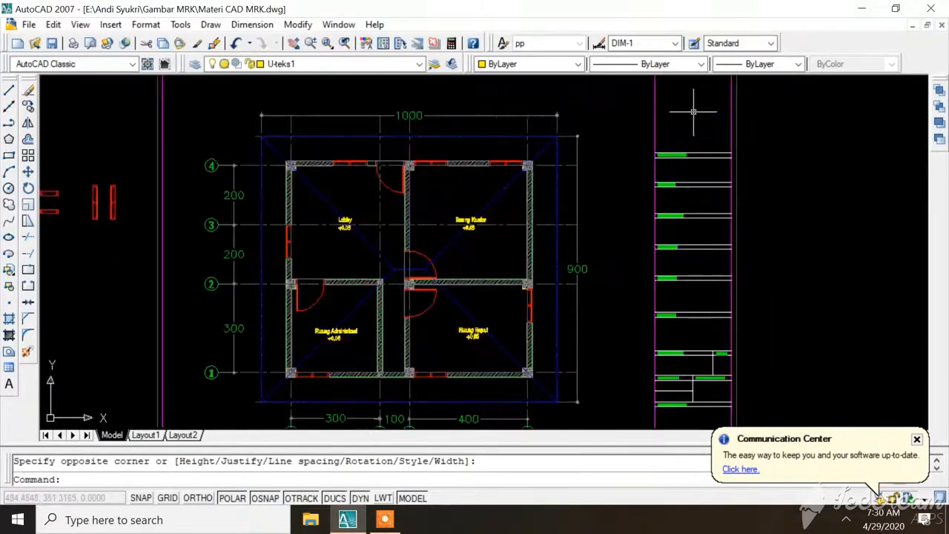
scroll(682, 120, "down", 4)
scroll(671, 136, "up", 3)
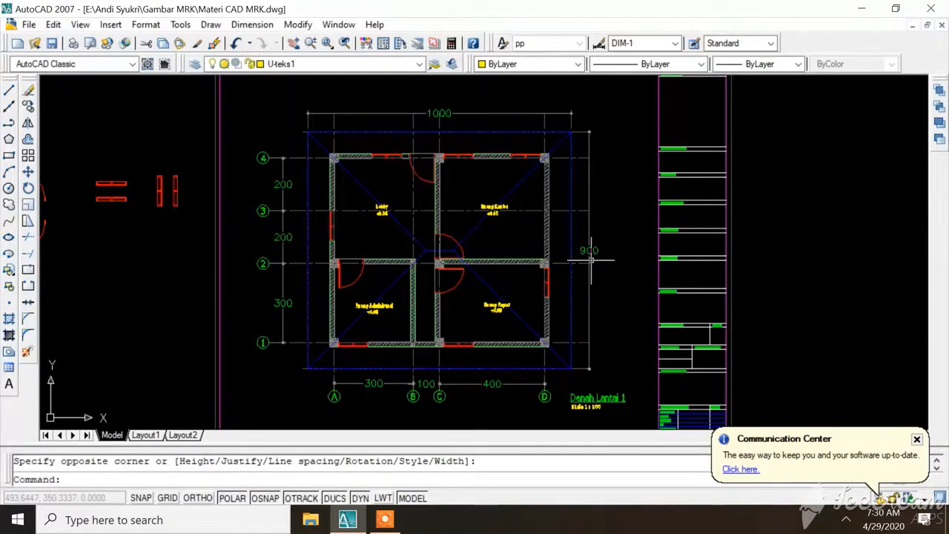
left_click(385, 519)
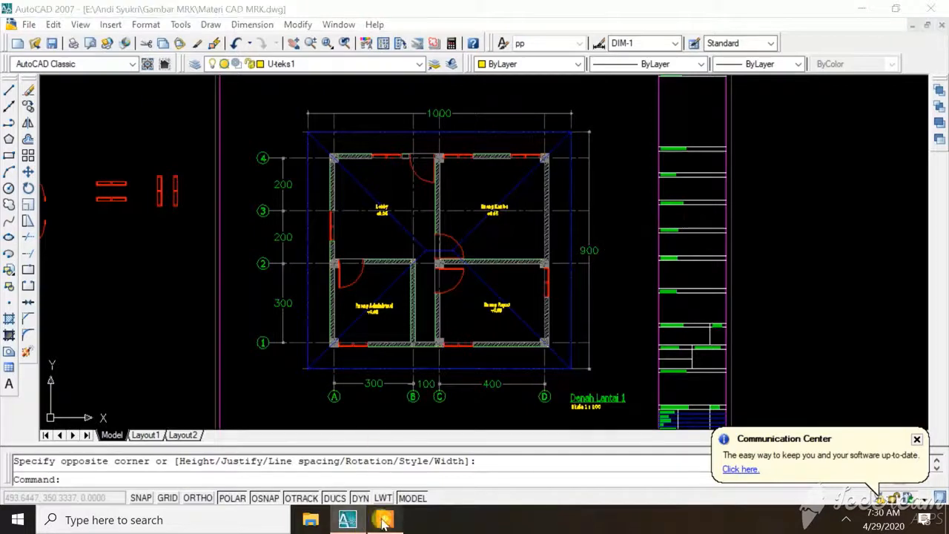